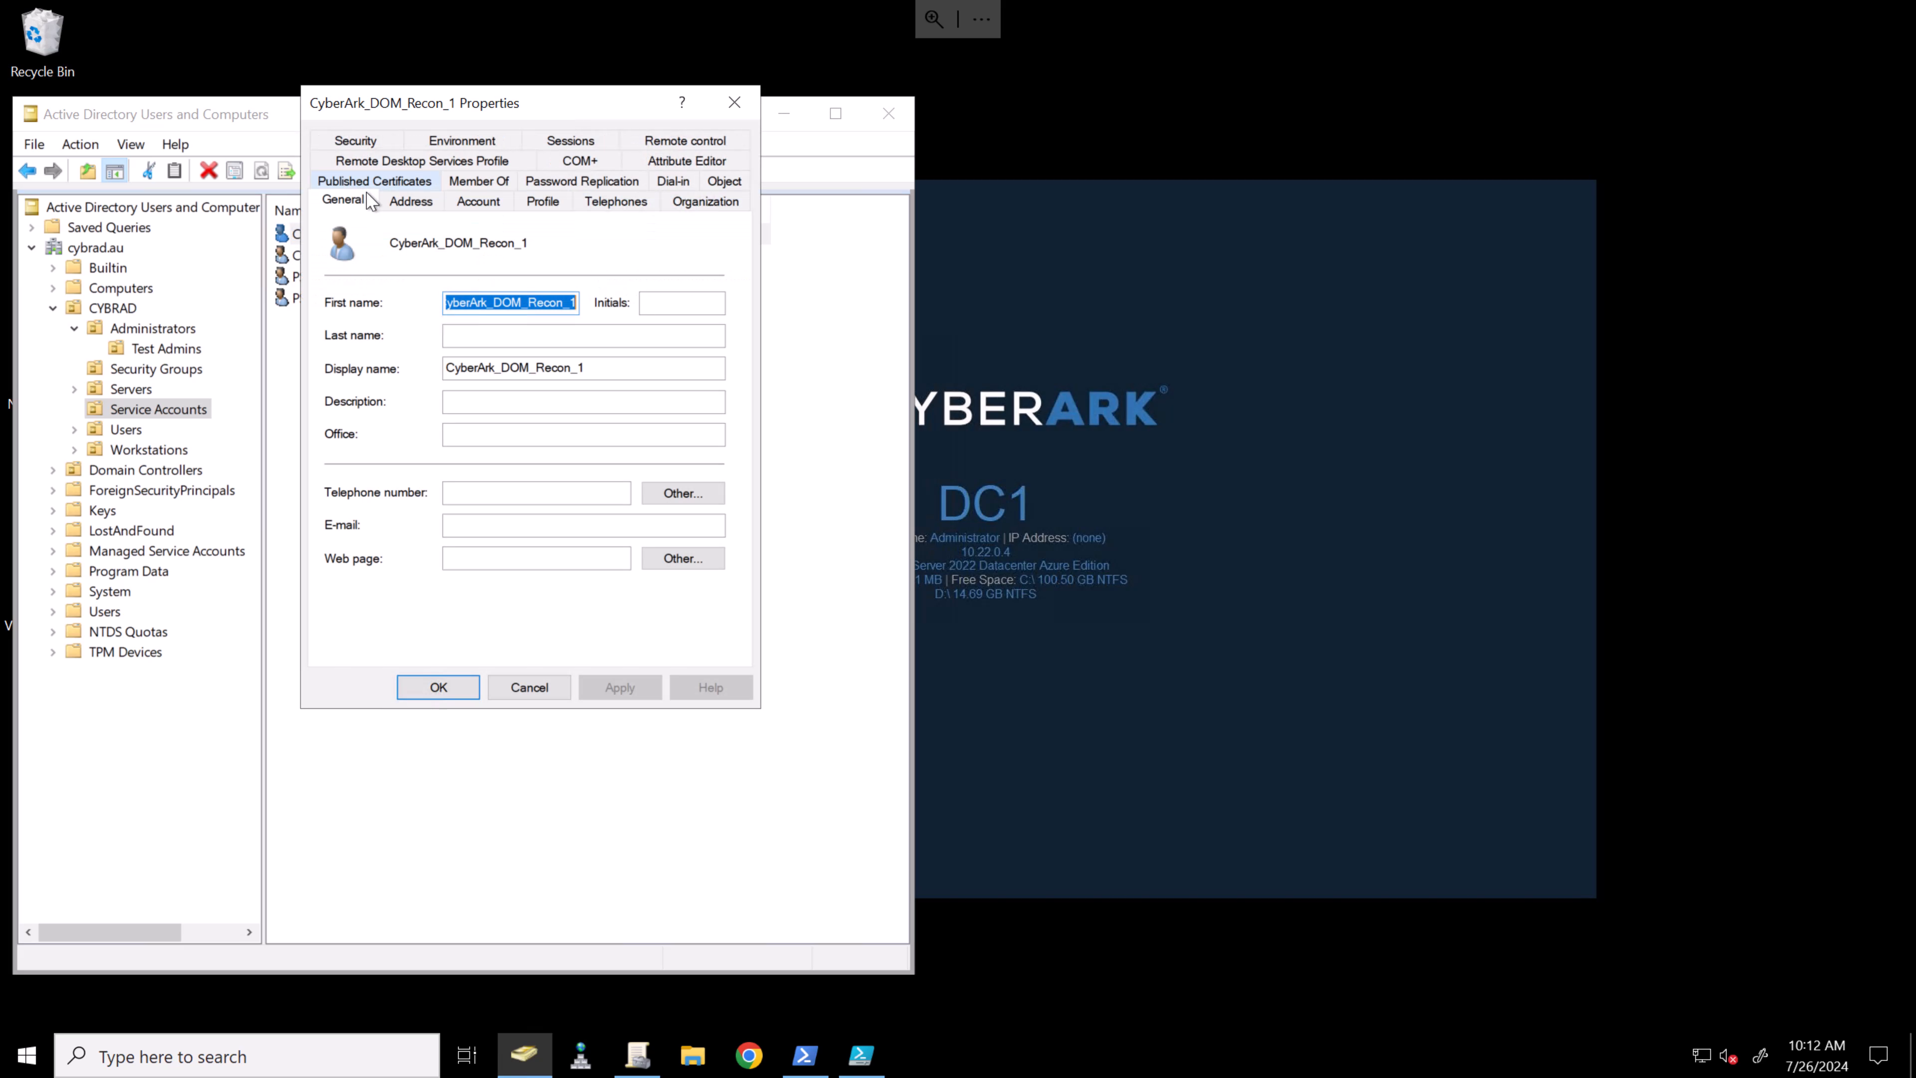
- Give both Recon accounts the description 'CyberArk Windows Domain Reconcile Account'
left_click(510, 401)
type("CyberArk Windows Domain Reconcile Account")
key("Return")
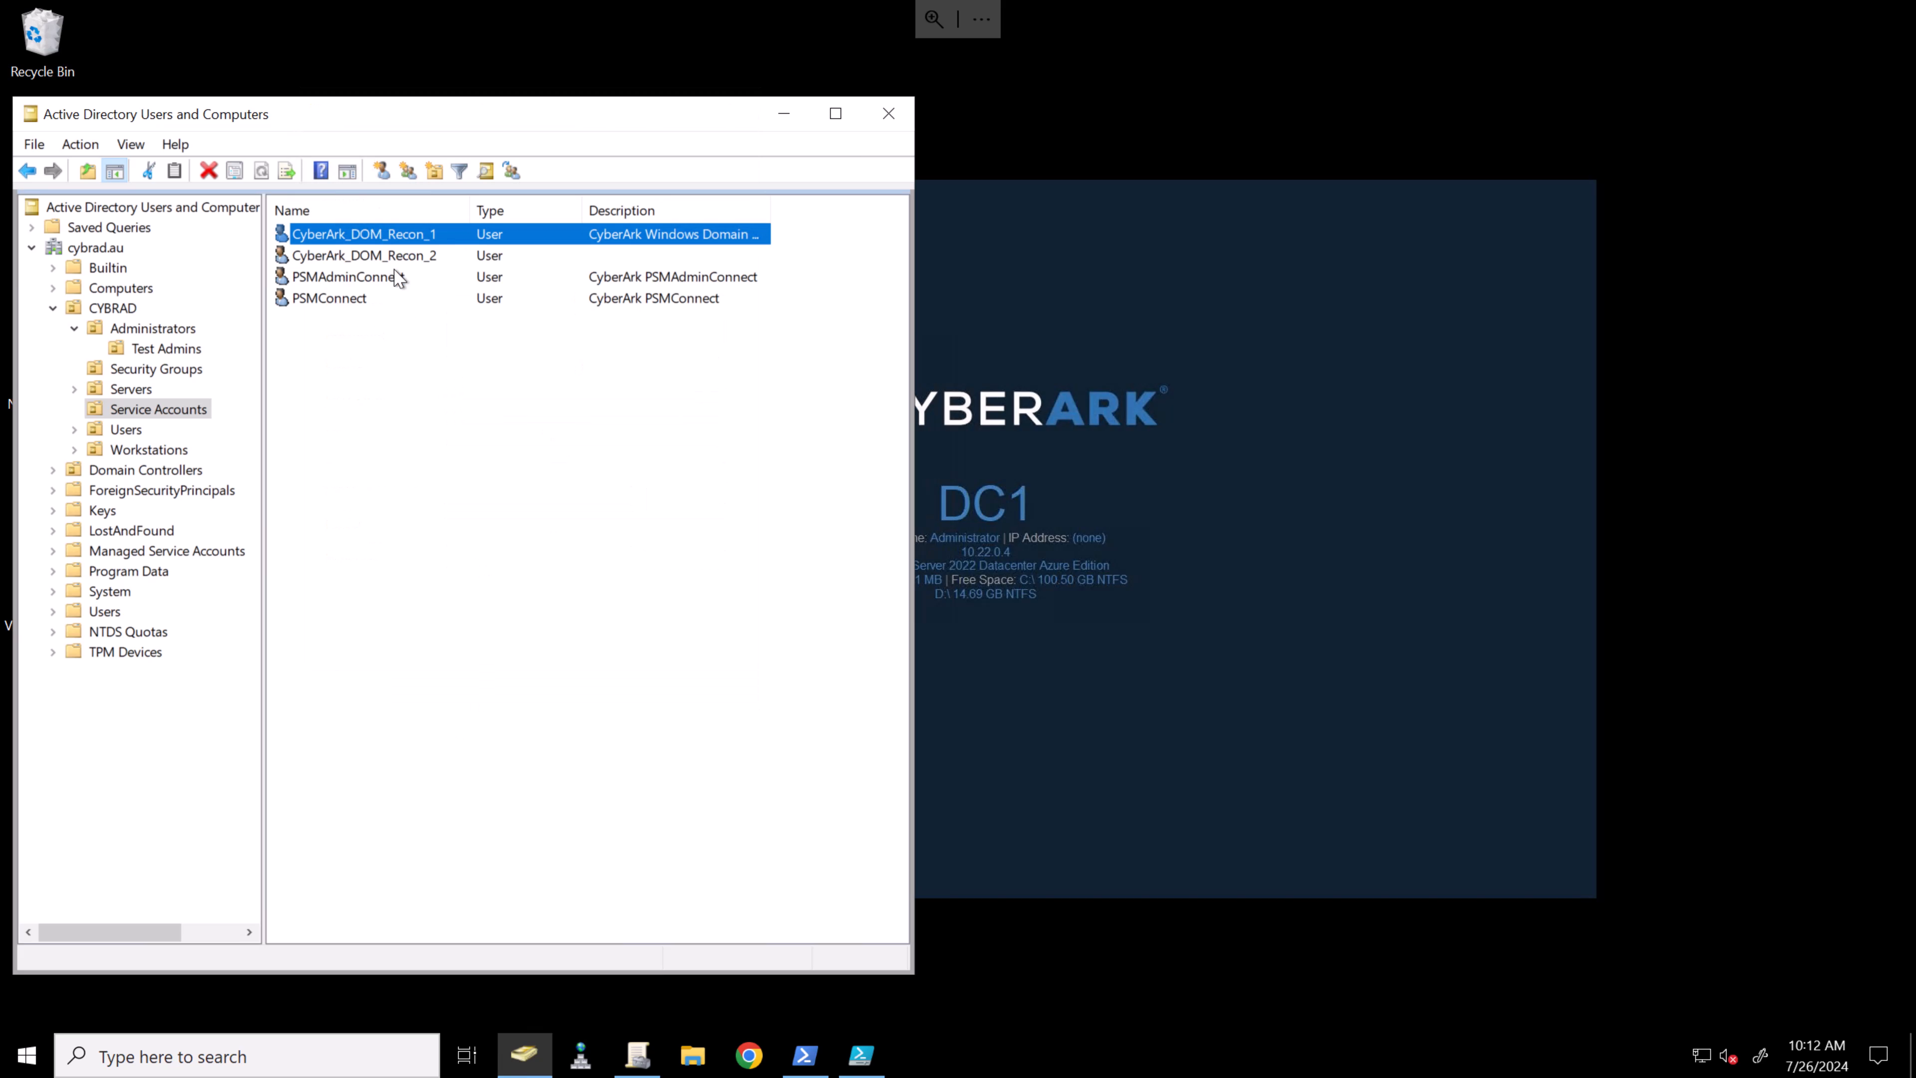
key("Return")
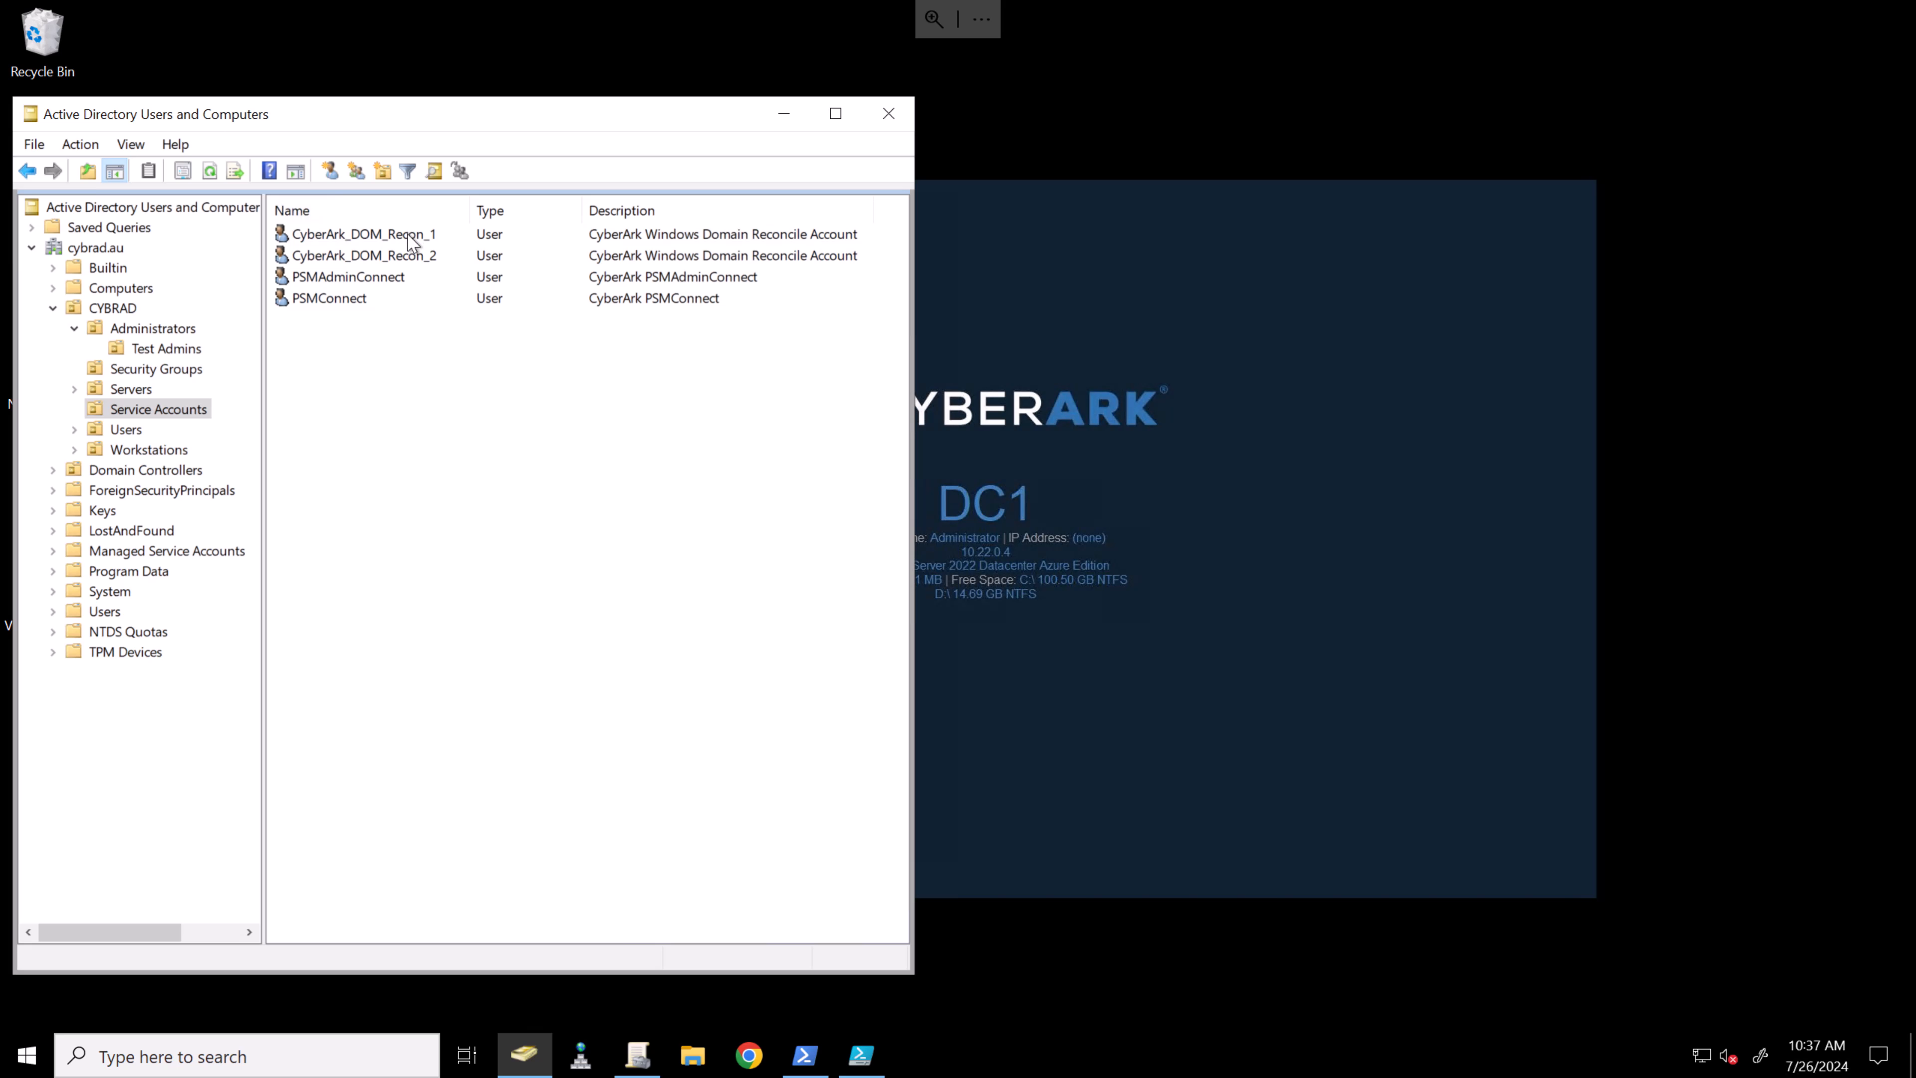
- Set CyberArk_DOM_Recon_1 to log on only to specific computers
right_click(410, 240)
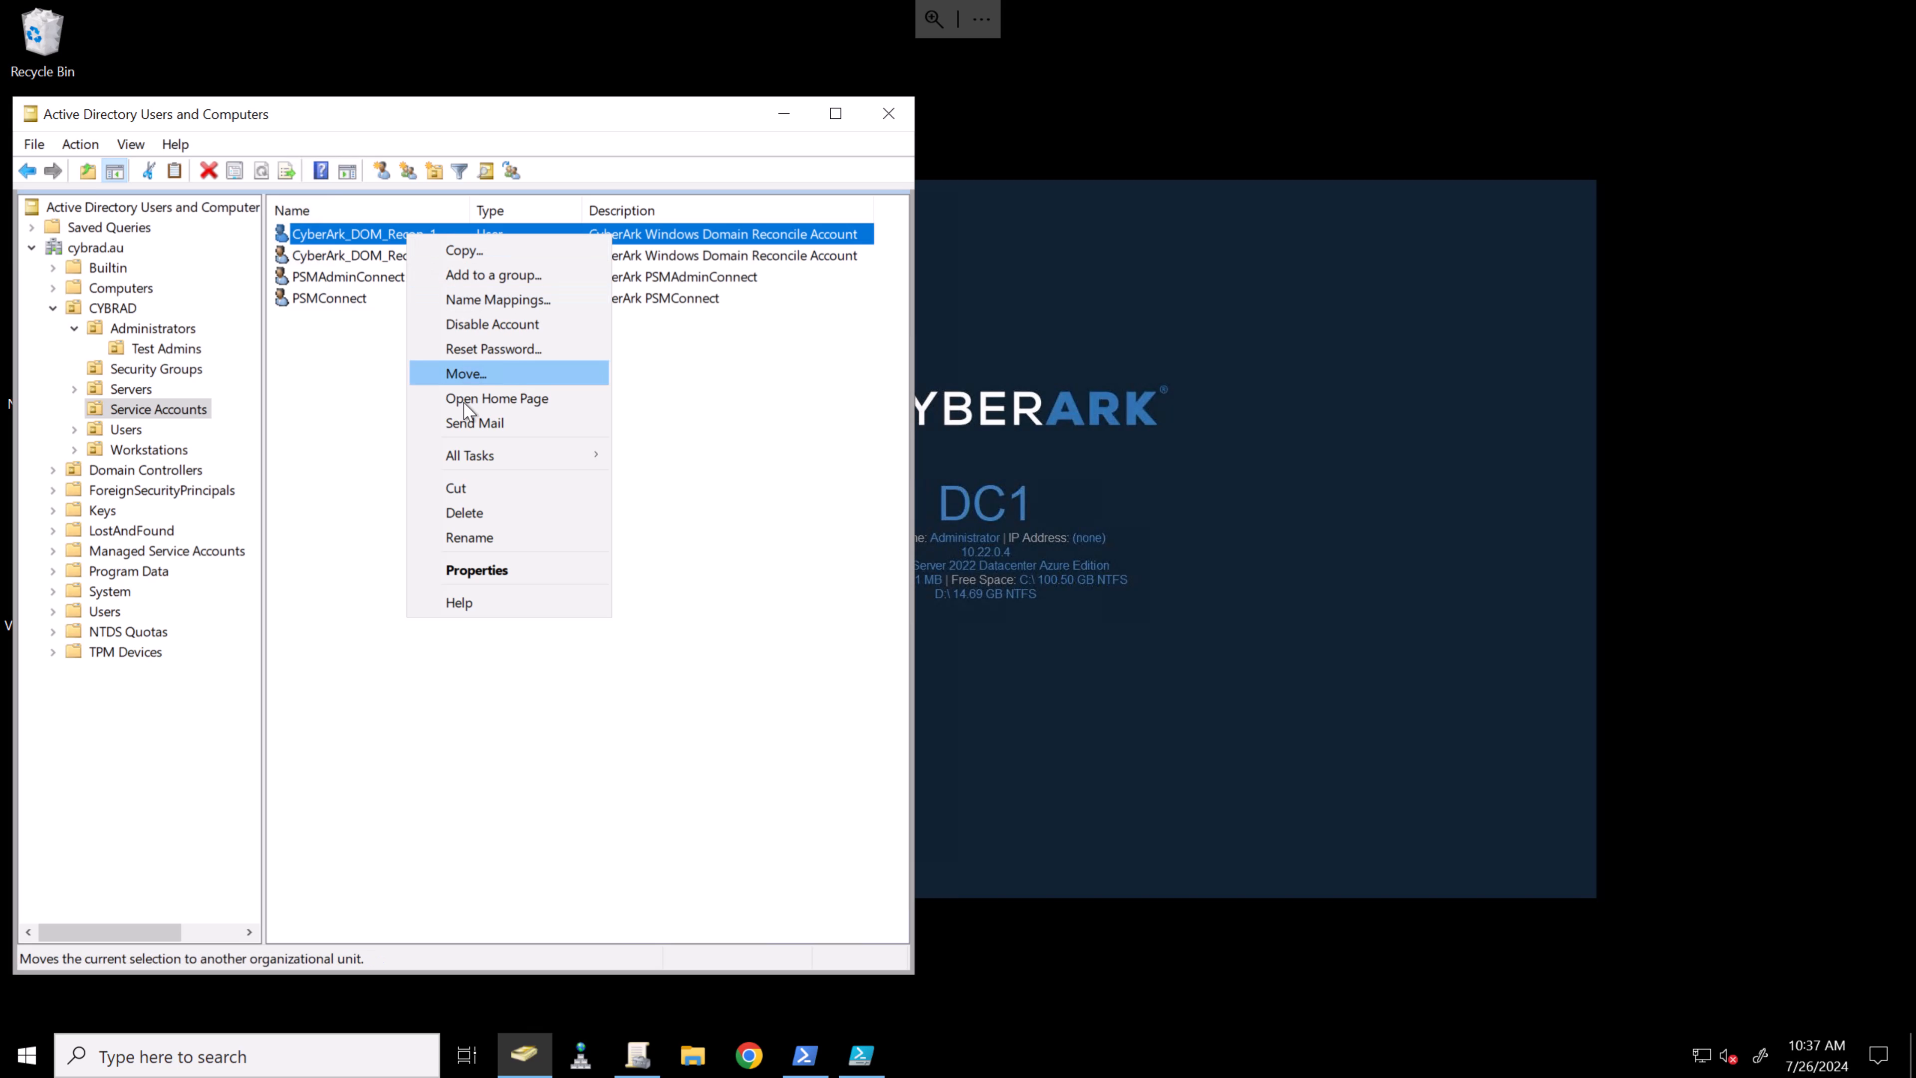
left_click(519, 585)
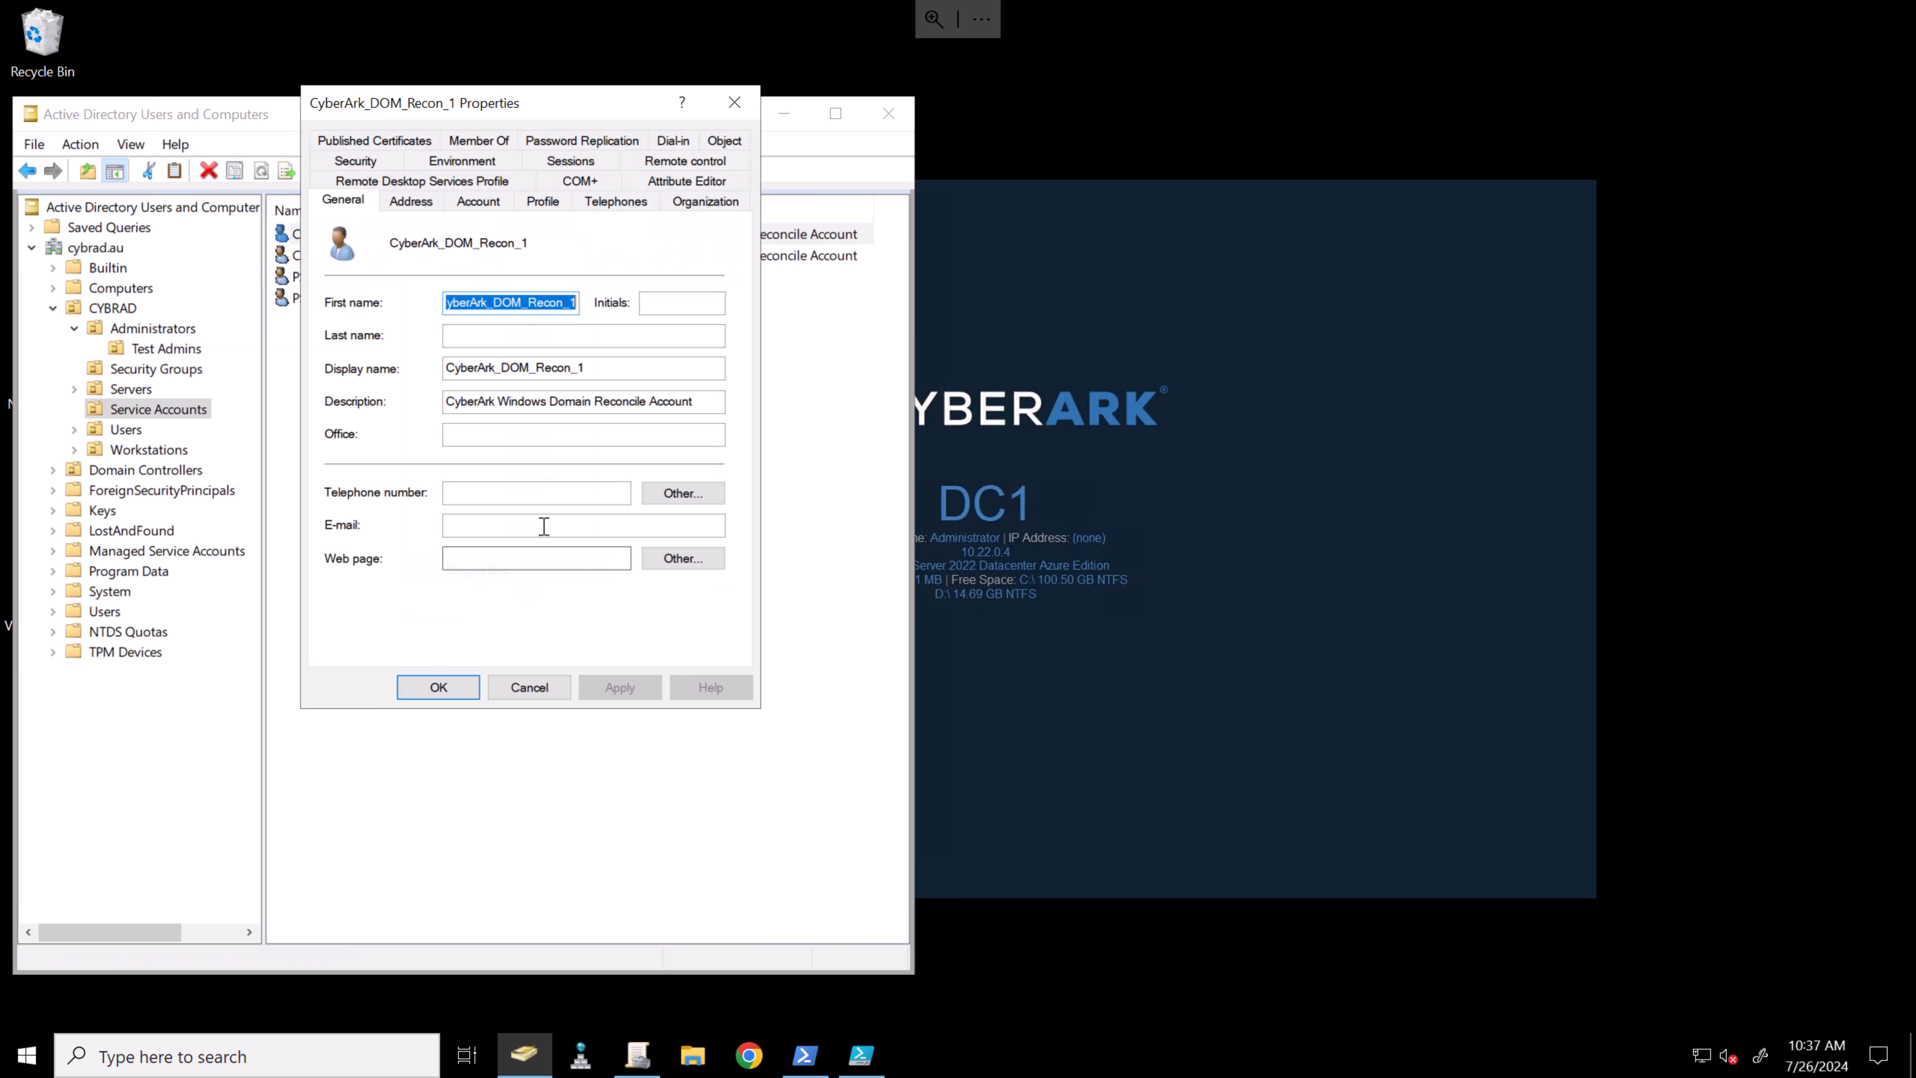
left_click(491, 202)
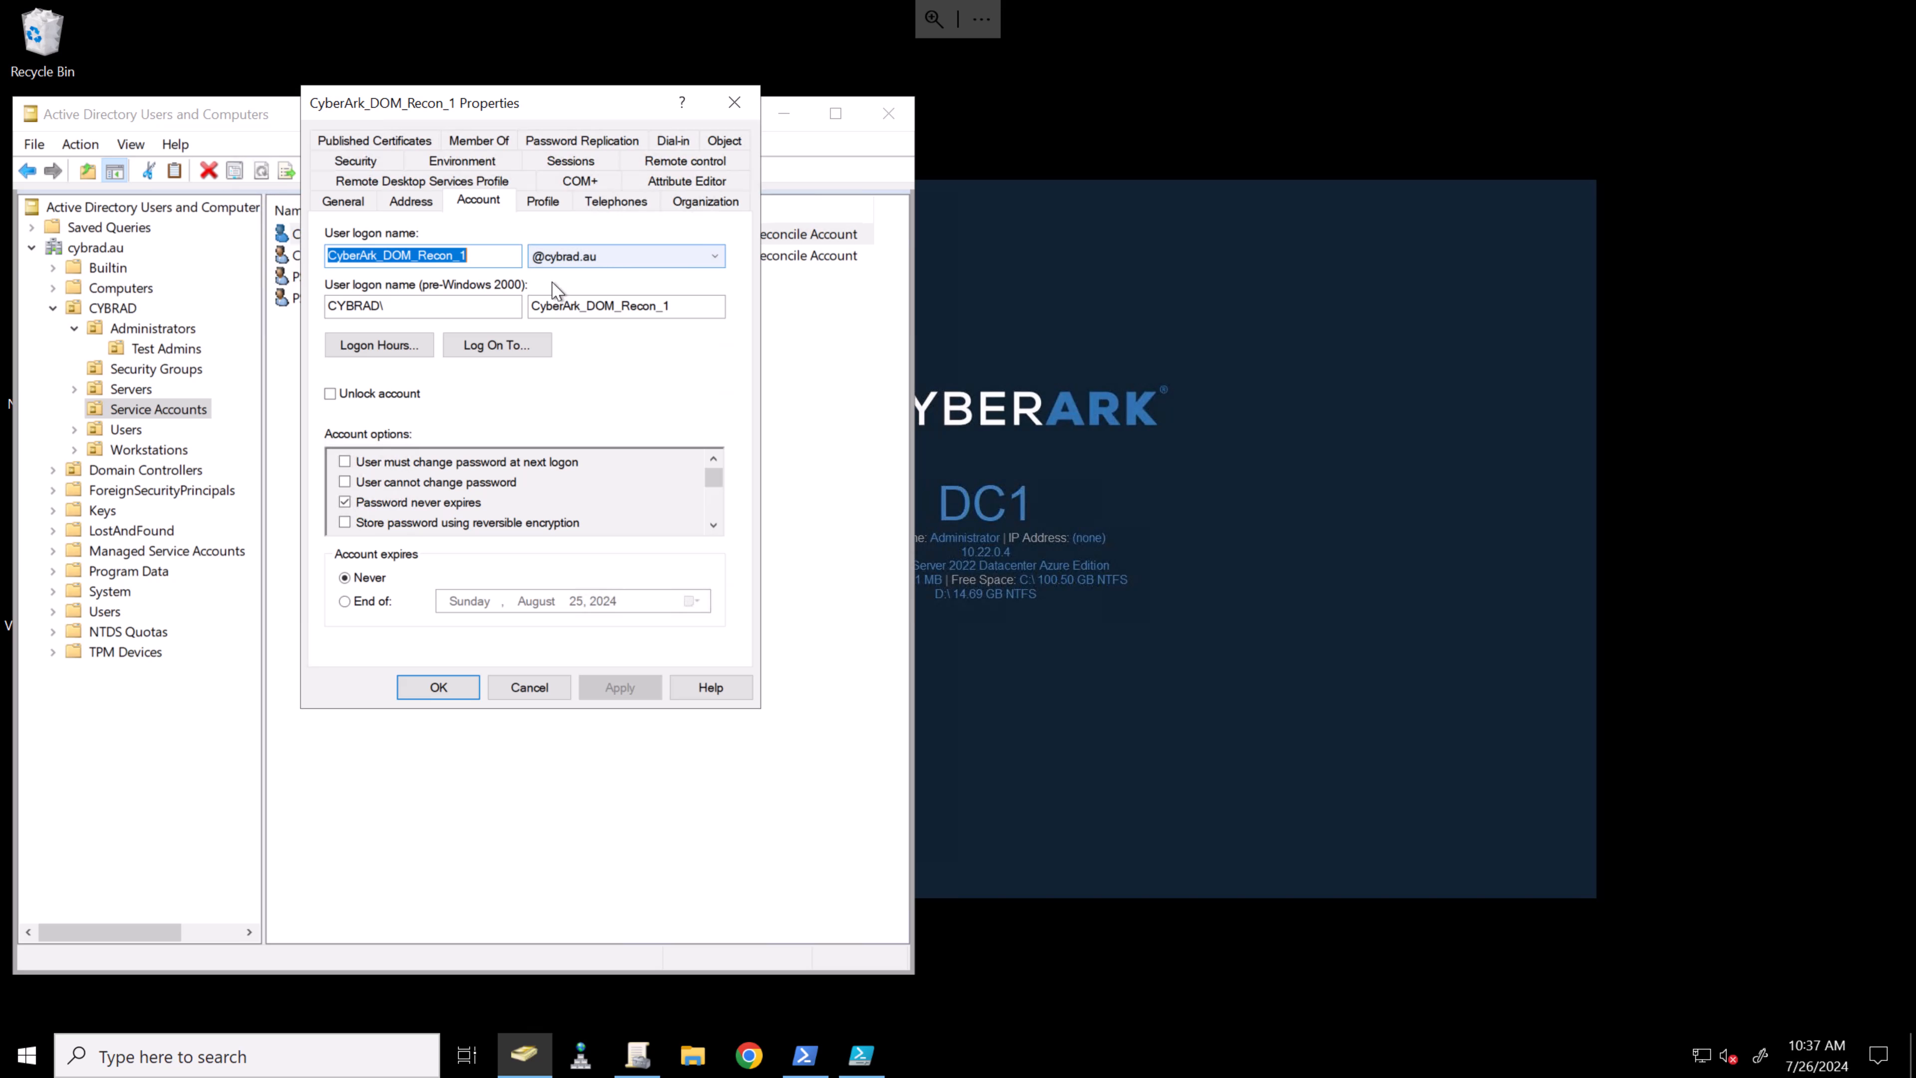
left_click(488, 350)
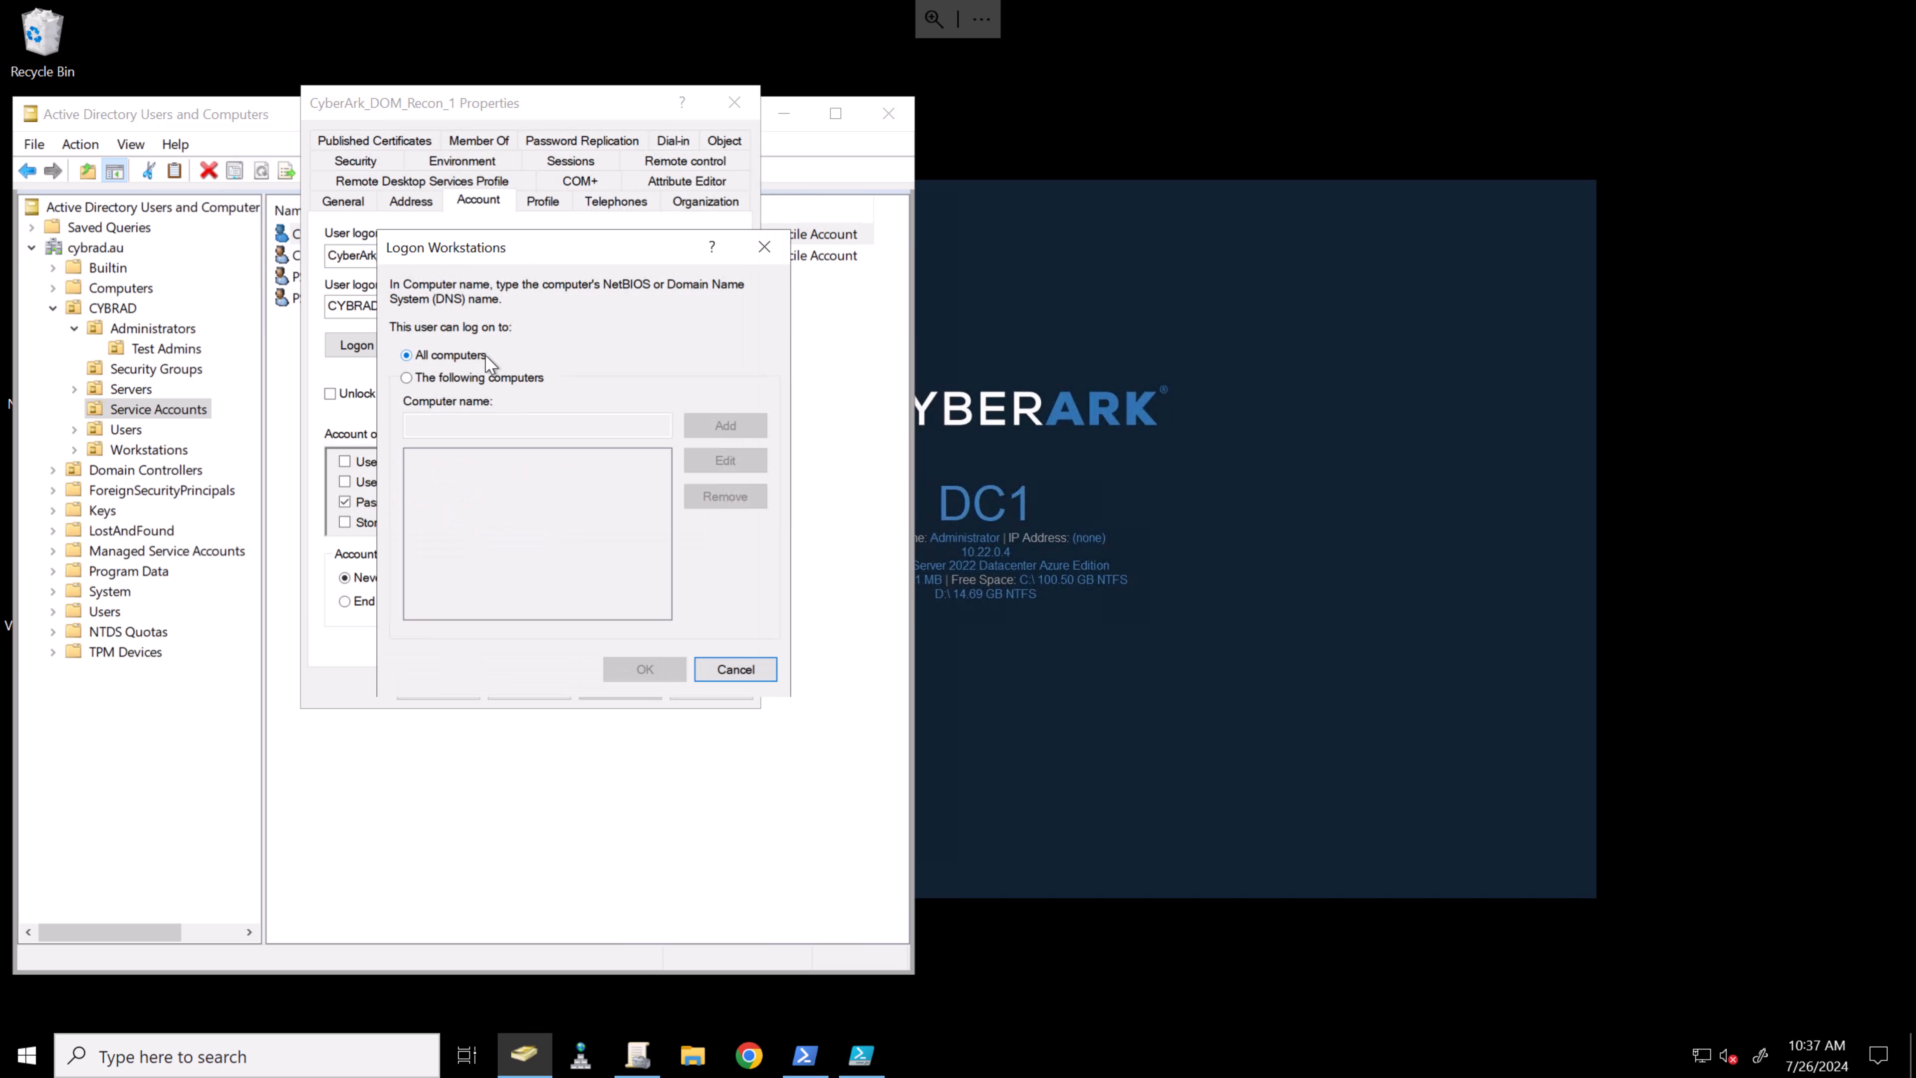
left_click(451, 384)
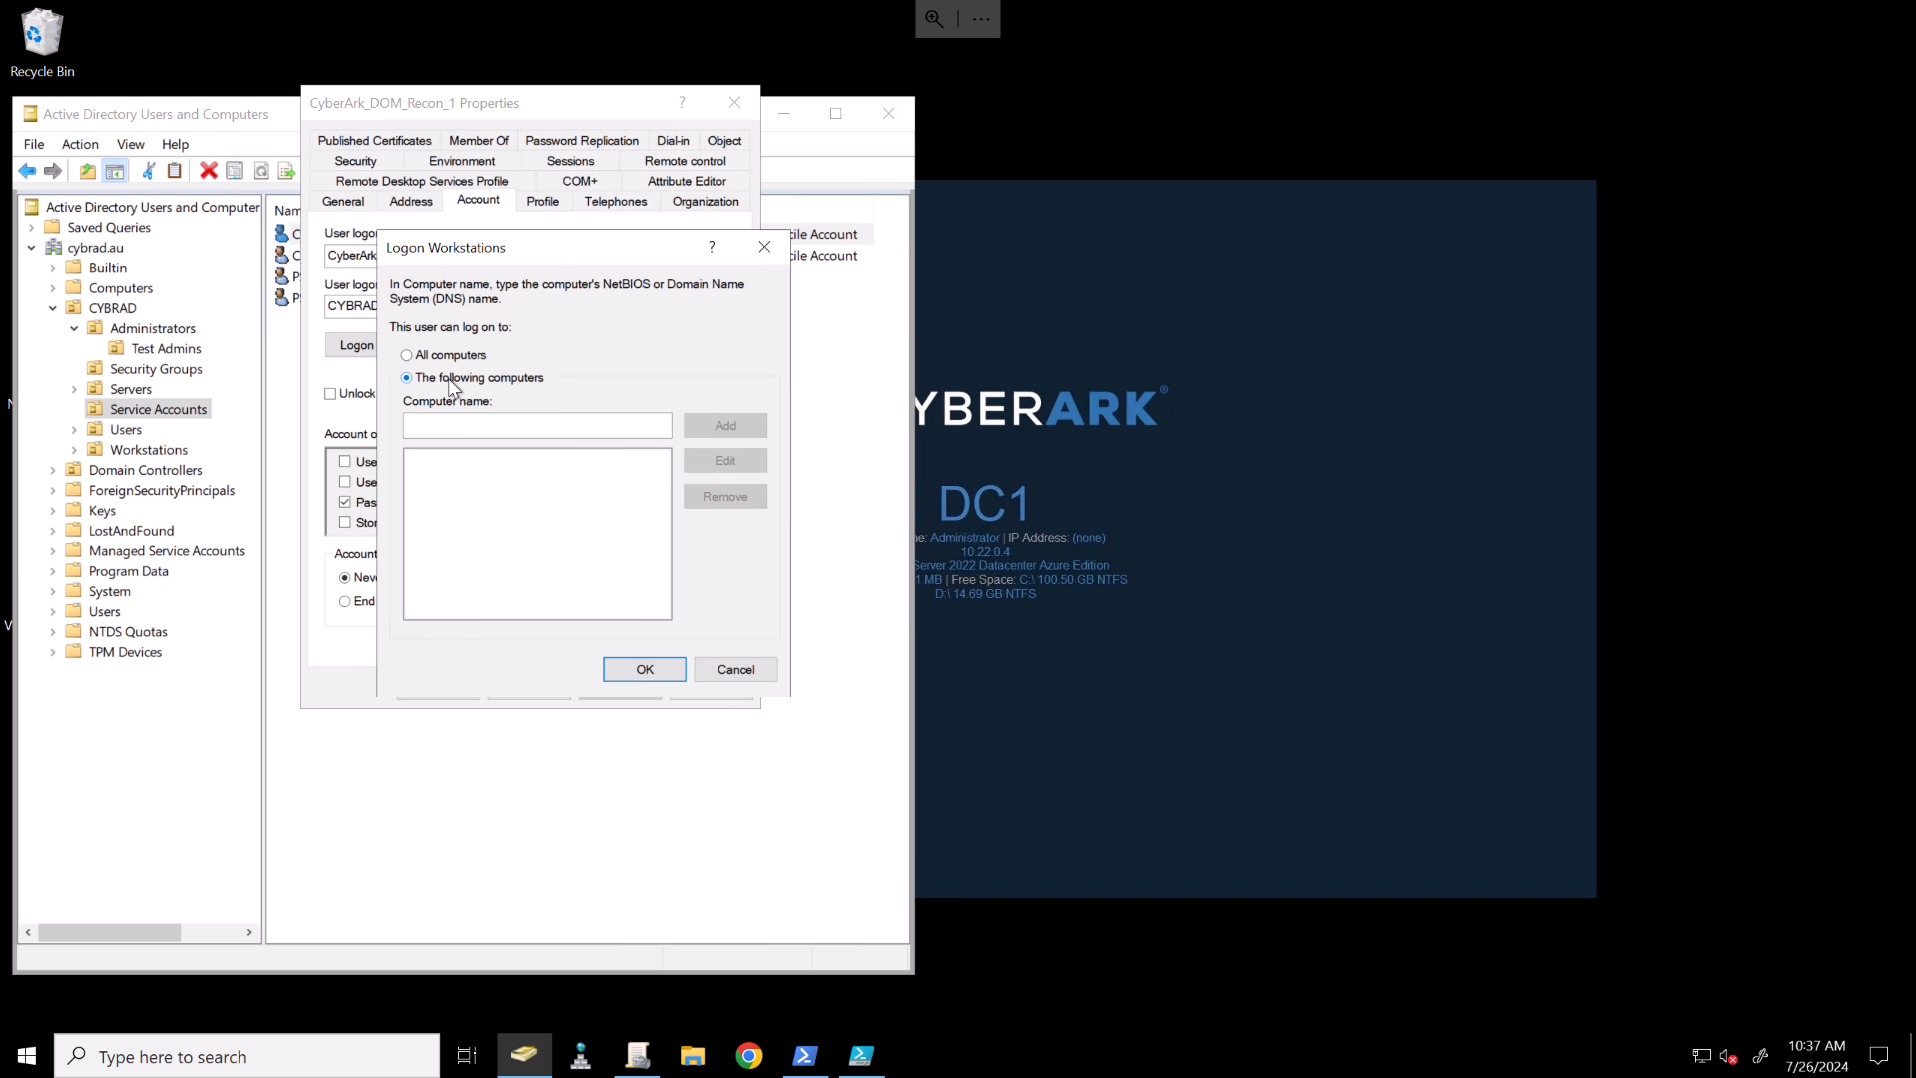
- Add DC1, CON1 and CON2 as Recon_1's allowed logon computers and save
left_click(487, 424)
type("DC1")
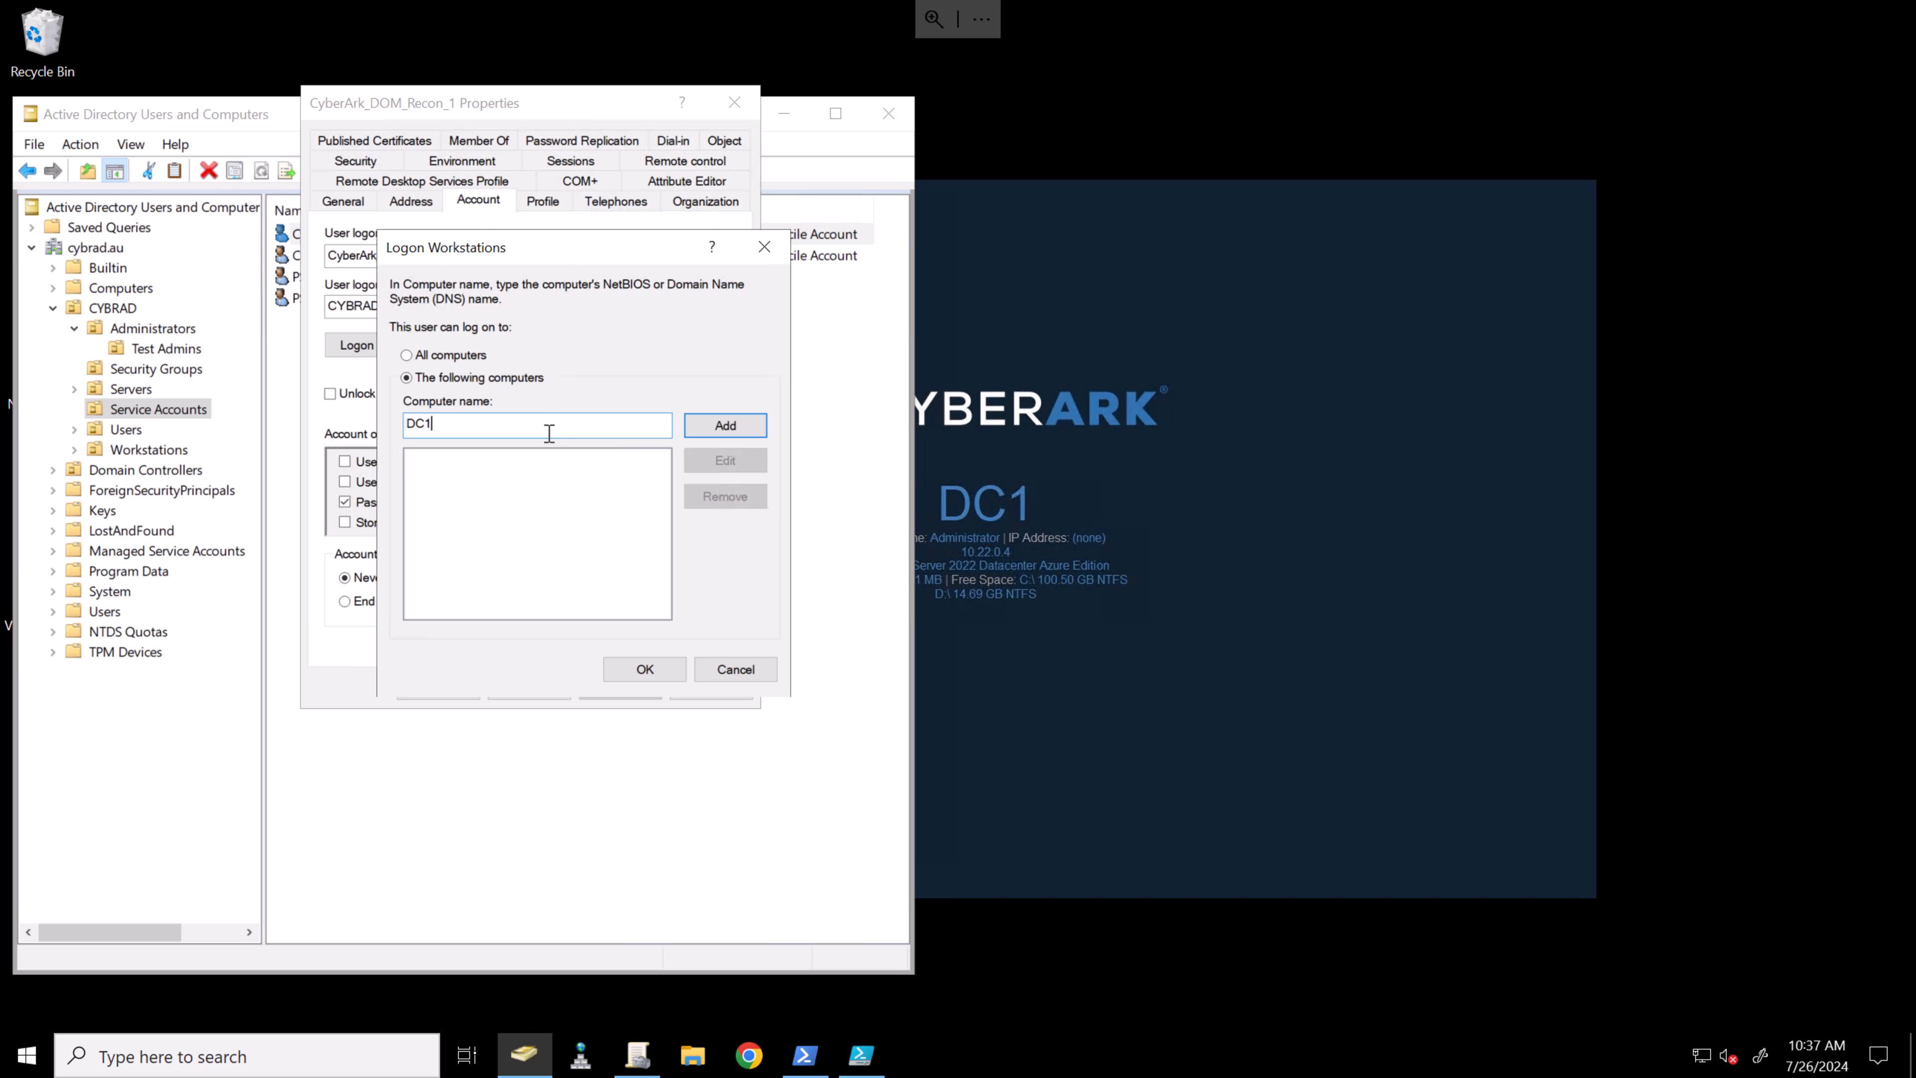
left_click(714, 430)
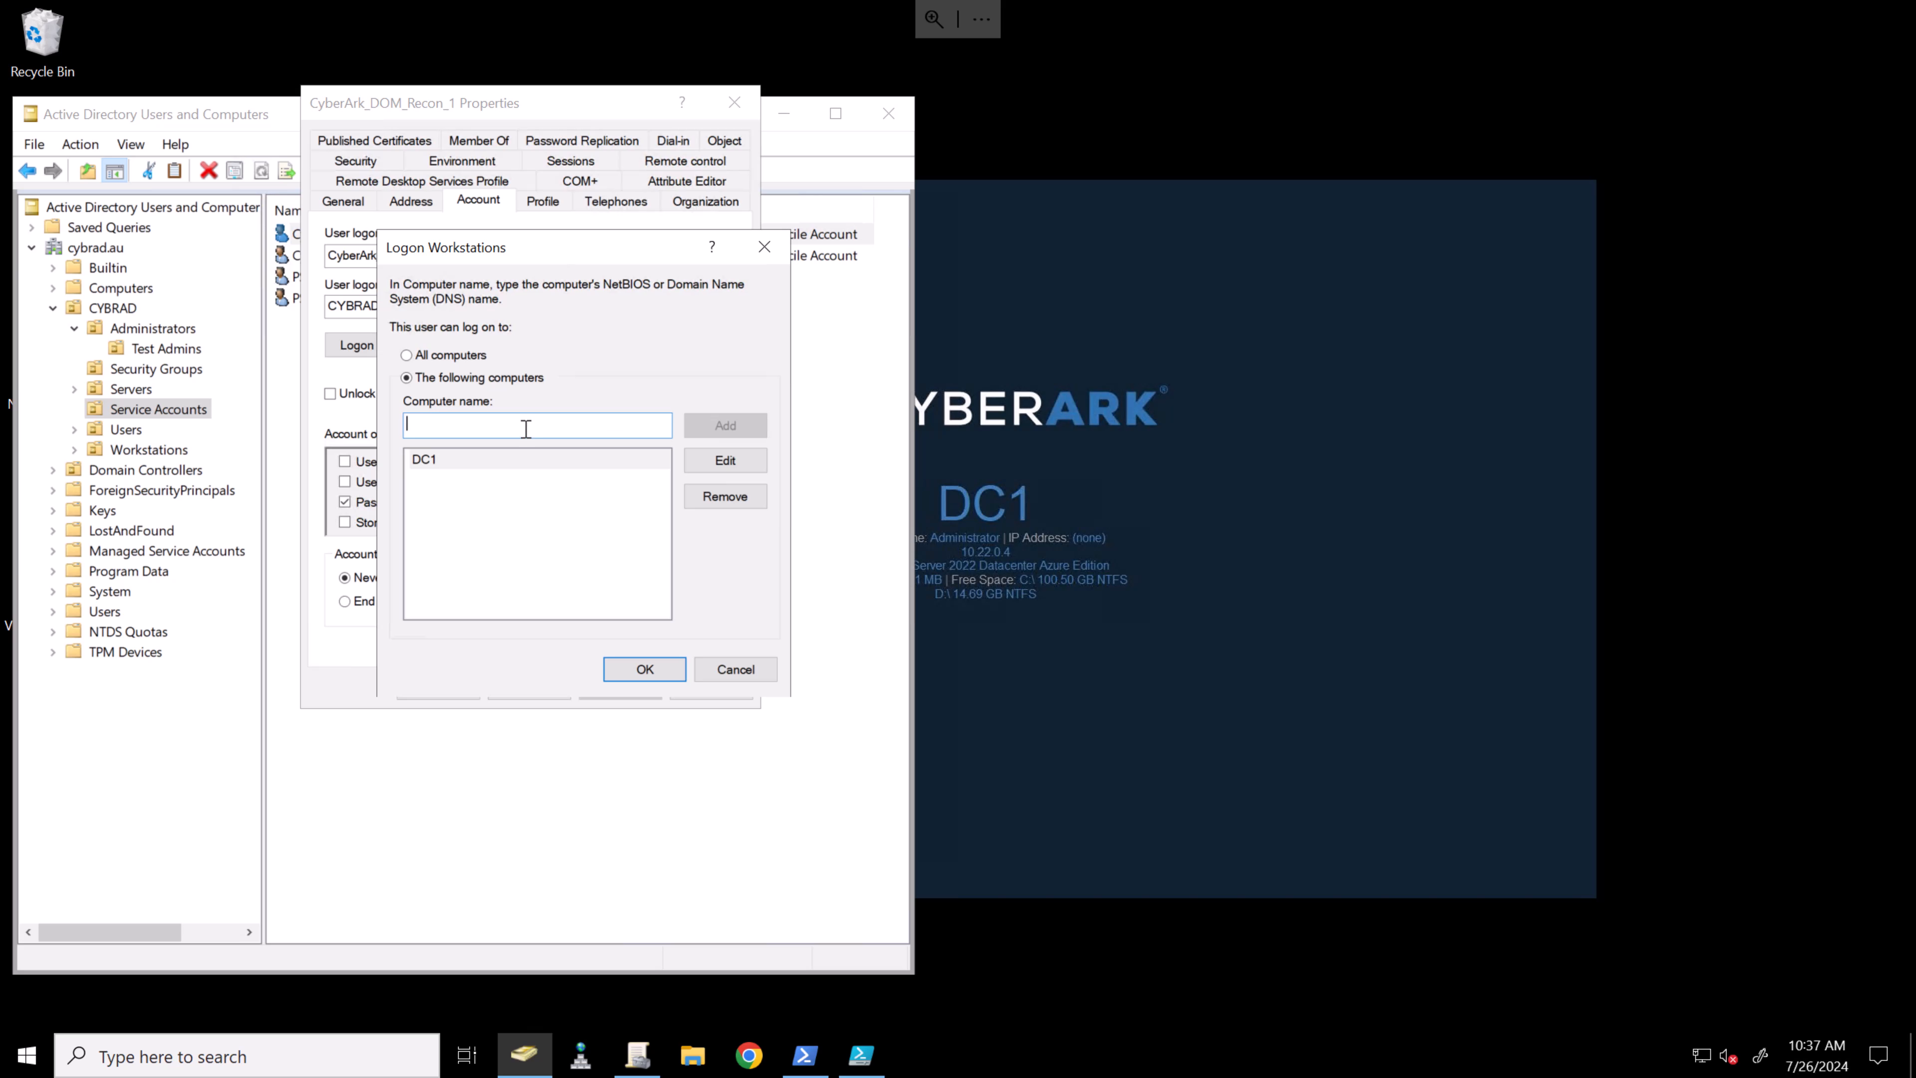
type("CON")
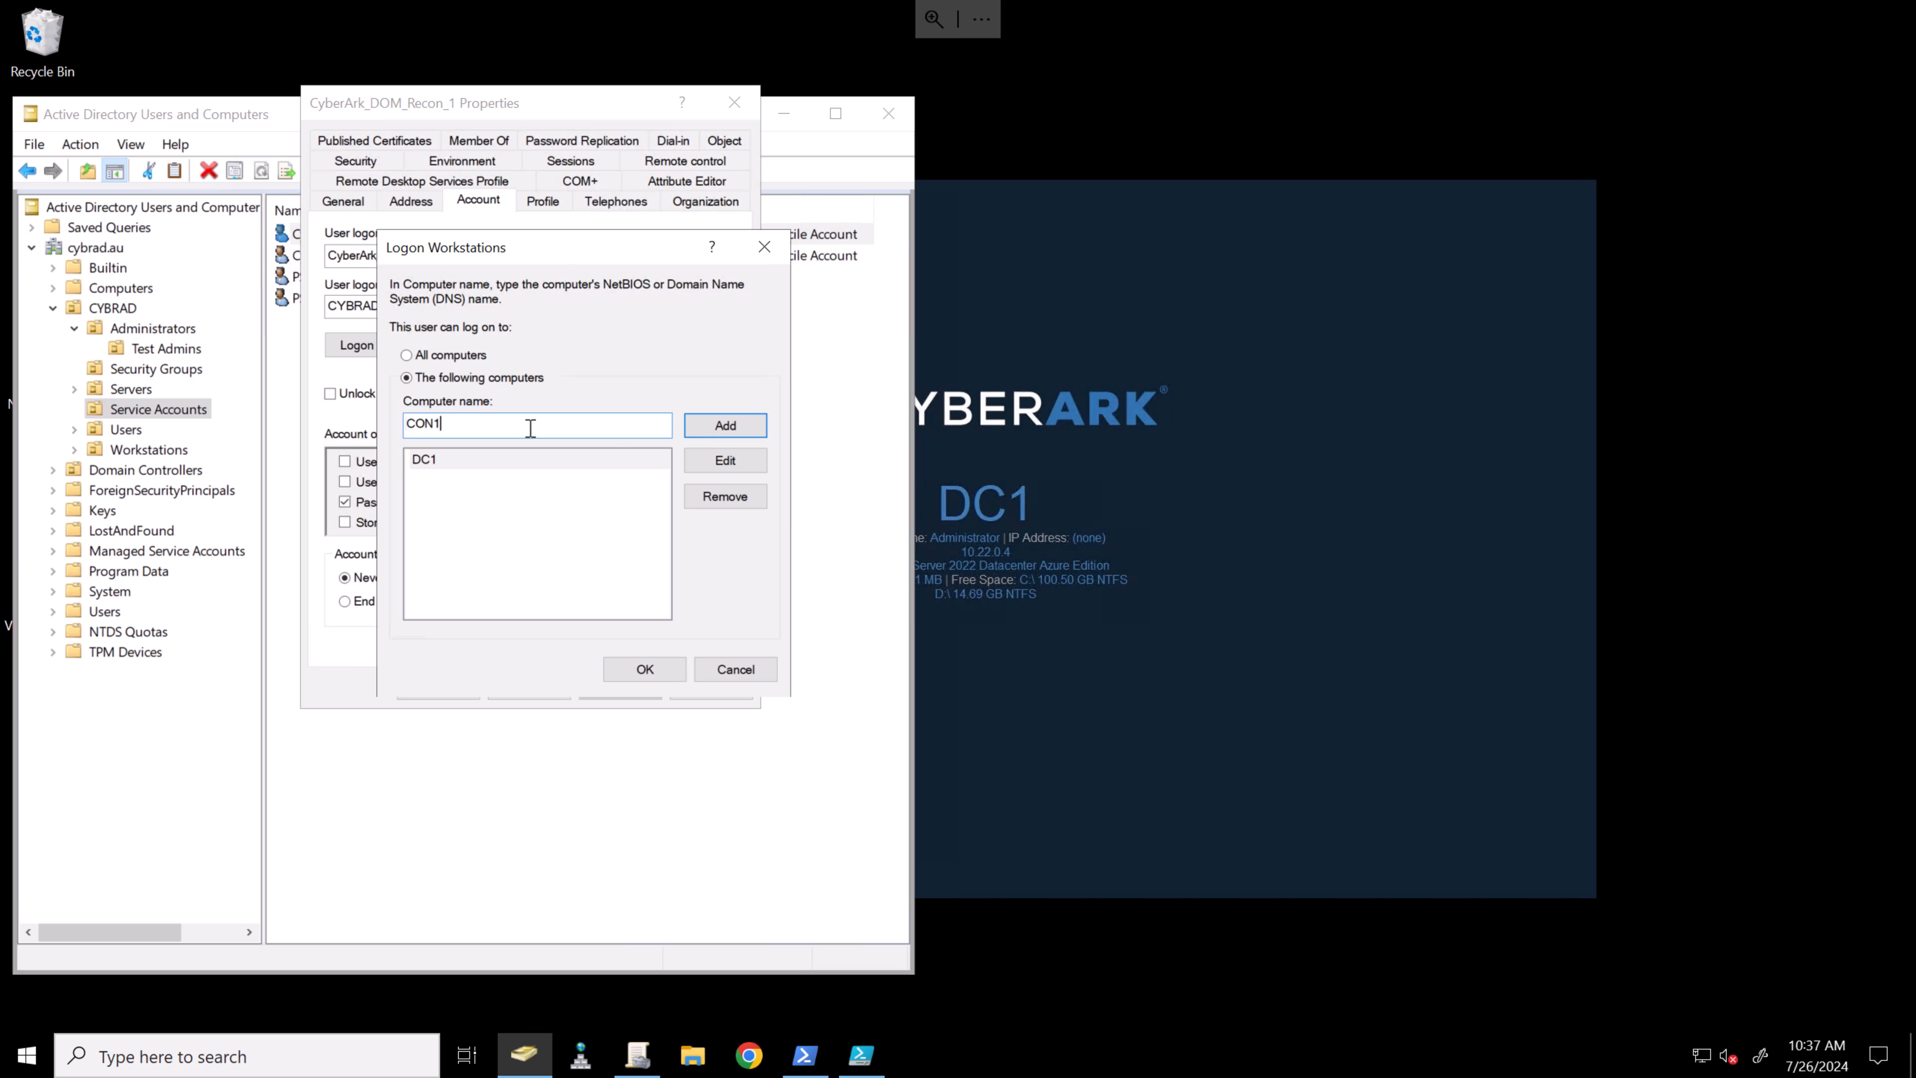
type("1")
left_click(718, 431)
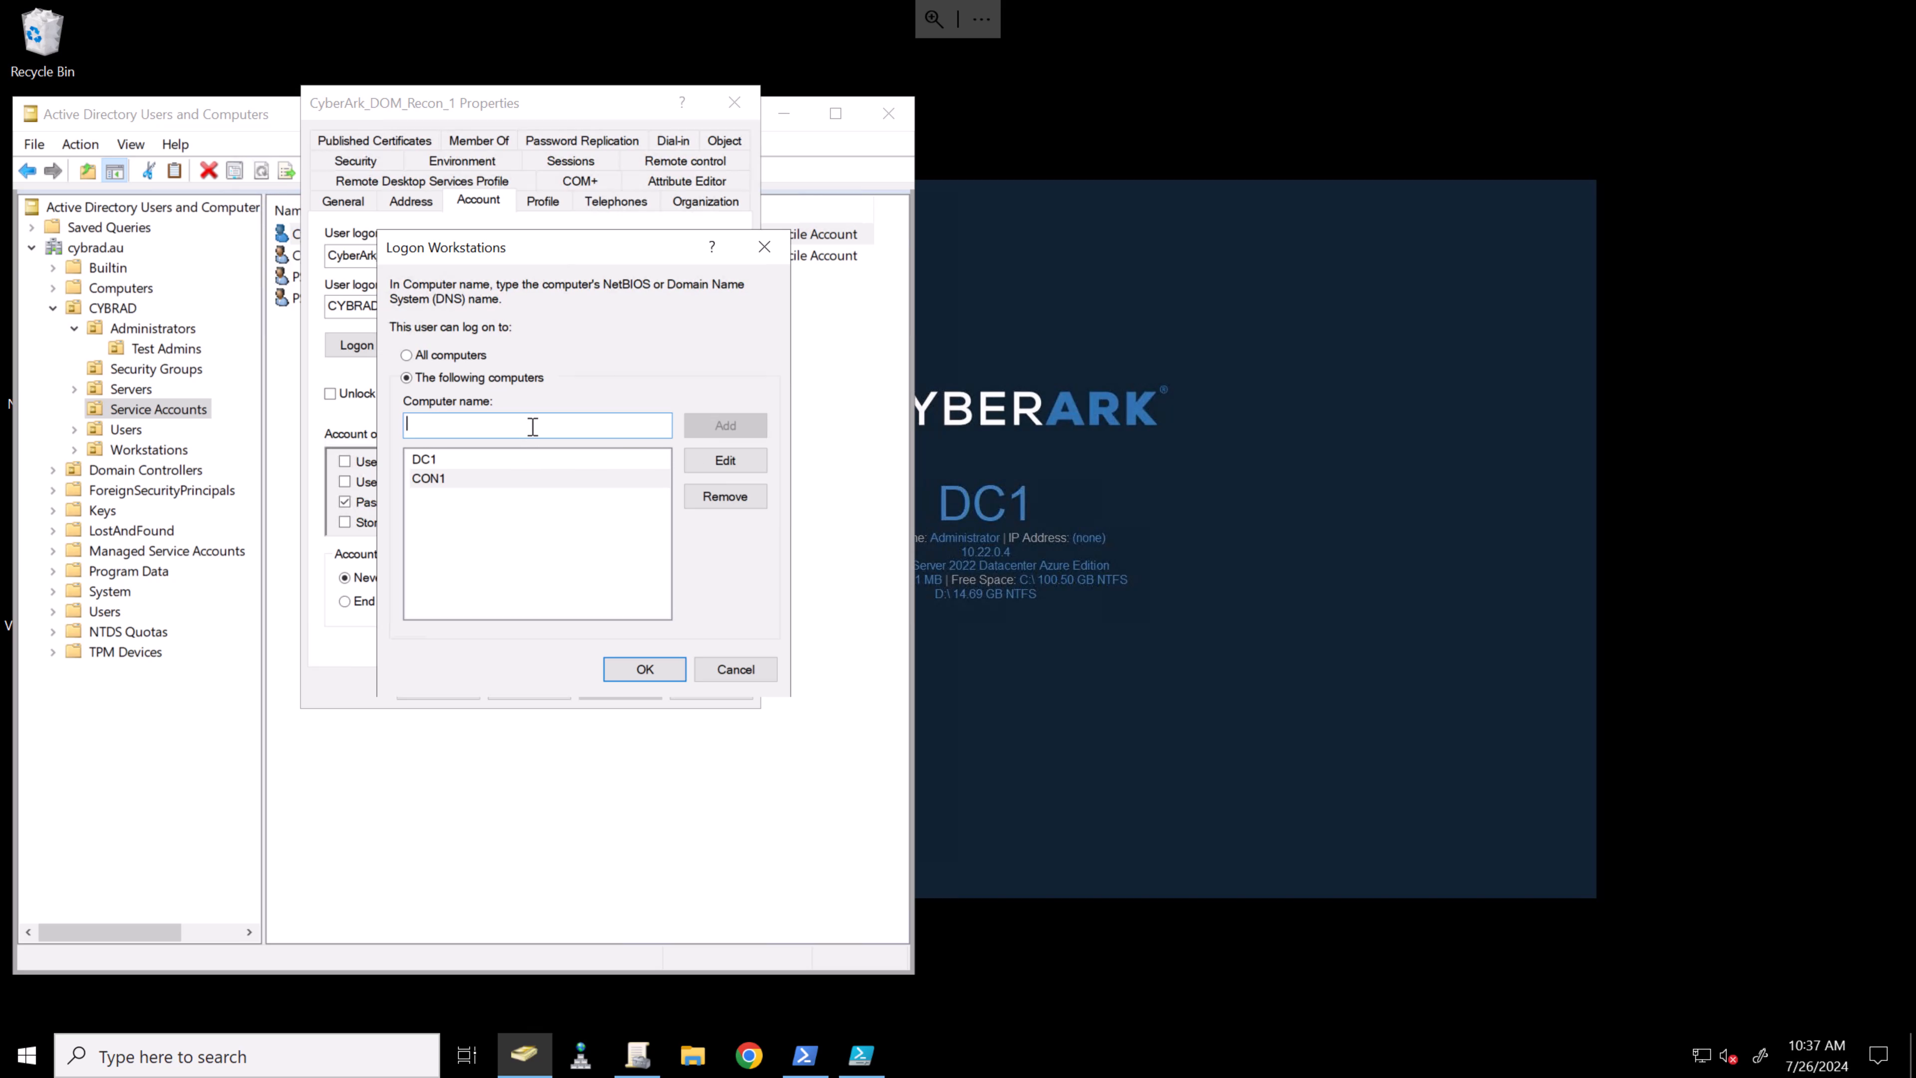
type("CON2")
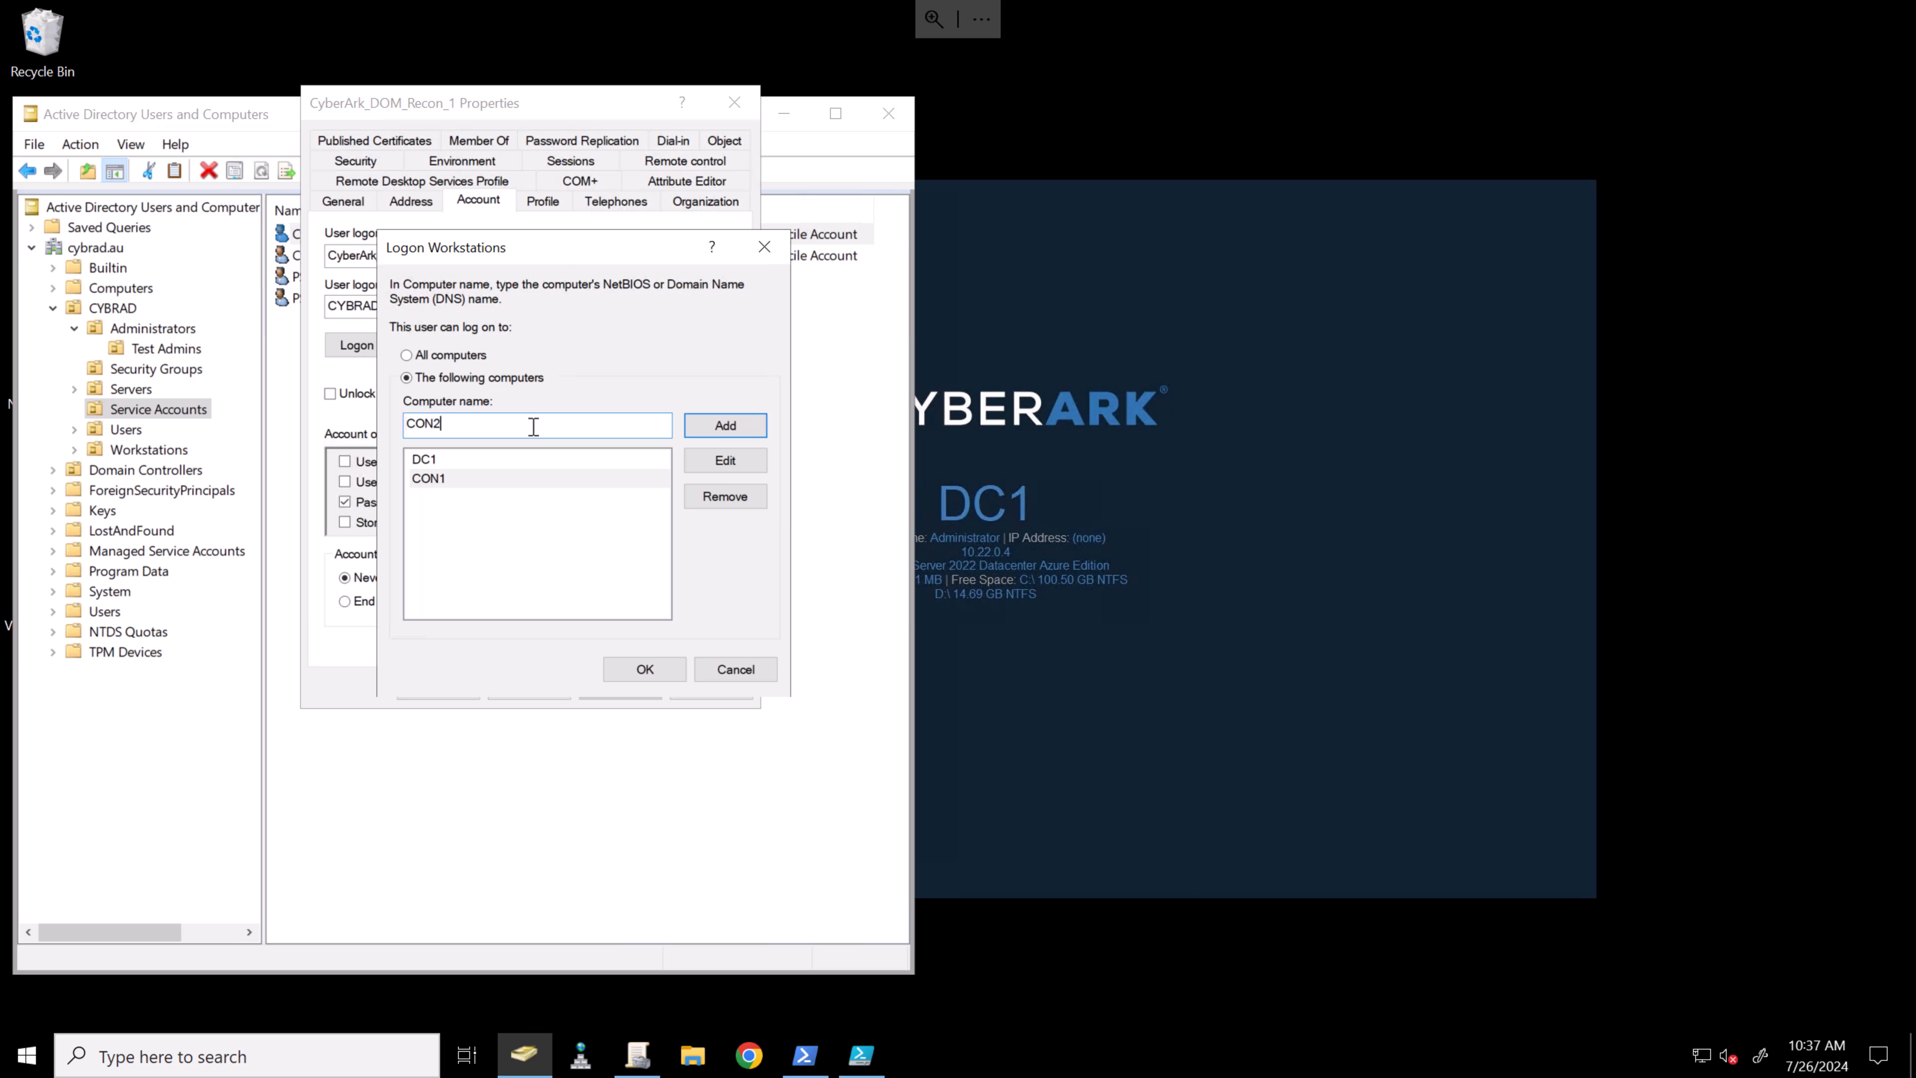
left_click(743, 425)
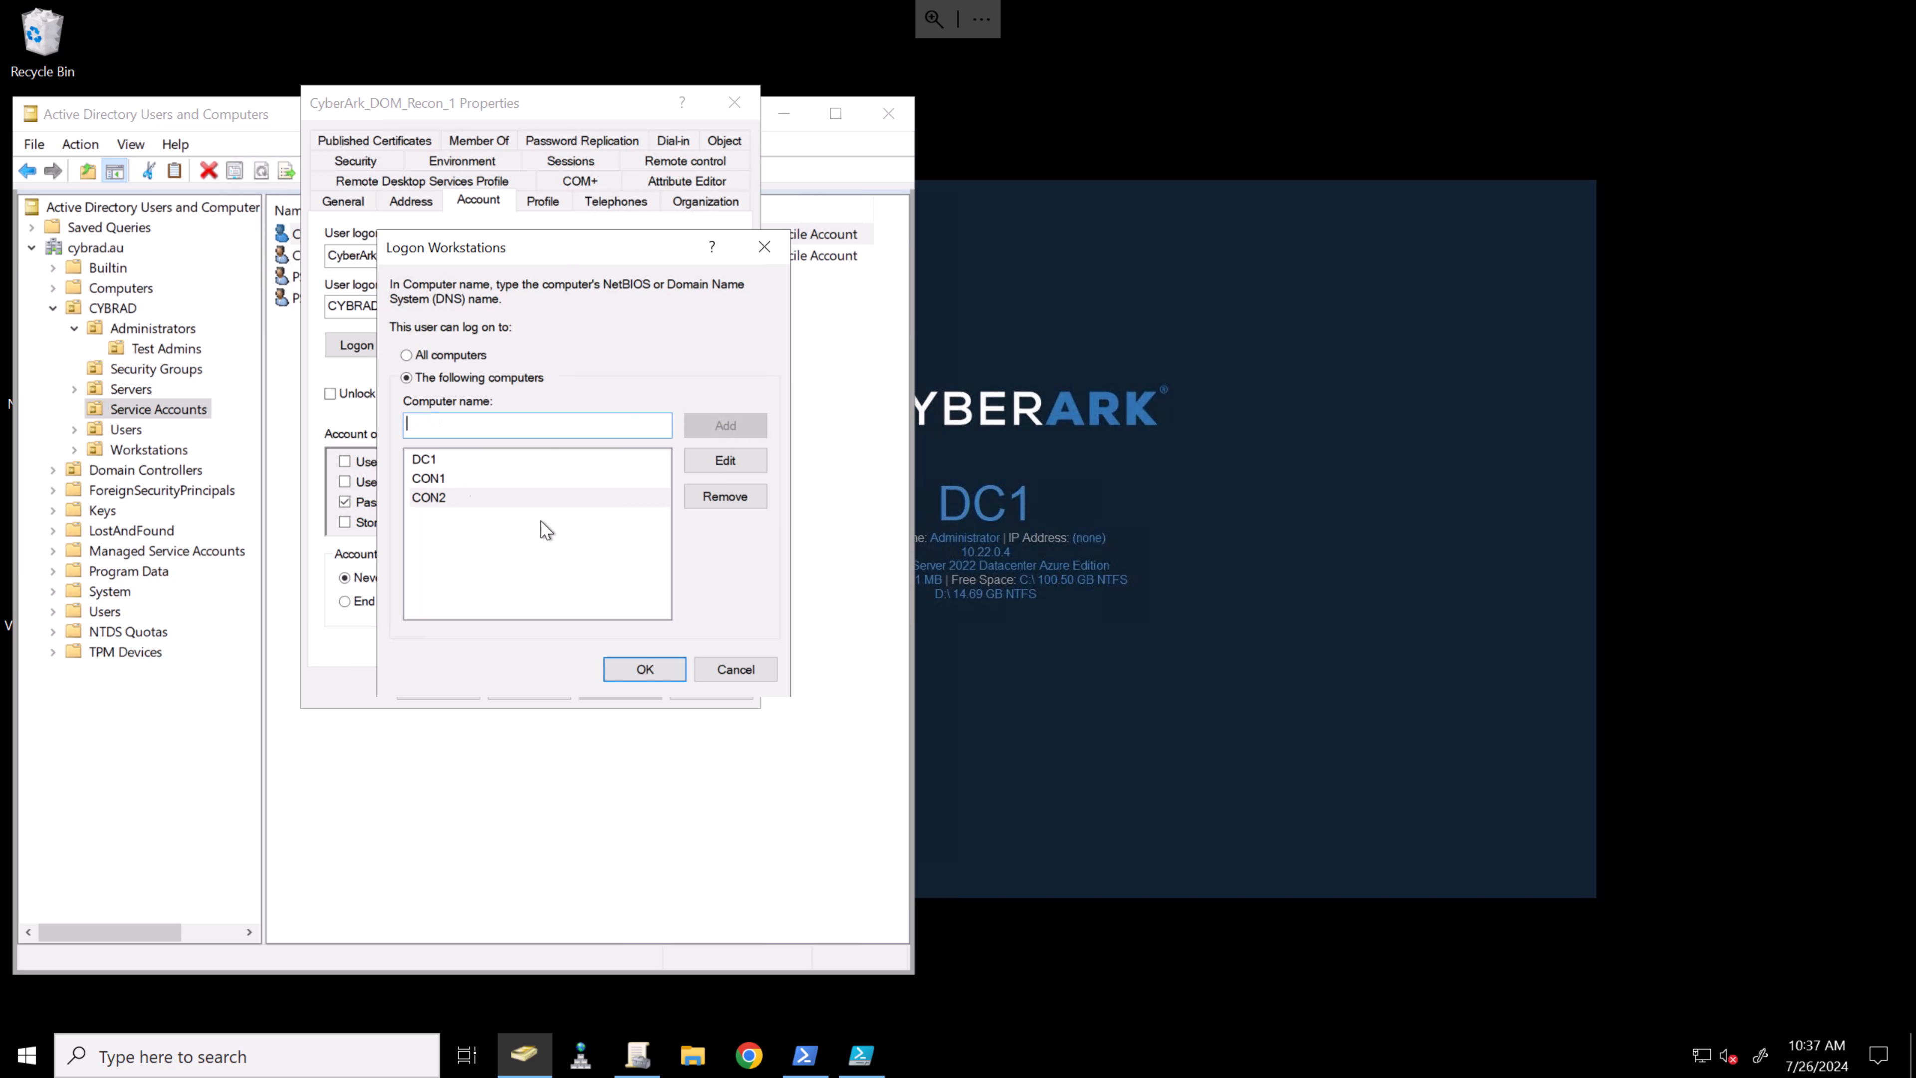
left_click(641, 669)
left_click(599, 687)
key("ctrl+c")
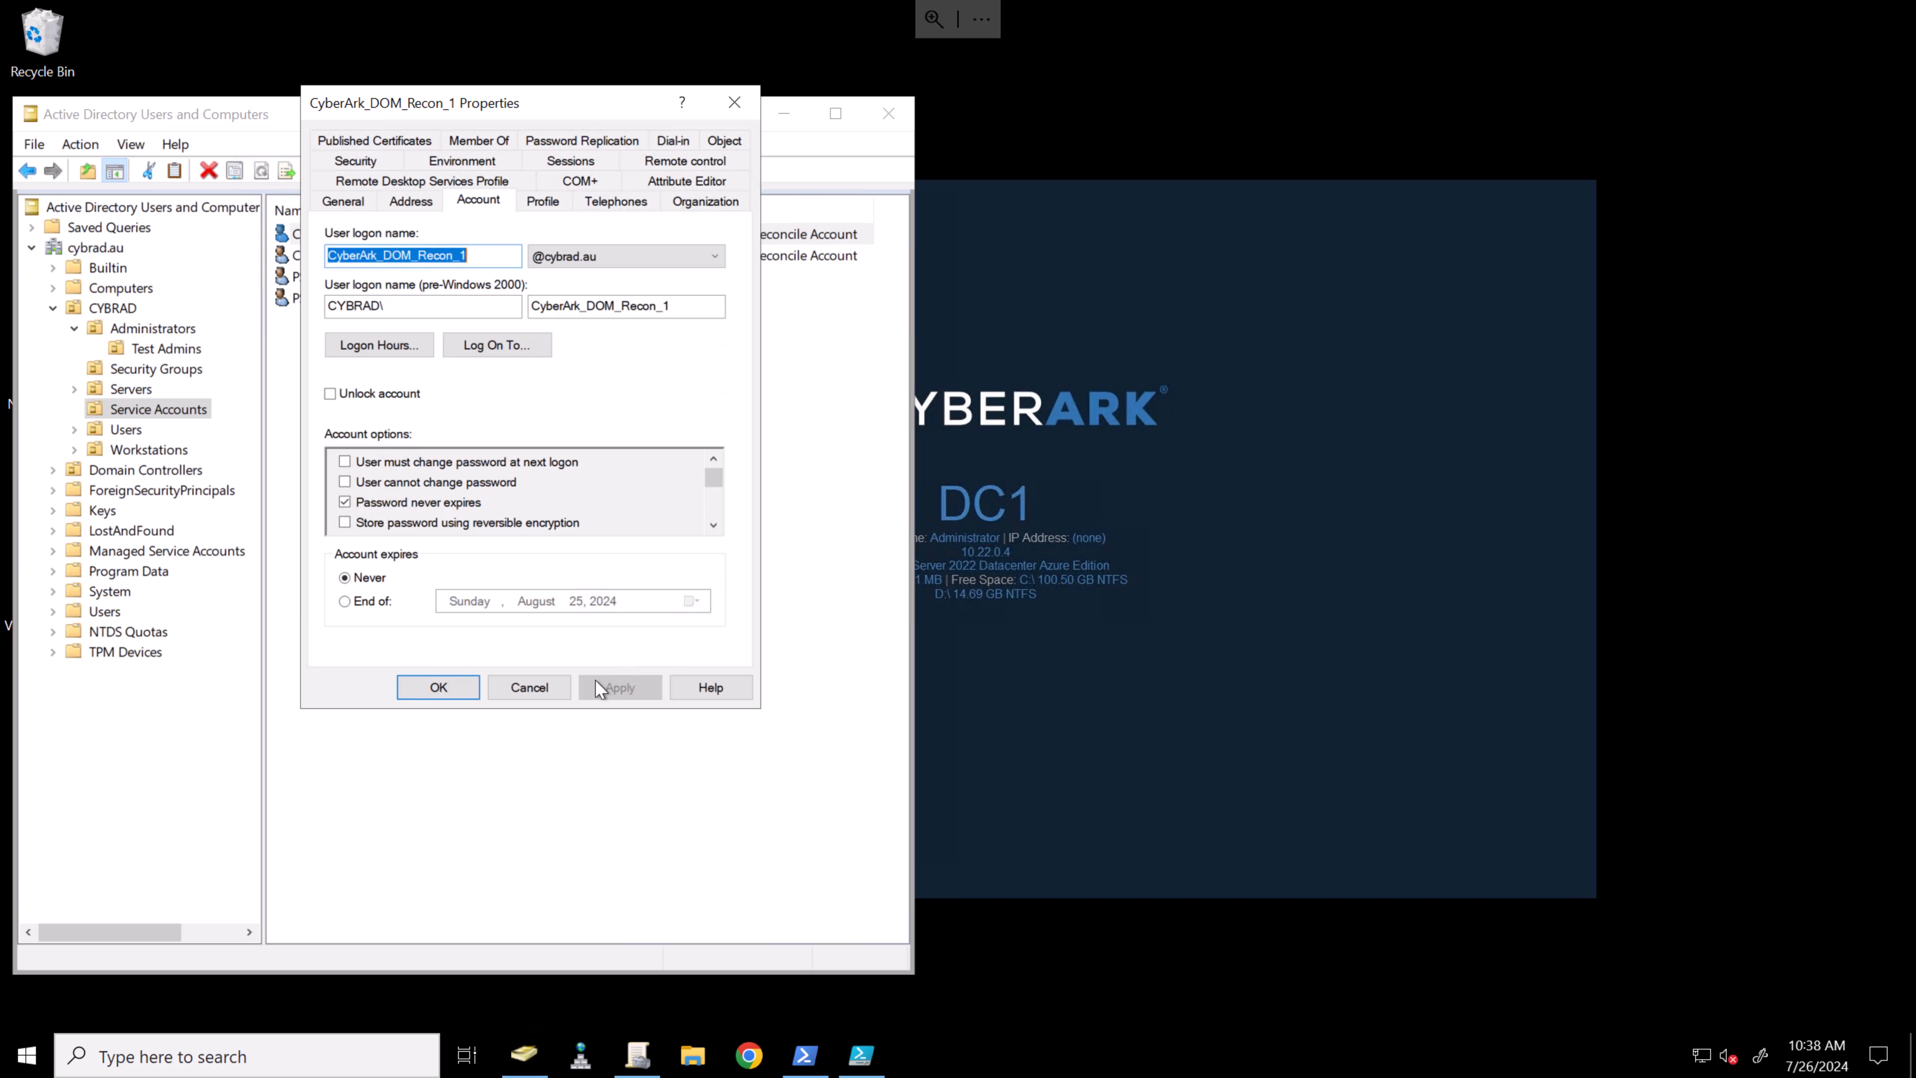
left_click(445, 690)
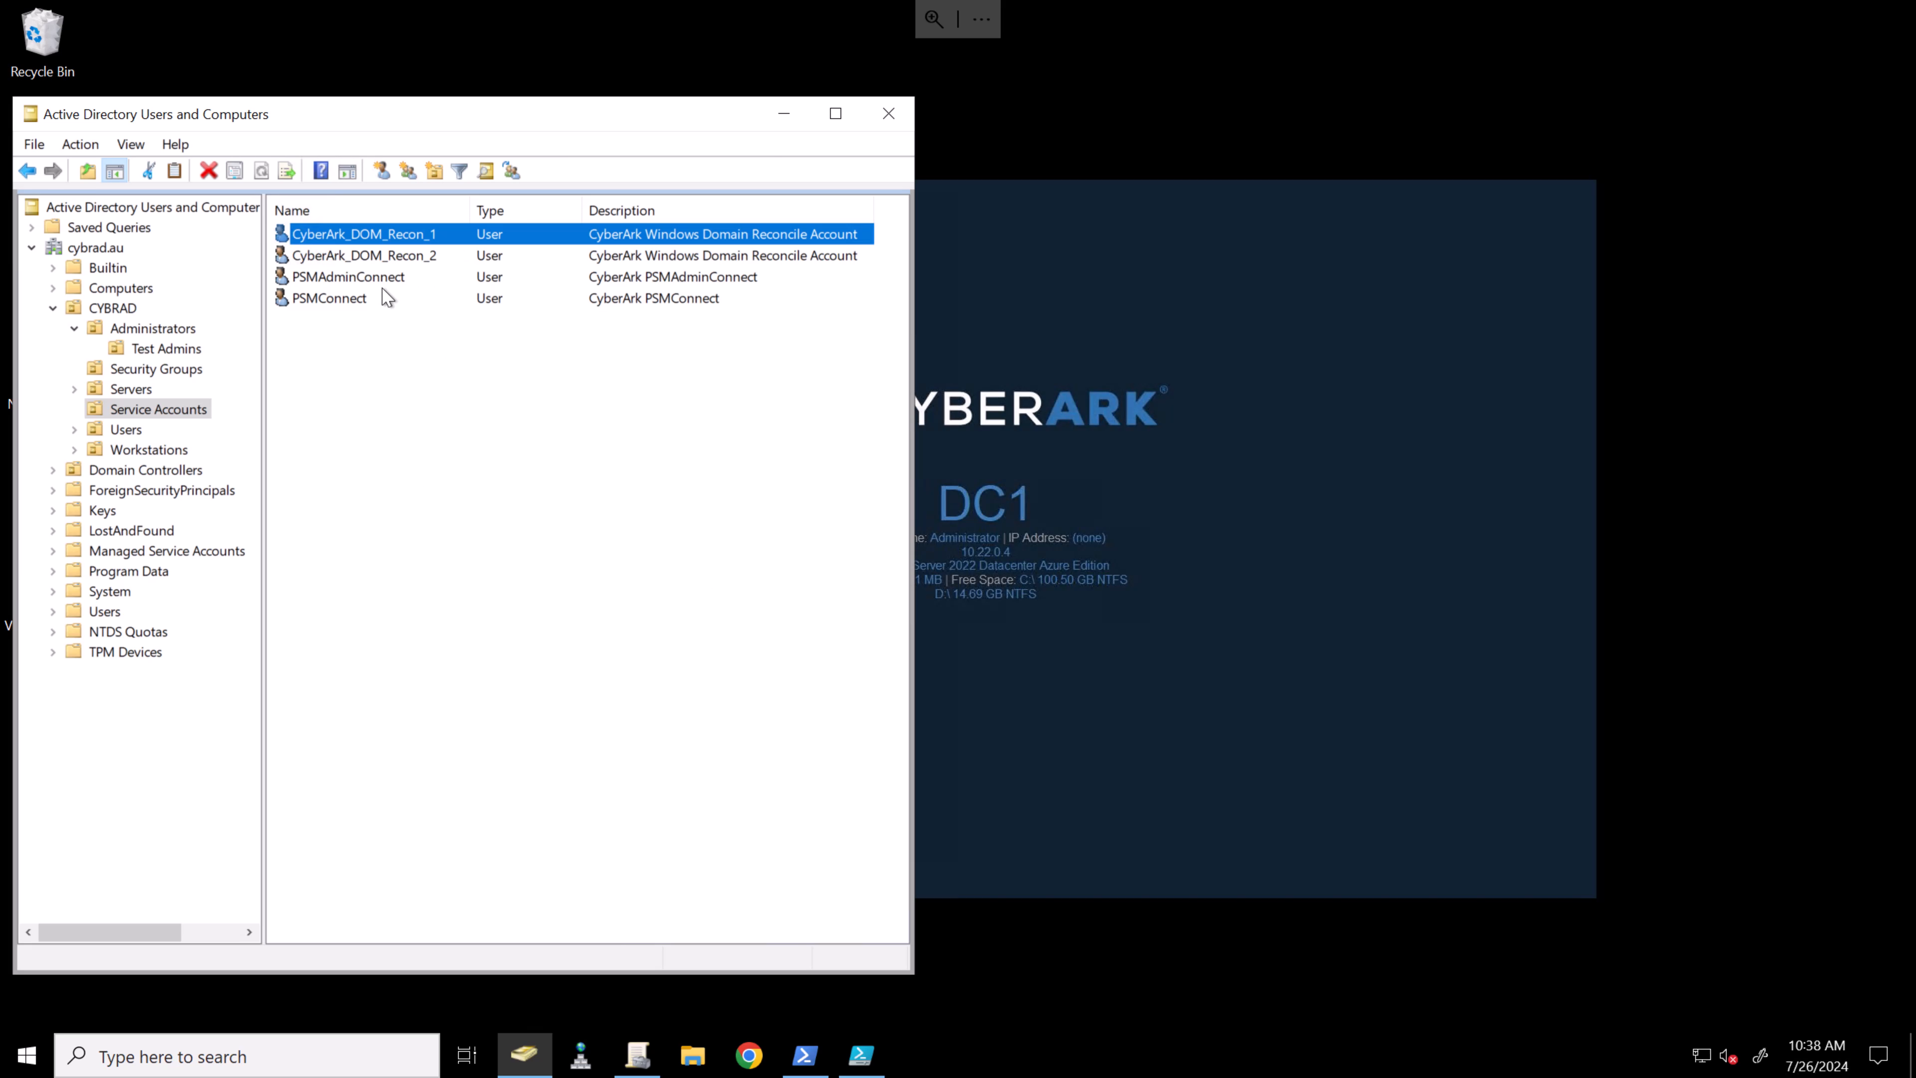
- Restrict CyberArk_DOM_Recon_2's logon to DC1 and CON1, then apply and close its properties
right_click(389, 254)
left_click(477, 580)
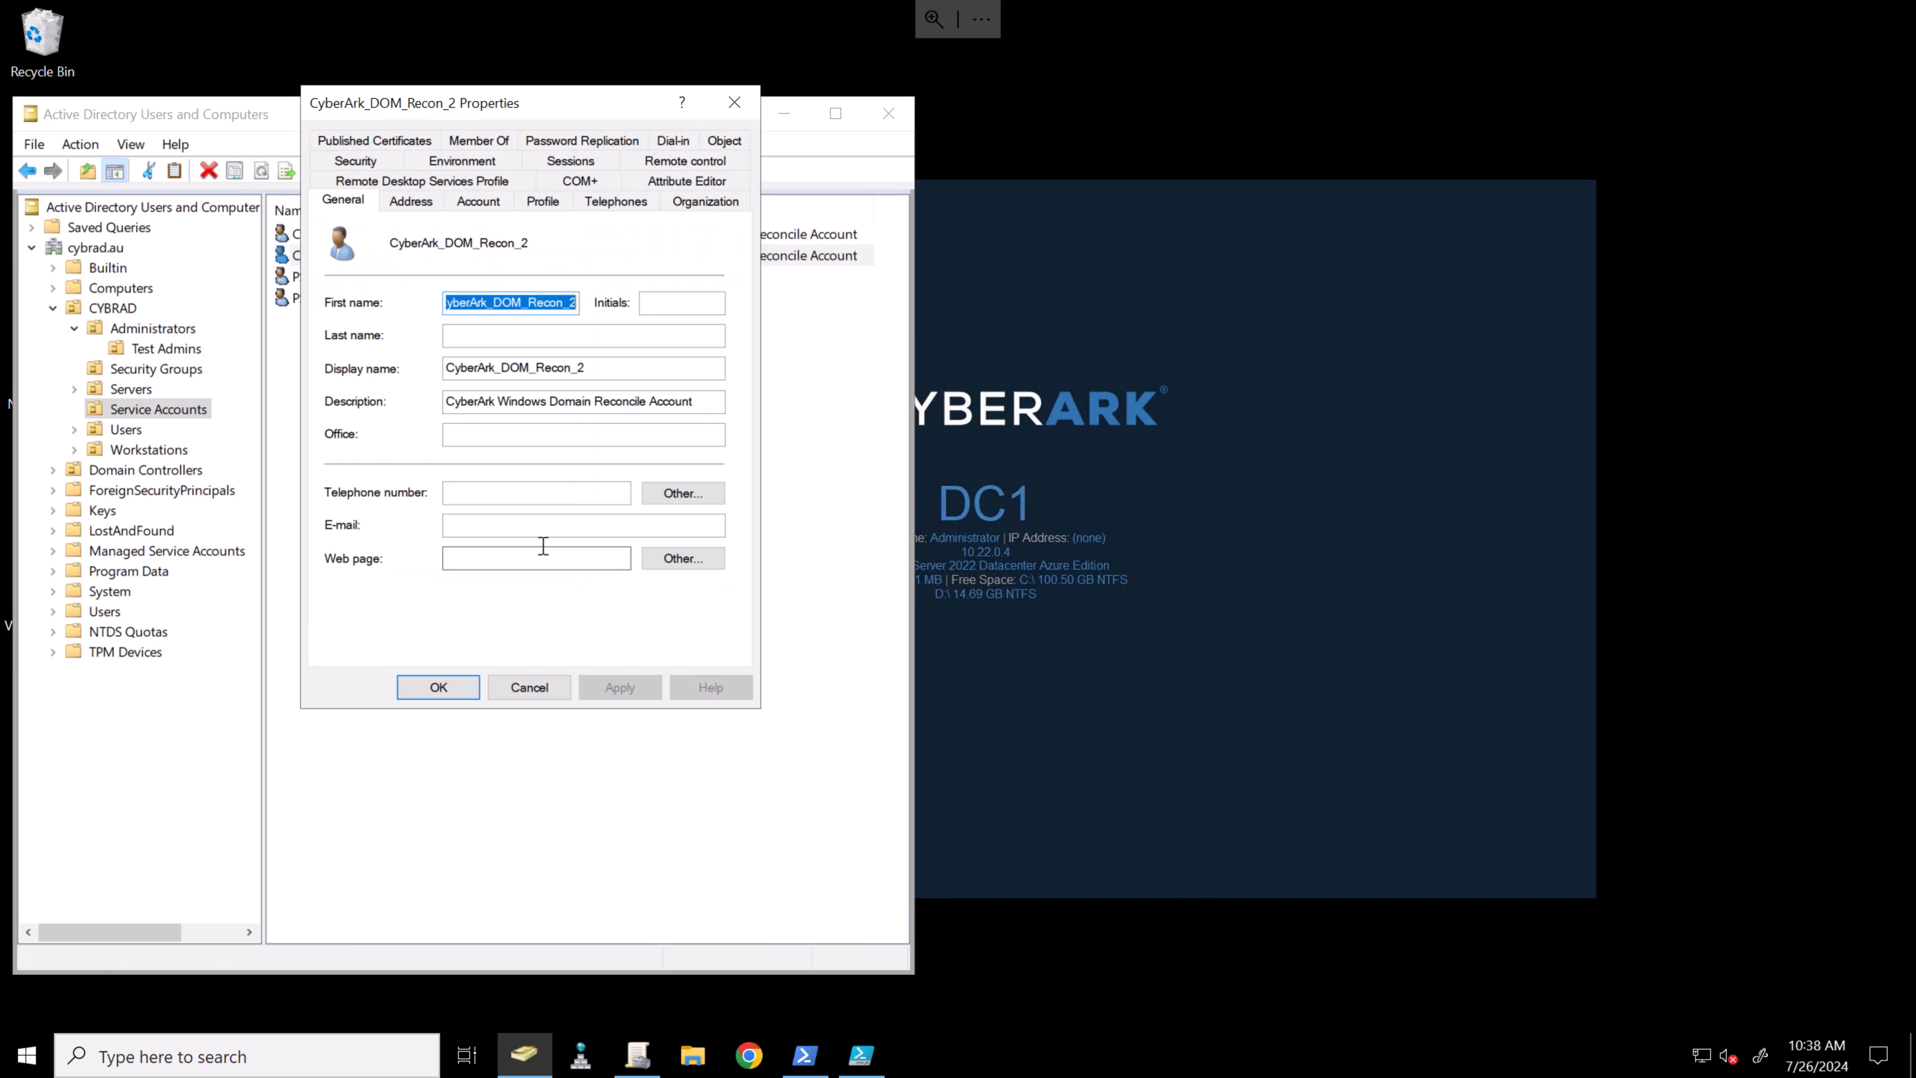
left_click(478, 141)
left_click(344, 181)
left_click(482, 201)
left_click(457, 344)
left_click(407, 377)
type("DC1")
left_click(724, 426)
type("CON1")
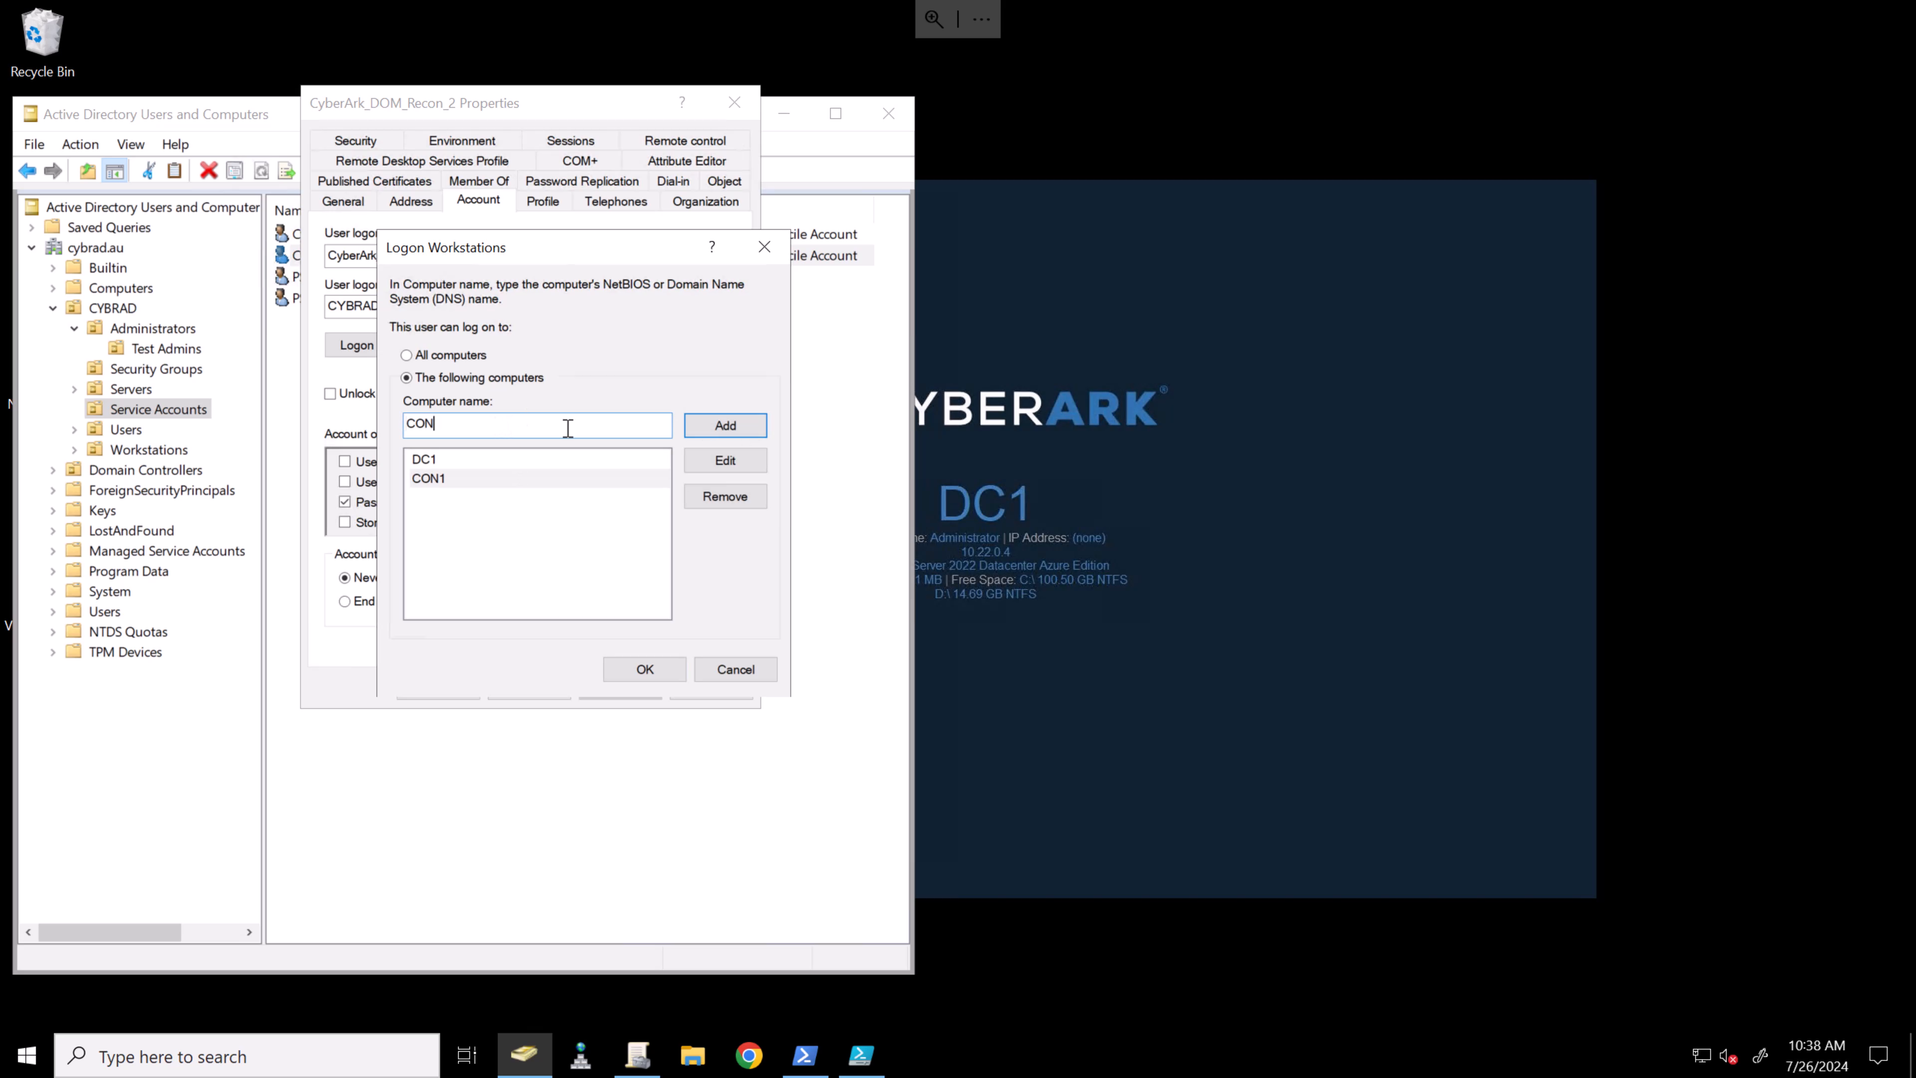
left_click(634, 672)
left_click(621, 686)
left_click(441, 690)
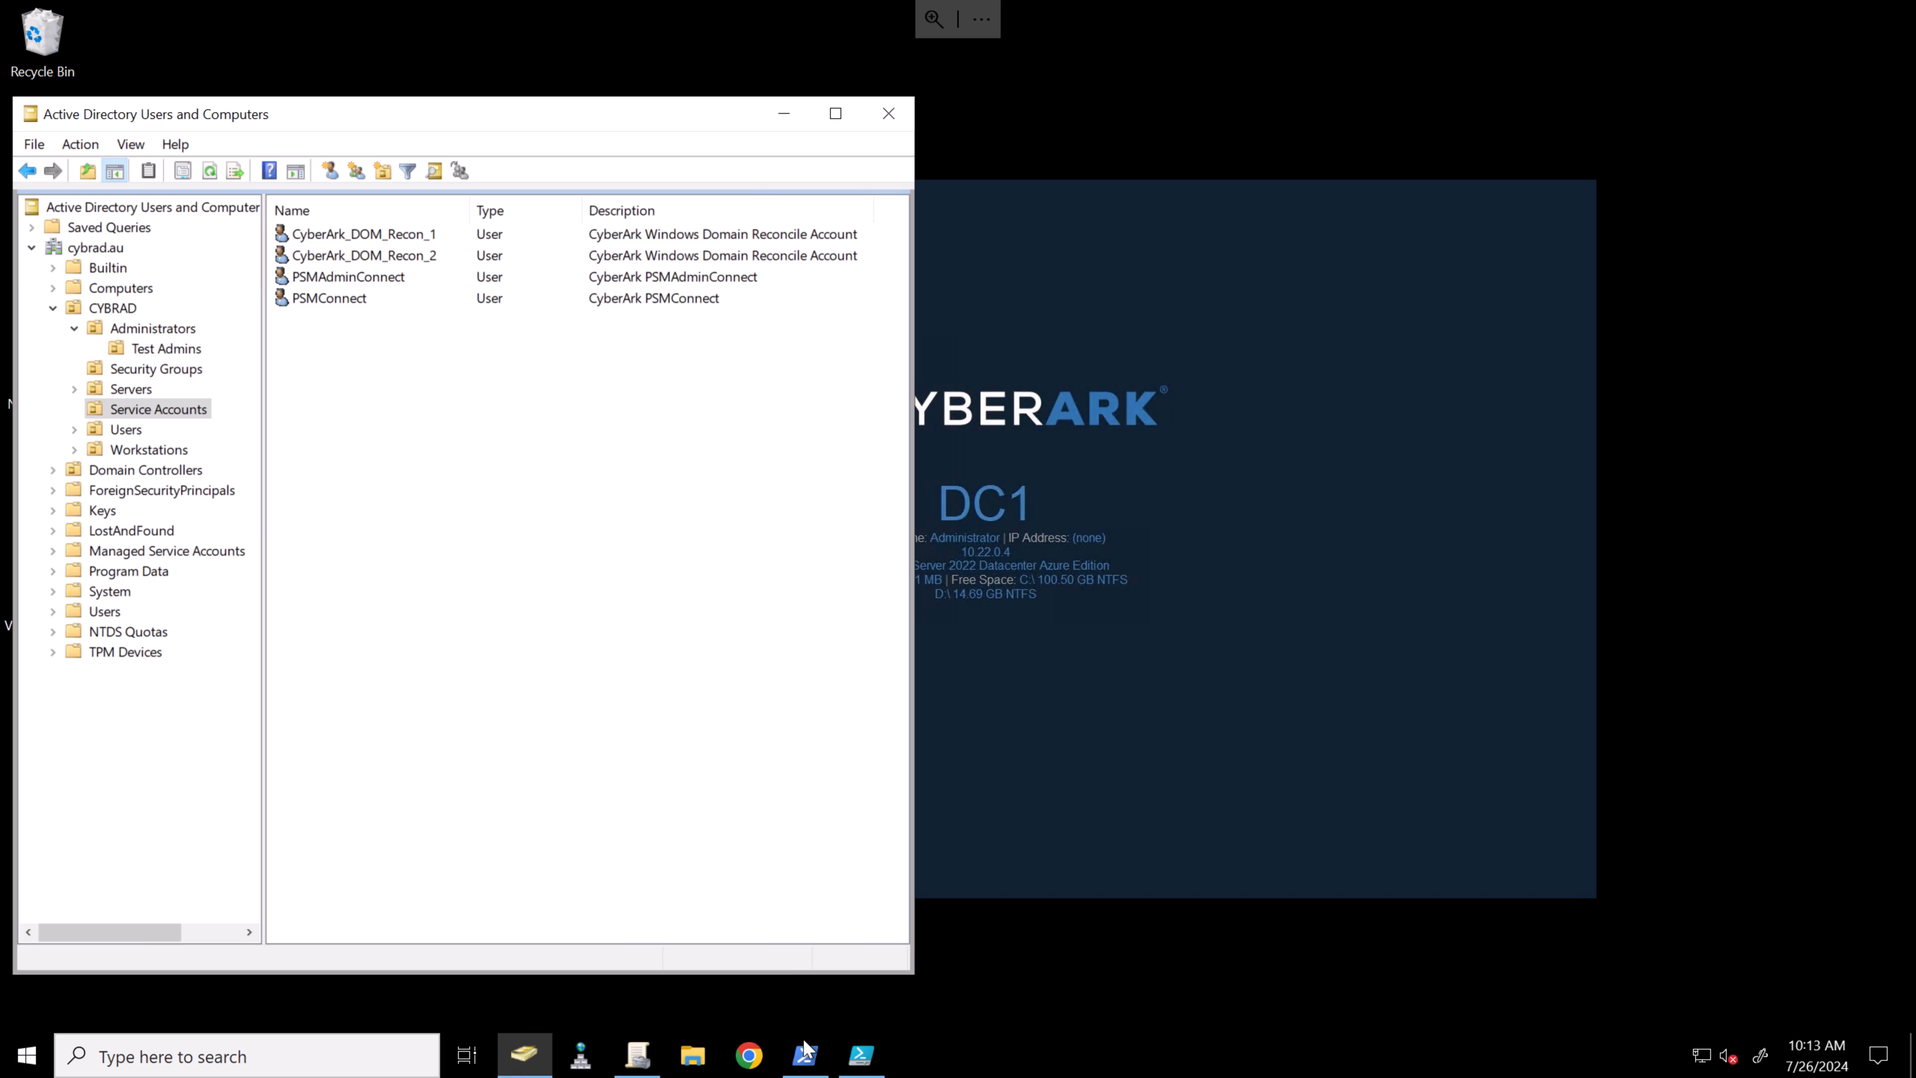
- Set $ReconcileAccount in Reconcile.ps1 to CYBRAD\CyberArk_DOM_Recon_1 and run the script
left_click(861, 1055)
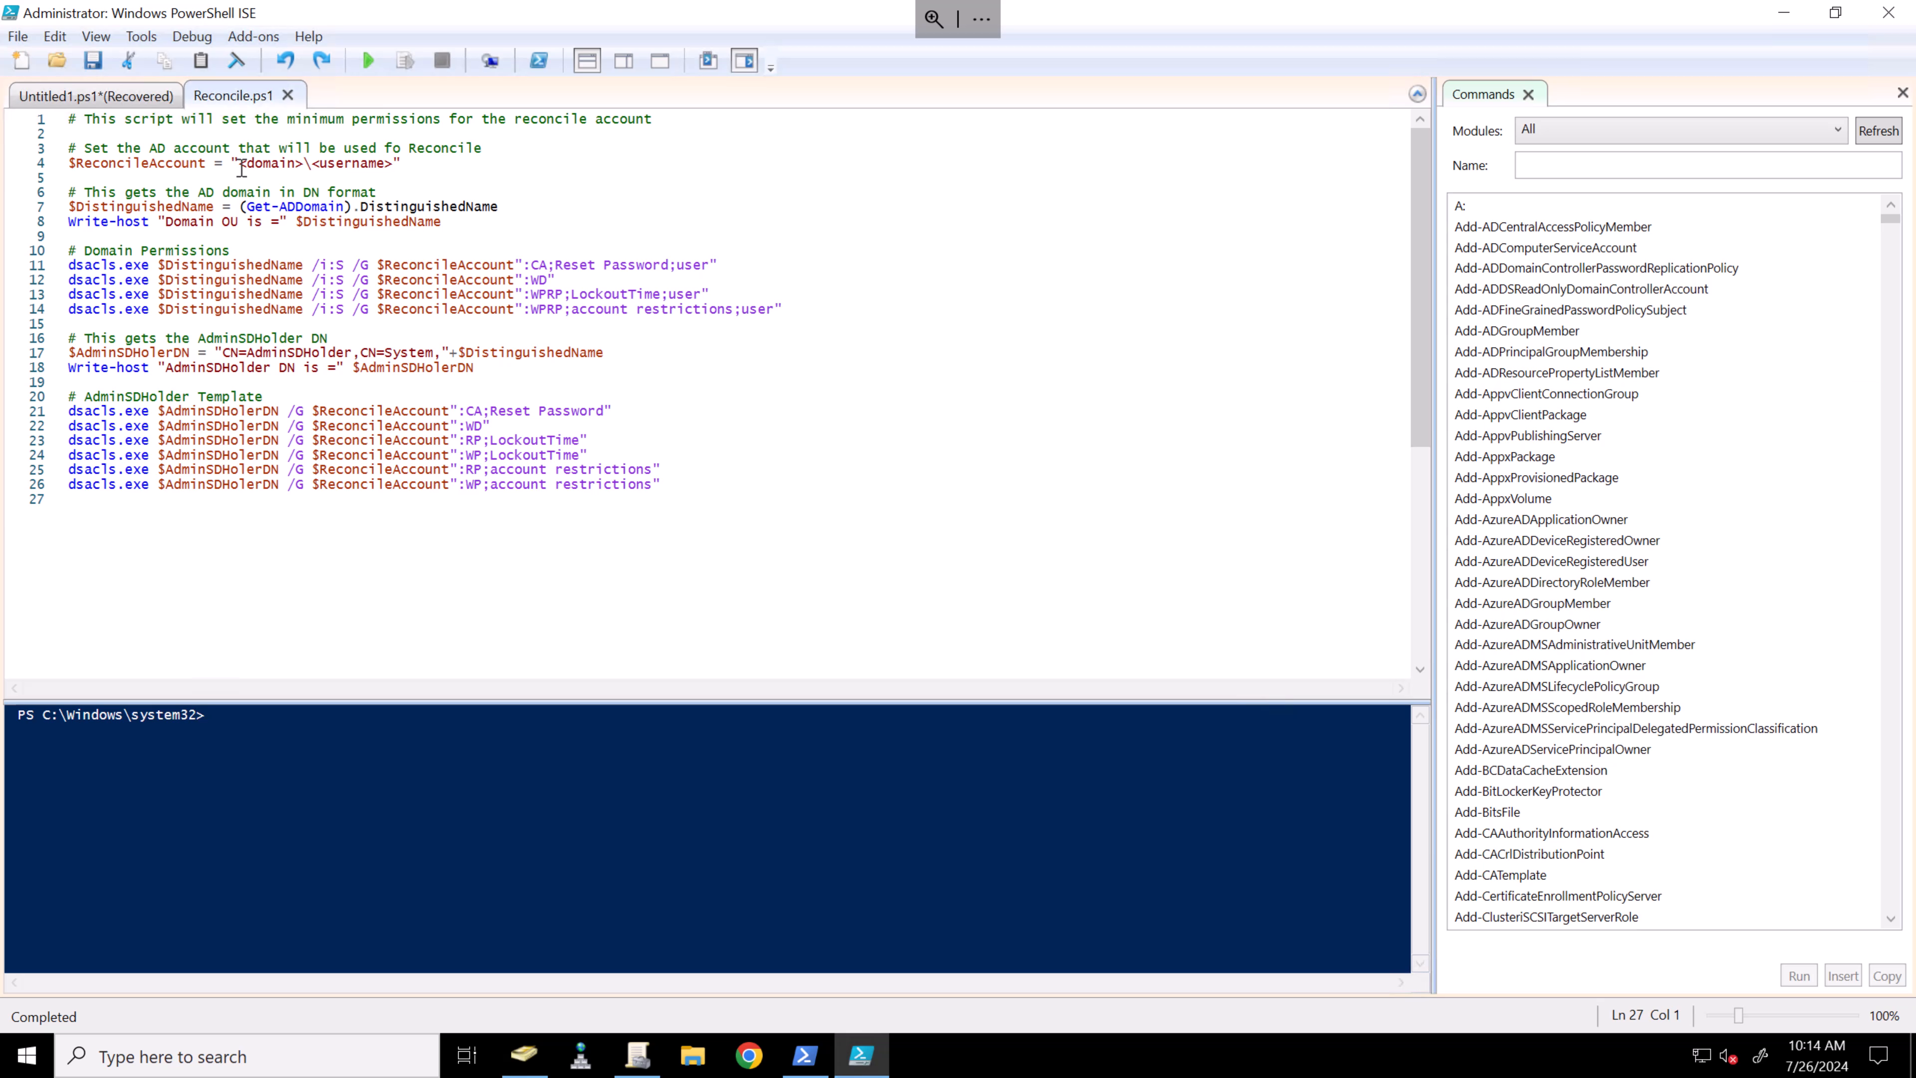
left_click_drag(242, 168, 404, 181)
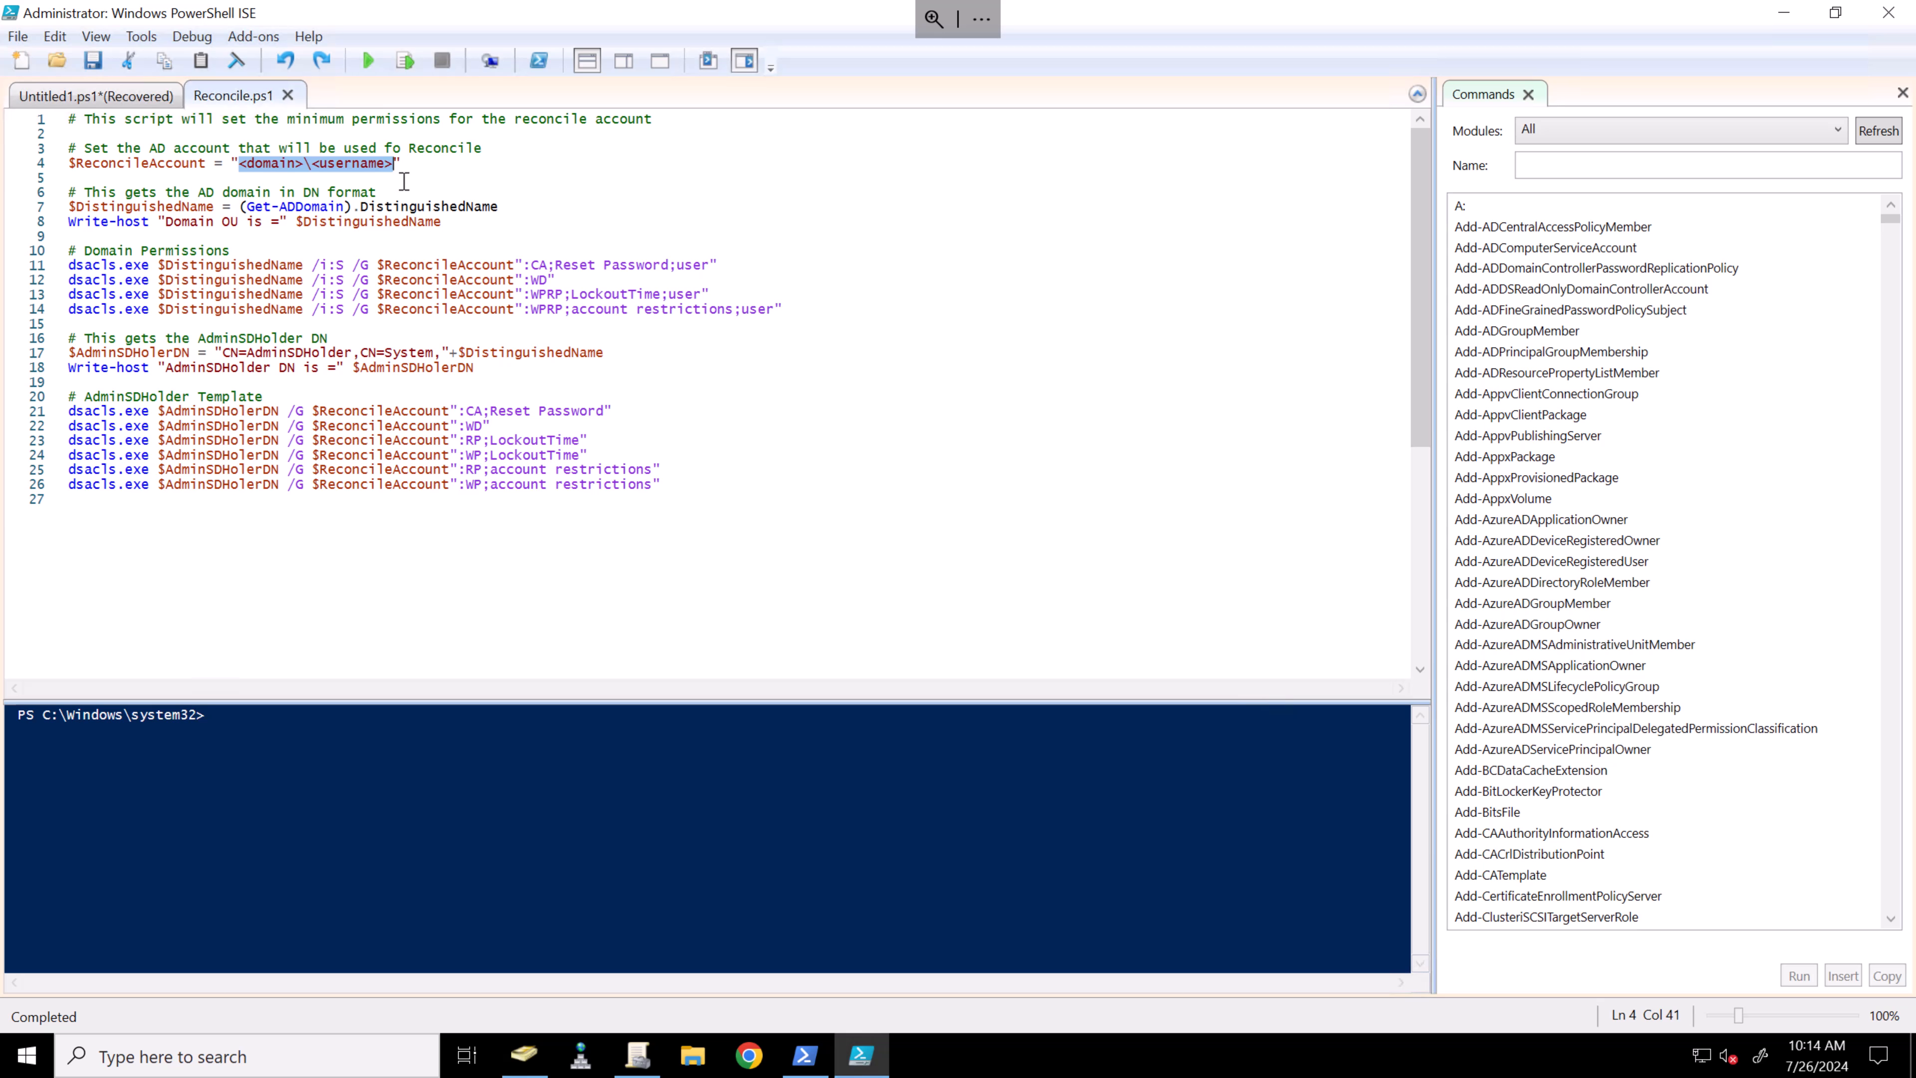
type("CYBRAD")
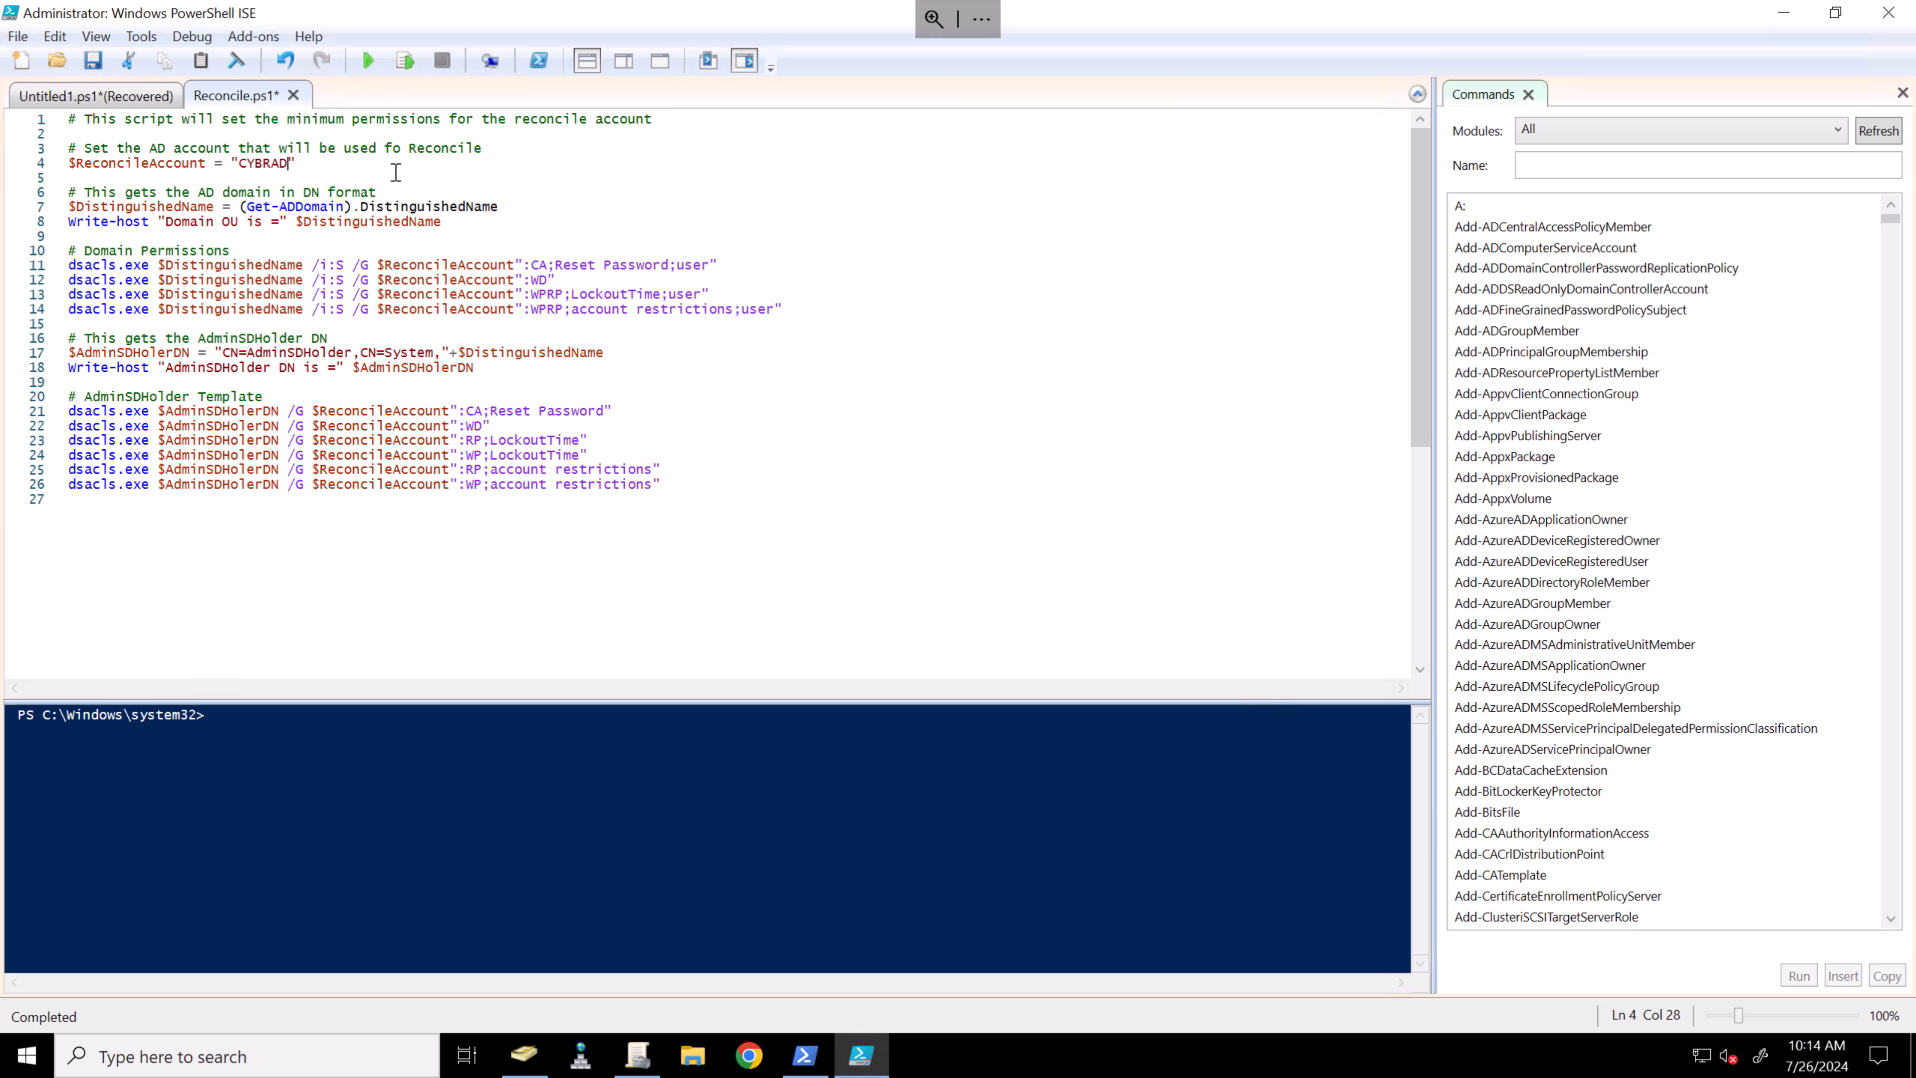
type("\\")
key("ctrl+v")
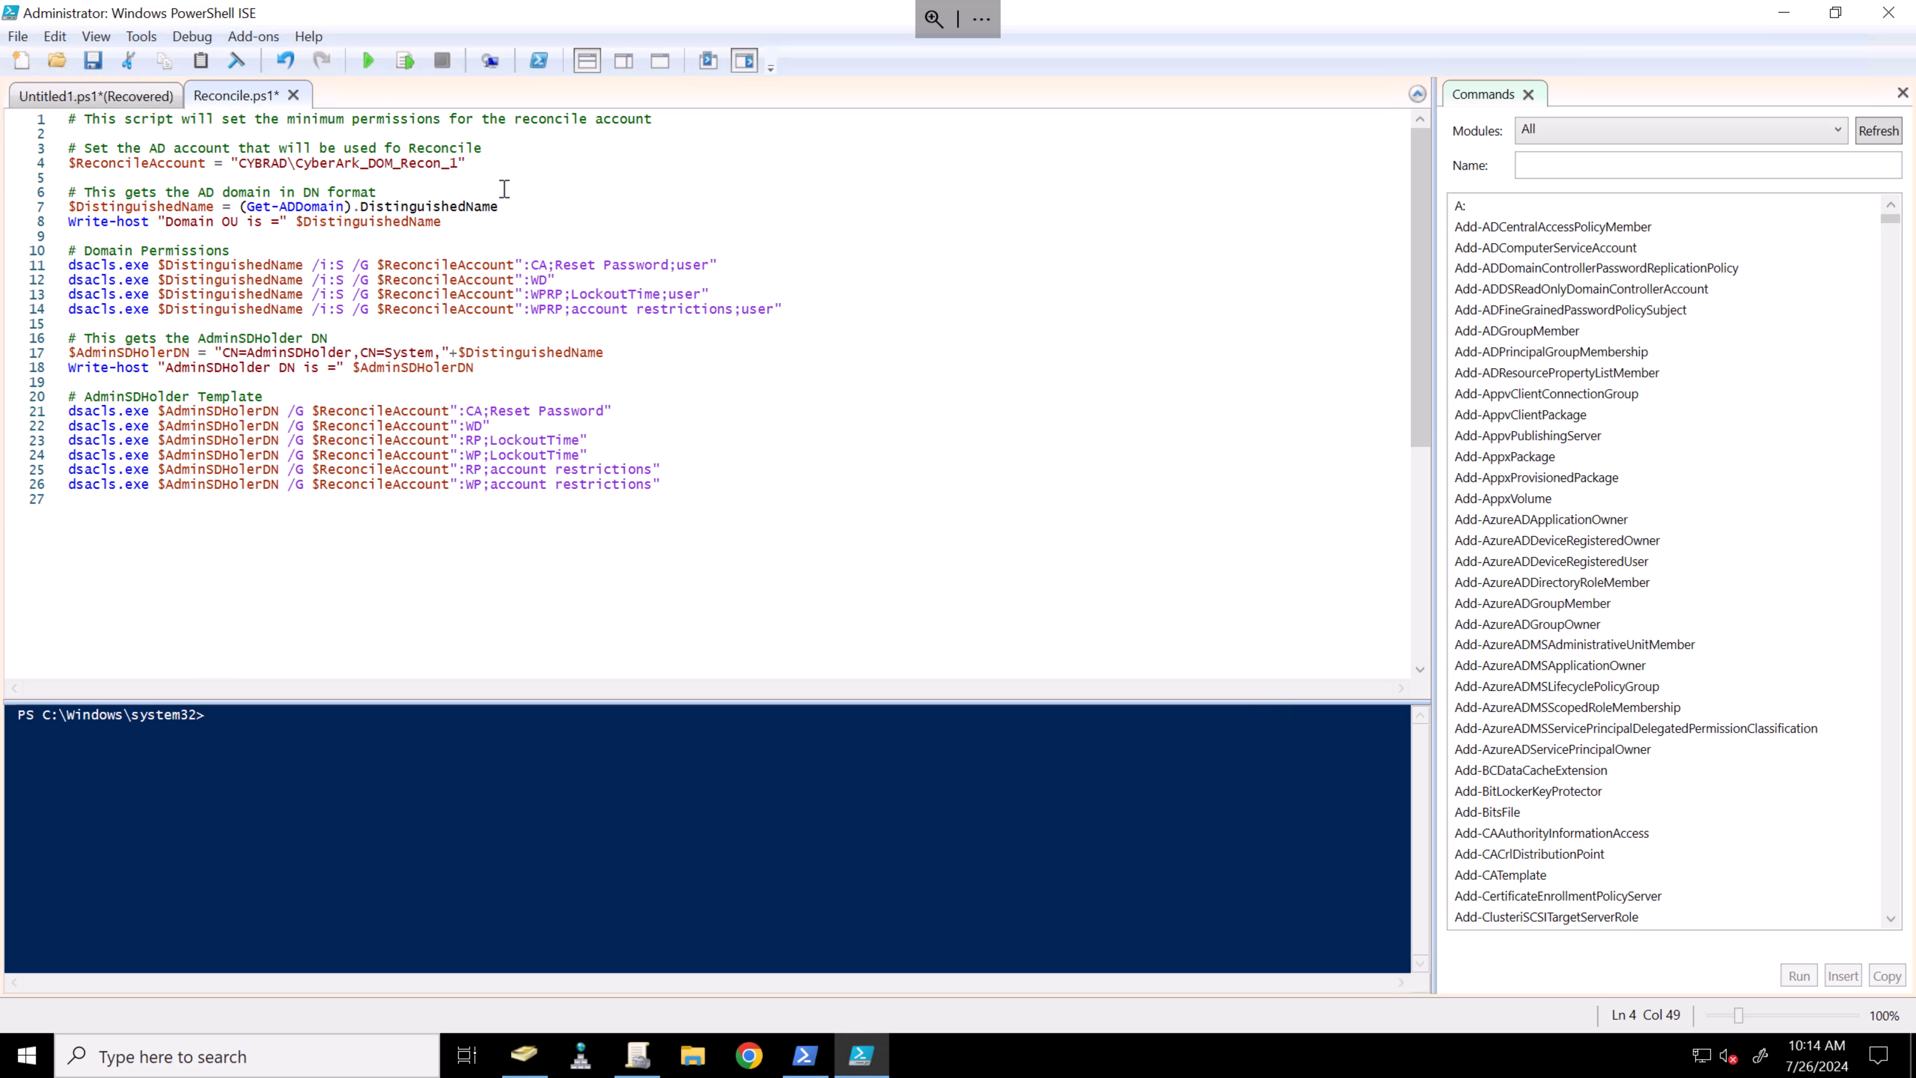
left_click_drag(774, 513, 509, 396)
key("ctrl+a")
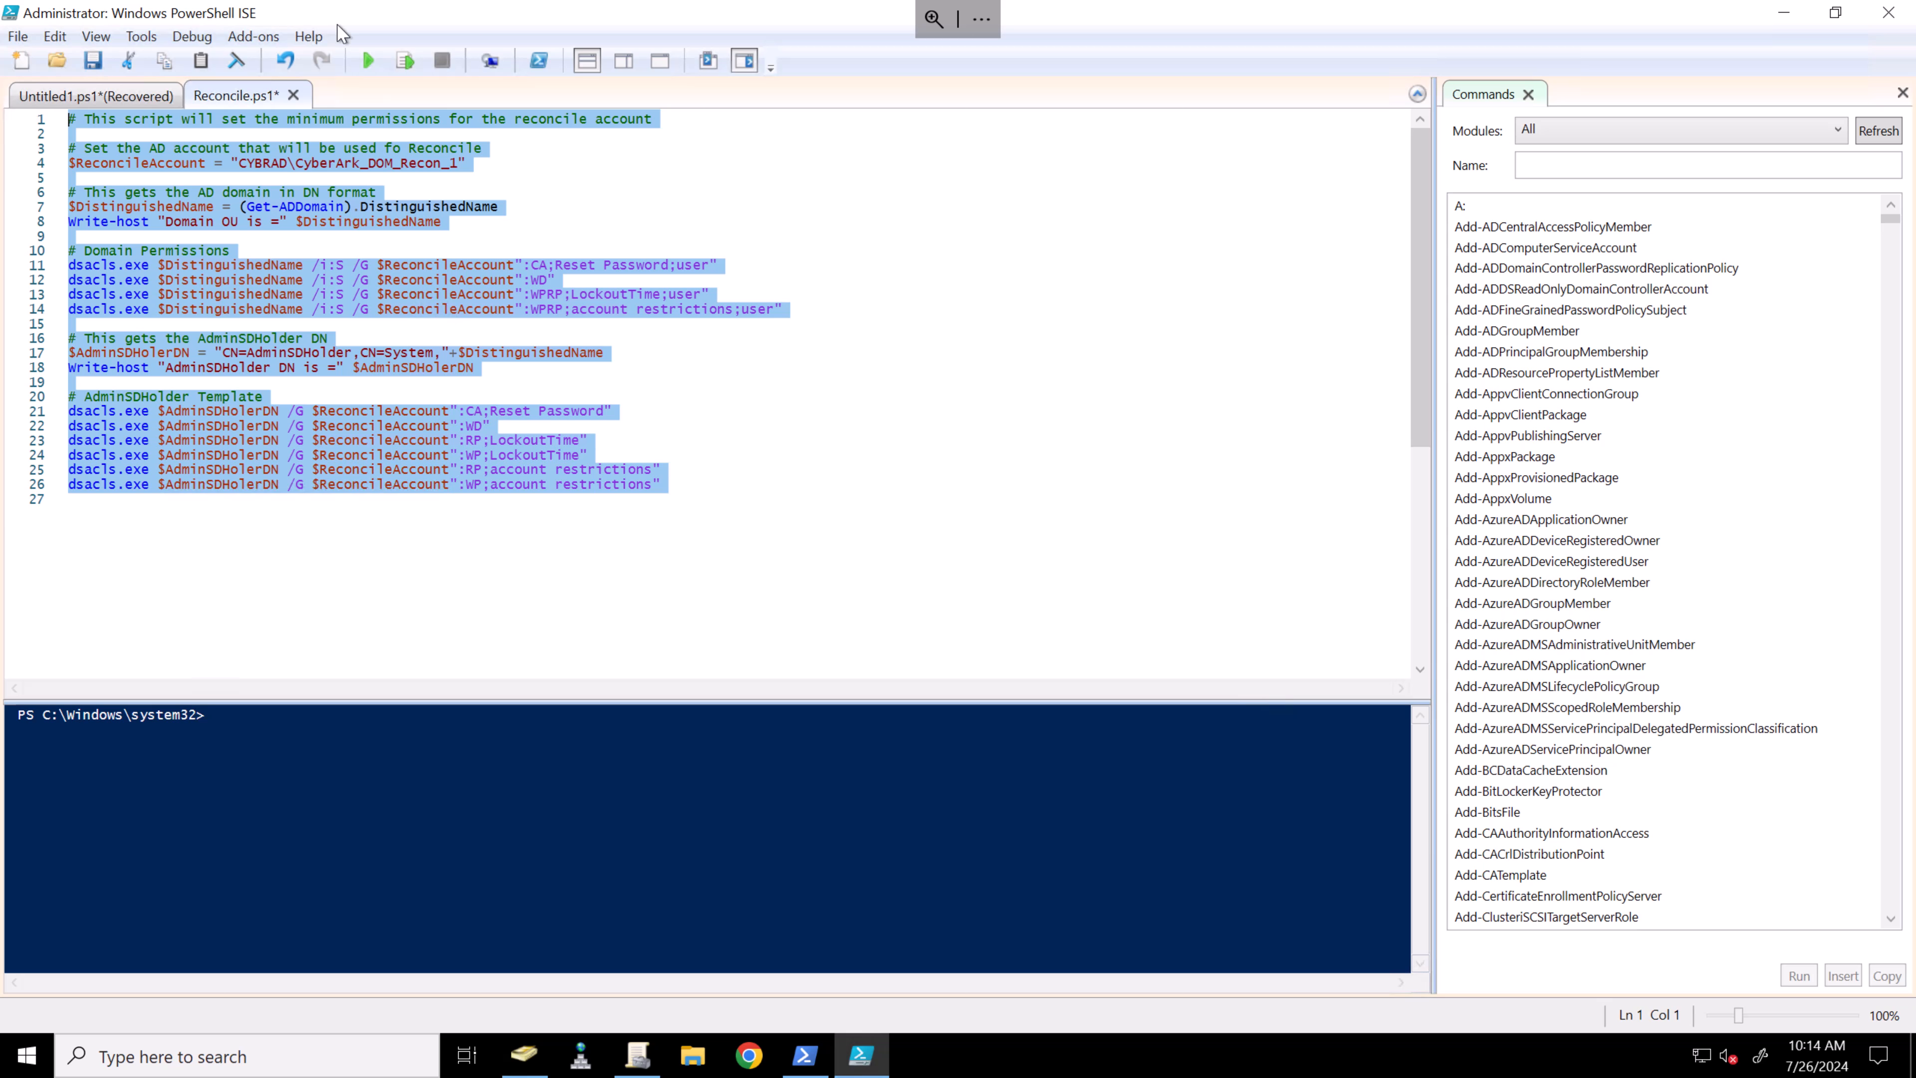
left_click(405, 61)
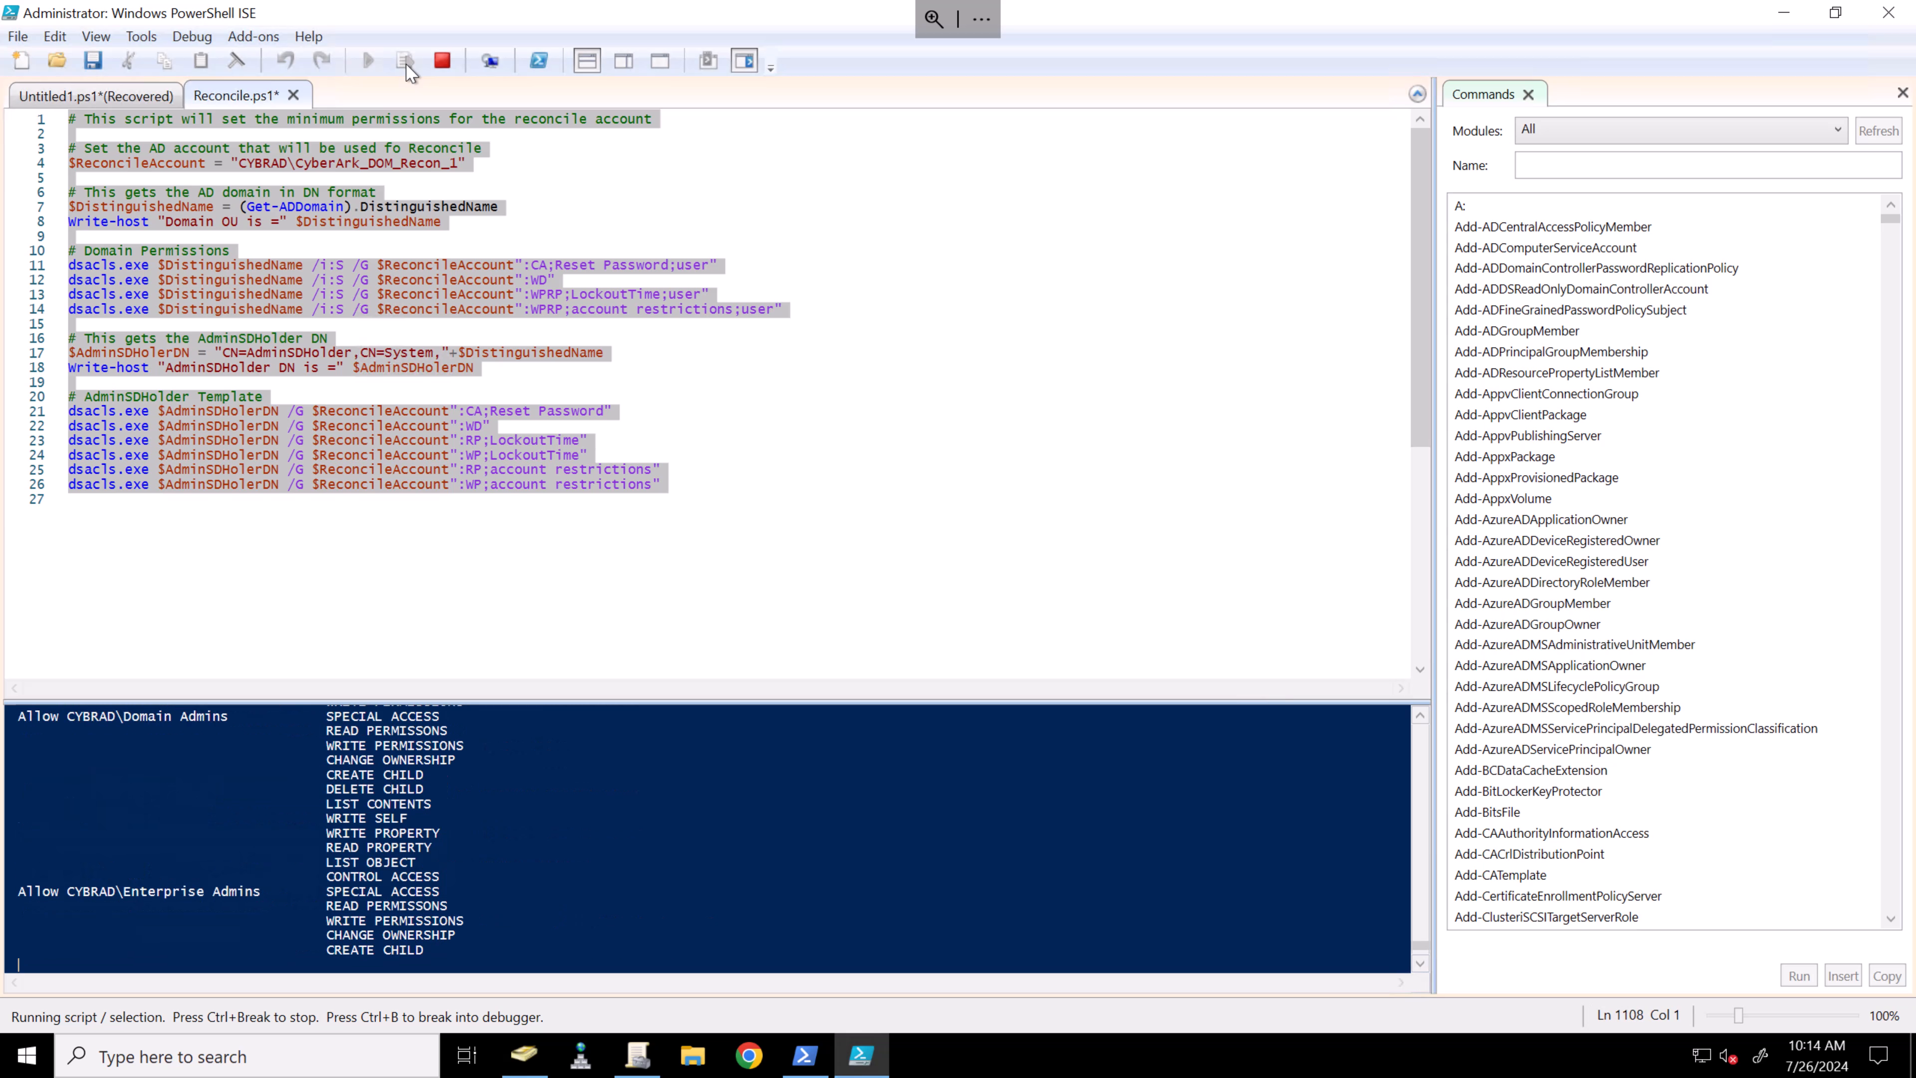
- Run the Reconcile.ps1 script again for CyberArk_DOM_Recon_2
left_click(444, 151)
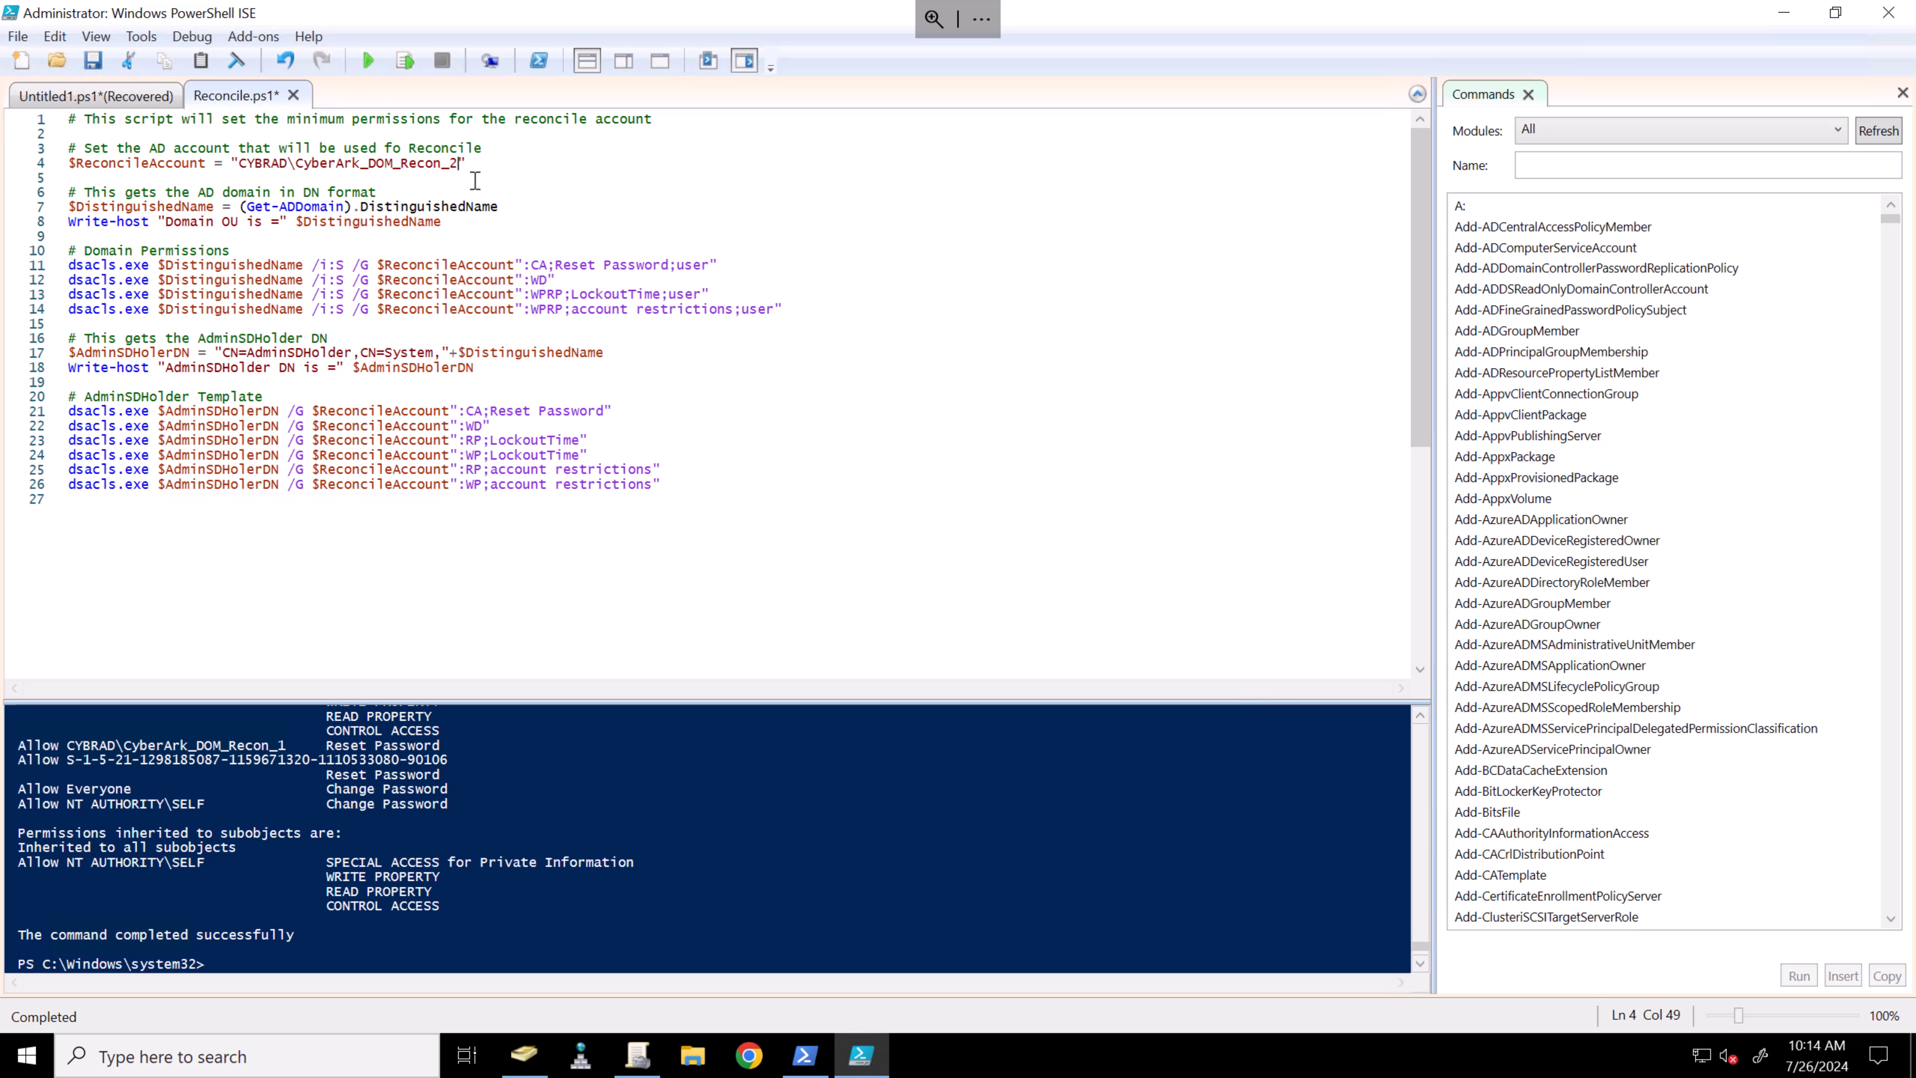
key("ctrl+a")
left_click(405, 62)
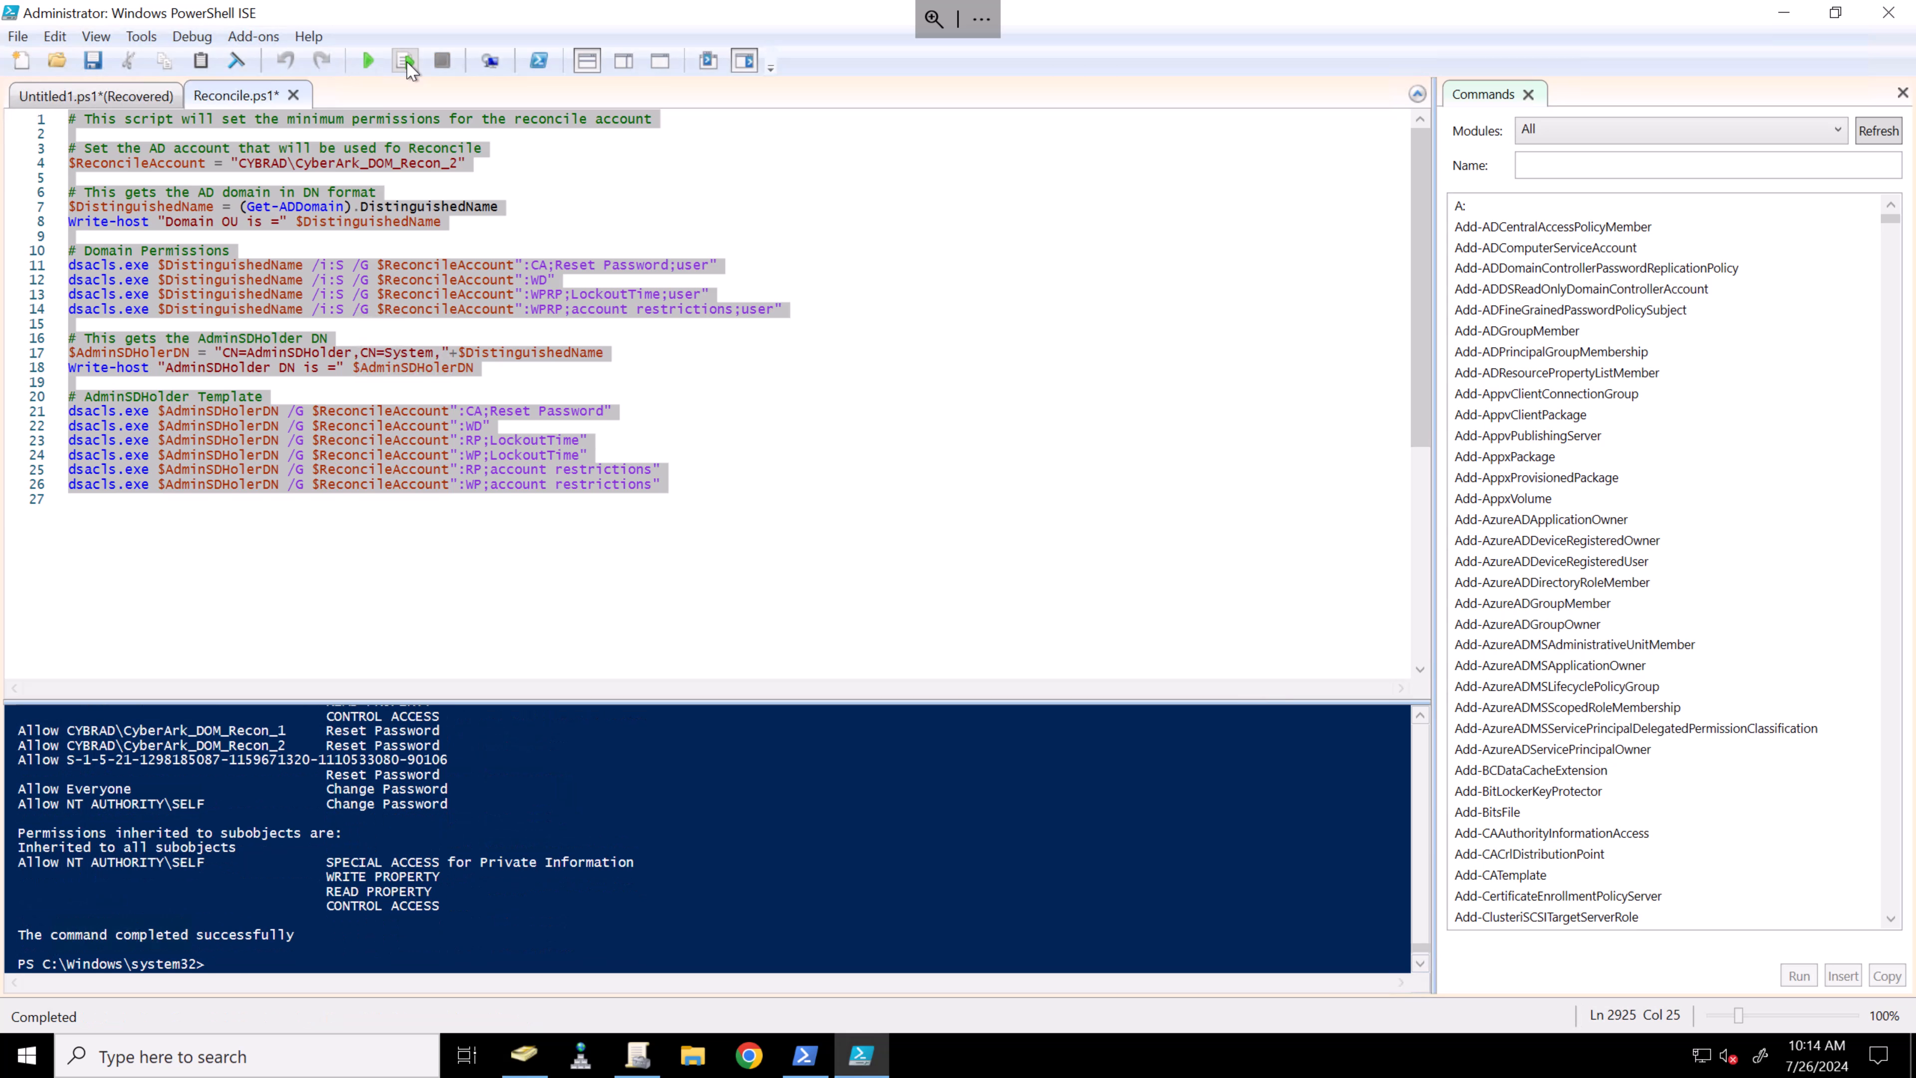
left_click(789, 349)
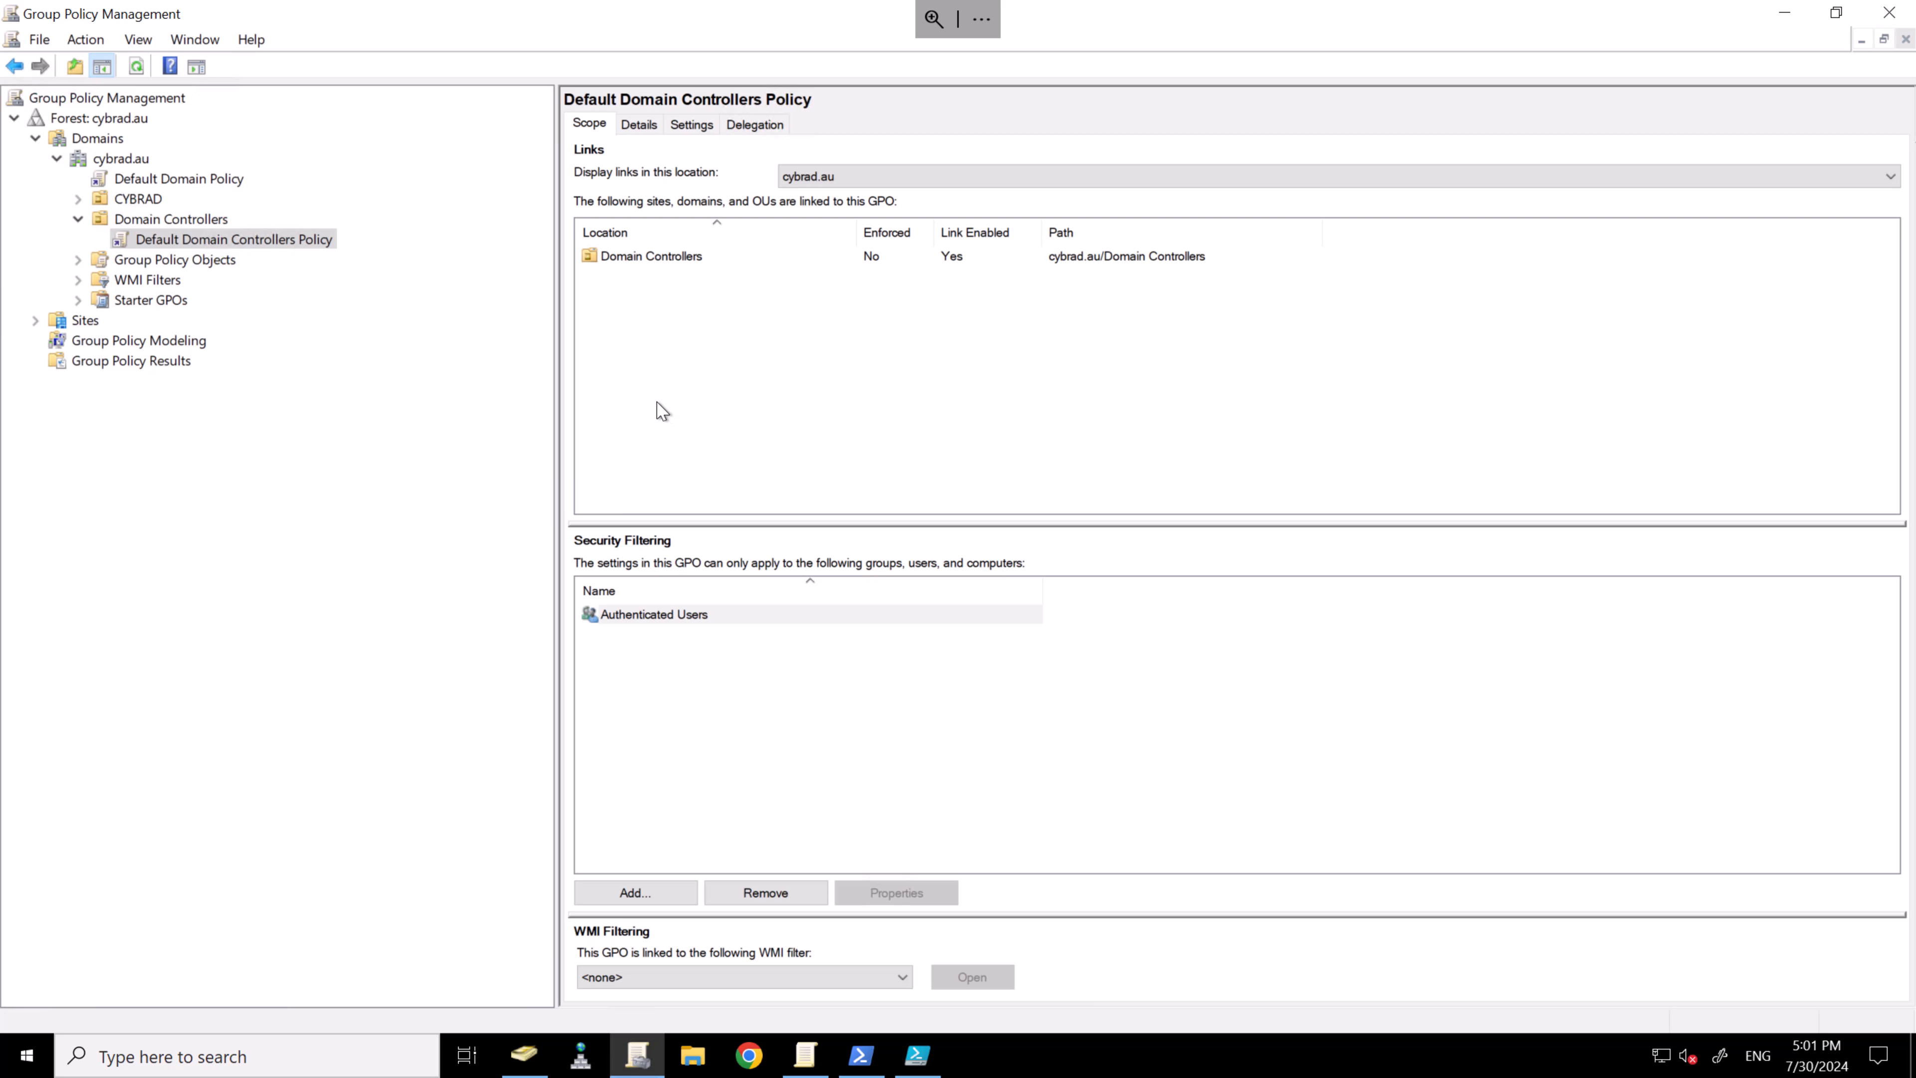
- Edit the Default Domain Controllers Policy, show Local Policies > Security Options, and widen the Policy column
right_click(279, 243)
left_click(329, 251)
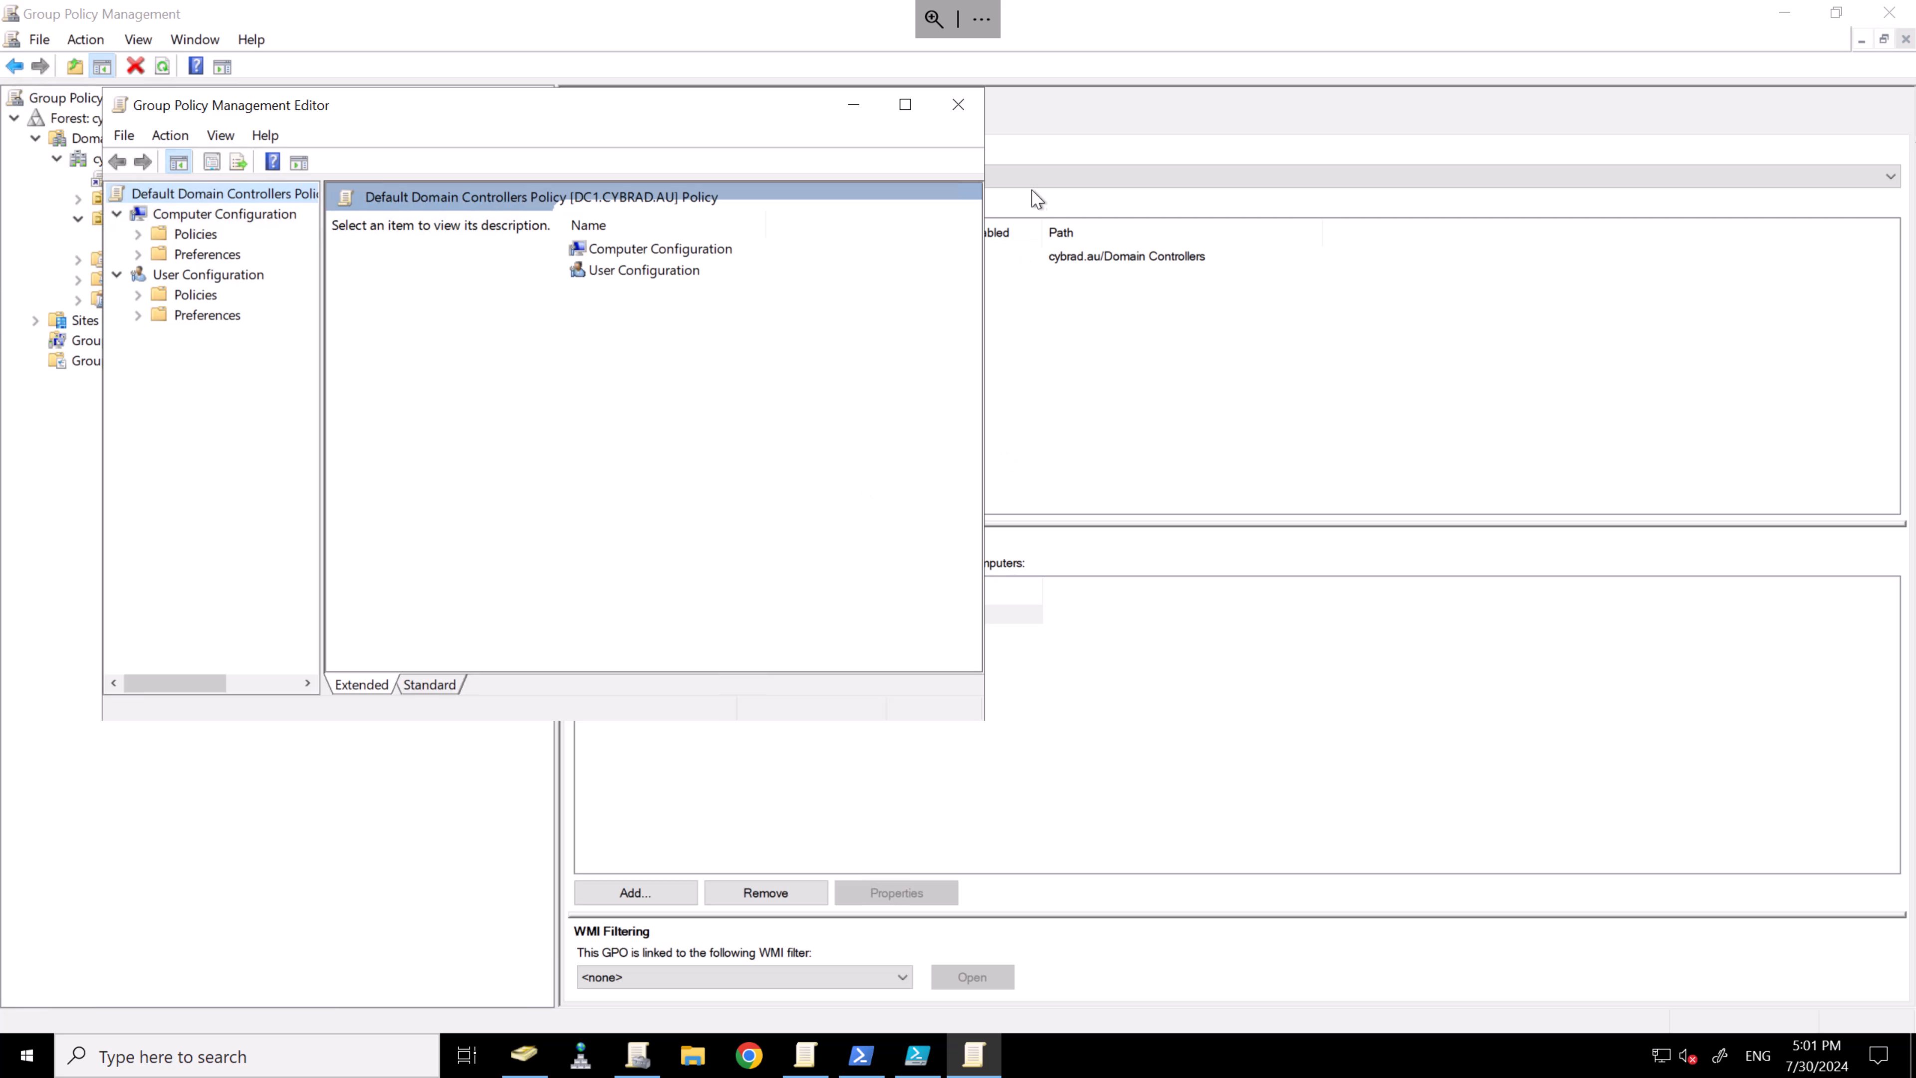
left_click_drag(983, 719, 1570, 895)
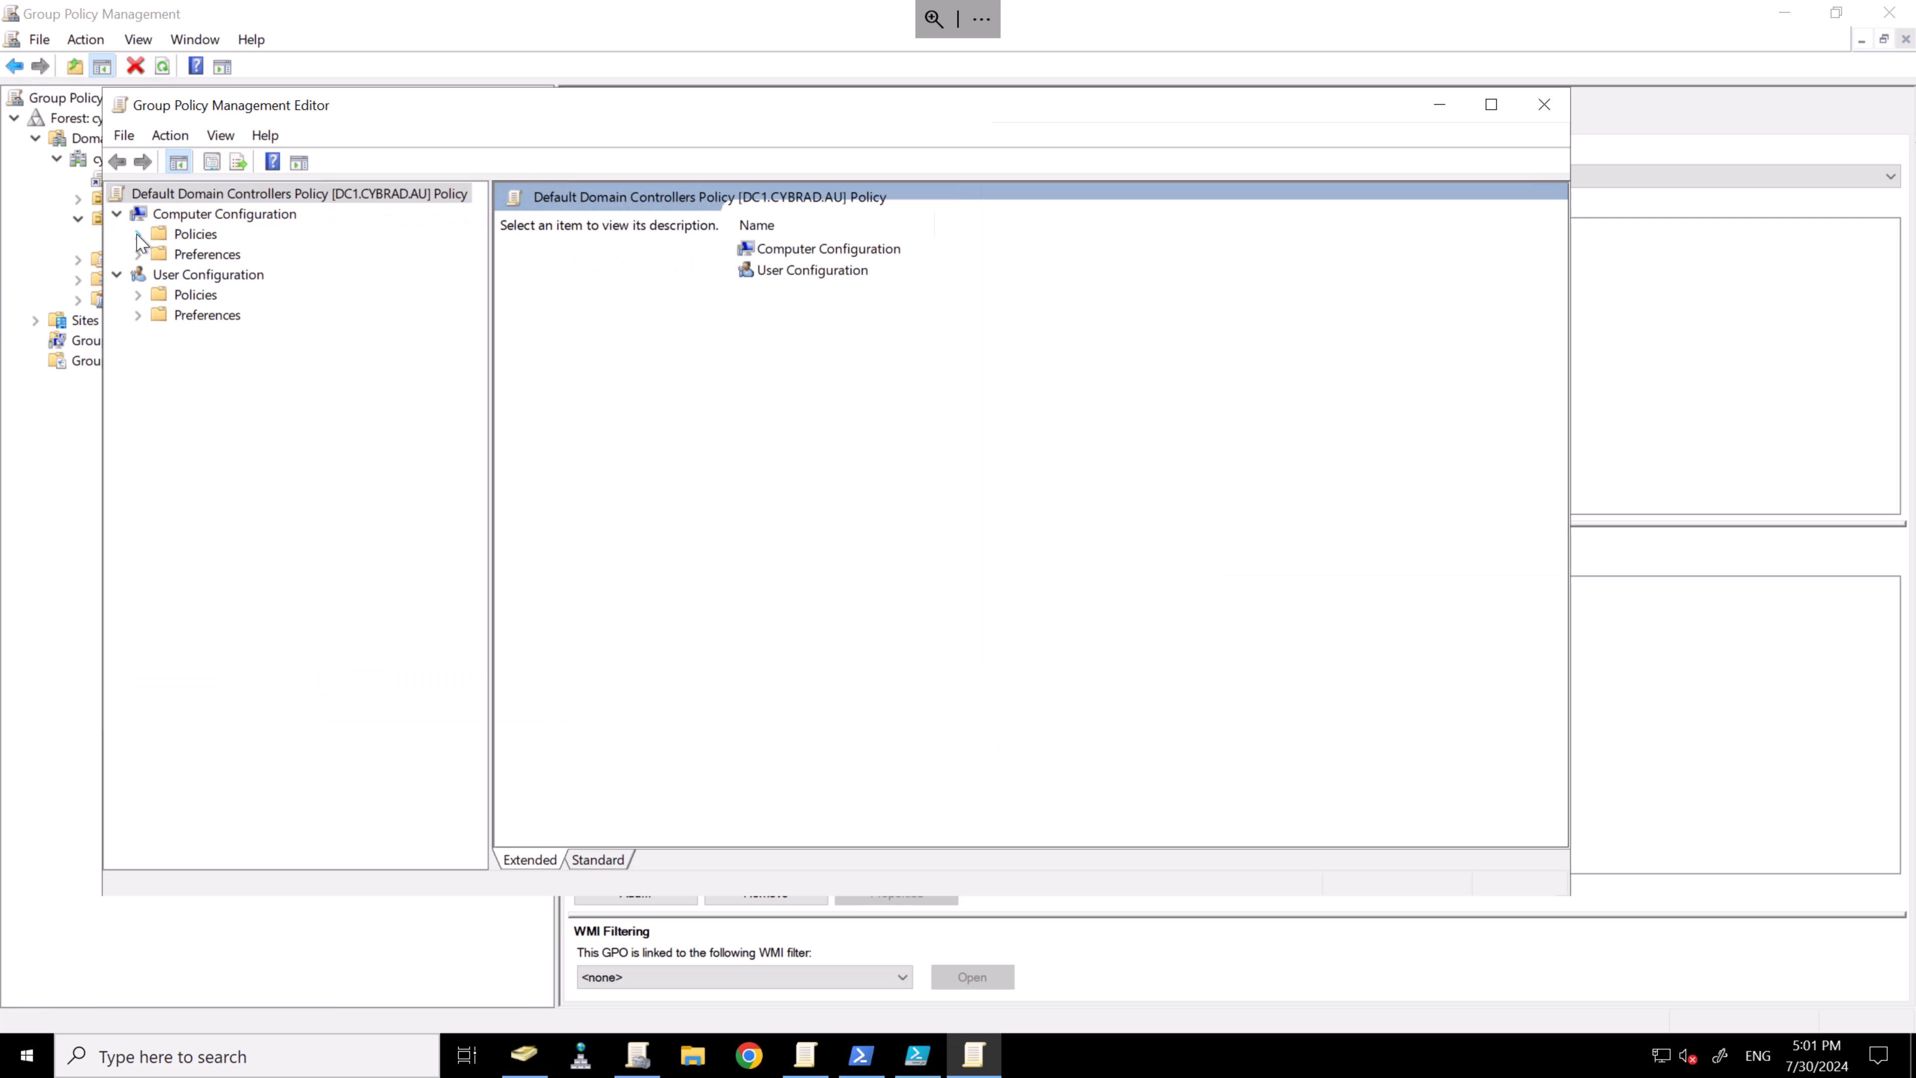
left_click(138, 234)
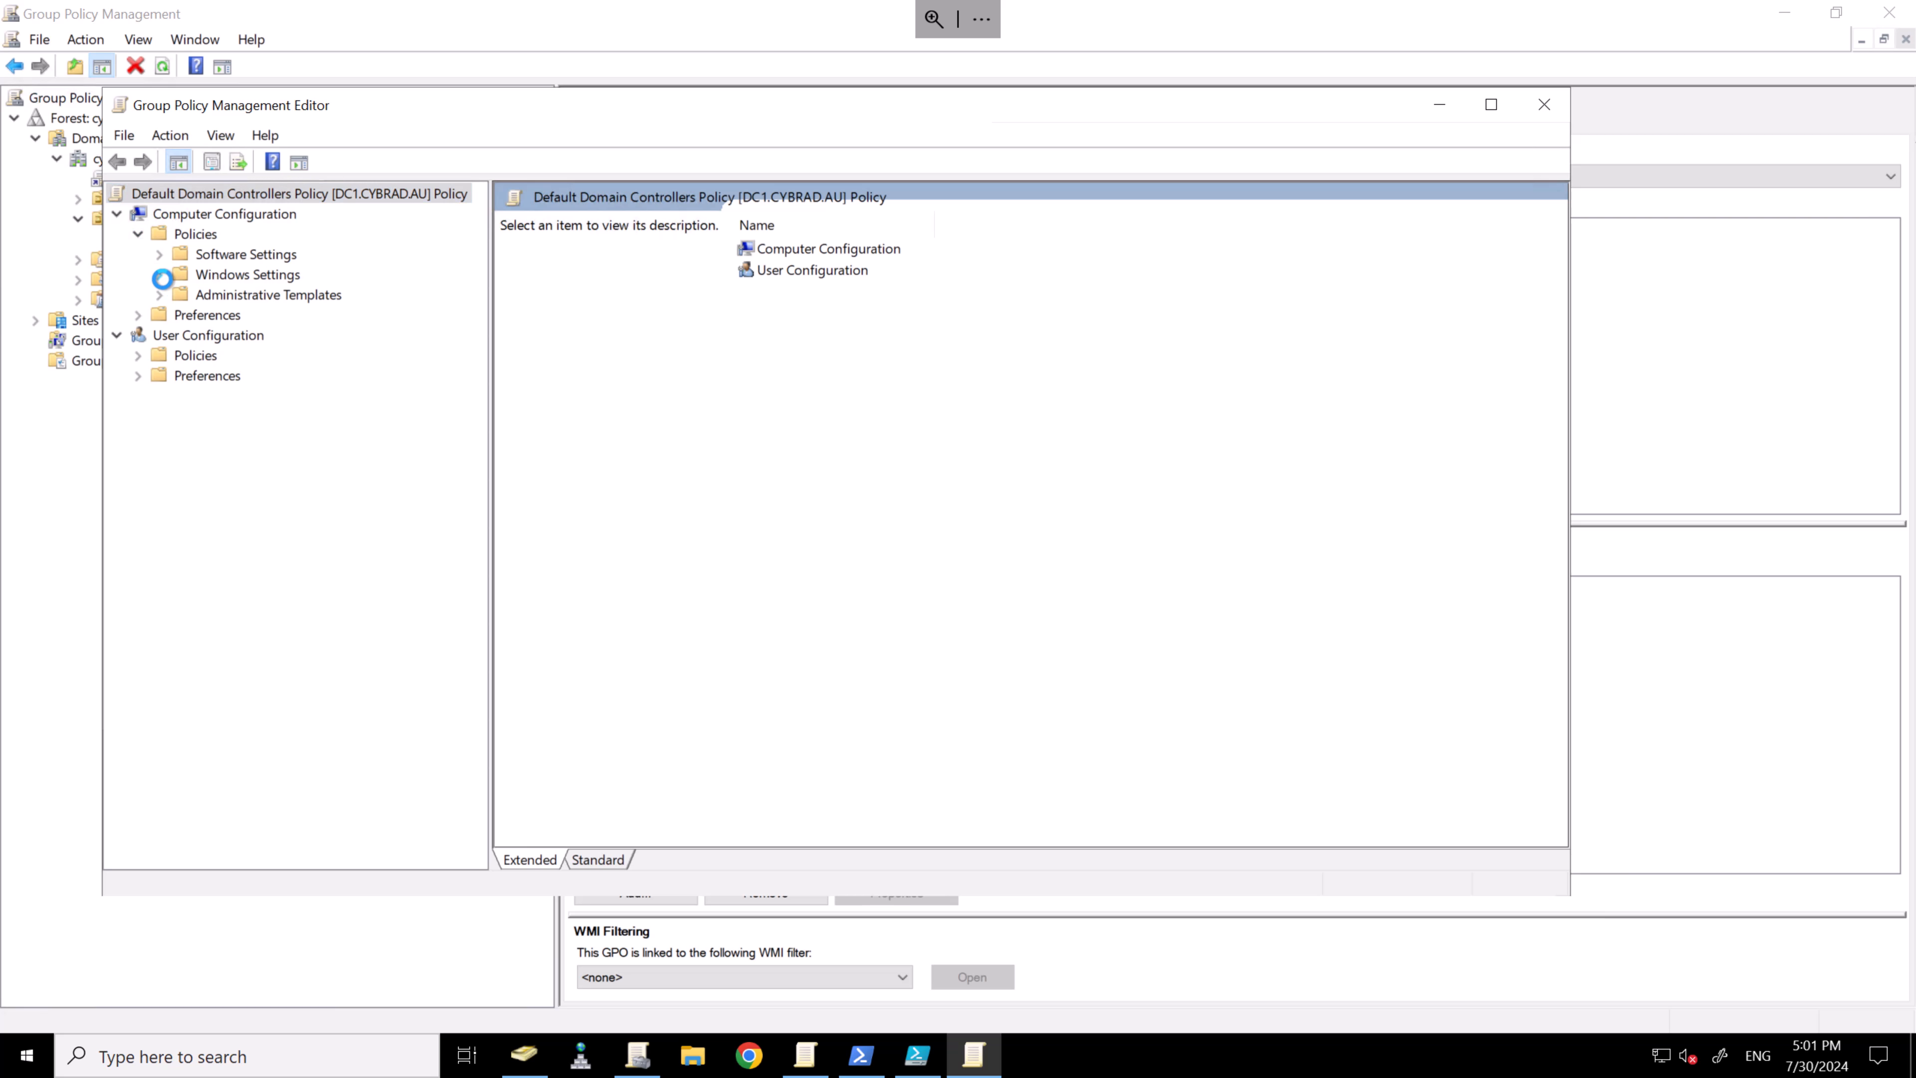
left_click(157, 274)
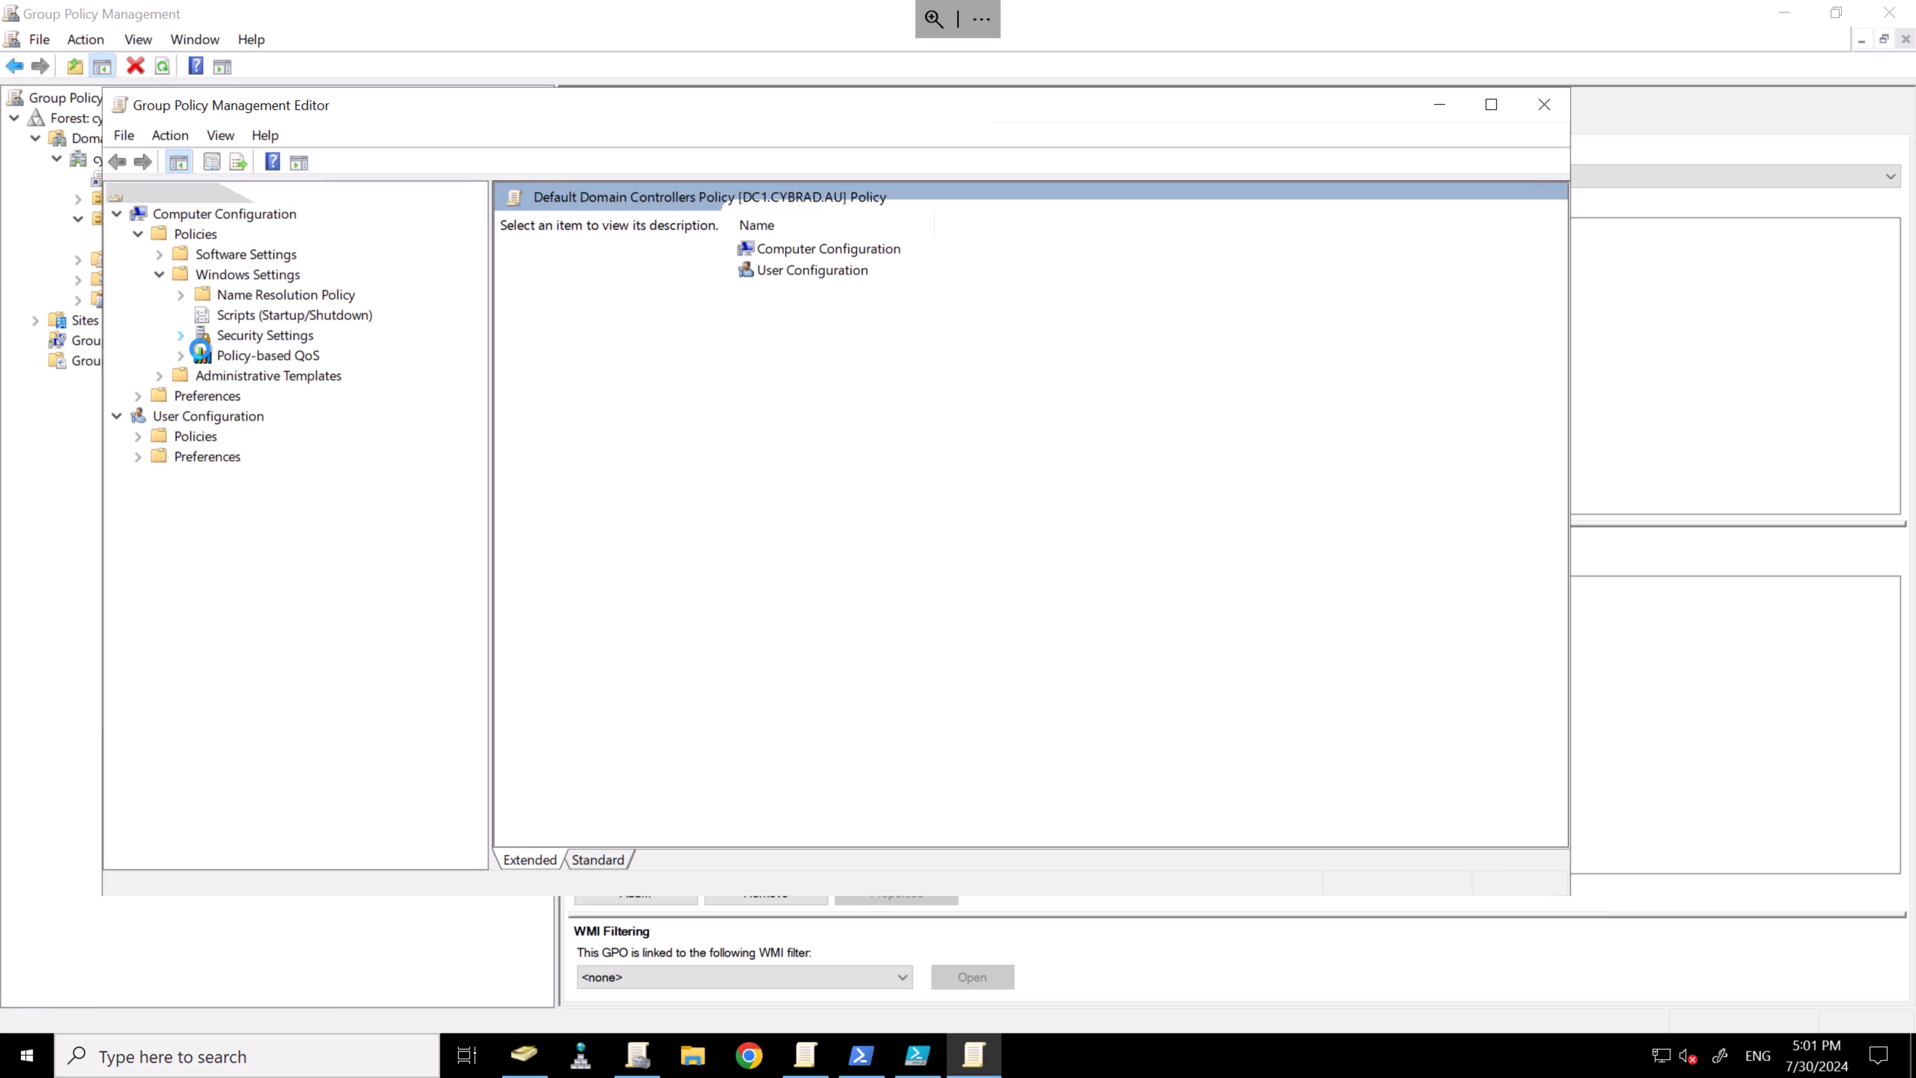
left_click(190, 336)
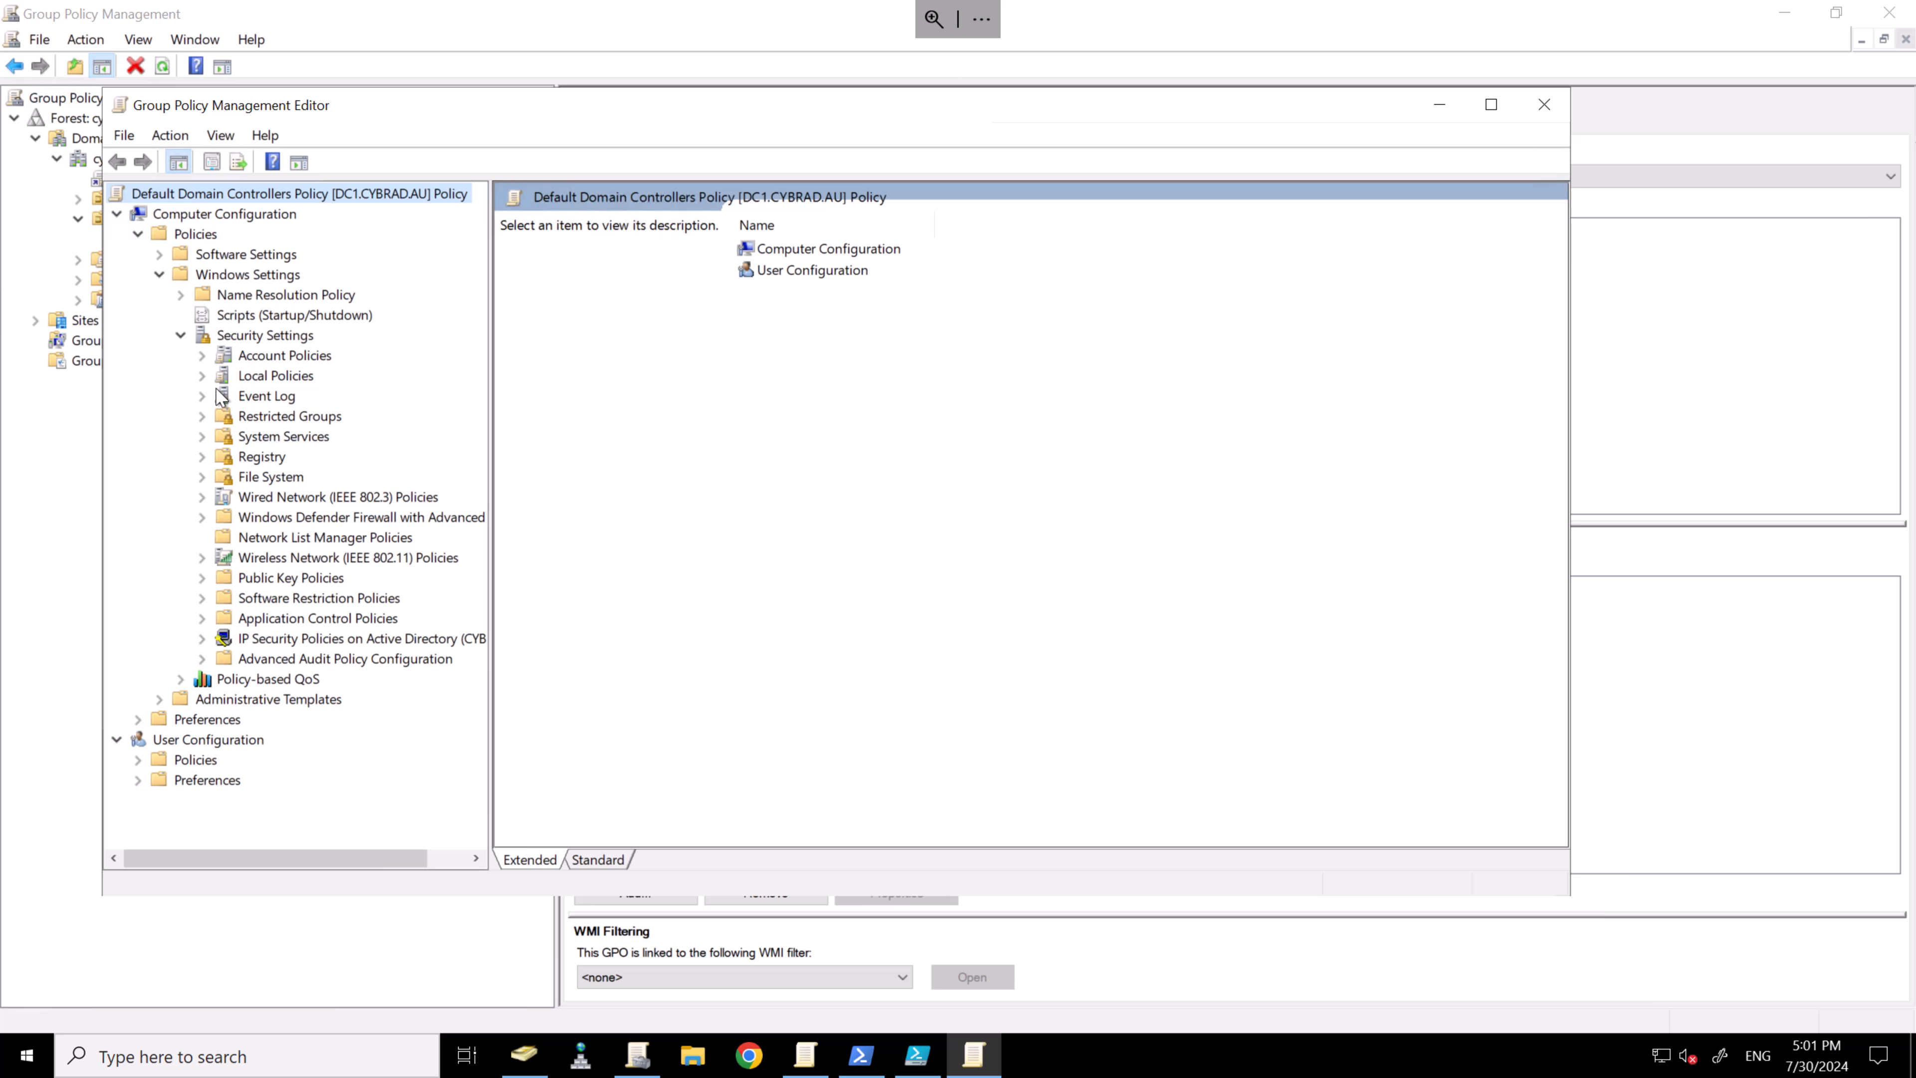
left_click(202, 376)
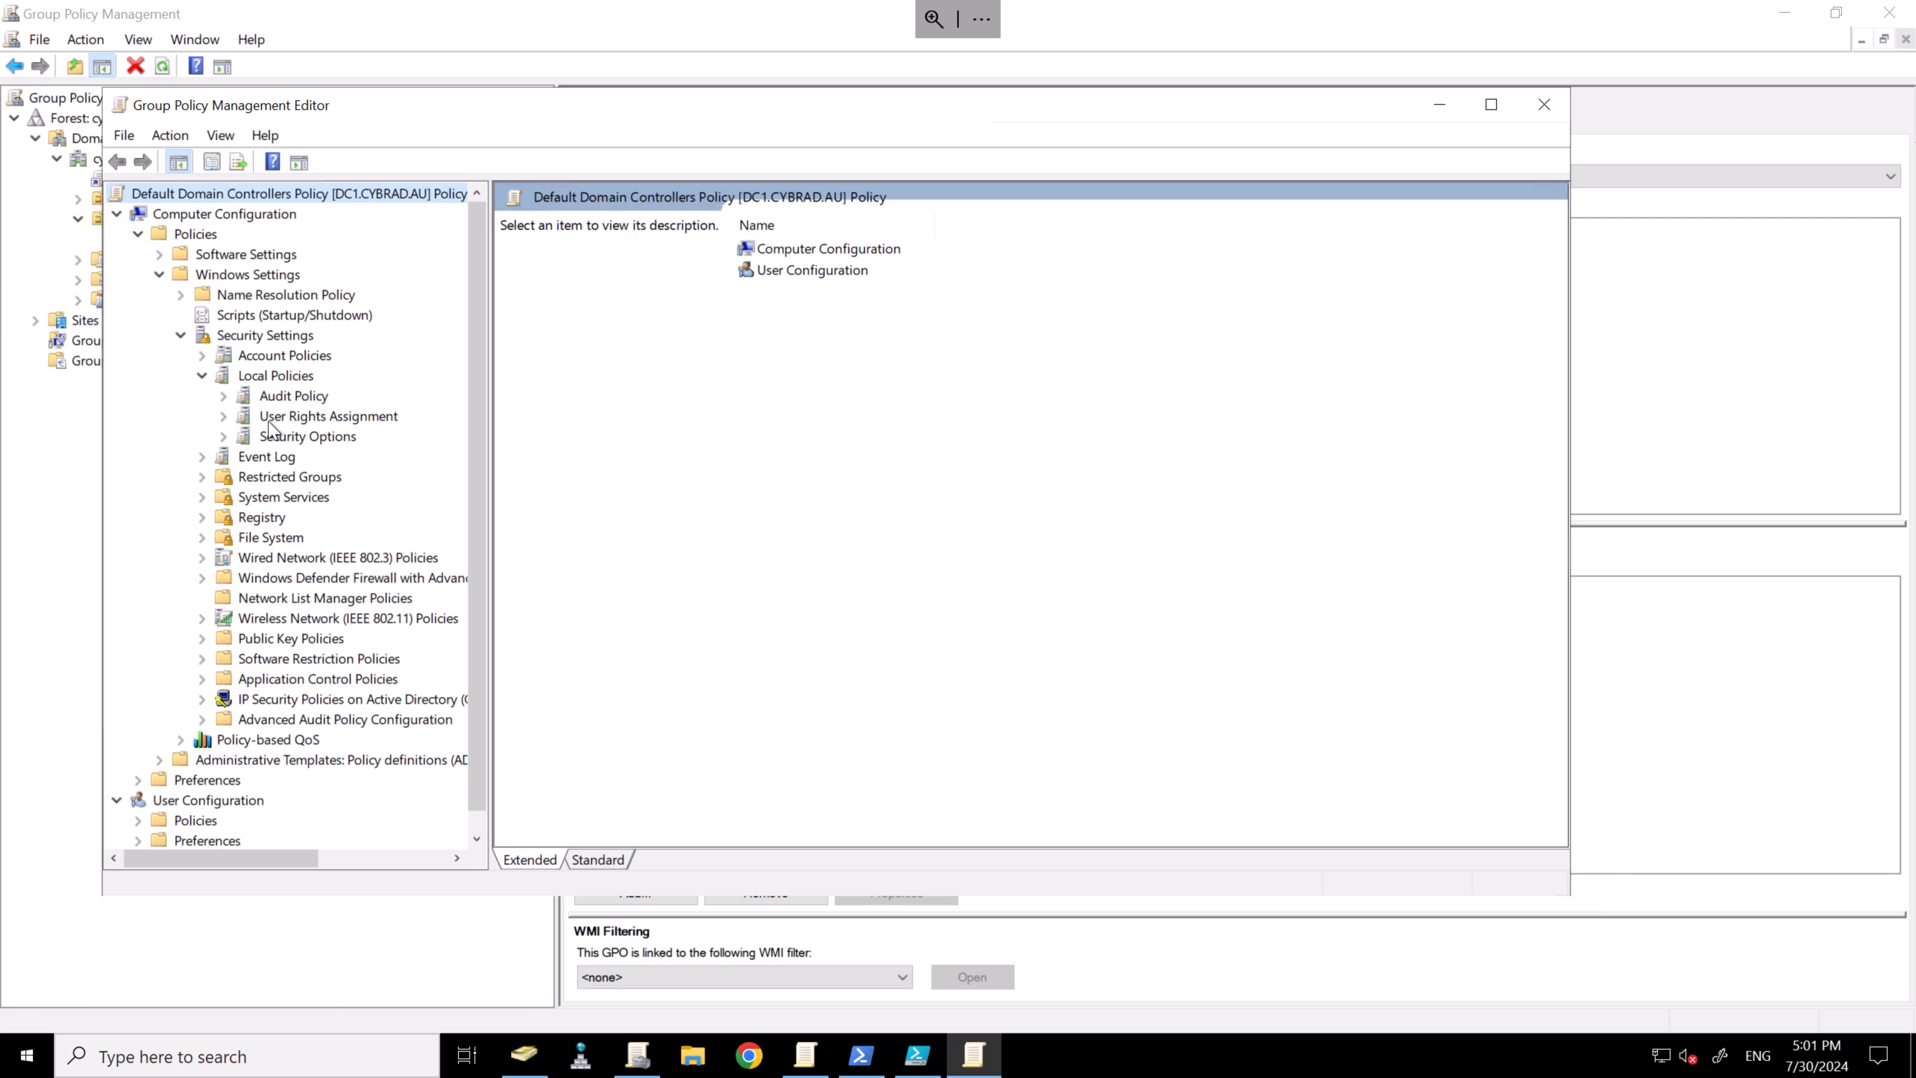
left_click(278, 437)
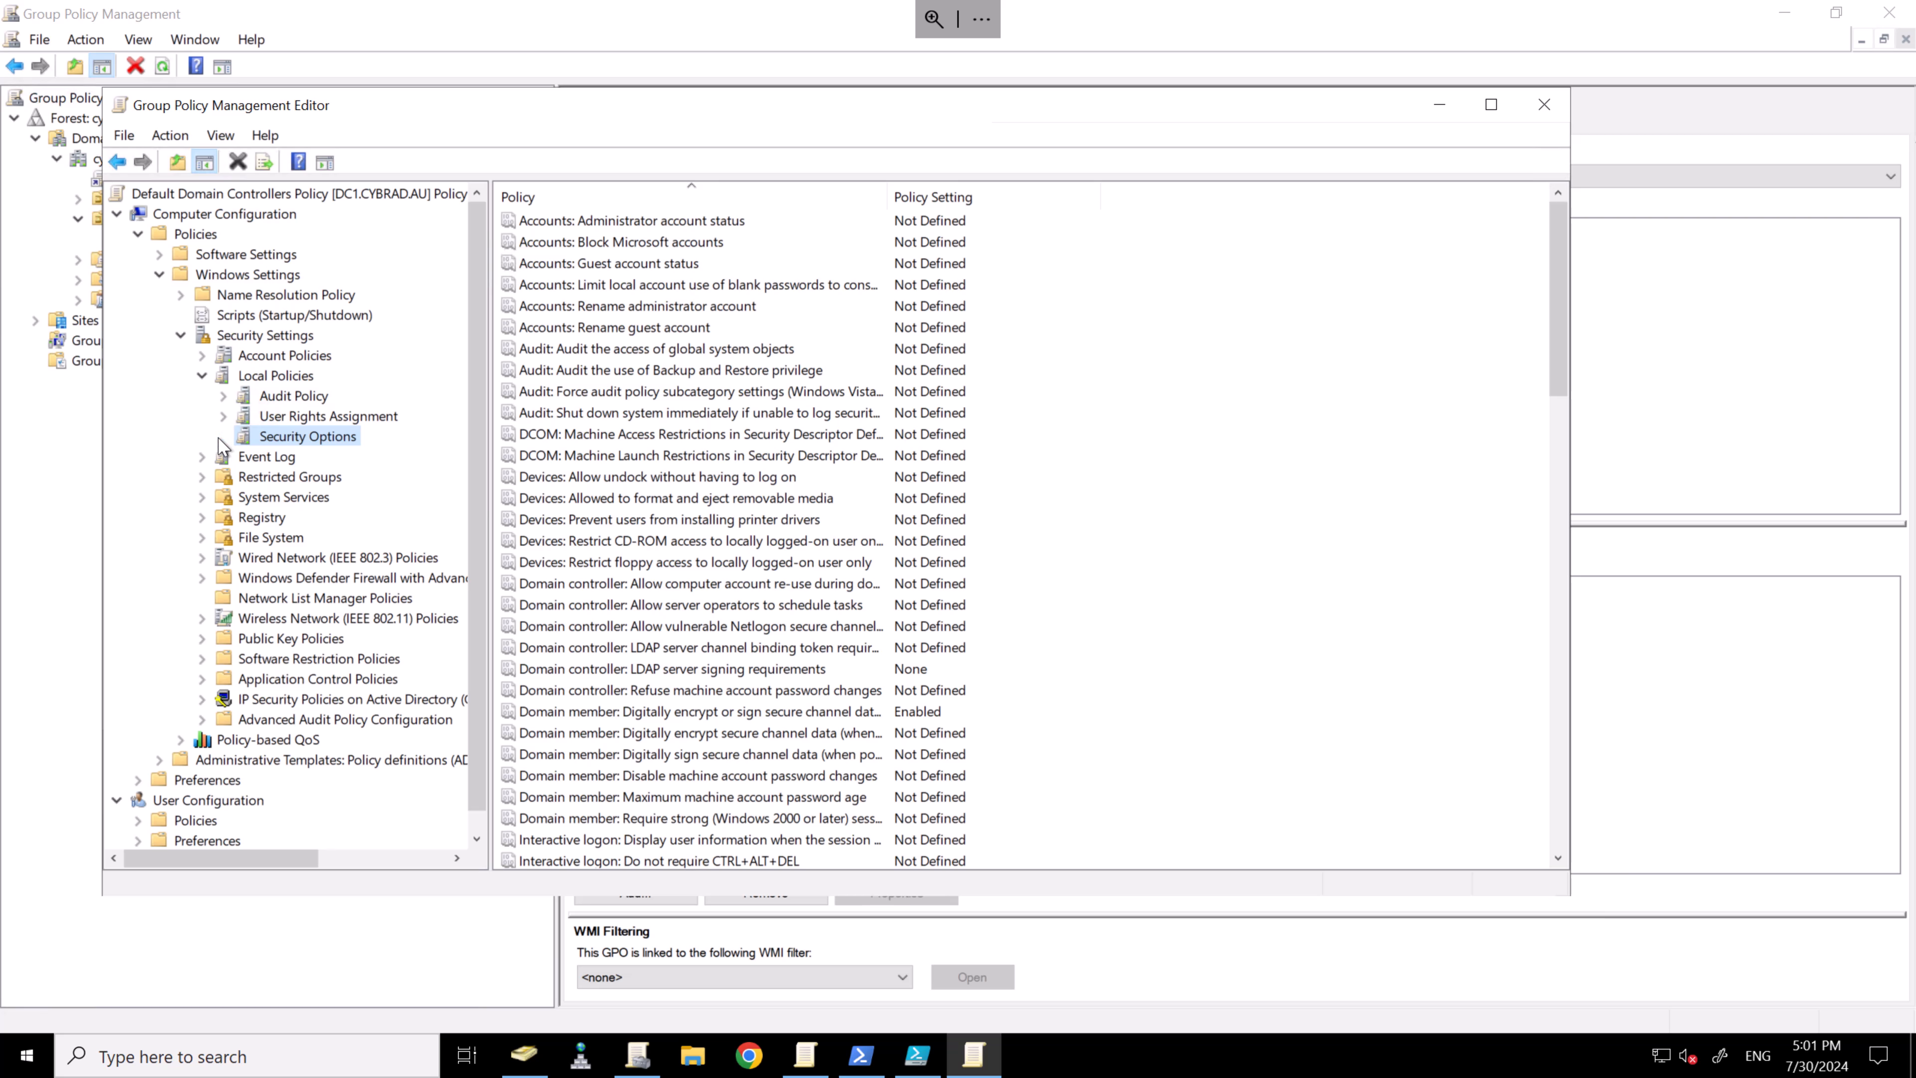
scroll(556, 596, "down", 14)
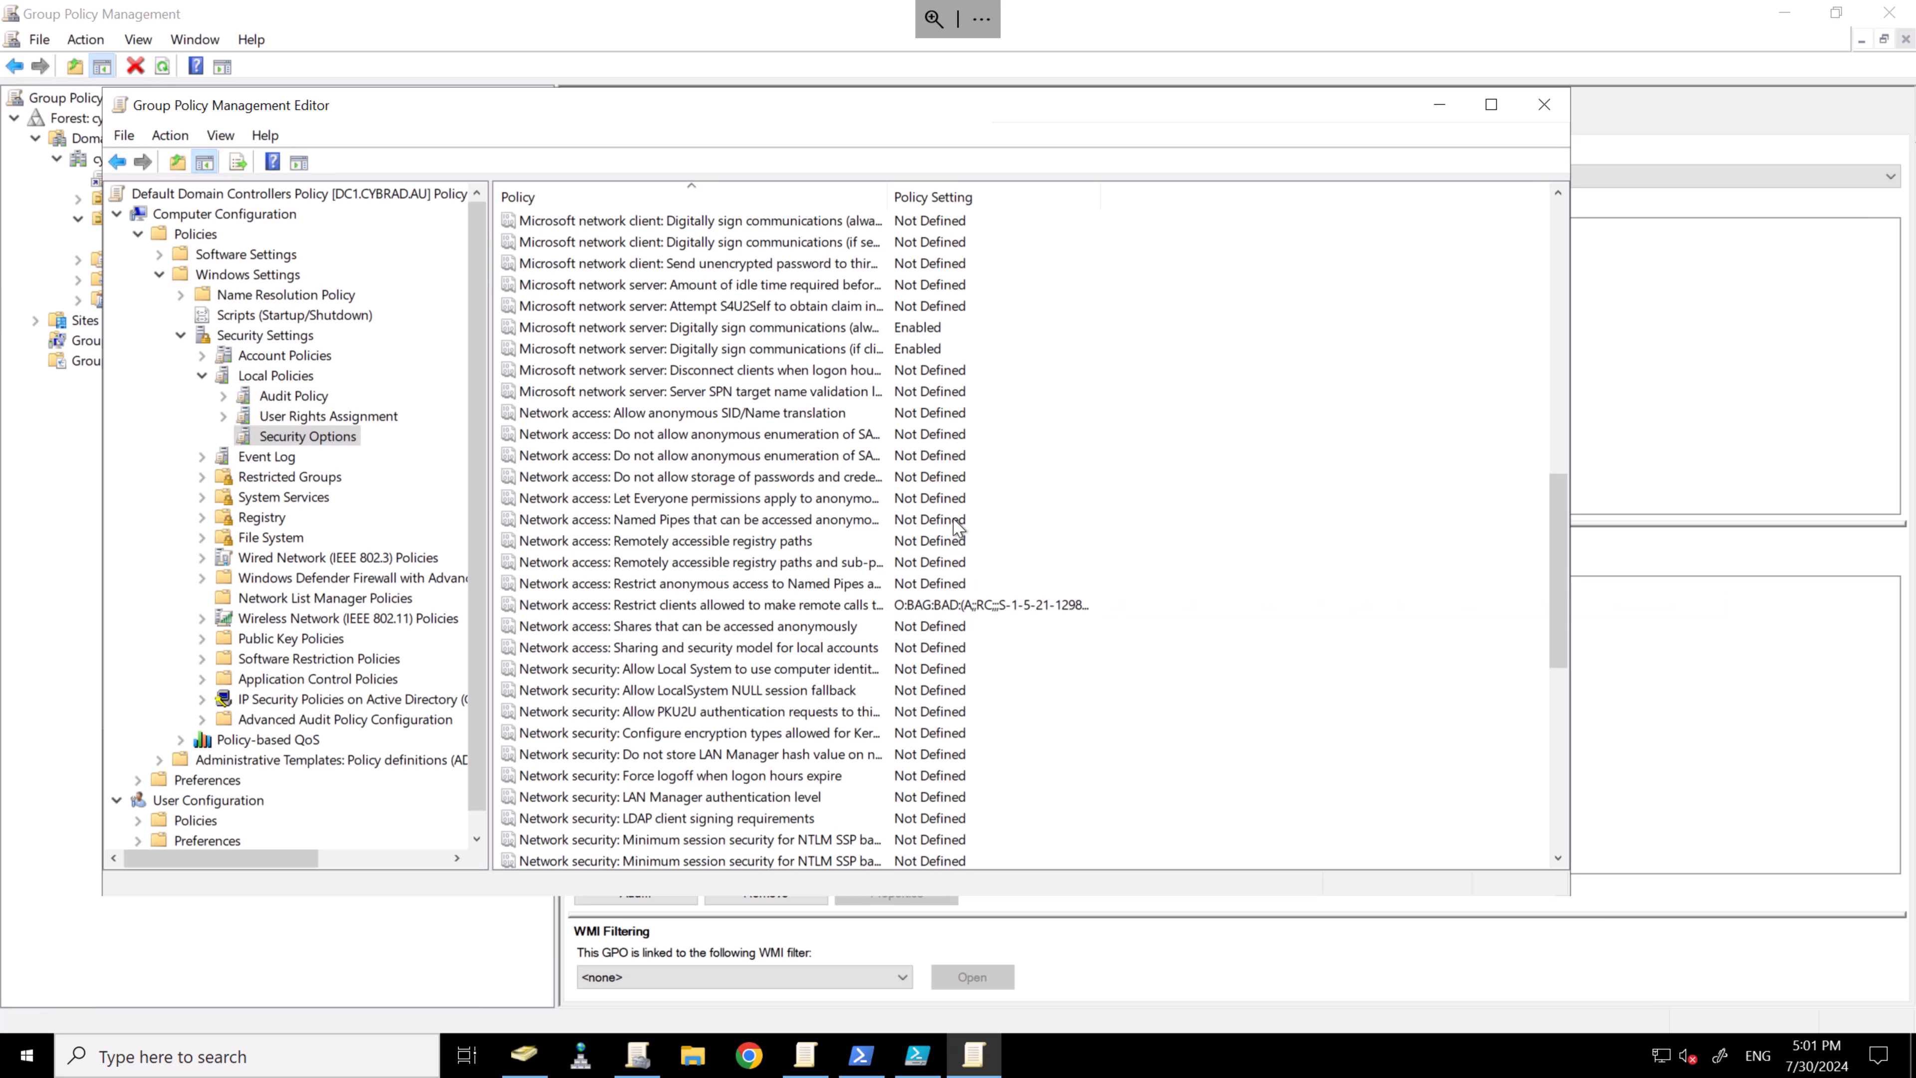
left_click_drag(888, 195, 966, 196)
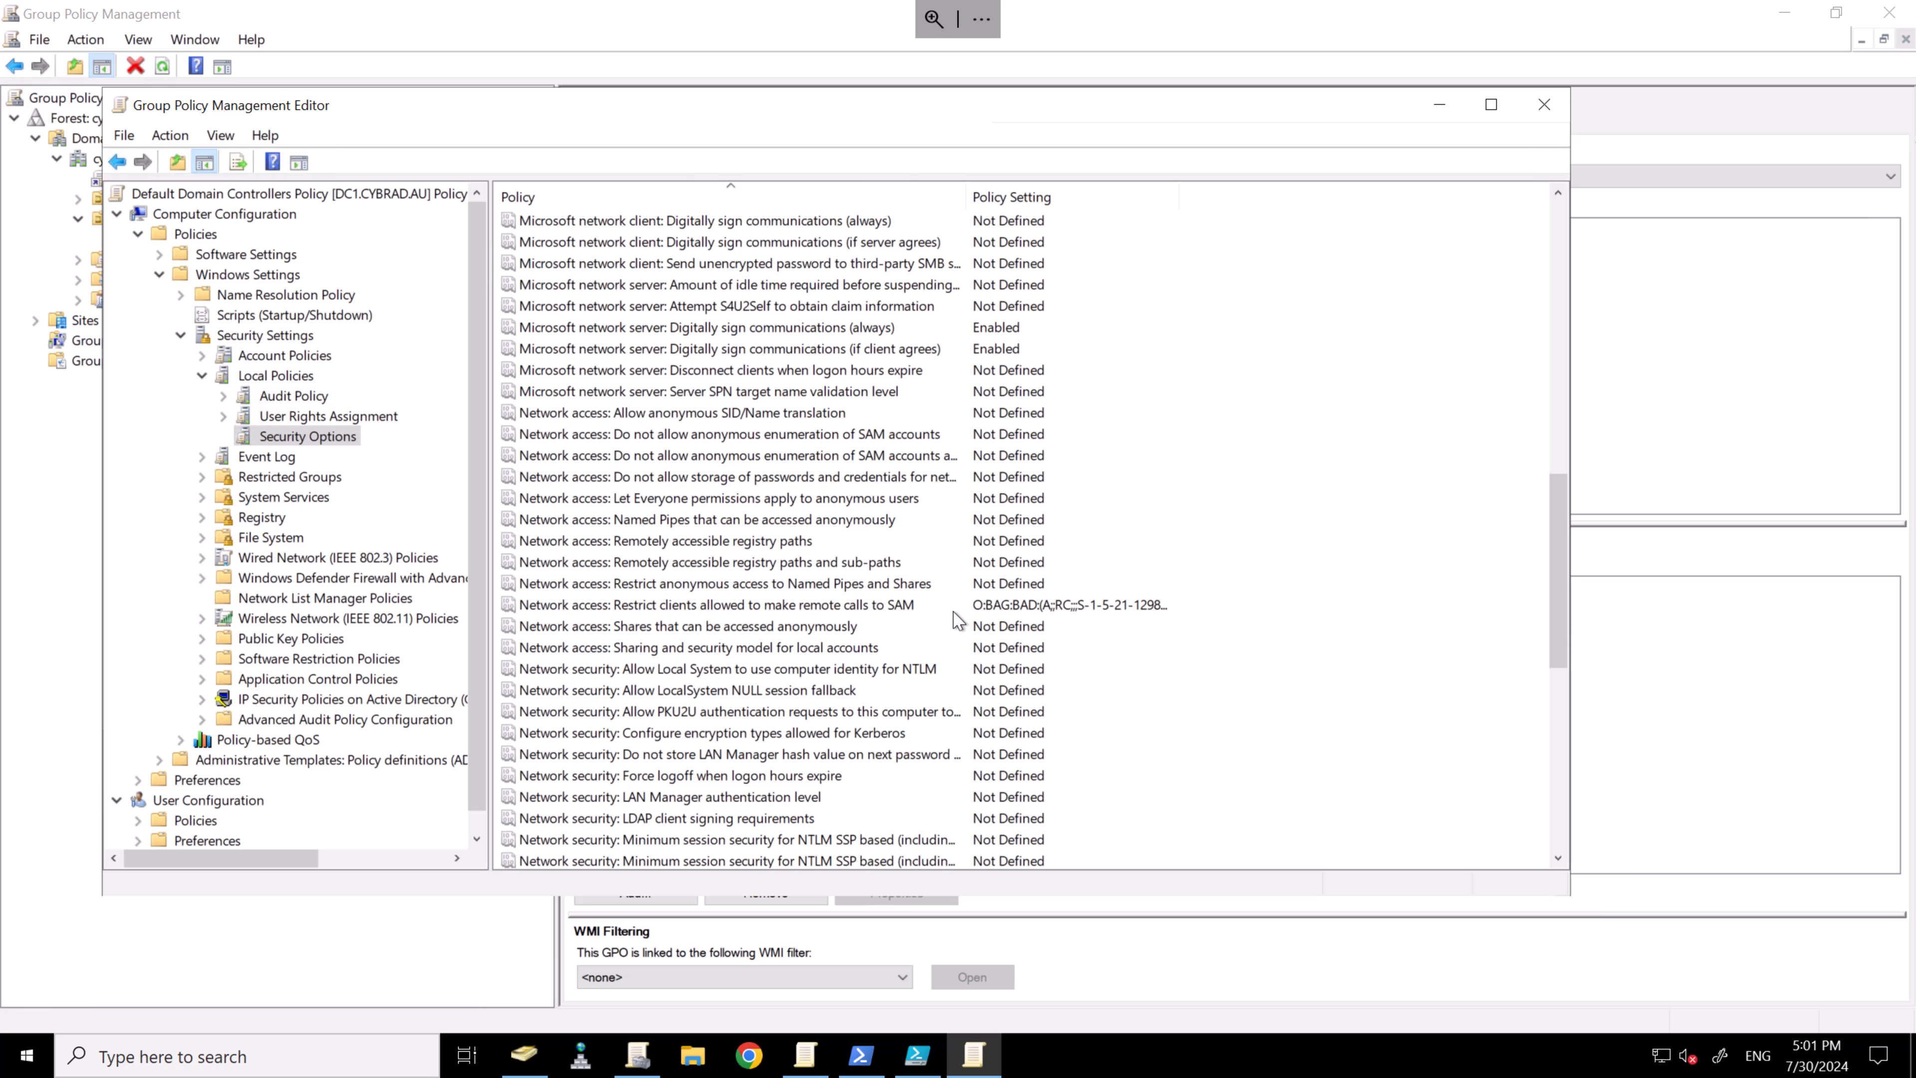
- Add CyberArk_DOM_Recon_1 and Recon_2 to 'Restrict clients allowed to make remote calls to SAM' and save
double_click(844, 606)
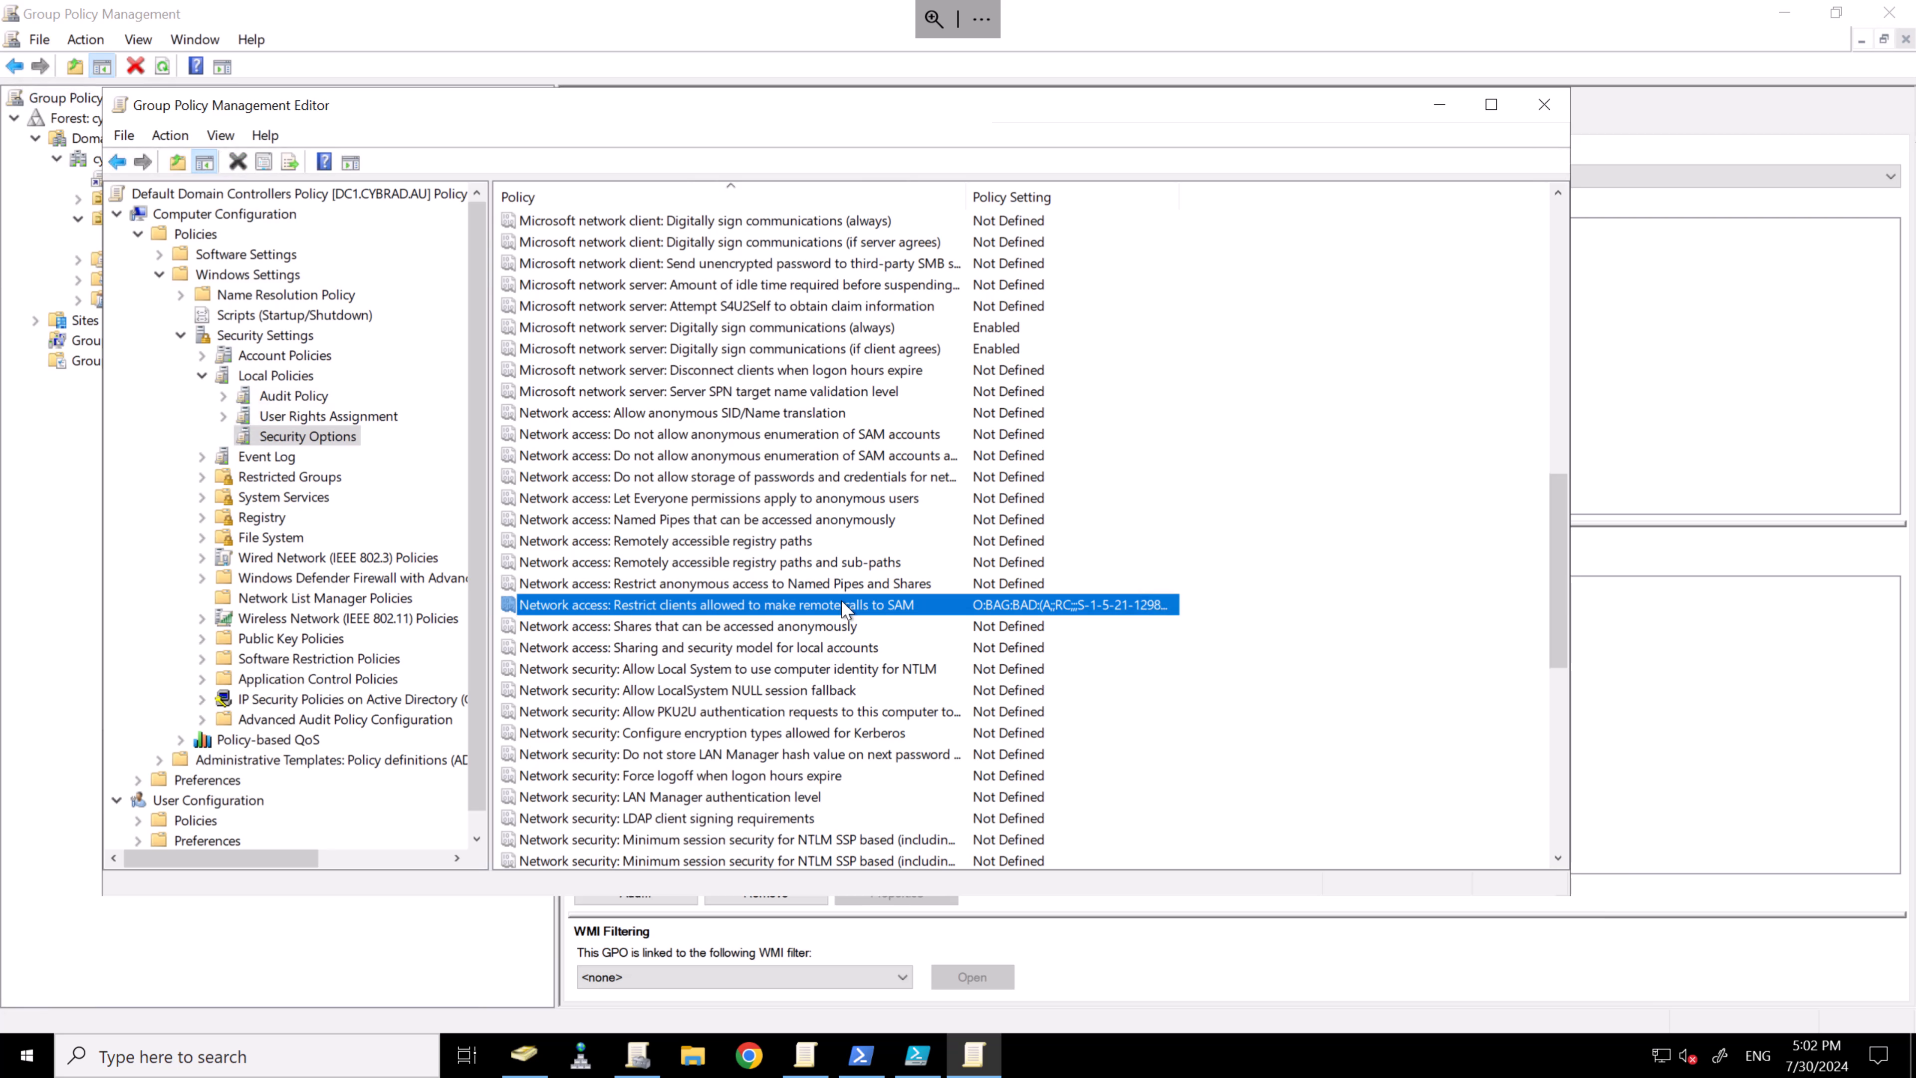
left_click(968, 458)
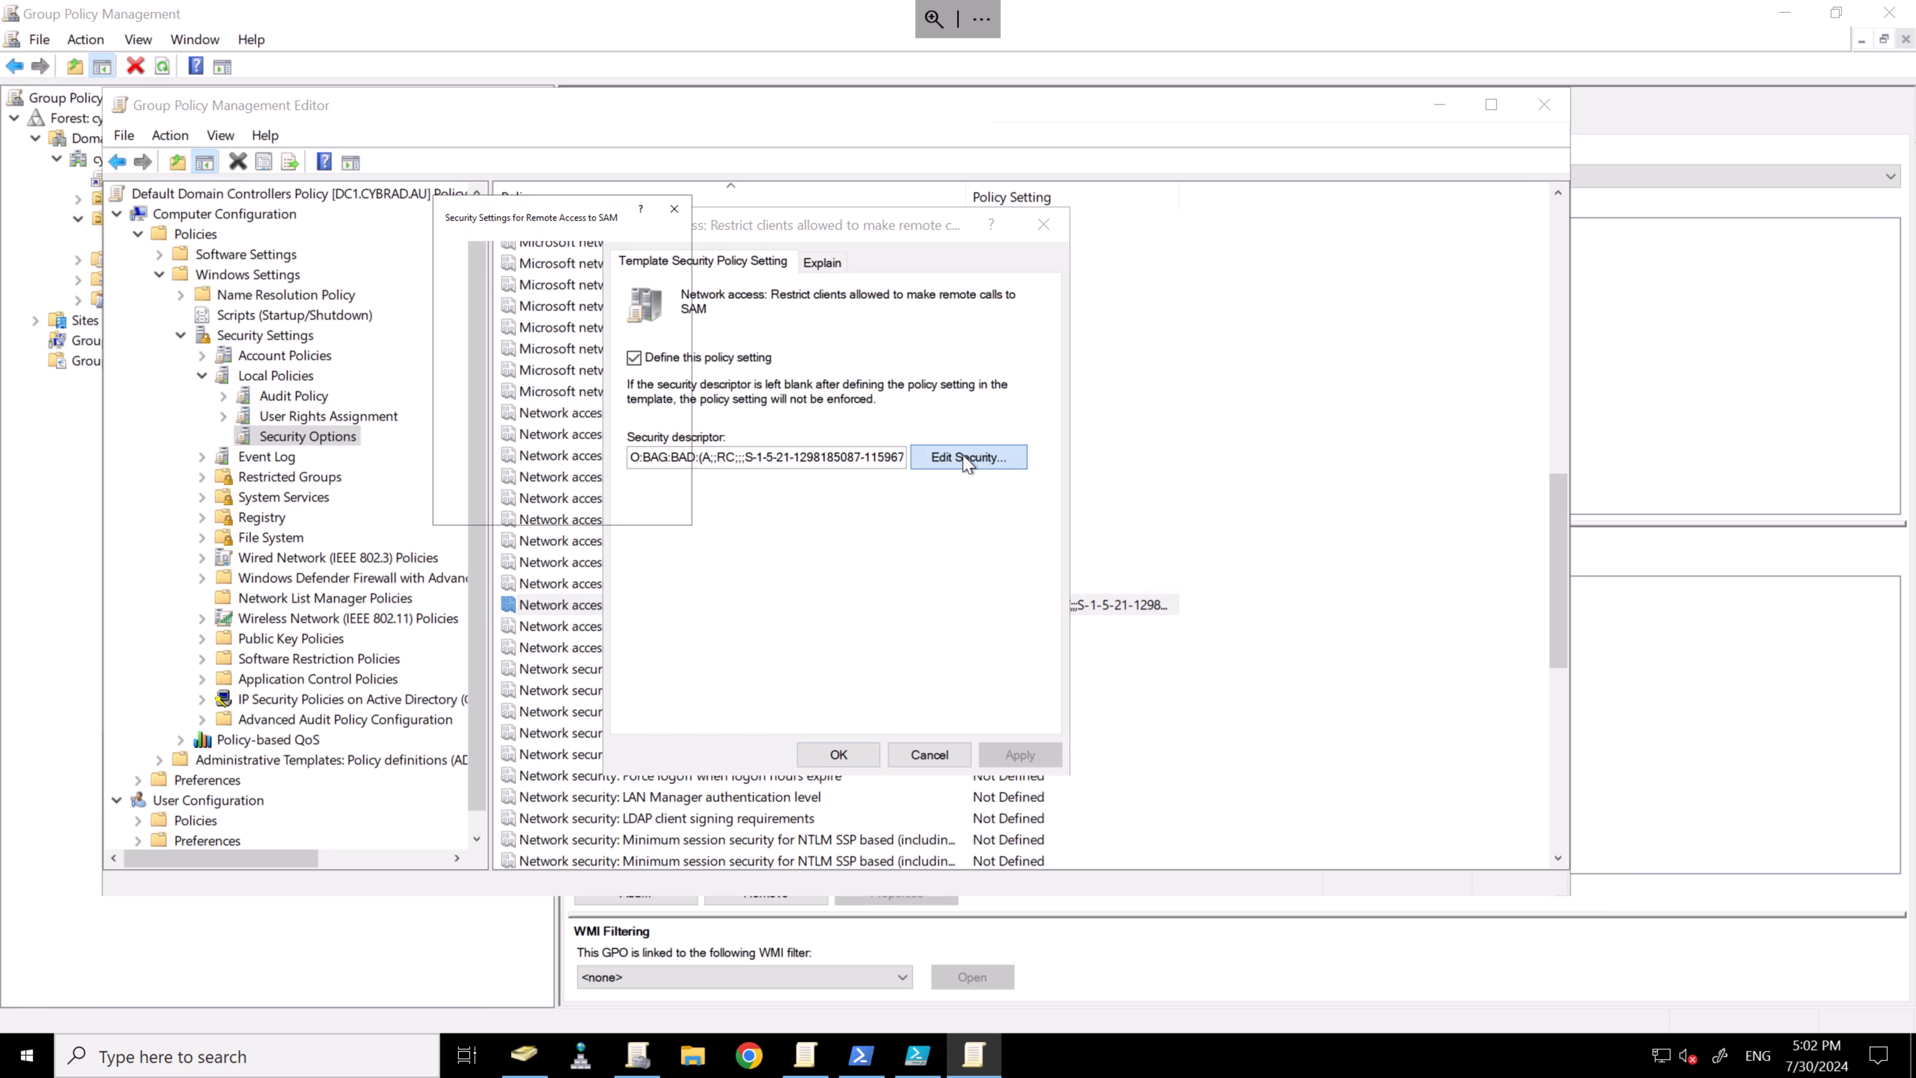
left_click(889, 521)
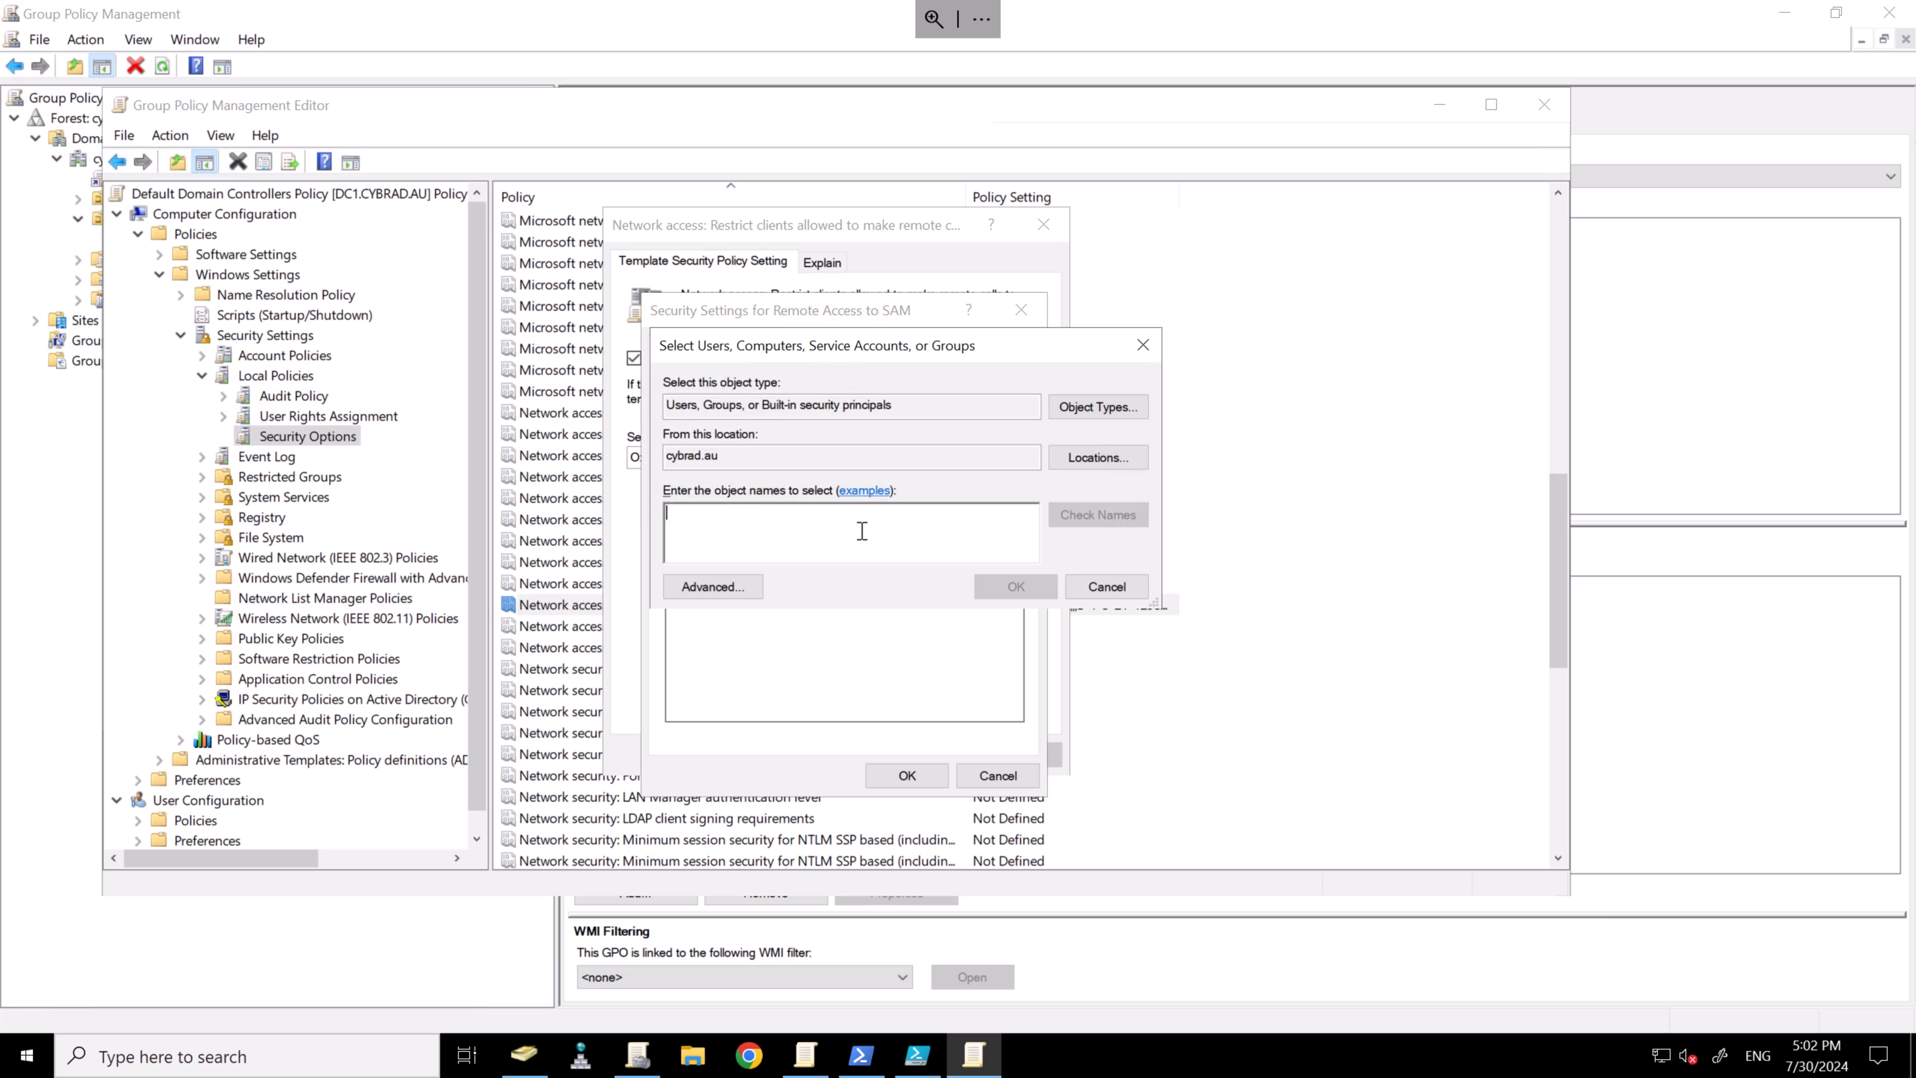
type("d")
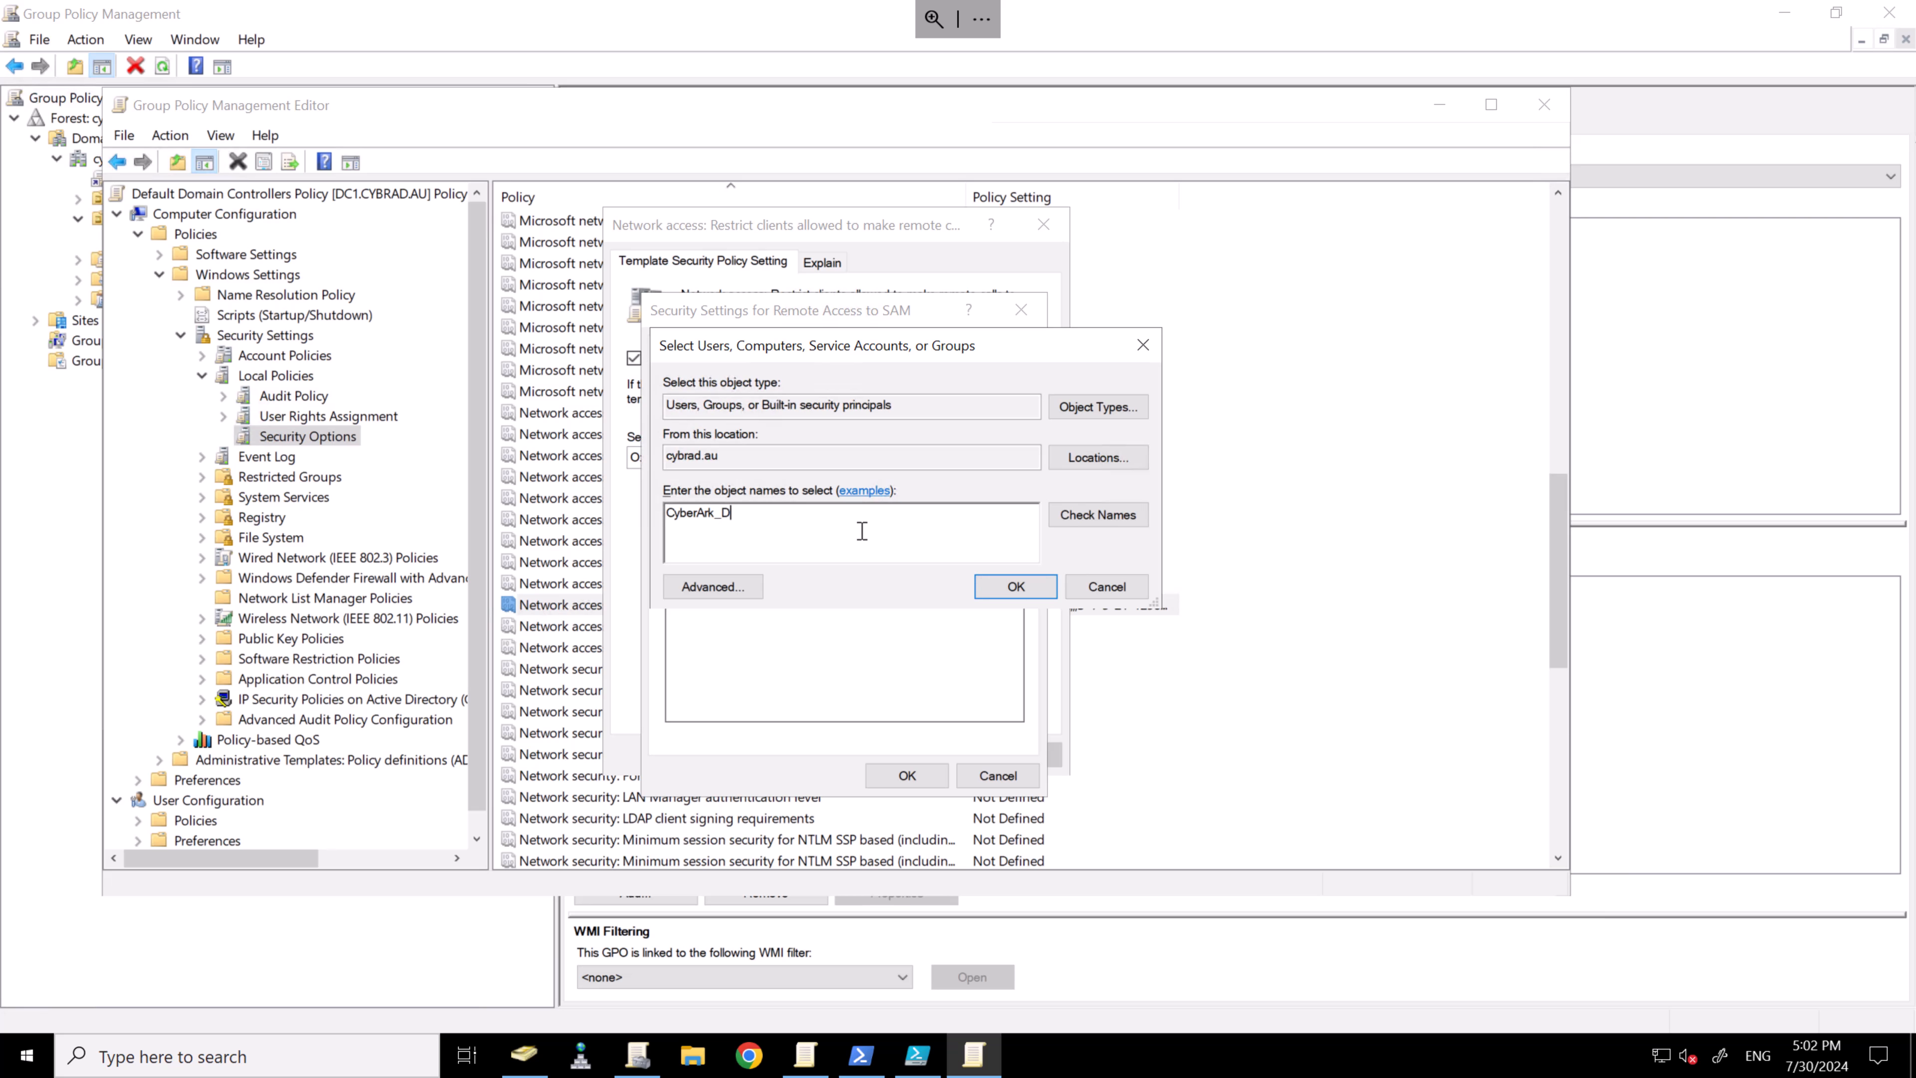
left_click(1094, 520)
double_click(809, 499)
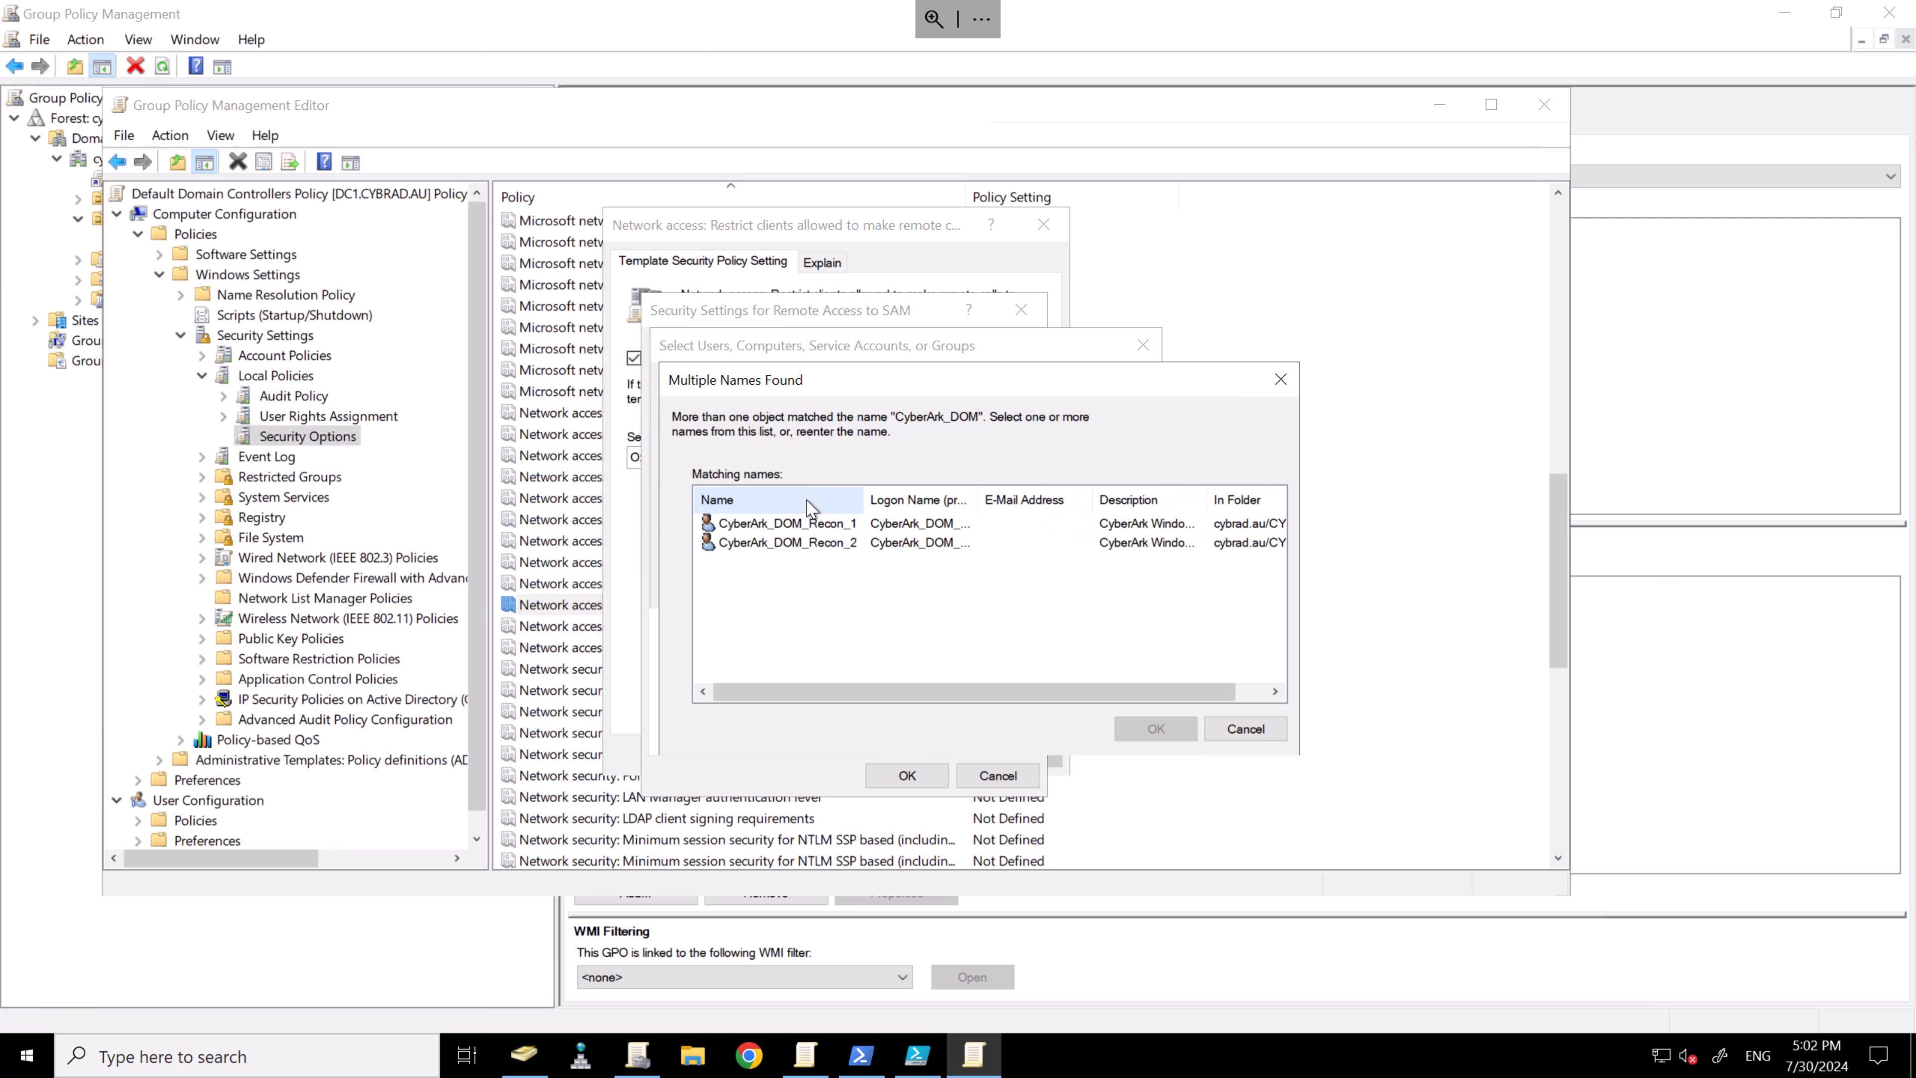
left_click_drag(892, 600, 836, 516)
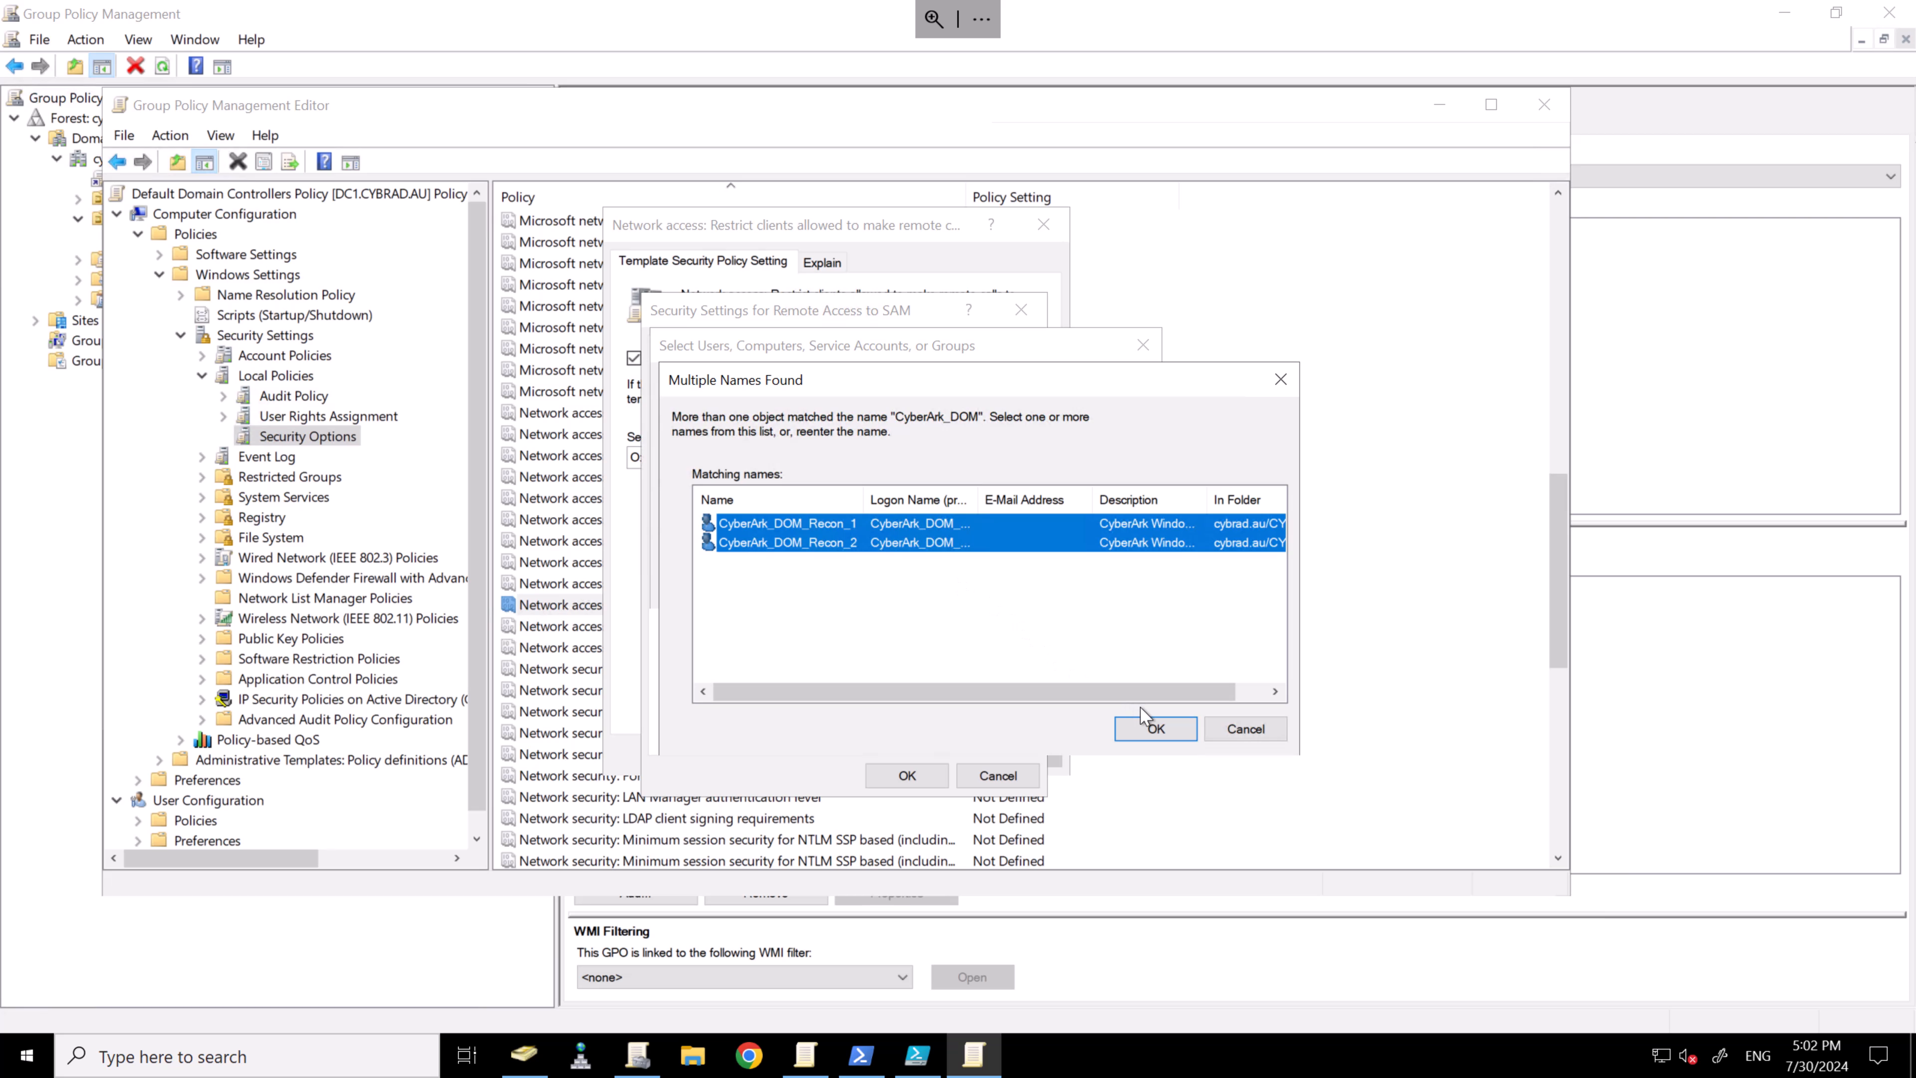
left_click(1155, 729)
left_click(1013, 592)
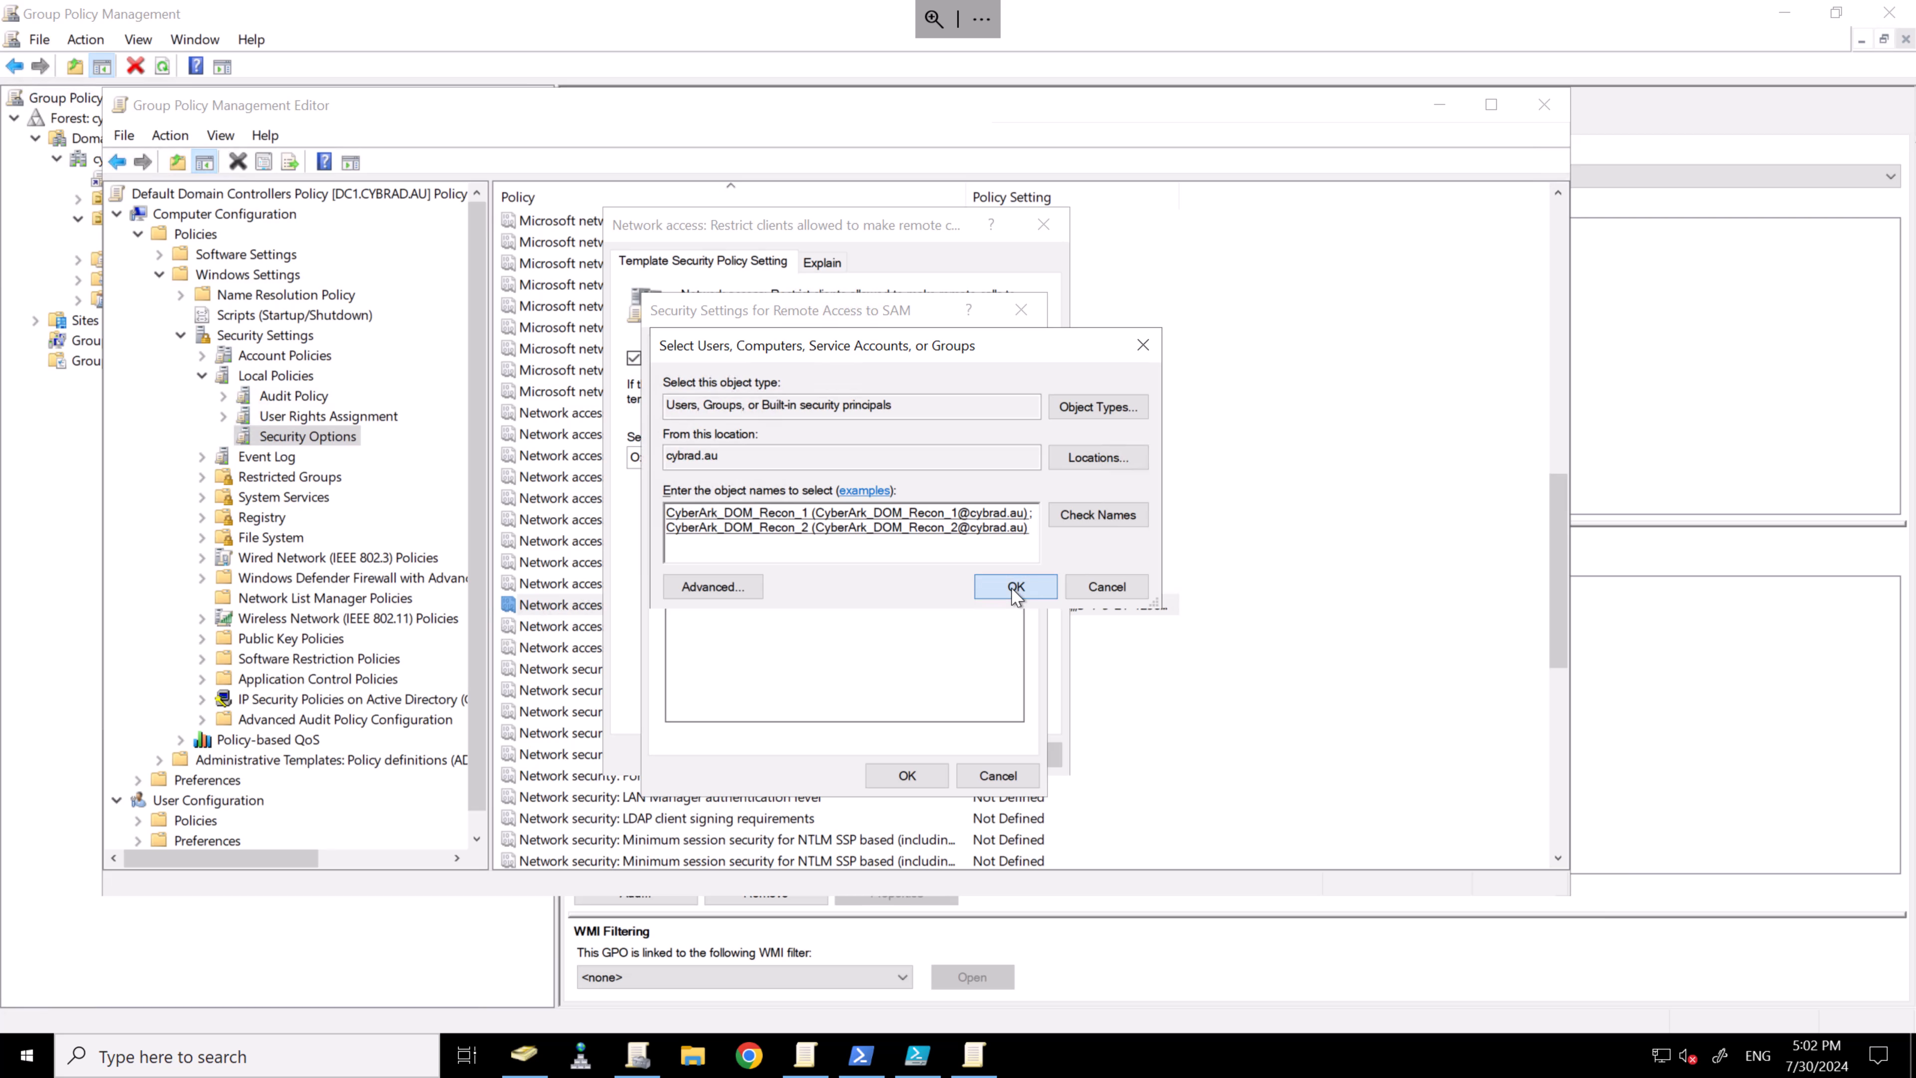
left_click(906, 775)
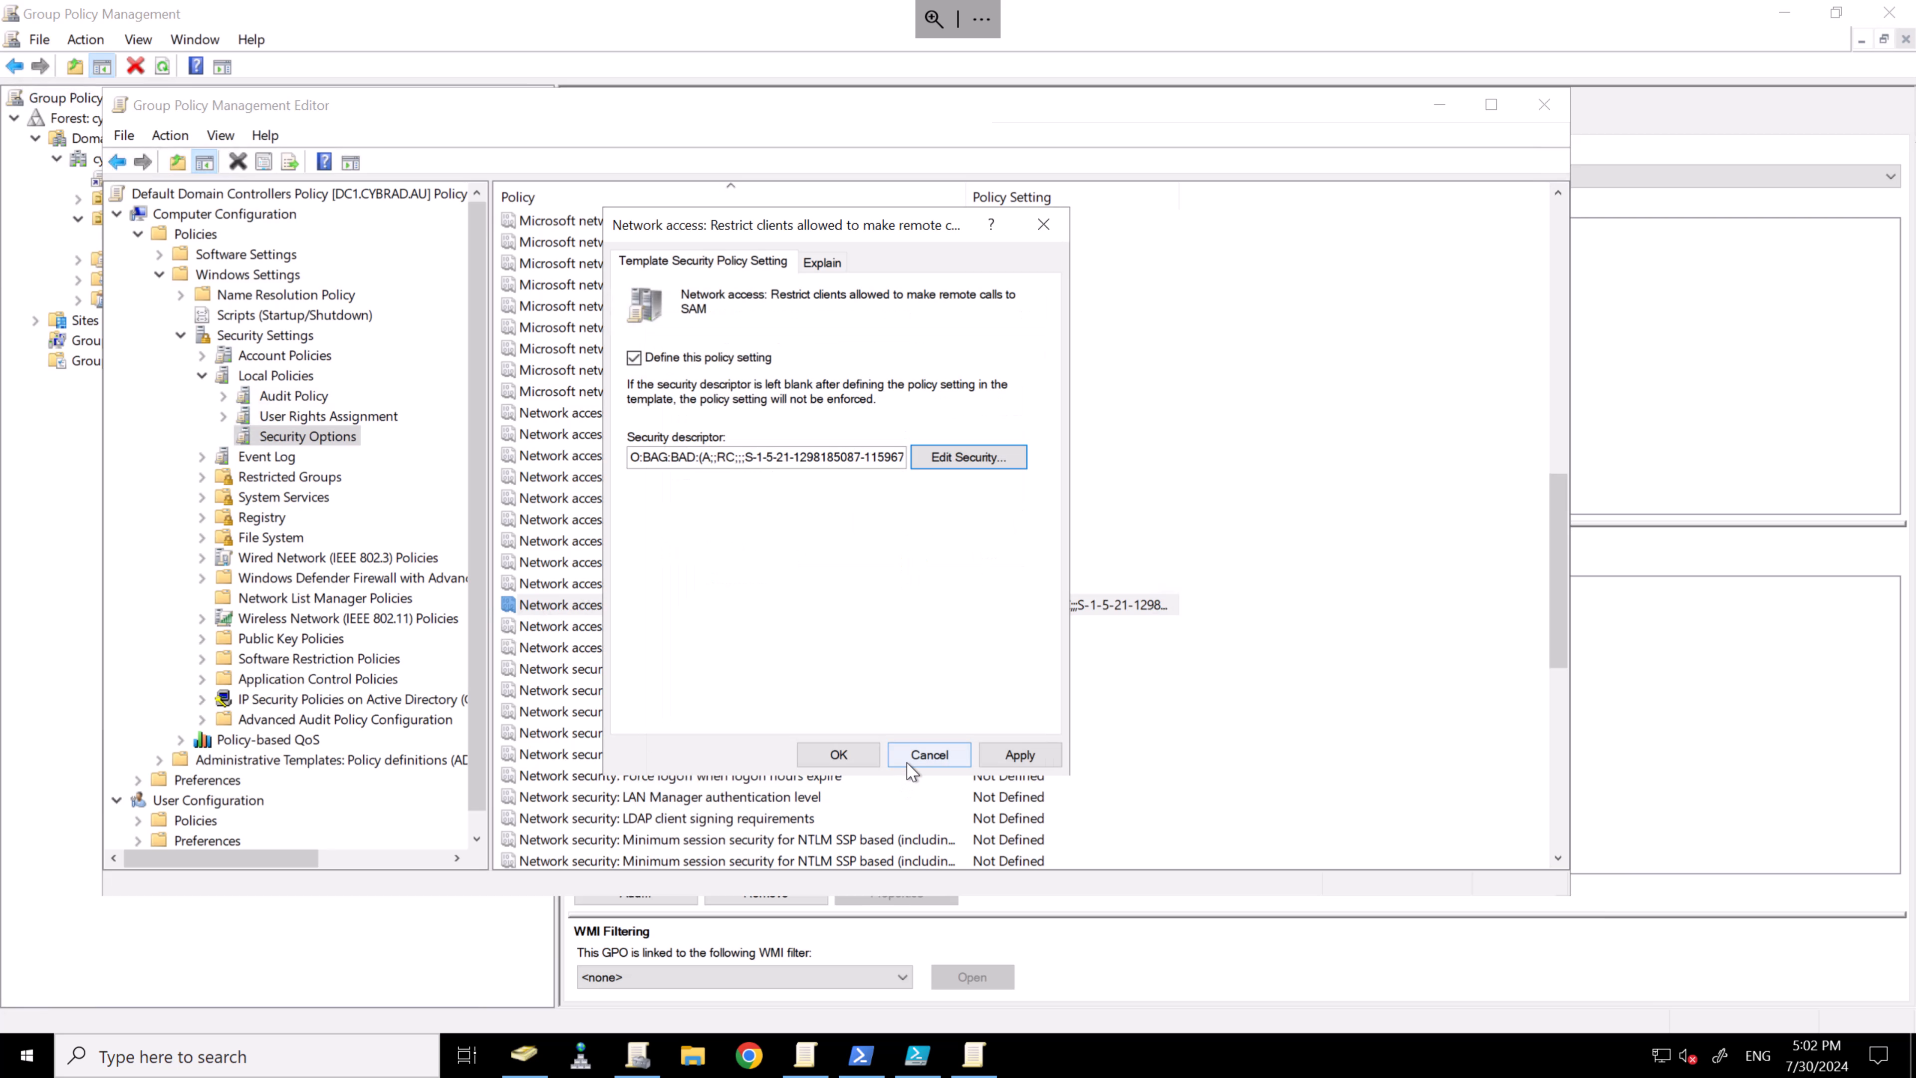
left_click(1017, 754)
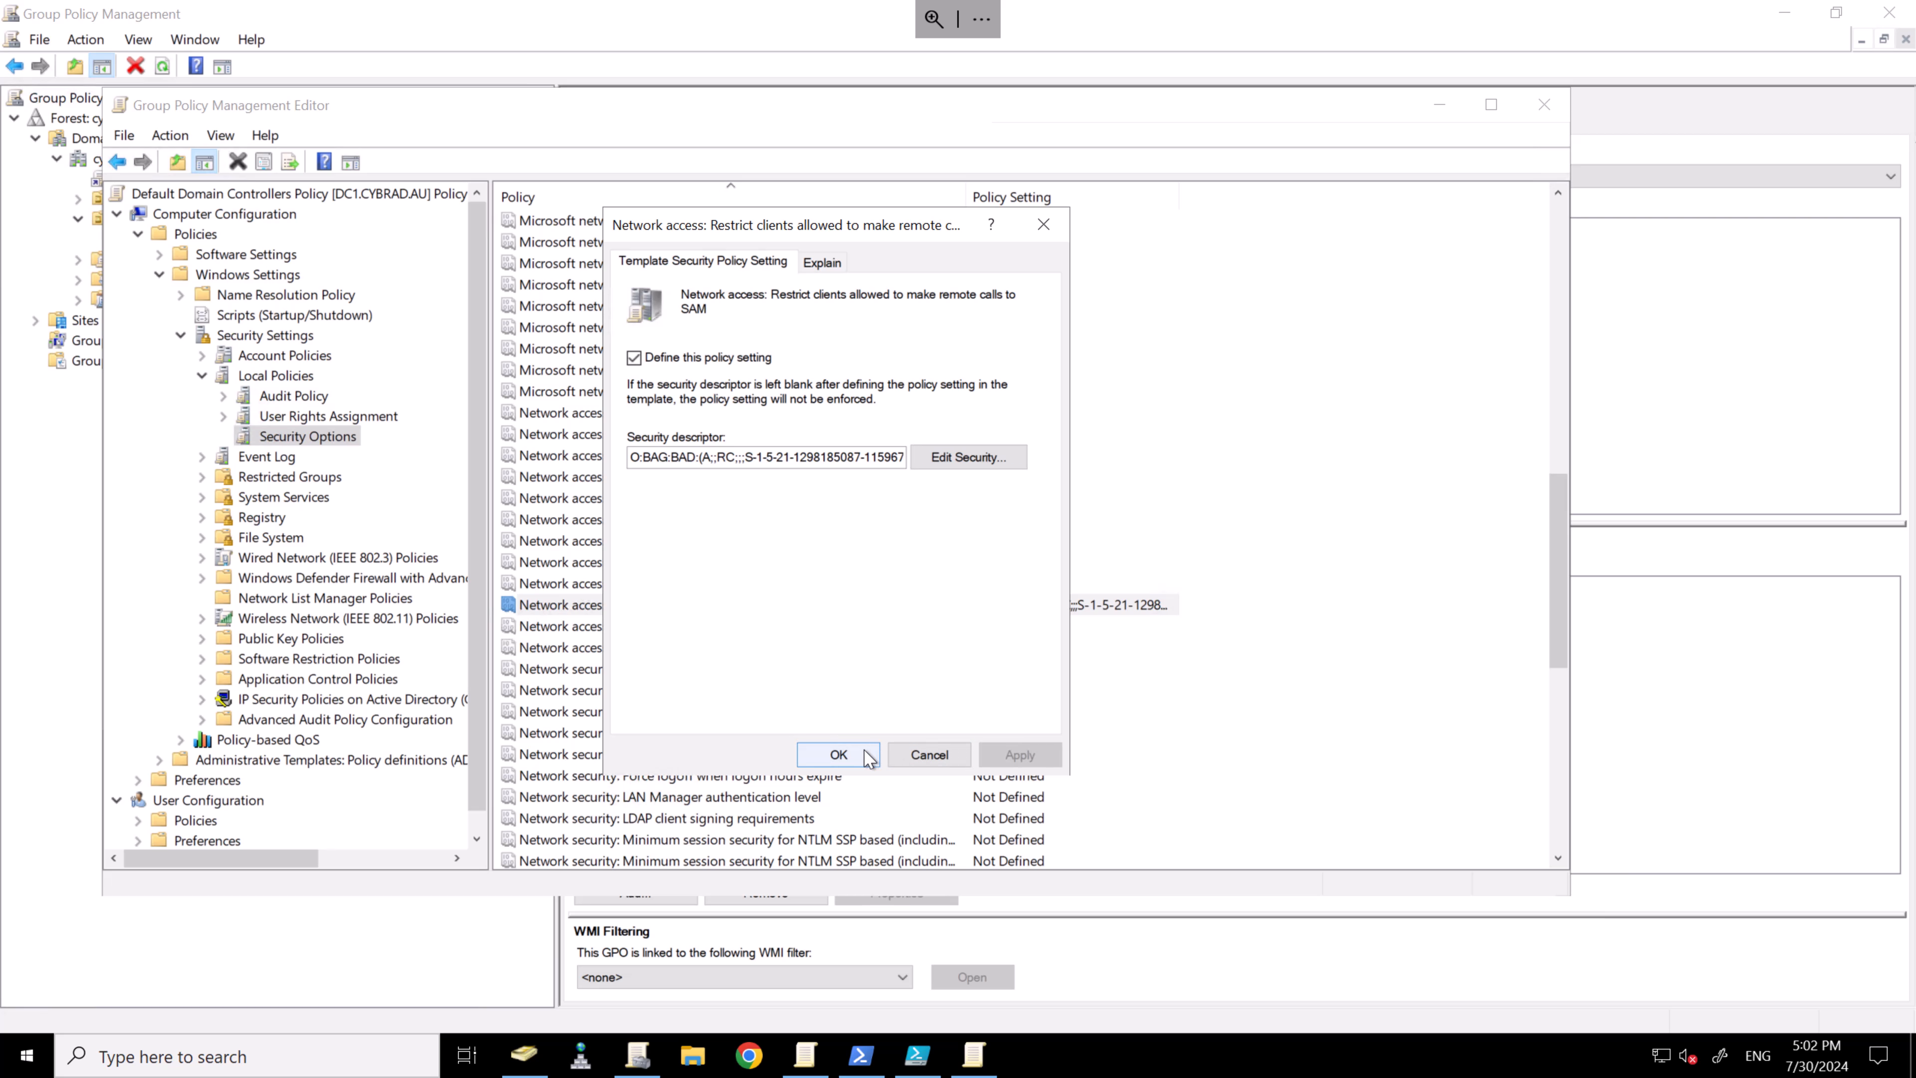
left_click(838, 754)
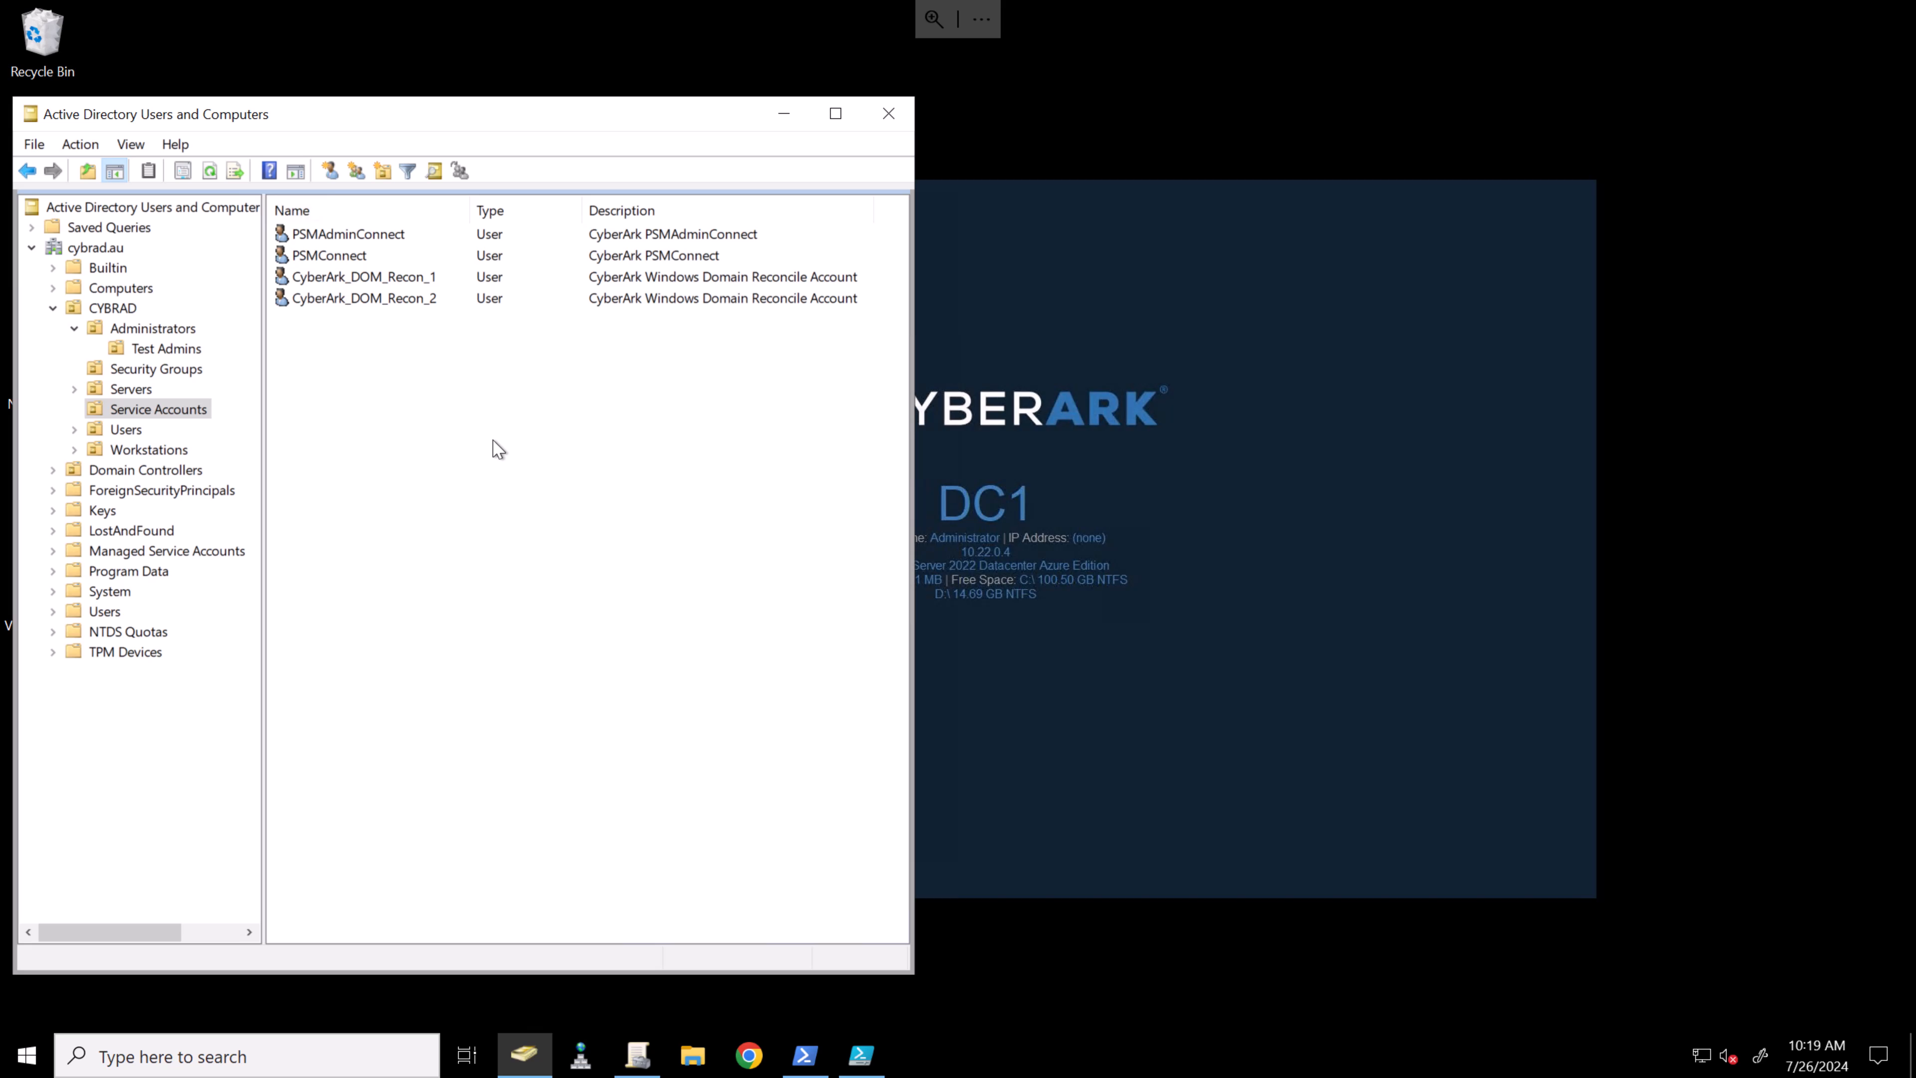
- Review test.ea's Member Of groups in Test Admins, closing its properties without changes
left_click(168, 349)
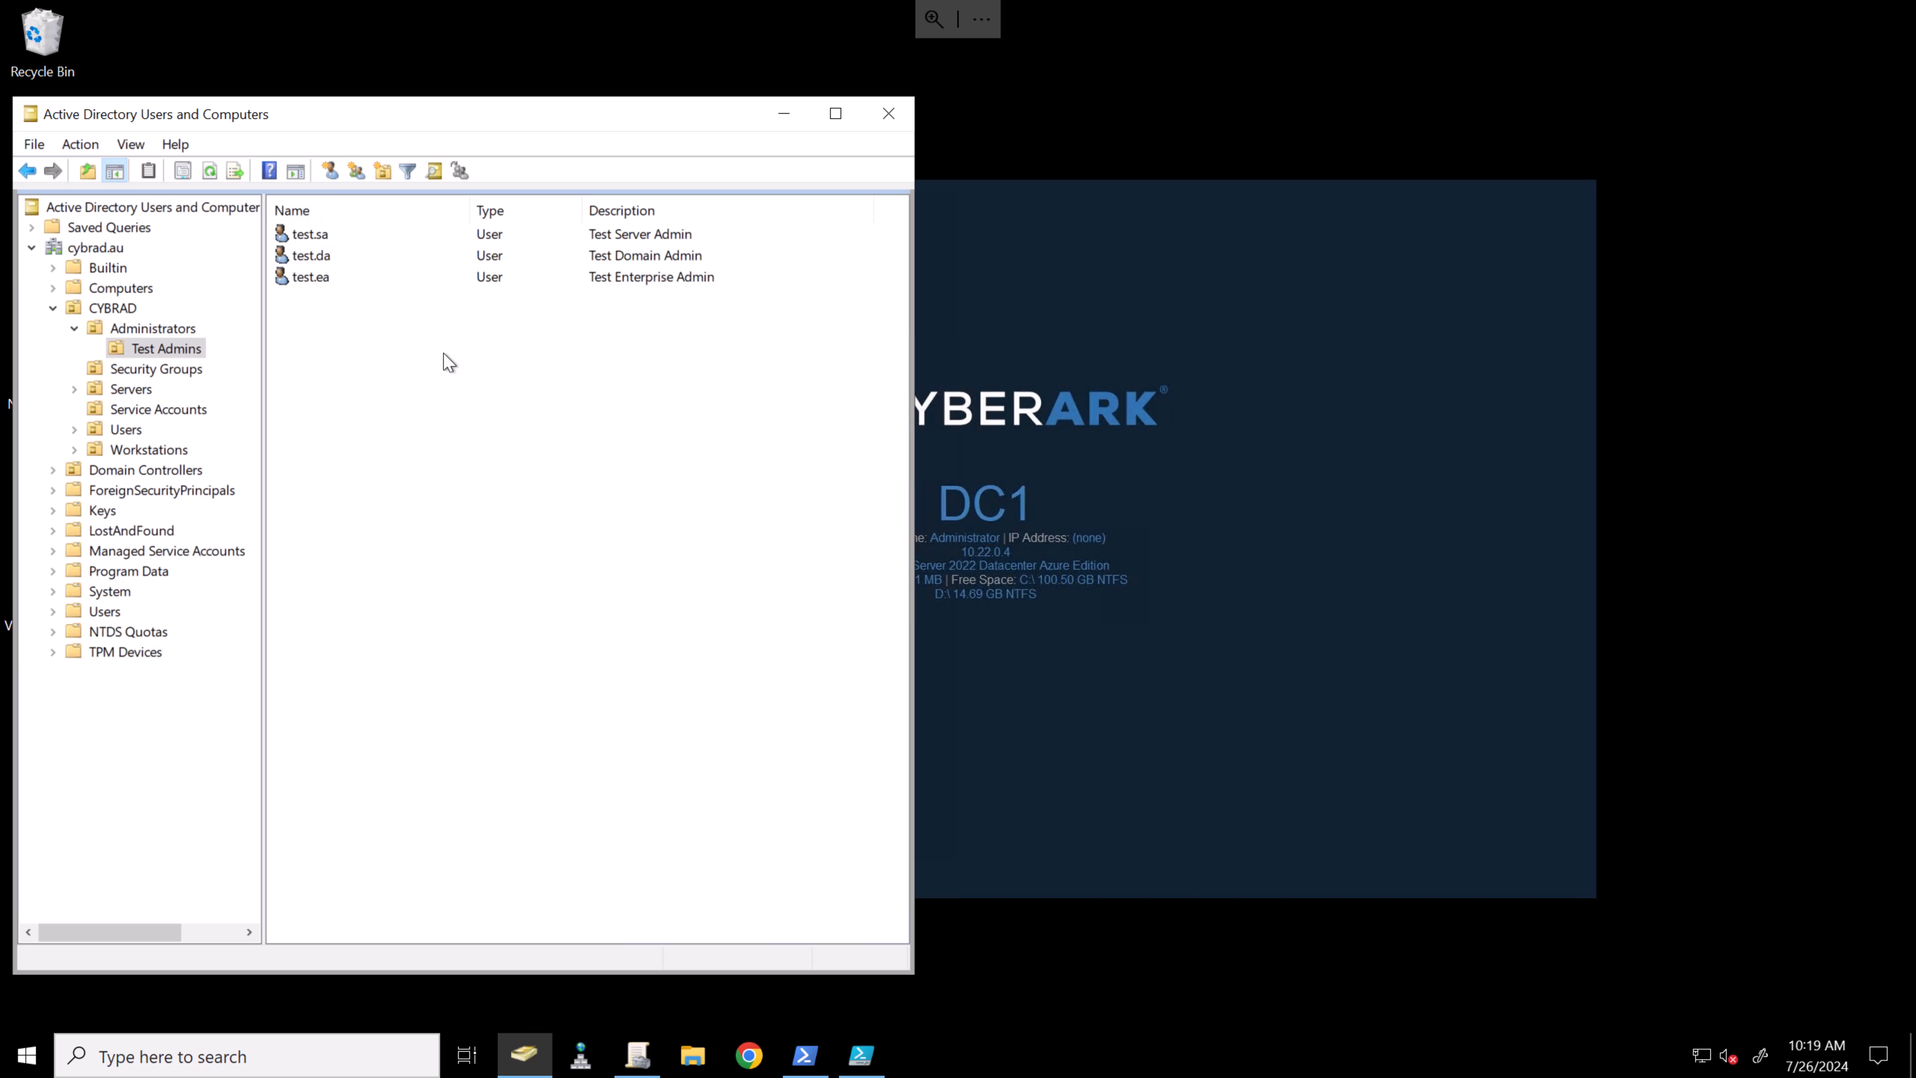
left_click(429, 233)
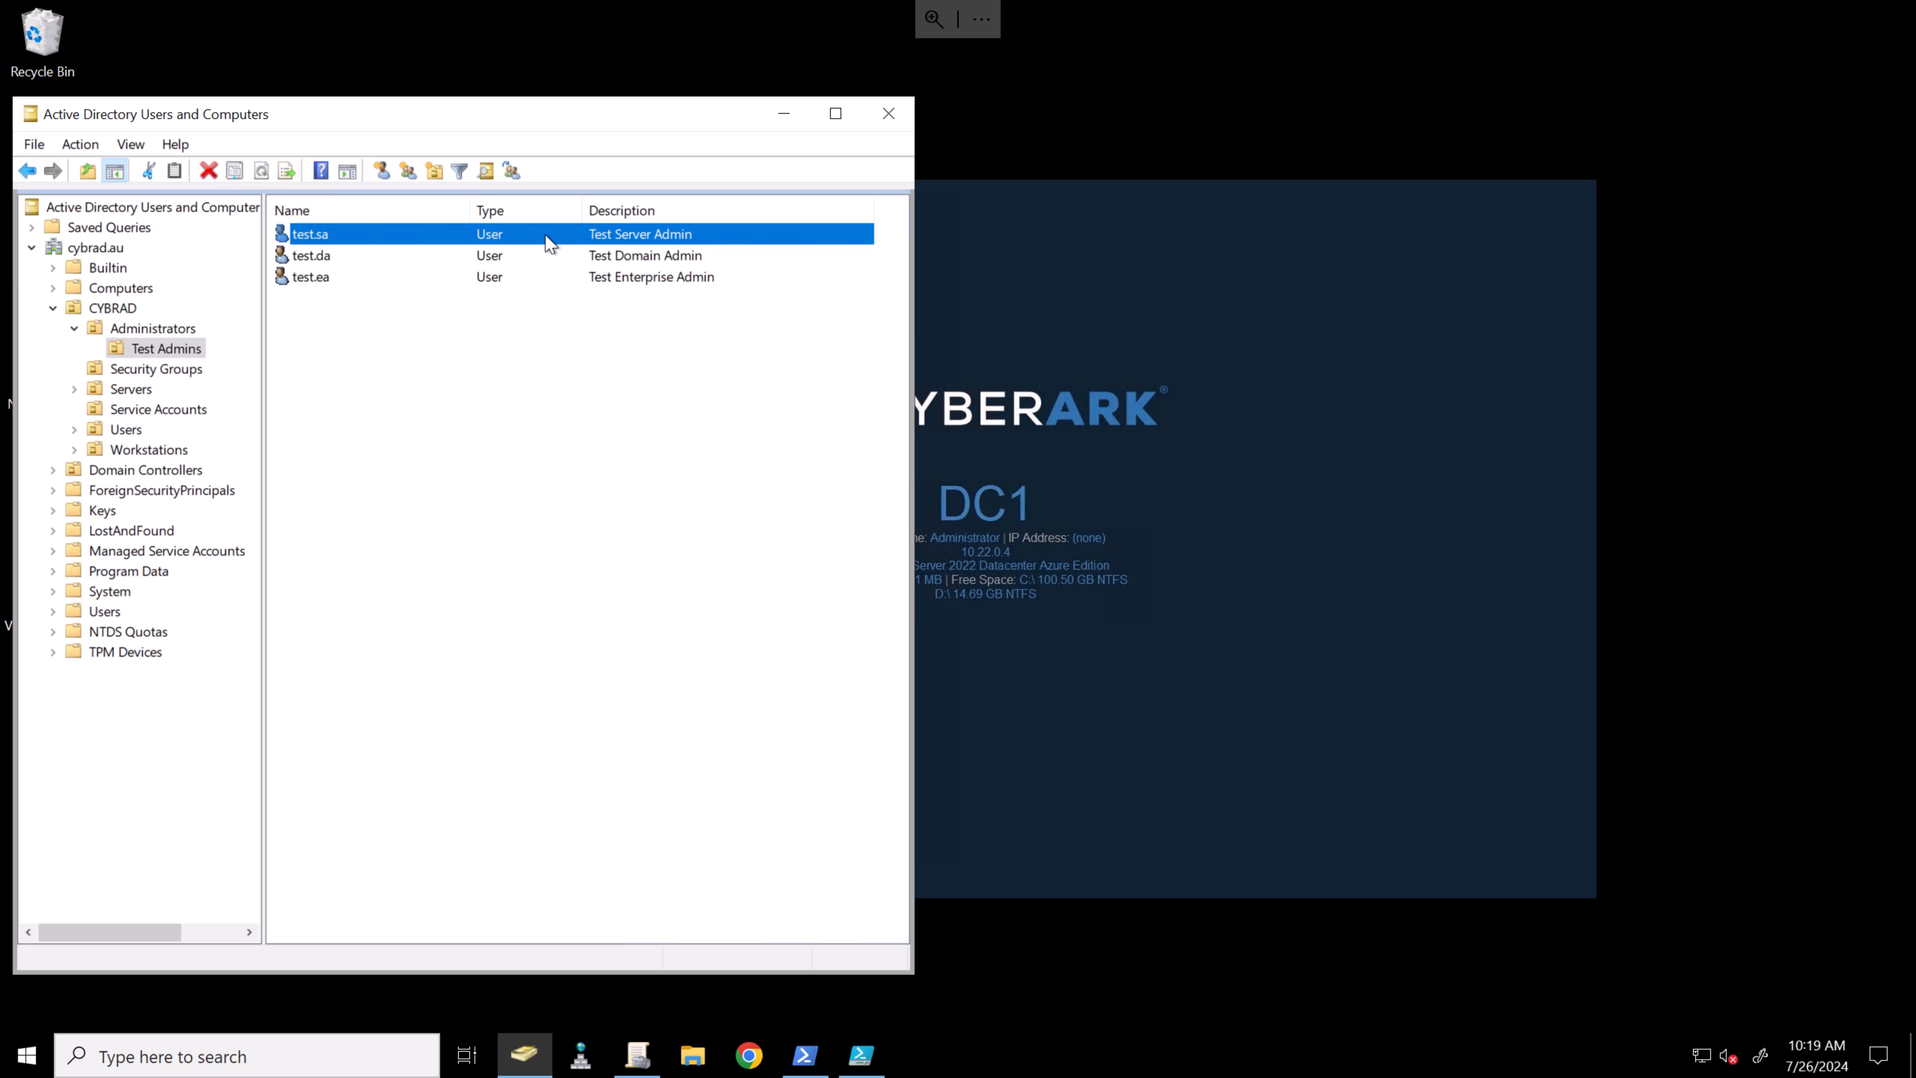
left_click(565, 265)
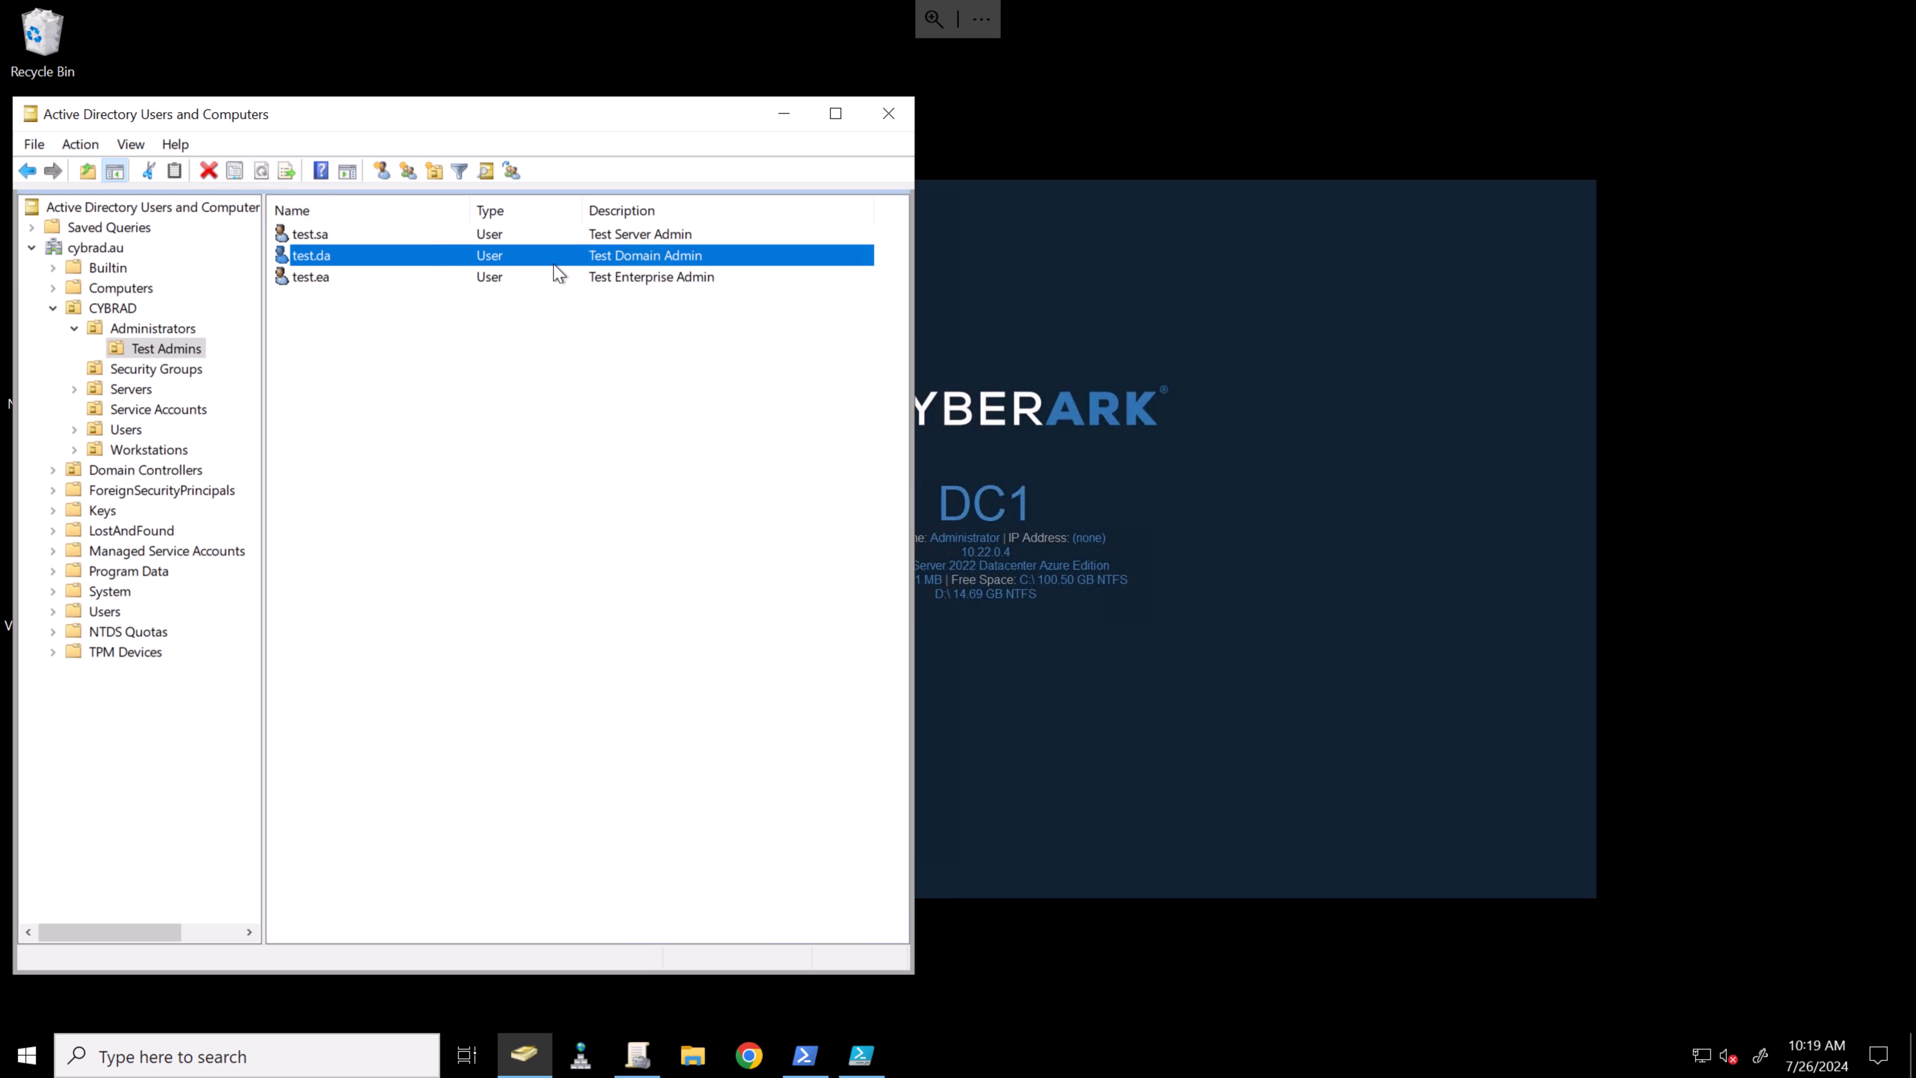
left_click(559, 281)
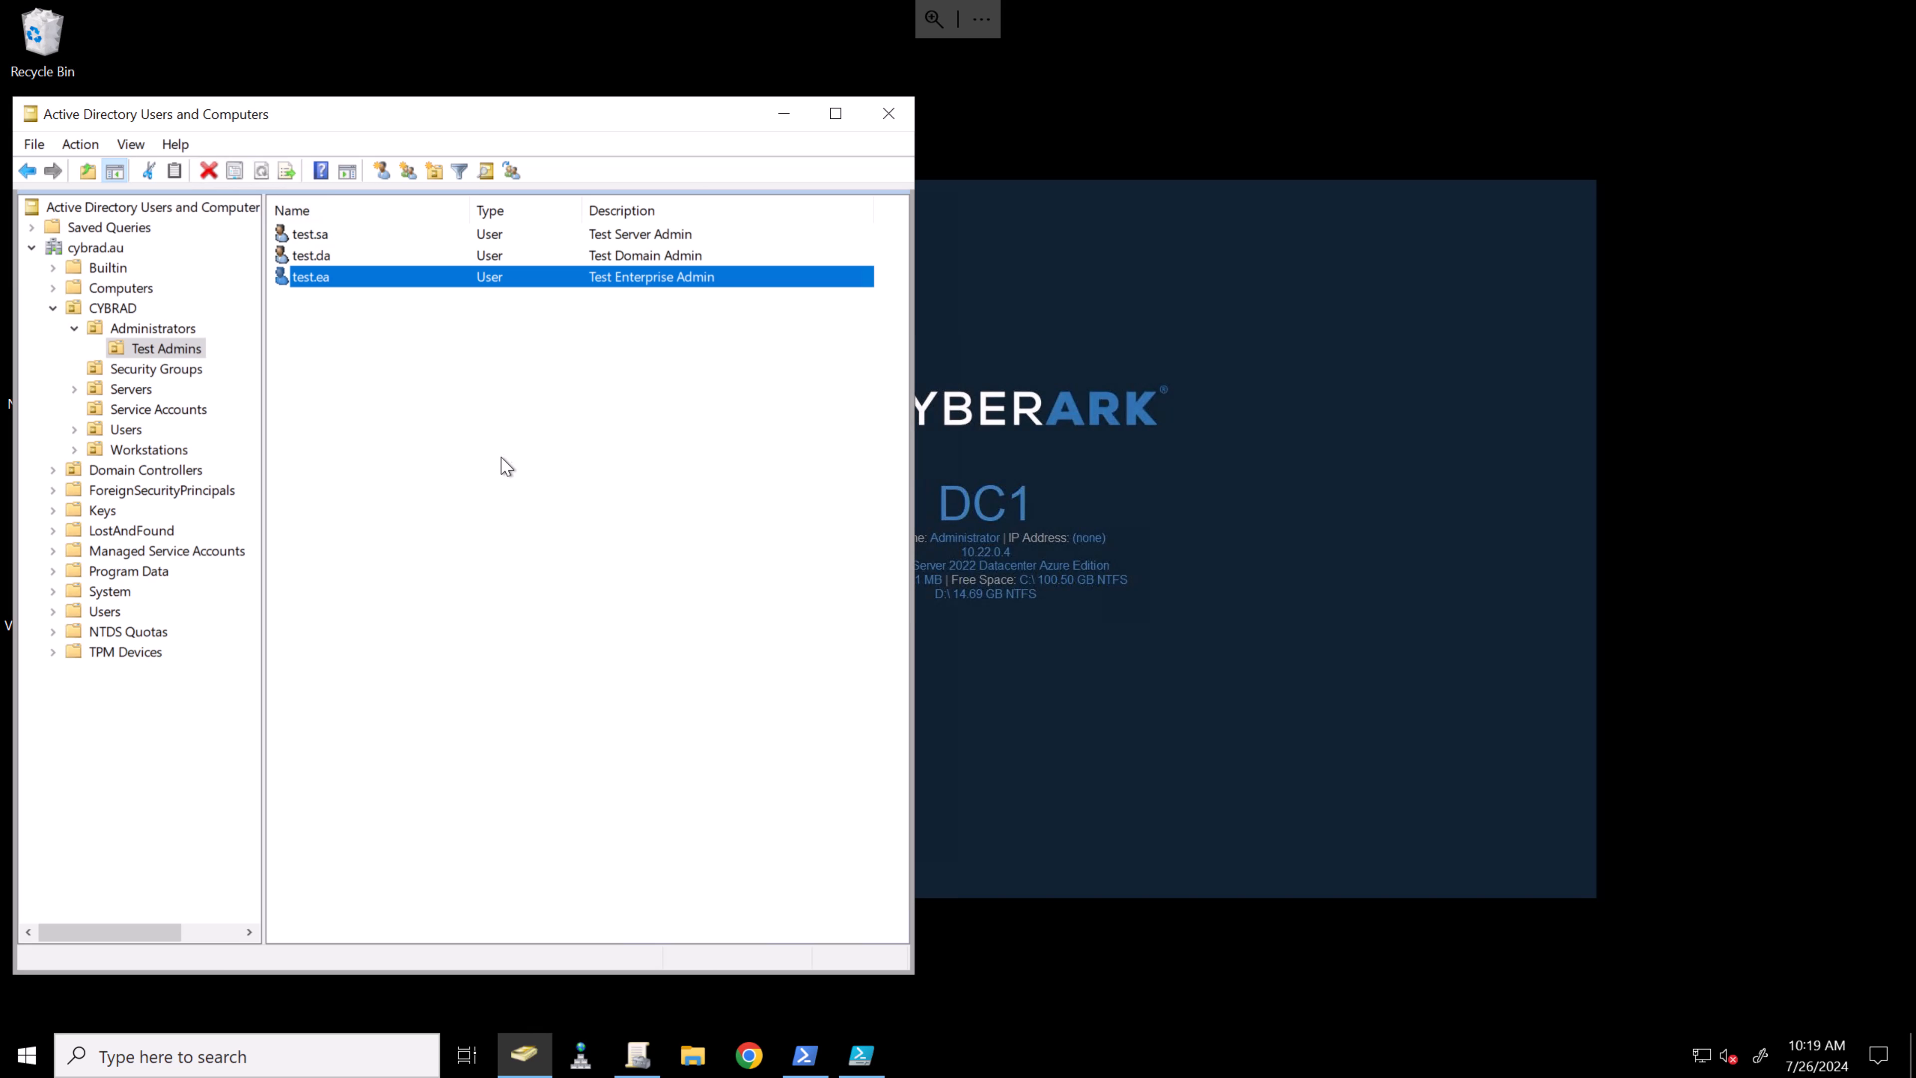
double_click(450, 277)
left_click(483, 143)
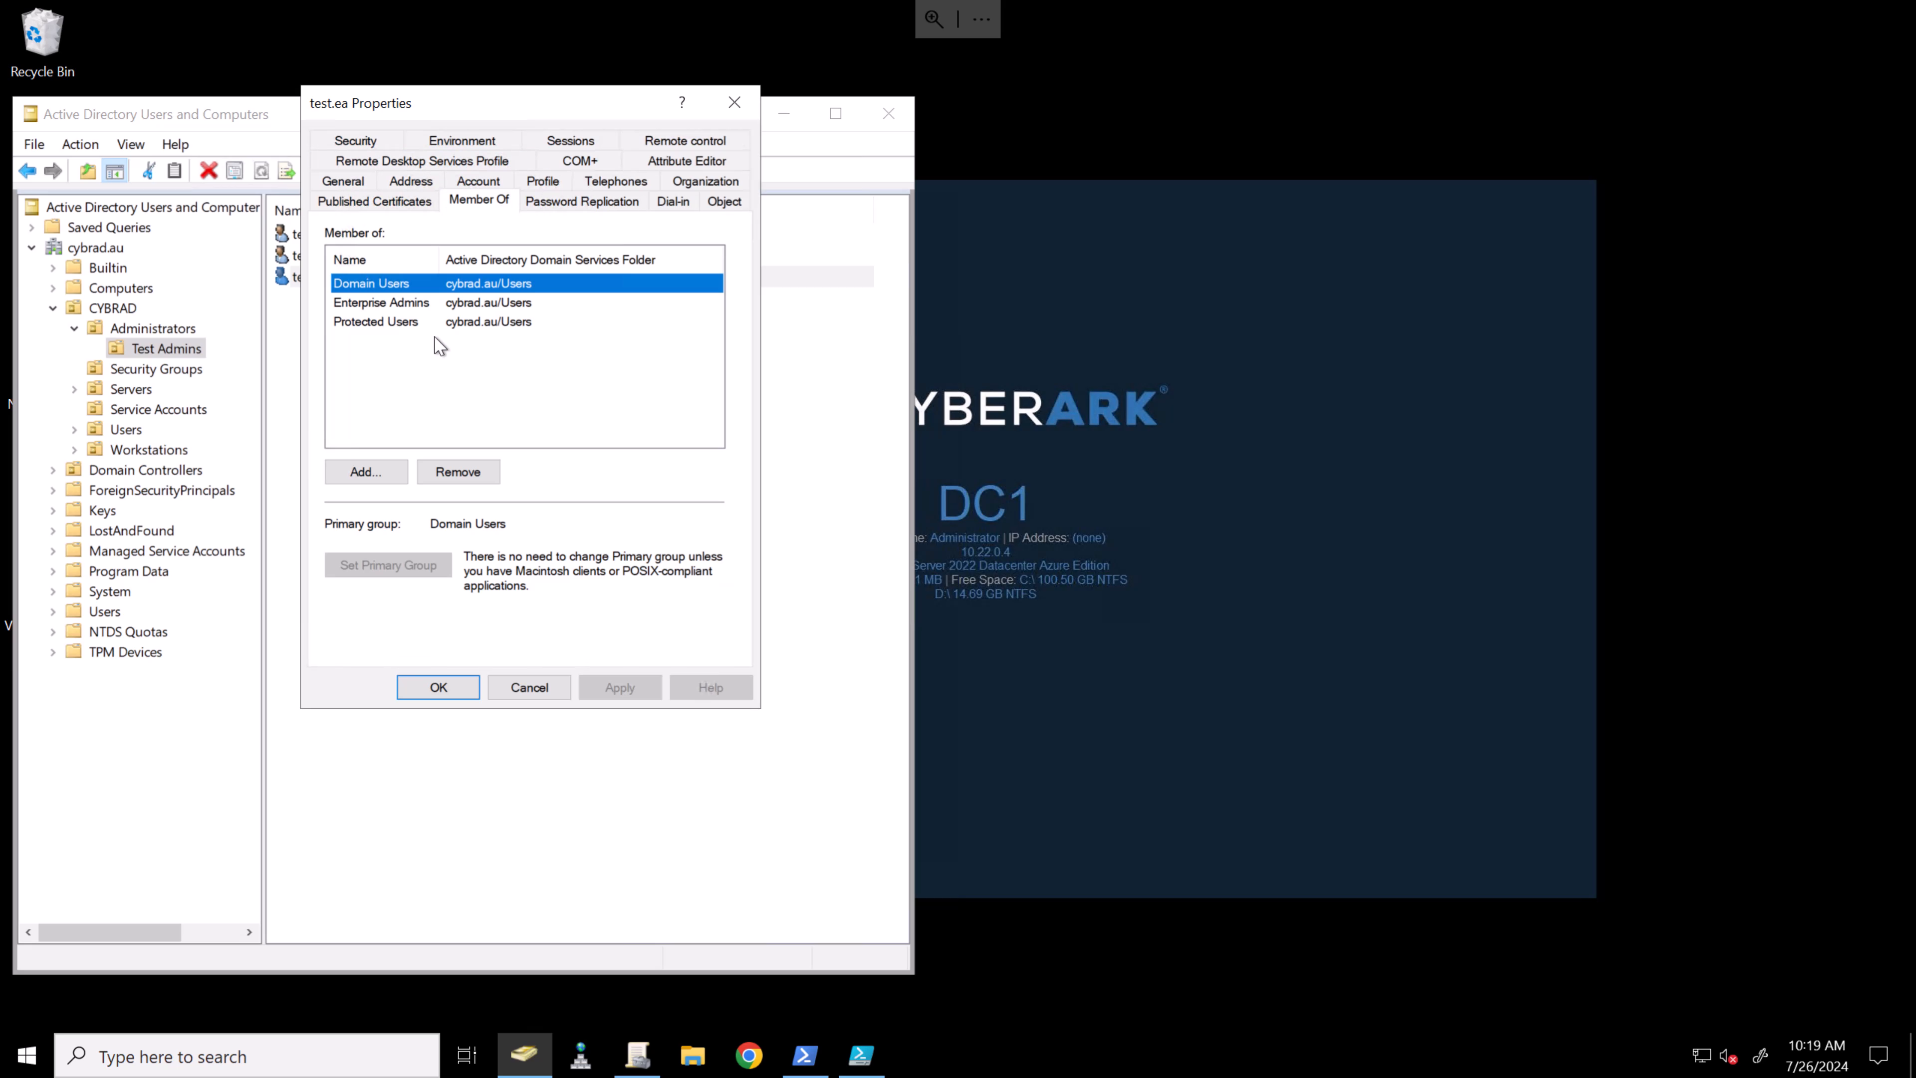
left_click(529, 688)
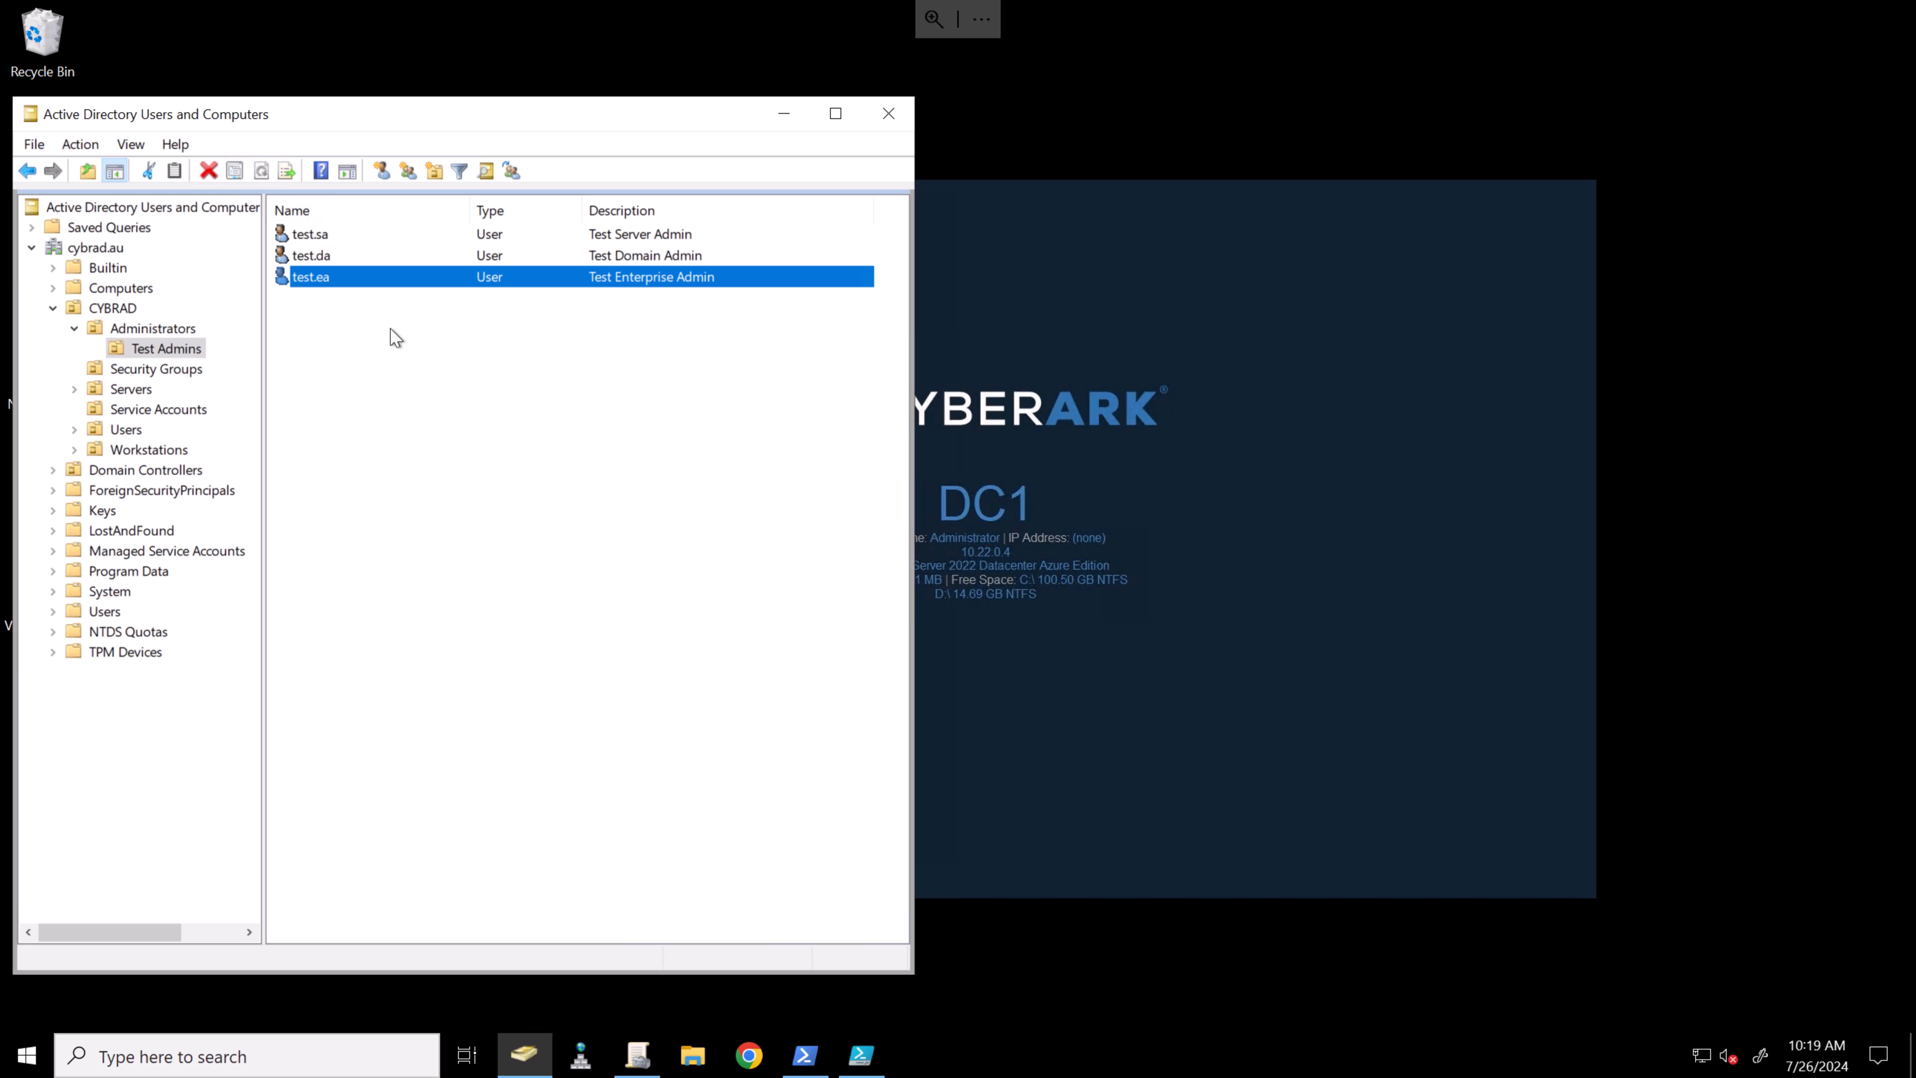
left_click(569, 716)
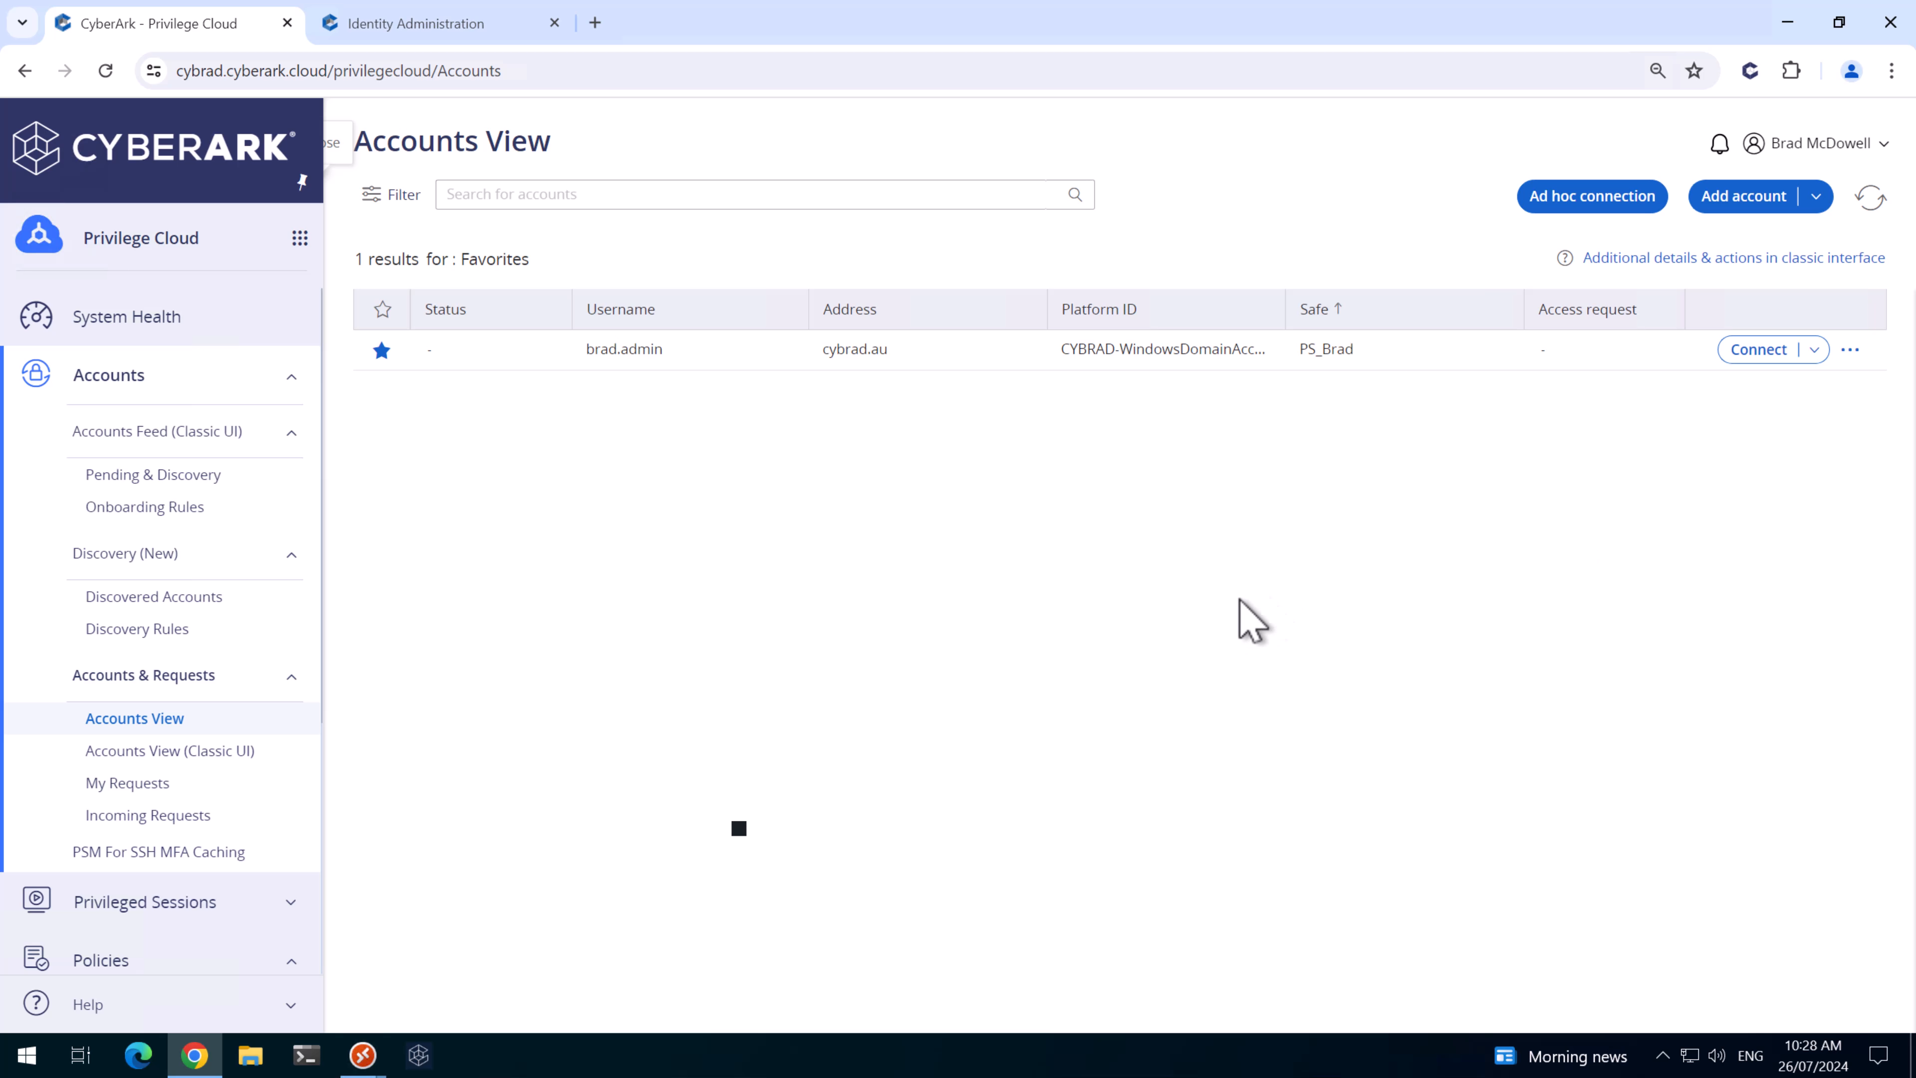
- Create the safe CYBRAD-WIN-DOM-RECON with PROD-CPM, skipping members
scroll(158, 747, "down", 4)
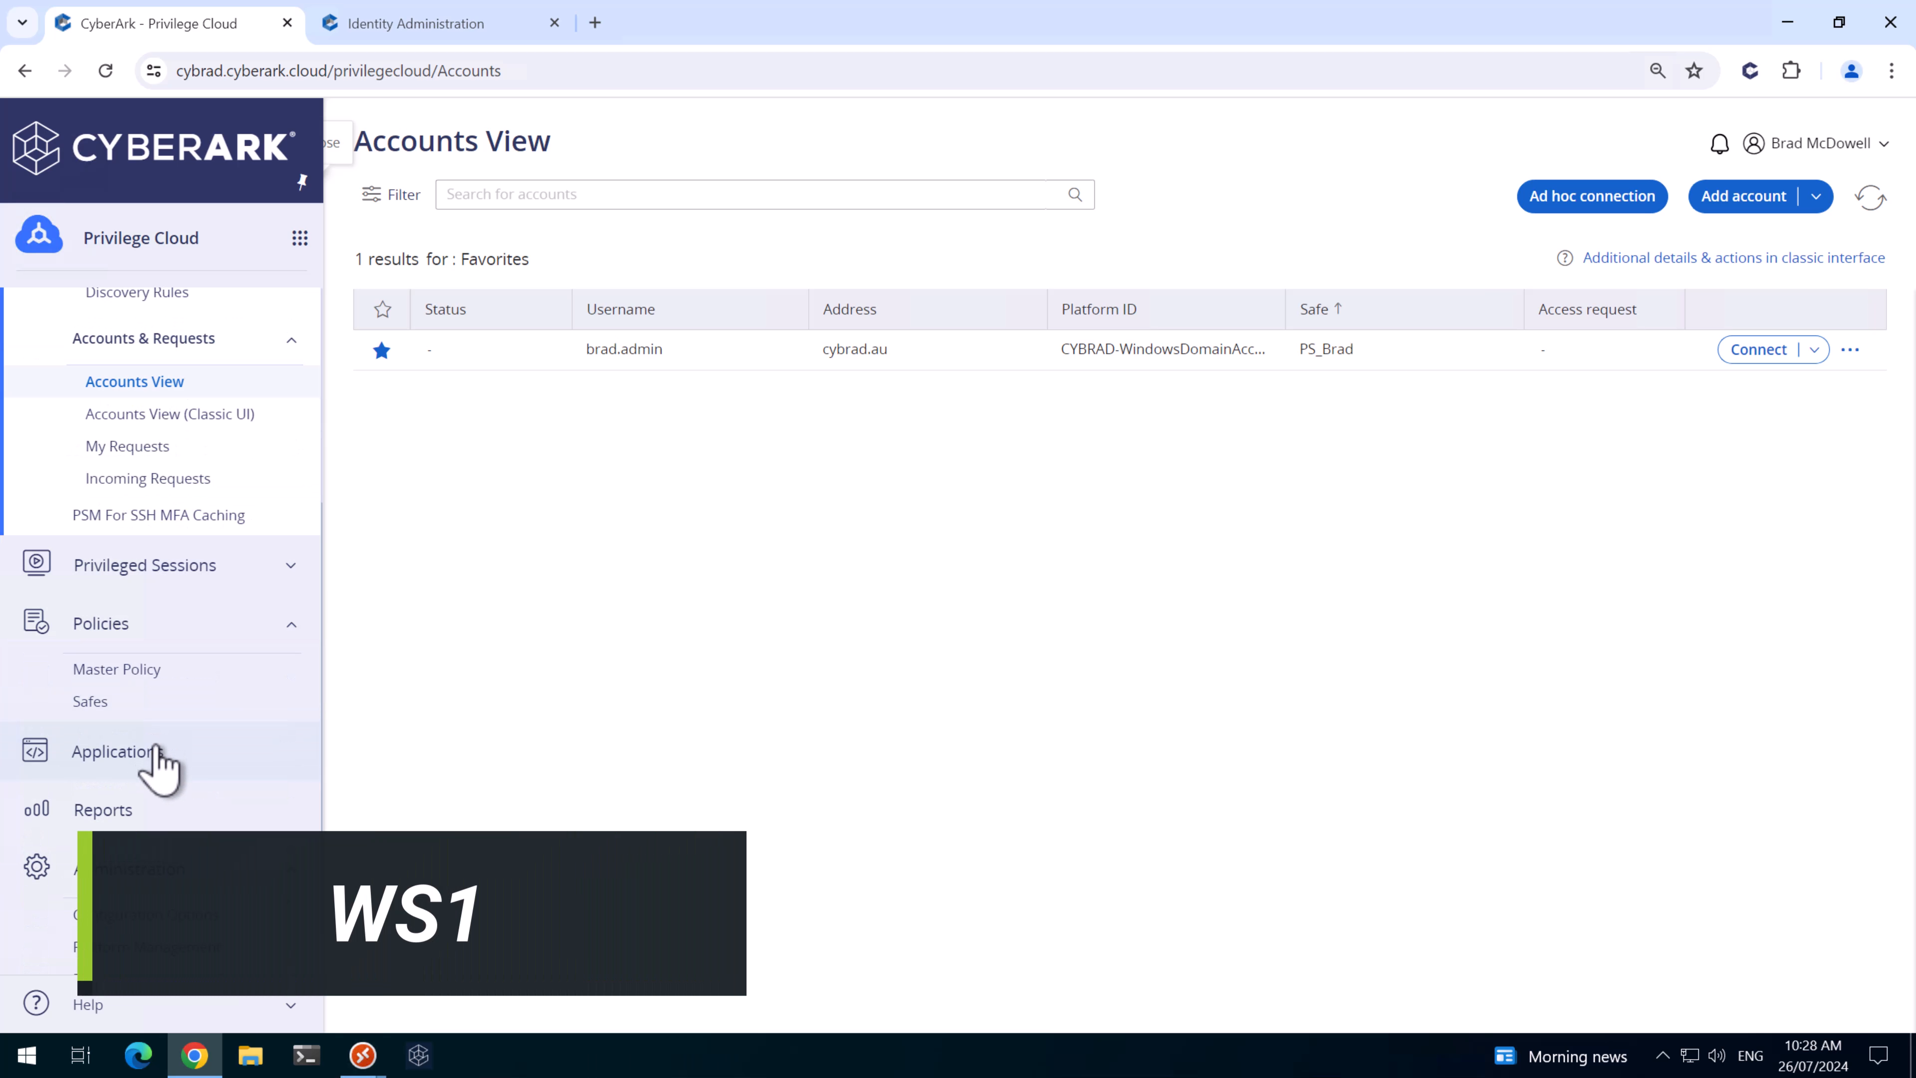
left_click(106, 701)
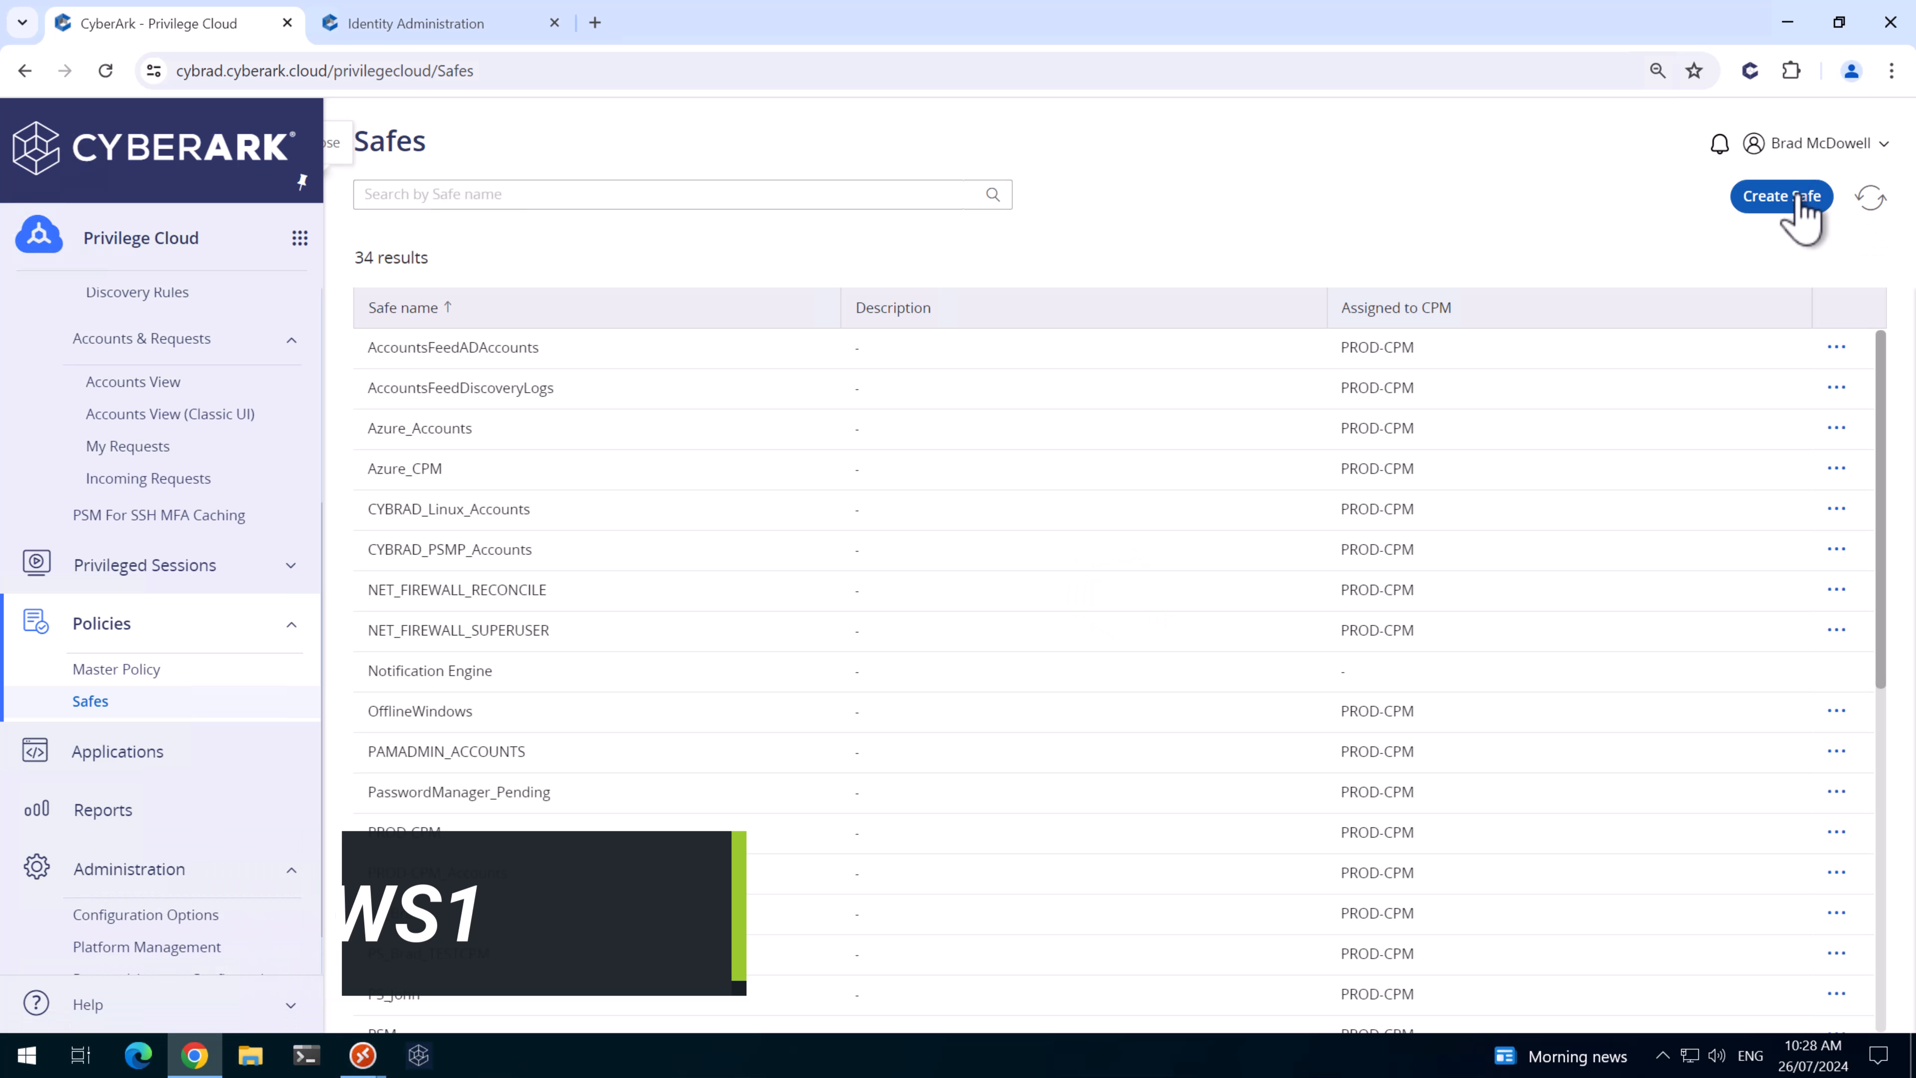
left_click(1797, 197)
left_click(990, 318)
type("CYBRAD-WIN-DOM-RECON")
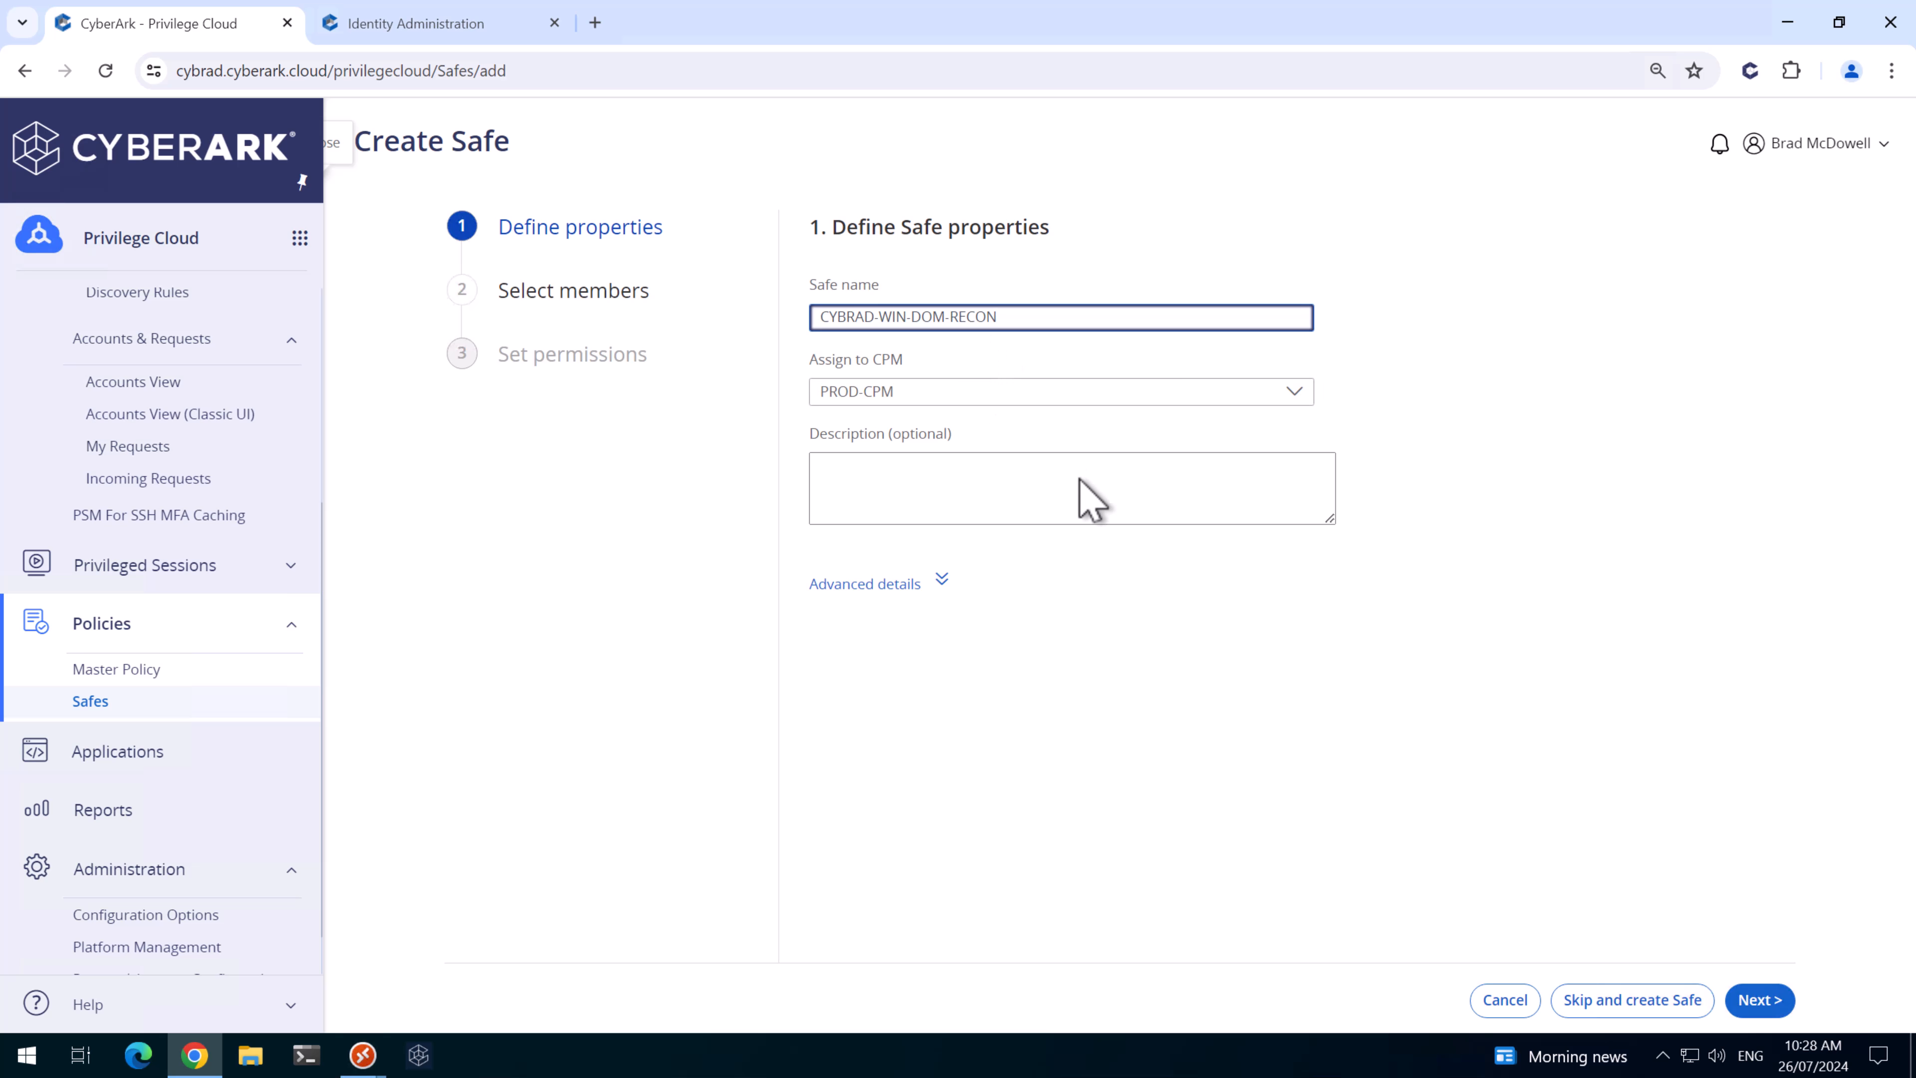
left_click(1665, 1001)
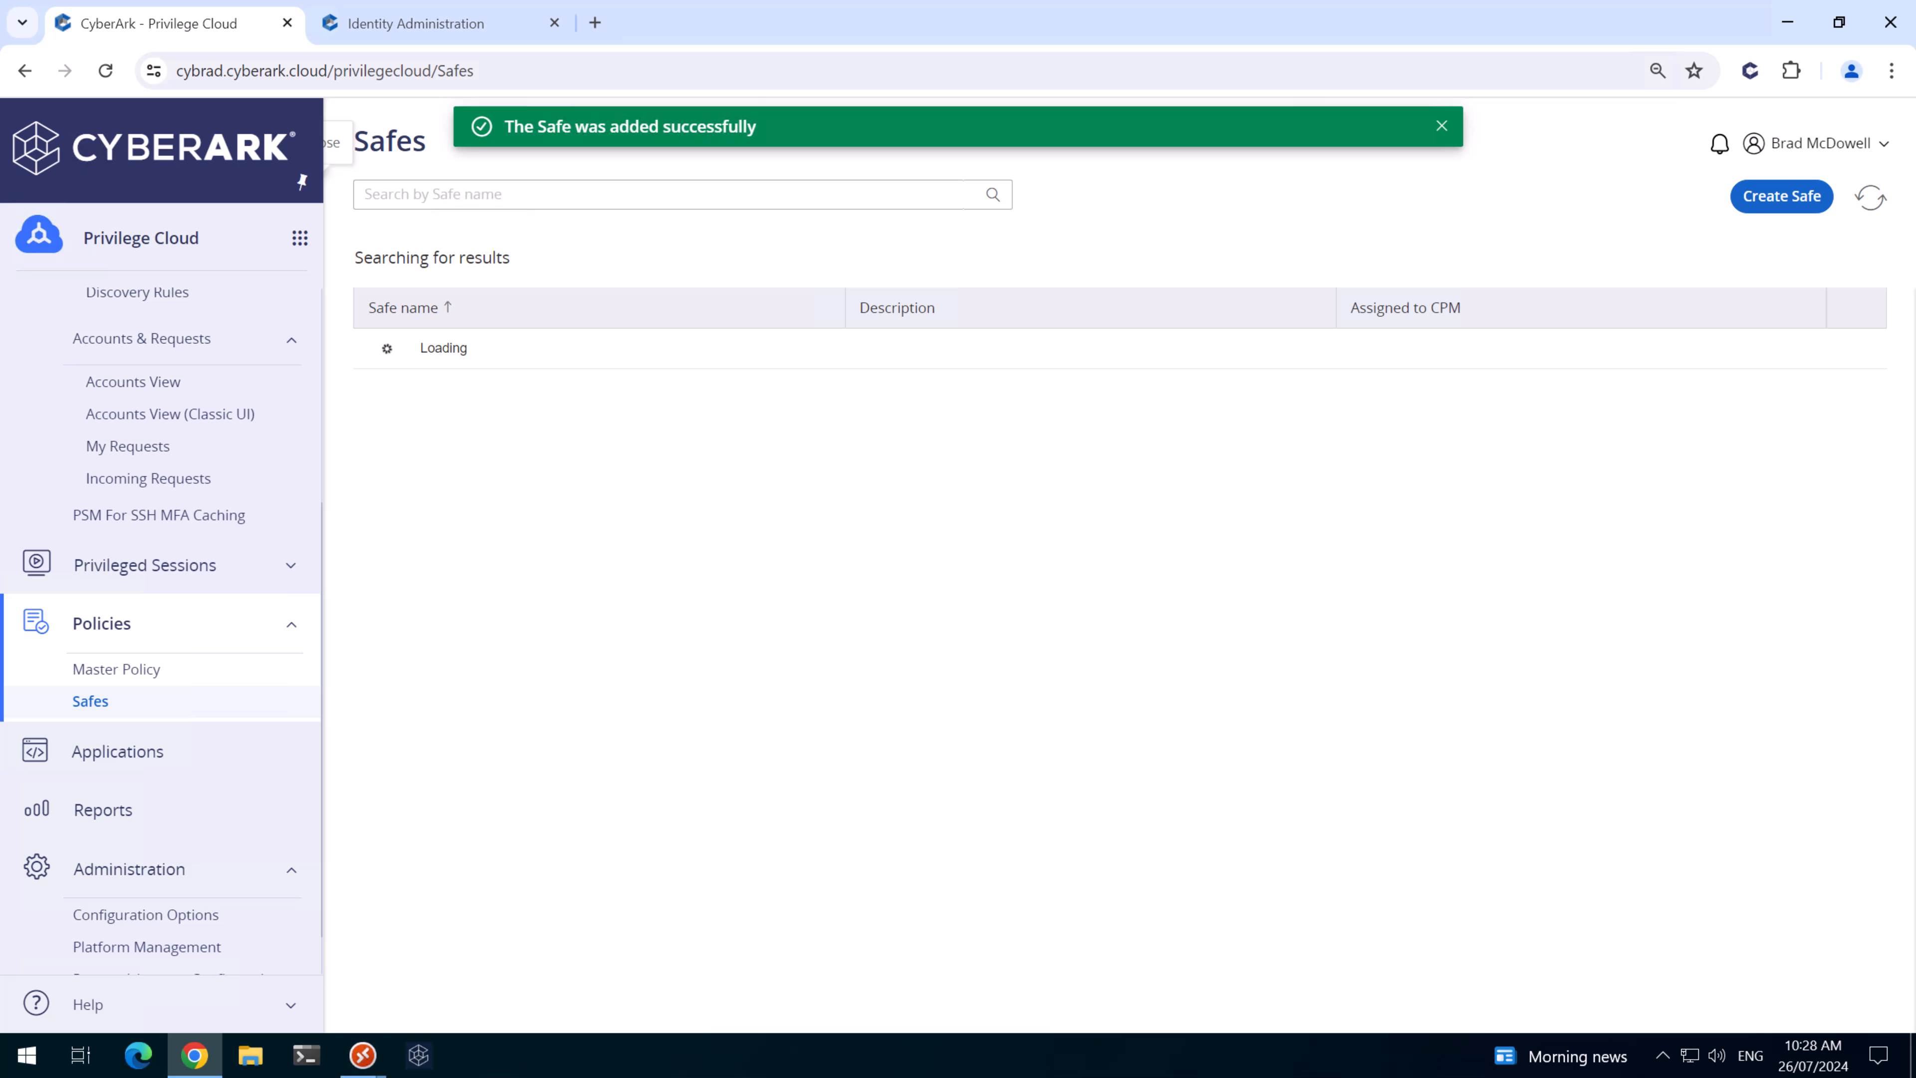
- Create a second safe, CYBRAD-WIN-DOM-TEST, also with PROD-CPM
left_click(1782, 198)
left_click(1131, 319)
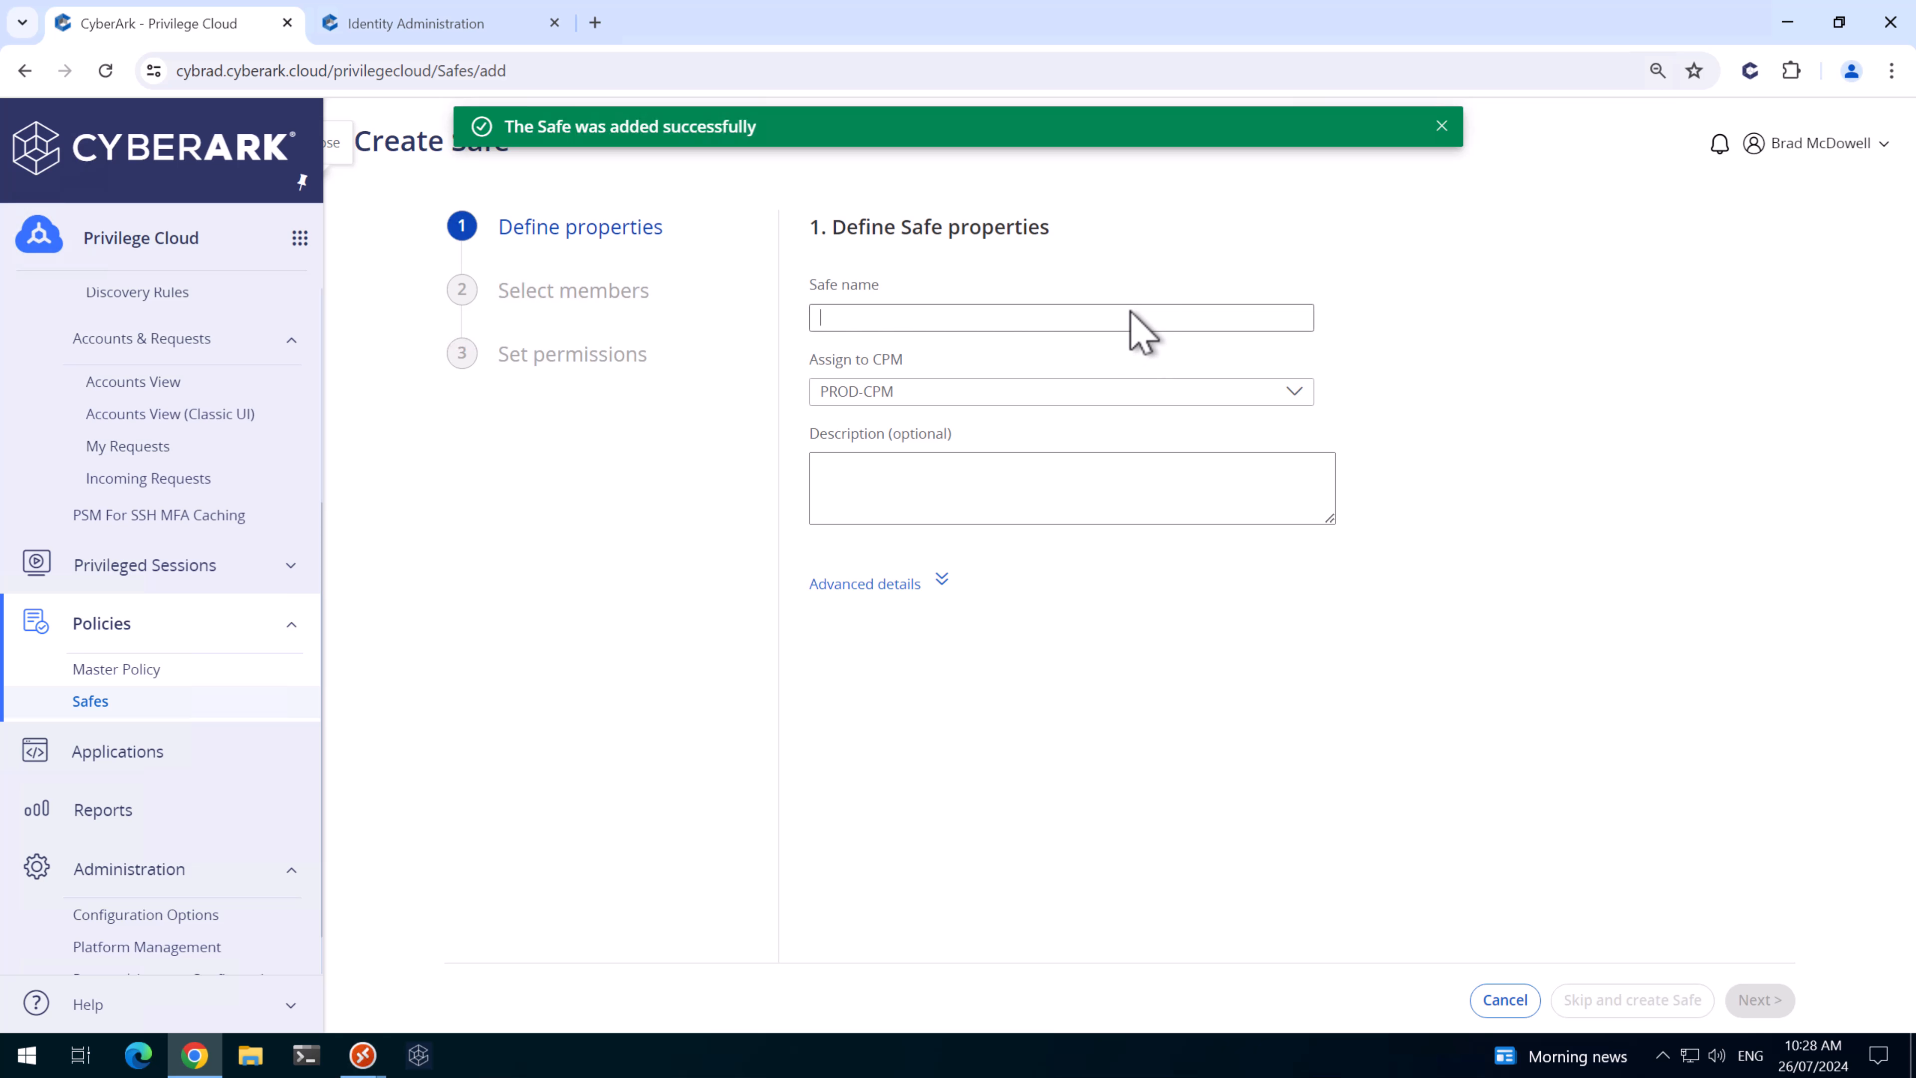
type("CYBRAD-WIN-DOM-TEST")
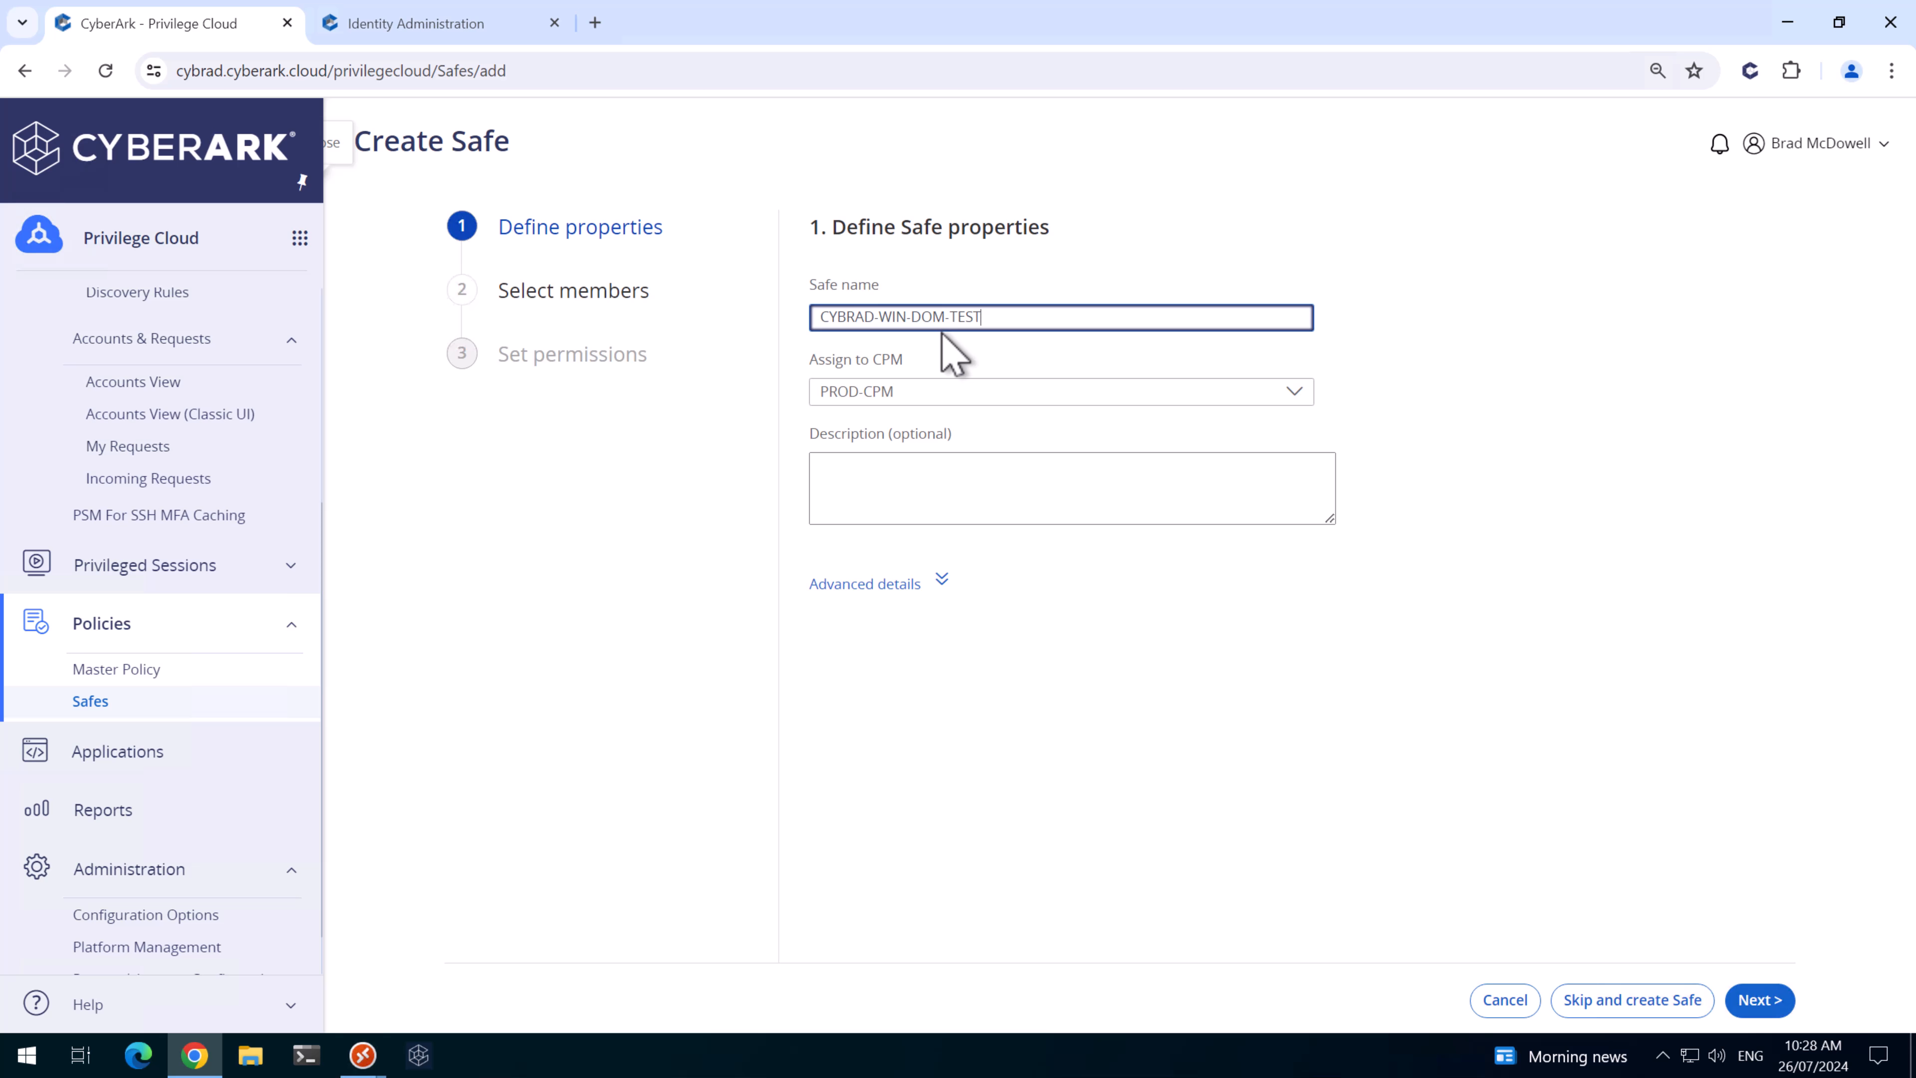
left_click(1638, 1004)
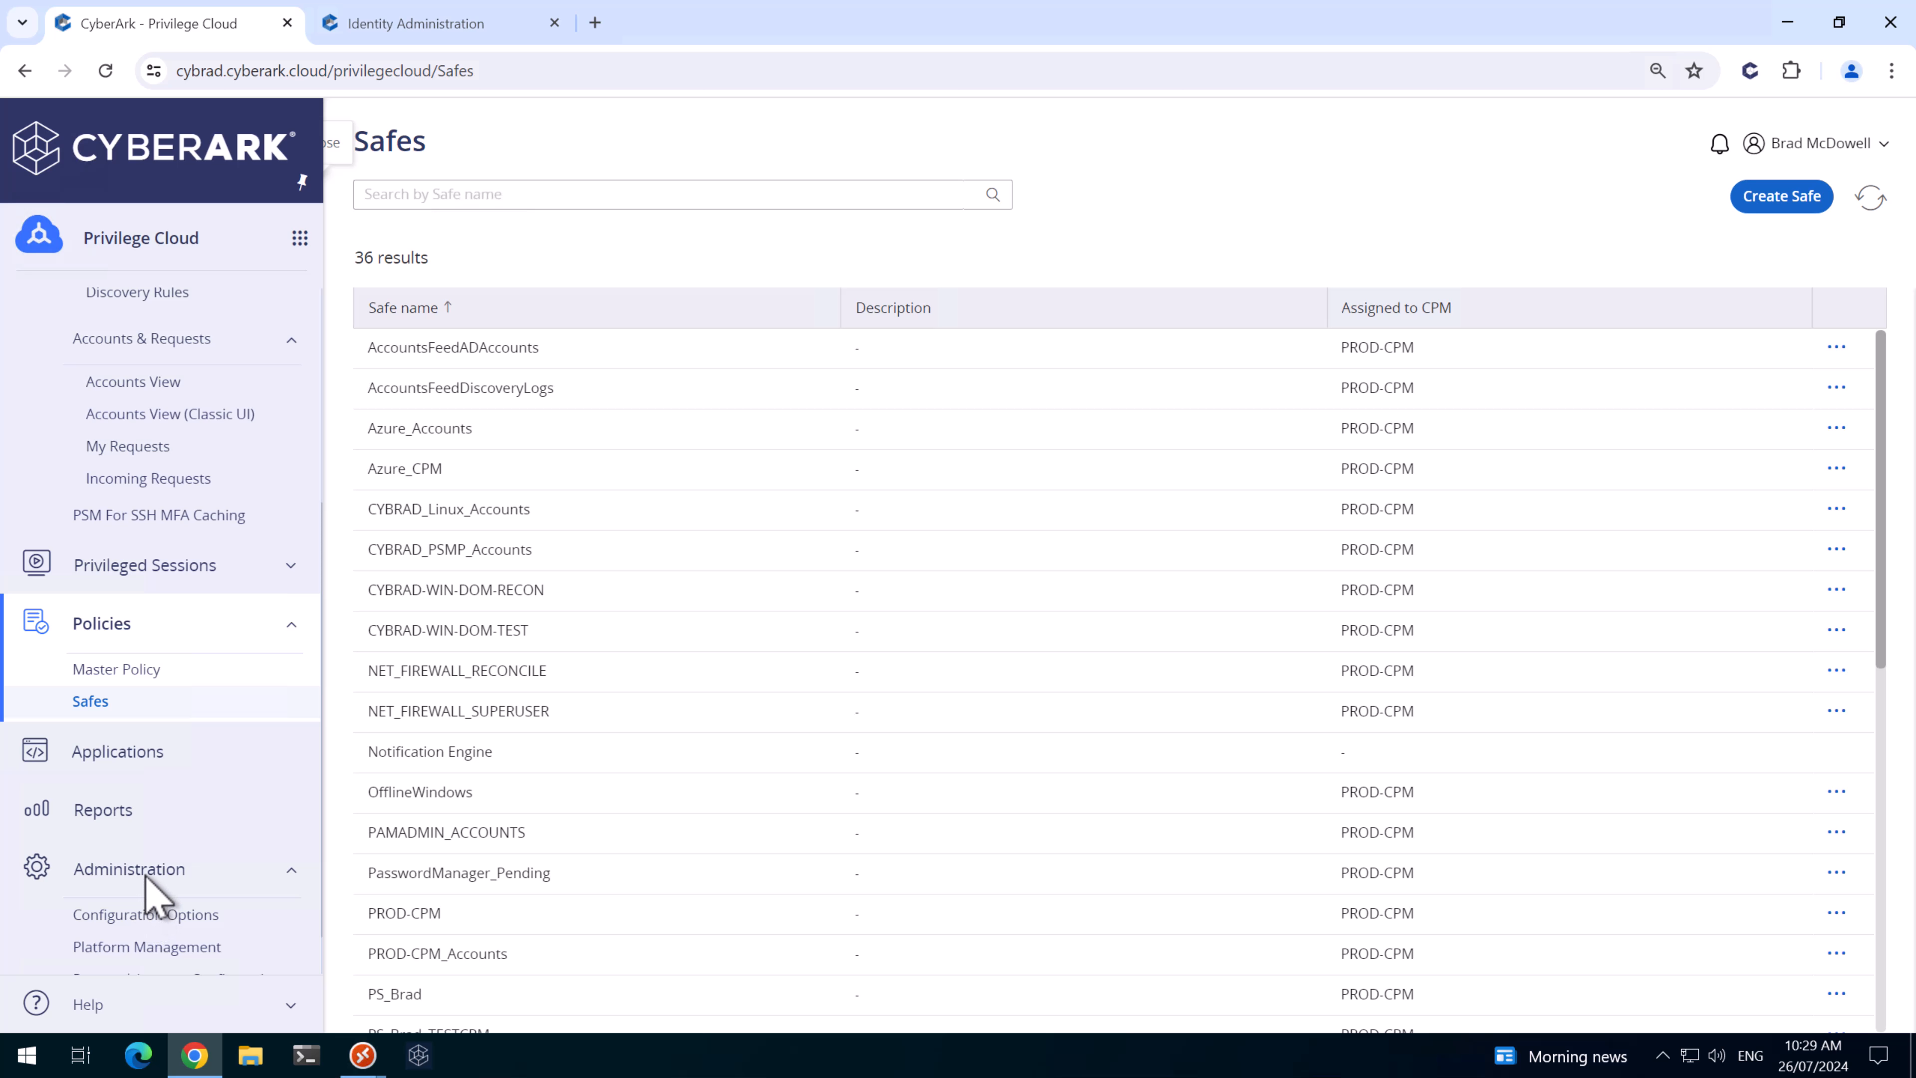
- Duplicate the Windows Domain Account platform as 'CYBRAD - Windows Domain Reconcile'
left_click(147, 948)
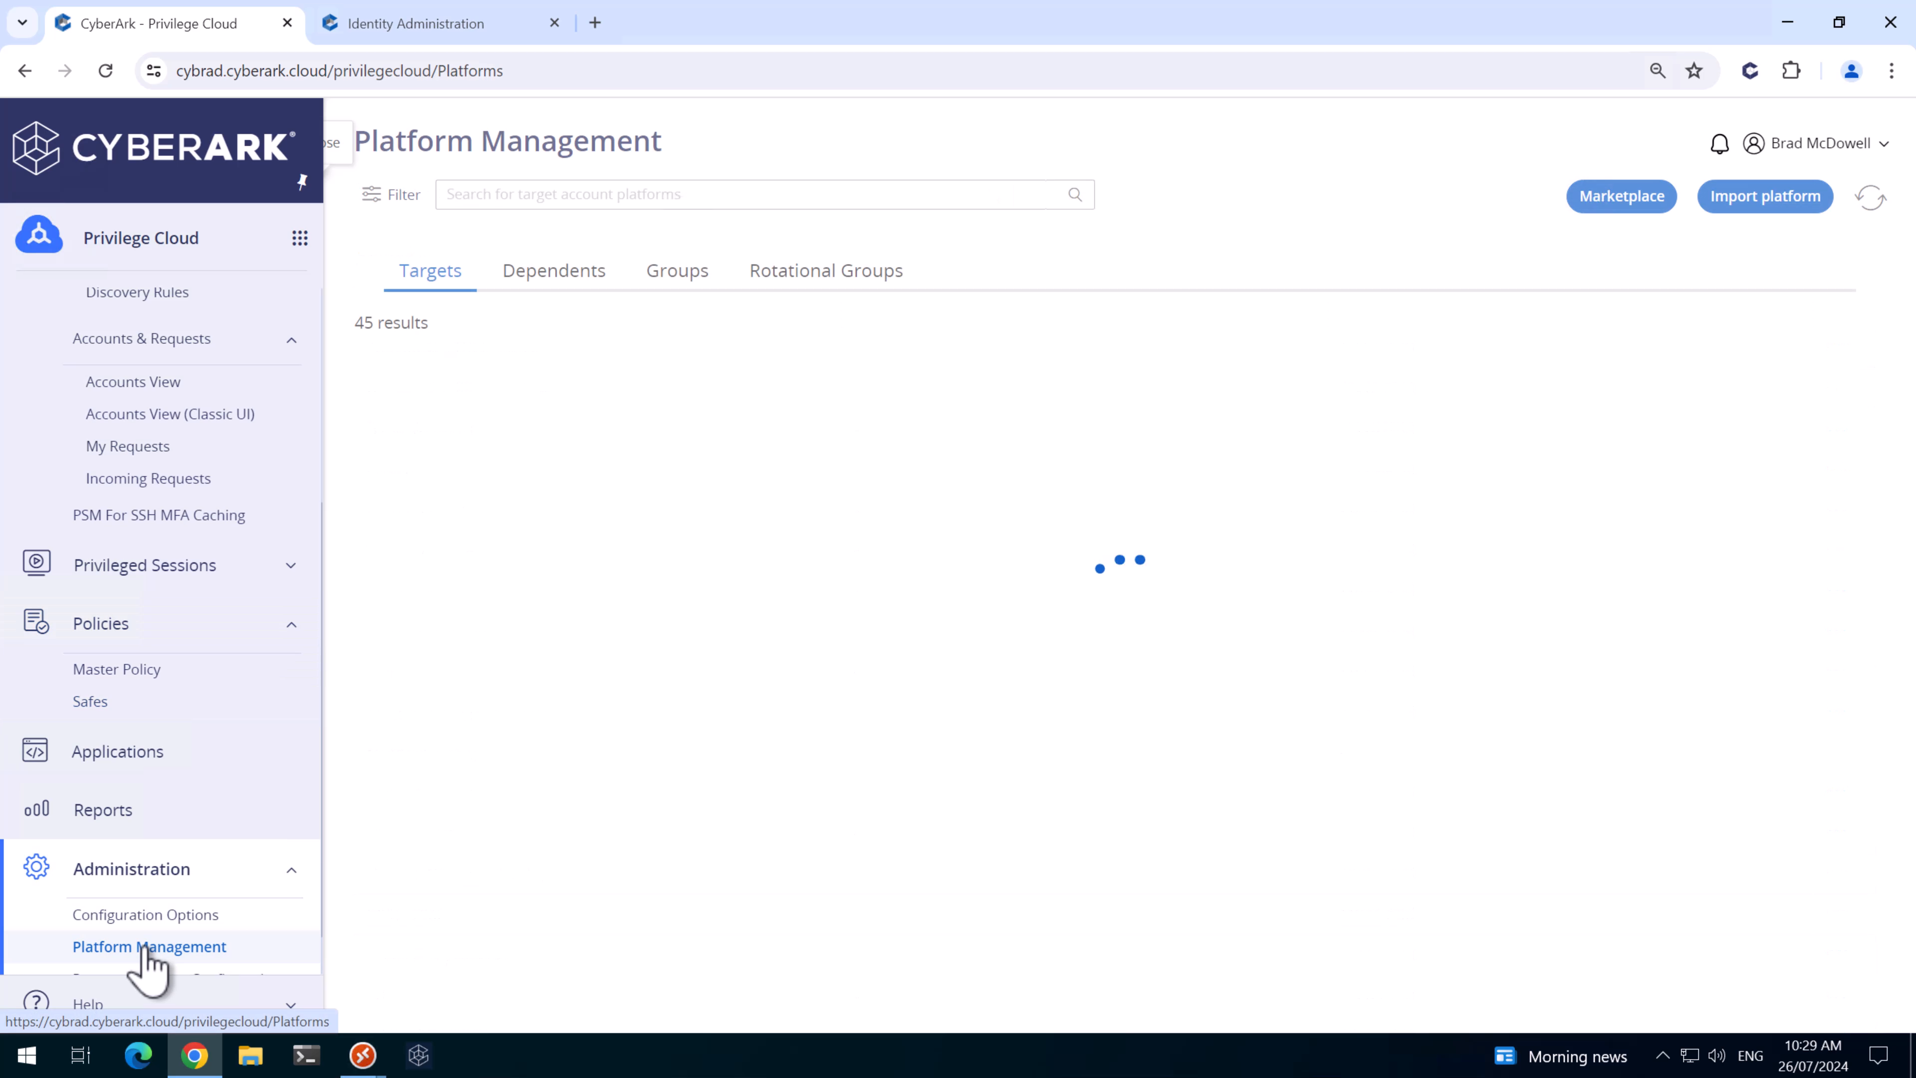
left_click(473, 455)
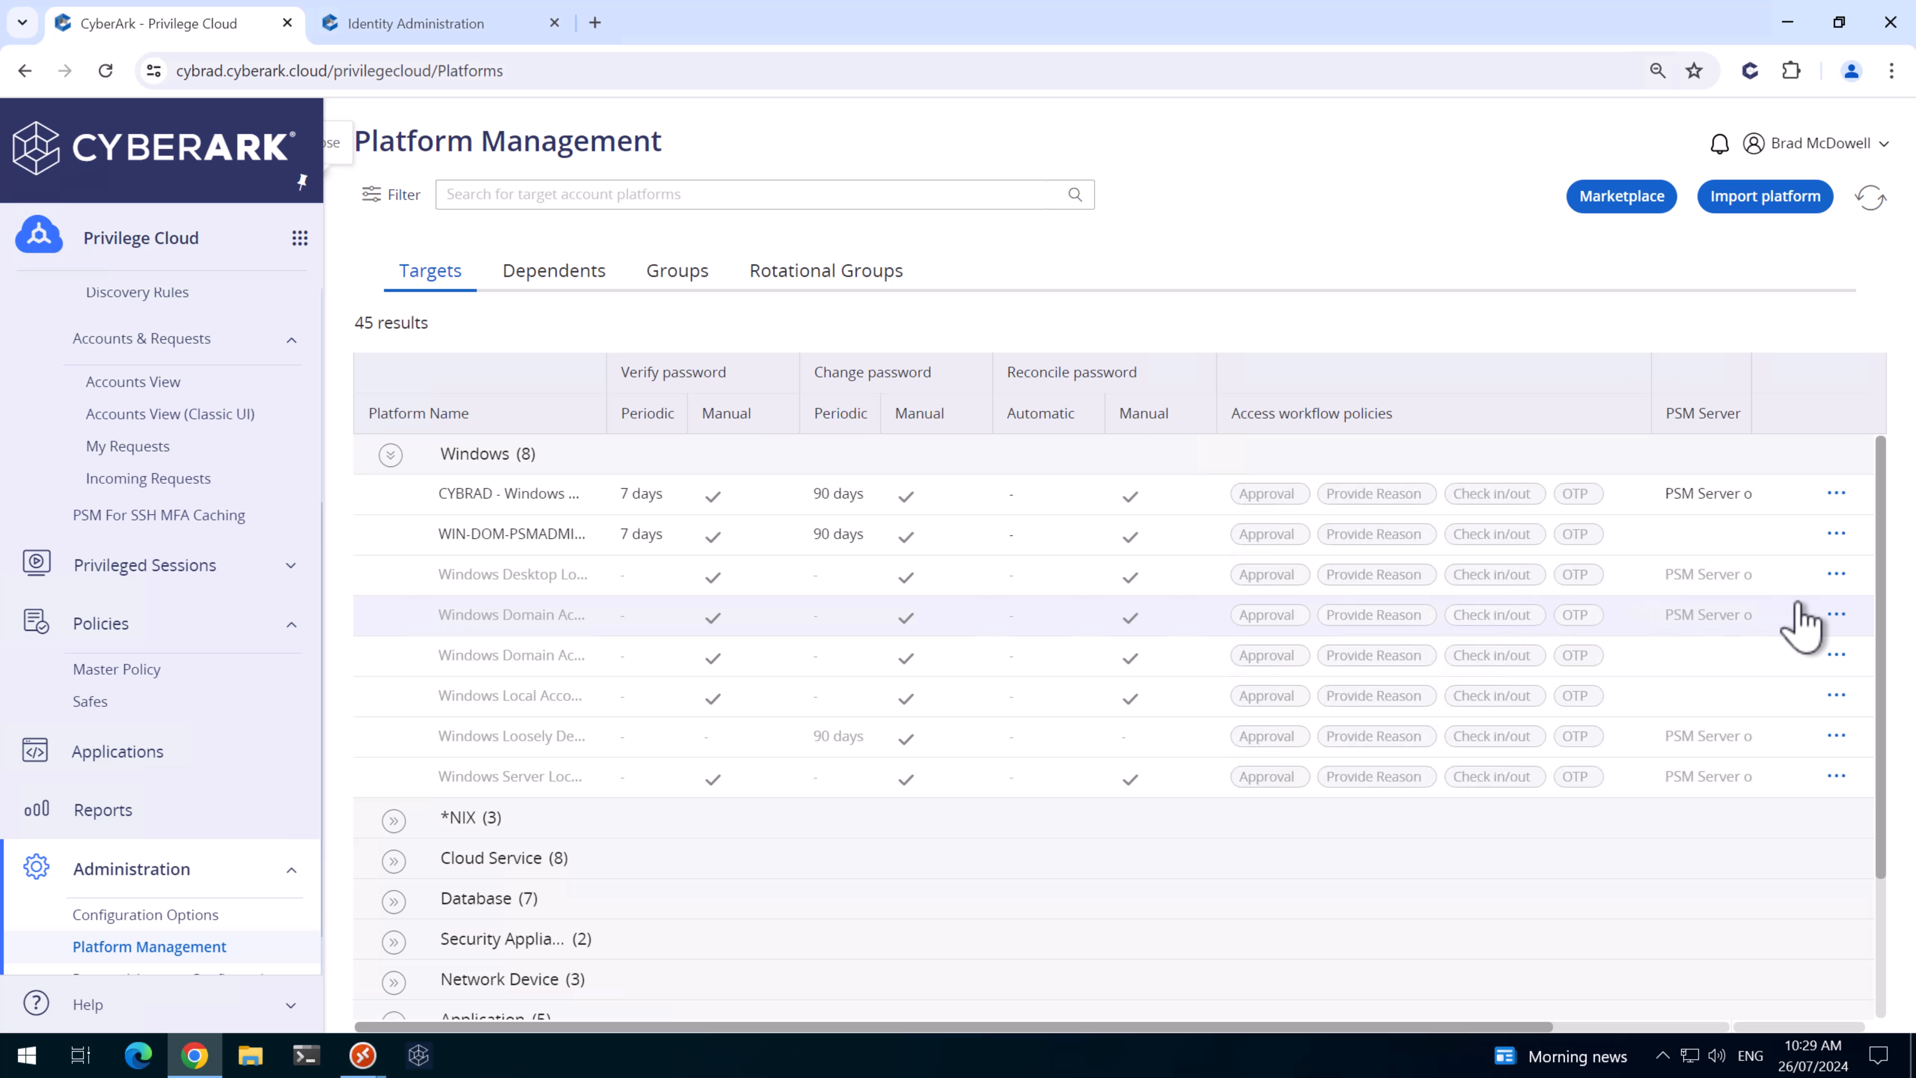
left_click(1836, 614)
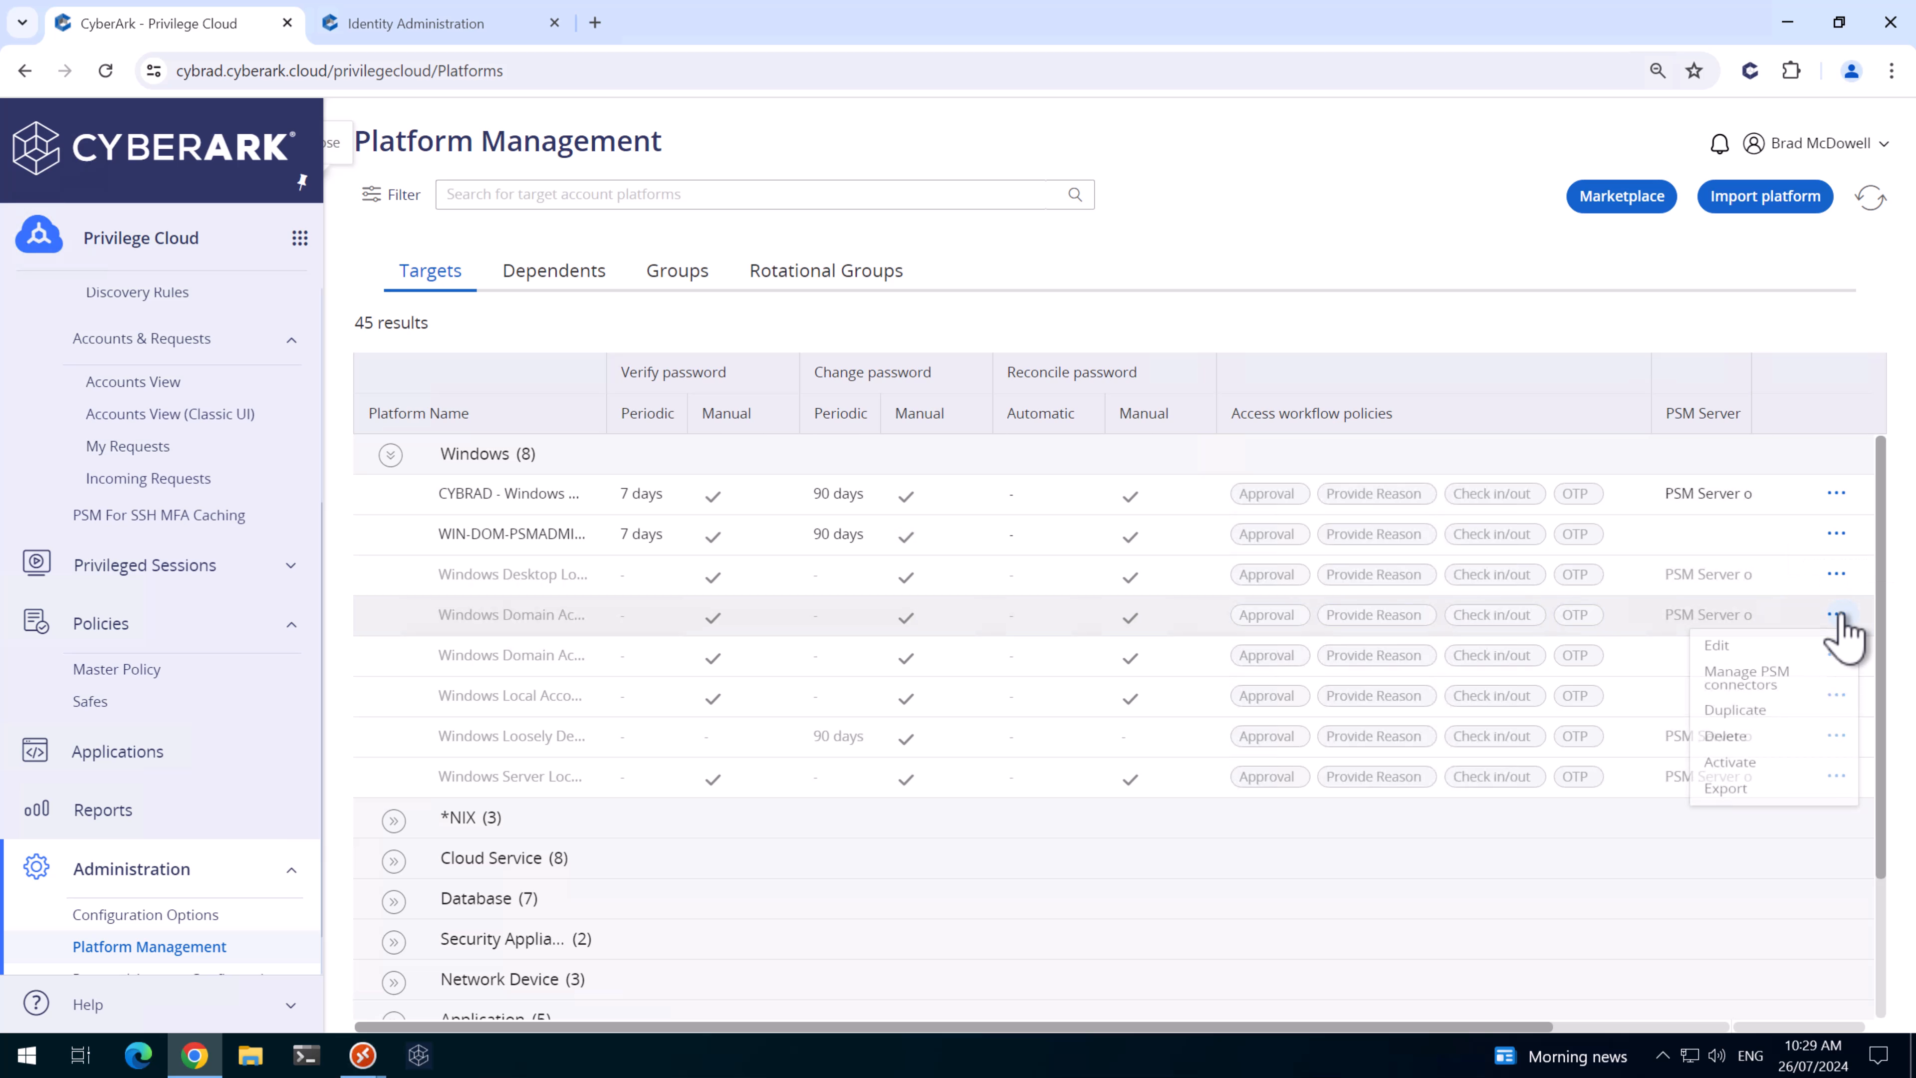
left_click(1749, 717)
left_click(1080, 515)
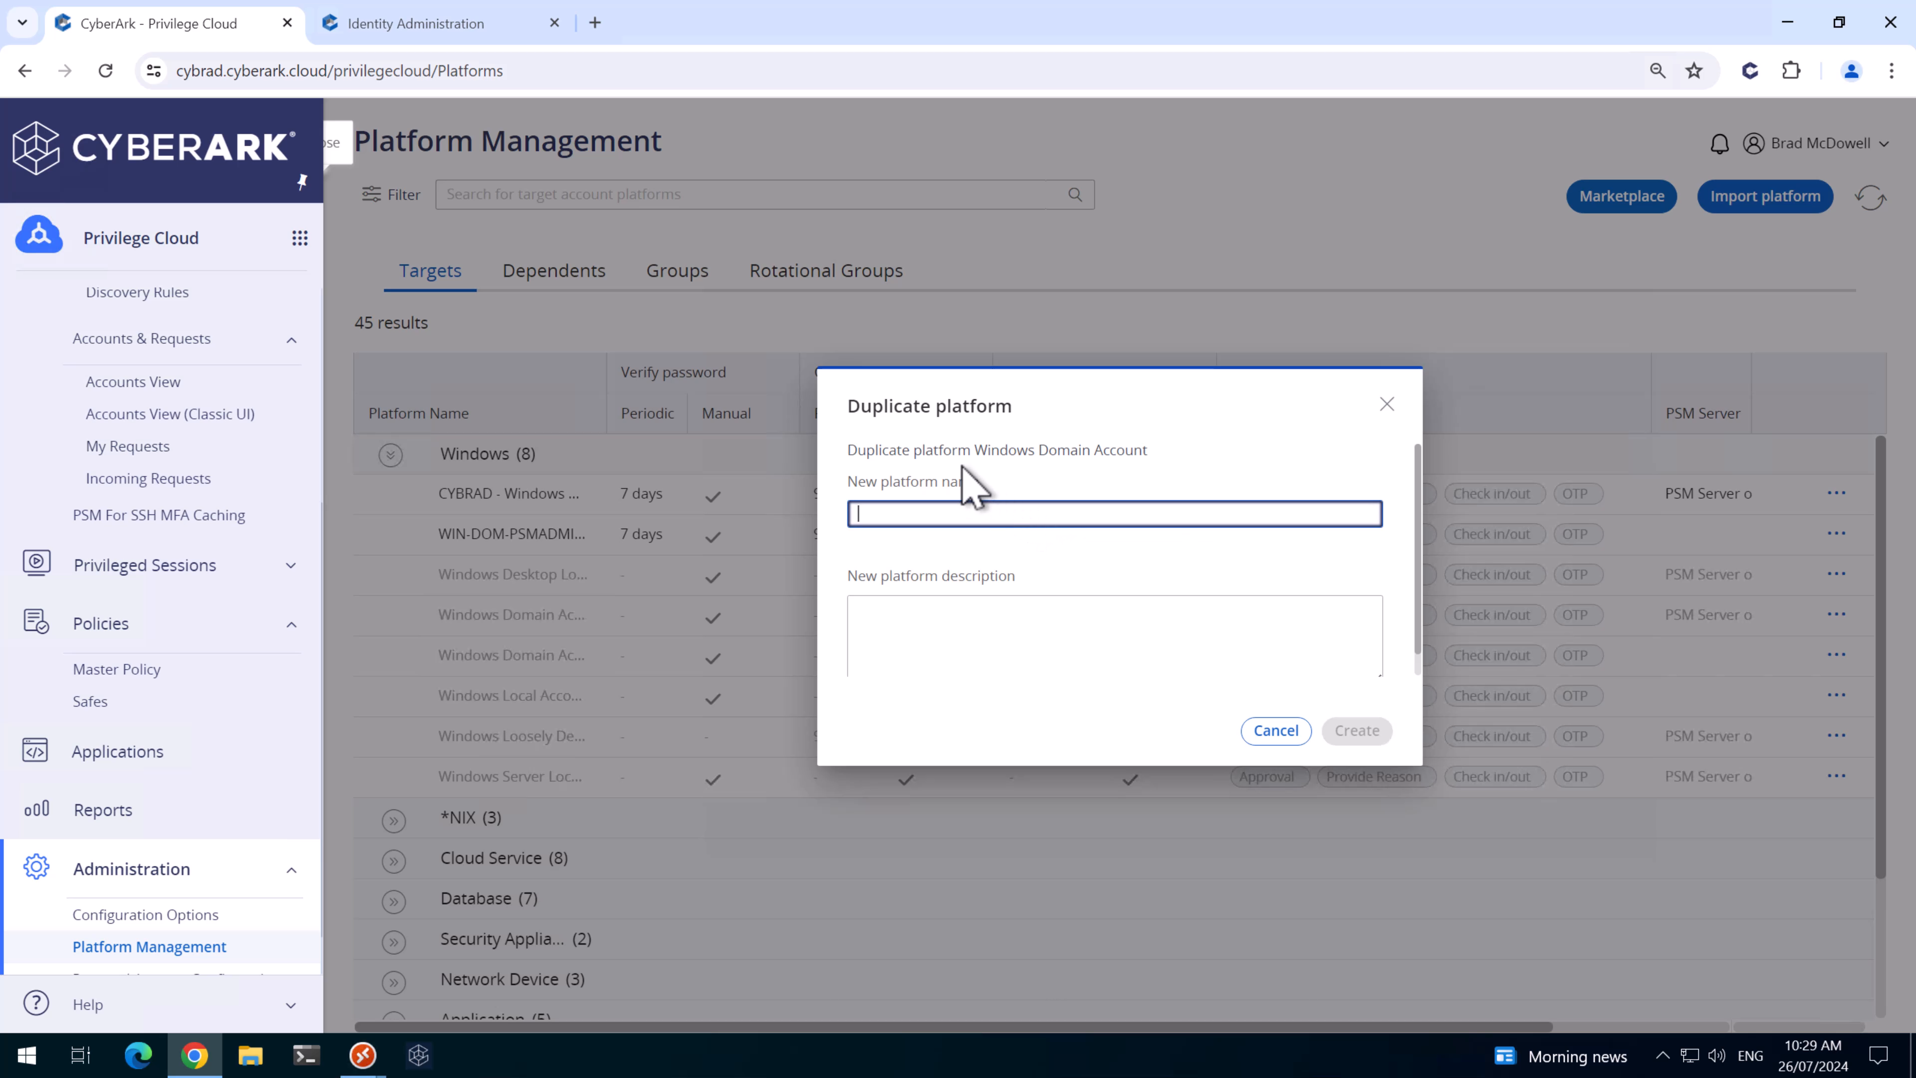
left_click(981, 450)
left_click(966, 515)
type("CYBRAD - Windows Domain Reconcile")
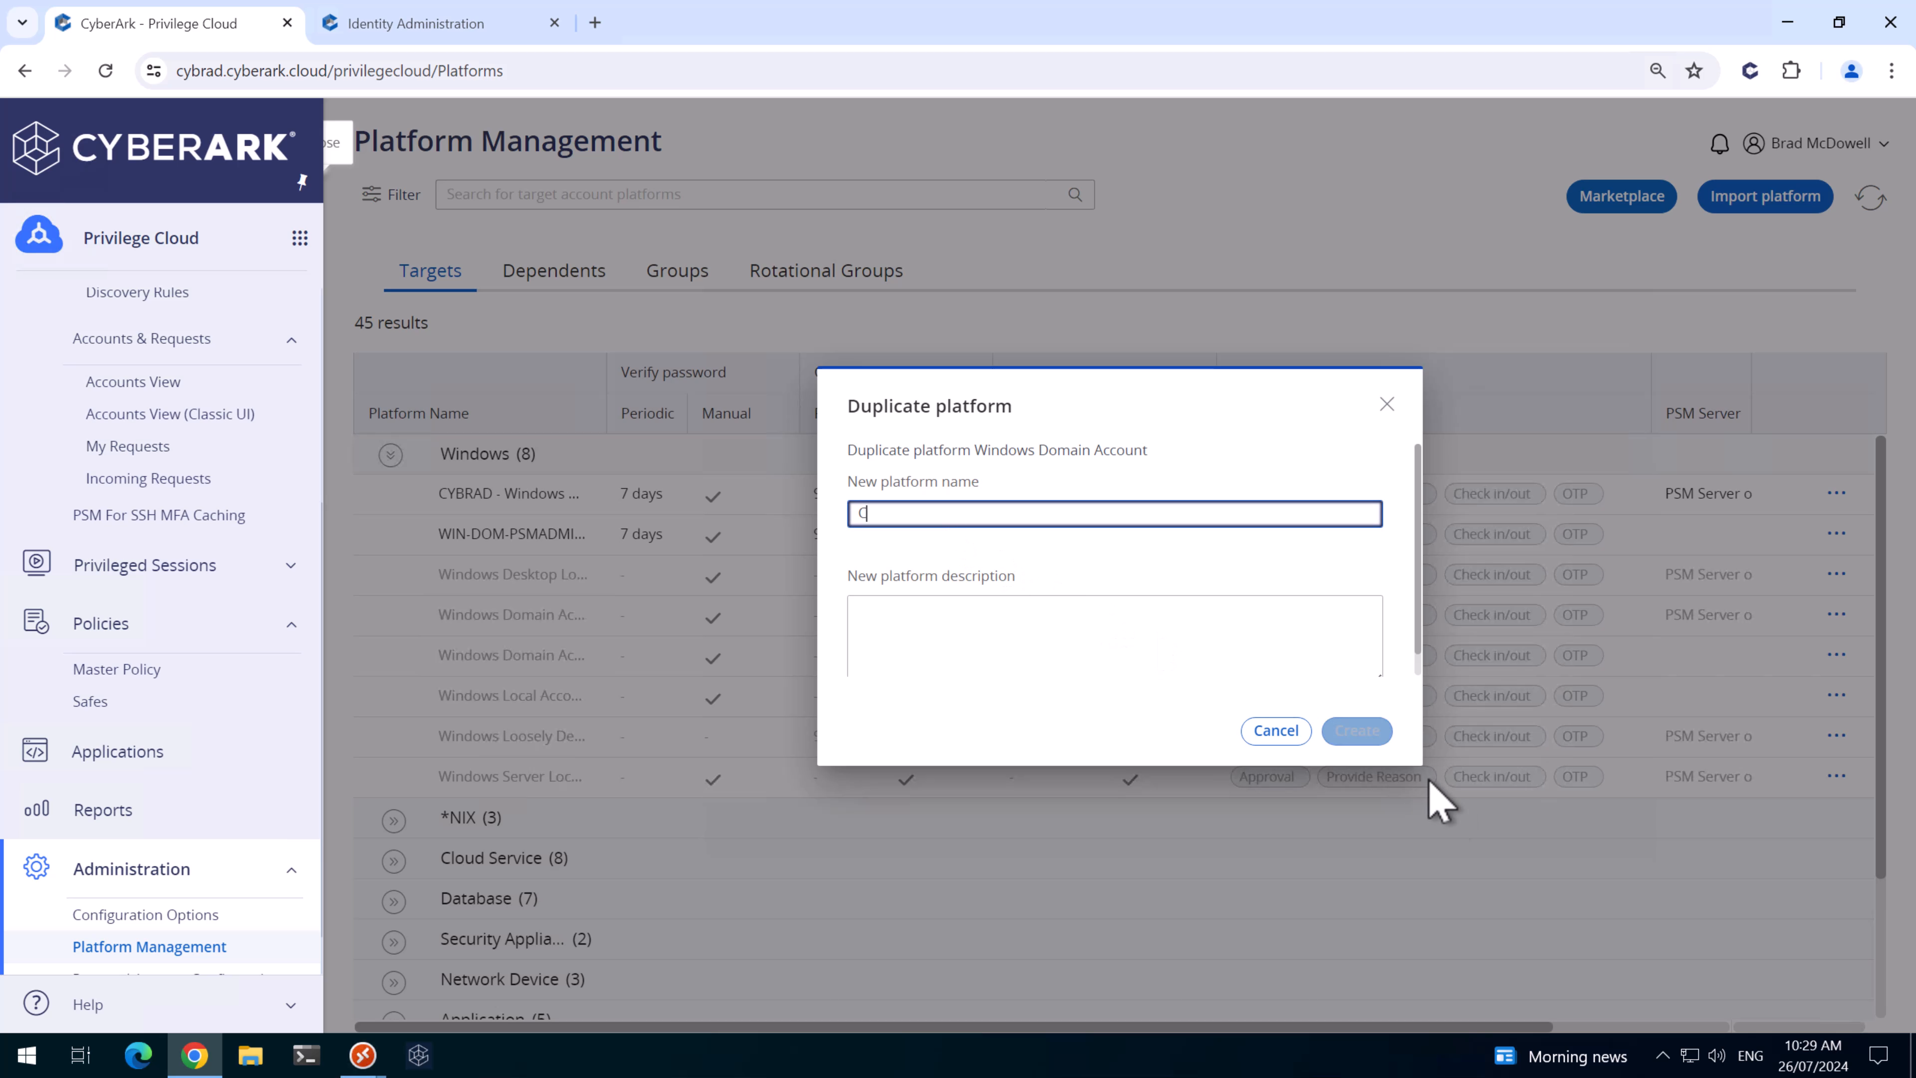
left_click(1356, 731)
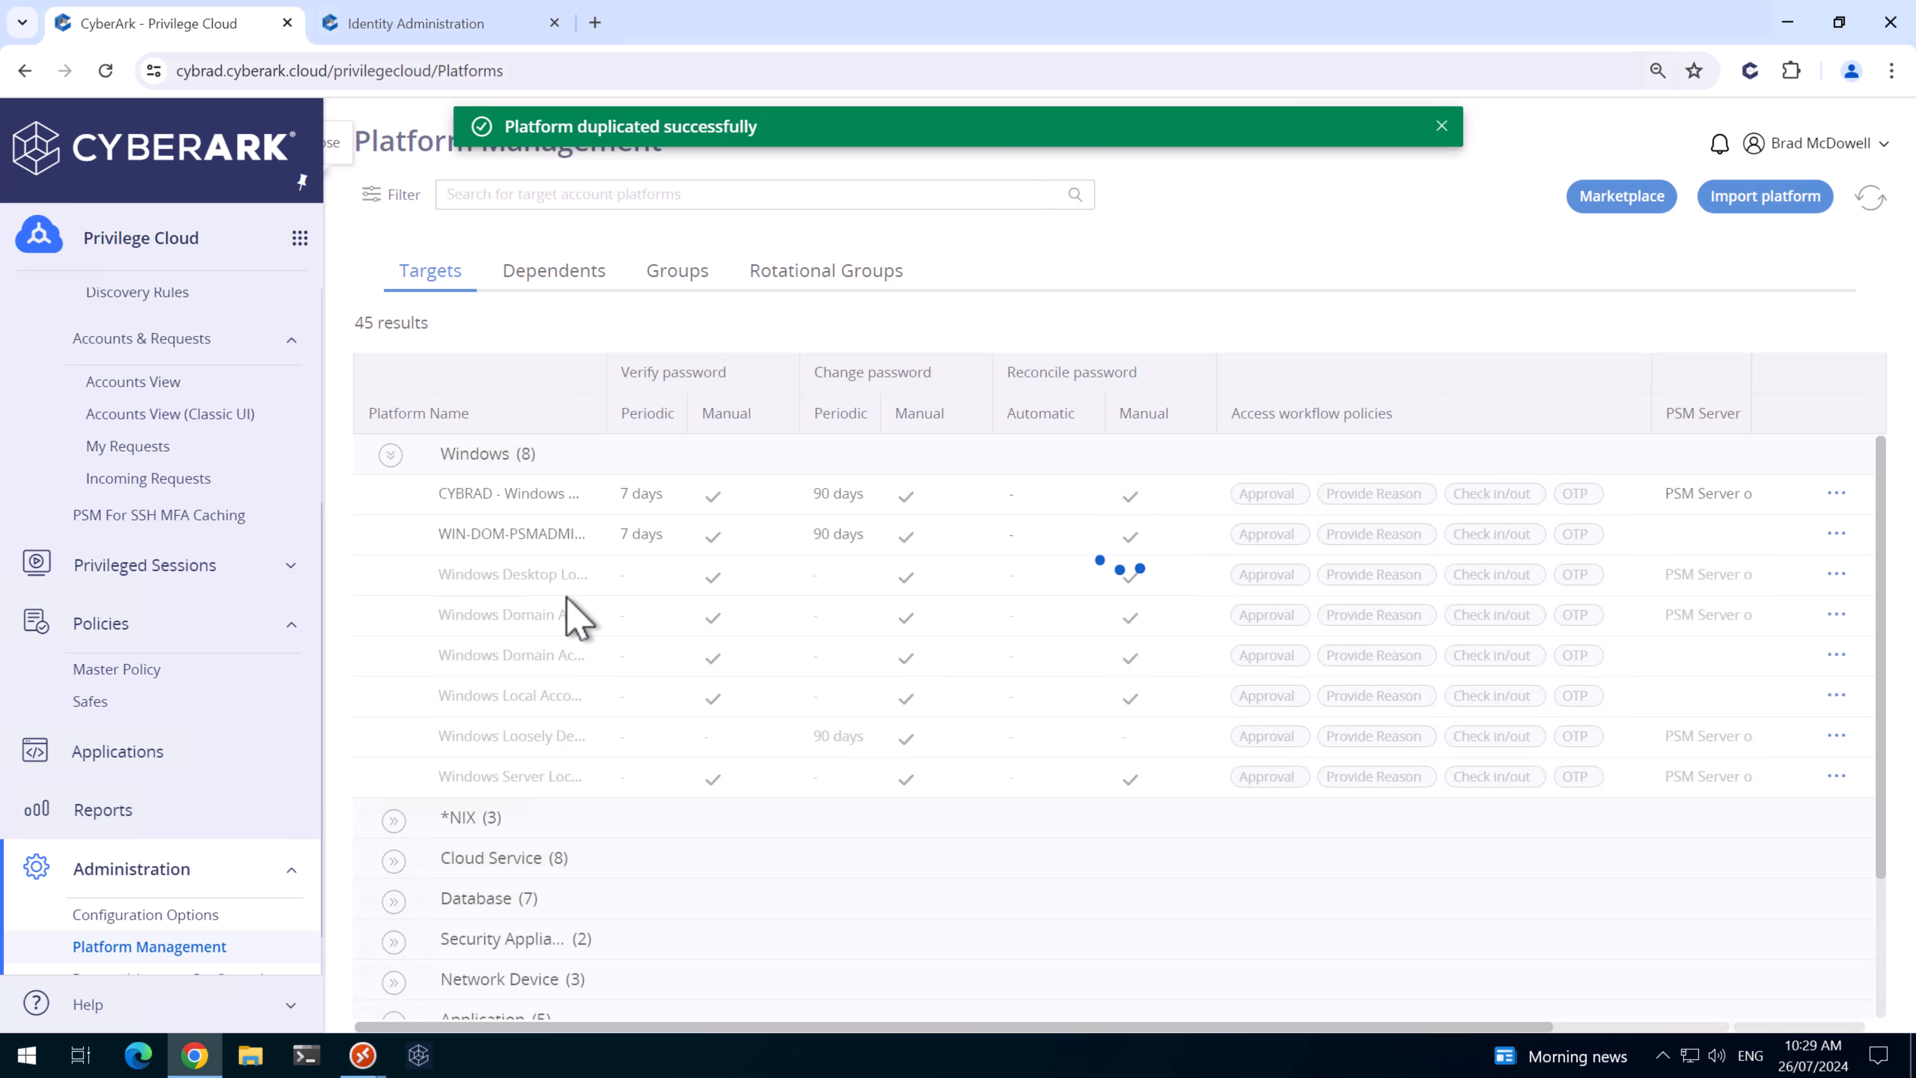
- Activate the CYBRAD - Windows Domain Reconcile platform
left_click(1836, 574)
left_click(1733, 733)
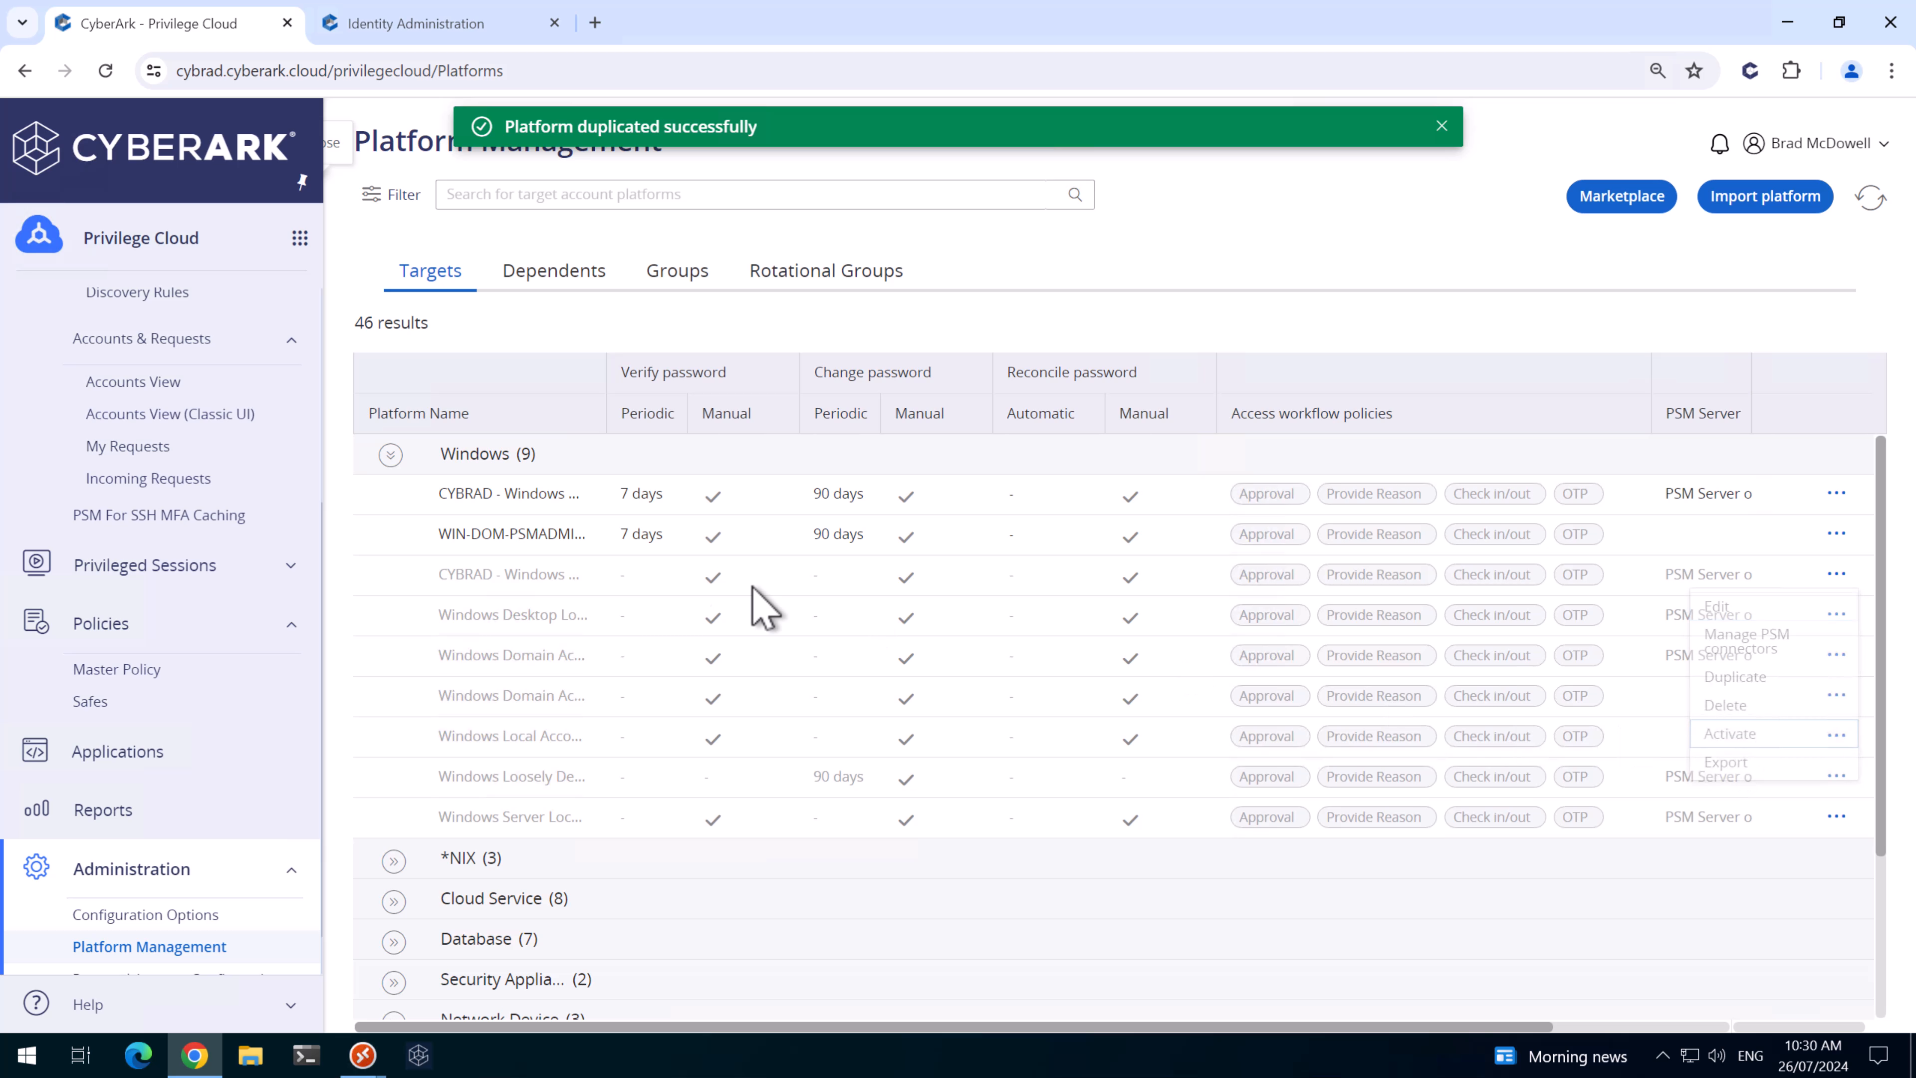
left_click(1177, 661)
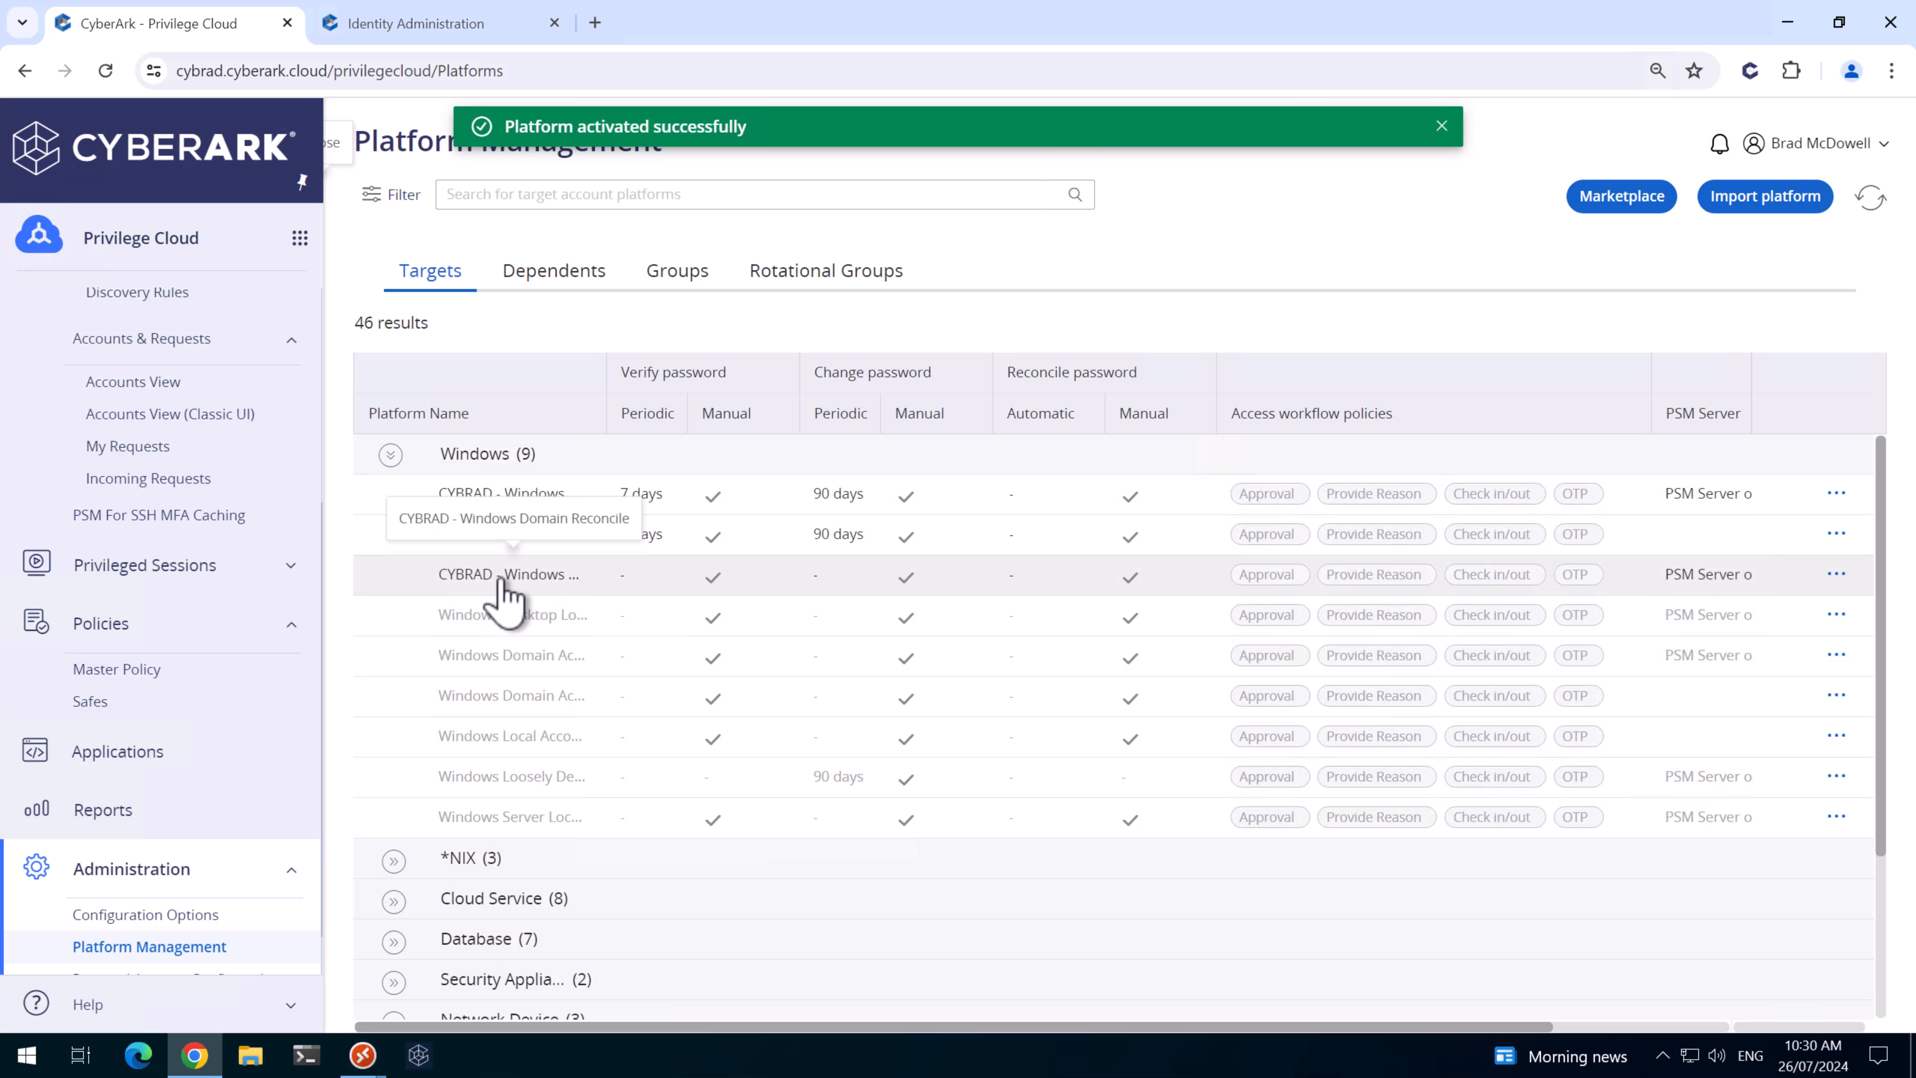
left_click(1836, 576)
left_click(1720, 606)
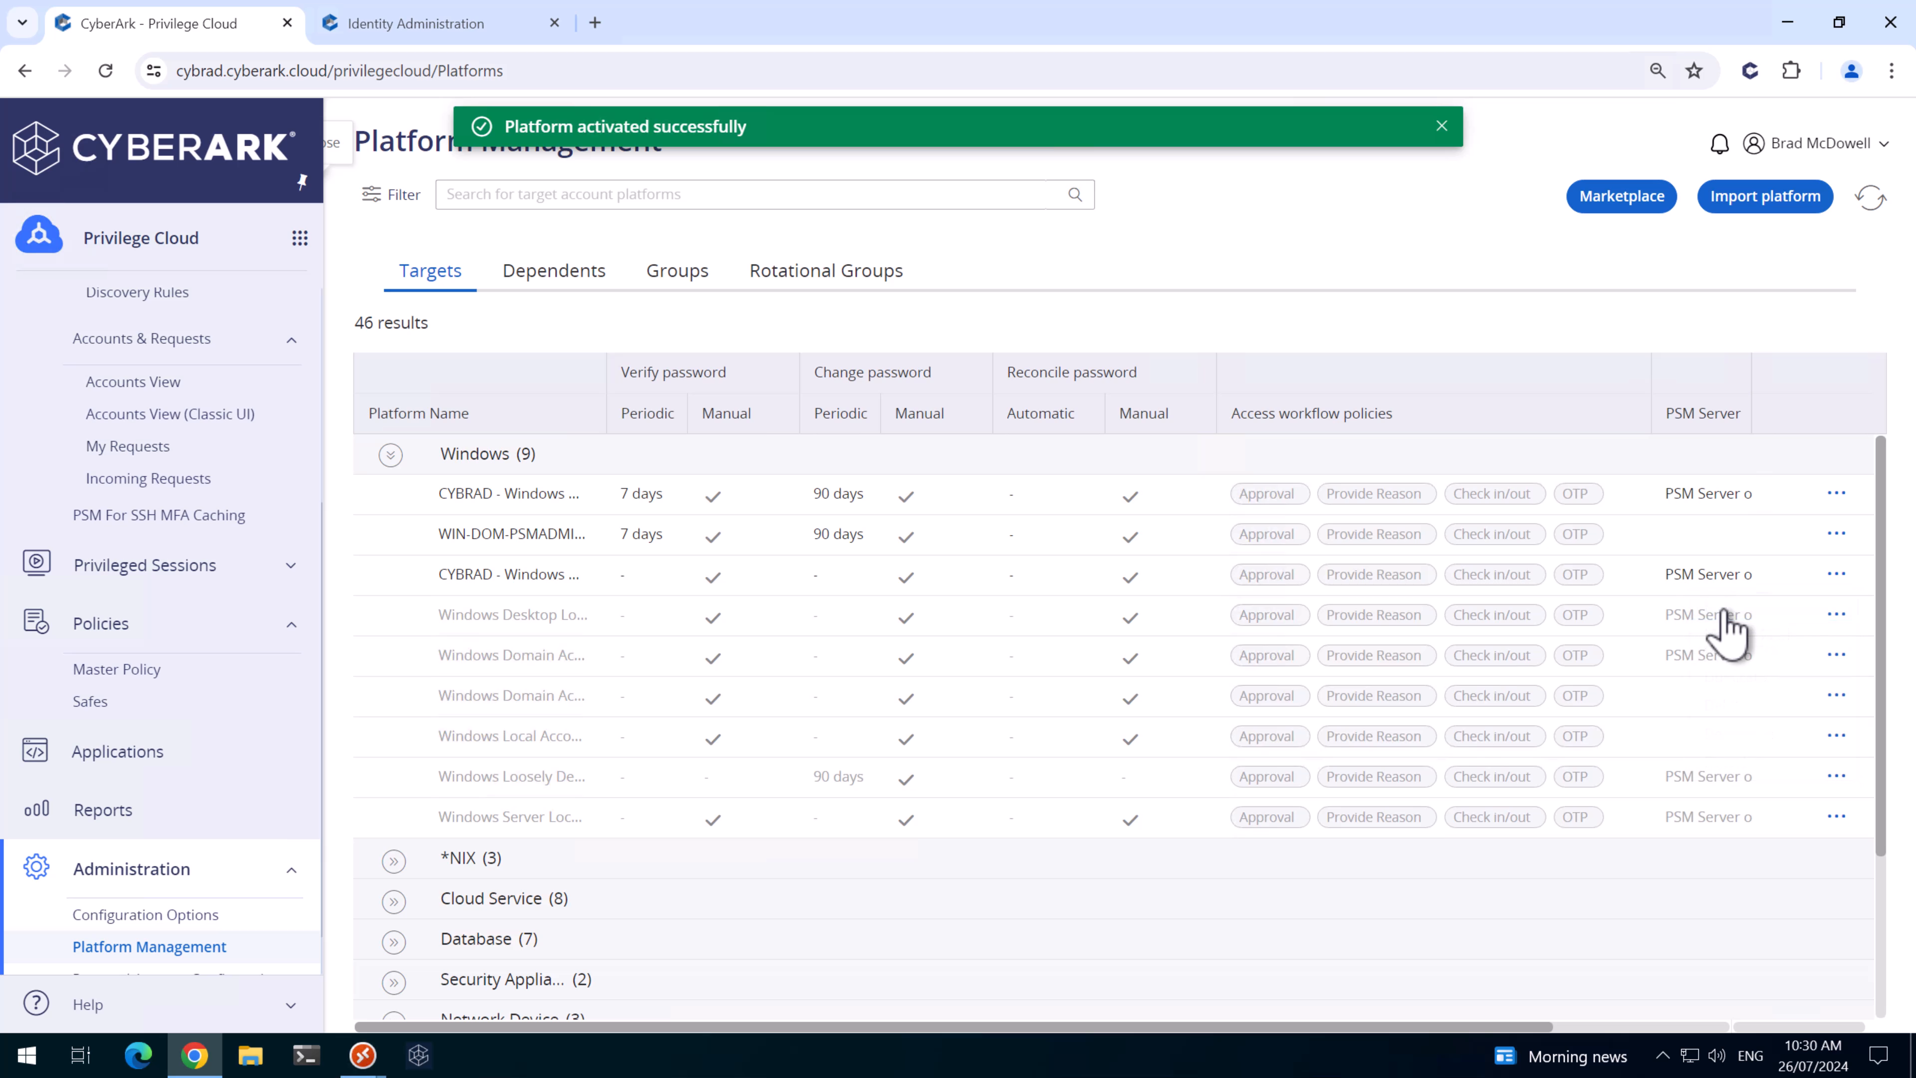
- Set Enable to No for the PSM-RDP connection component under UI & Workflows and apply
left_click(399, 306)
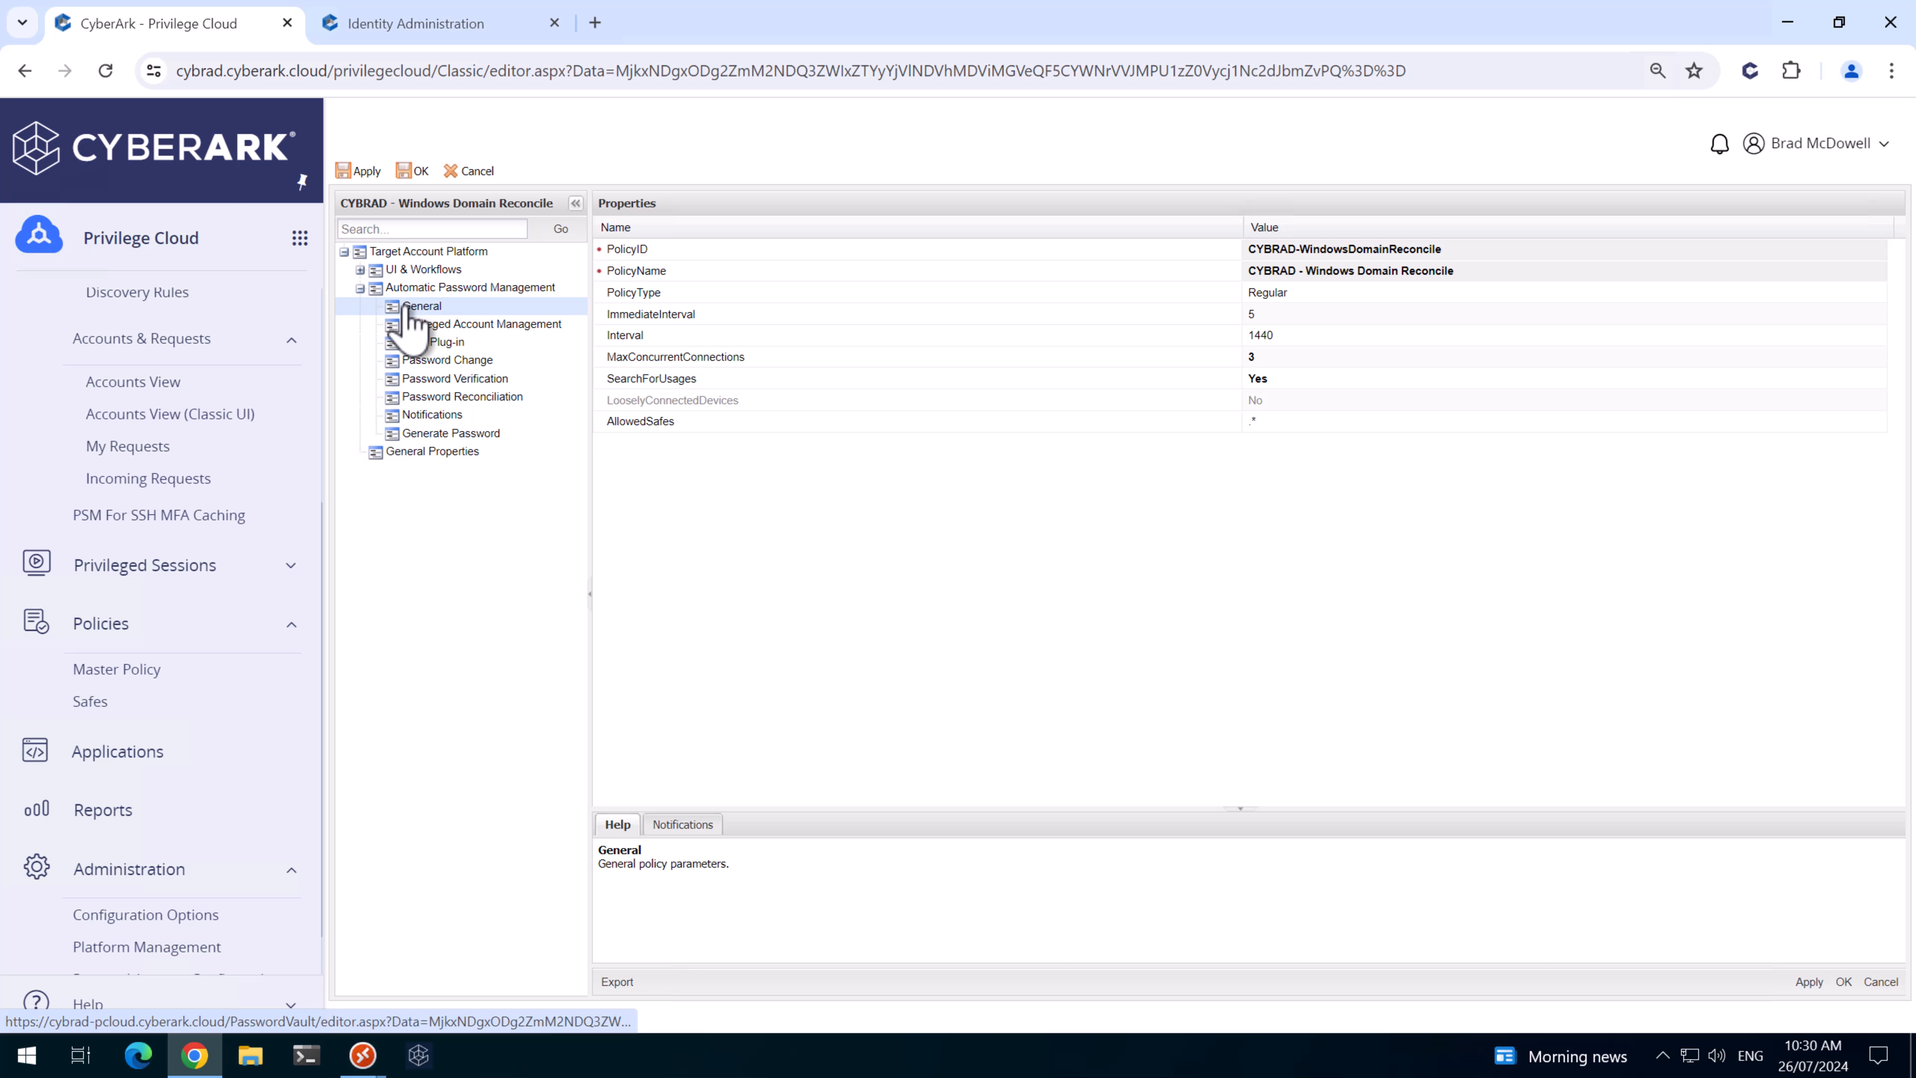
left_click(359, 269)
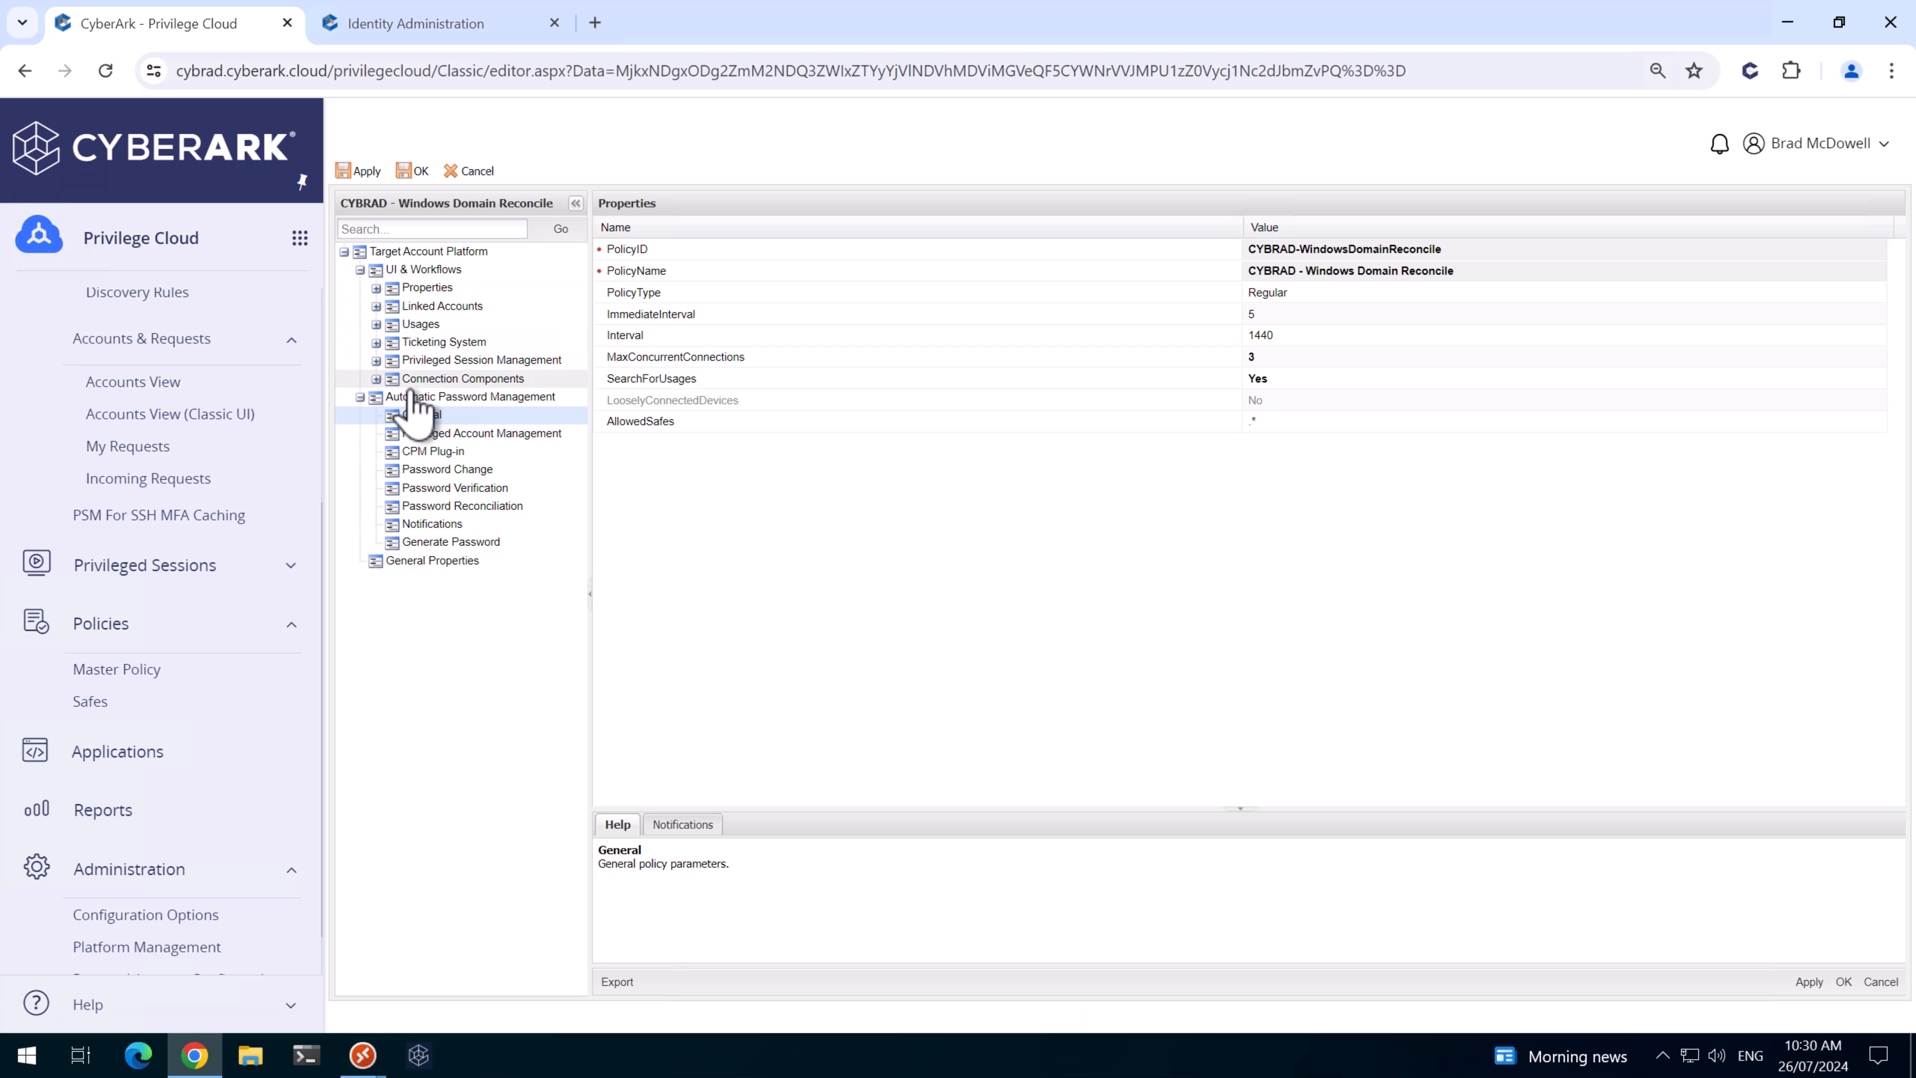
left_click(376, 378)
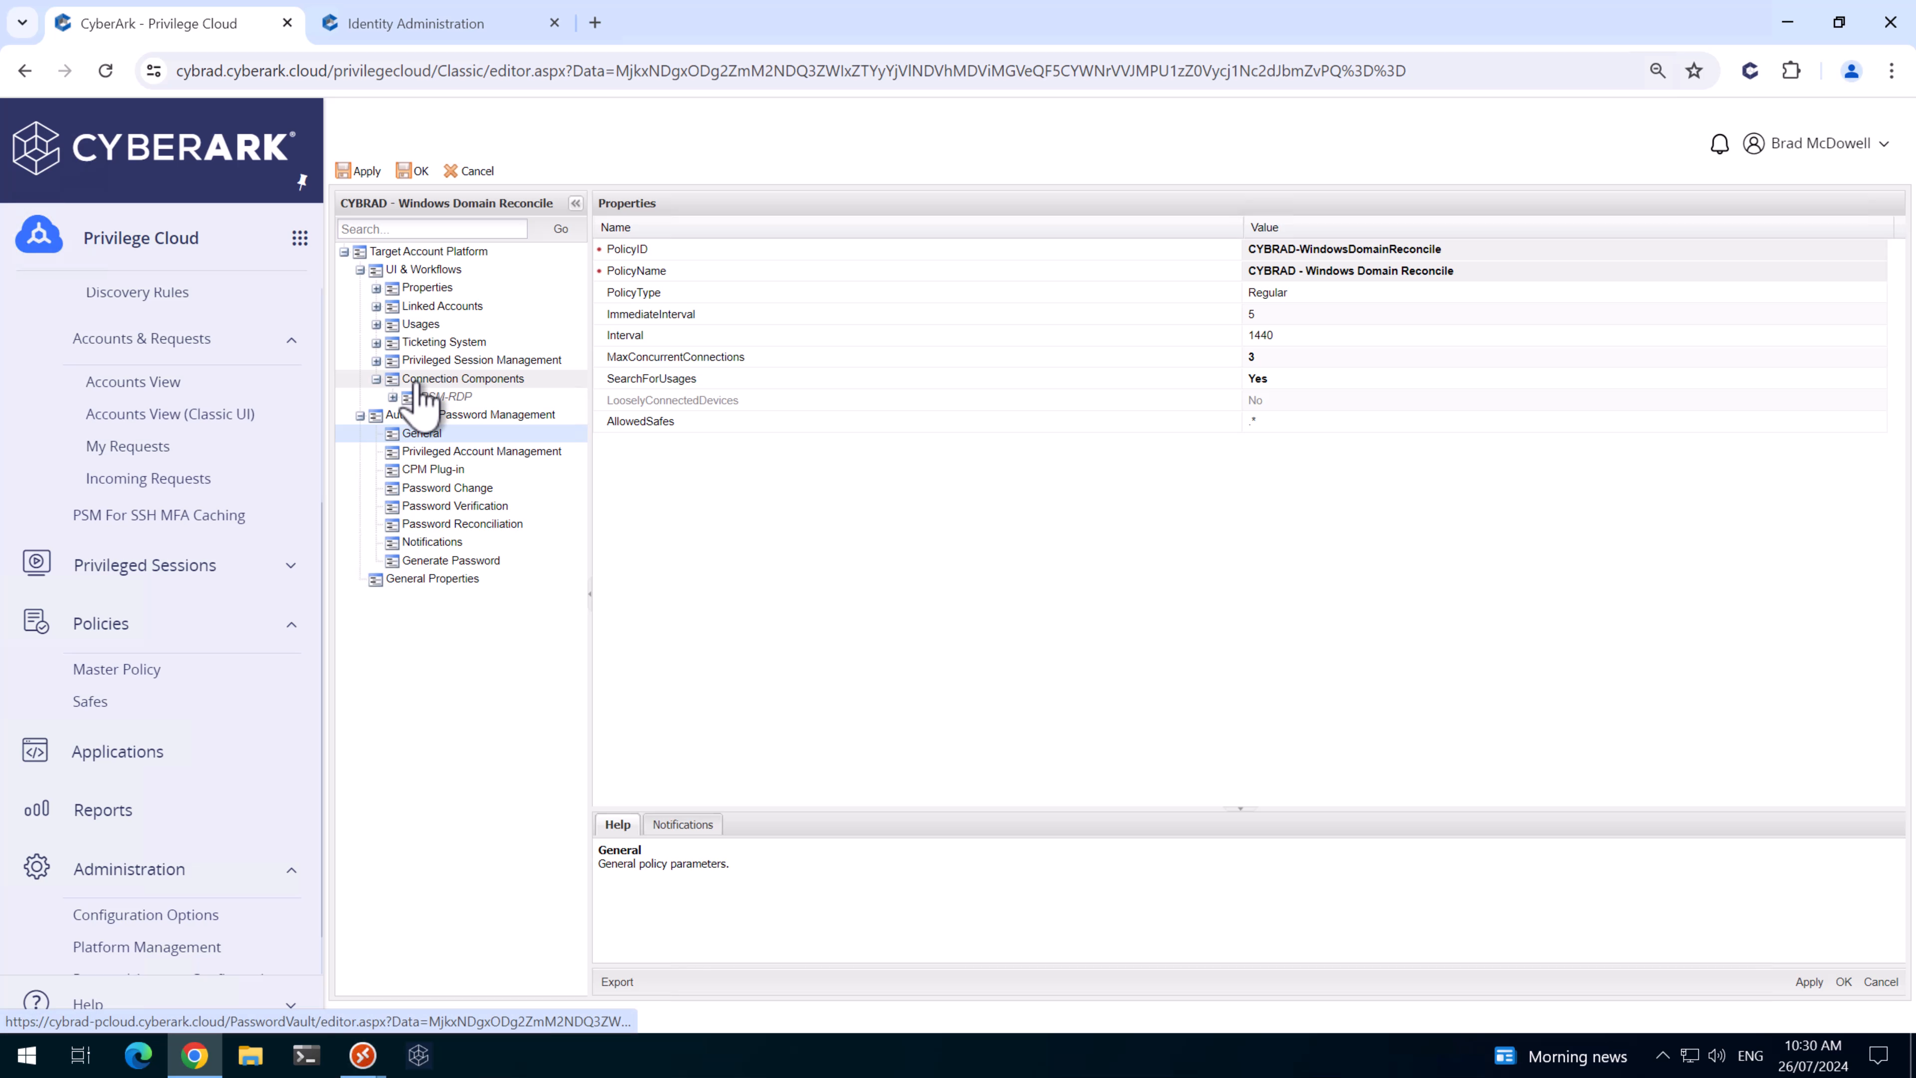
left_click(426, 379)
left_click(441, 396)
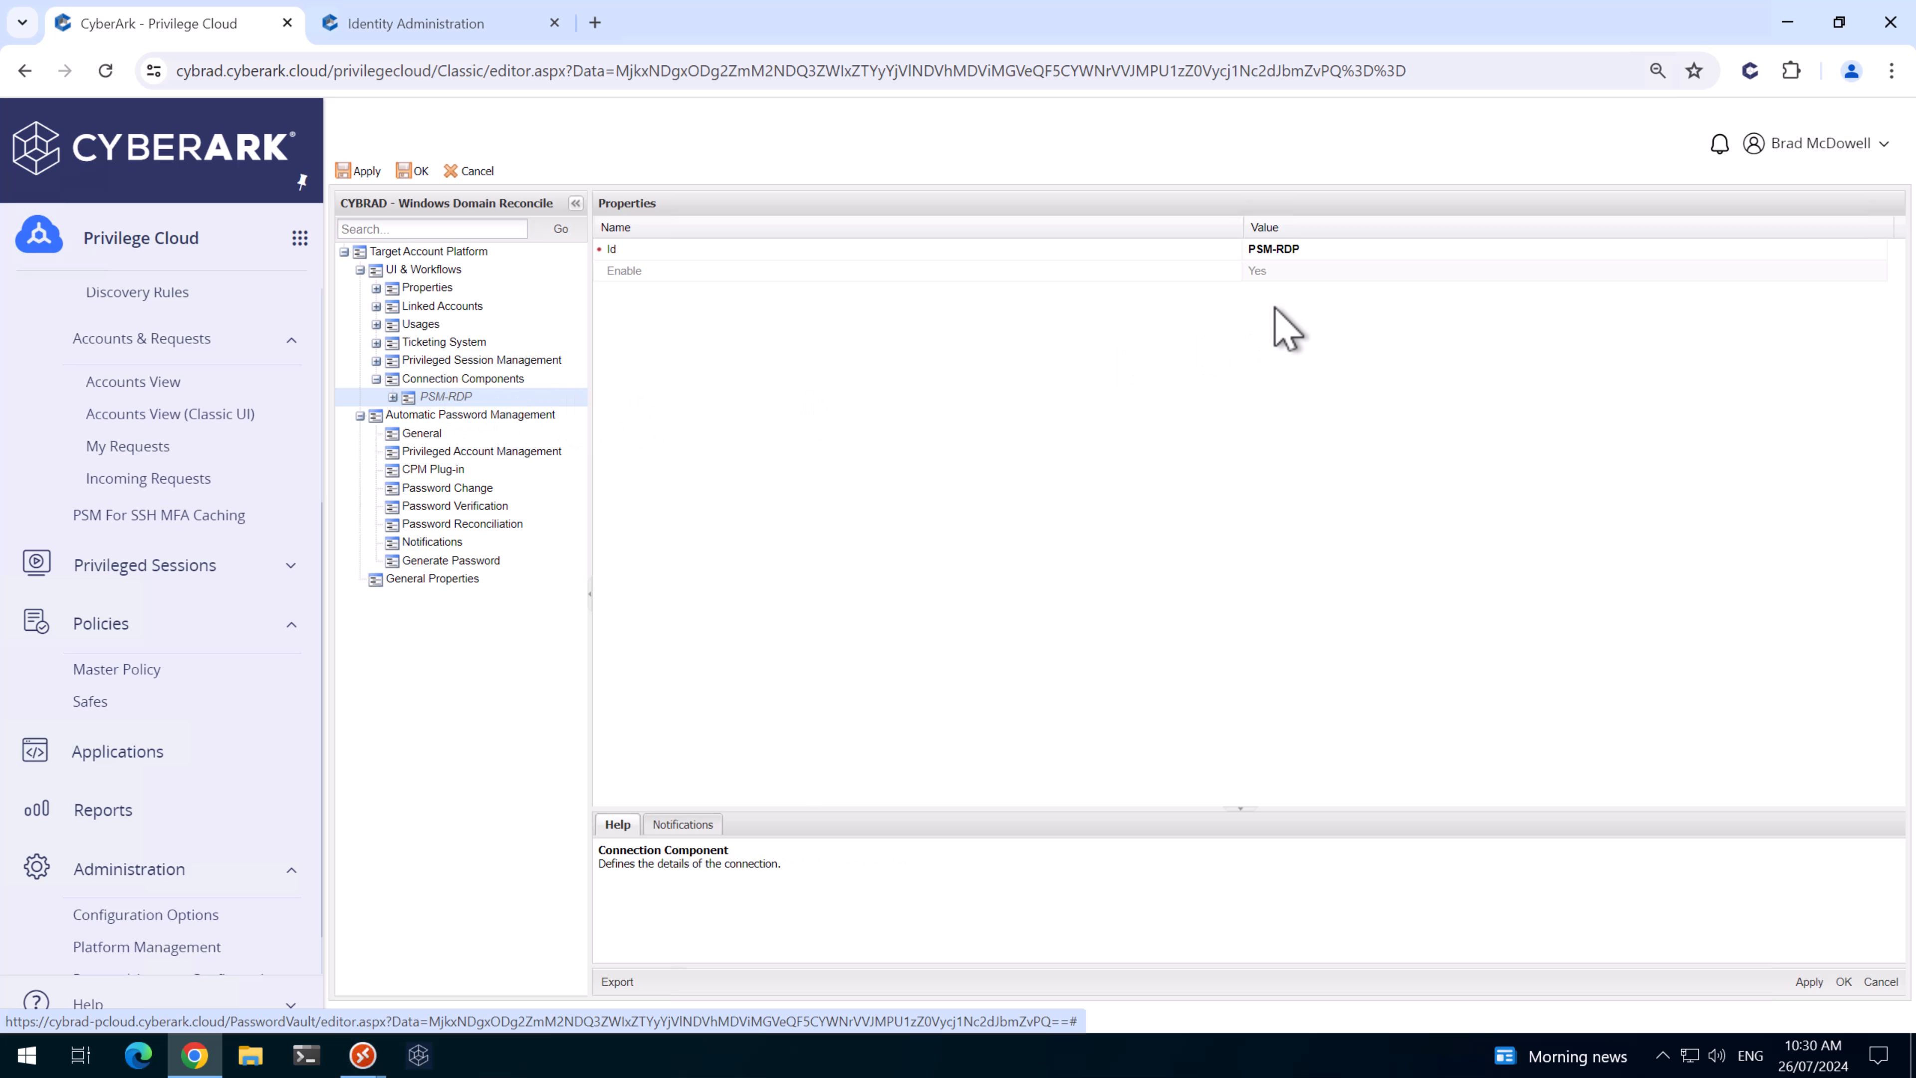
left_click(1297, 274)
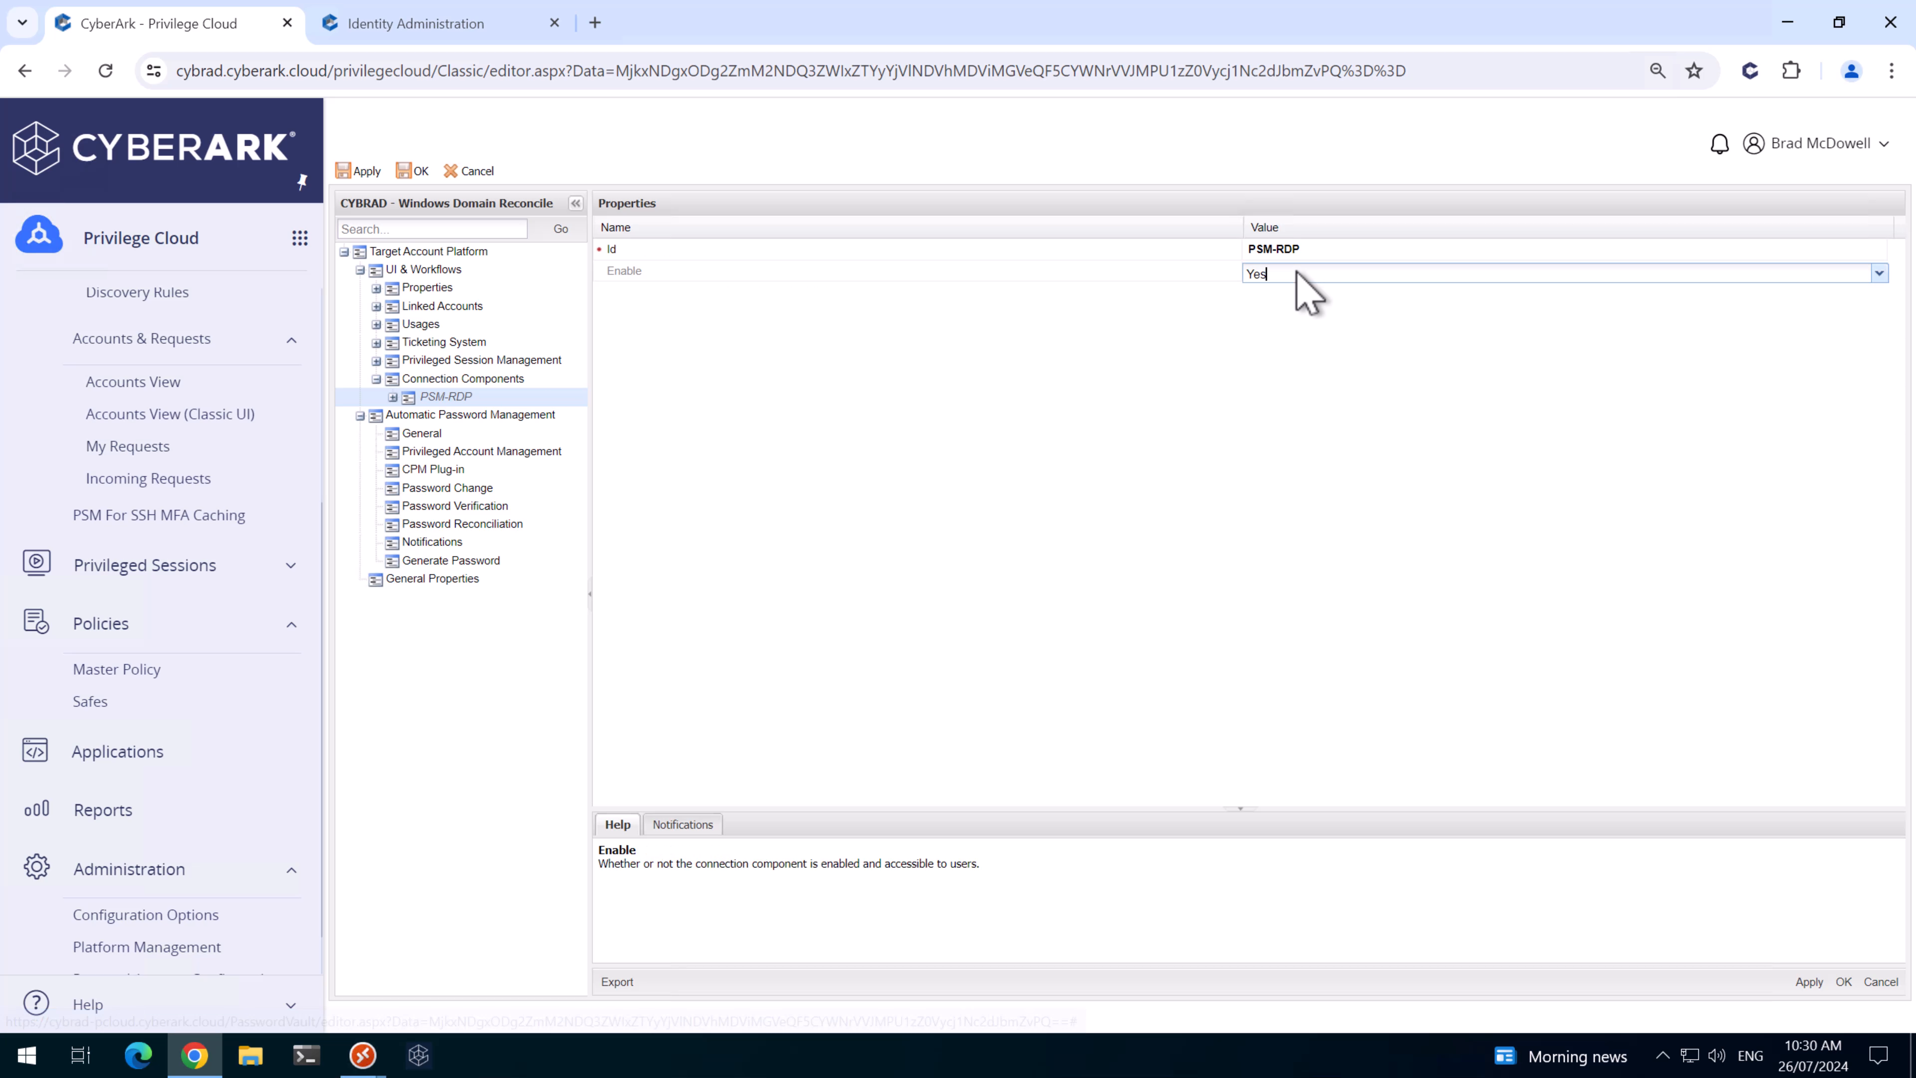
left_click(1877, 273)
left_click(1286, 307)
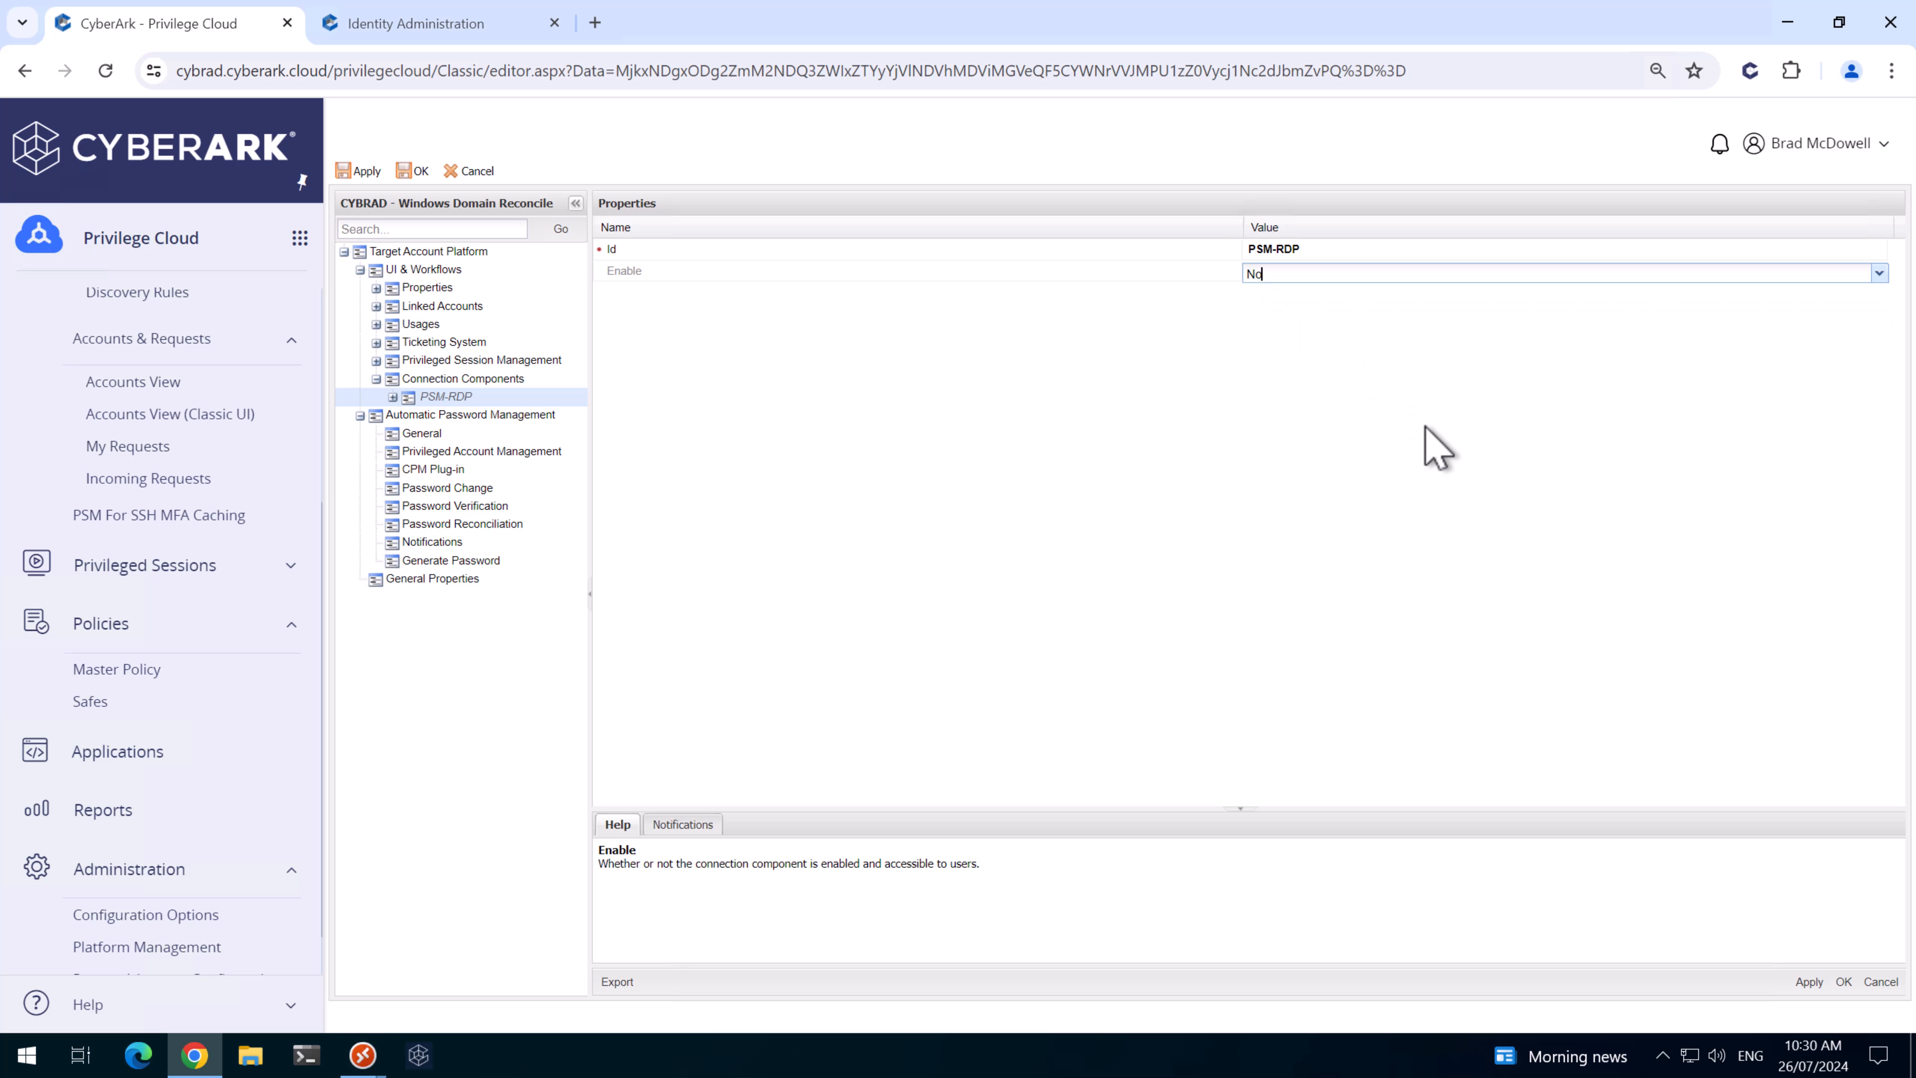
left_click(1808, 981)
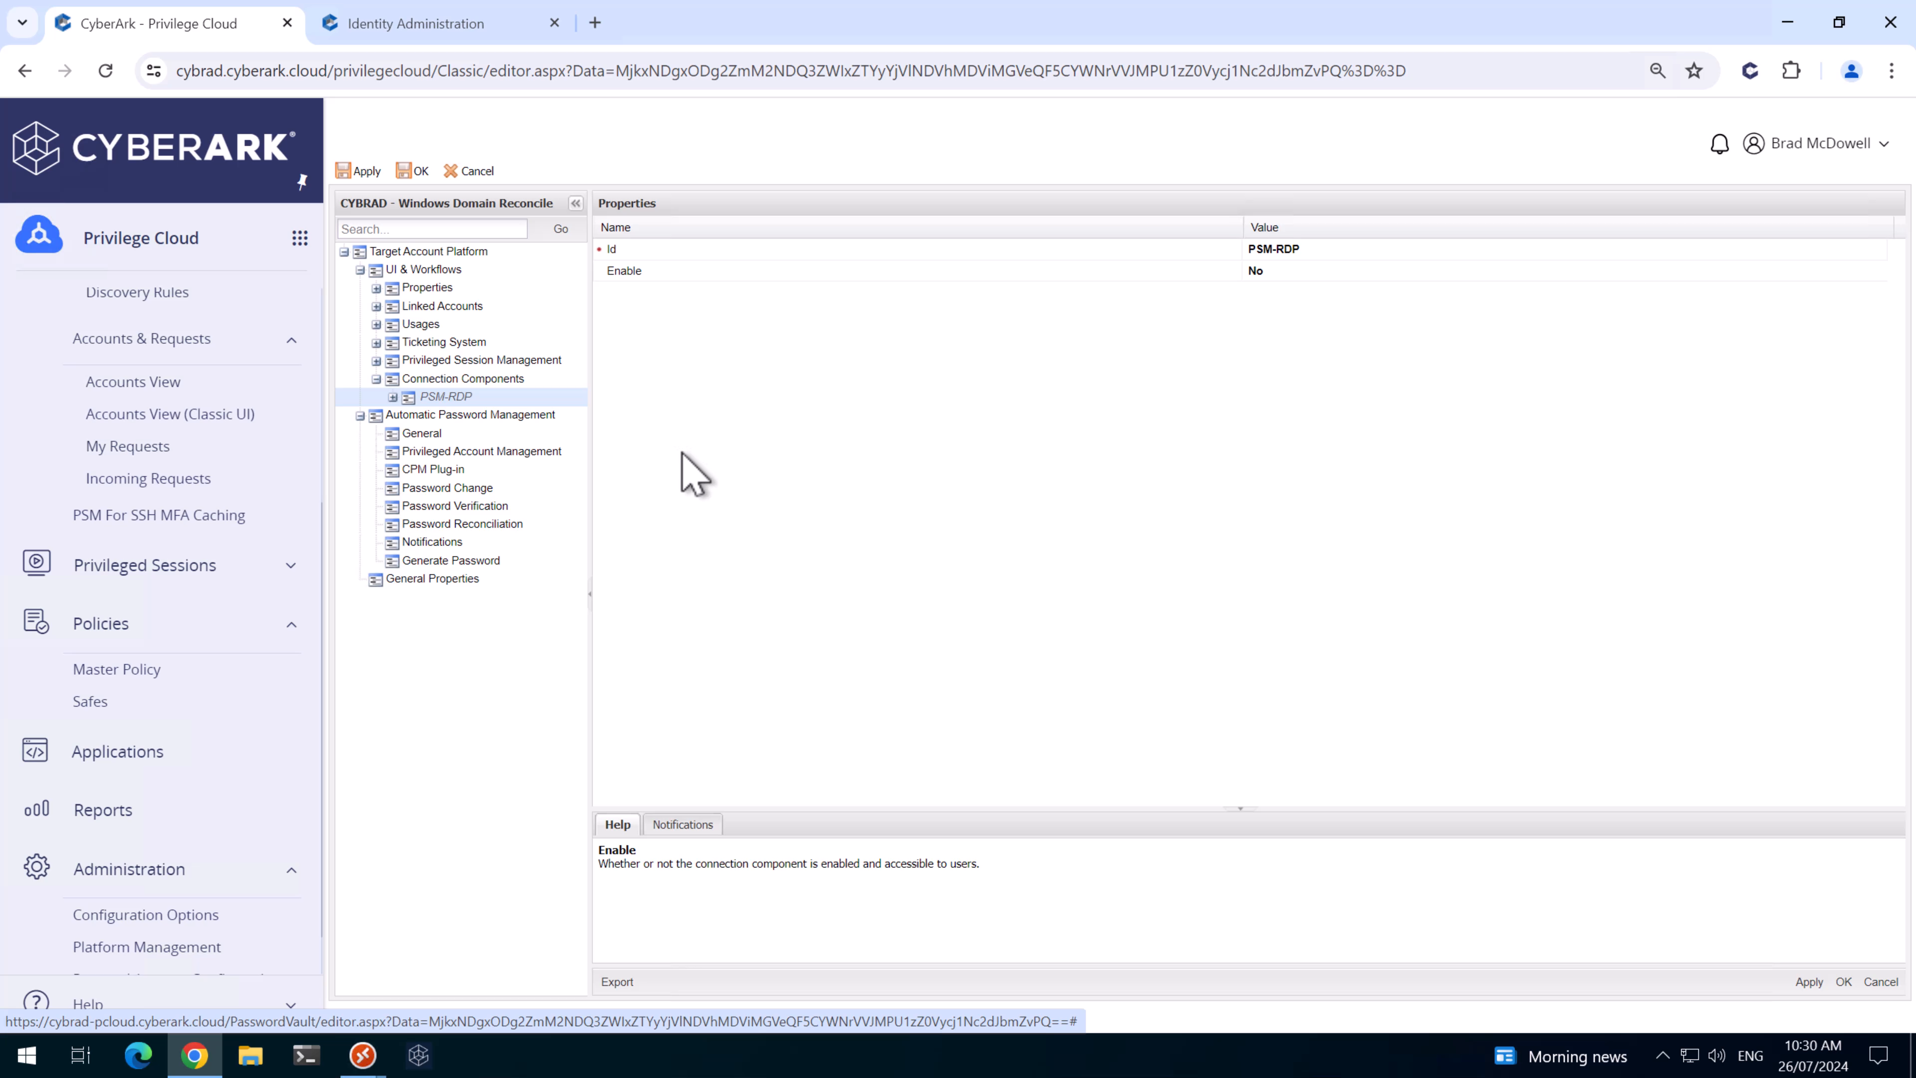
left_click(392, 398)
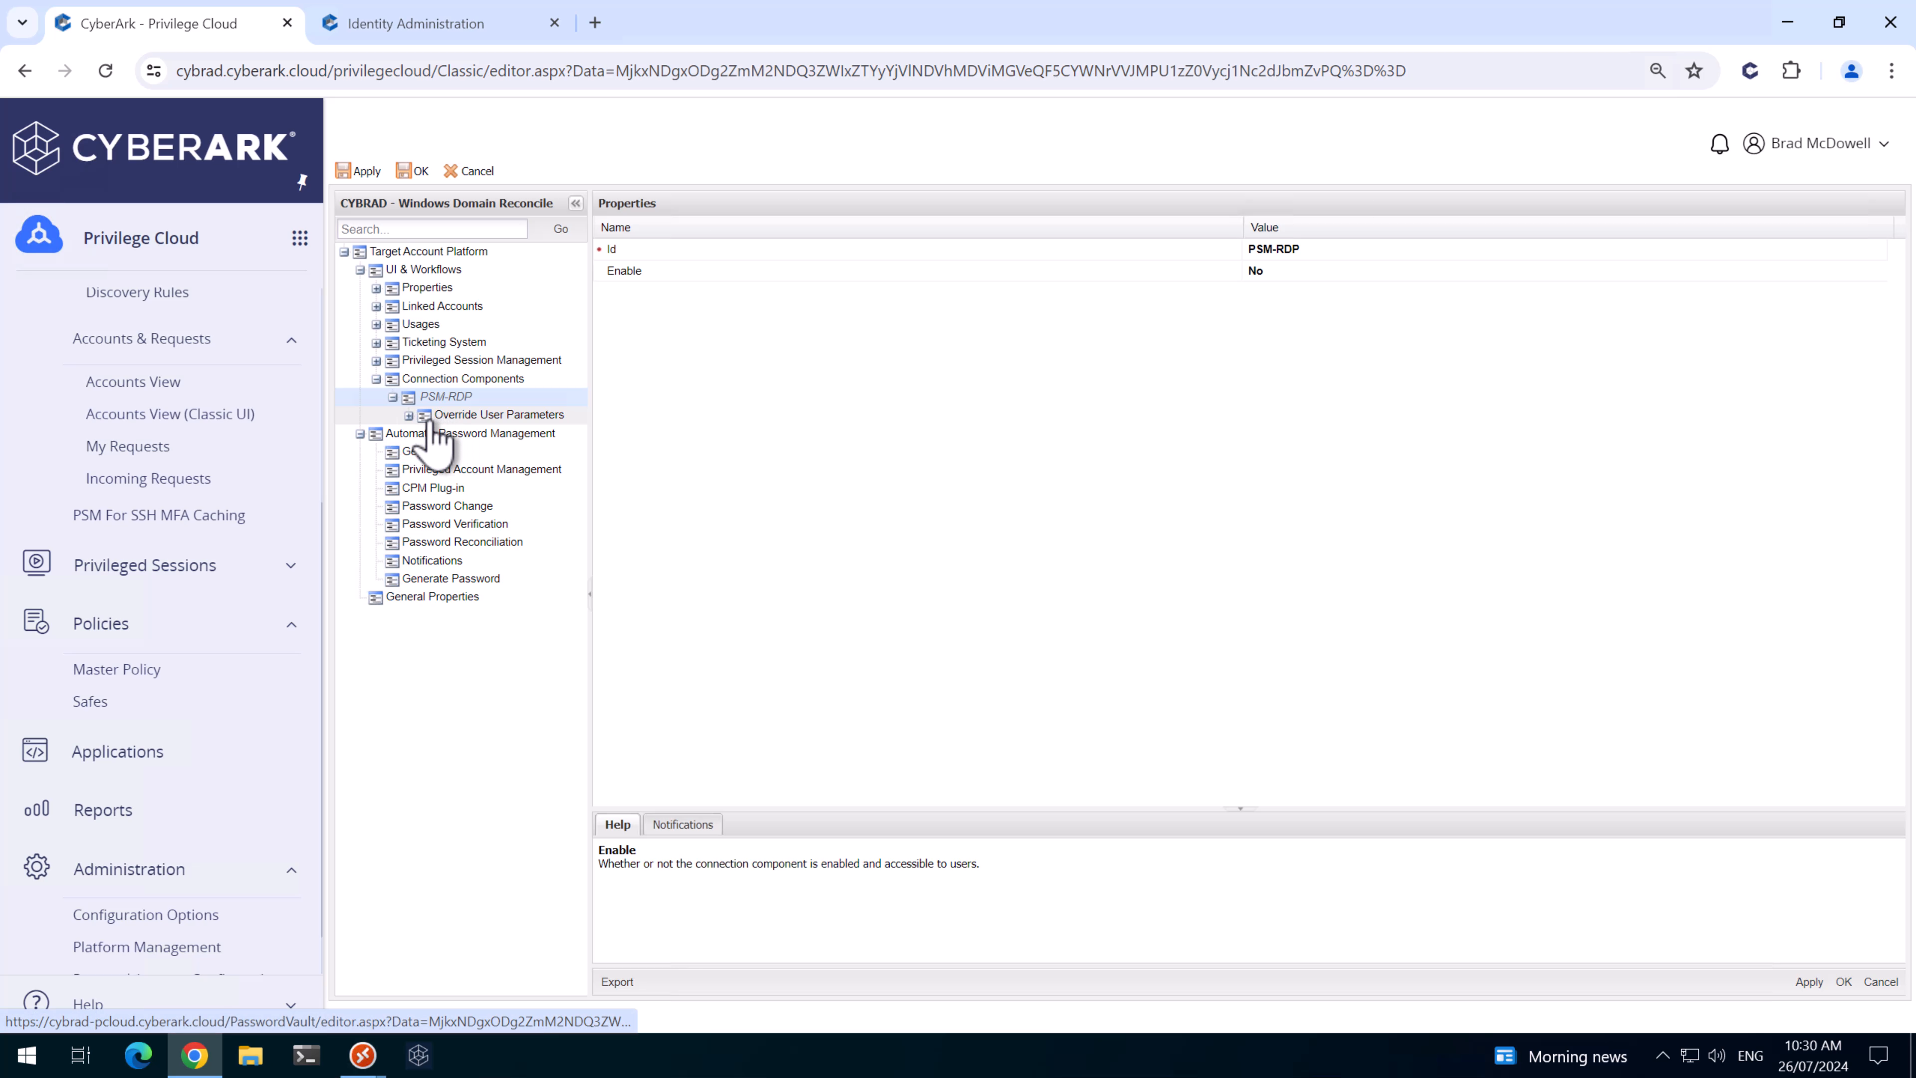
left_click(399, 453)
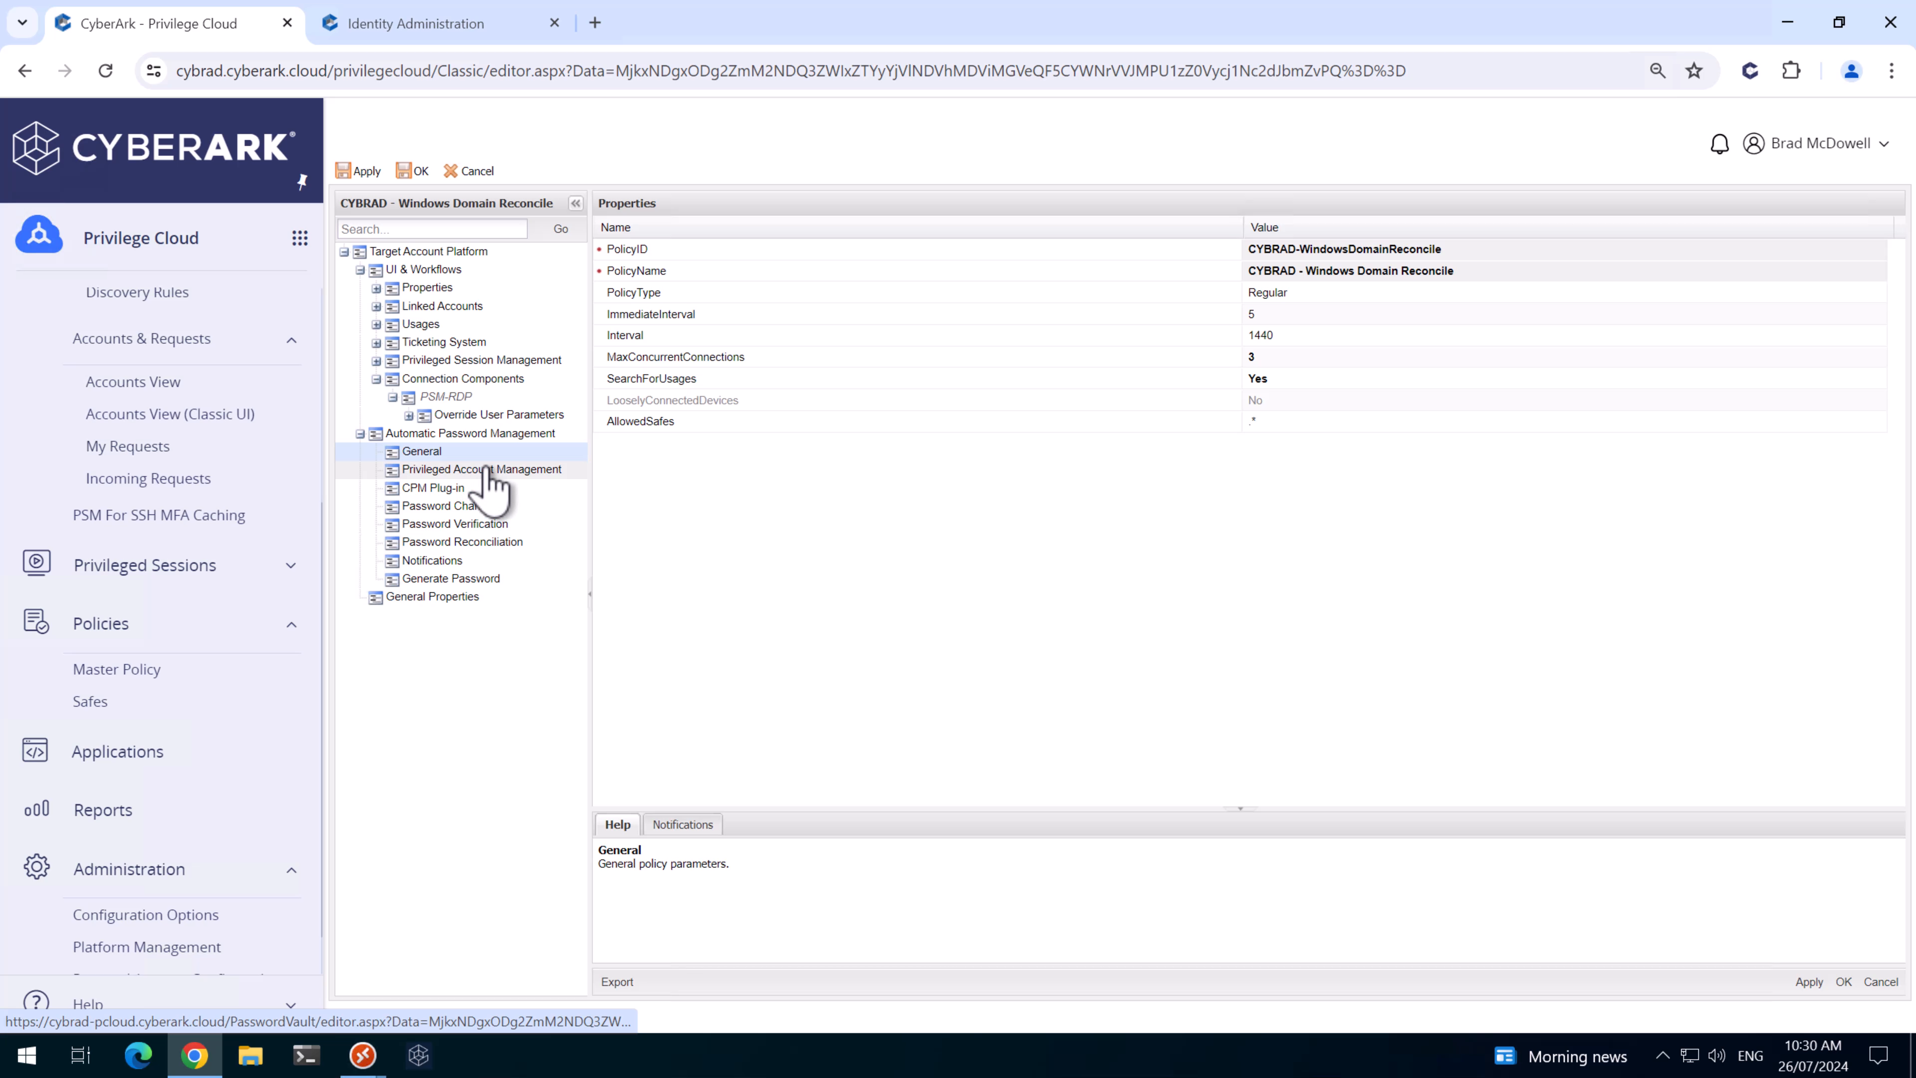
- Set ImmediateInterval to 1 and PerformPeriodicChange to Yes, applying each
left_click(1279, 315)
type("1")
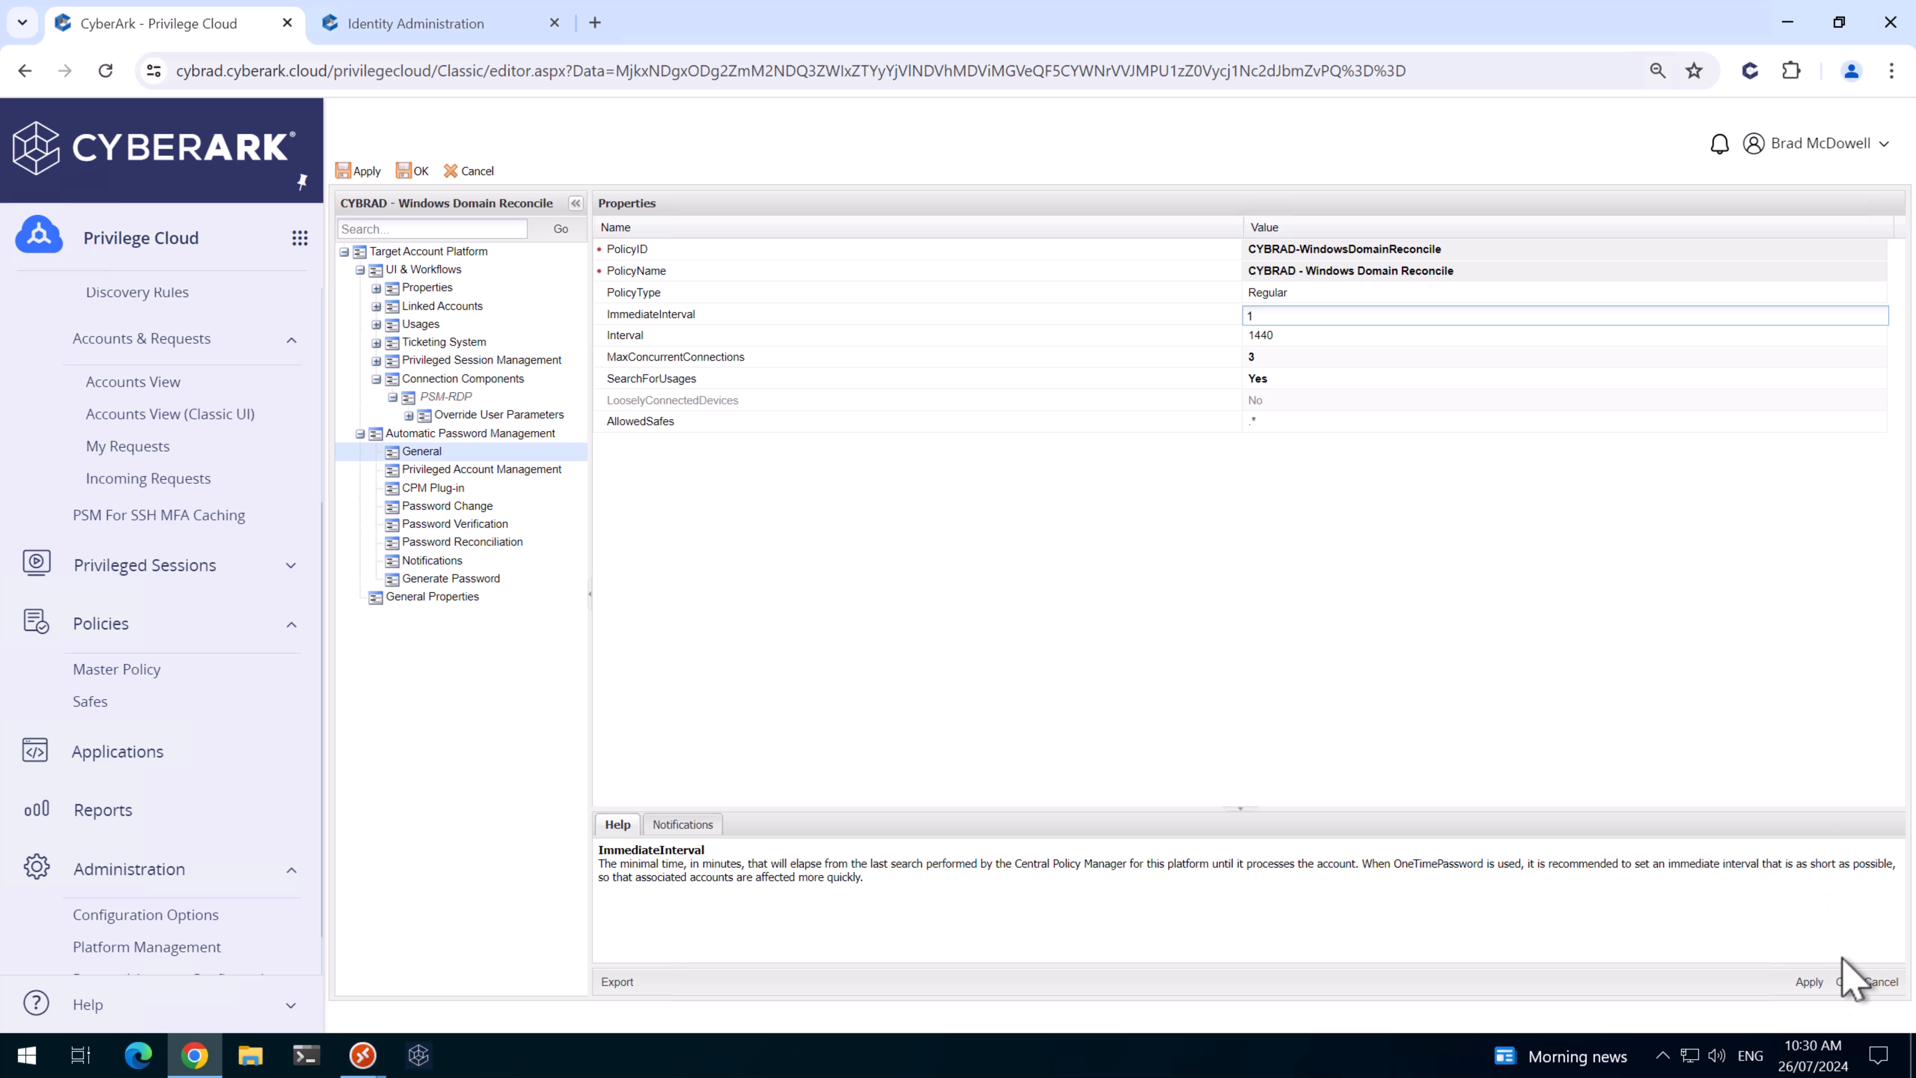
left_click(1810, 980)
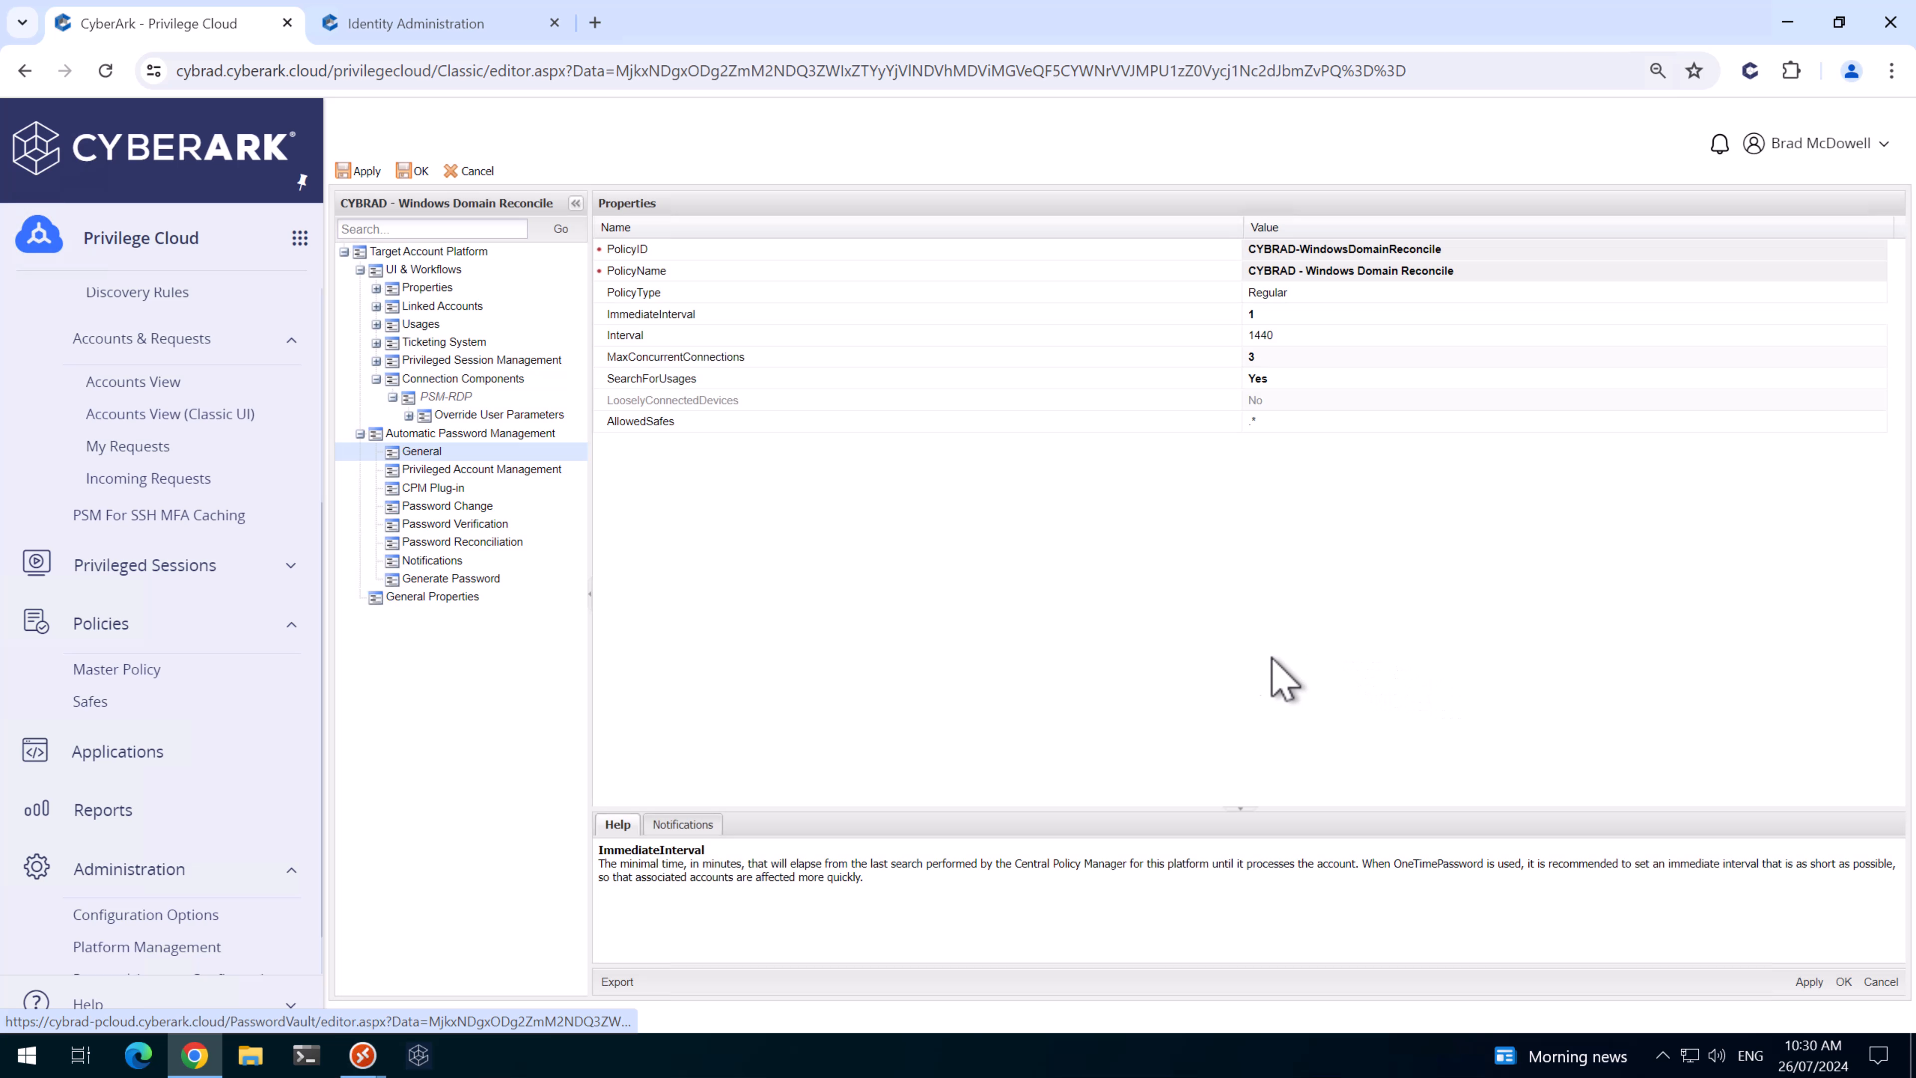
left_click(457, 507)
left_click(1292, 272)
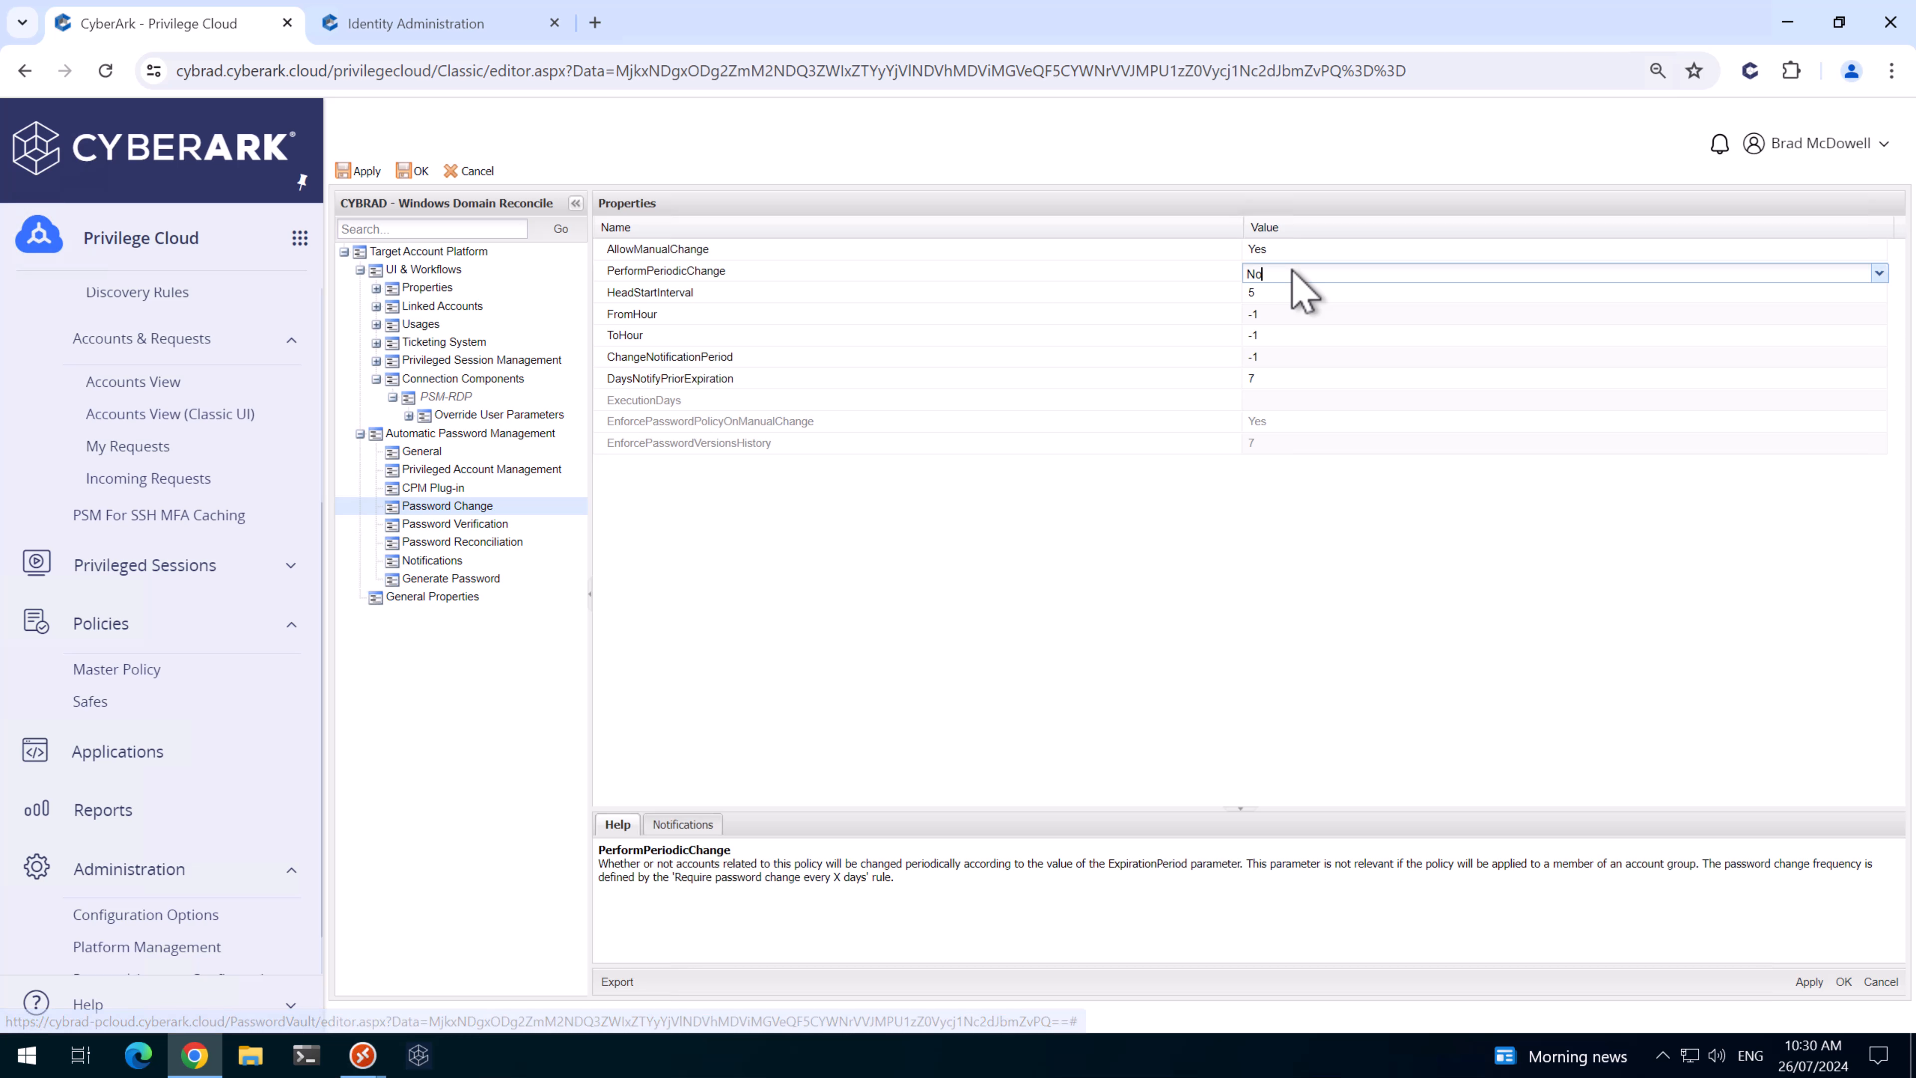
type("Yes")
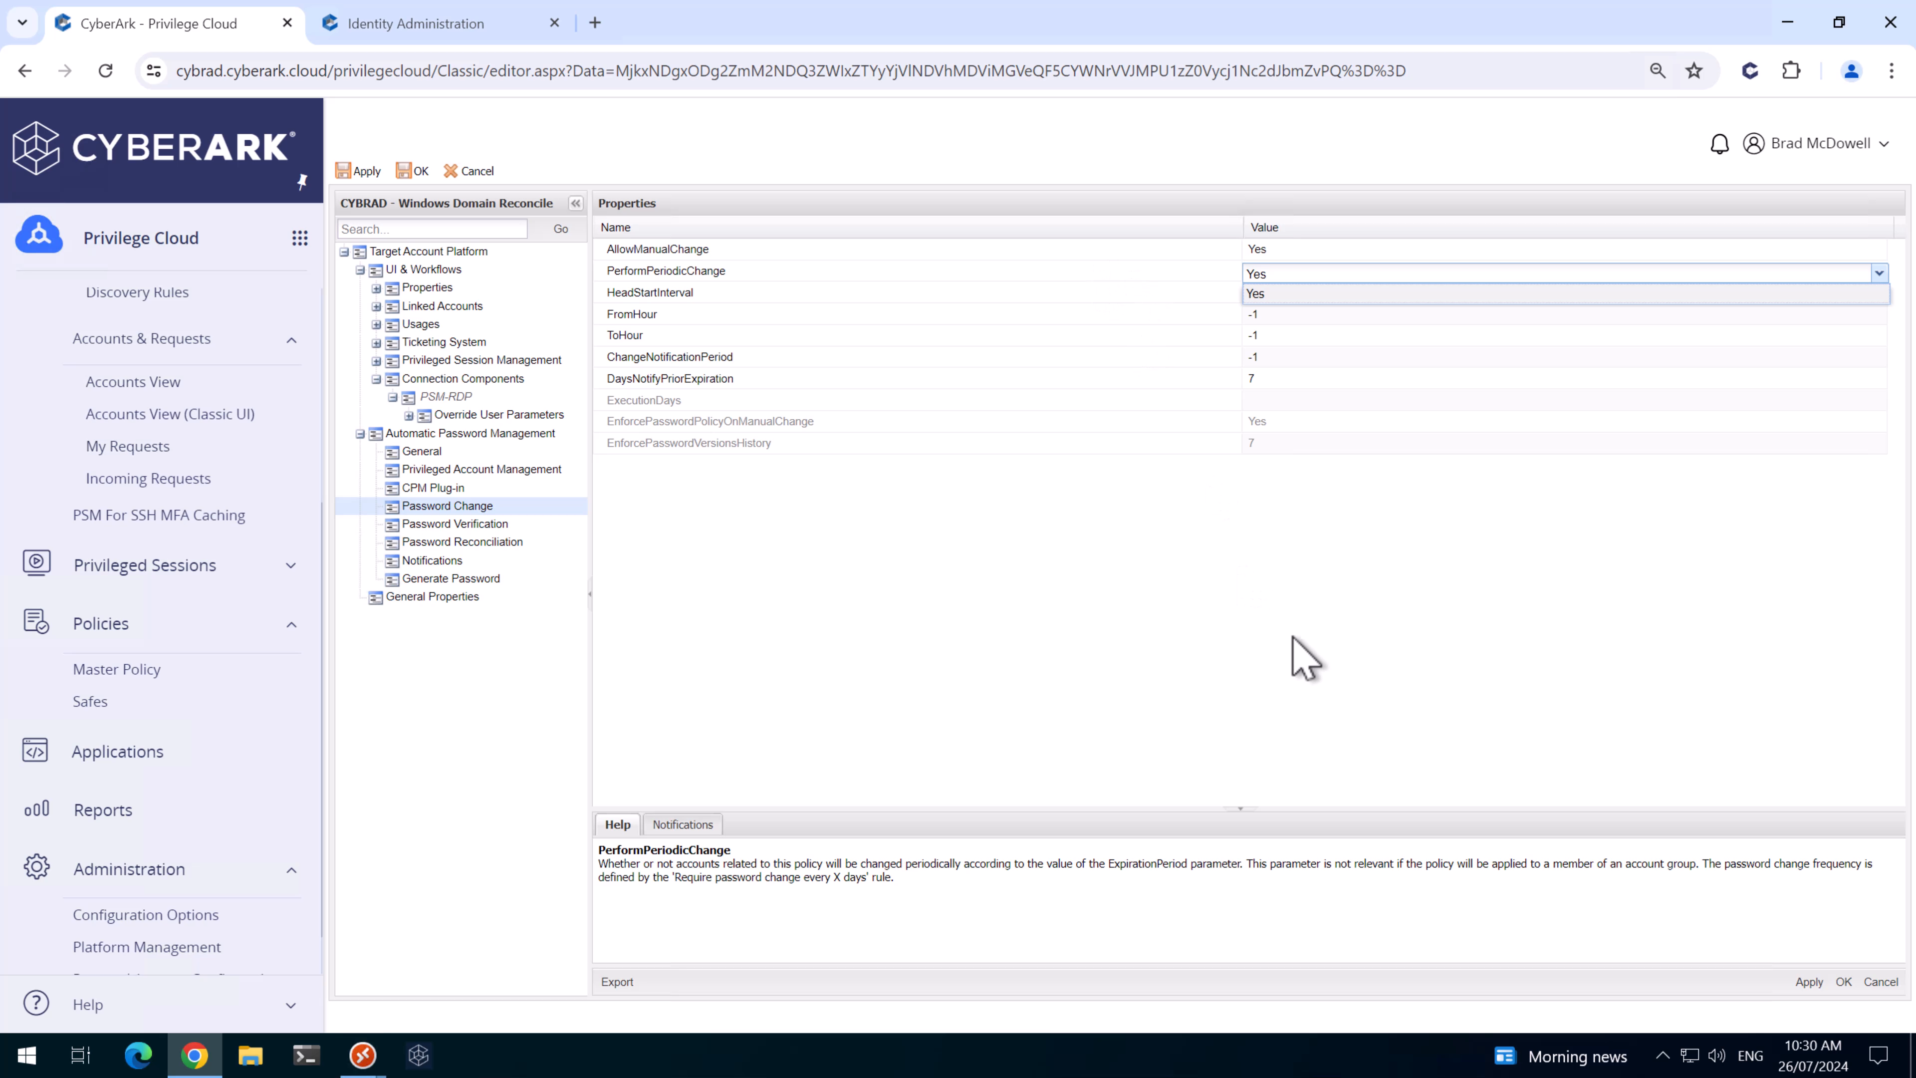
left_click(1326, 555)
left_click(1808, 980)
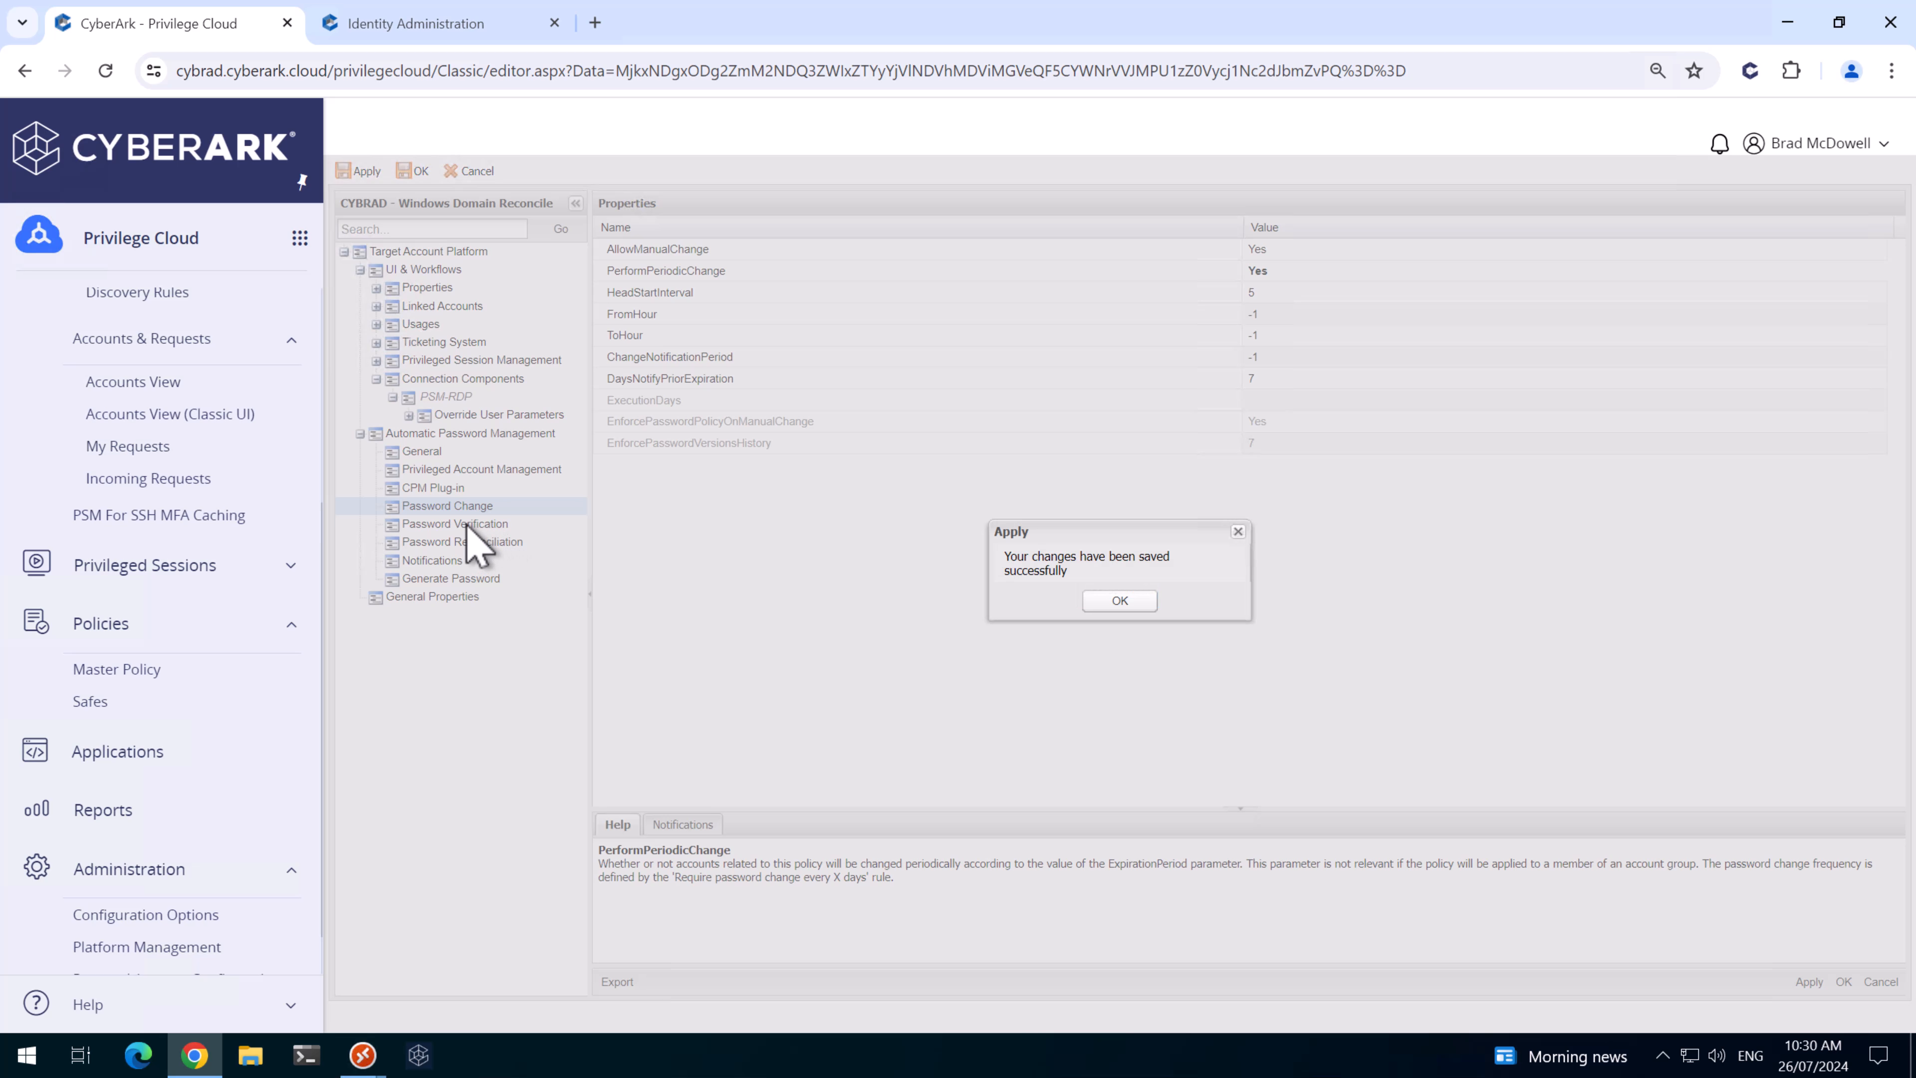
left_click(1119, 600)
- Set VFPerformPeriodicVerification to Yes in Password Verification and apply
left_click(449, 523)
left_click(1293, 272)
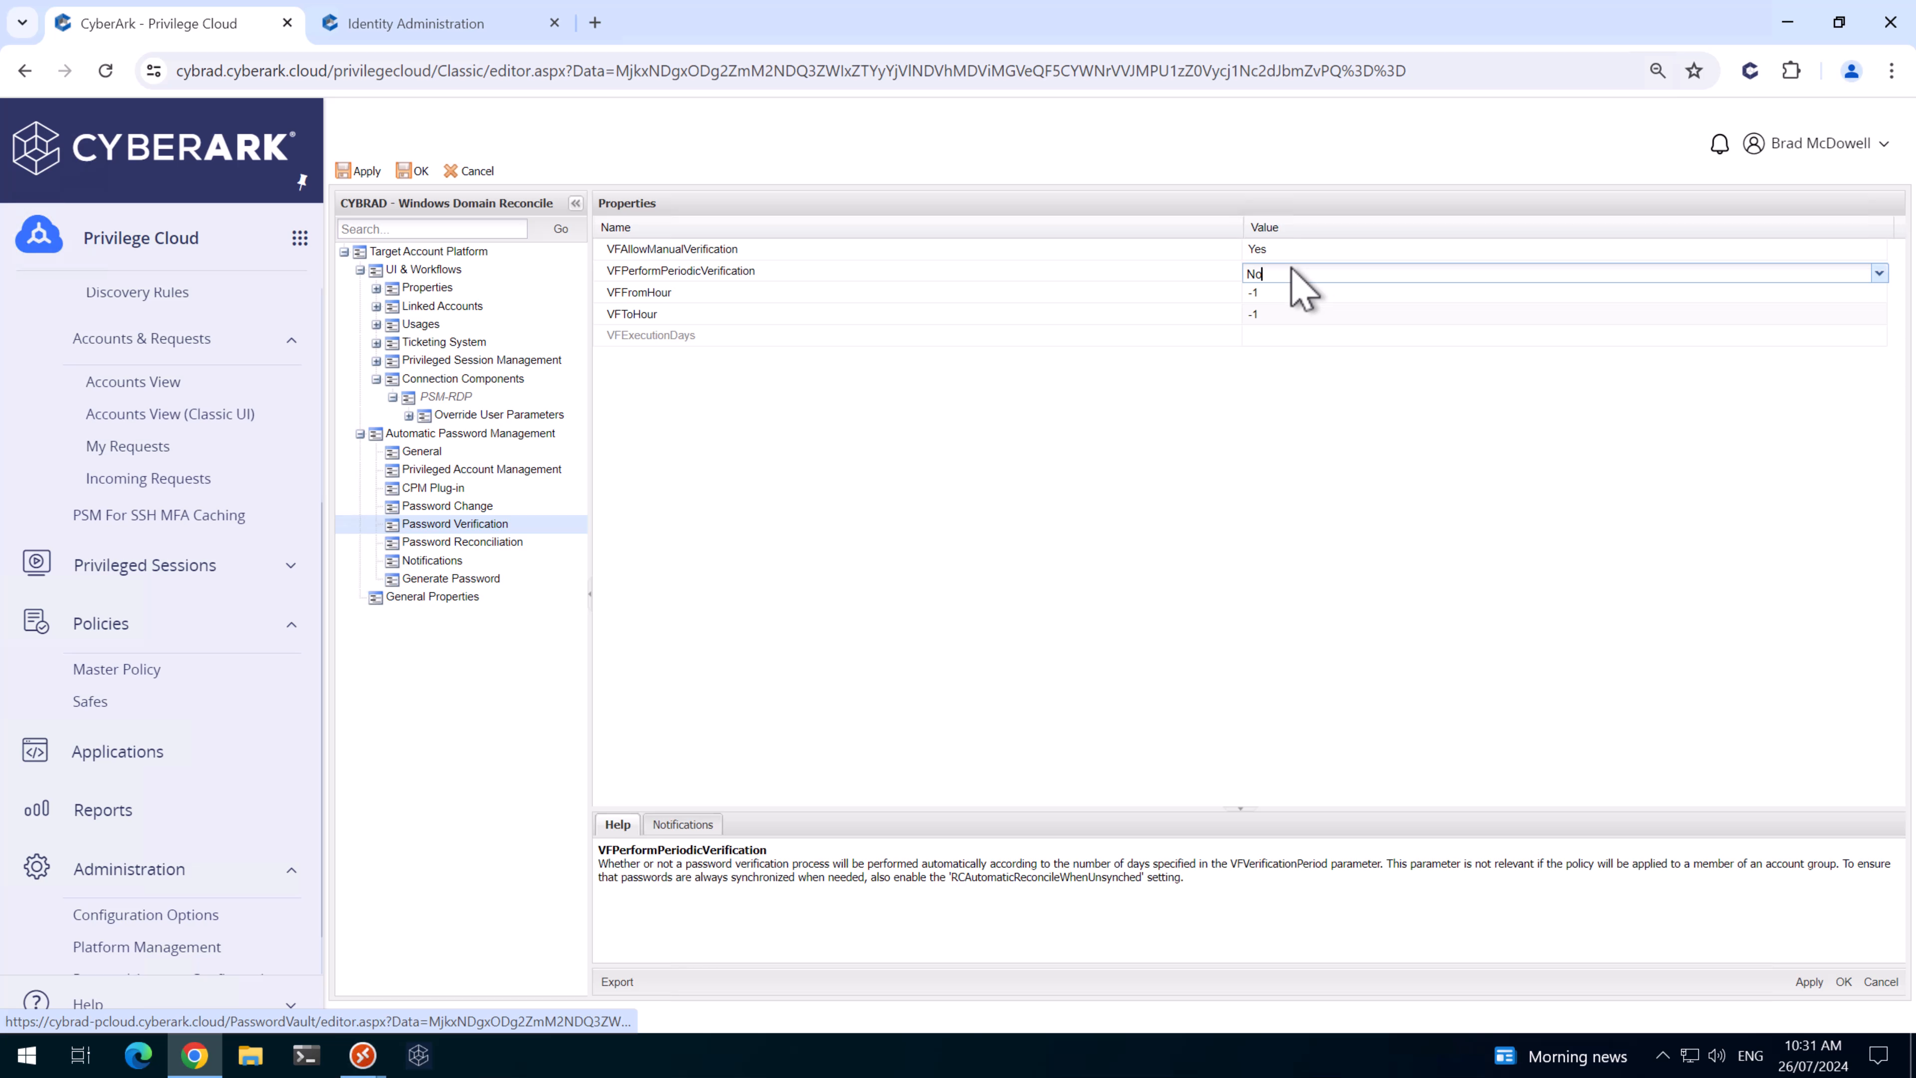
key("BackSpace")
type("YEs")
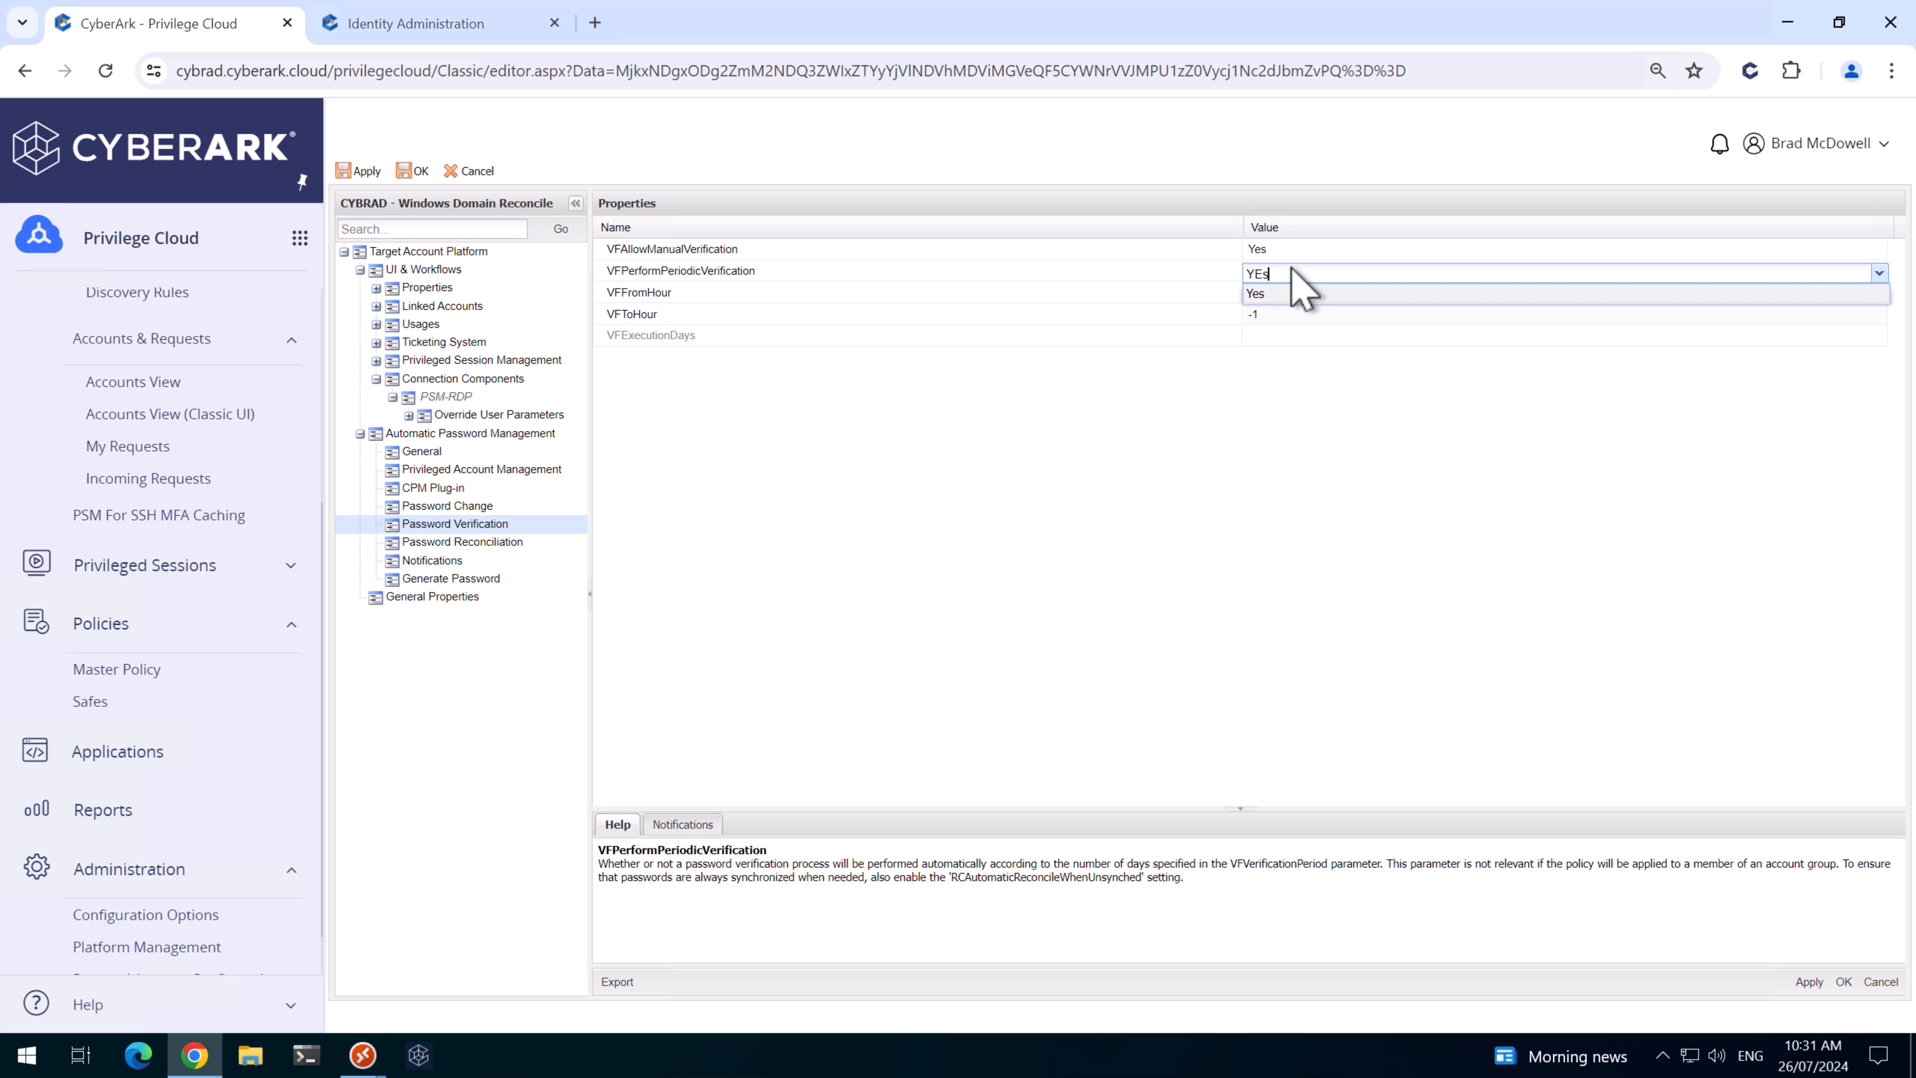
left_click(1258, 293)
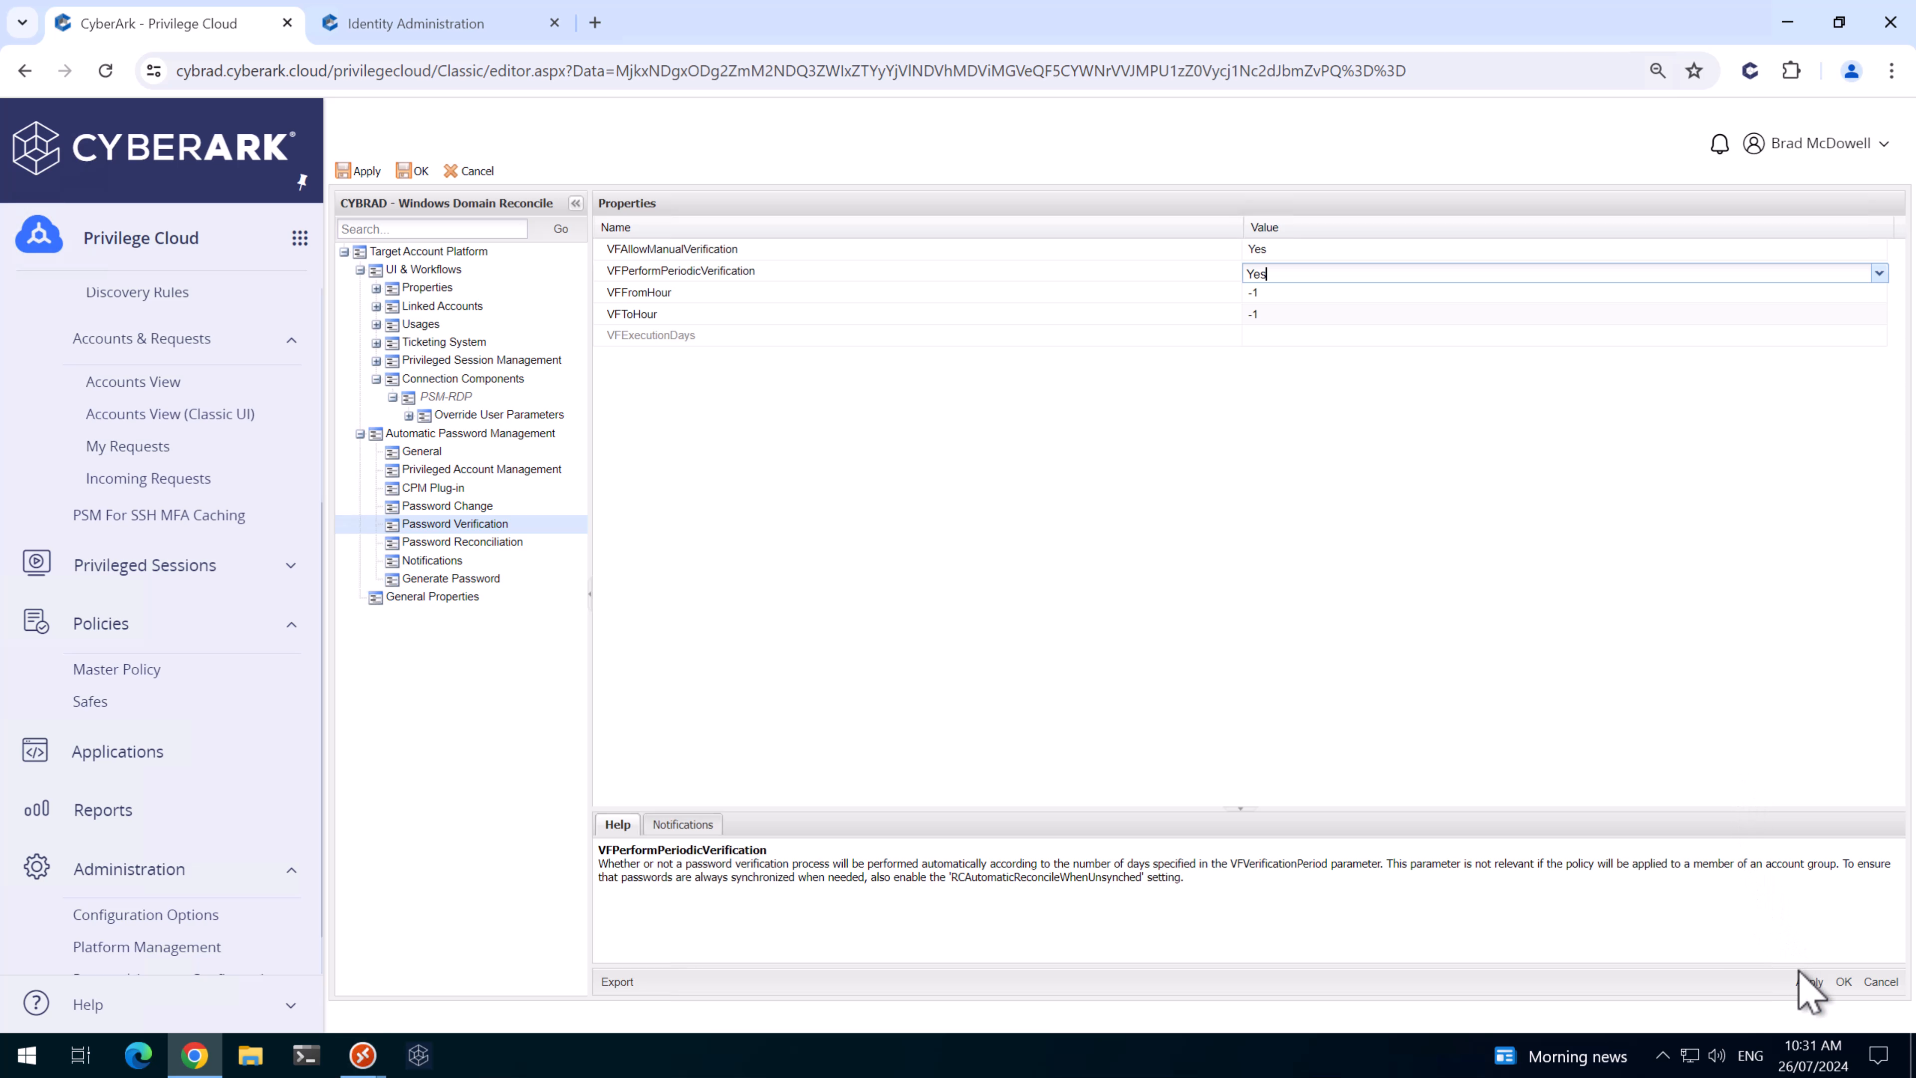
left_click(1807, 982)
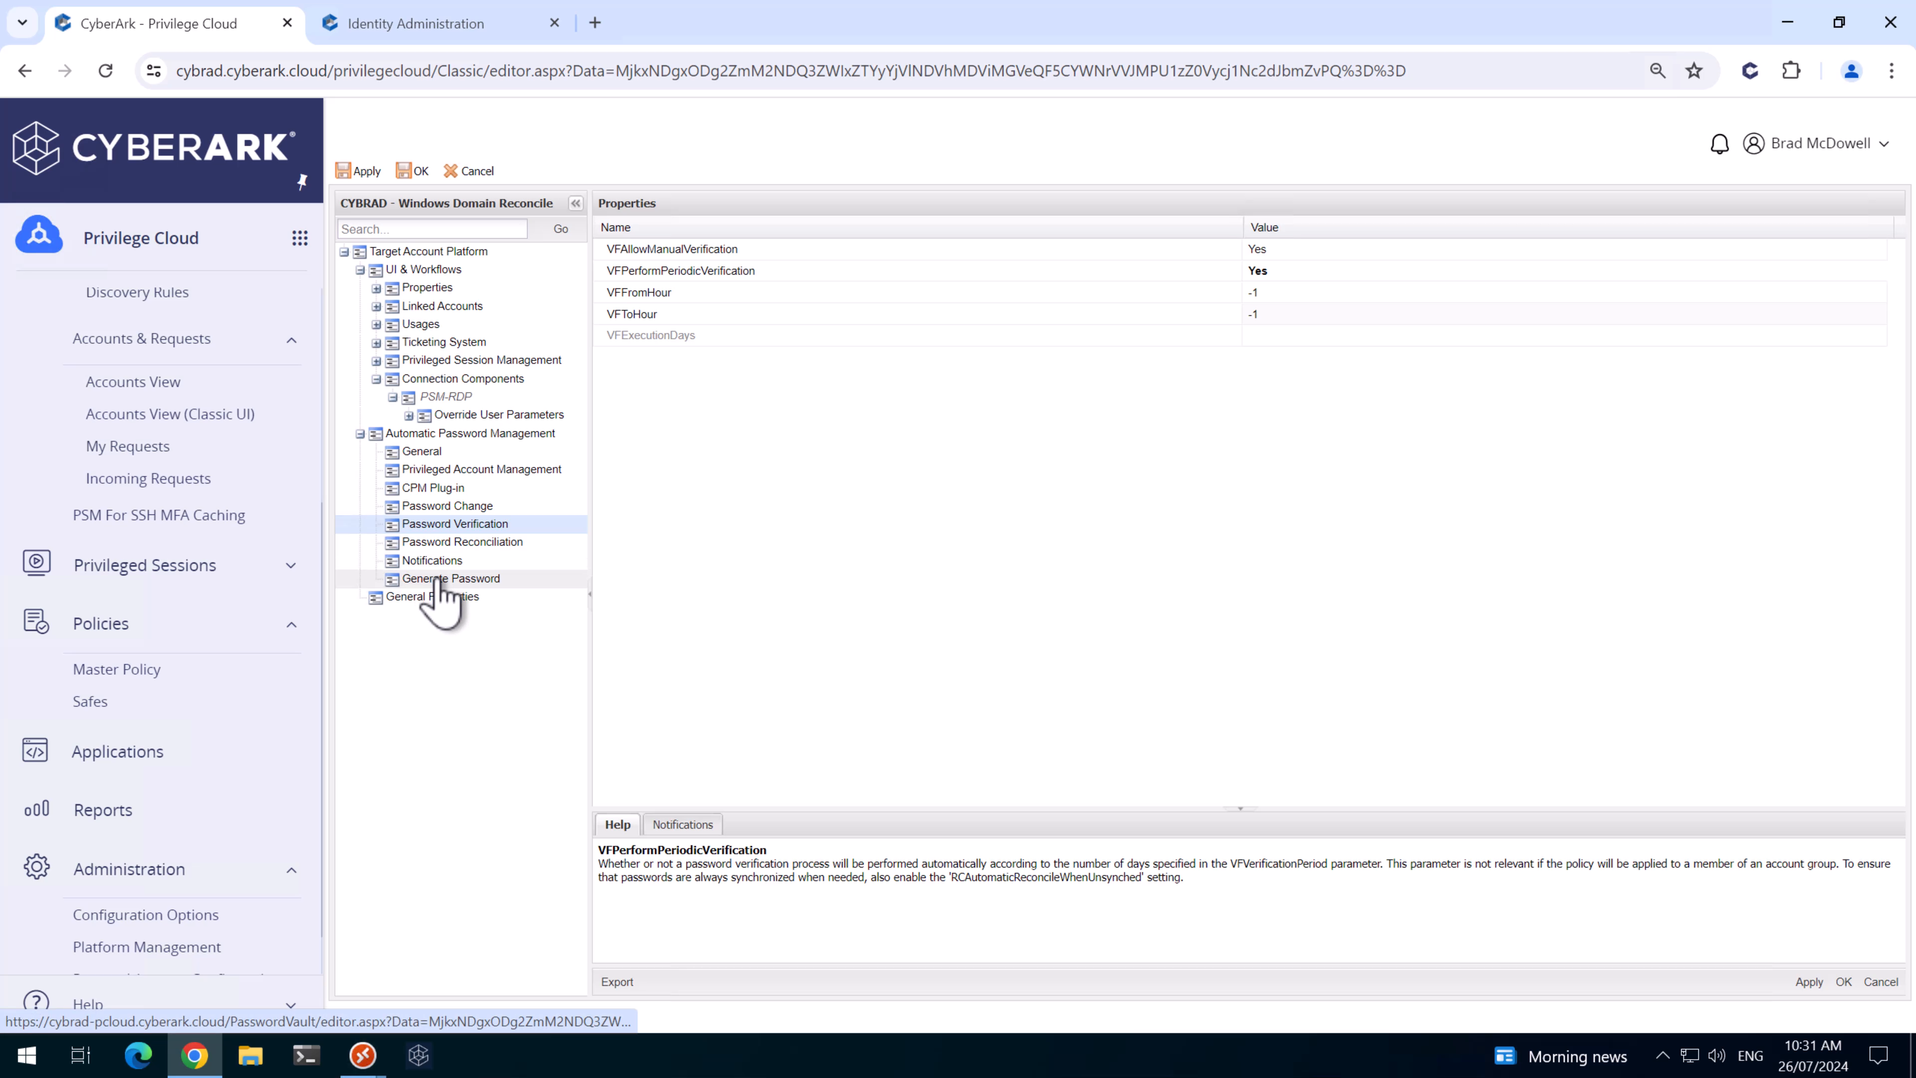
- Set the generated PasswordLength to 40 and save the platform
left_click(436, 580)
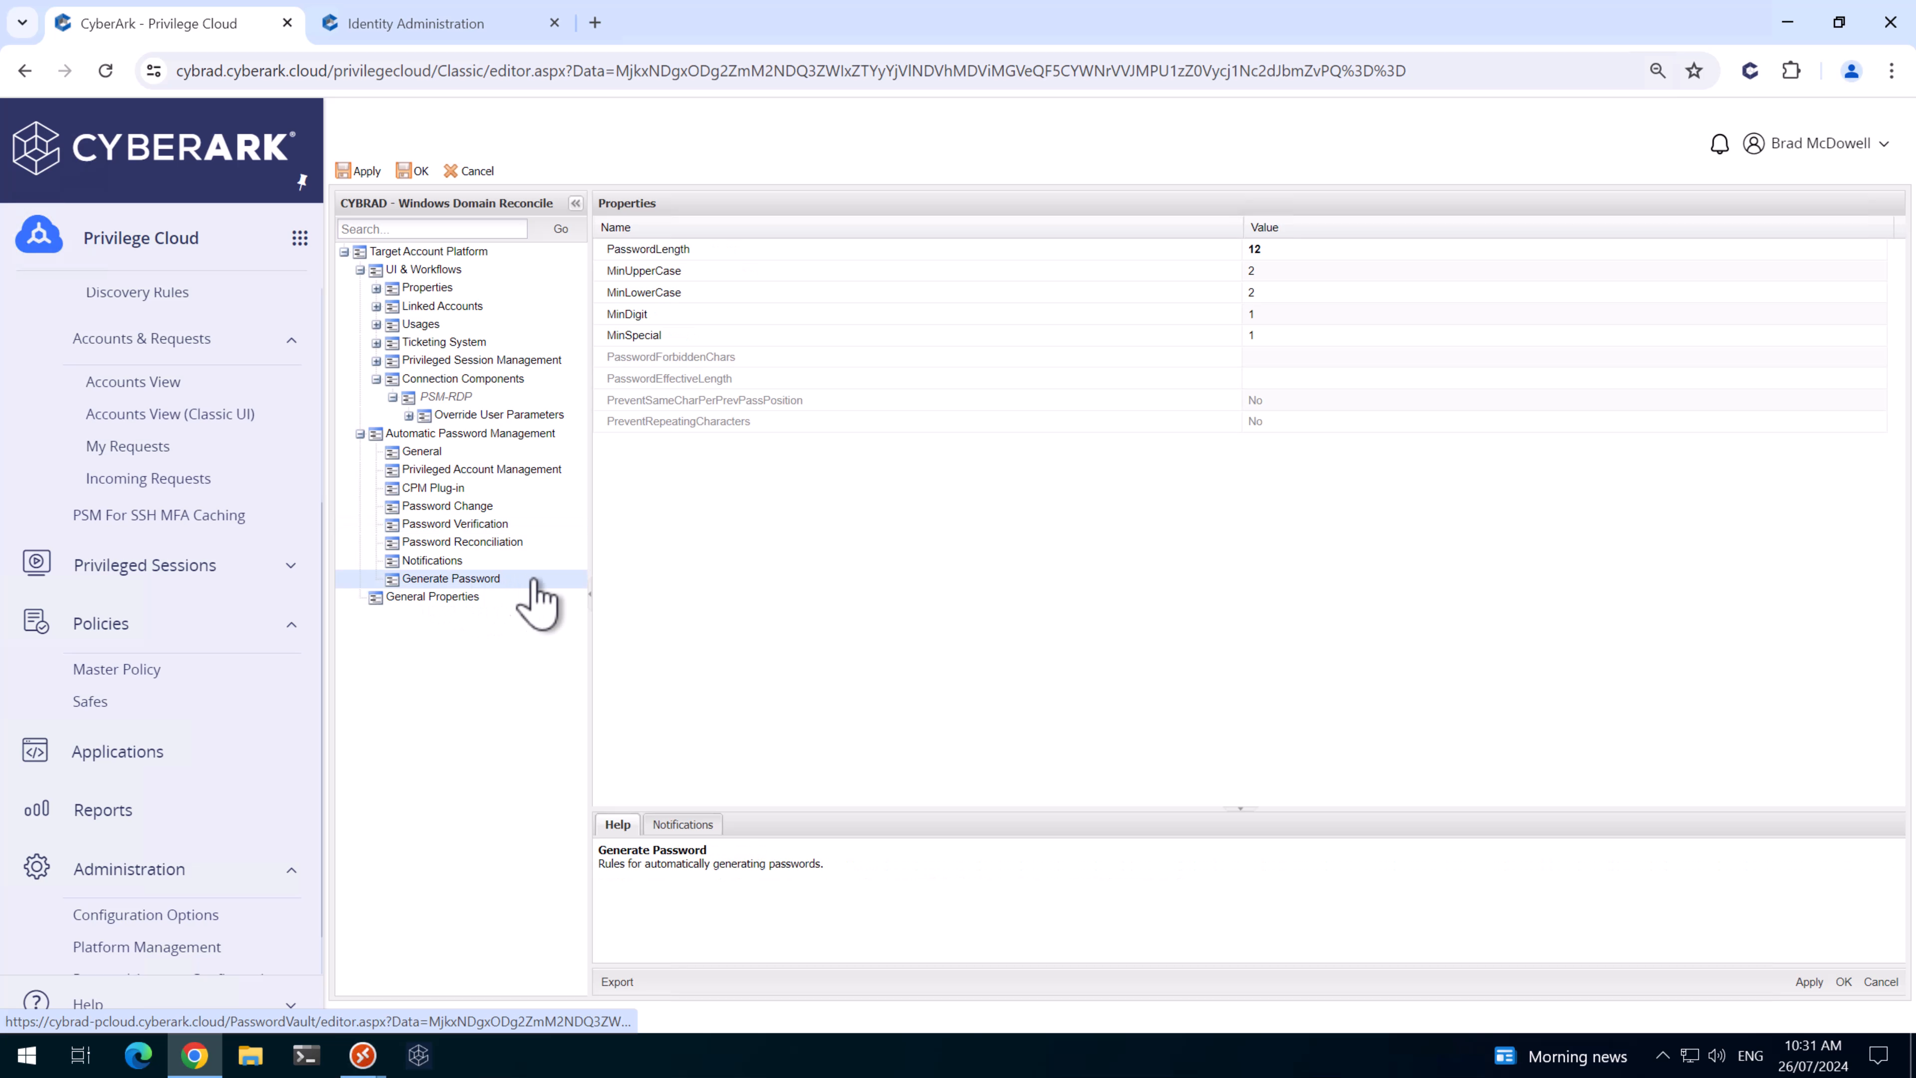
left_click(1289, 251)
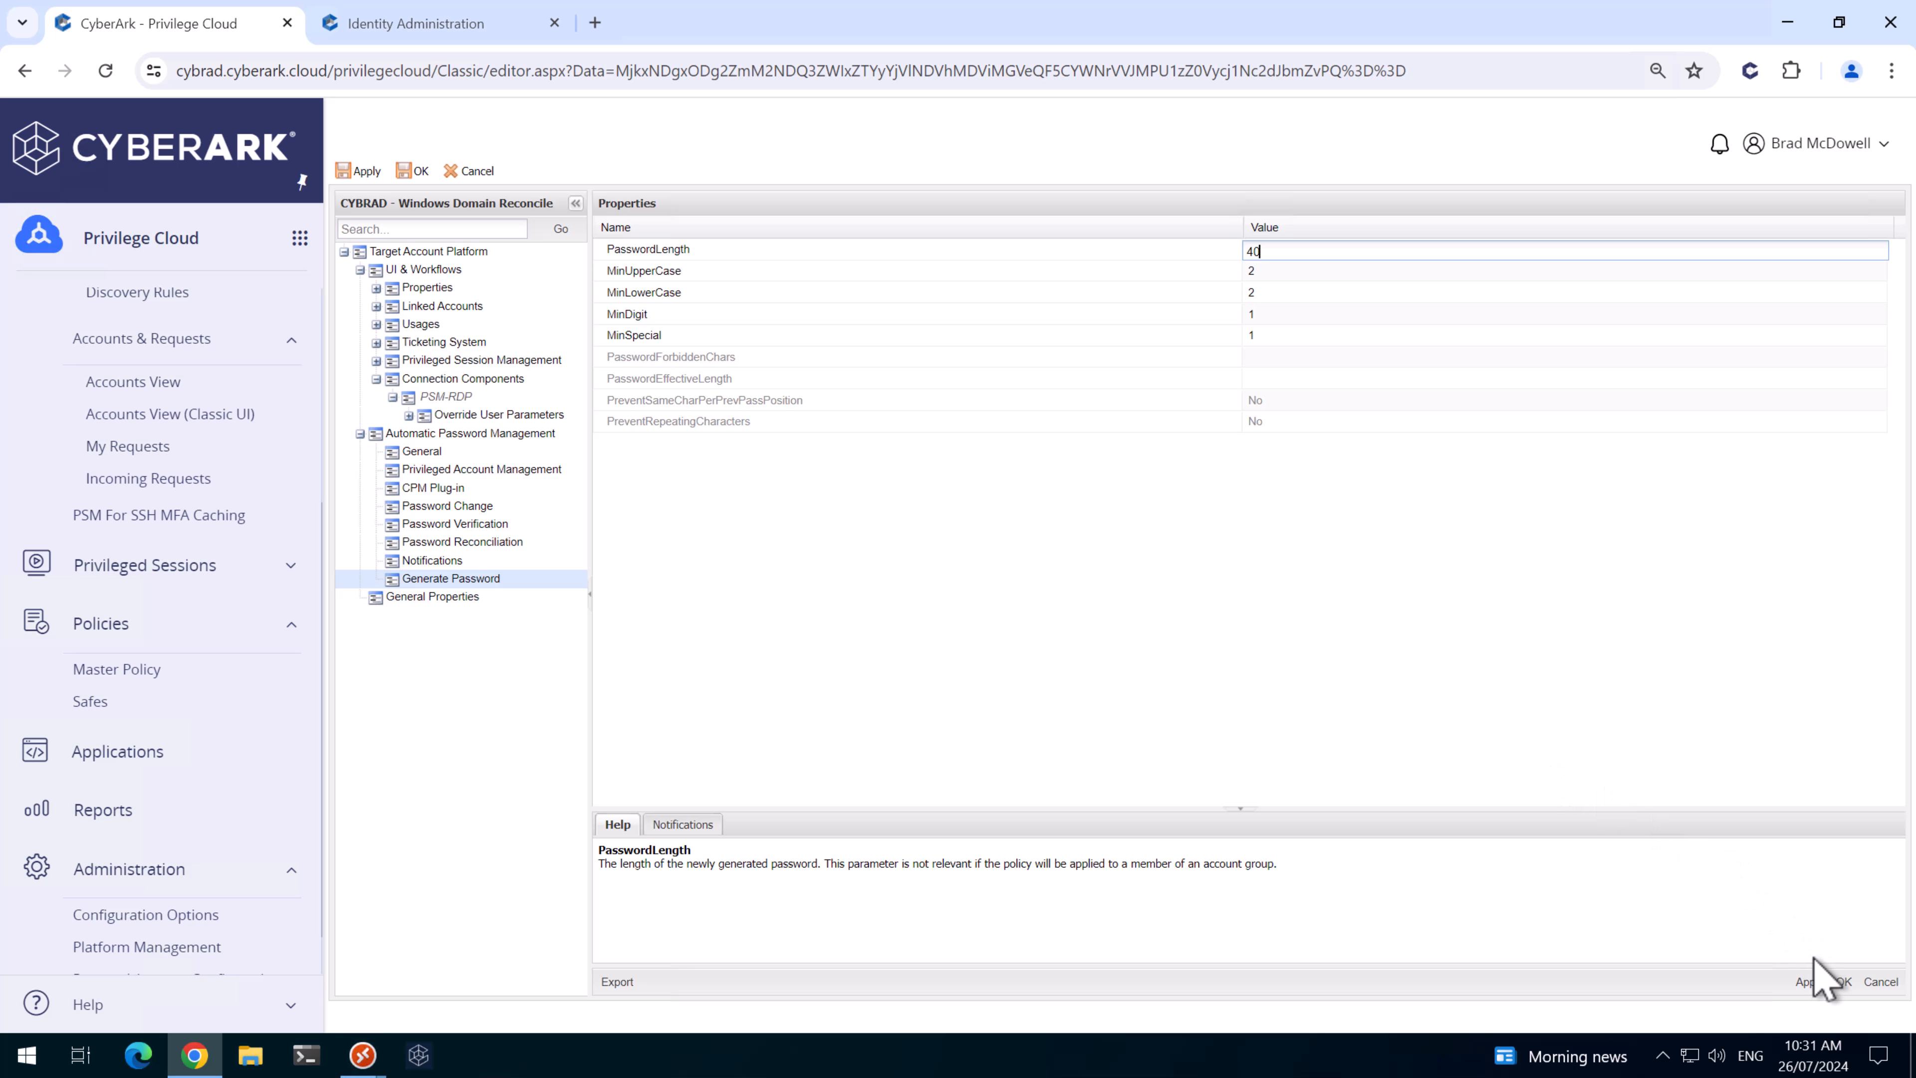
left_click(1809, 982)
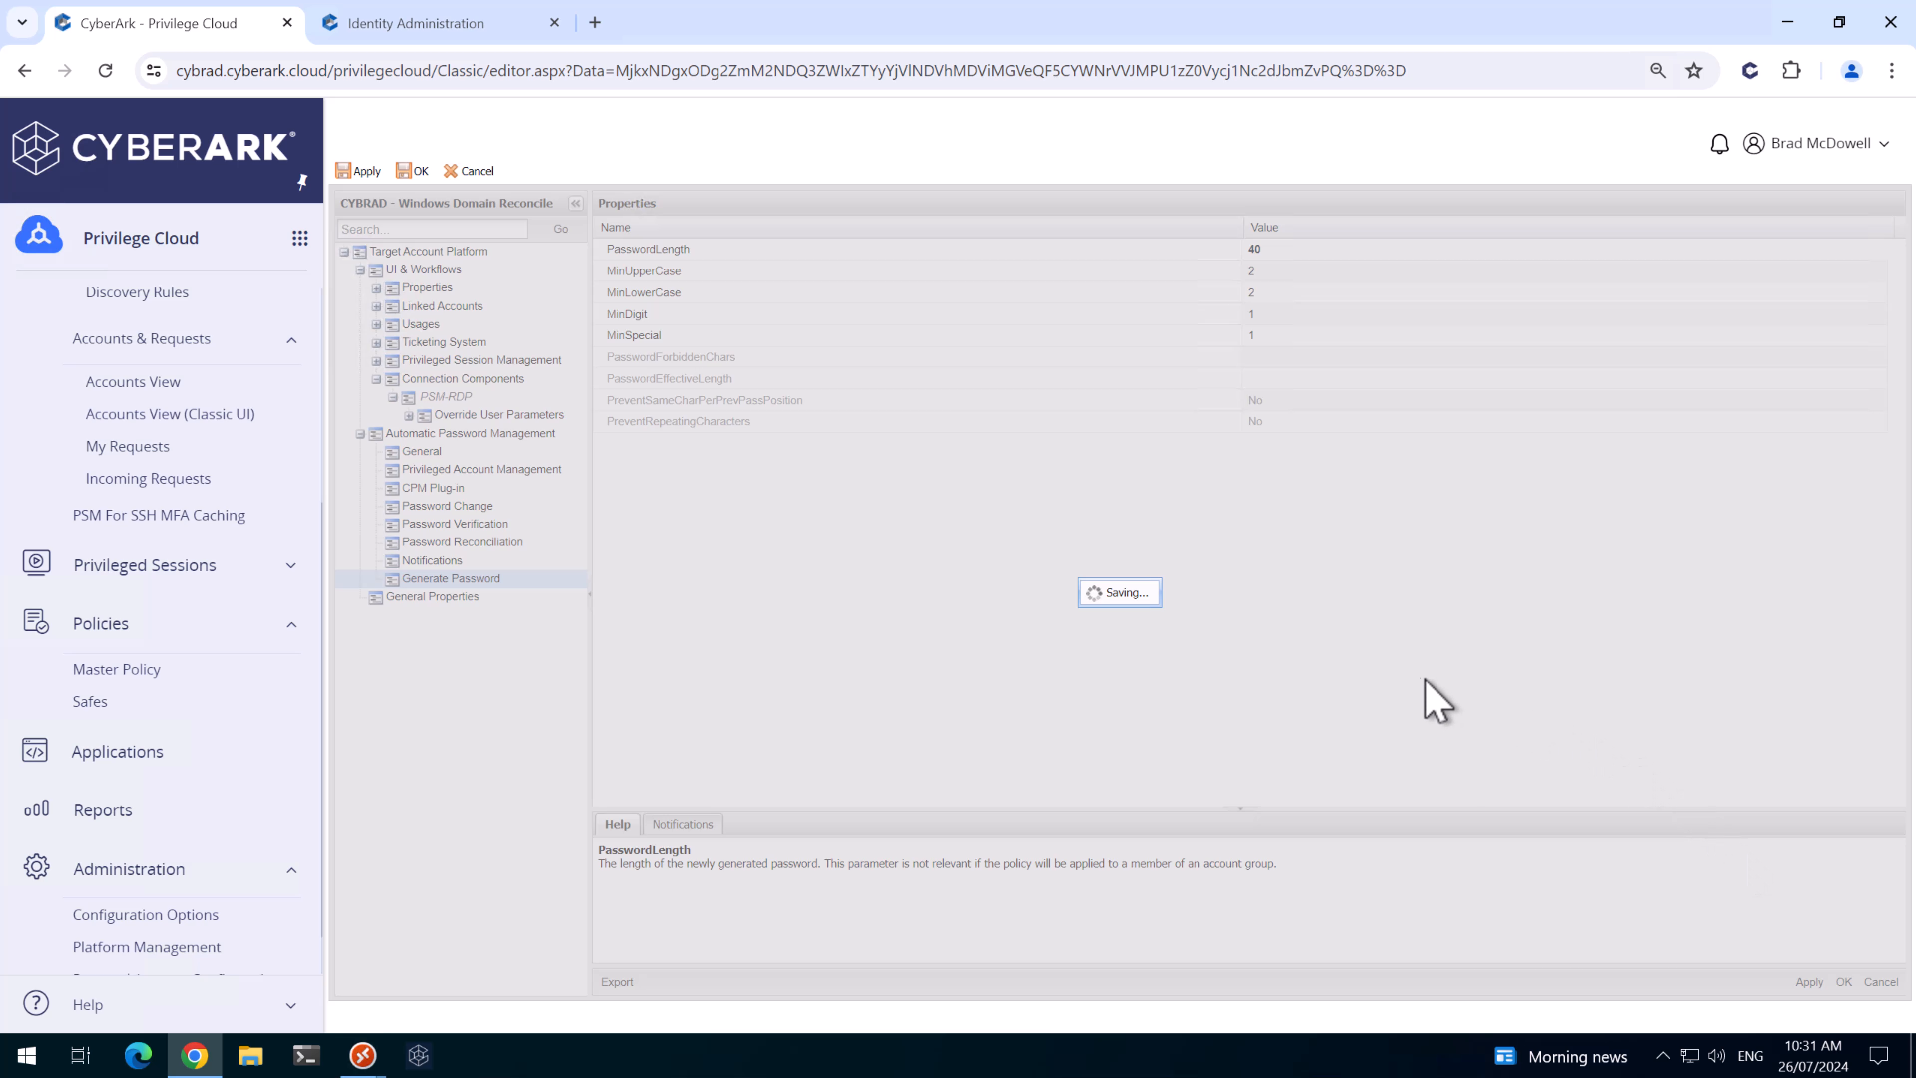
left_click(1120, 601)
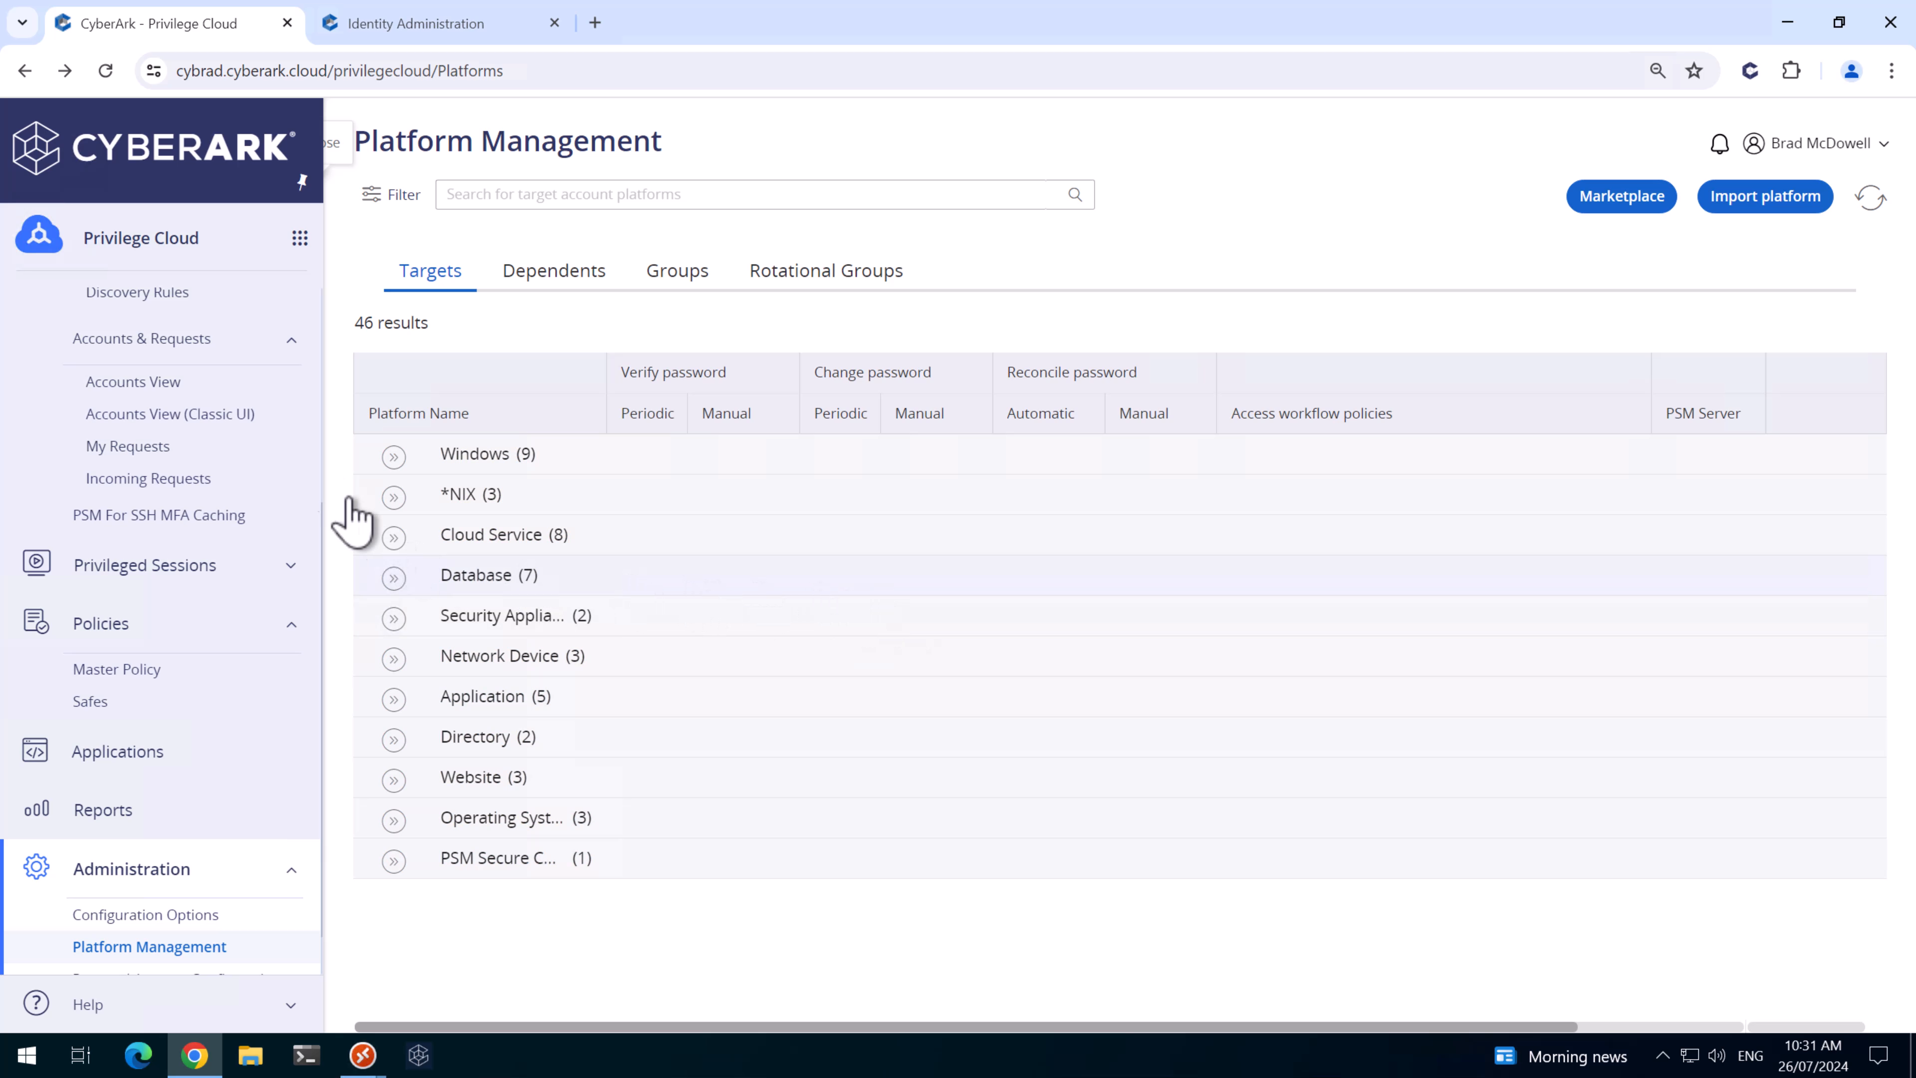
- Add Windows Domain Reconcile account CyberArk_DOM_Recon_1 at cybrad.au in the CYBRAD-WIN-DOM-RECON safe
scroll(143, 445, "up", 3)
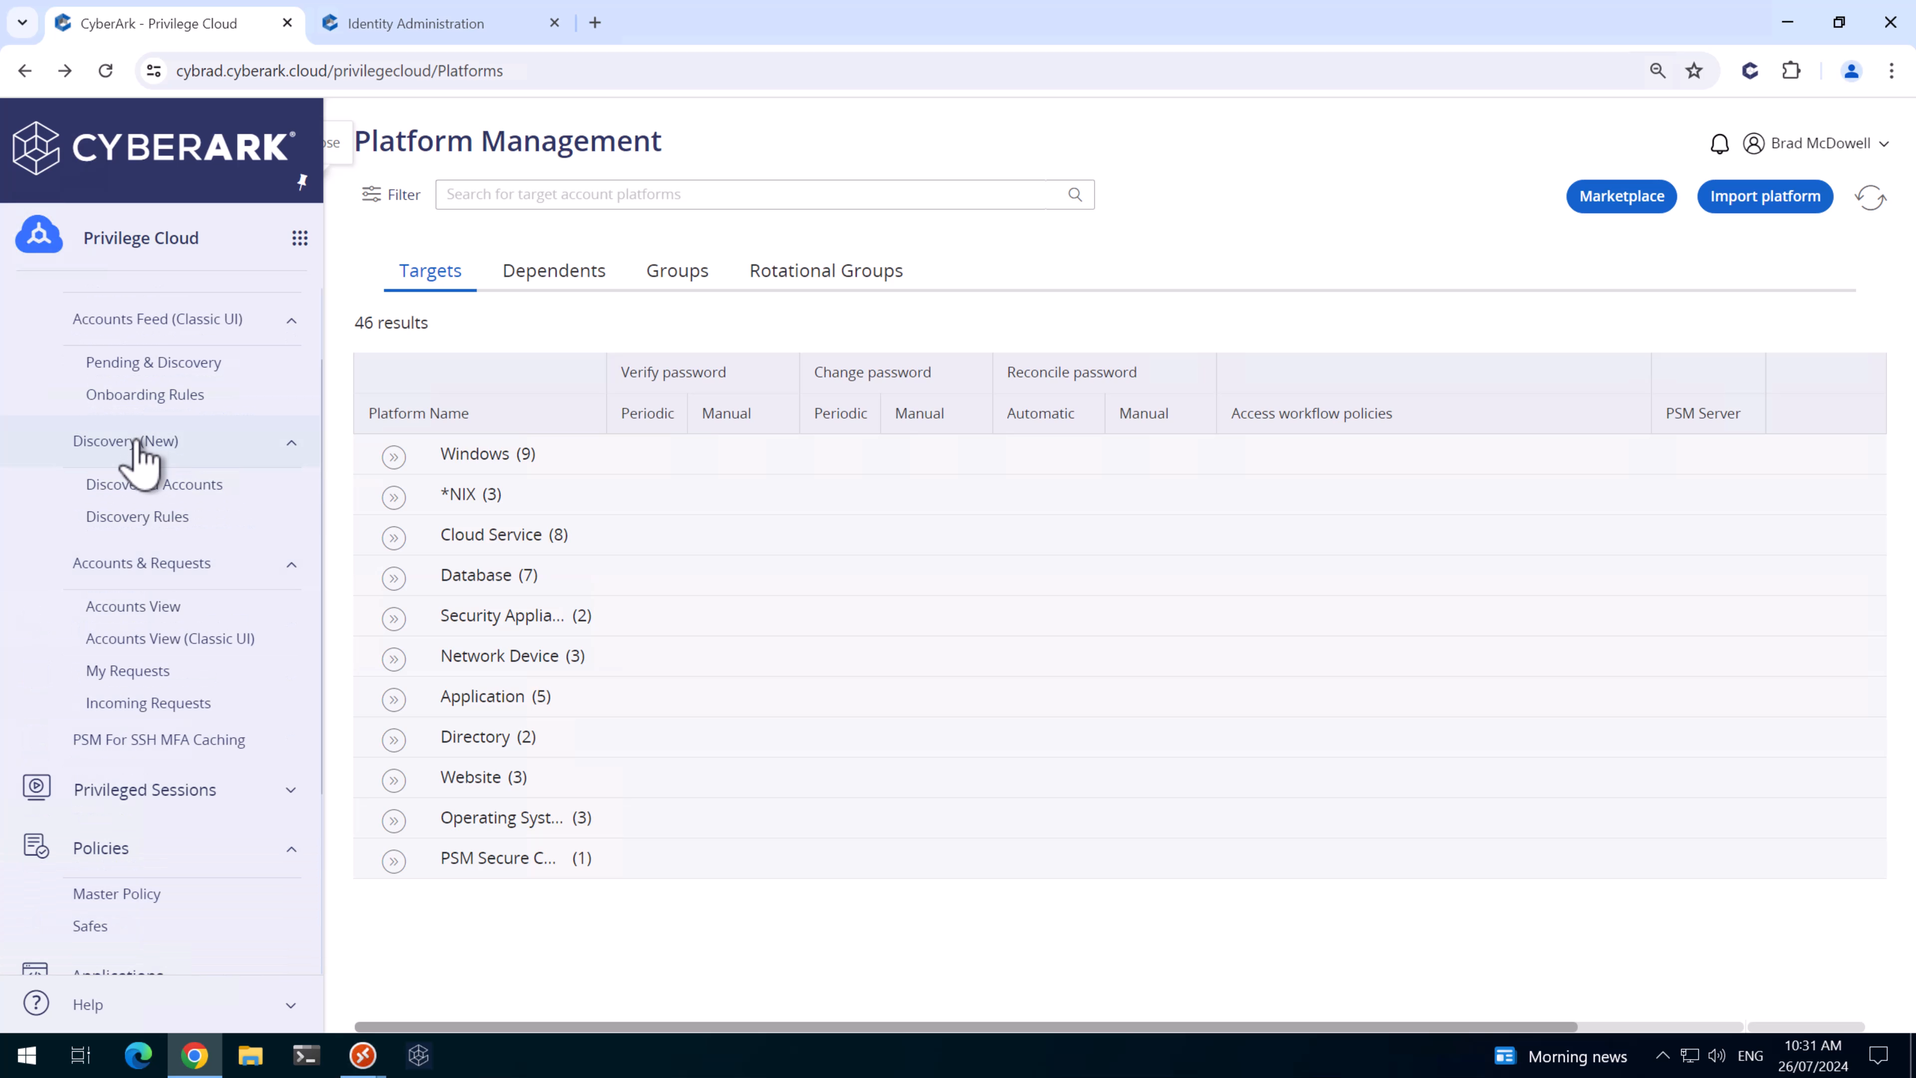
left_click(143, 606)
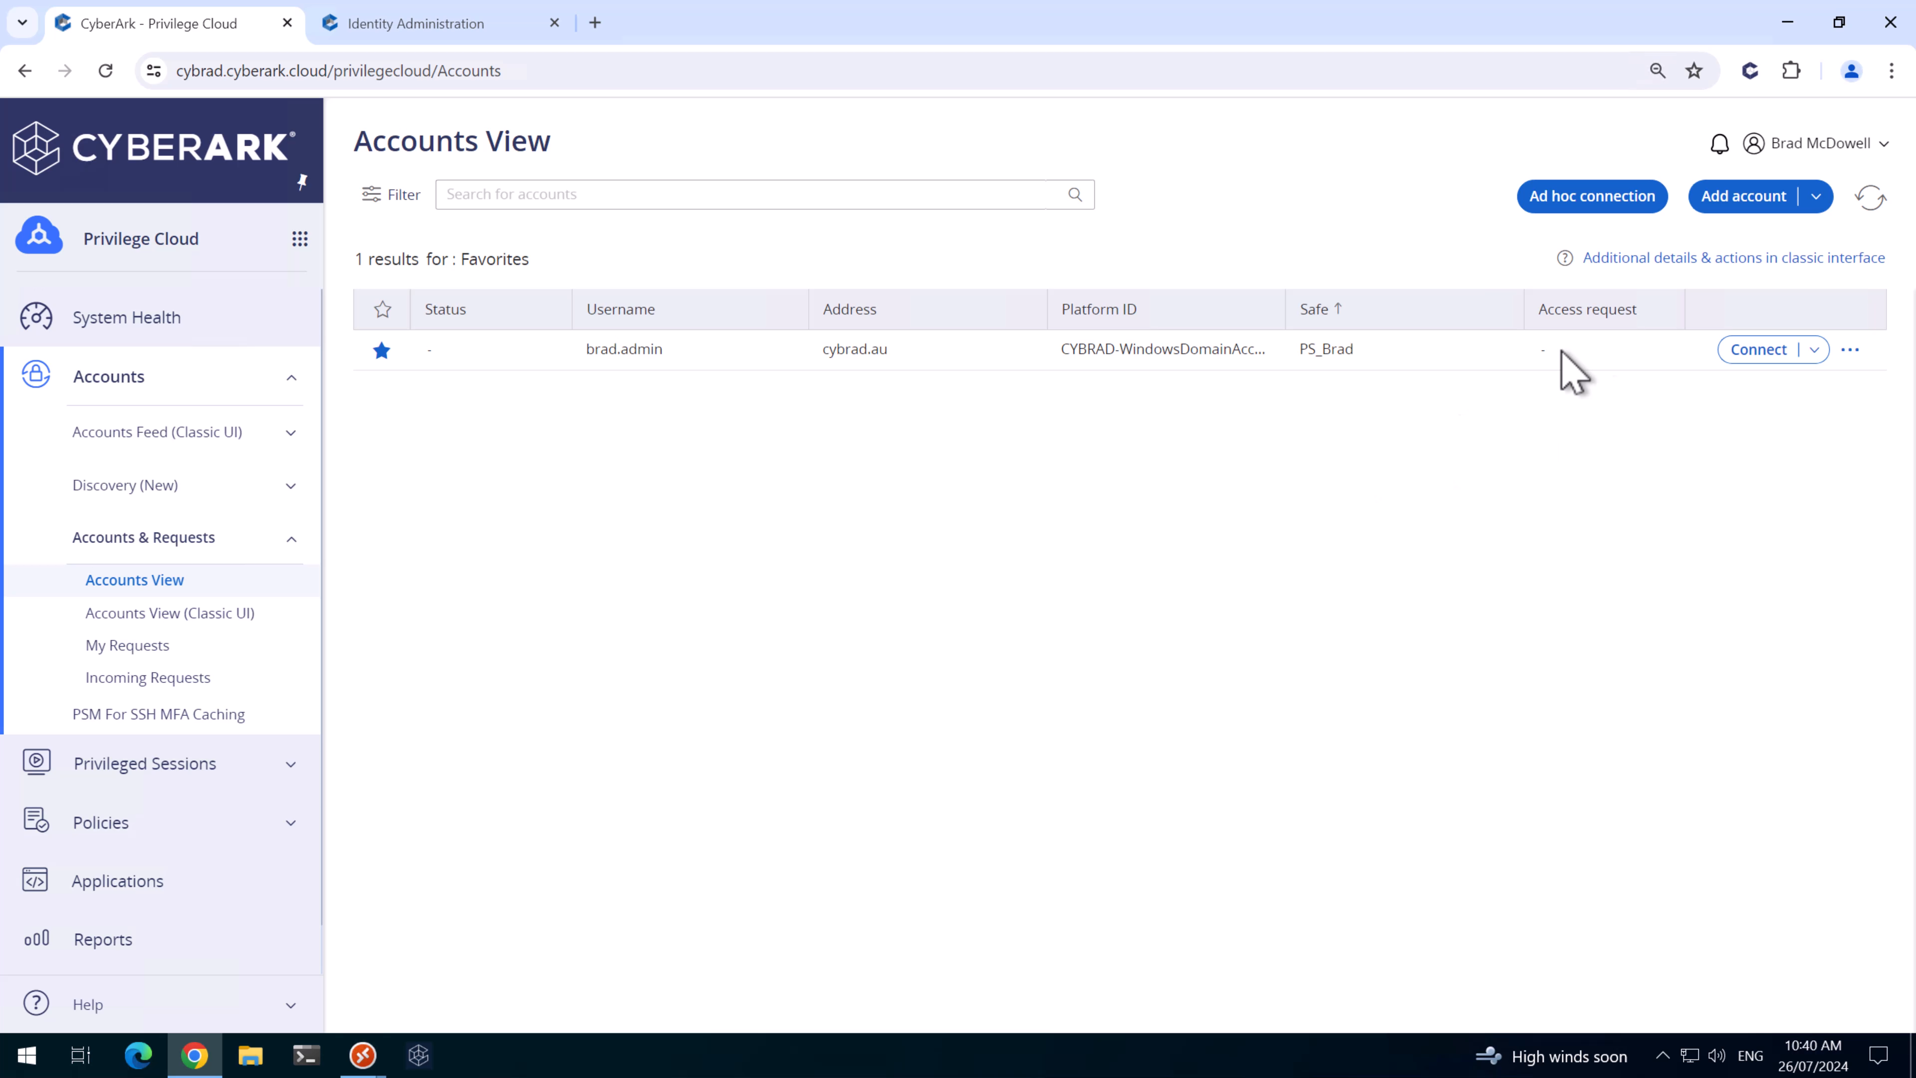
left_click(1742, 198)
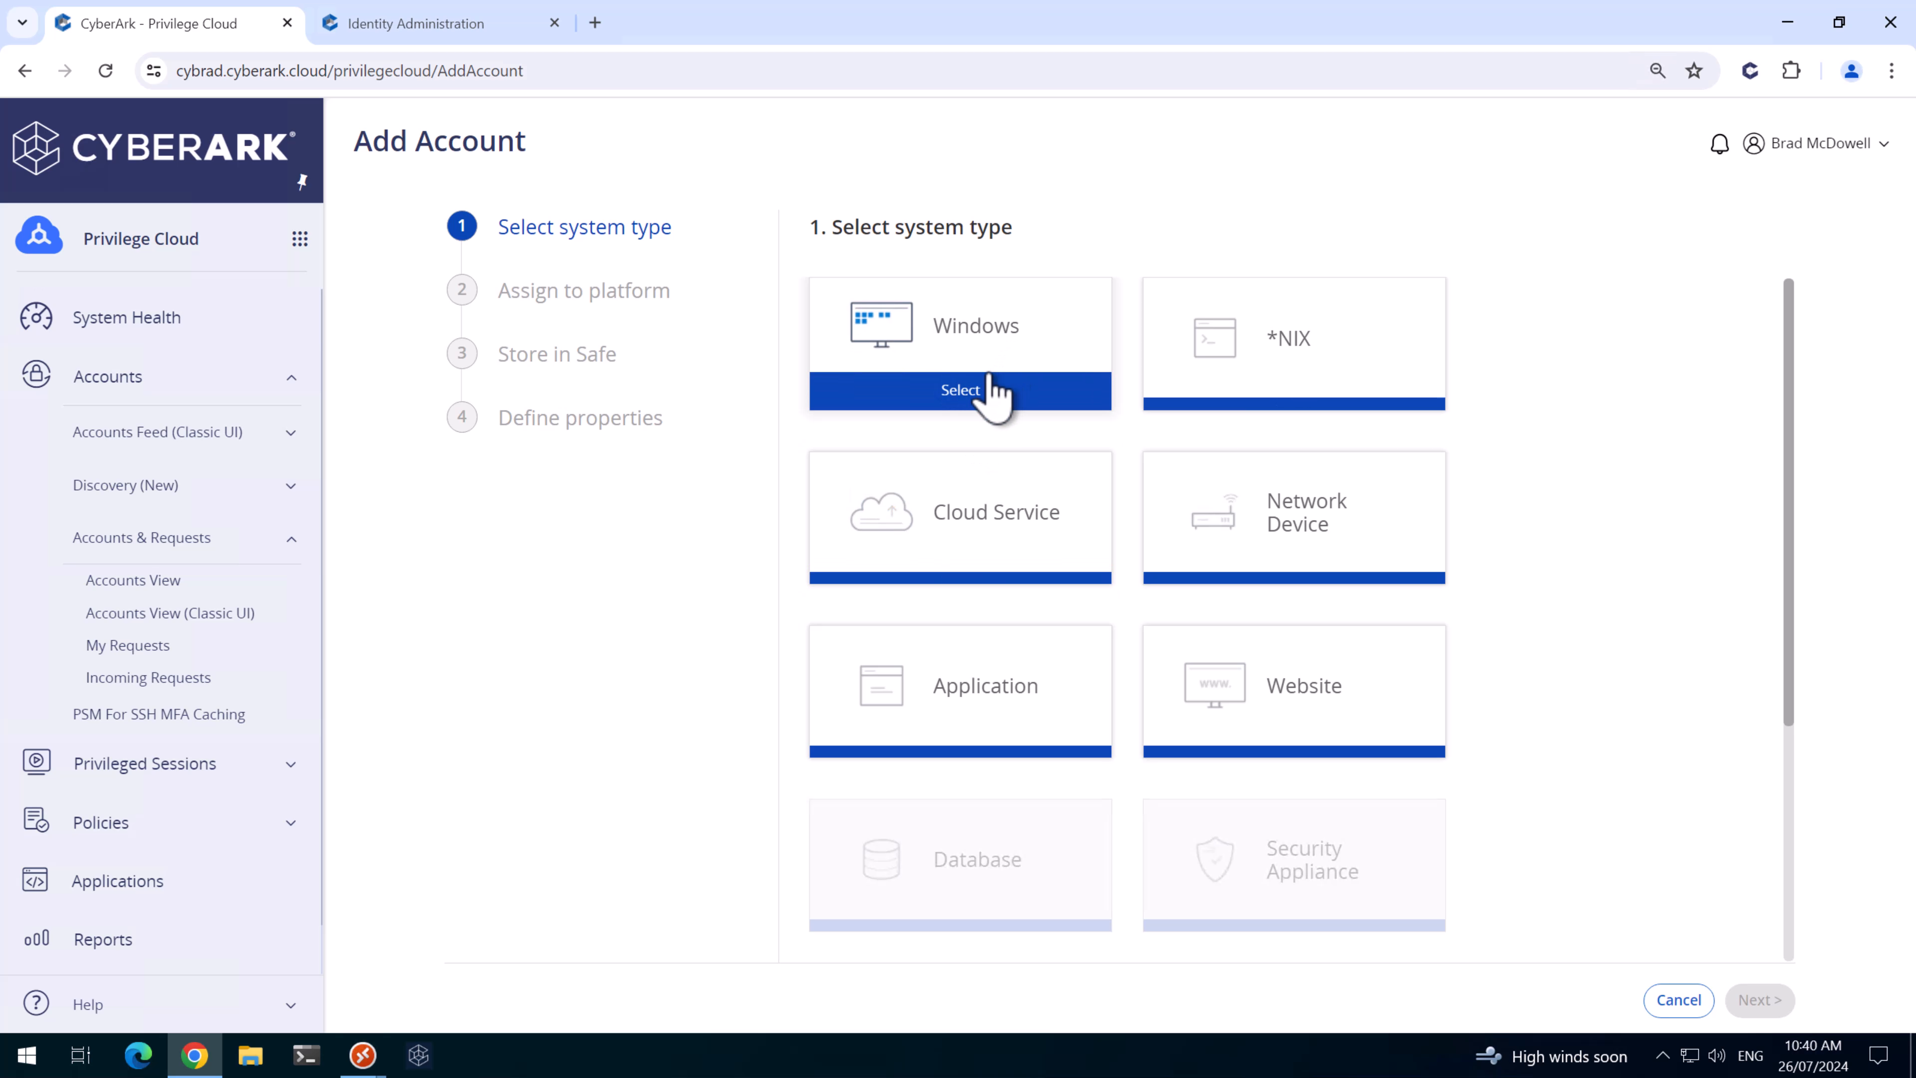
left_click(990, 384)
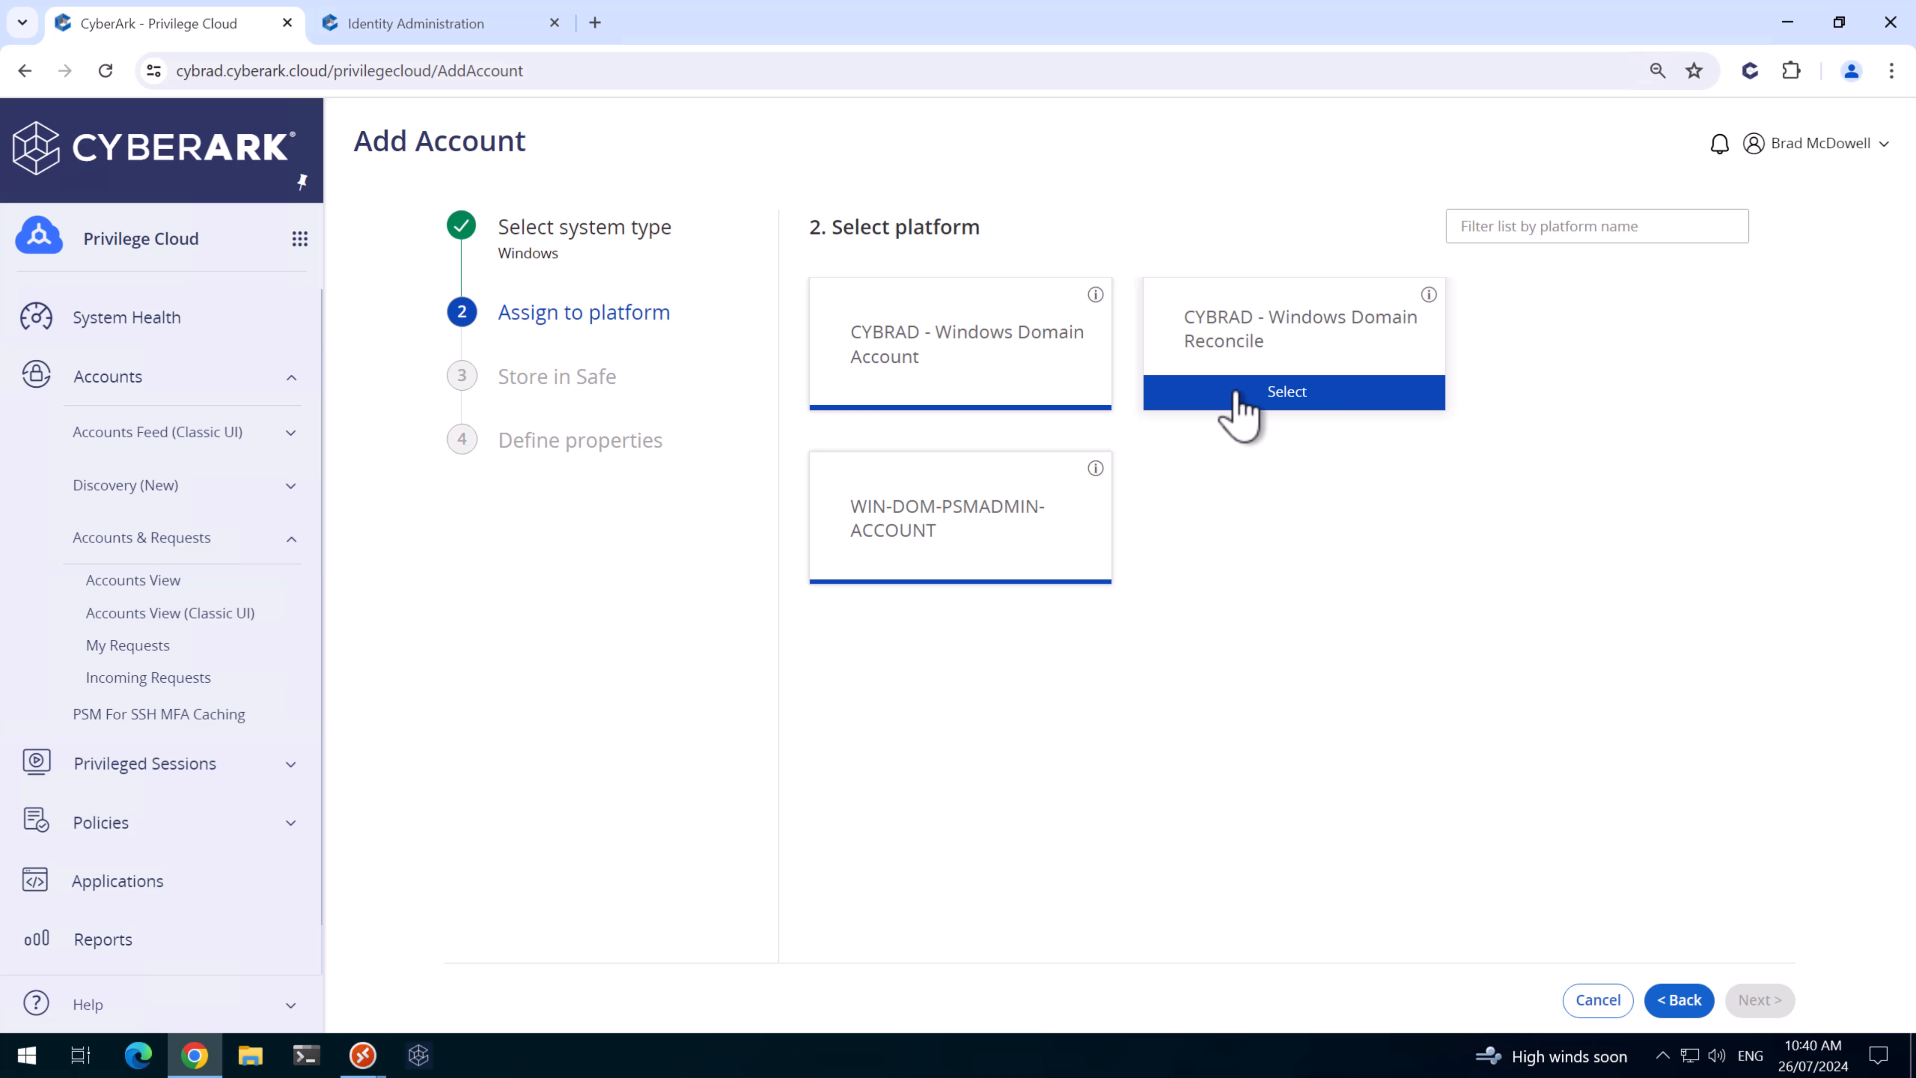
left_click(1238, 394)
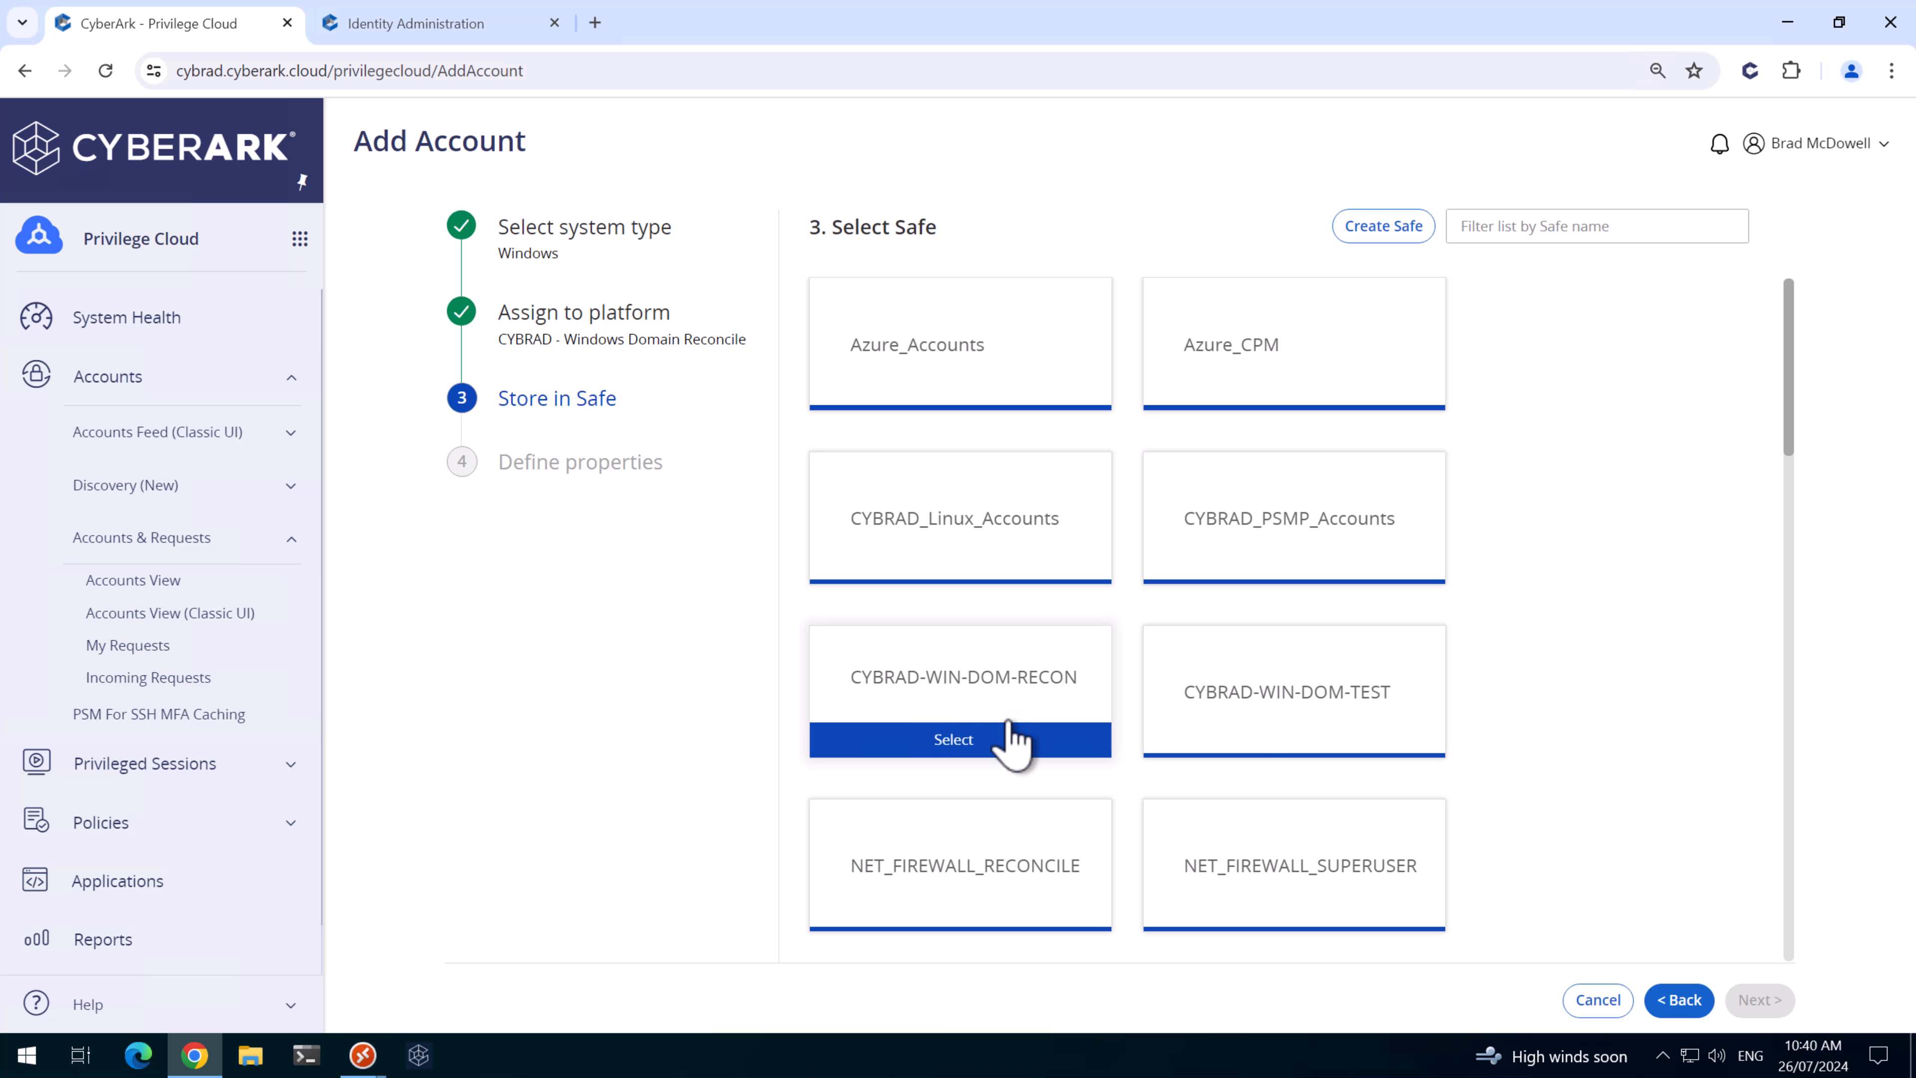
left_click(1013, 743)
left_click(1061, 363)
type("cybrad.au")
key("Tab")
type("CyberArk_DOM_Recon_1")
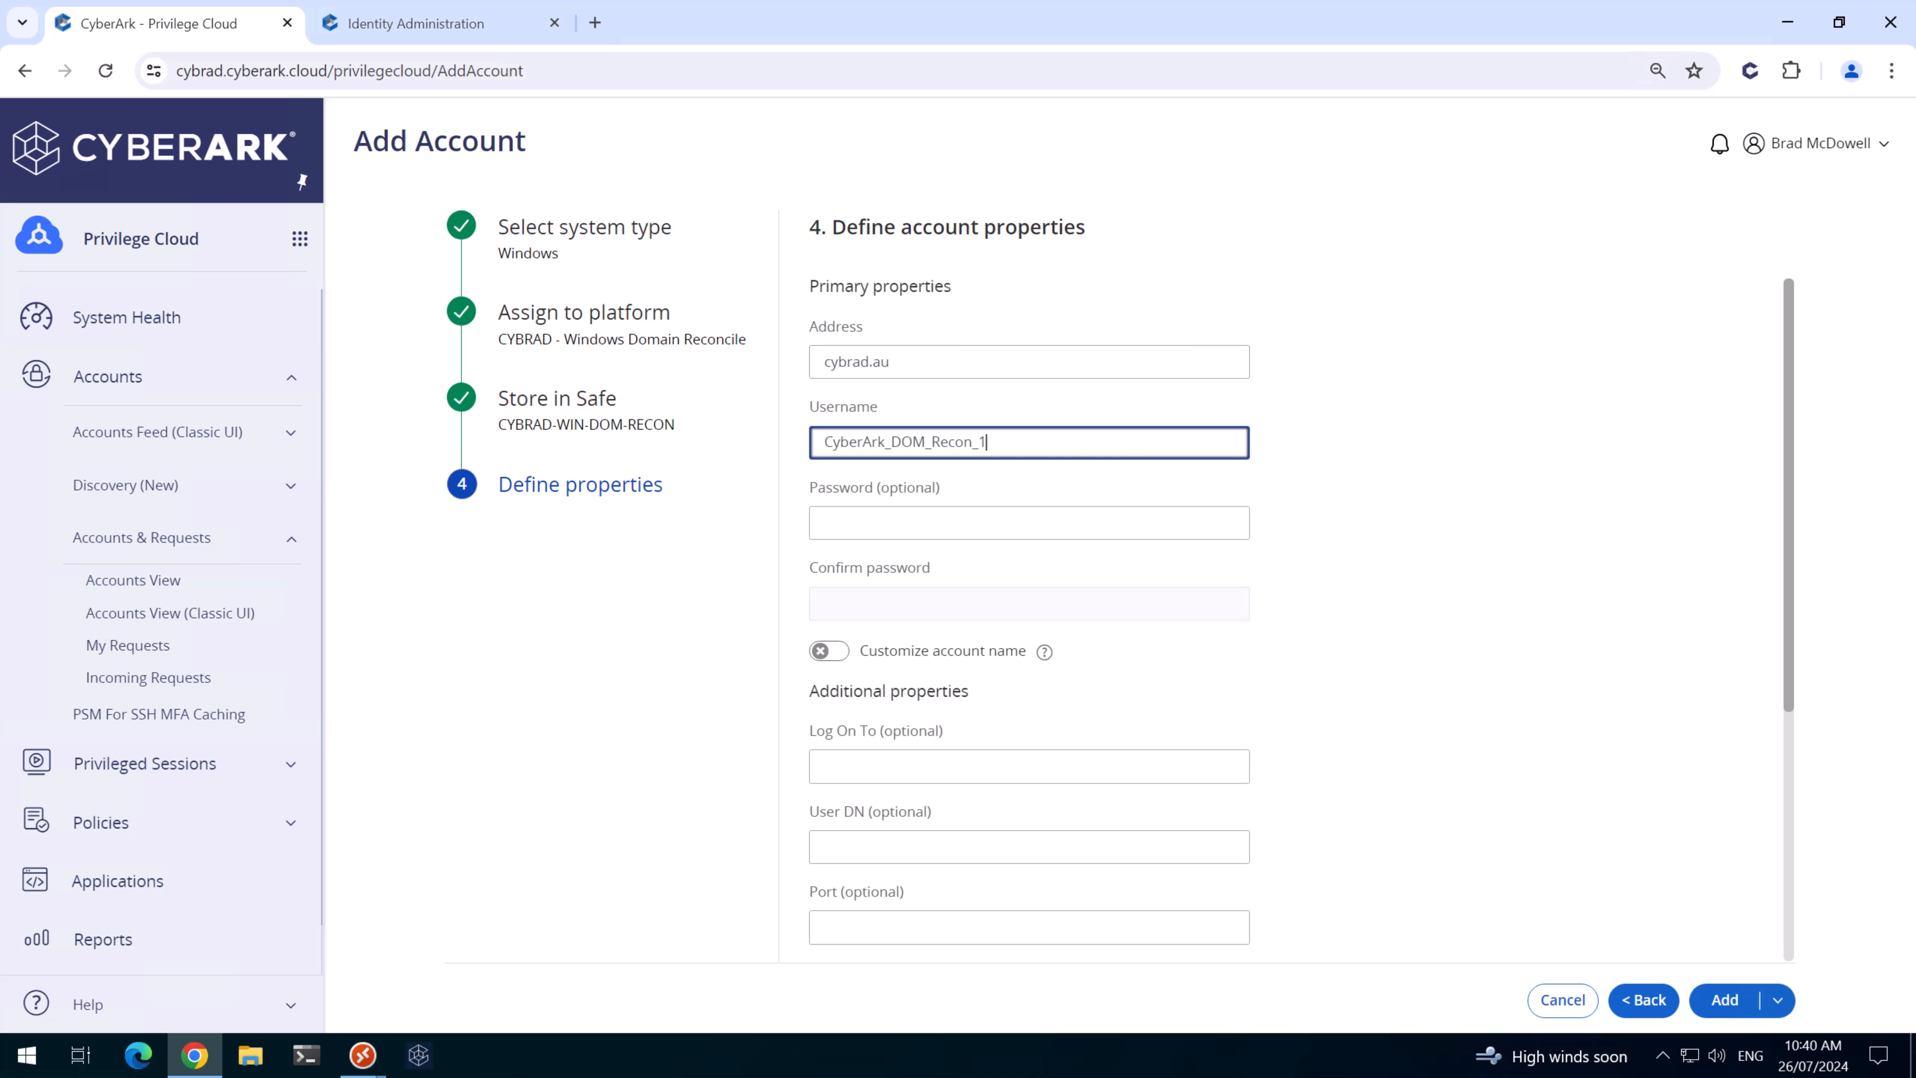
left_click(883, 530)
key("ctrl+v")
left_click(914, 601)
key("ctrl+v")
left_click(911, 764)
type("CYBRTA")
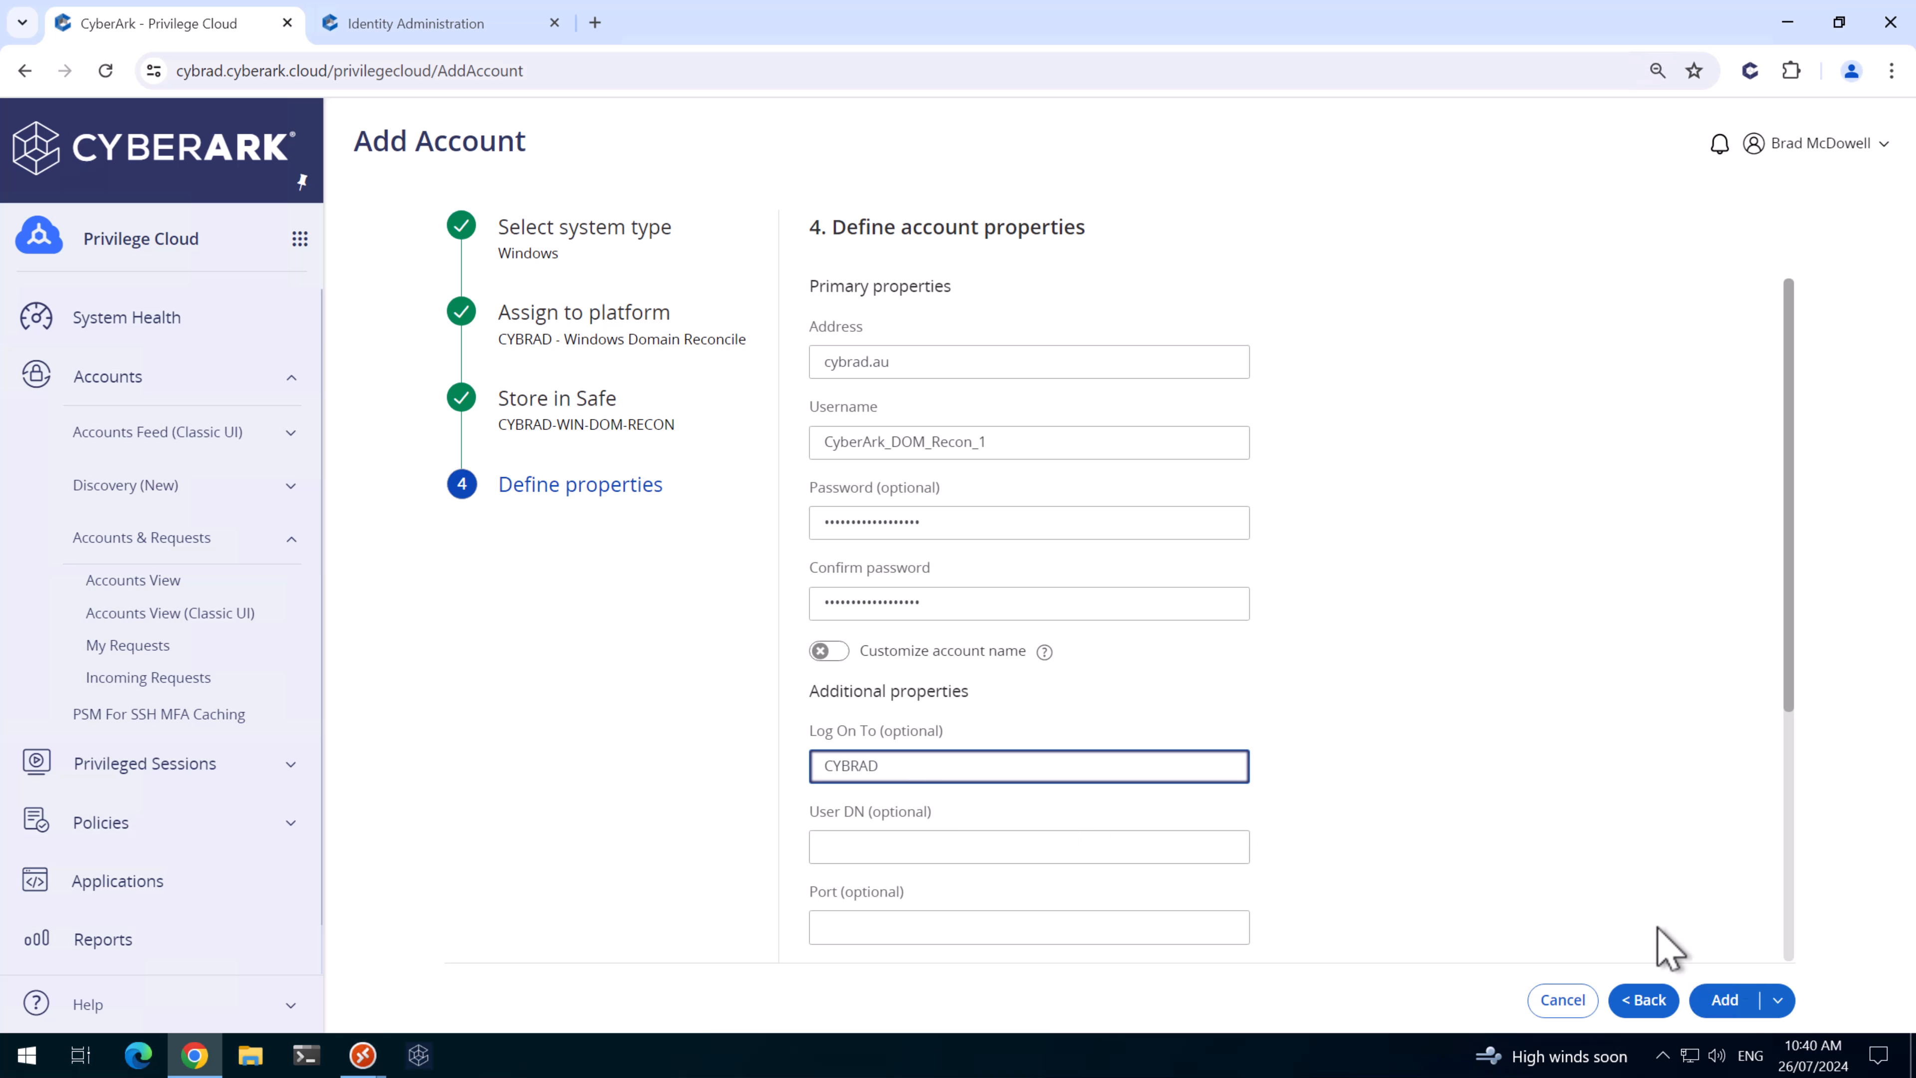
left_click(1728, 1000)
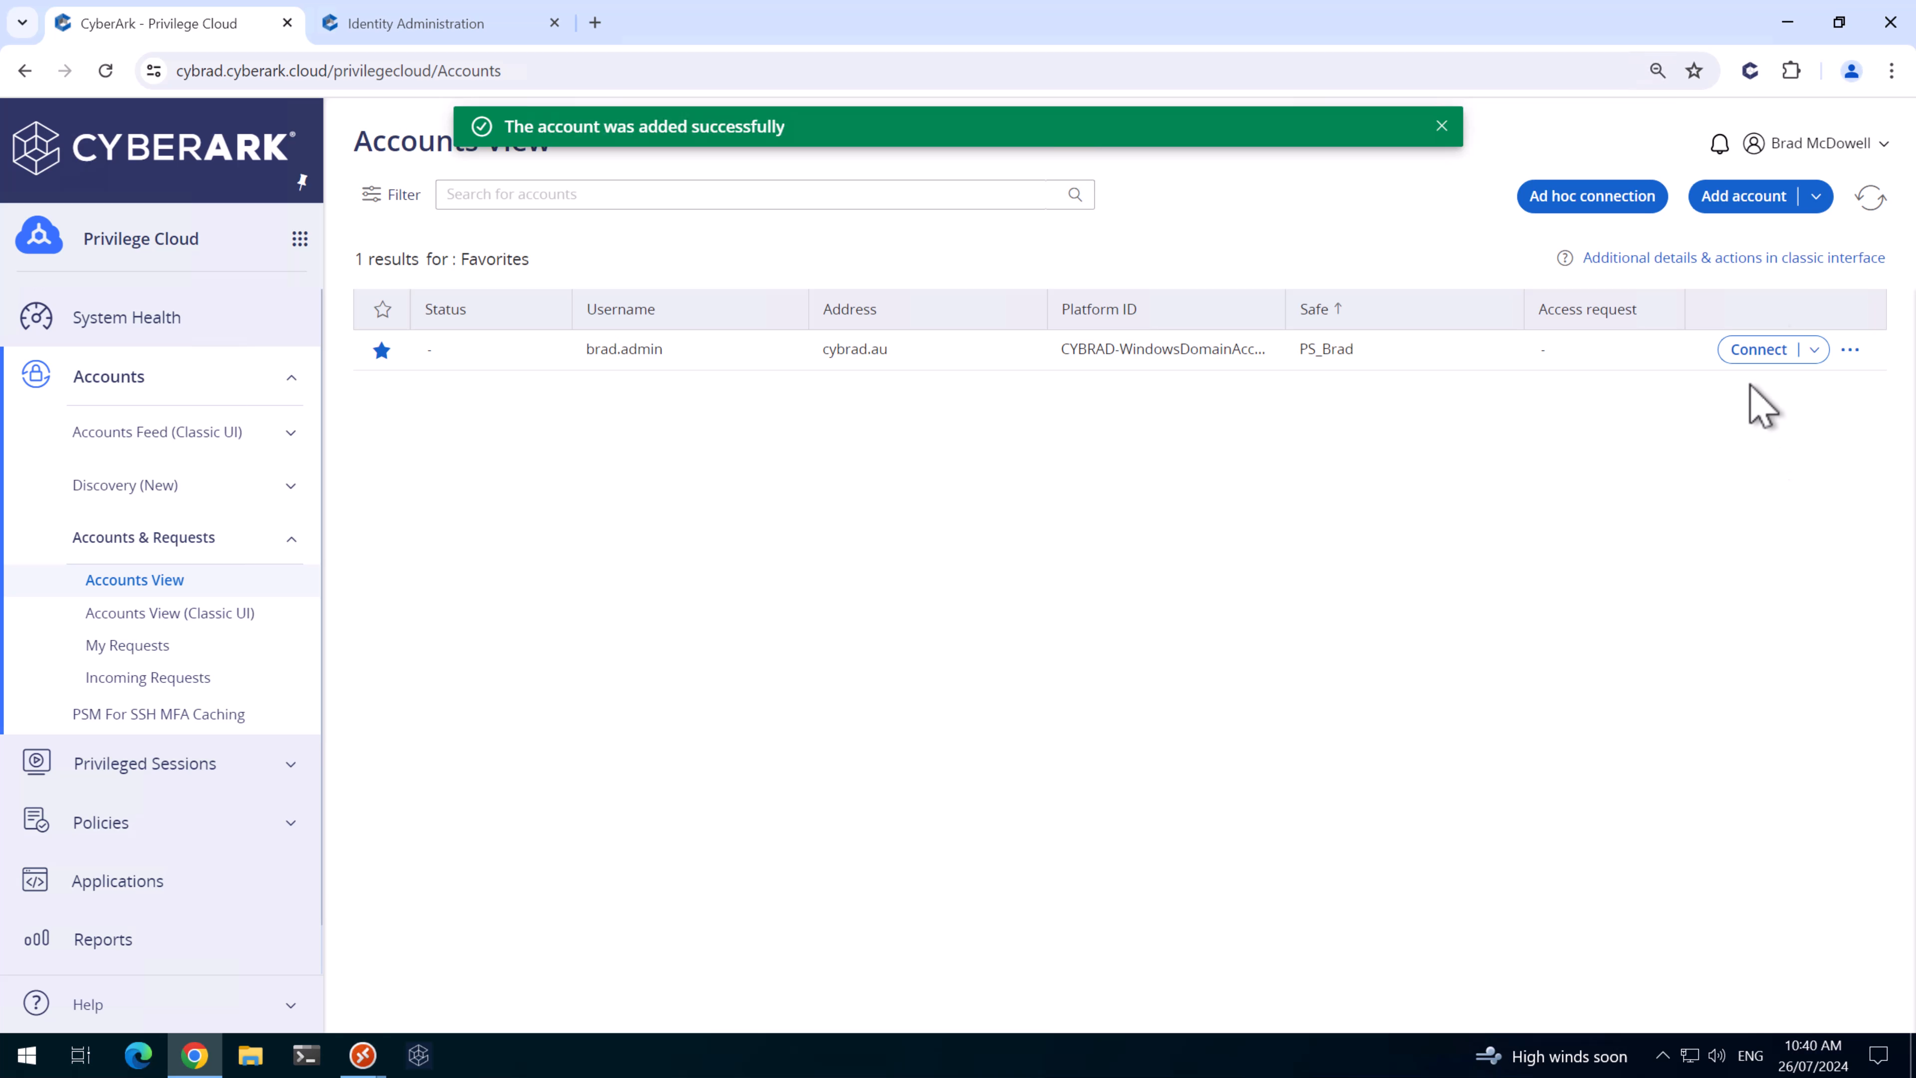
- Add CyberArk_DOM_Recon_2 at cybrad.au in CYBRAD-WIN-DOM-RECON, logging on to CYBRAD
left_click(1750, 194)
left_click(967, 349)
left_click(959, 539)
left_click(962, 676)
left_click(964, 361)
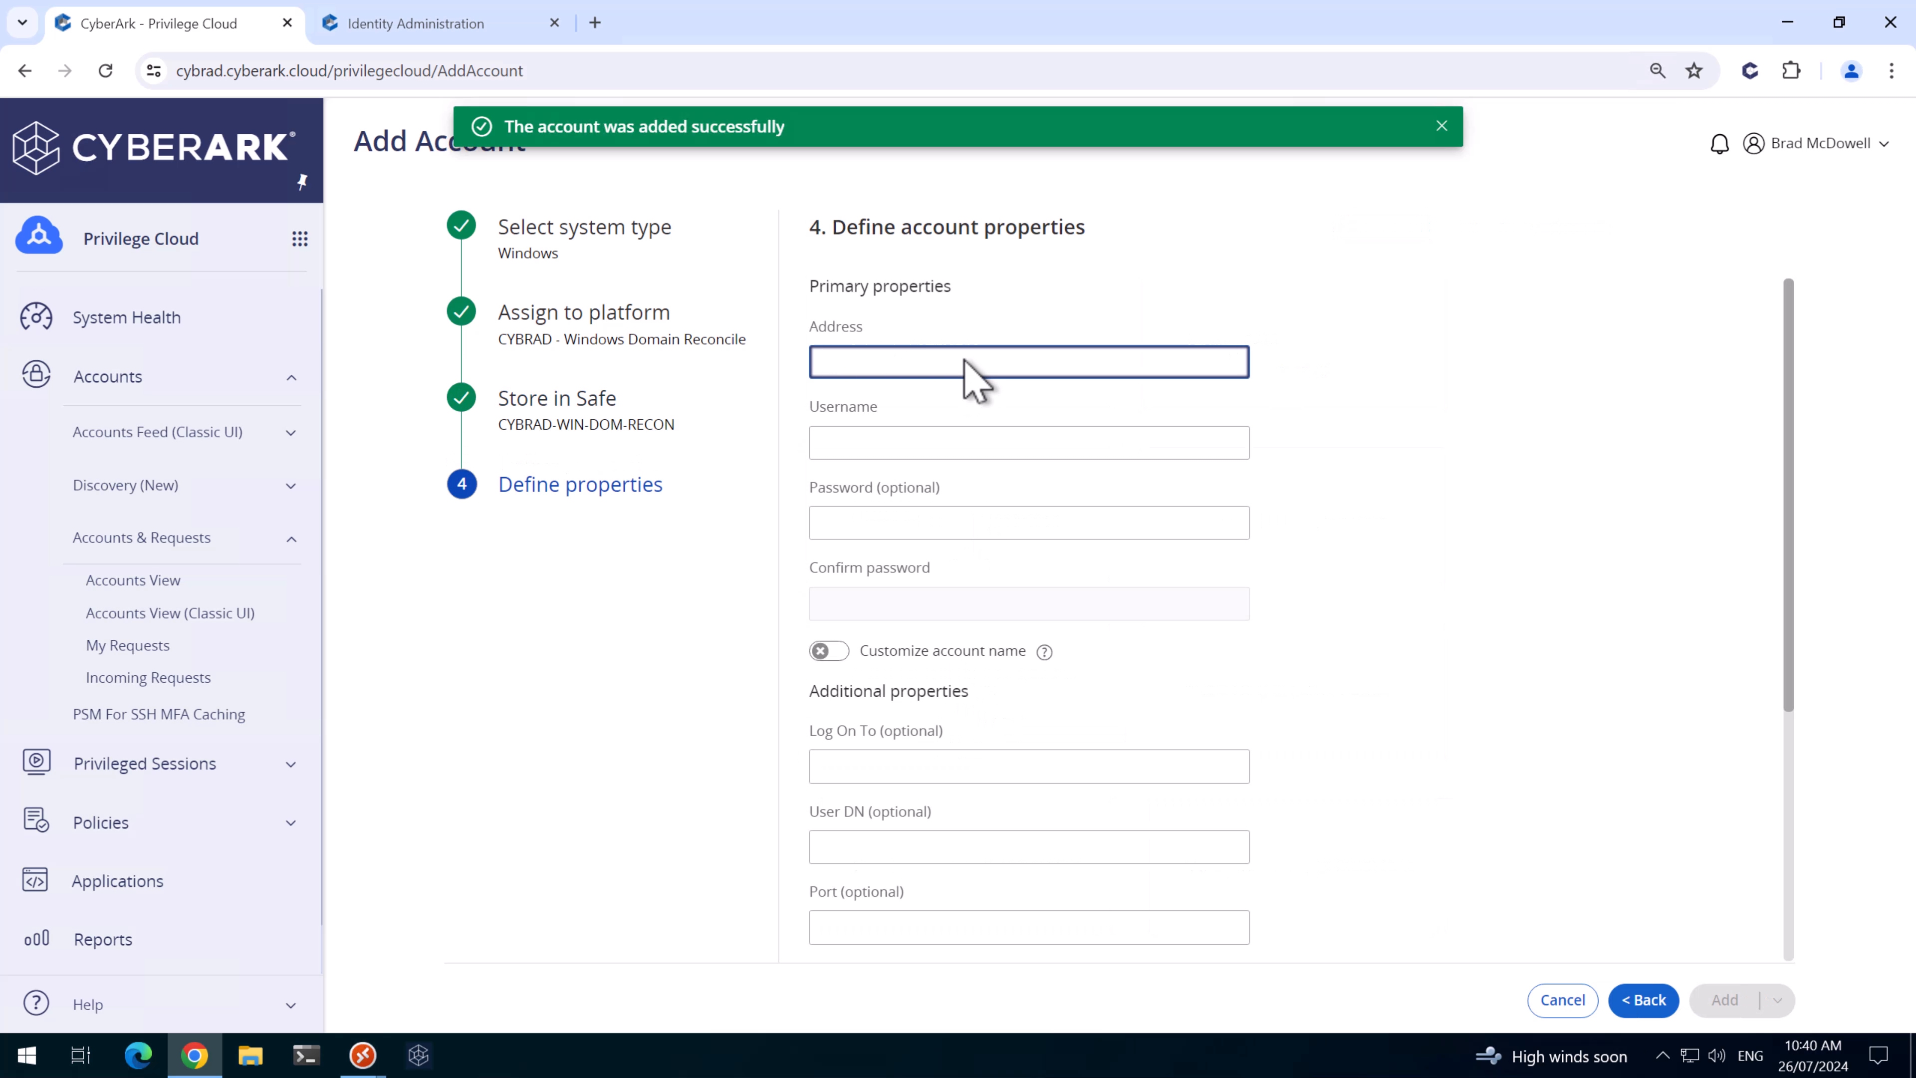
type("cybrad.au")
key("Tab")
type("CyberArk_DOM_Recon_2")
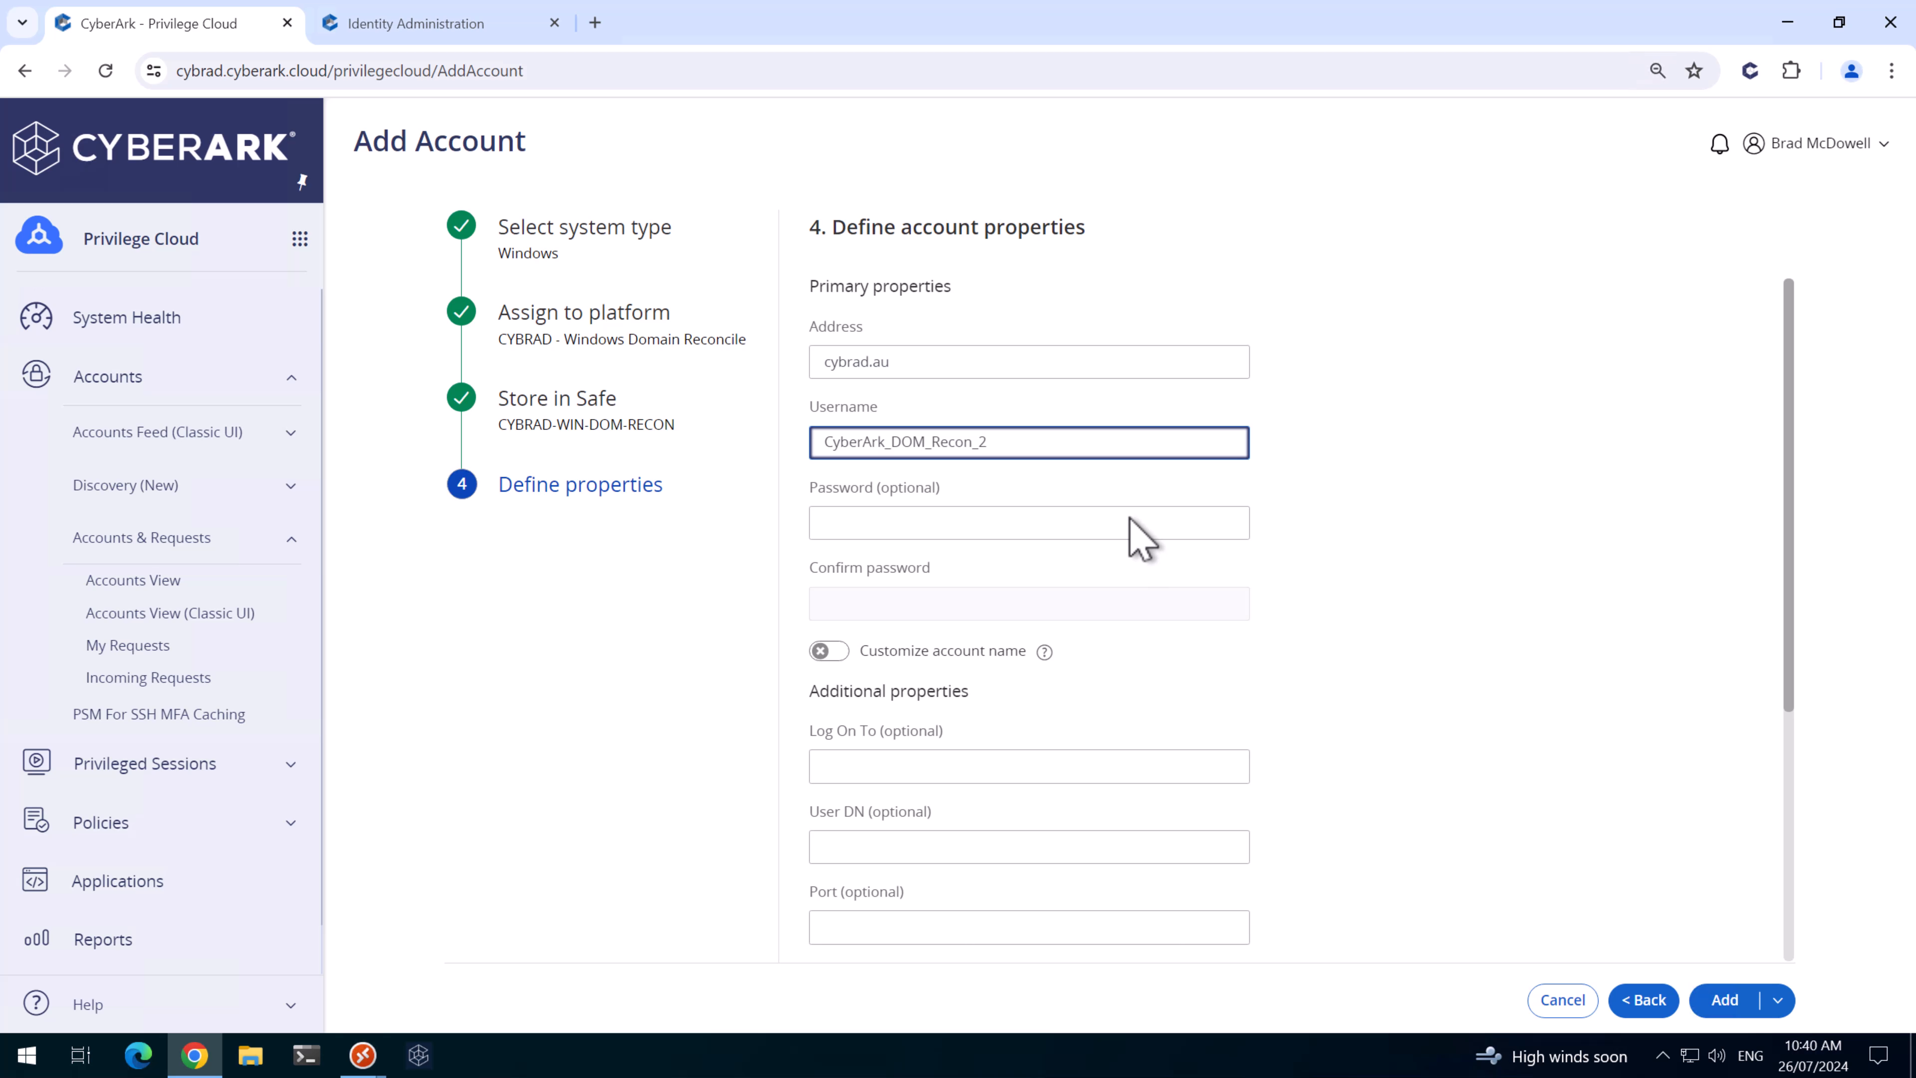
left_click(1041, 520)
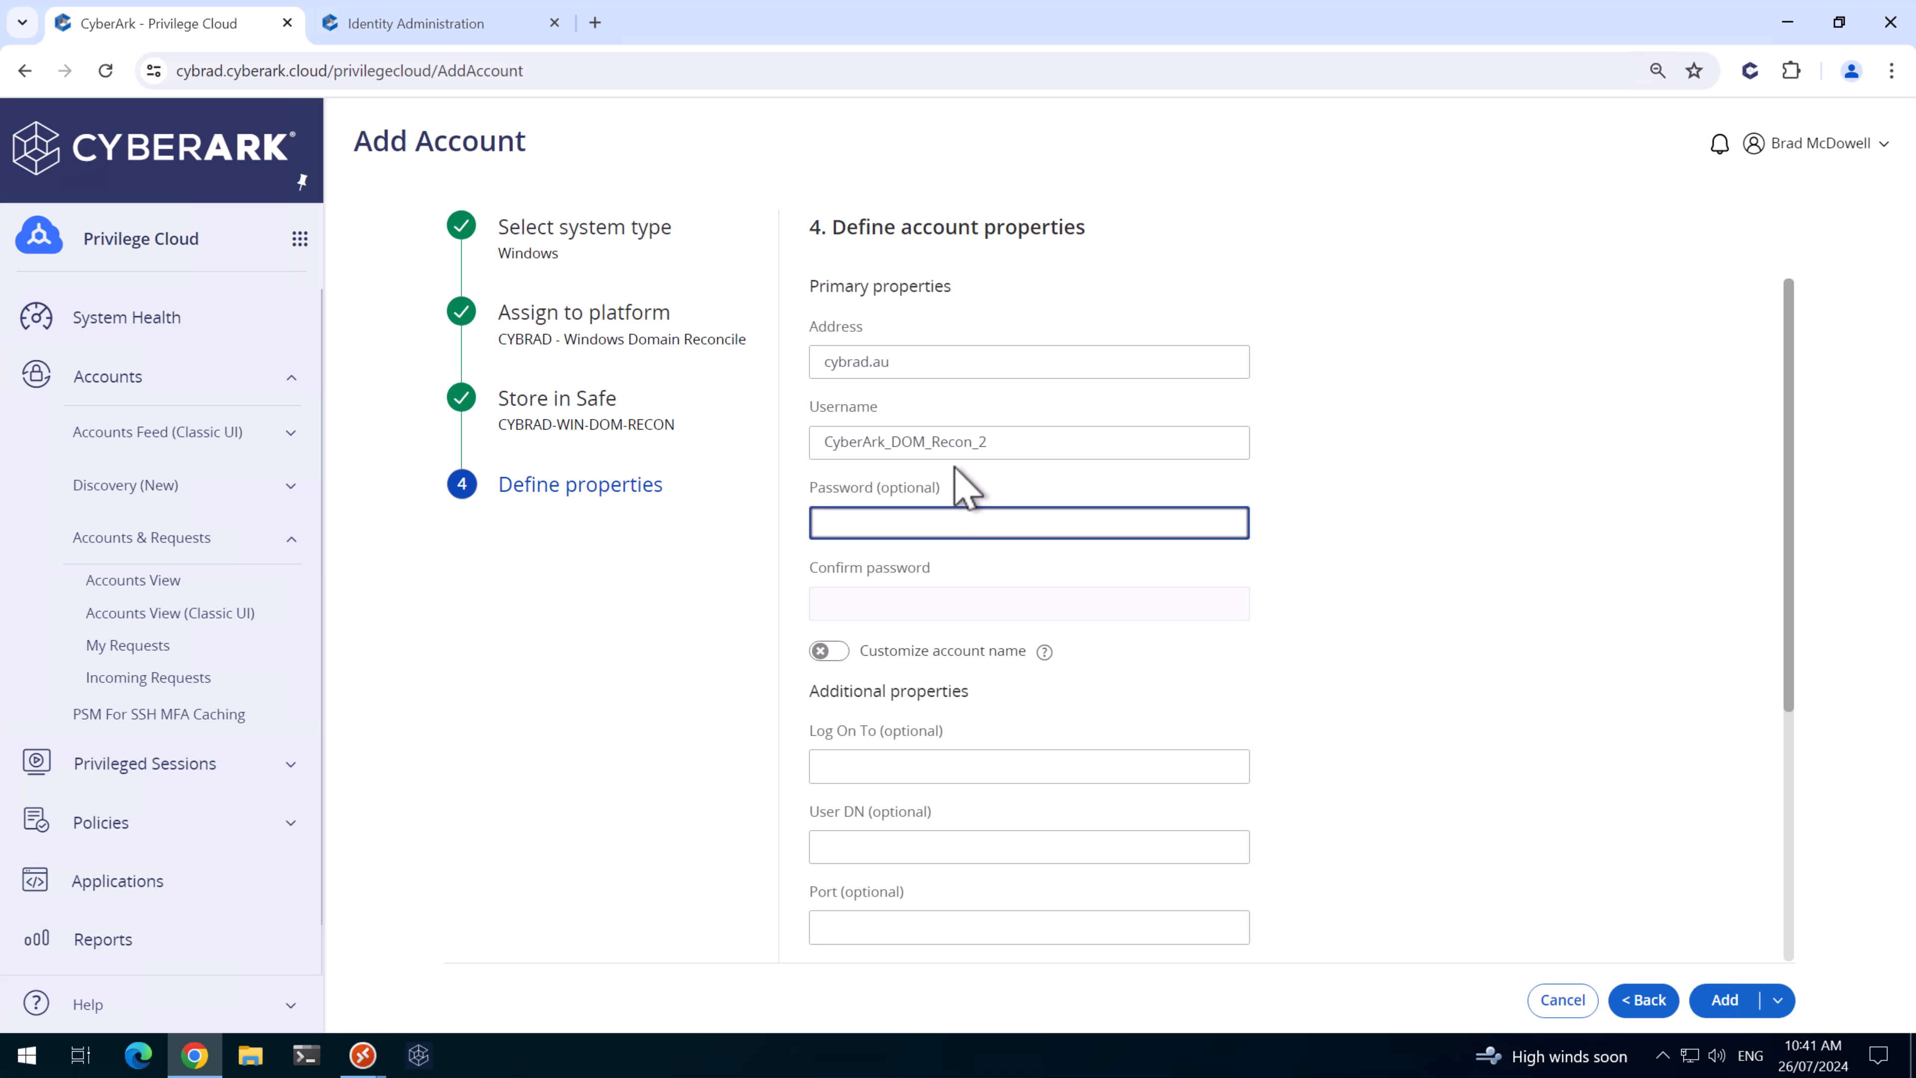
left_click(956, 763)
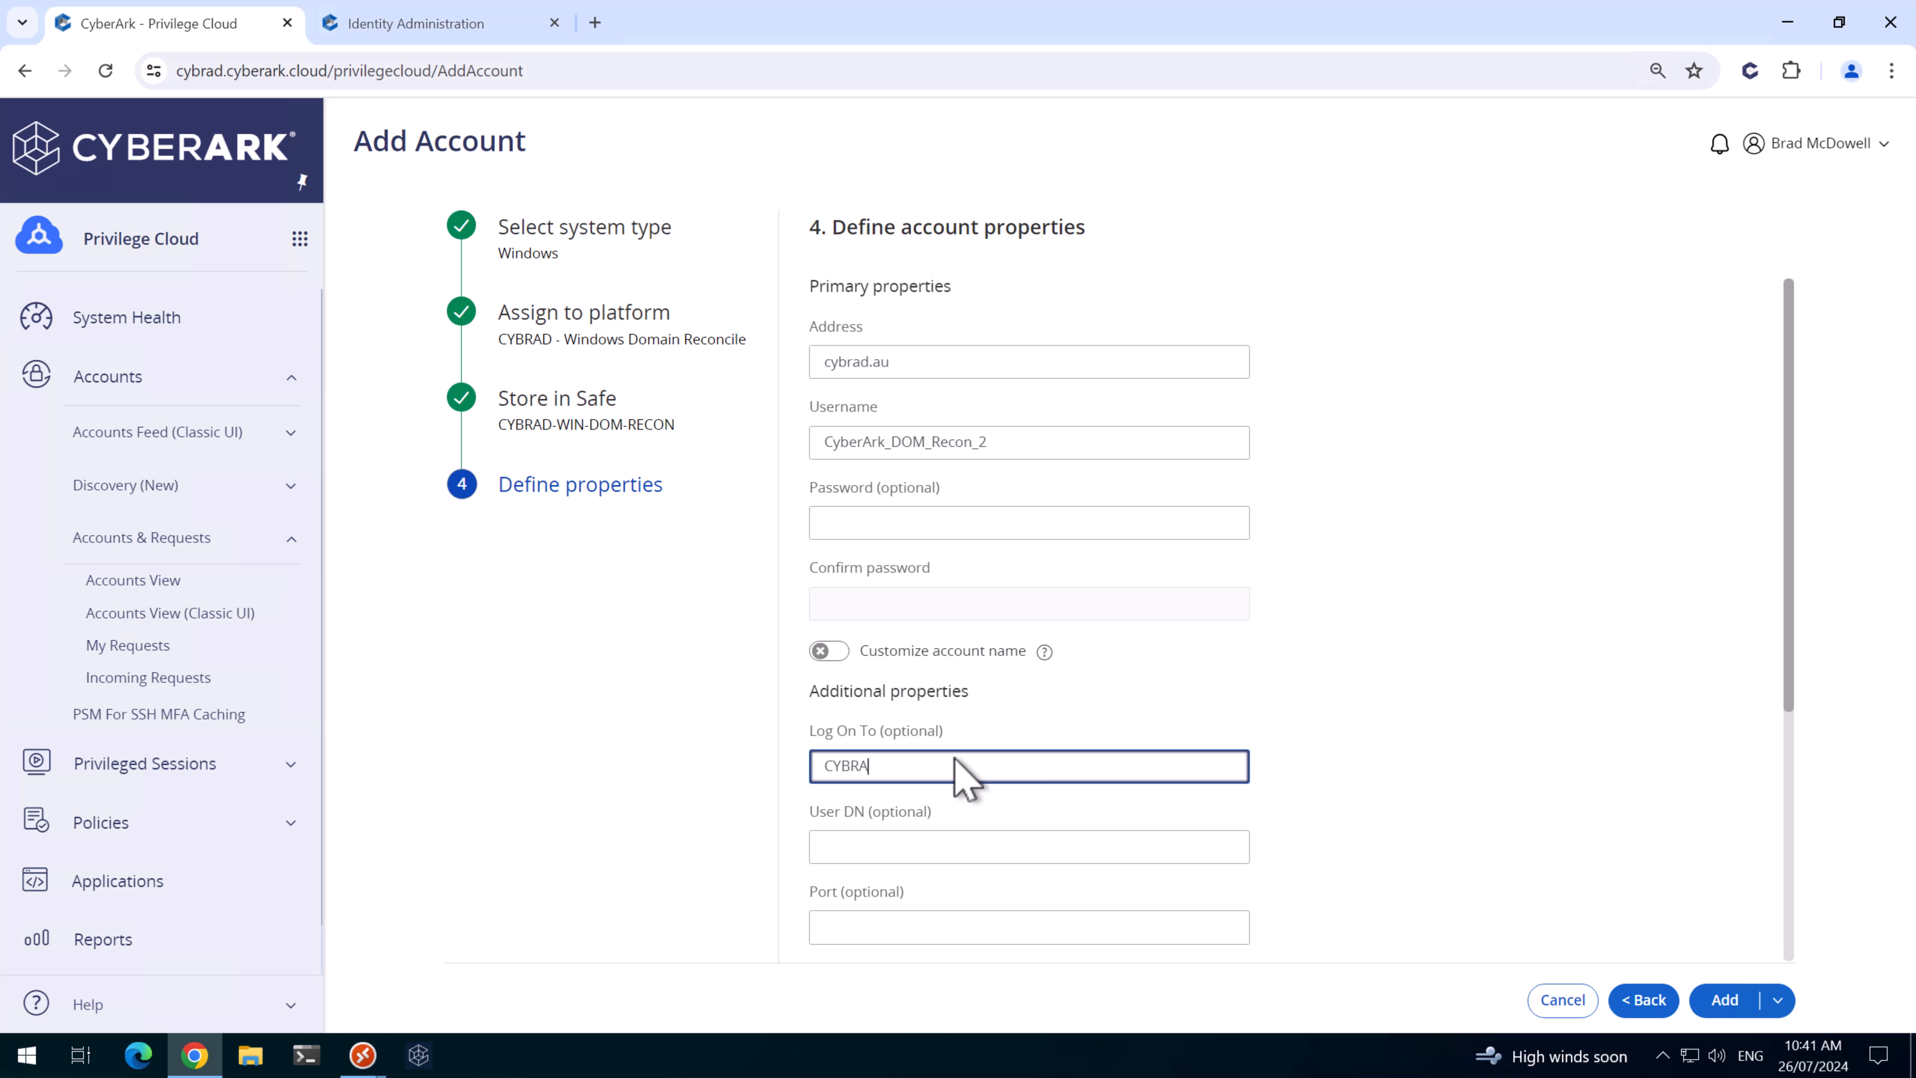
type("CYBRAD")
left_click(1724, 1000)
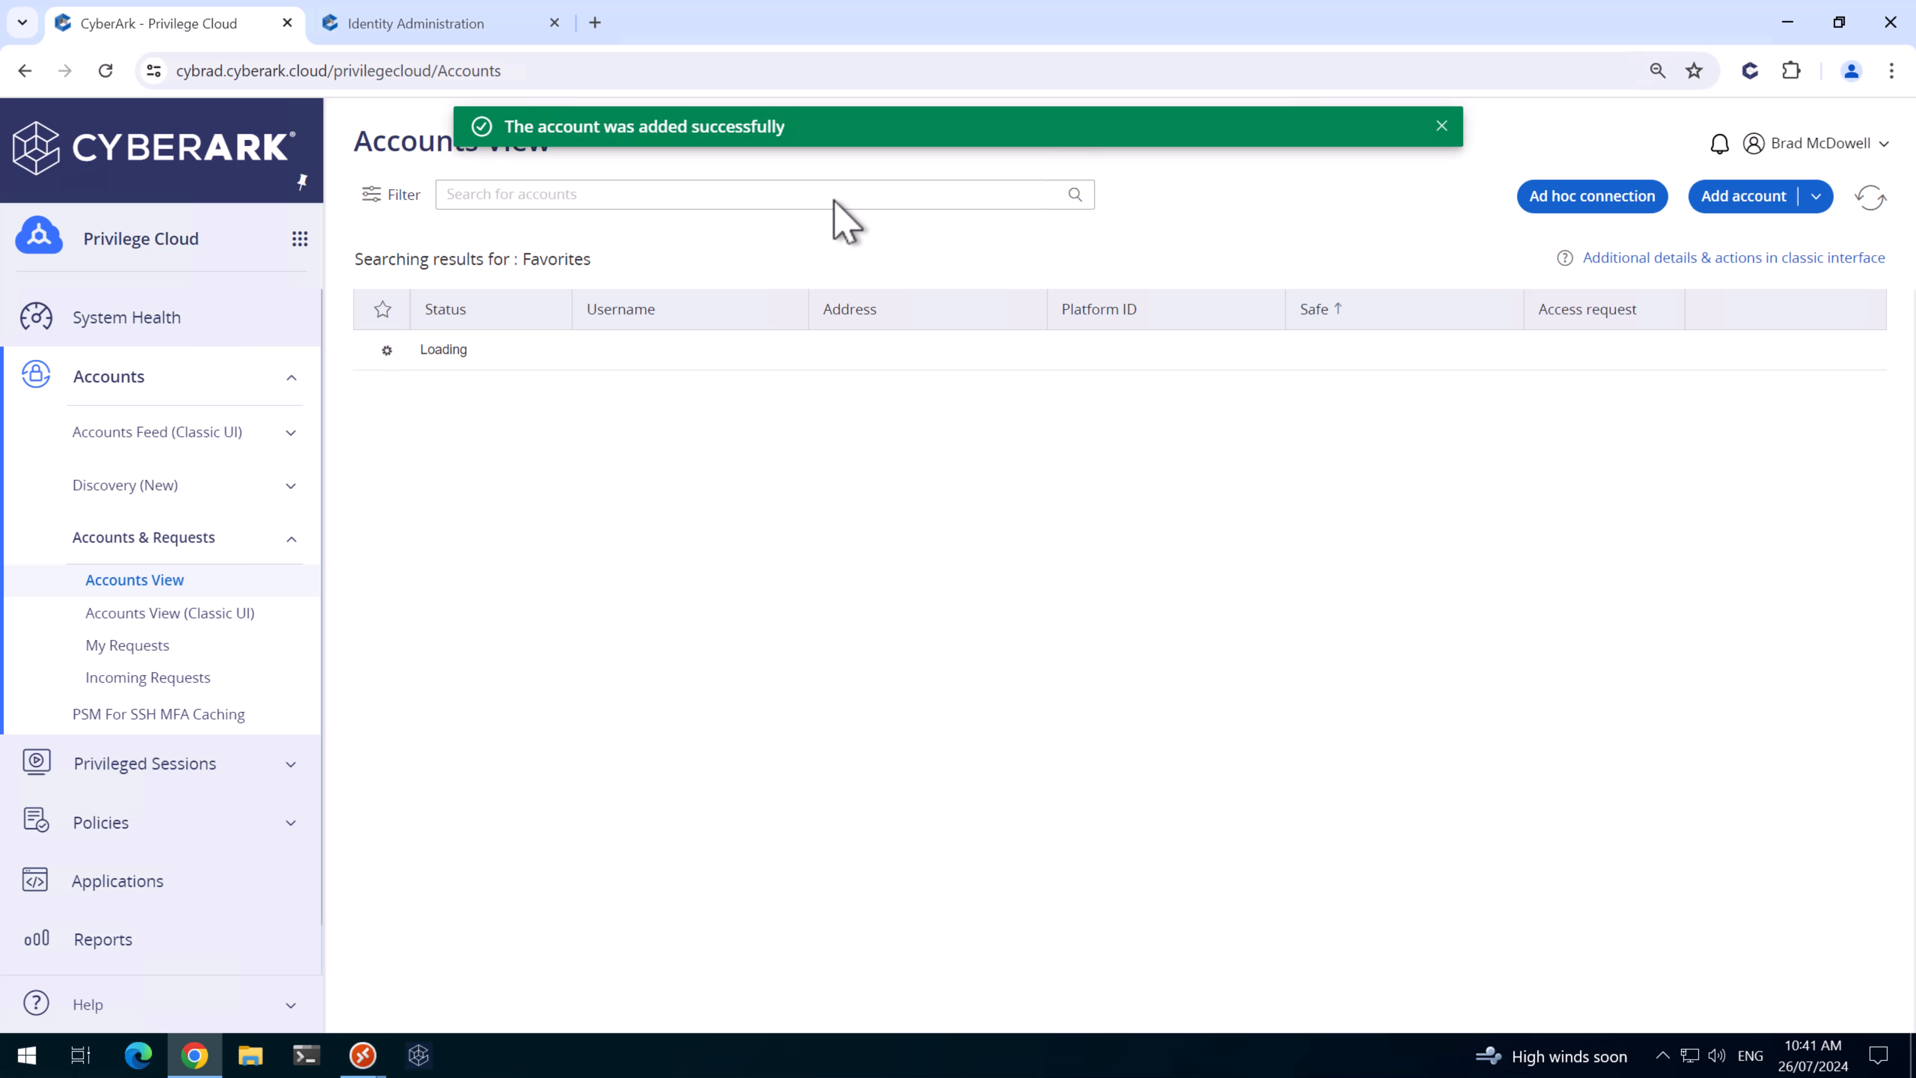
- Search accounts for 'Cyberark' and star CyberArk_DOM_Recon_1 and CyberArk_DOM_Recon_2 as favorites
left_click(822, 194)
type("Cyb")
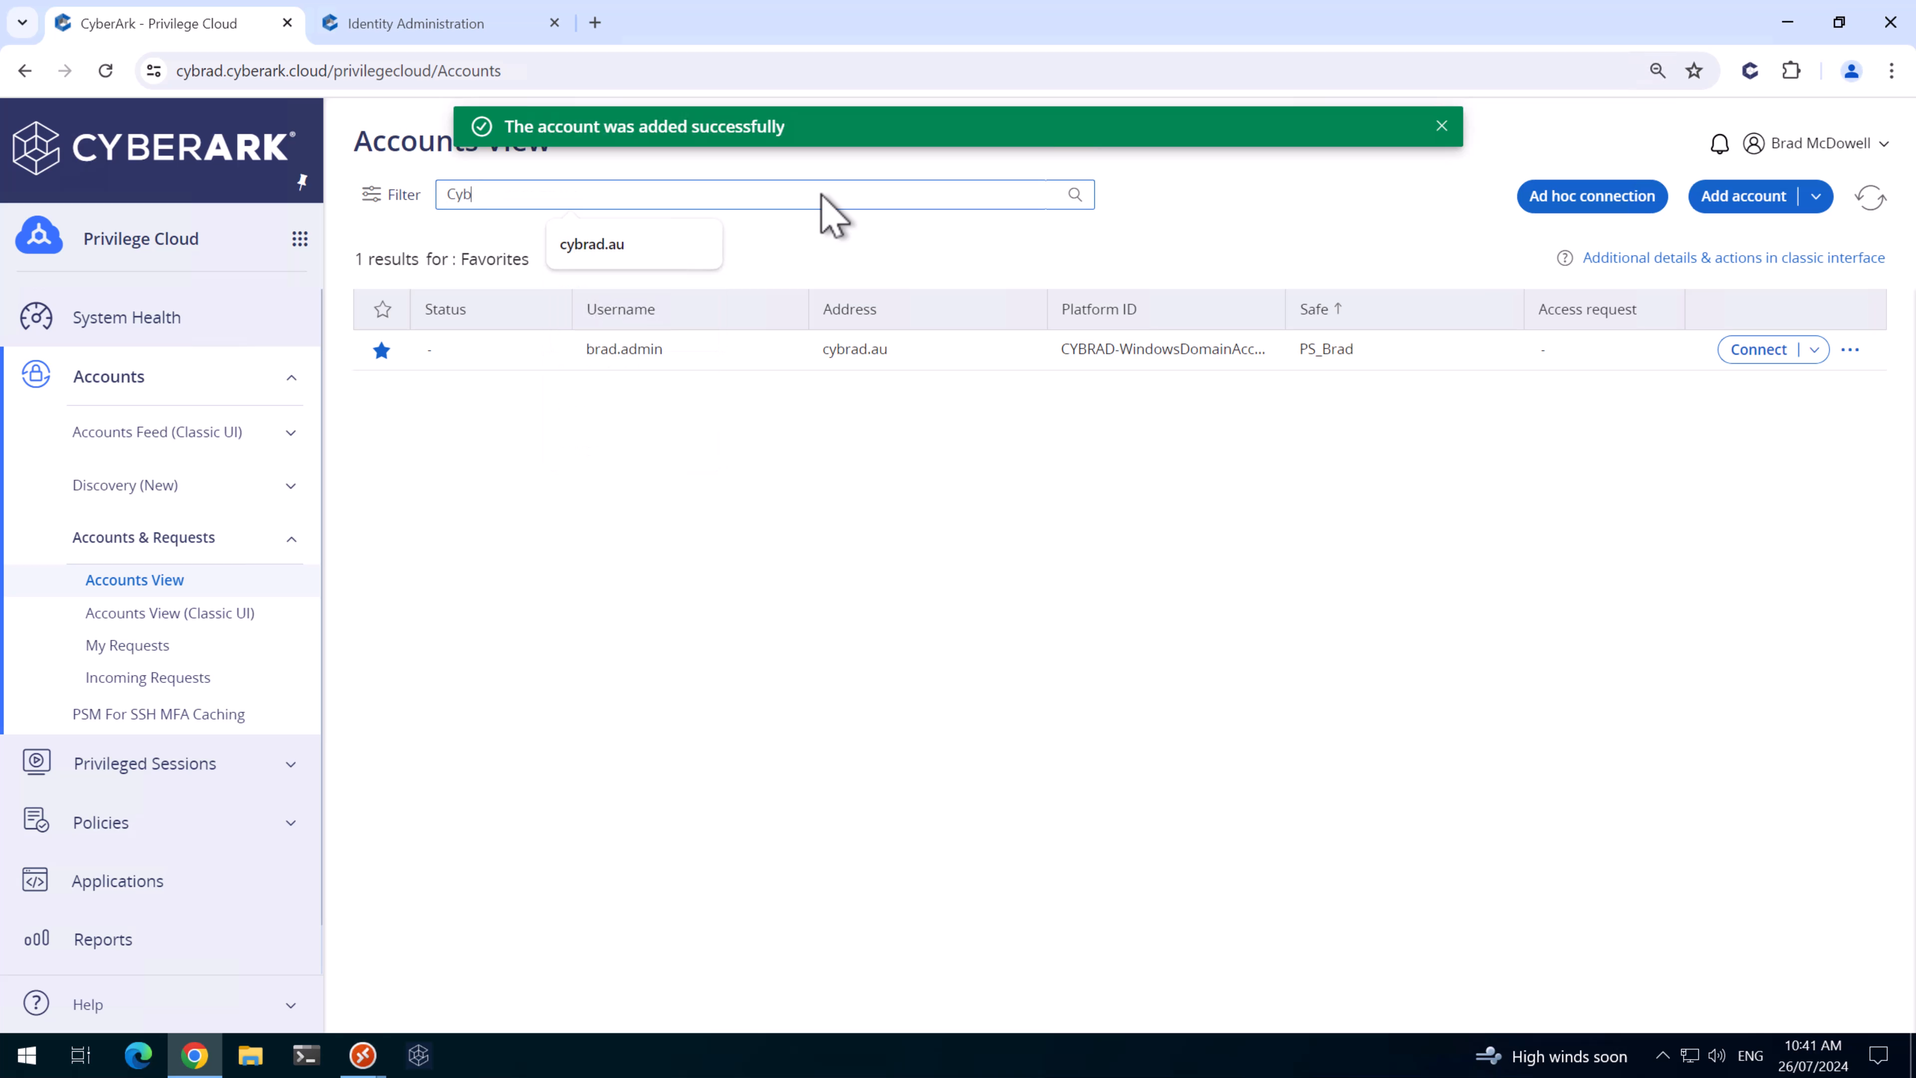
type("erark")
key("Return")
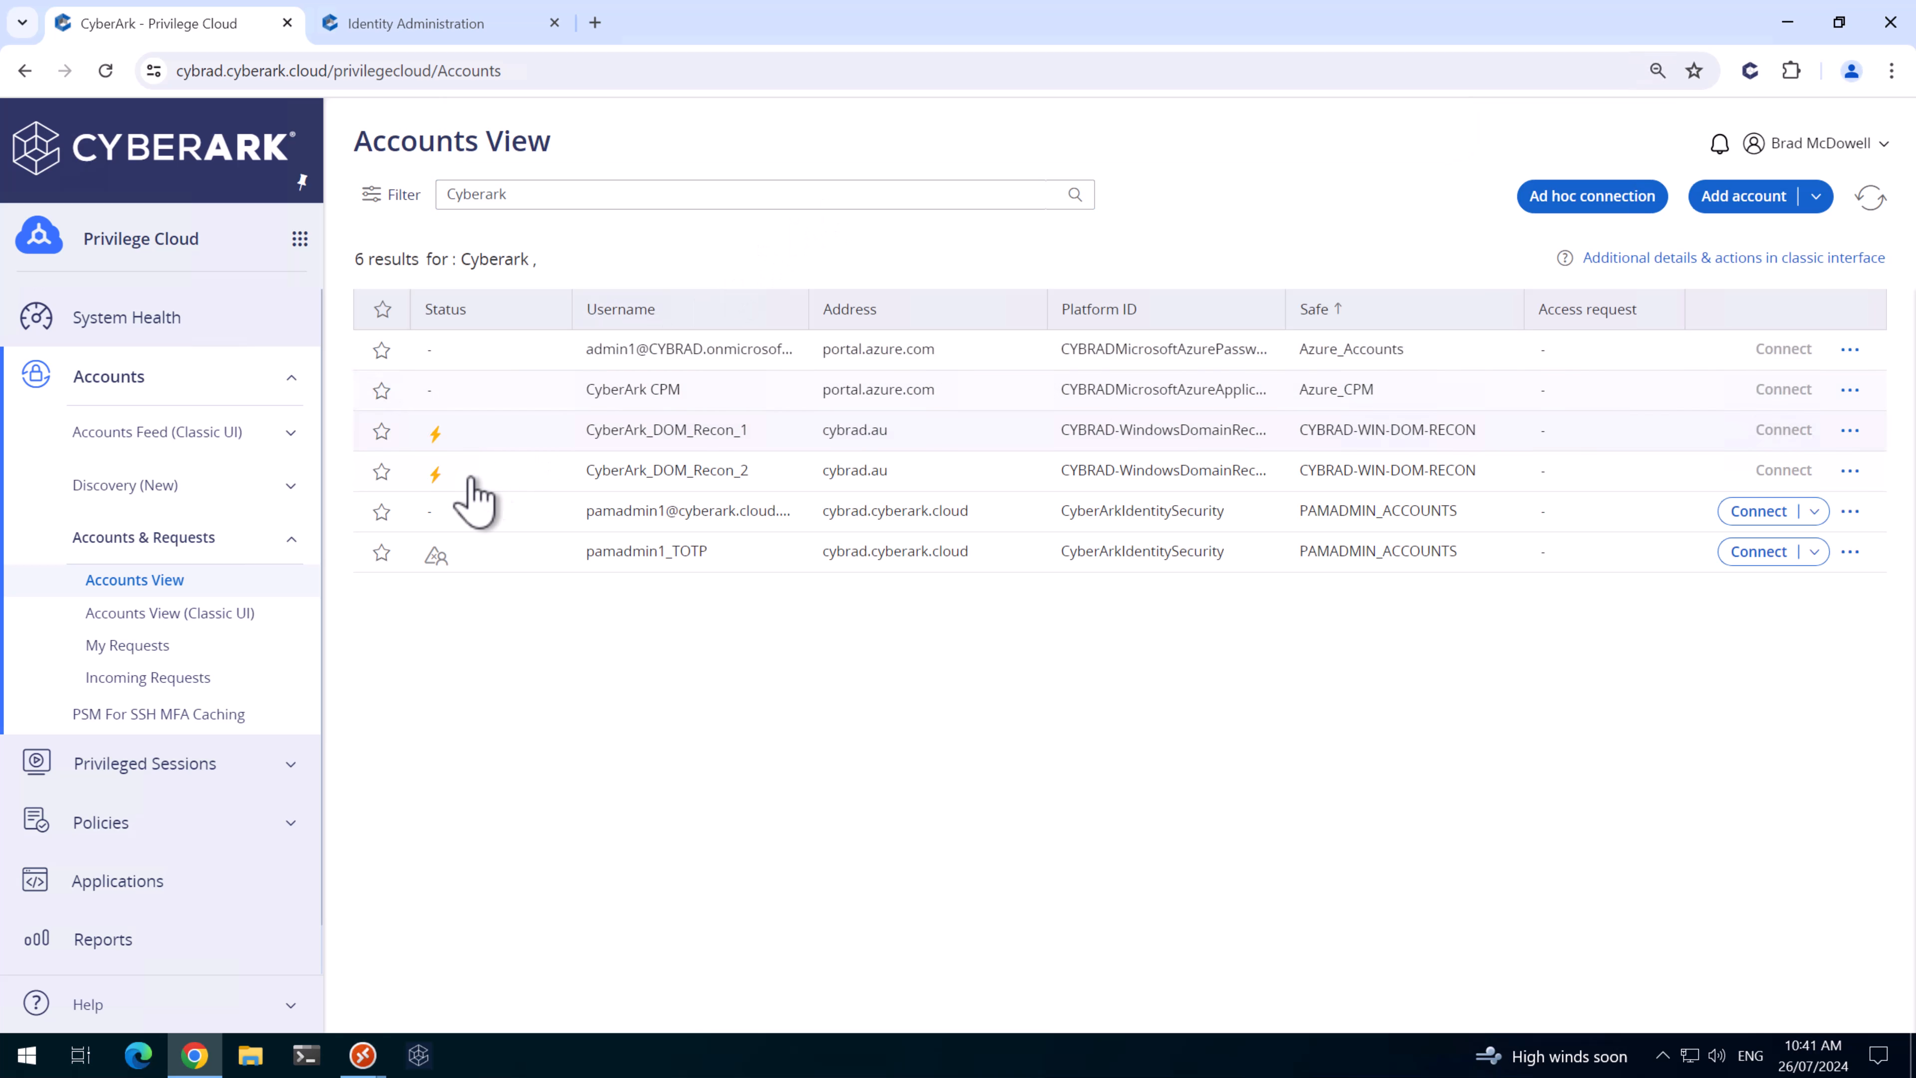
left_click(382, 432)
left_click(382, 472)
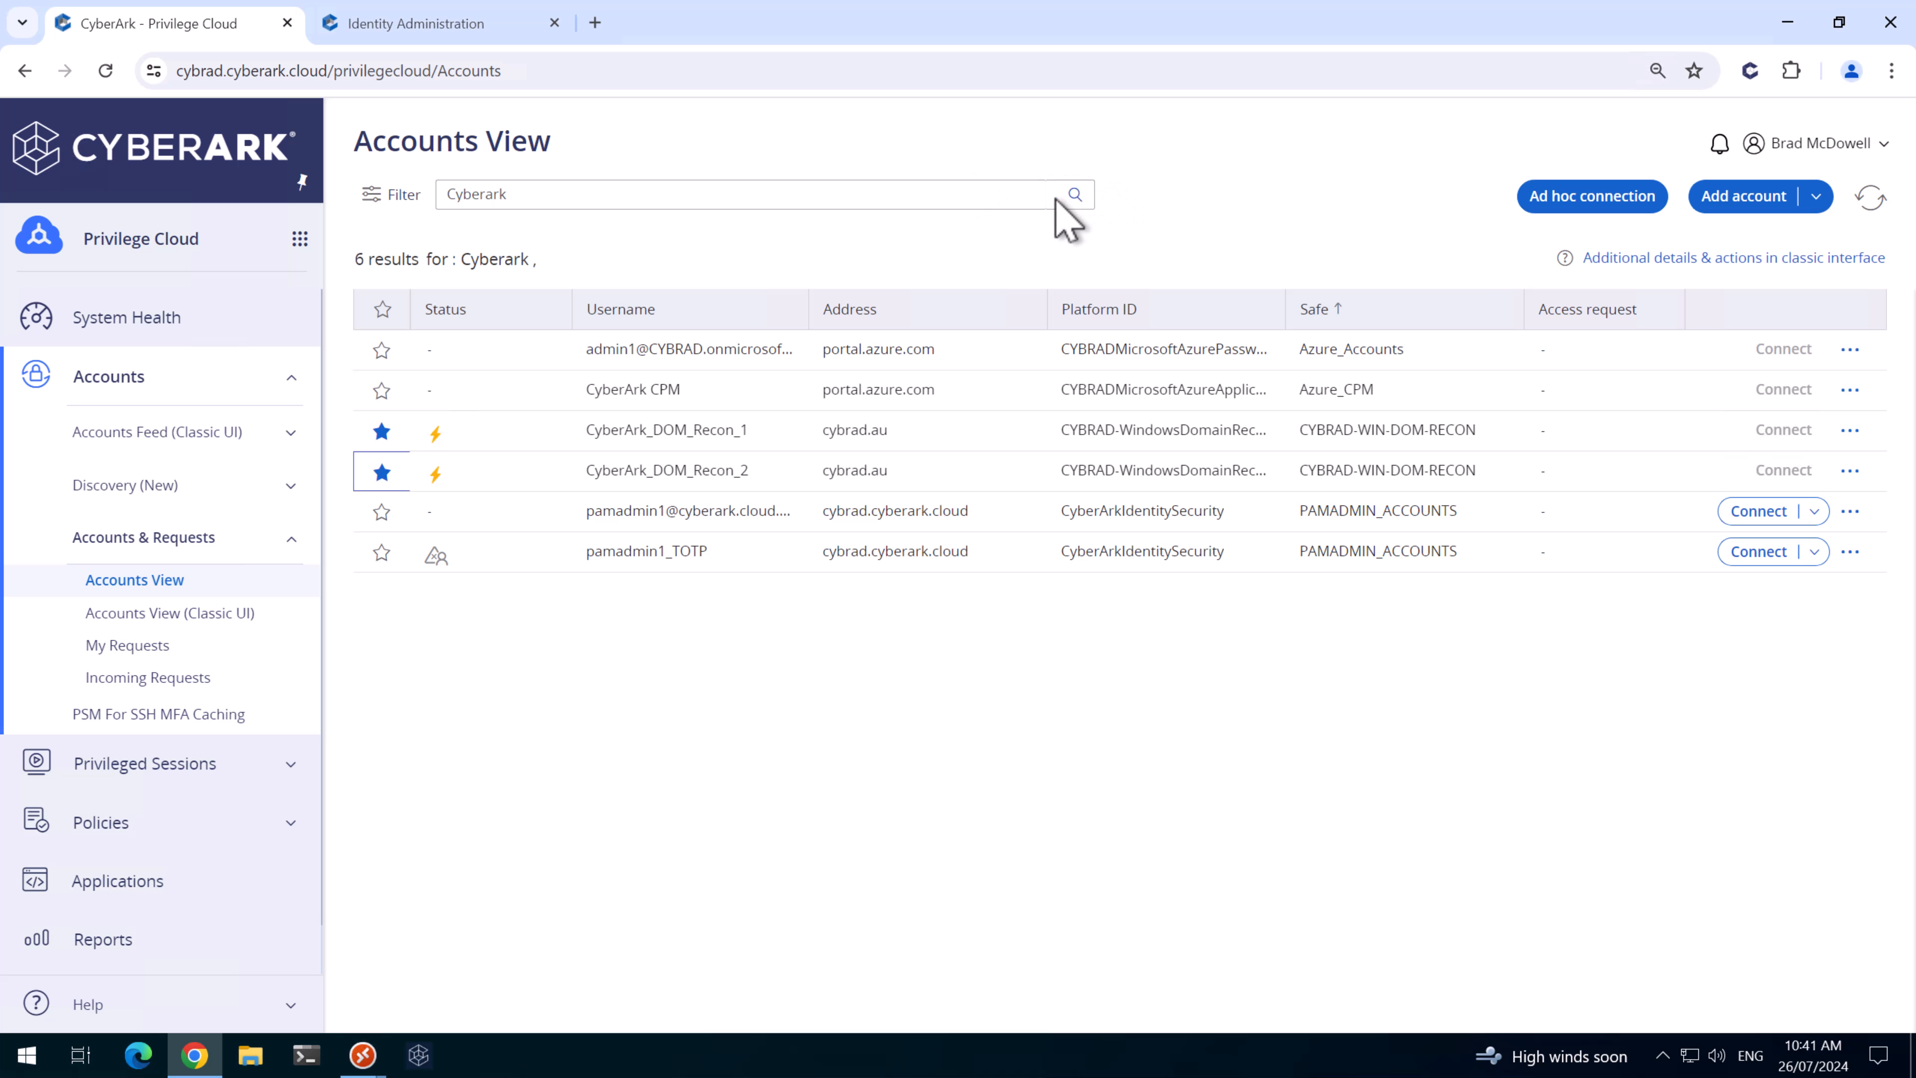
- Clear the search and open CyberArk_DOM_Recon_2's account details
left_click_drag(625, 206, 362, 177)
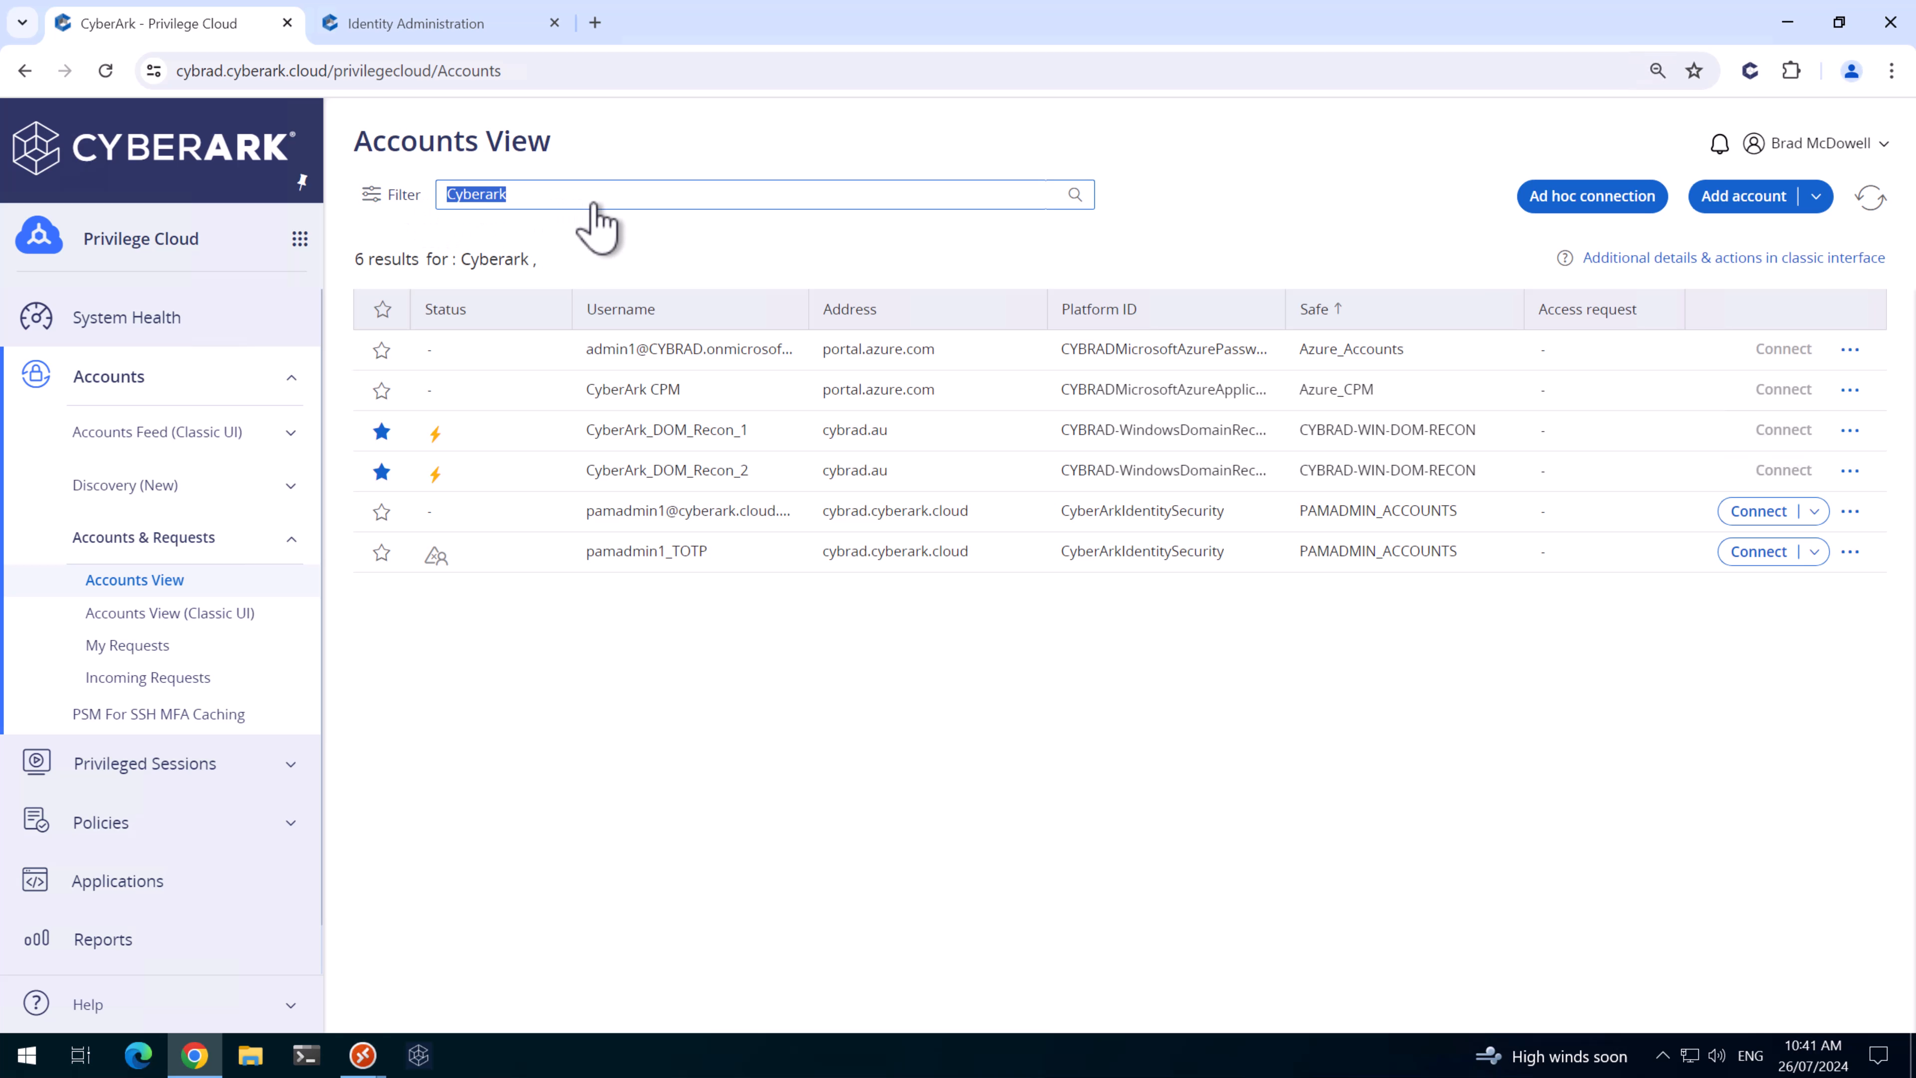
key("Return")
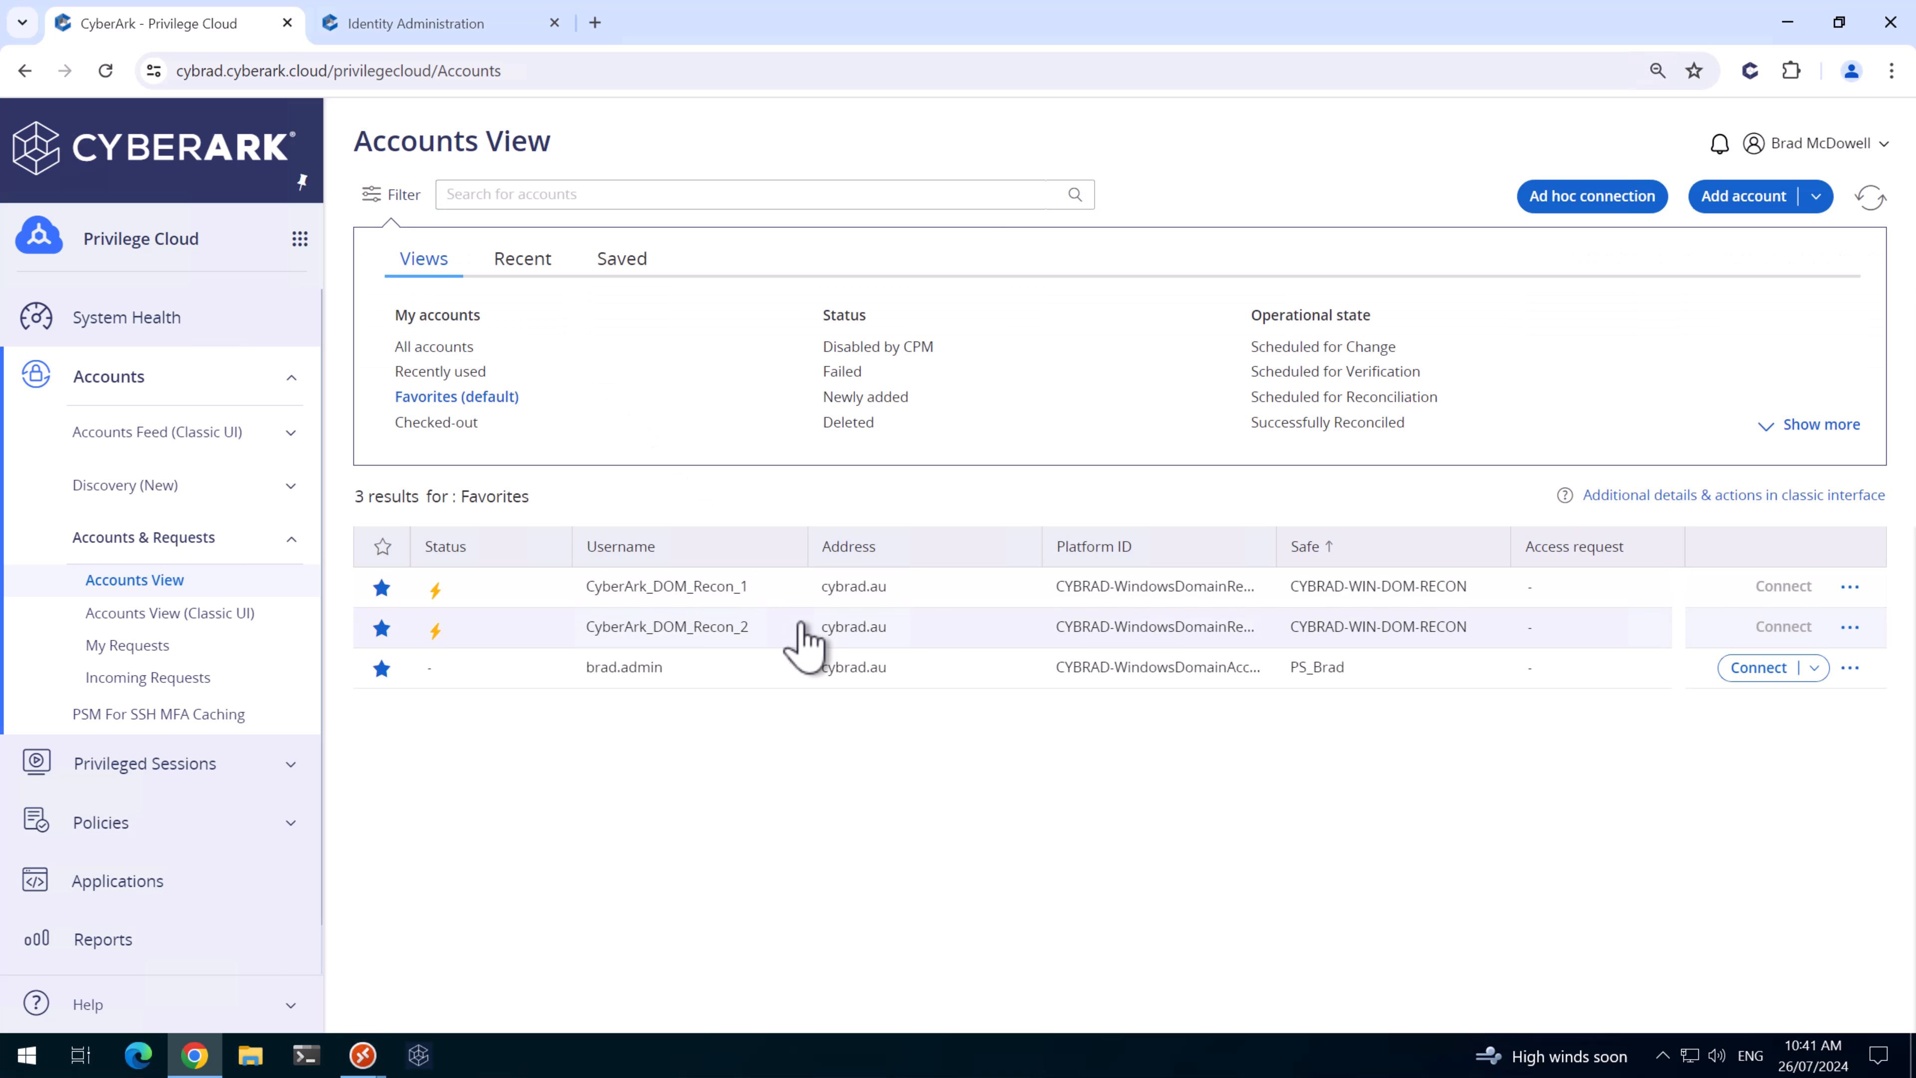
left_click(794, 636)
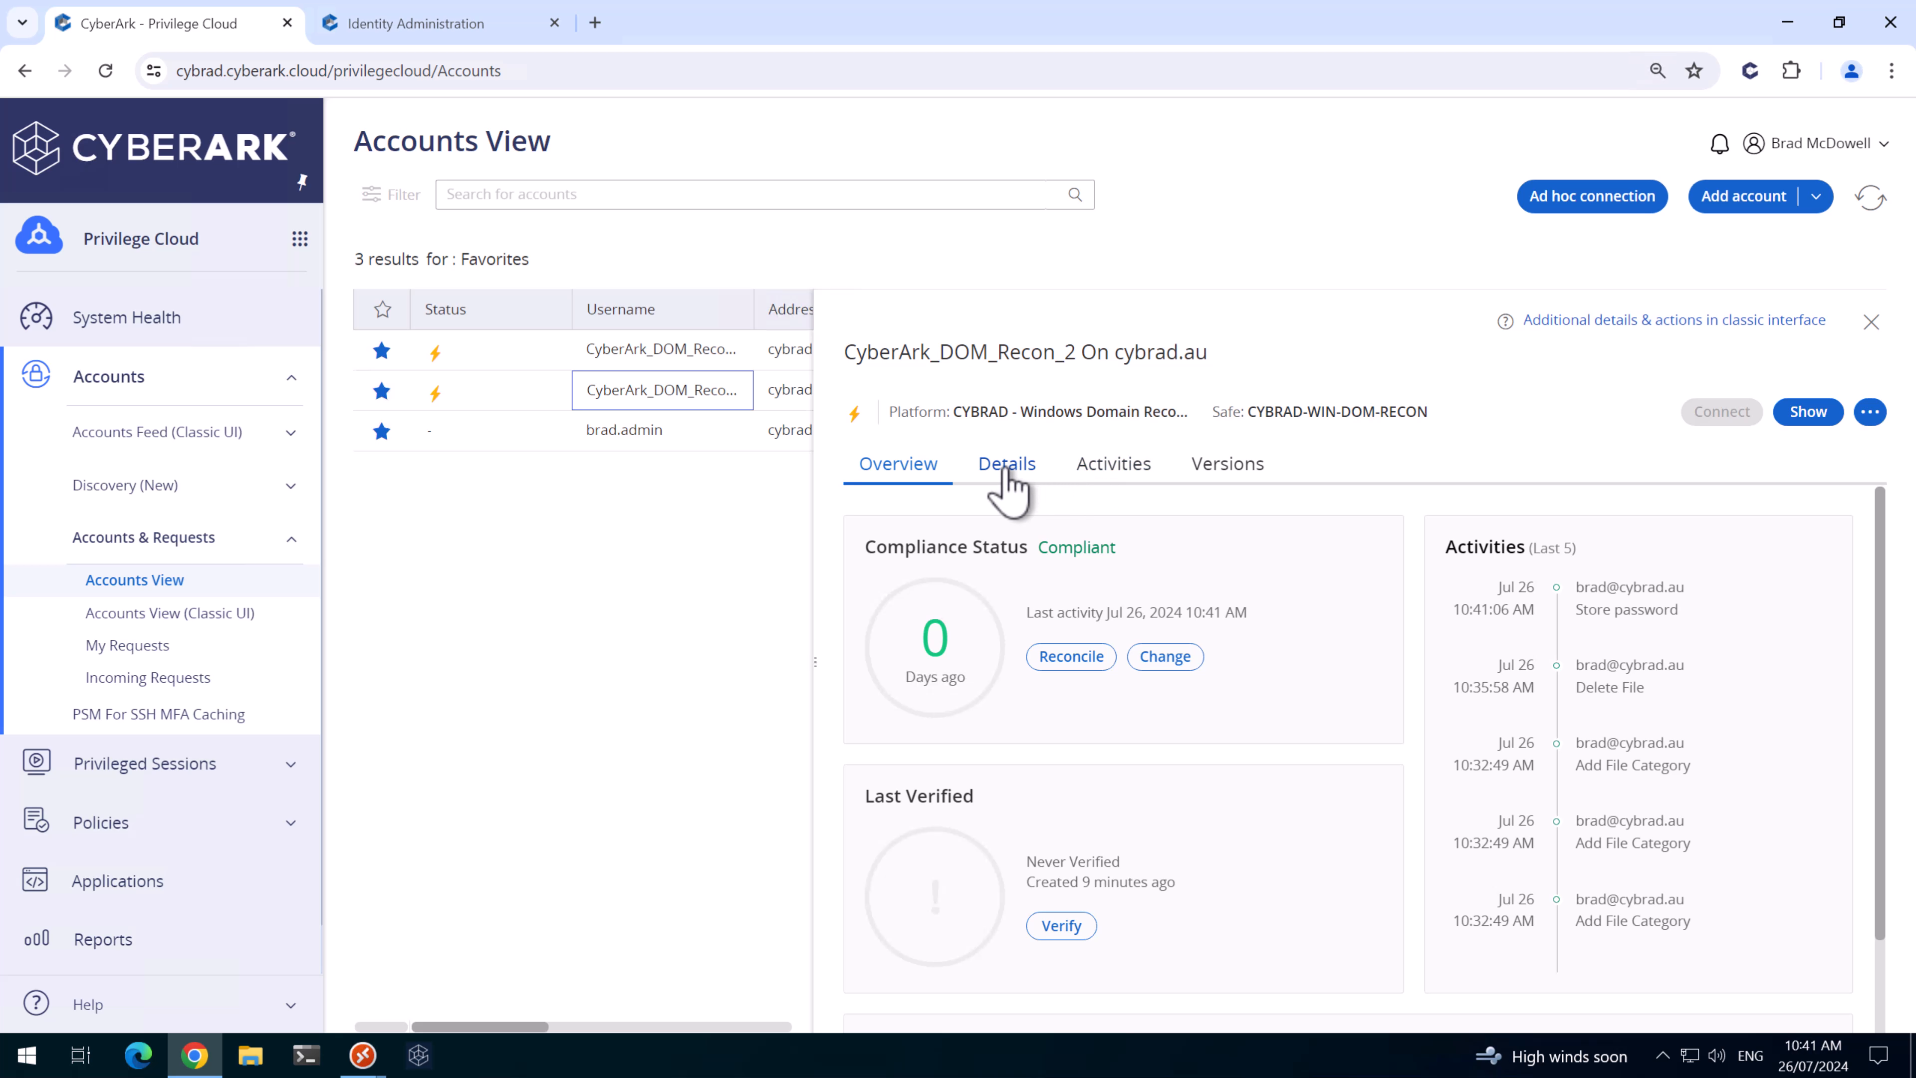
- On CyberArk_DOM_Recon_2's Details tab, search 'Cyberark' and link CyberArk_DOM_Recon_1 as reconcile account
left_click(989, 468)
left_click(1857, 721)
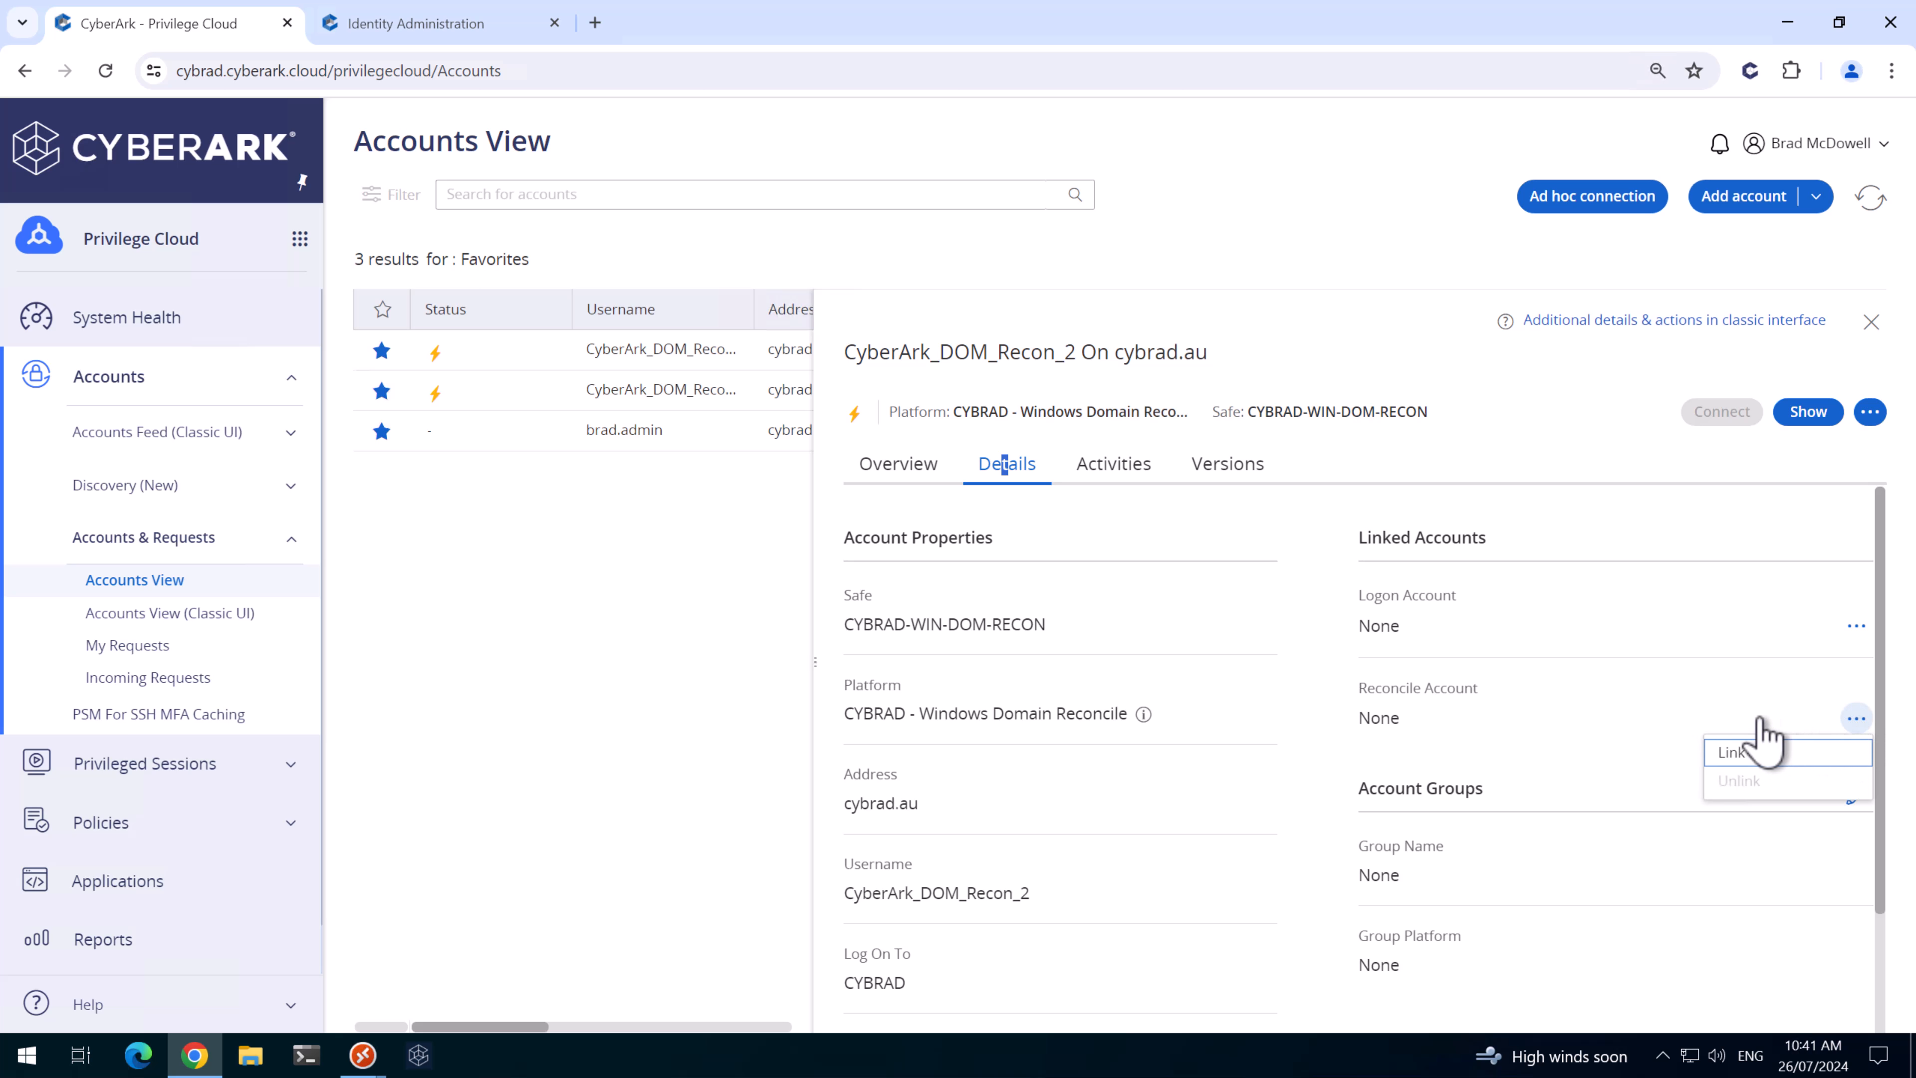
left_click(1740, 770)
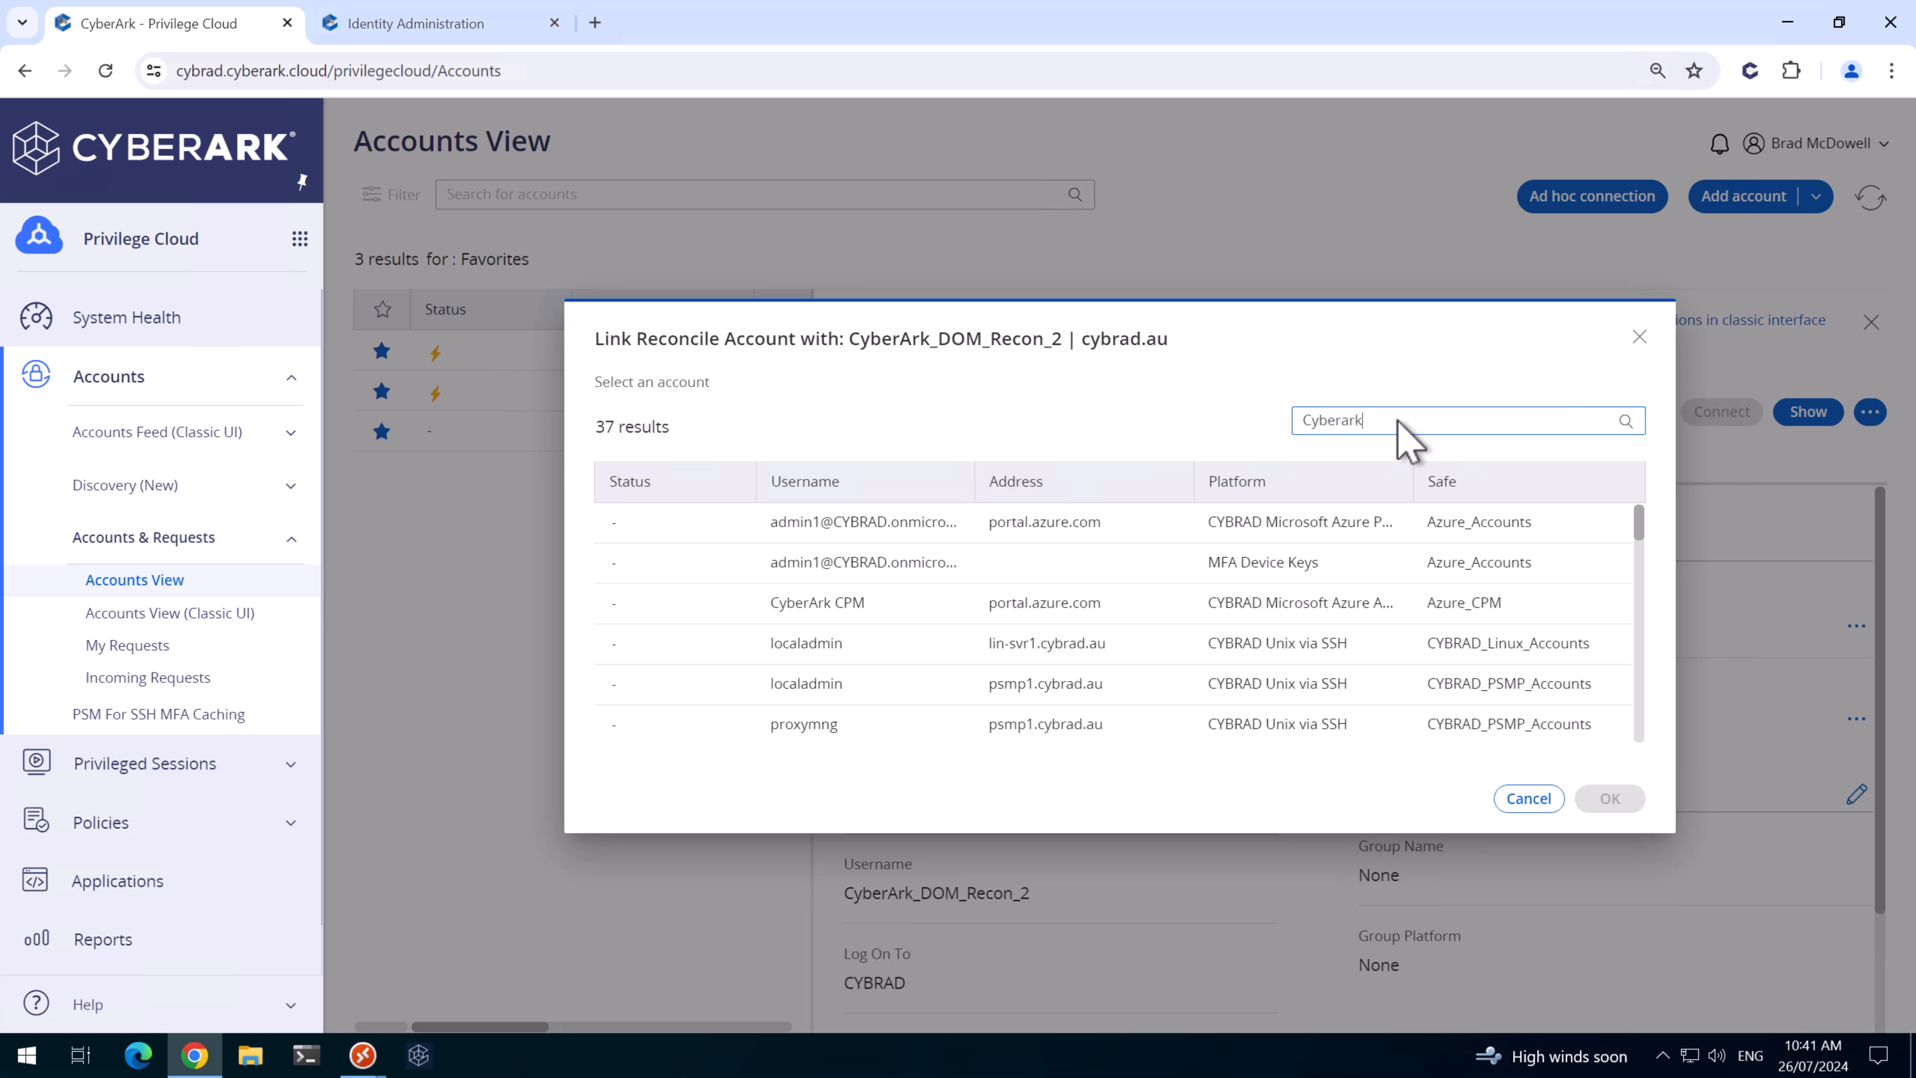
left_click(1396, 421)
type("Cyberark")
left_click(1625, 420)
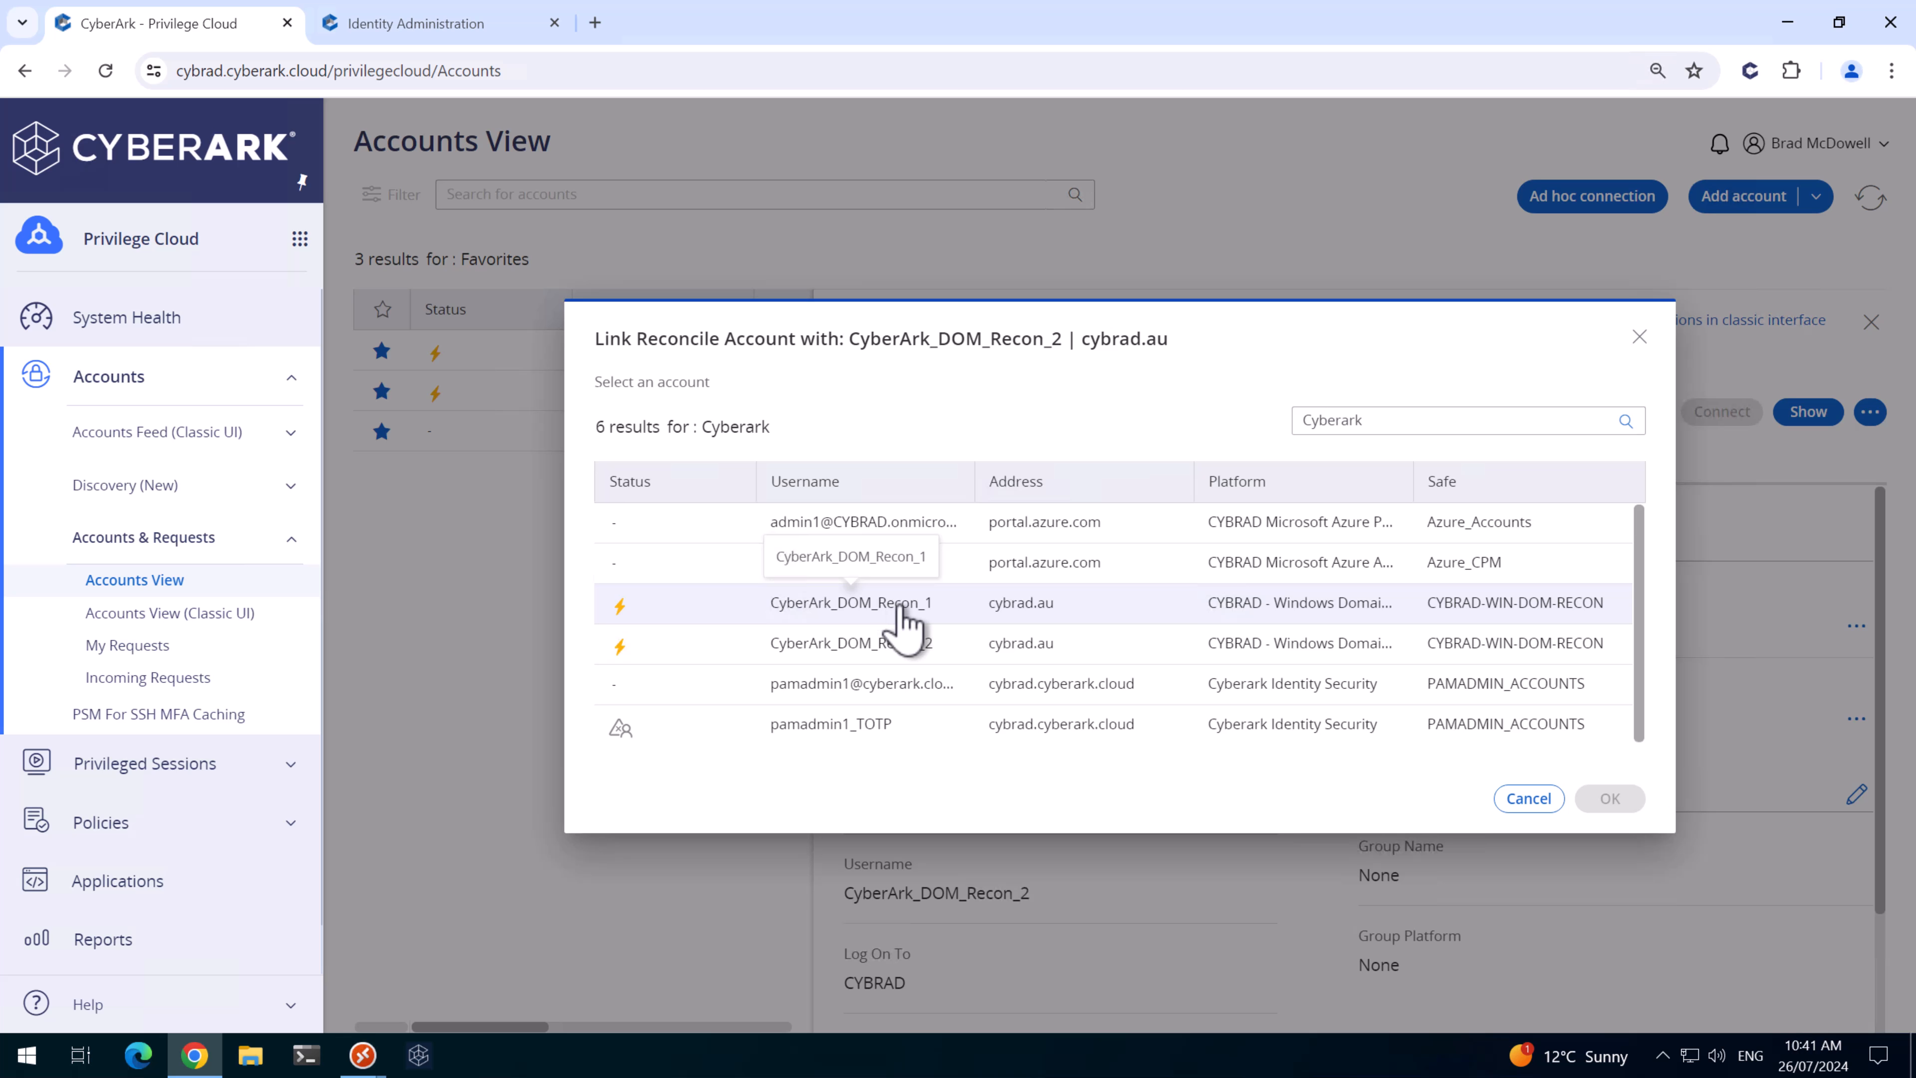
left_click(903, 607)
left_click(1610, 798)
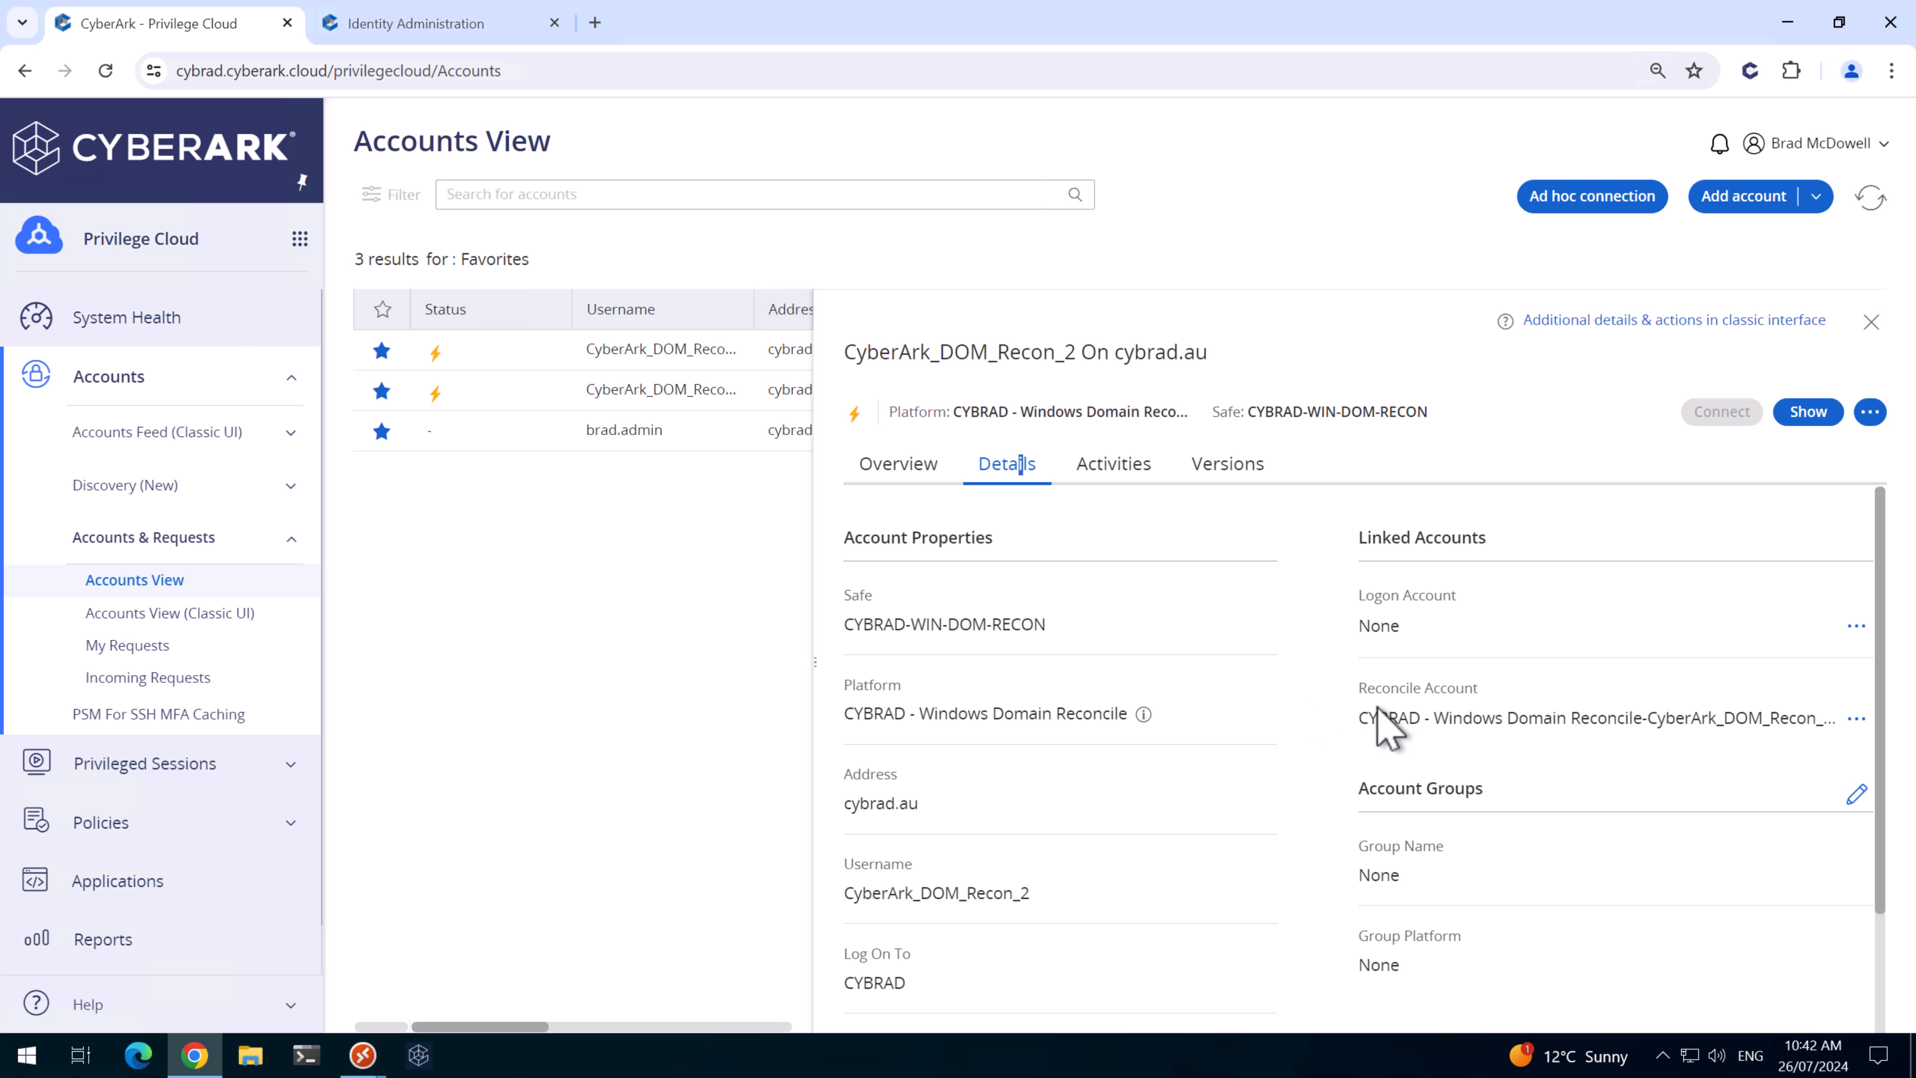
- Verify CyberArk_DOM_Recon_1's password and confirm PROD-CPM performed the verification
left_click(653, 356)
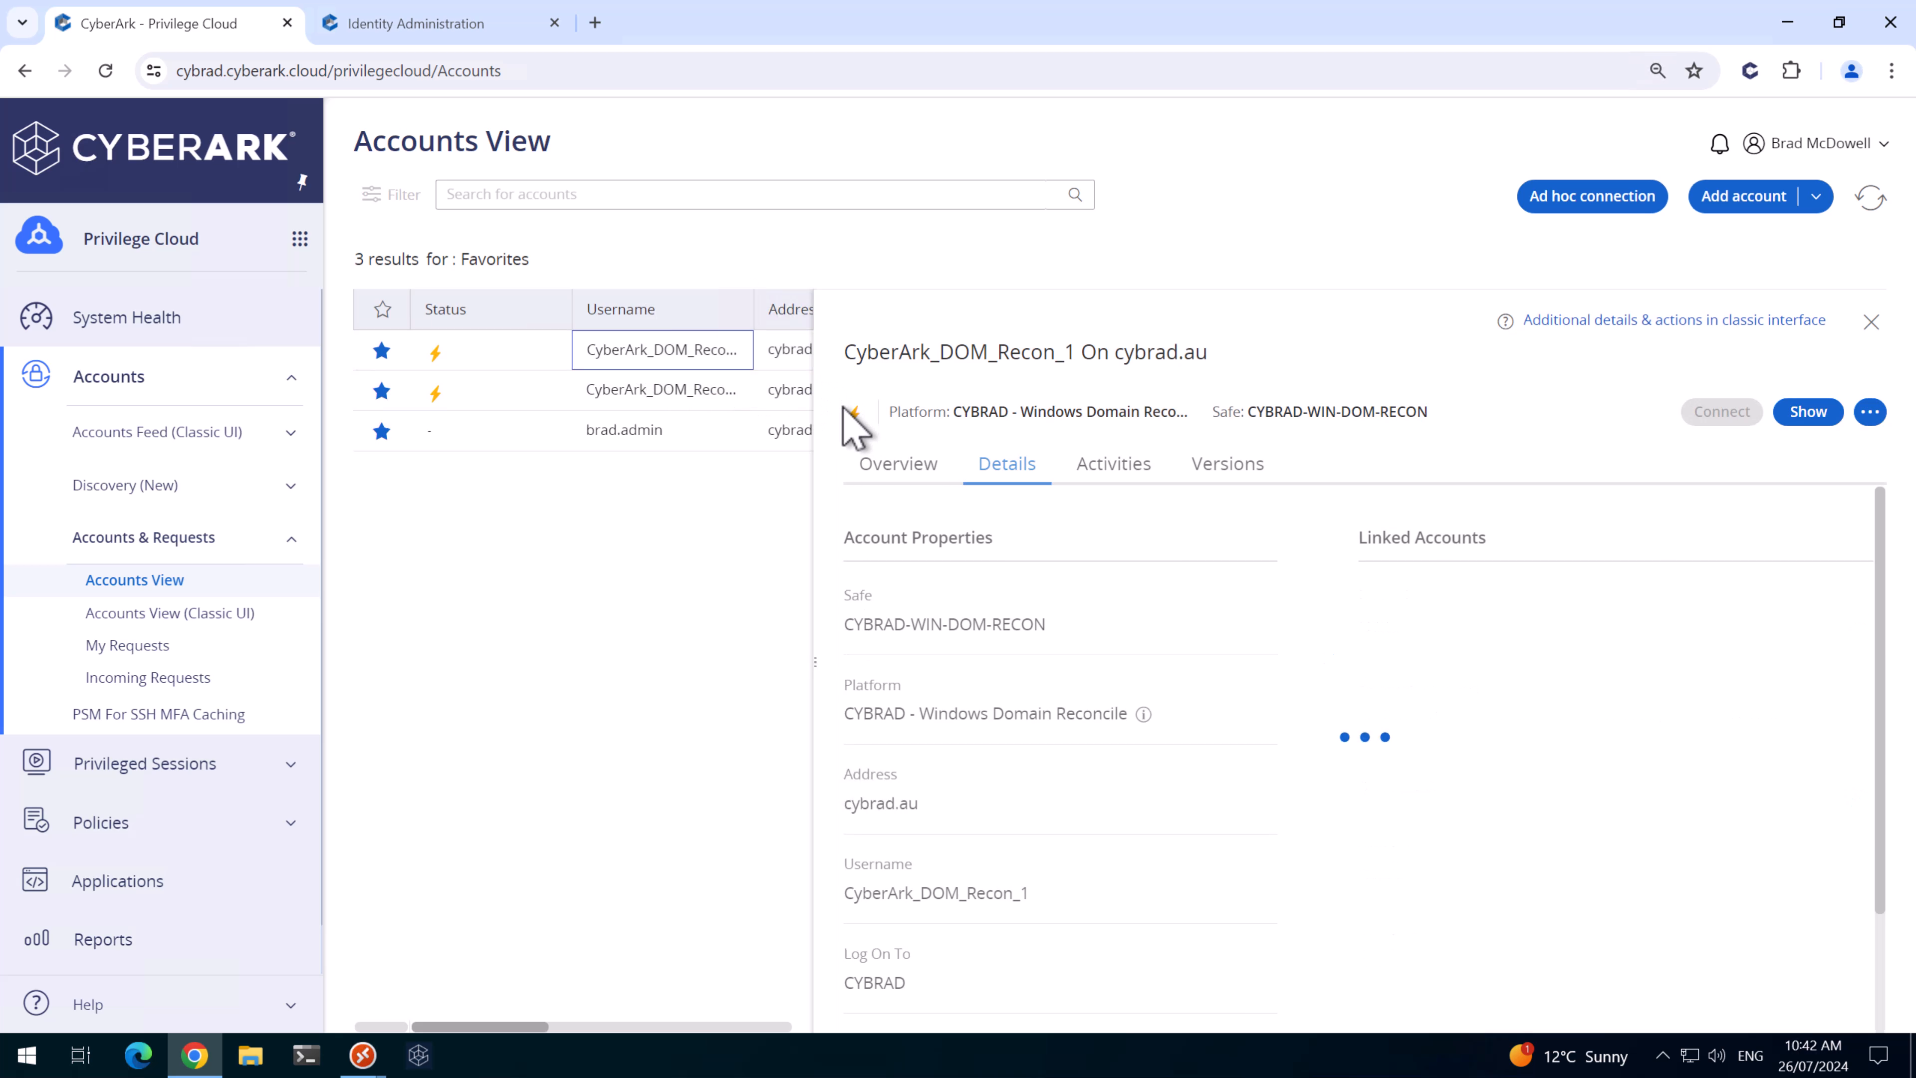
left_click(897, 468)
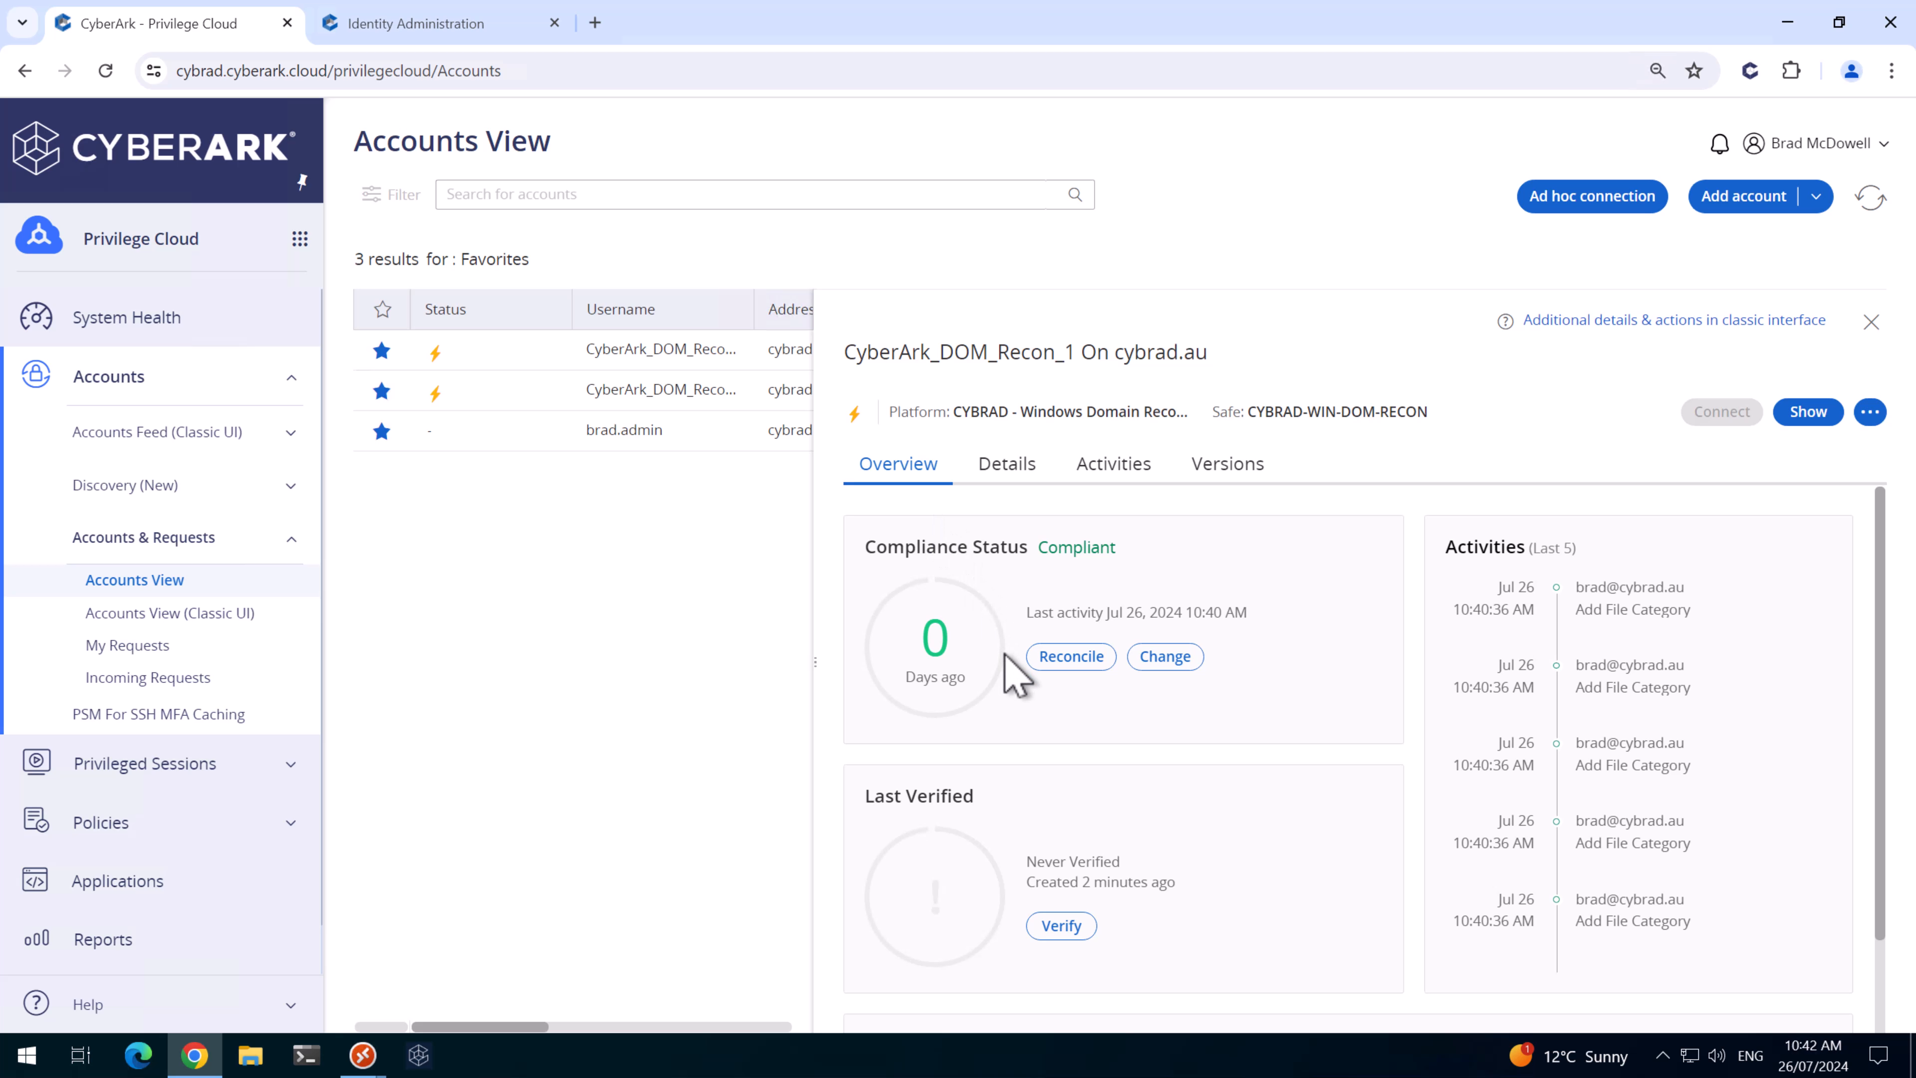
left_click(1062, 927)
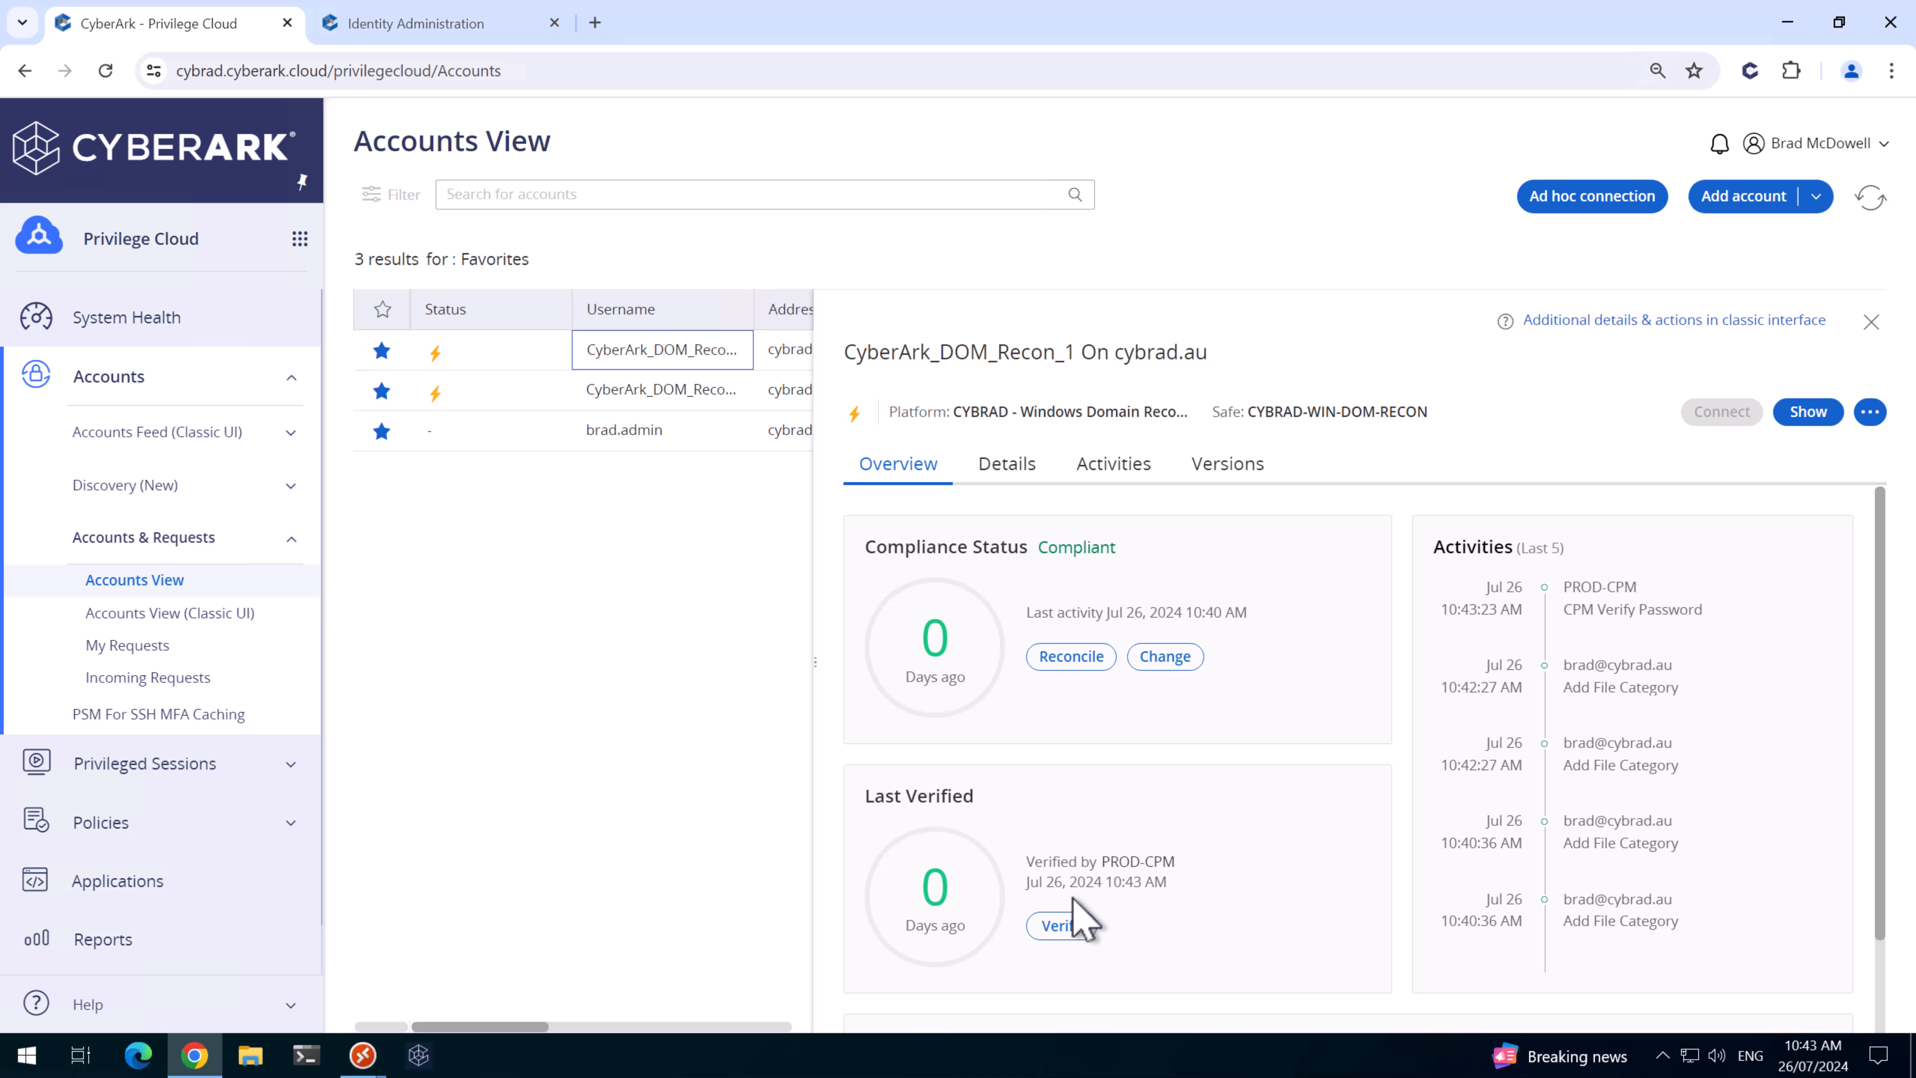
left_click_drag(1097, 864, 1198, 869)
left_click_drag(1009, 355, 1080, 355)
- Reconcile CyberArk_DOM_Recon_2's password, then refresh and reopen it to check its activity
left_click(690, 394)
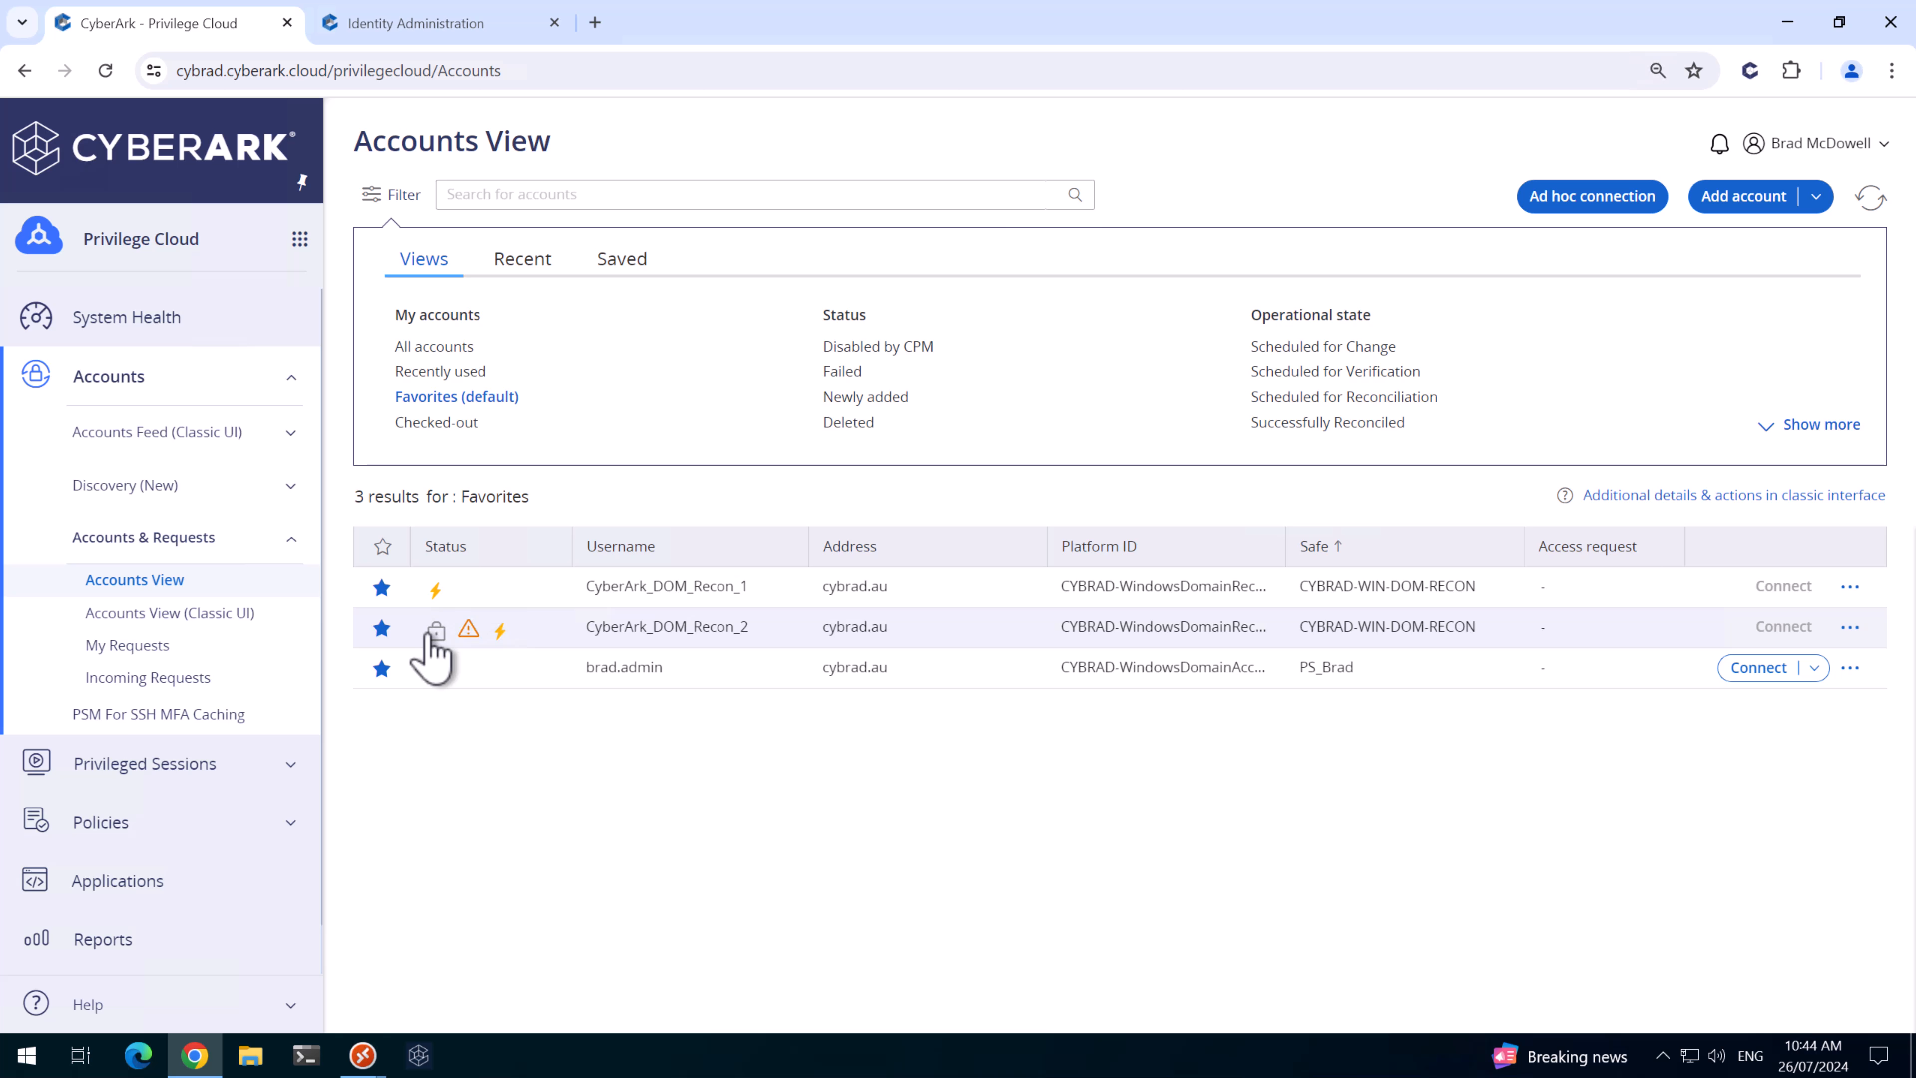
mouse_move(438, 641)
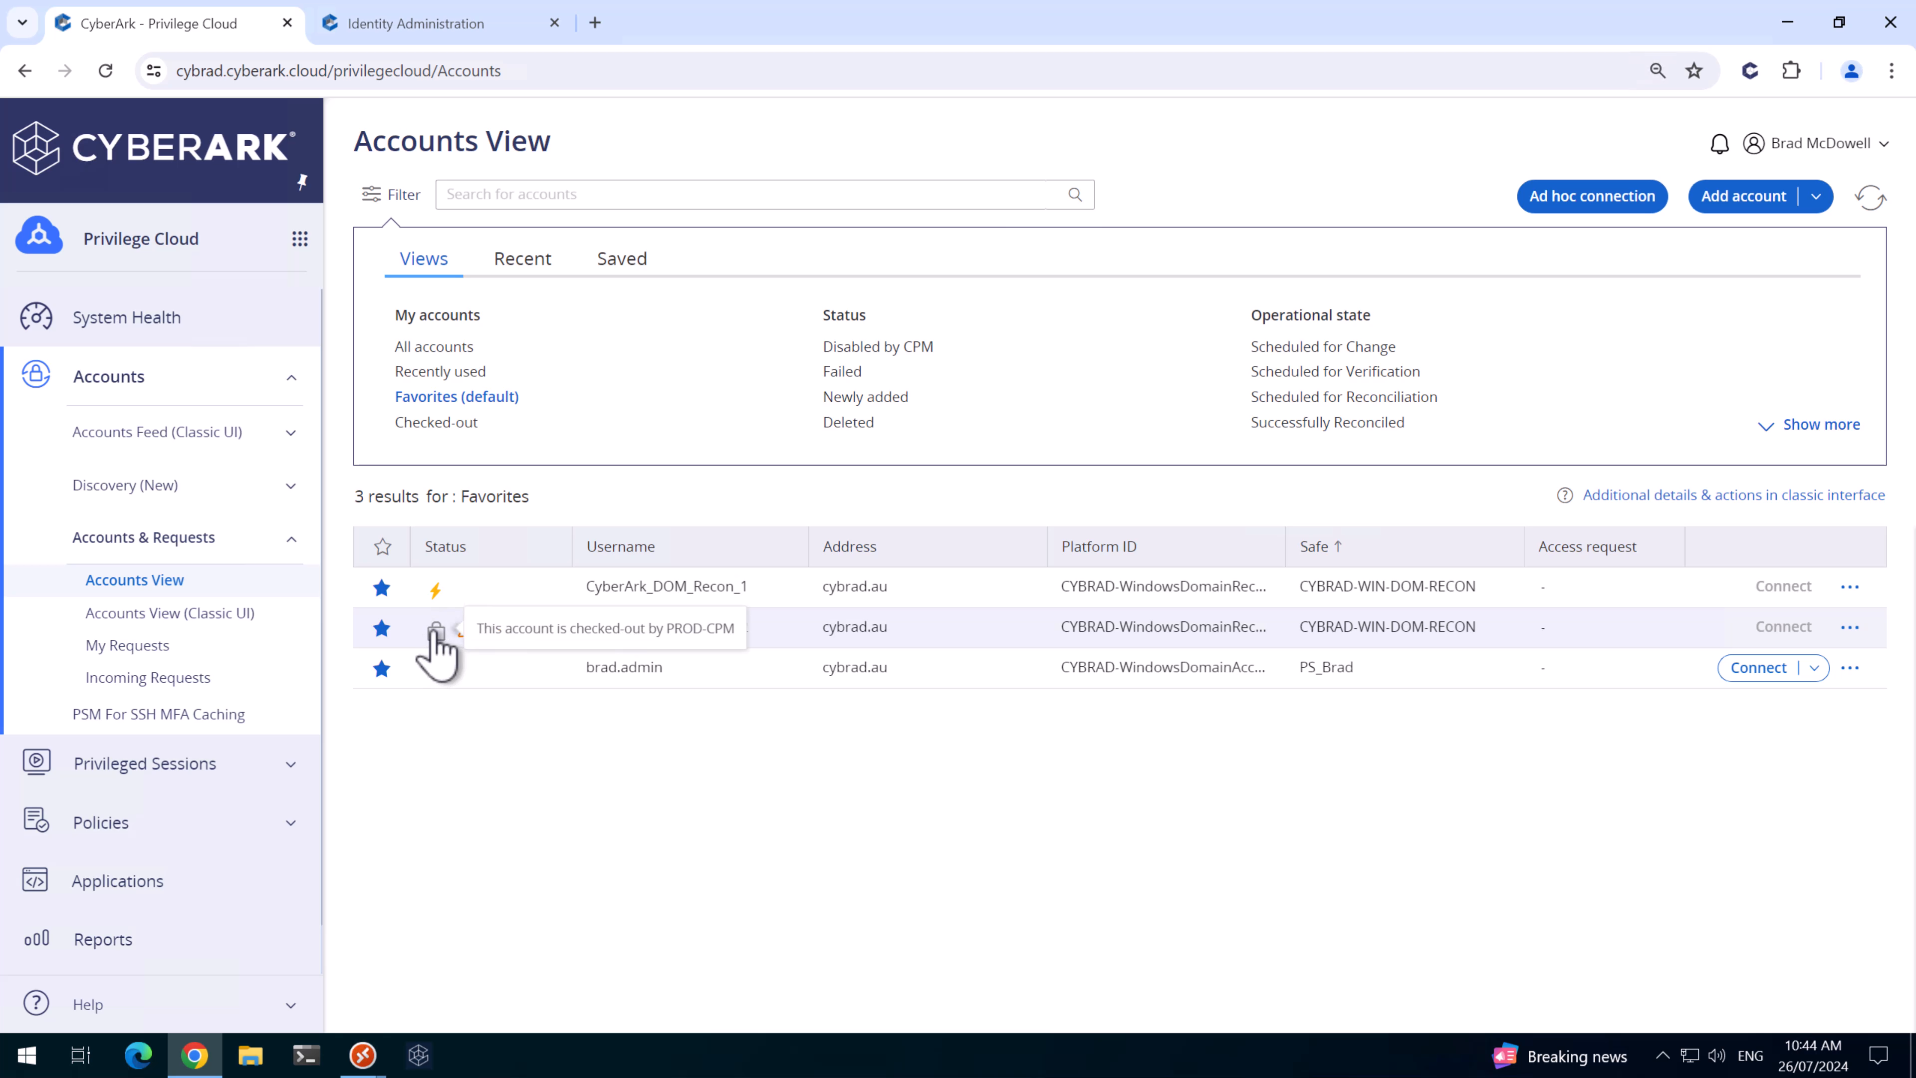
left_click(893, 640)
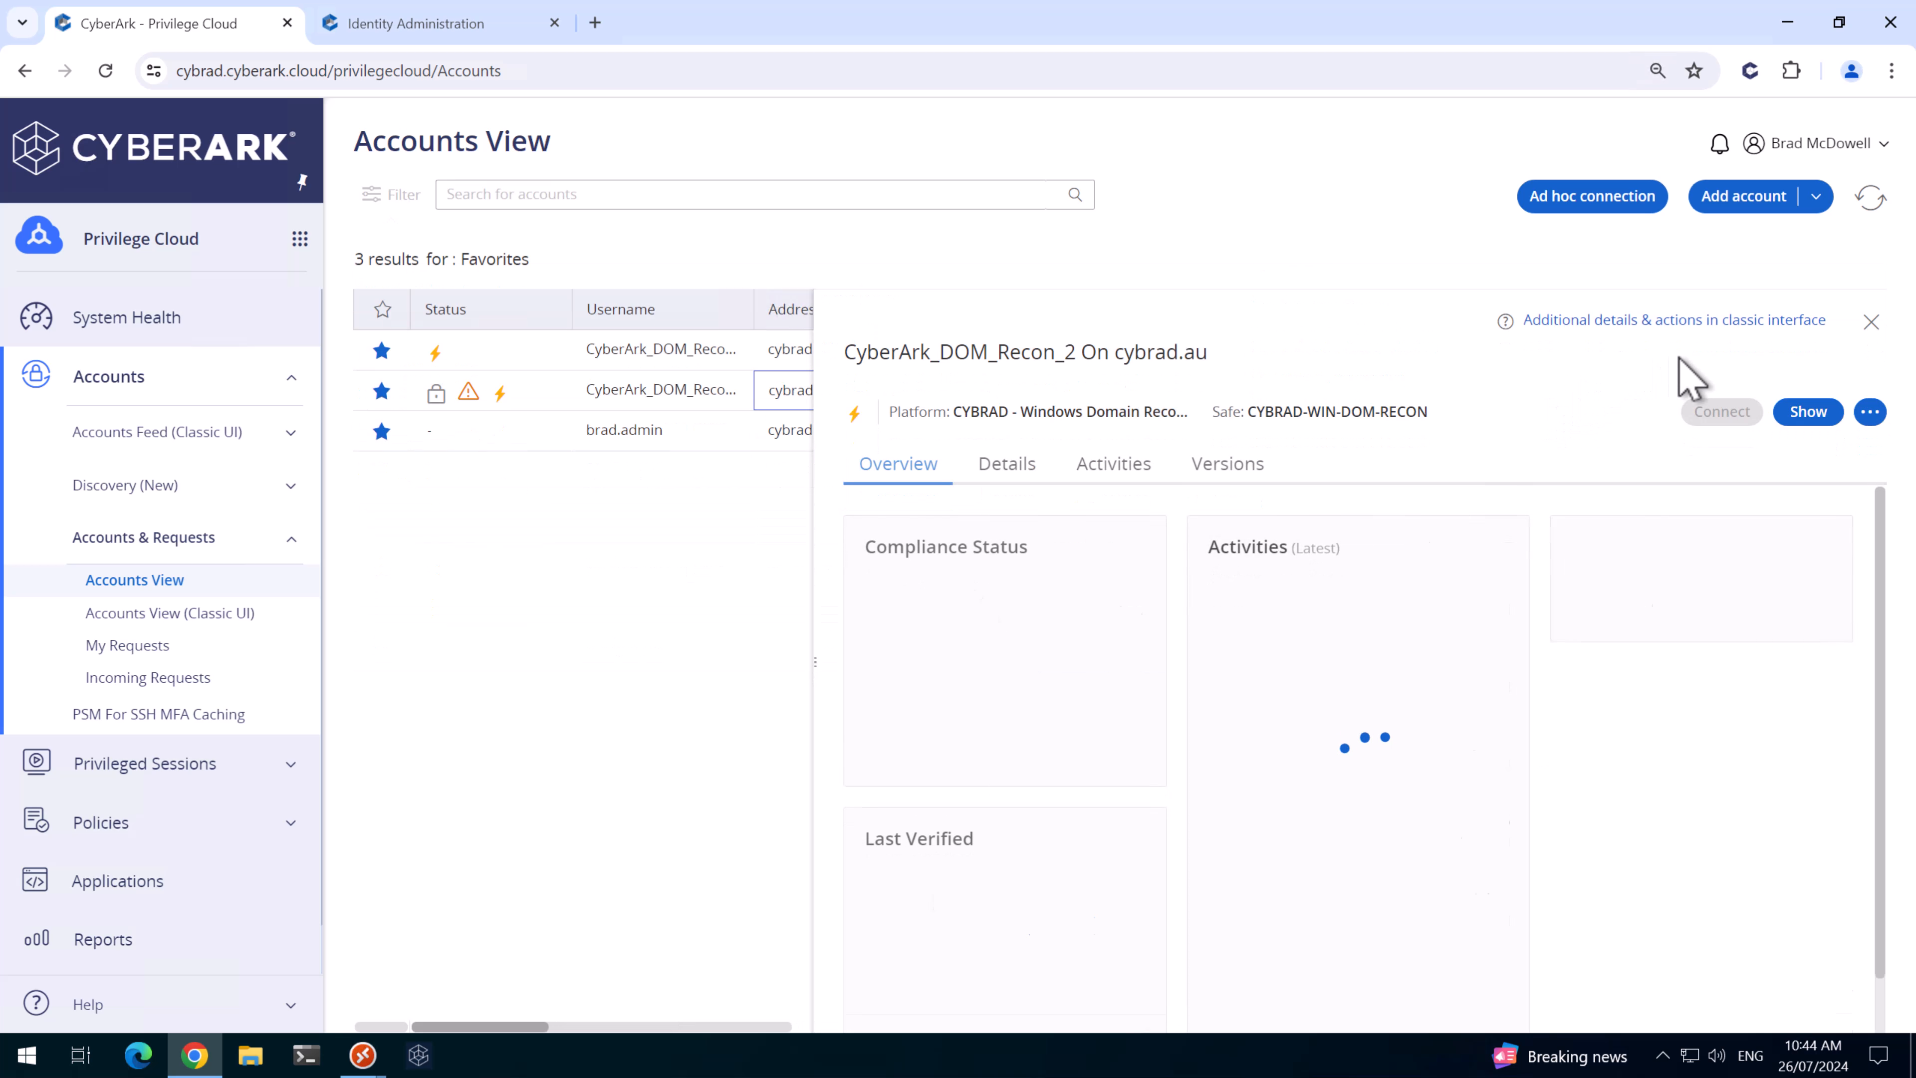
left_click(1873, 199)
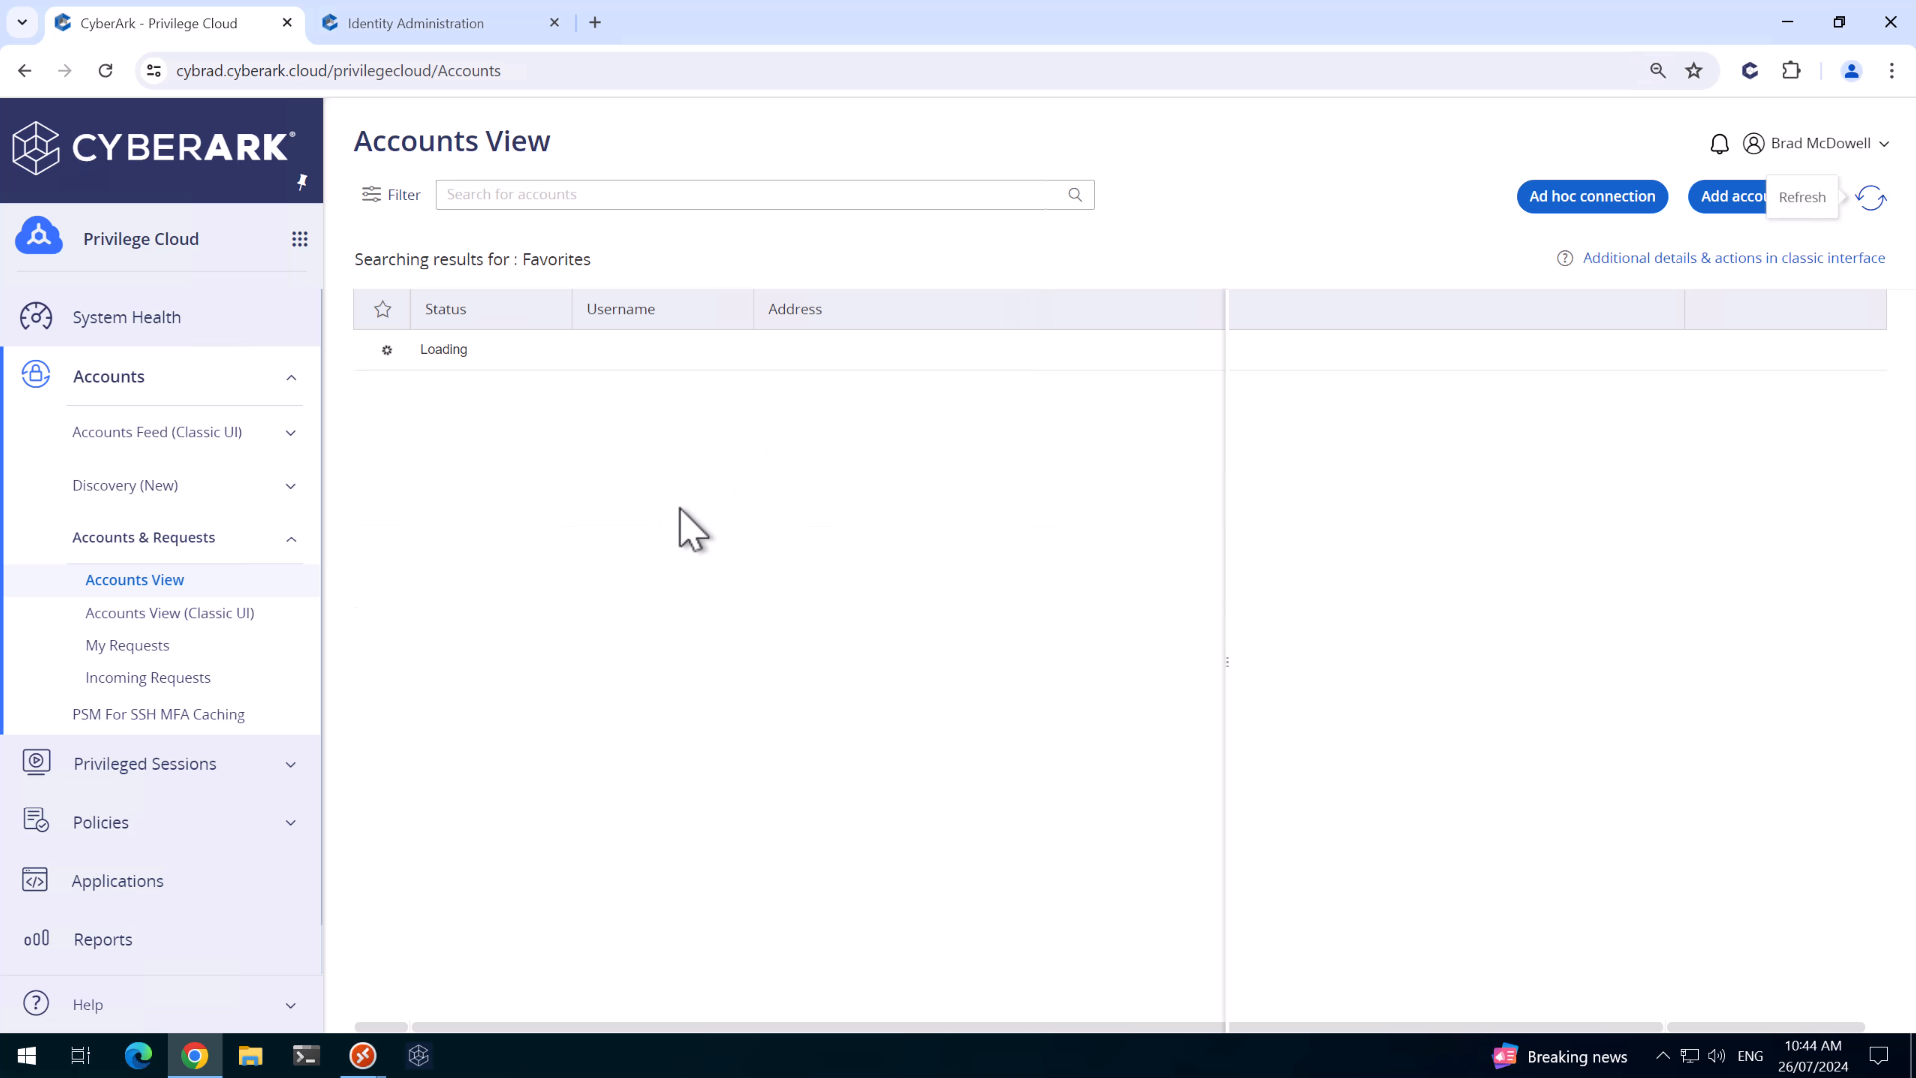
left_click(648, 630)
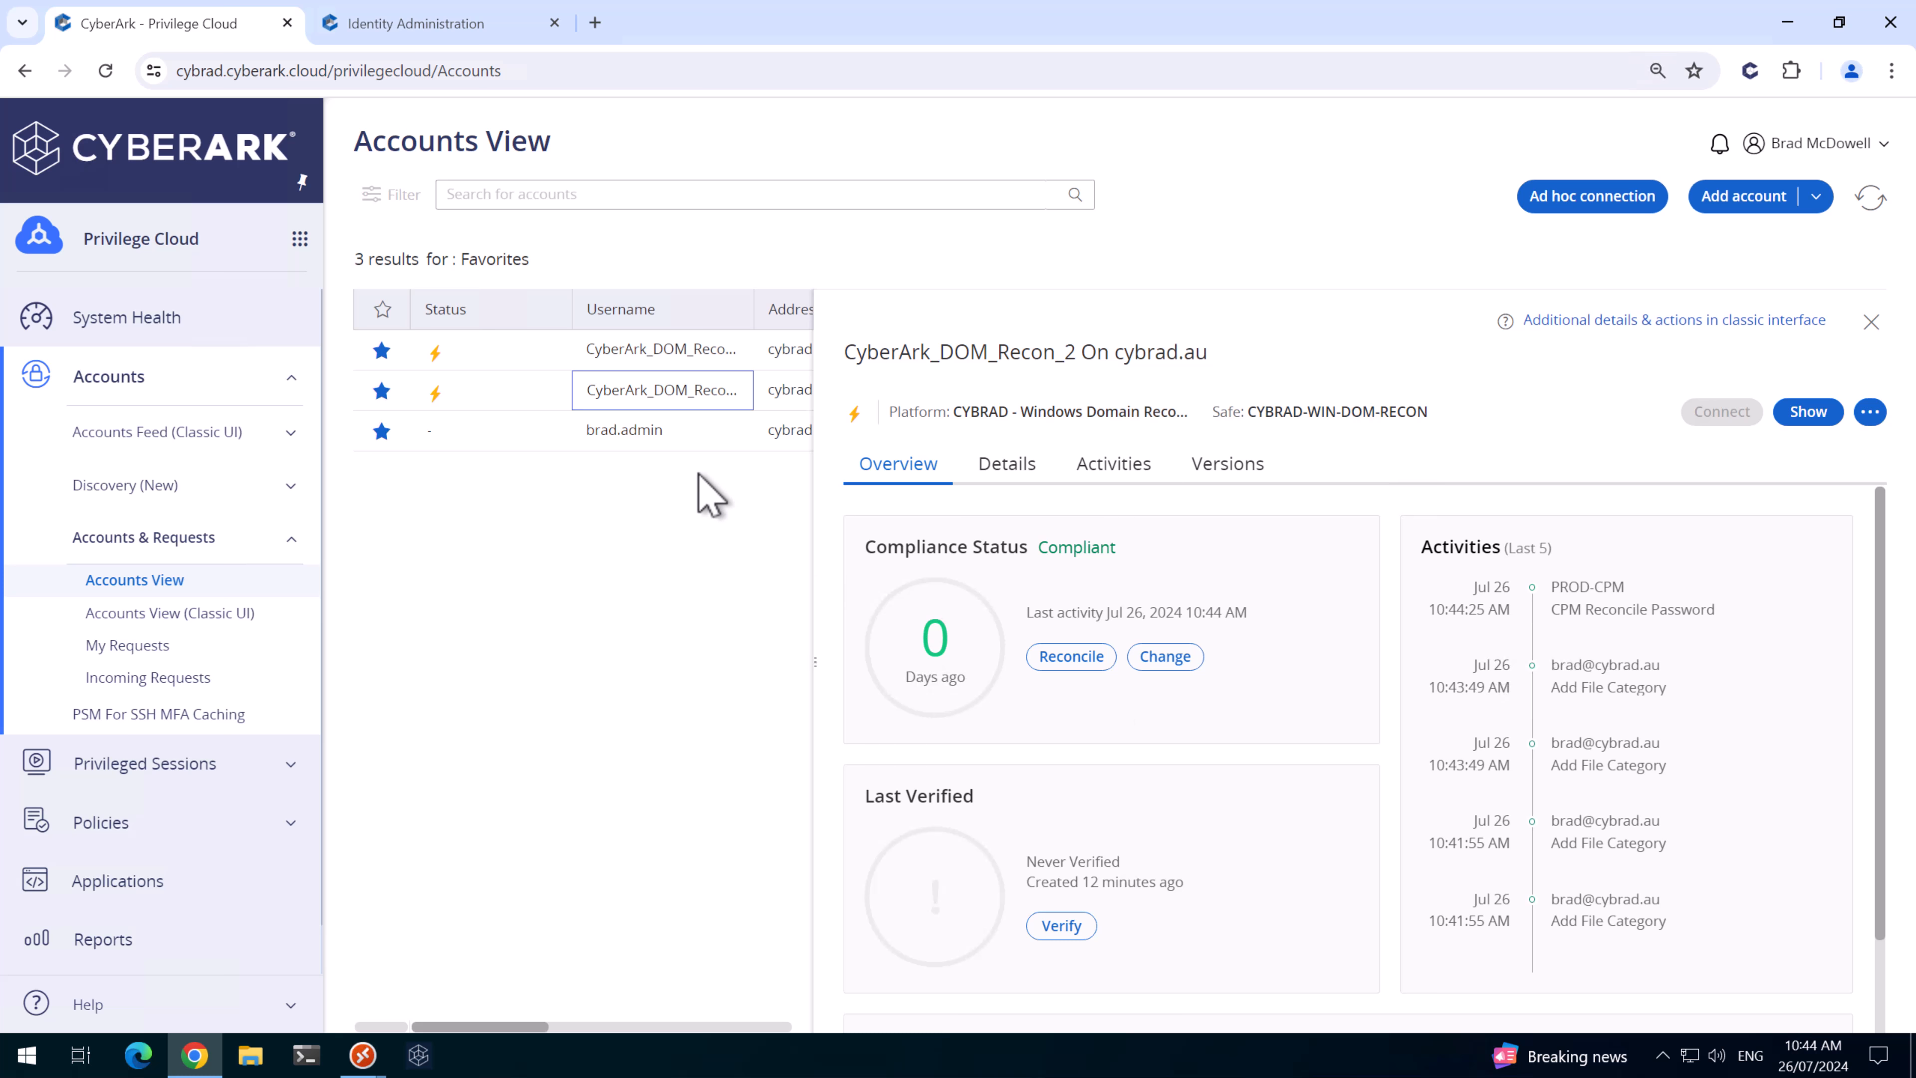
- On CyberArk_DOM_Recon_1's Details tab, link CyberArk_DOM_Recon_2 as its reconcile account
left_click(705, 354)
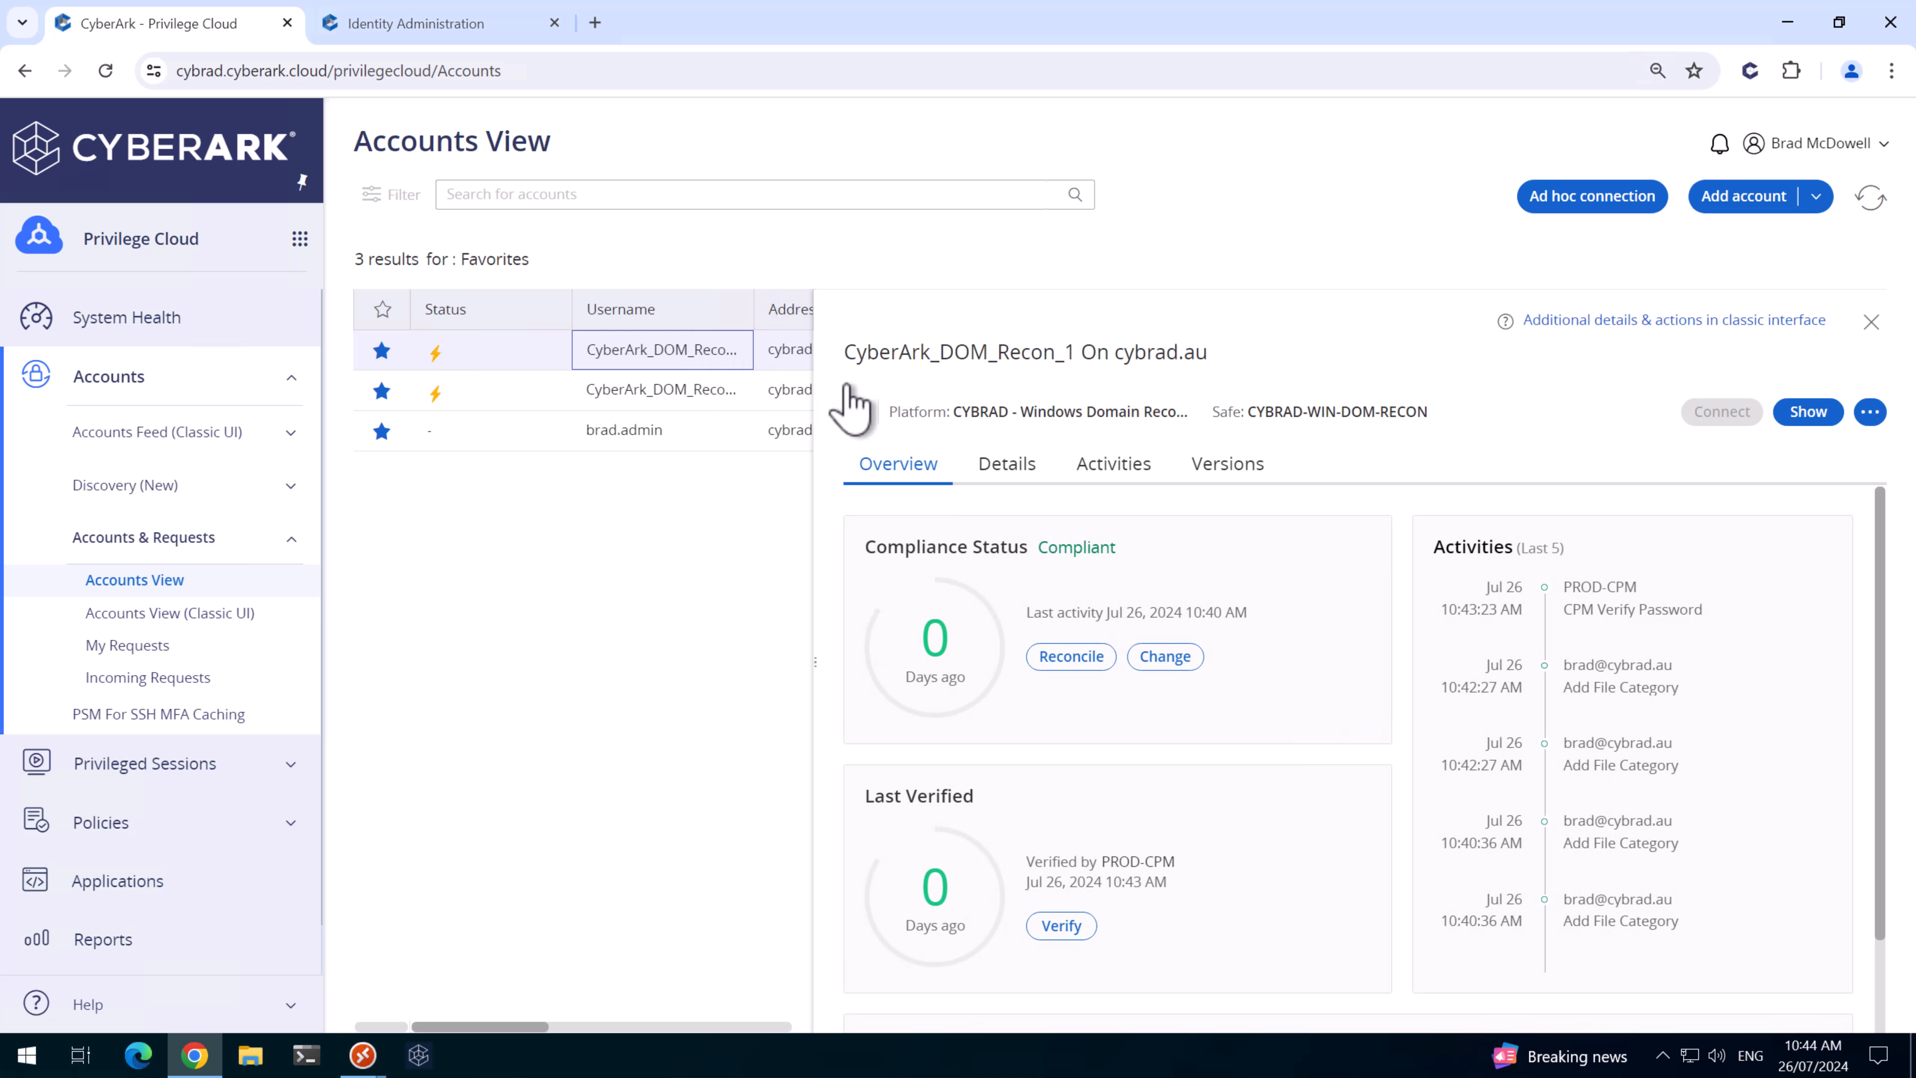
left_click(1006, 466)
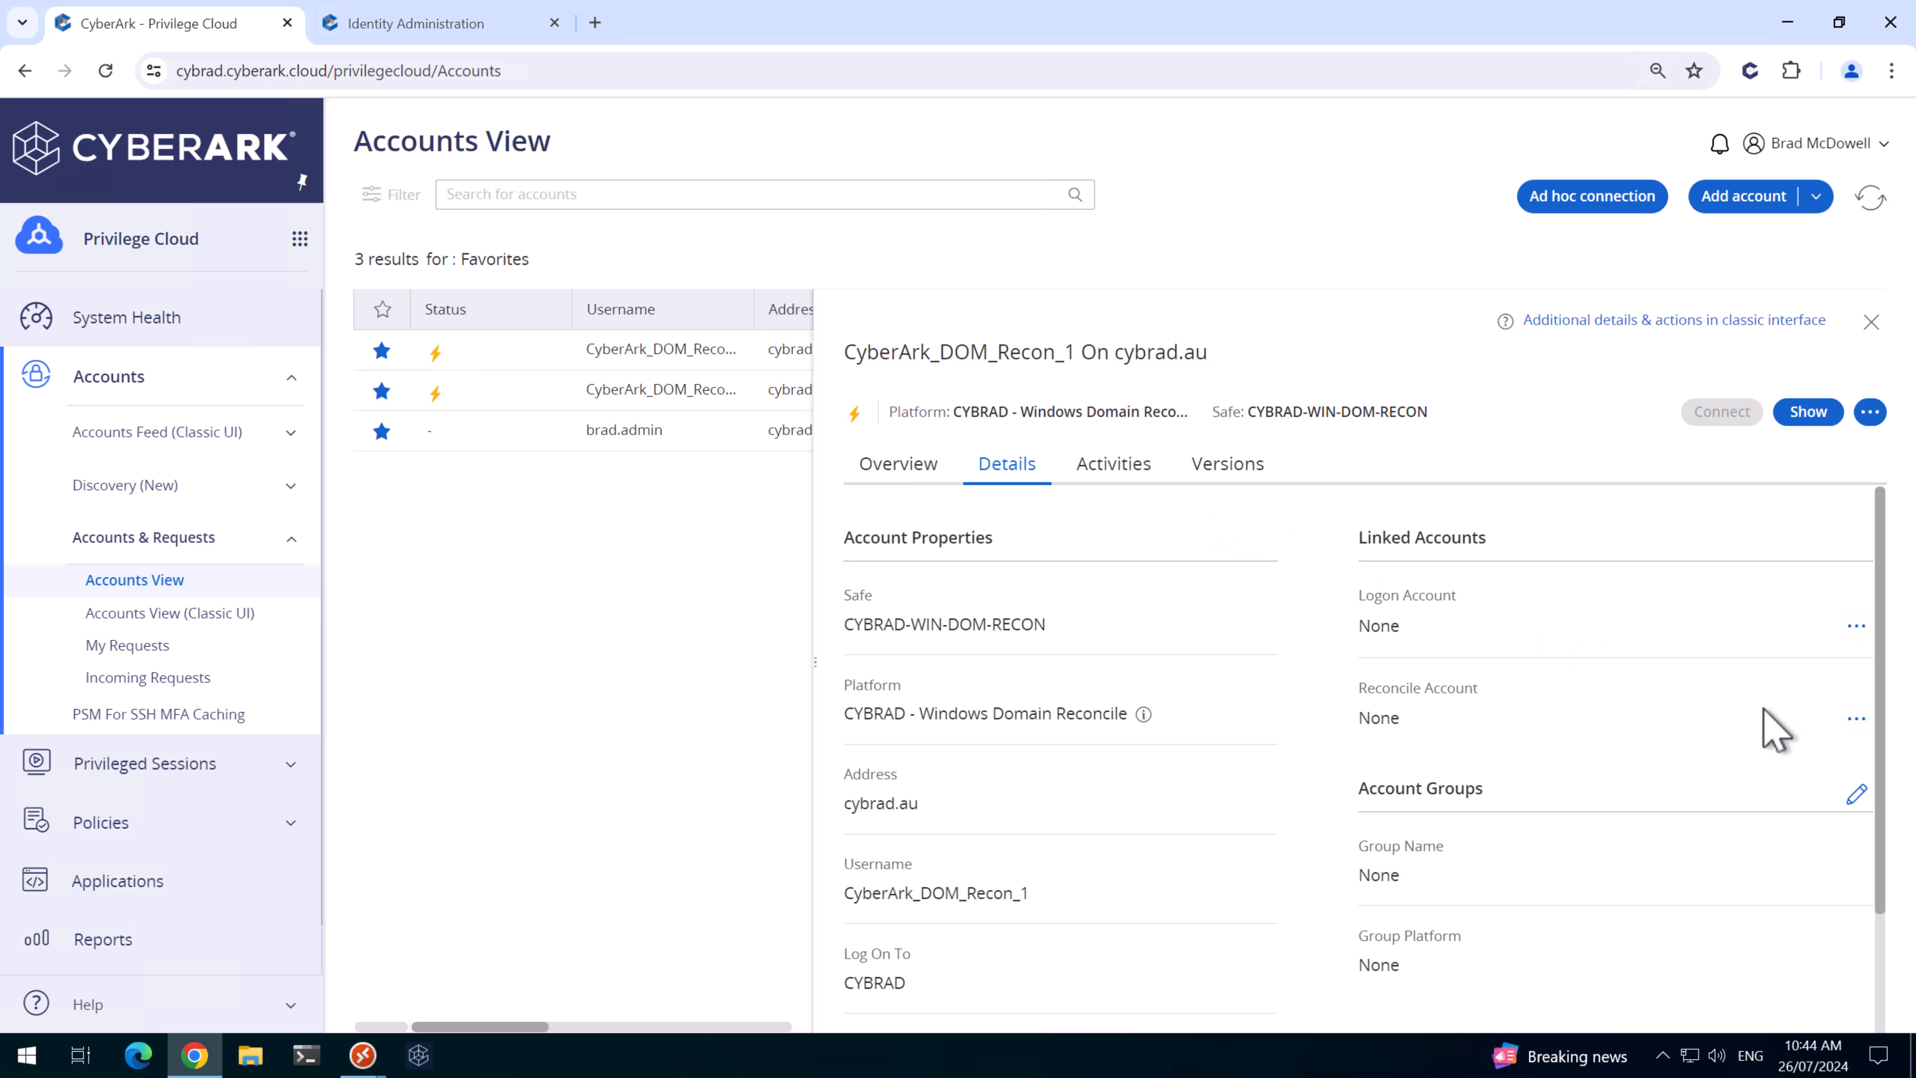
left_click(1856, 718)
left_click(1773, 773)
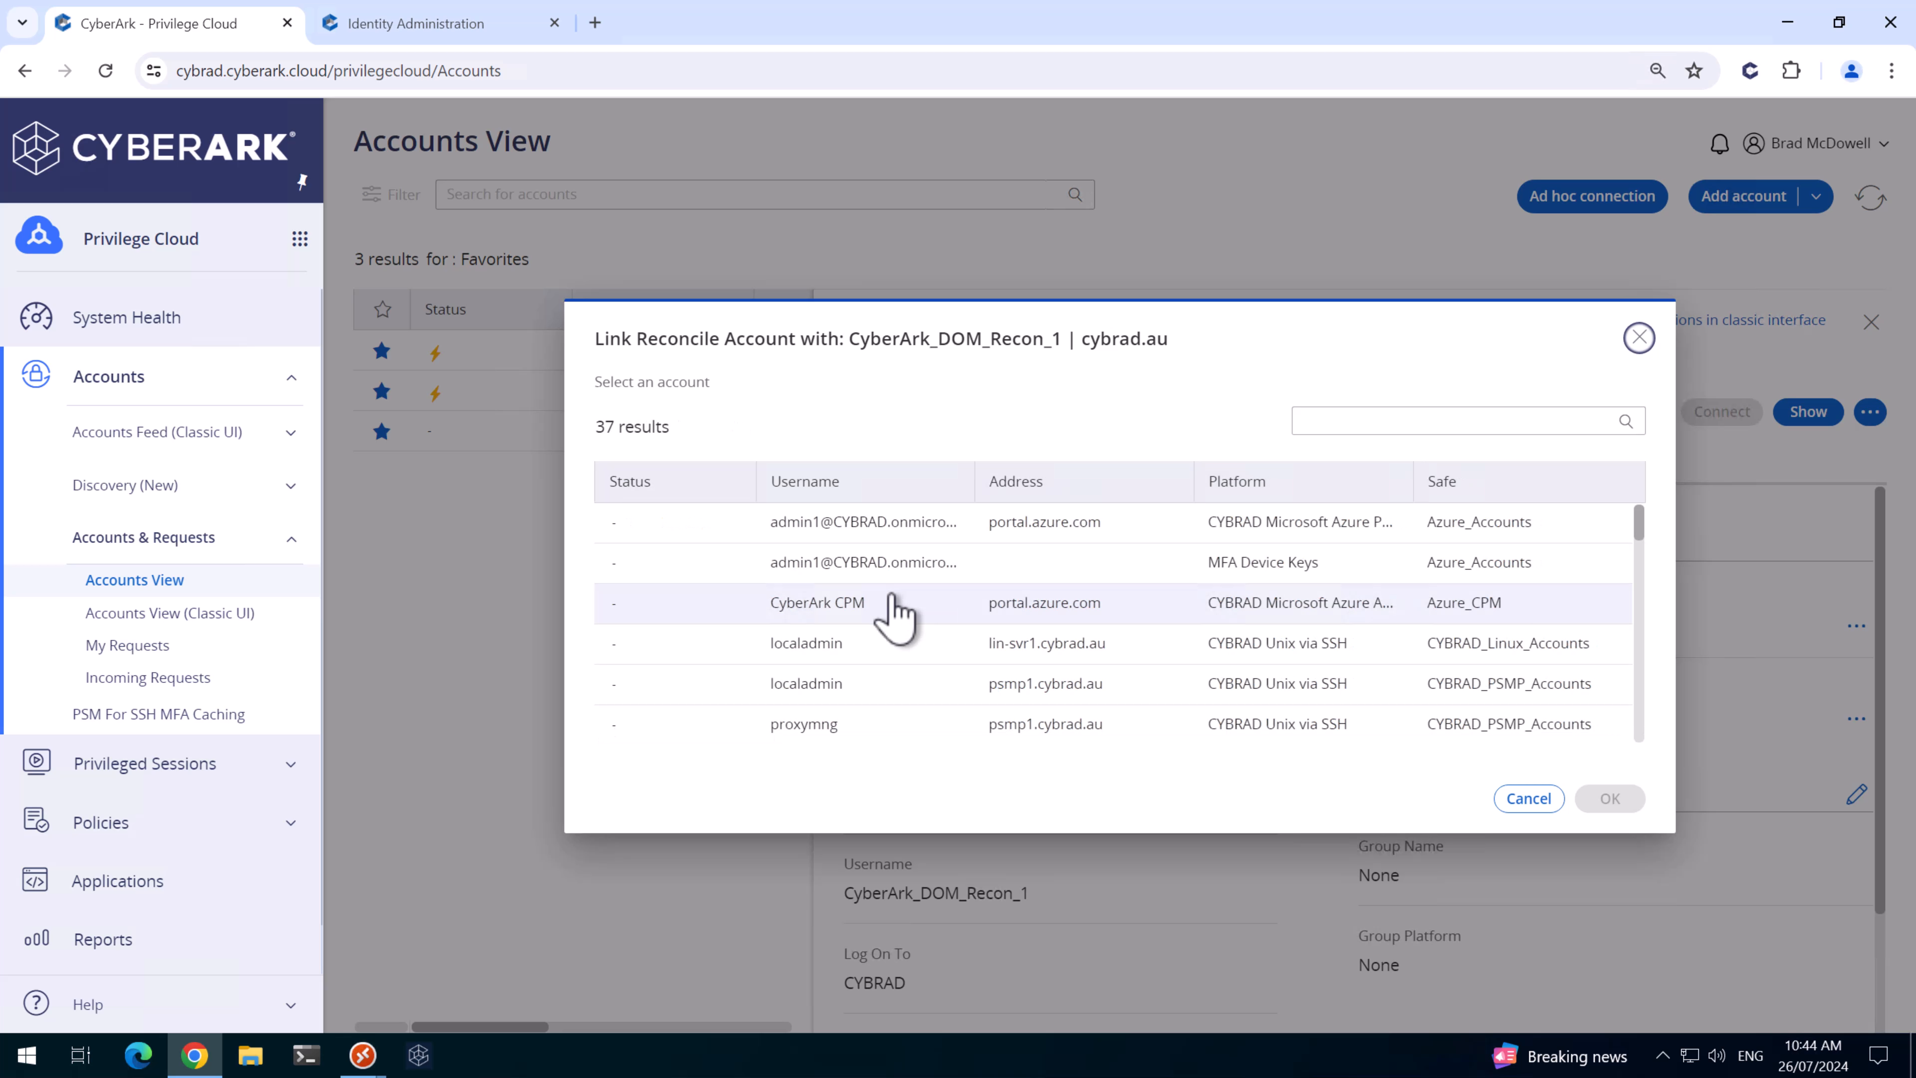
left_click(1358, 425)
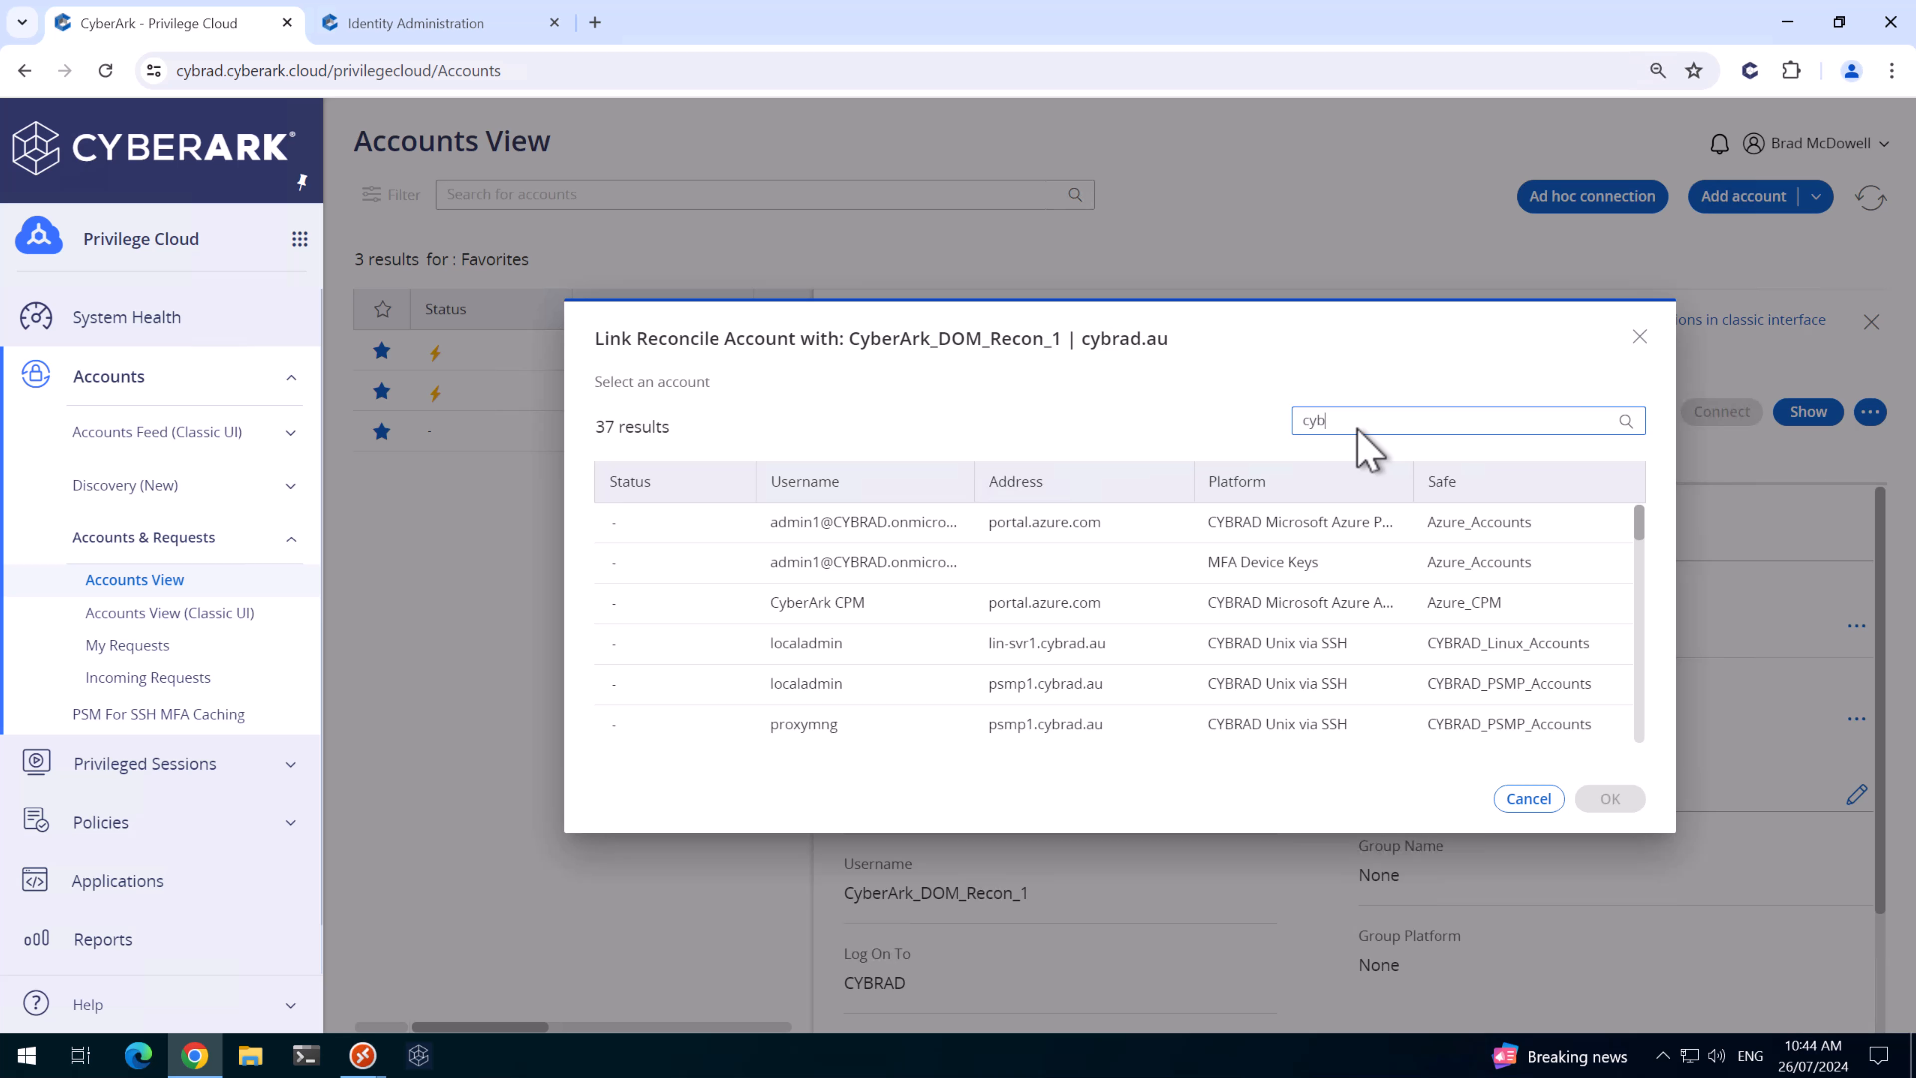
left_click(1625, 421)
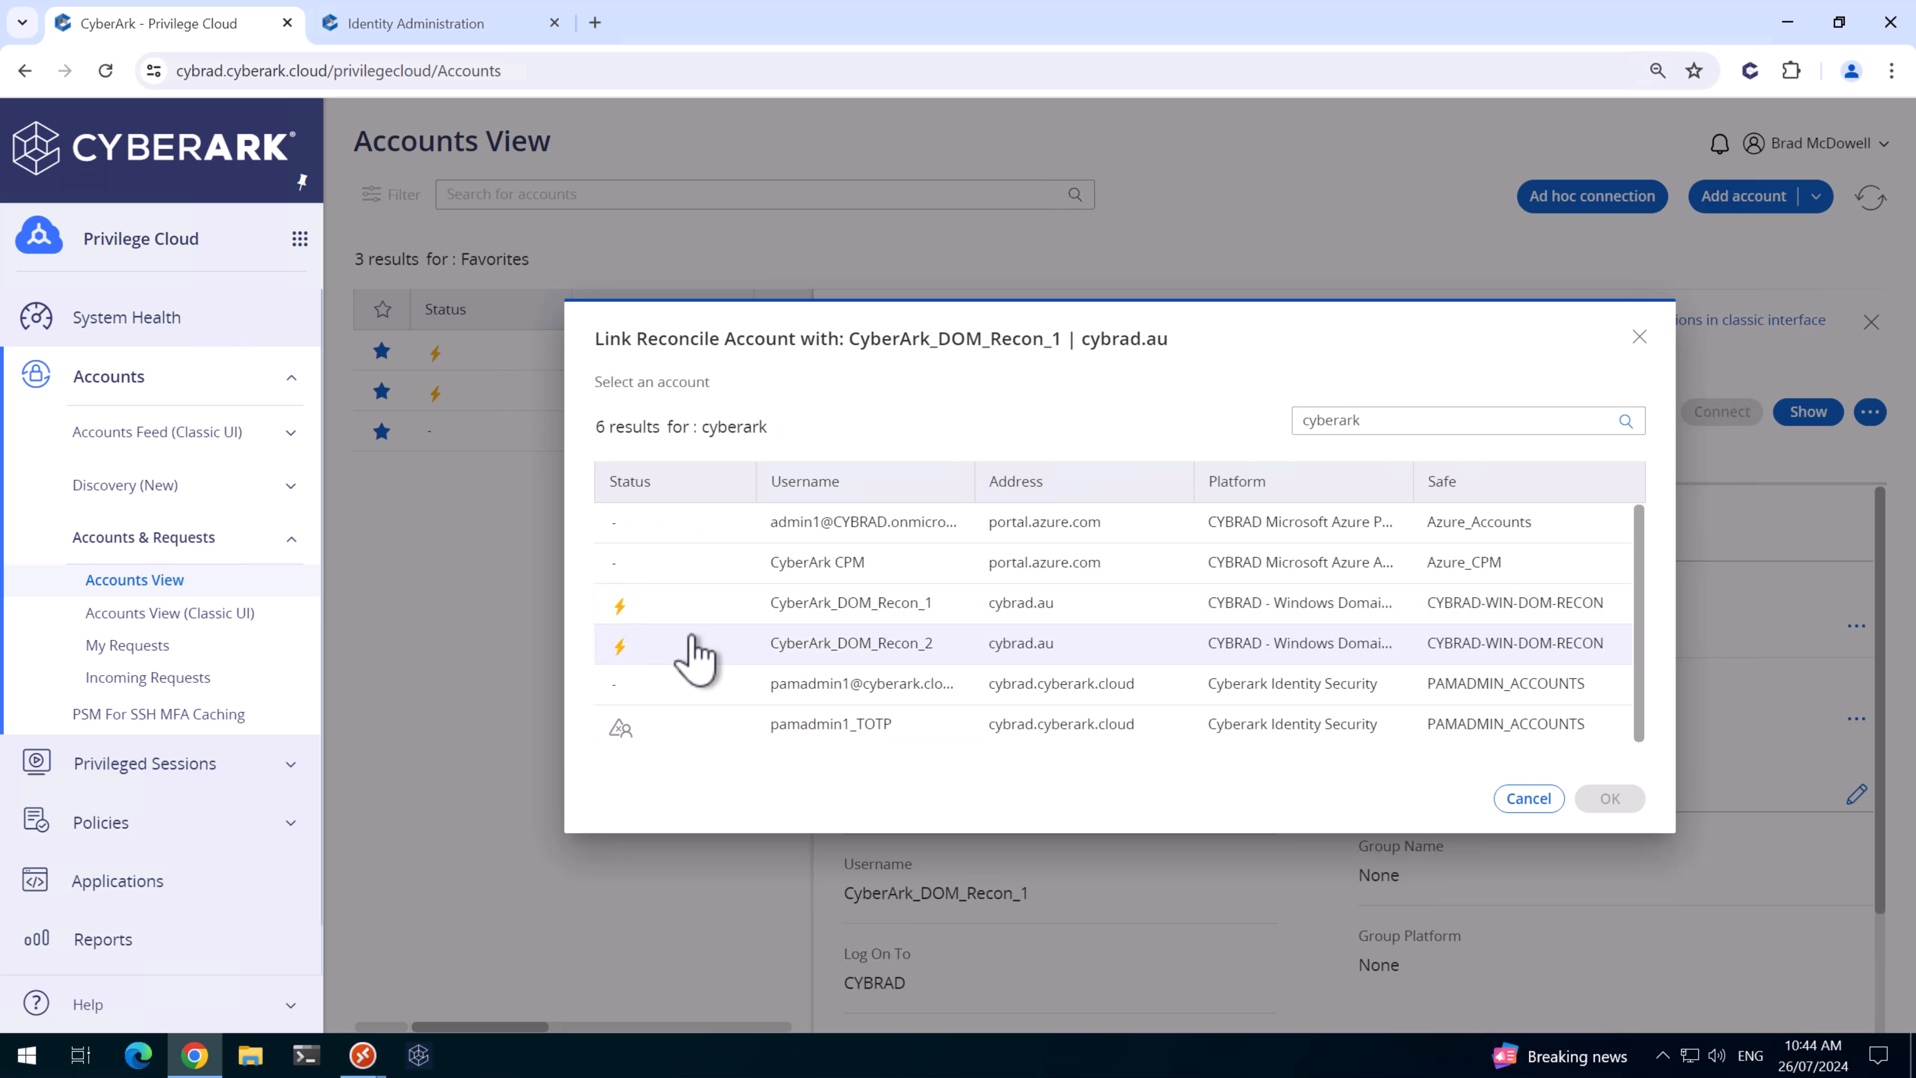
left_click(788, 642)
left_click(1618, 799)
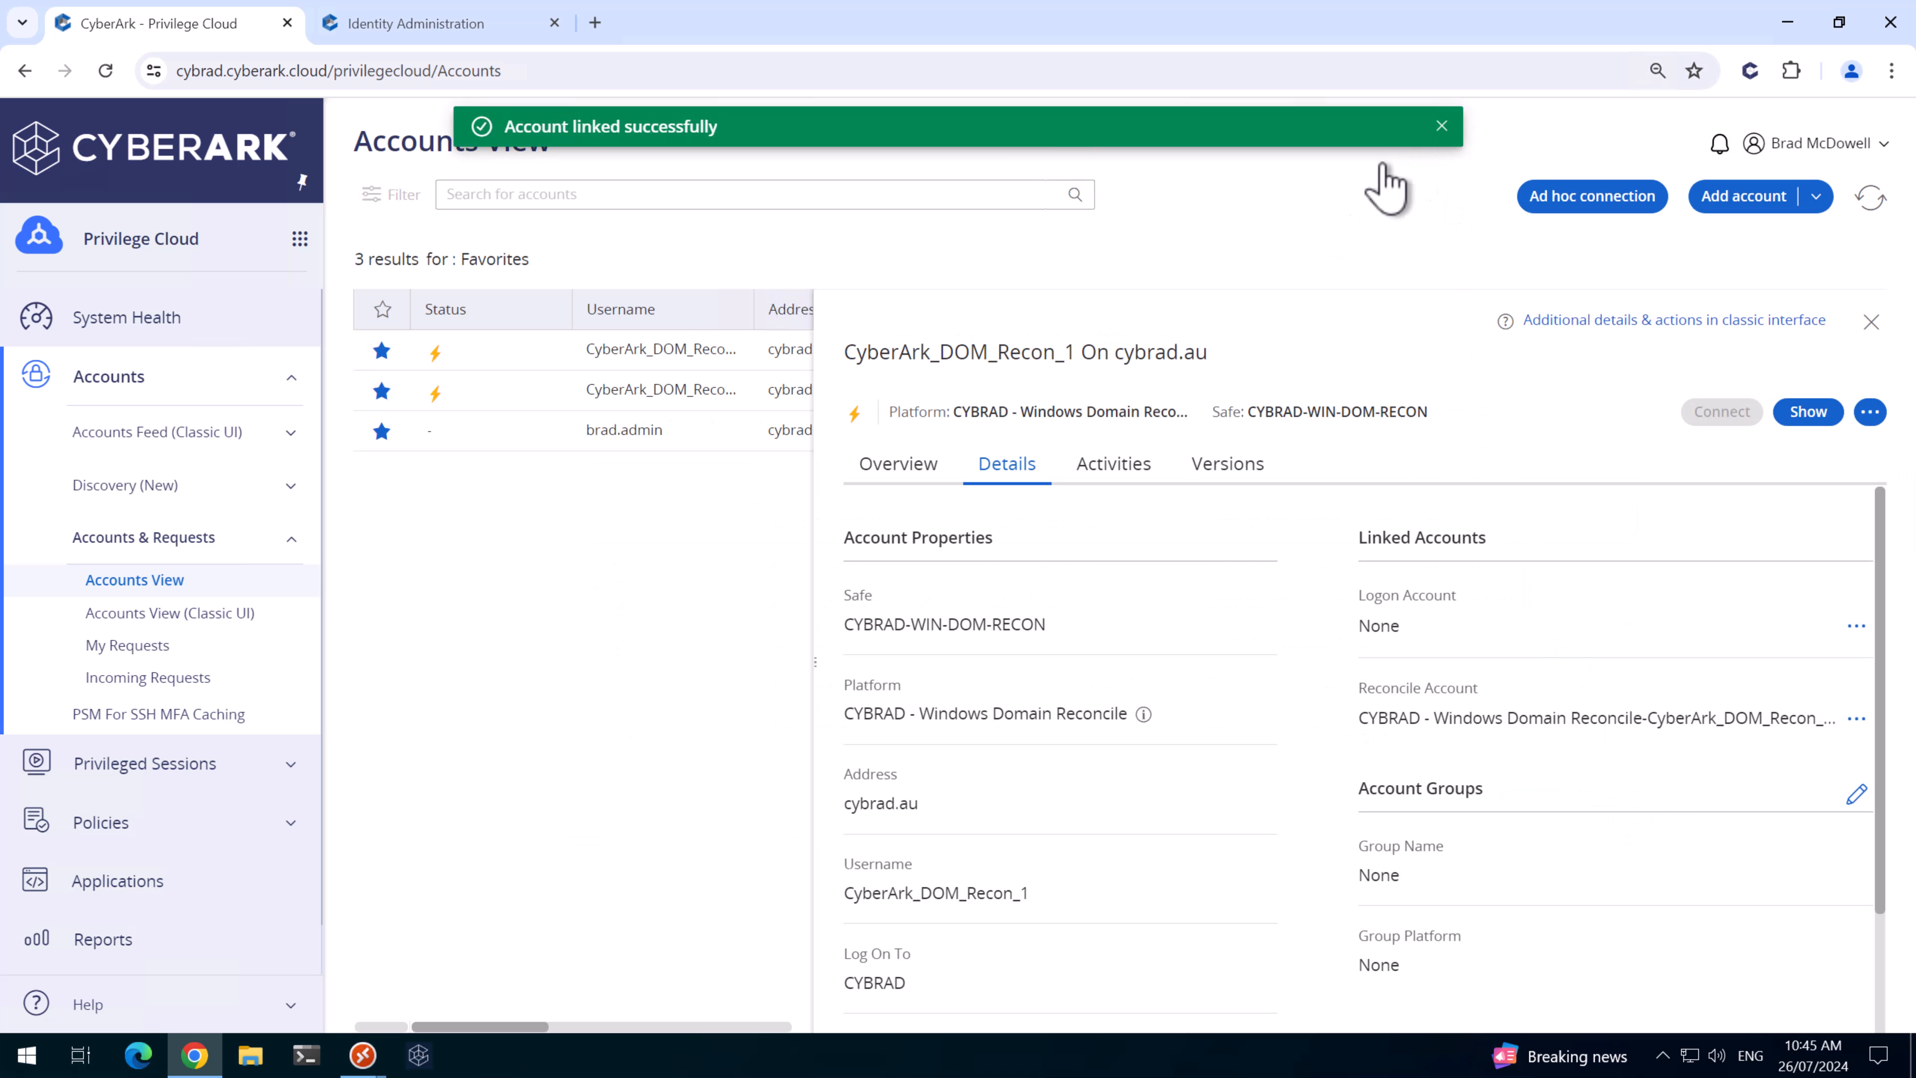
- Reconcile CyberArk_DOM_Recon_1 from its Overview and reopen it to see the PROD-CPM entry
left_click(918, 471)
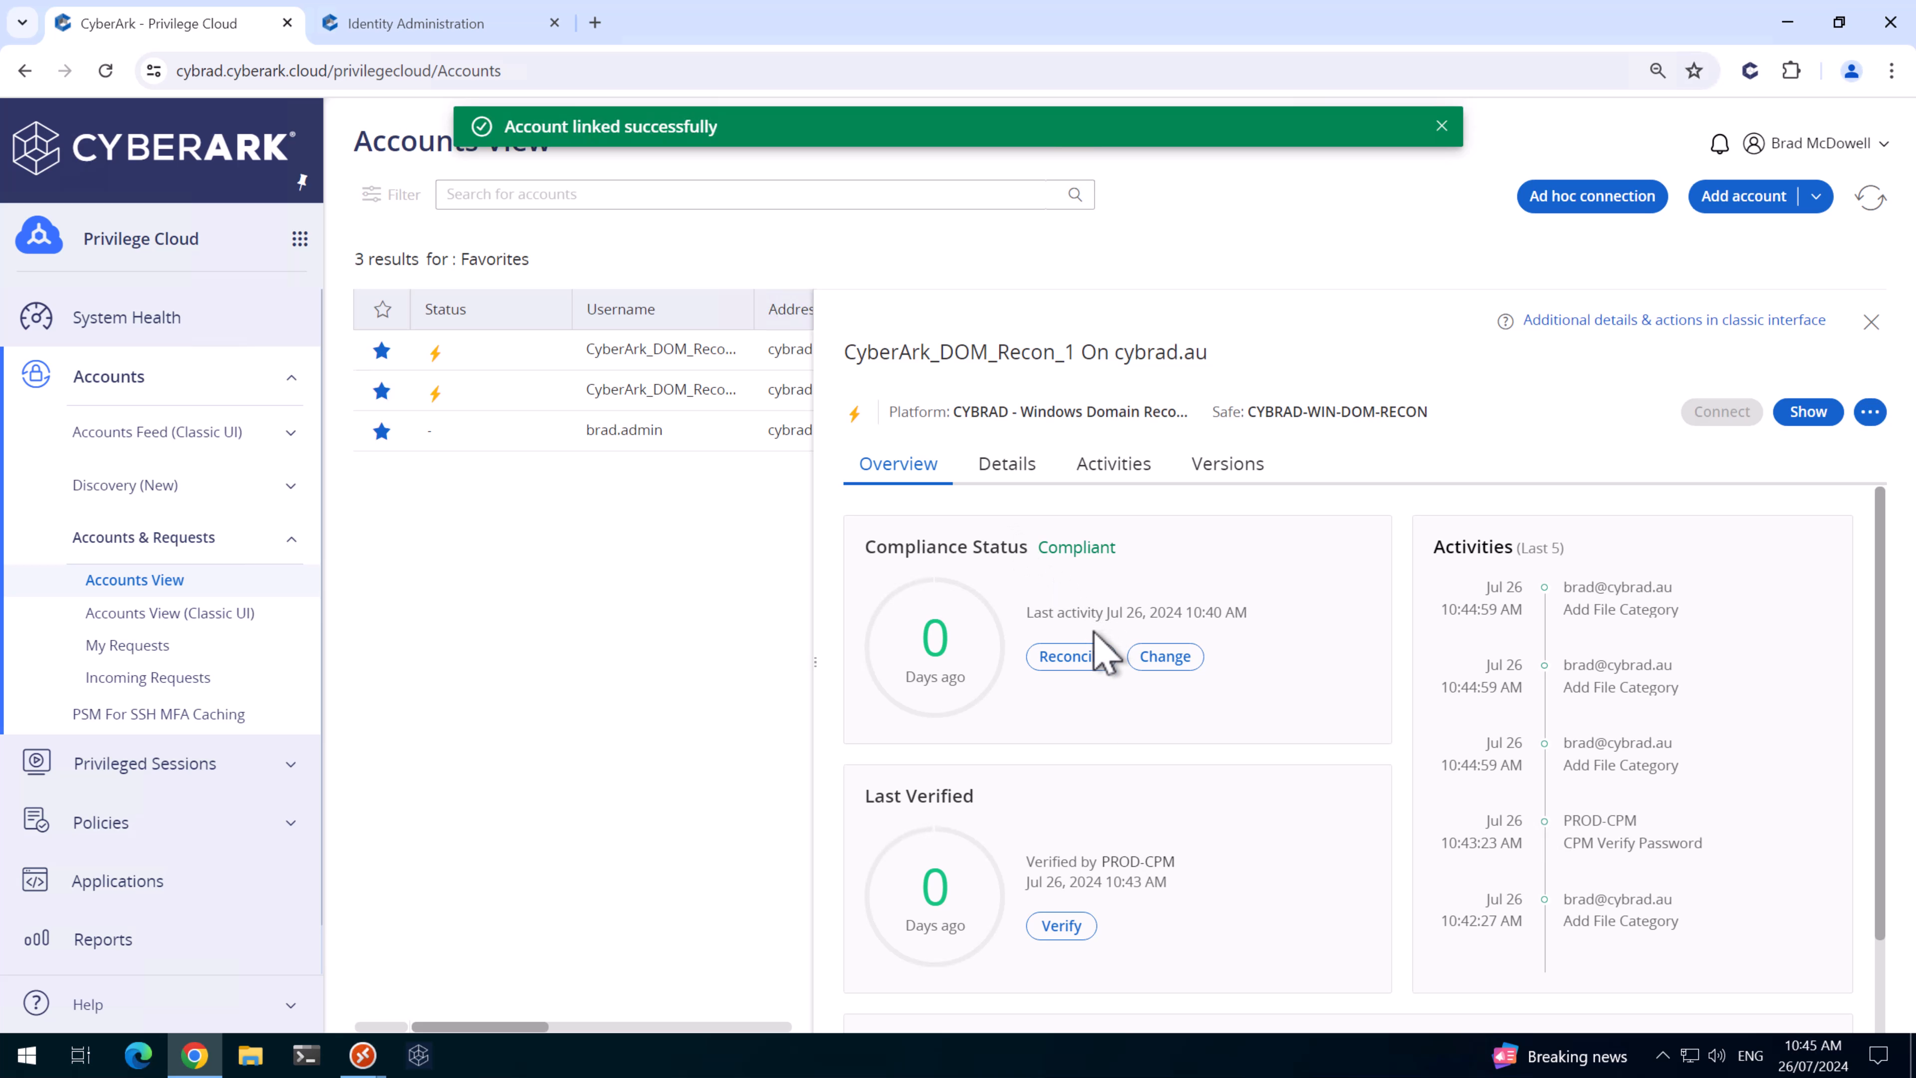
left_click(1084, 659)
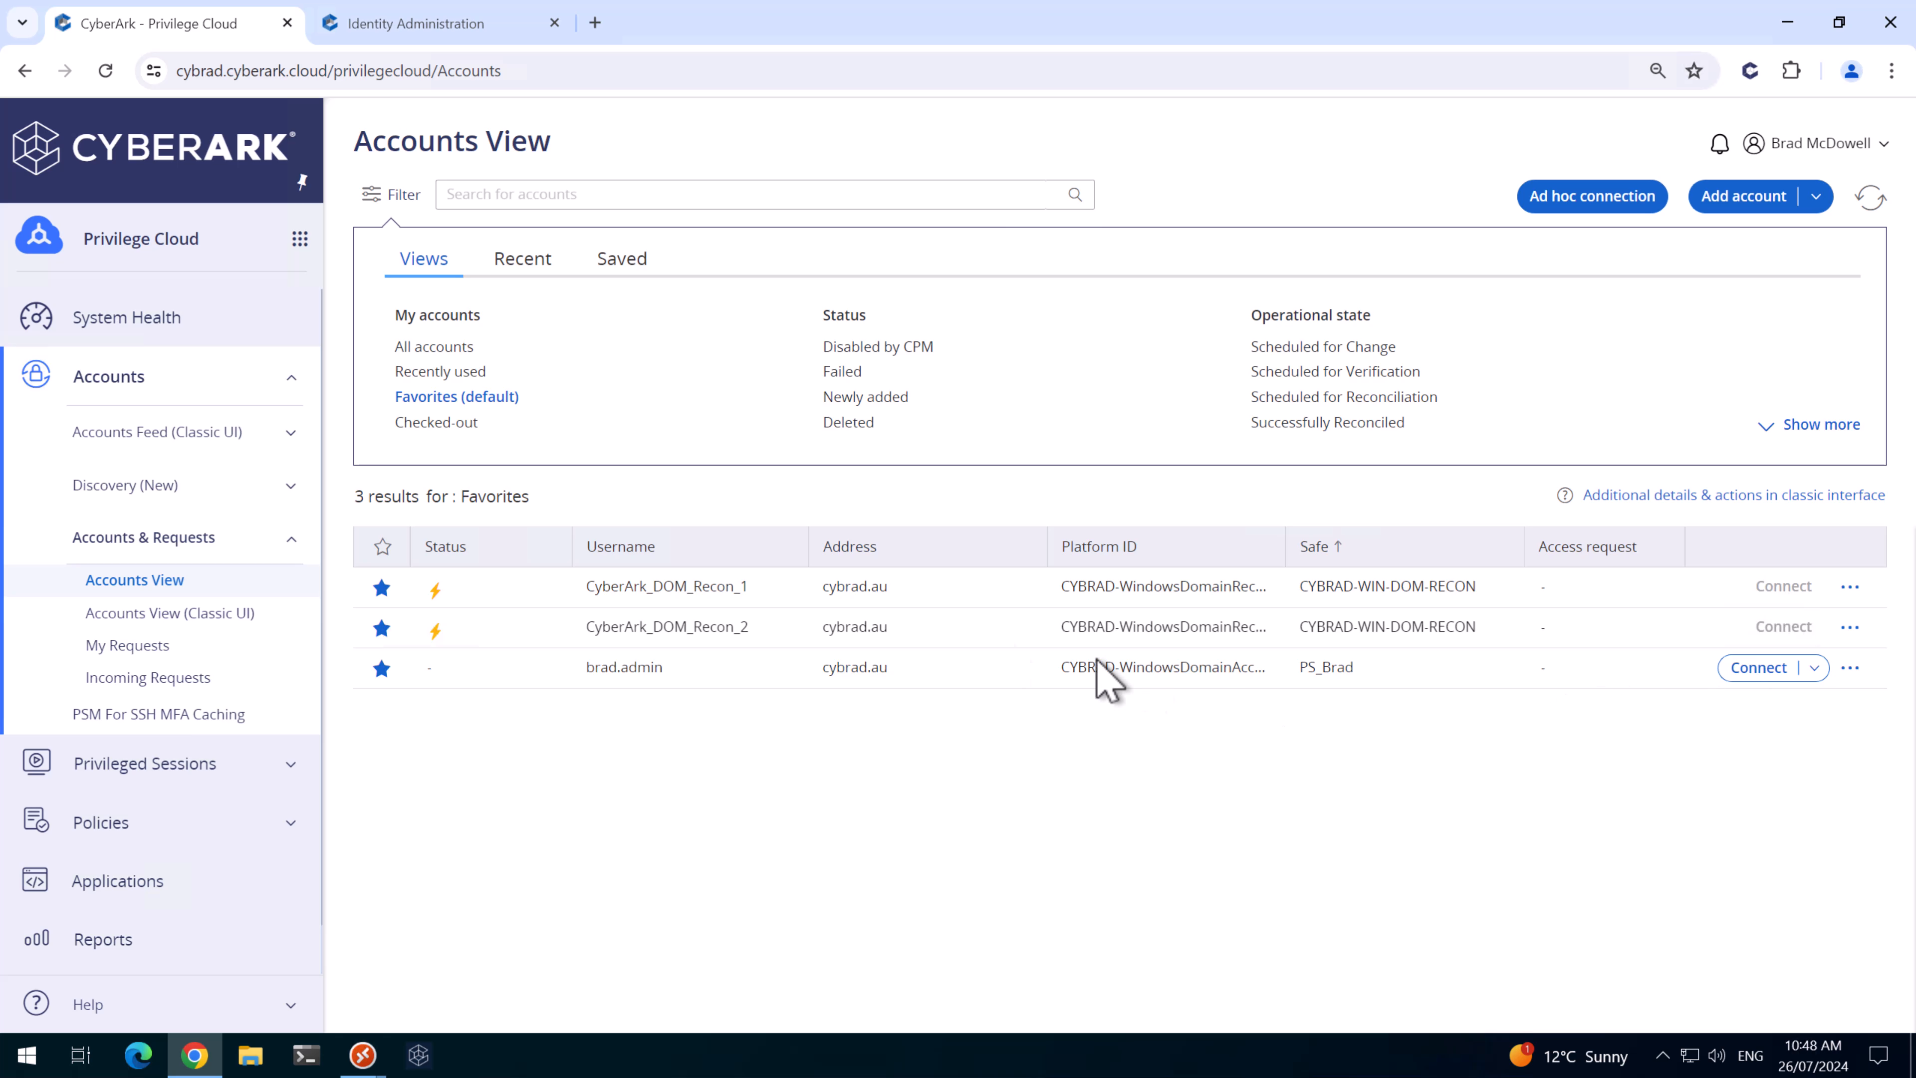
left_click(753, 590)
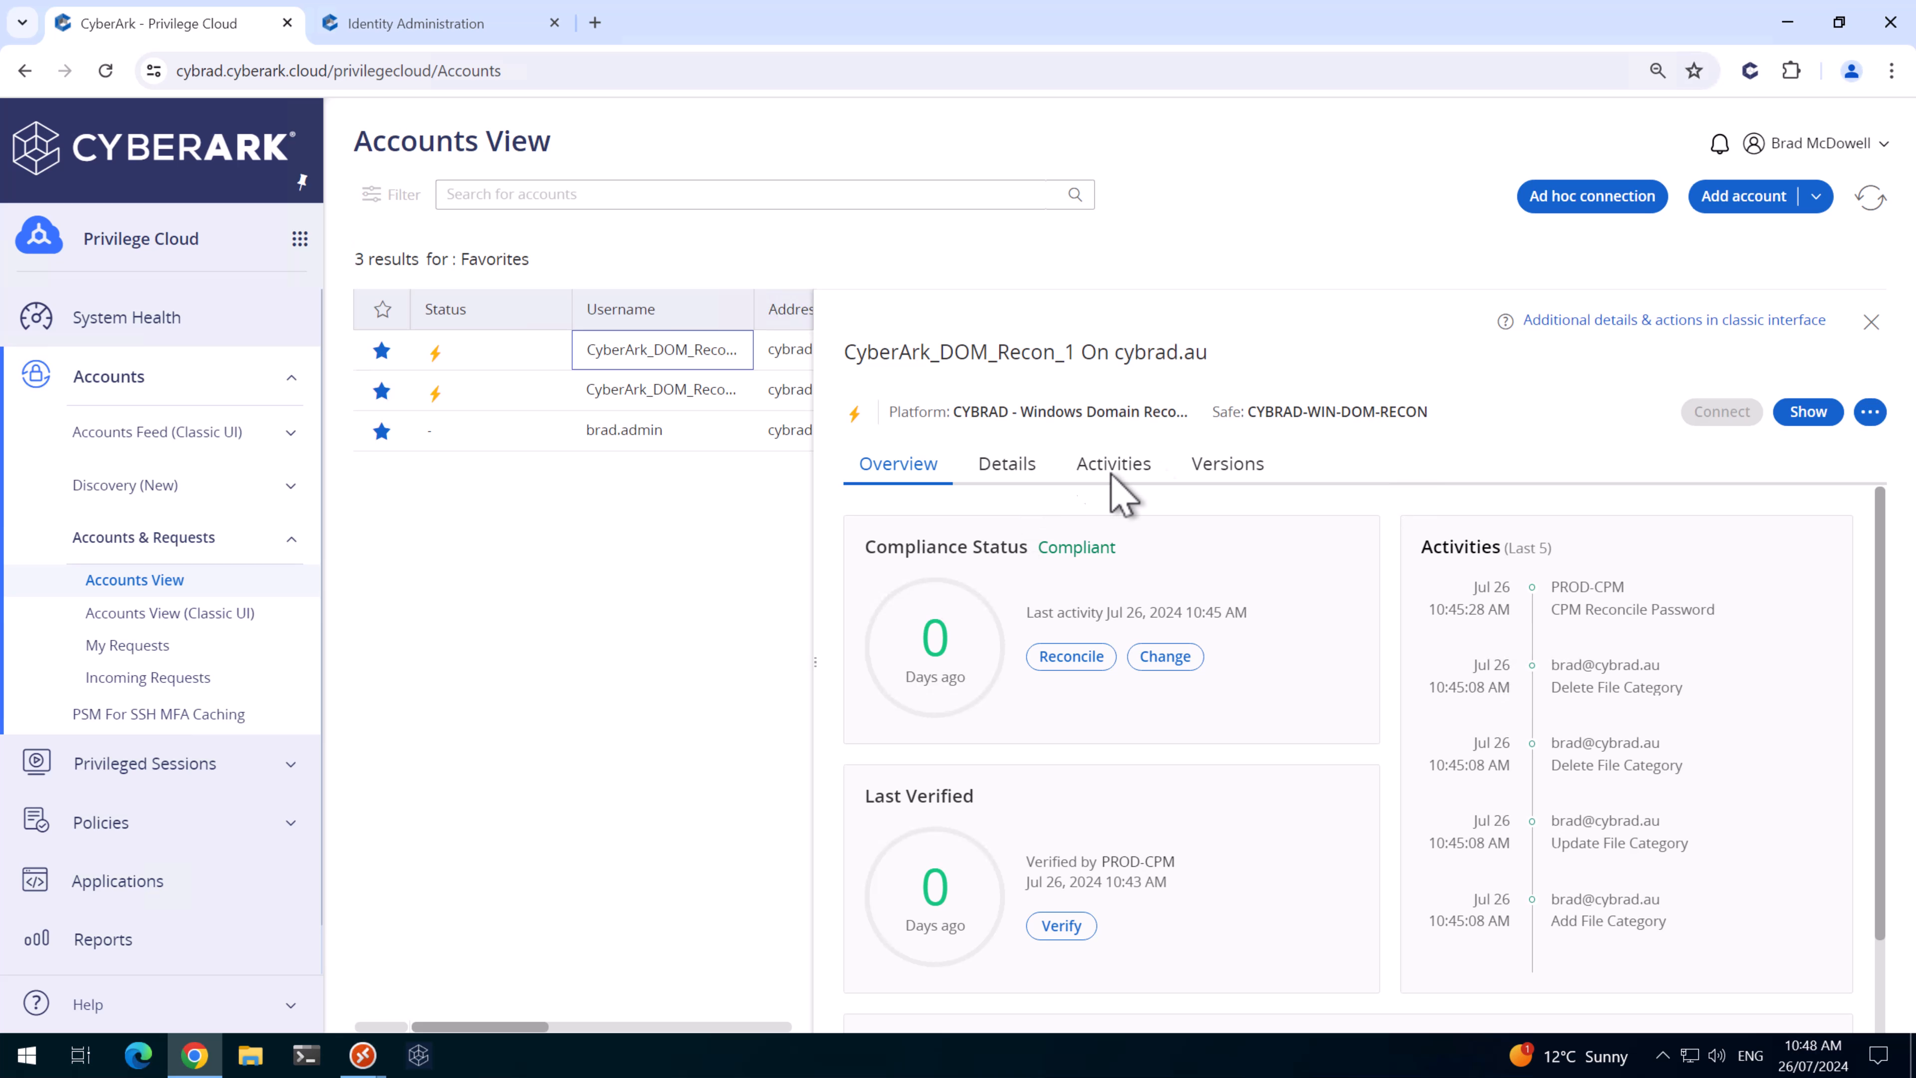
- Copy CyberArk_DOM_Recon_1's platform, safe and name from the classic details page into Notepad
left_click(1693, 321)
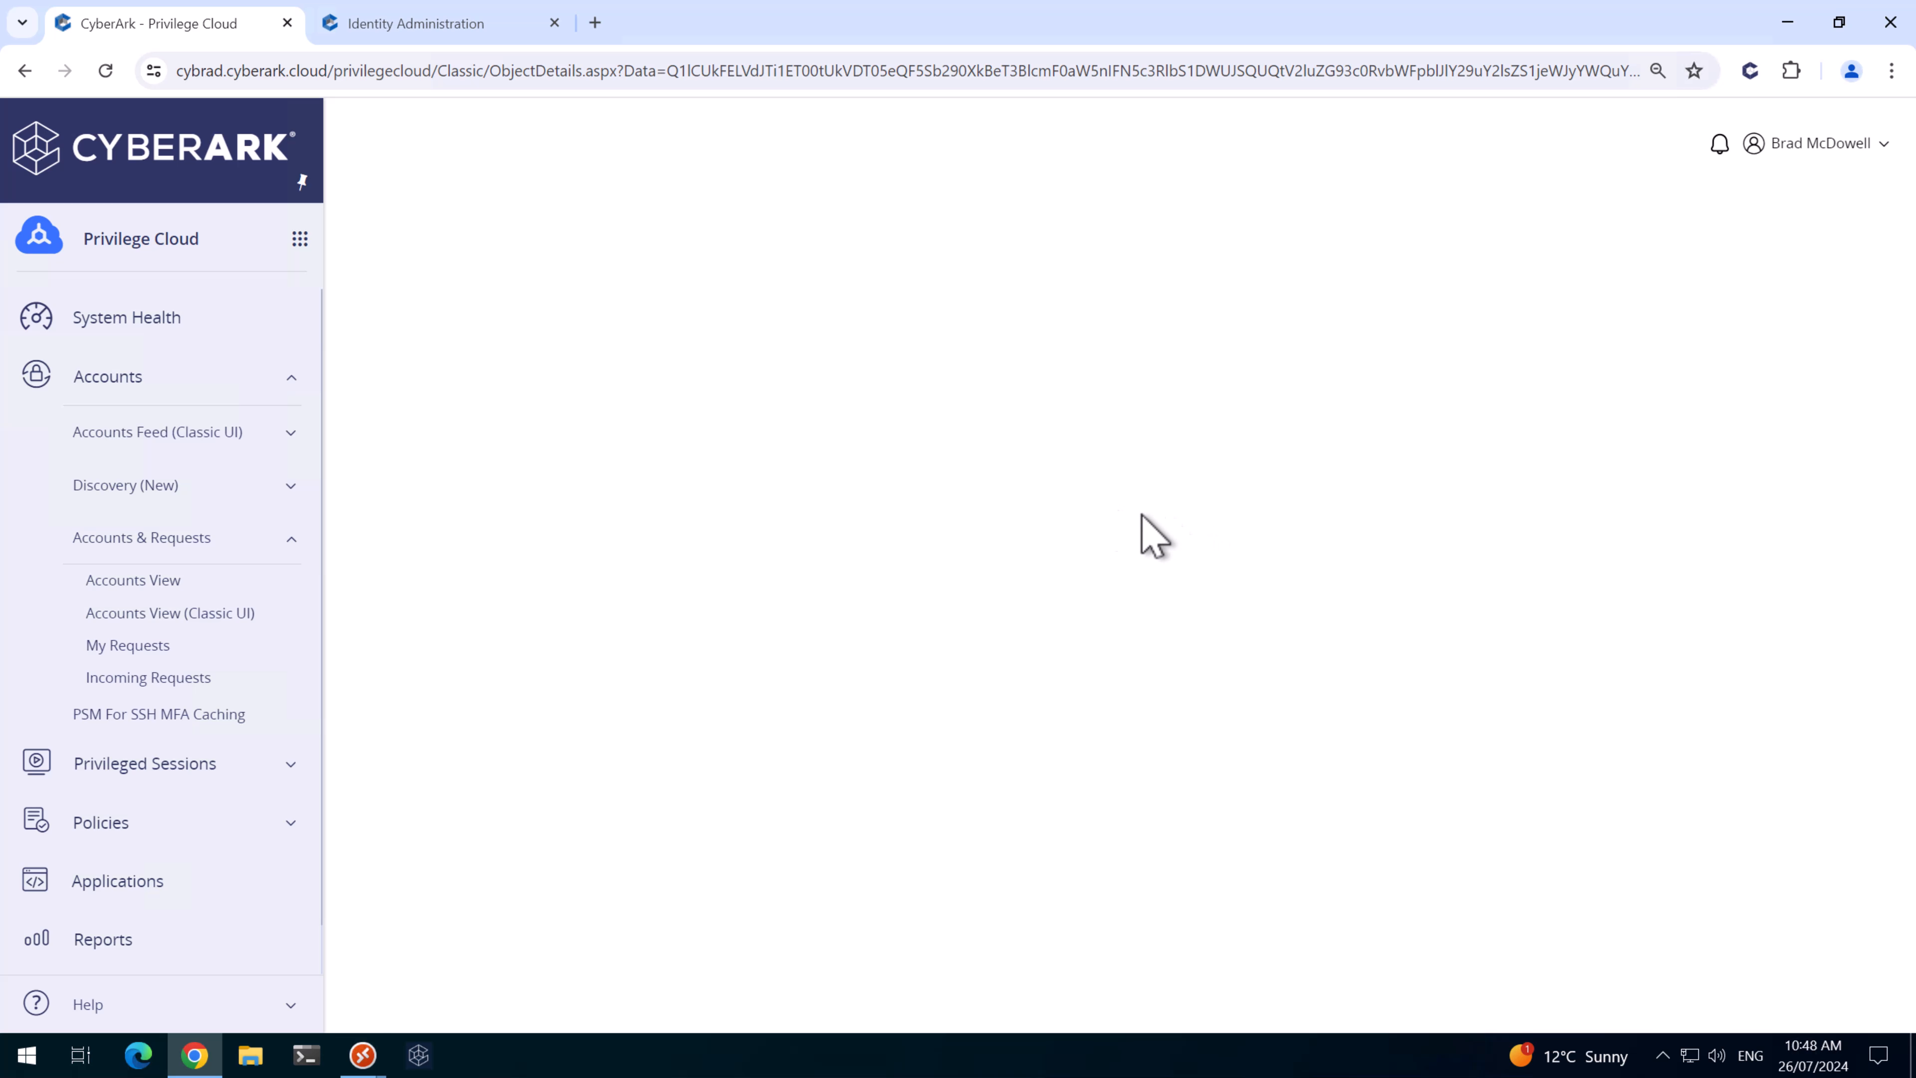
left_click_drag(572, 436, 355, 361)
right_click(377, 376)
left_click(392, 390)
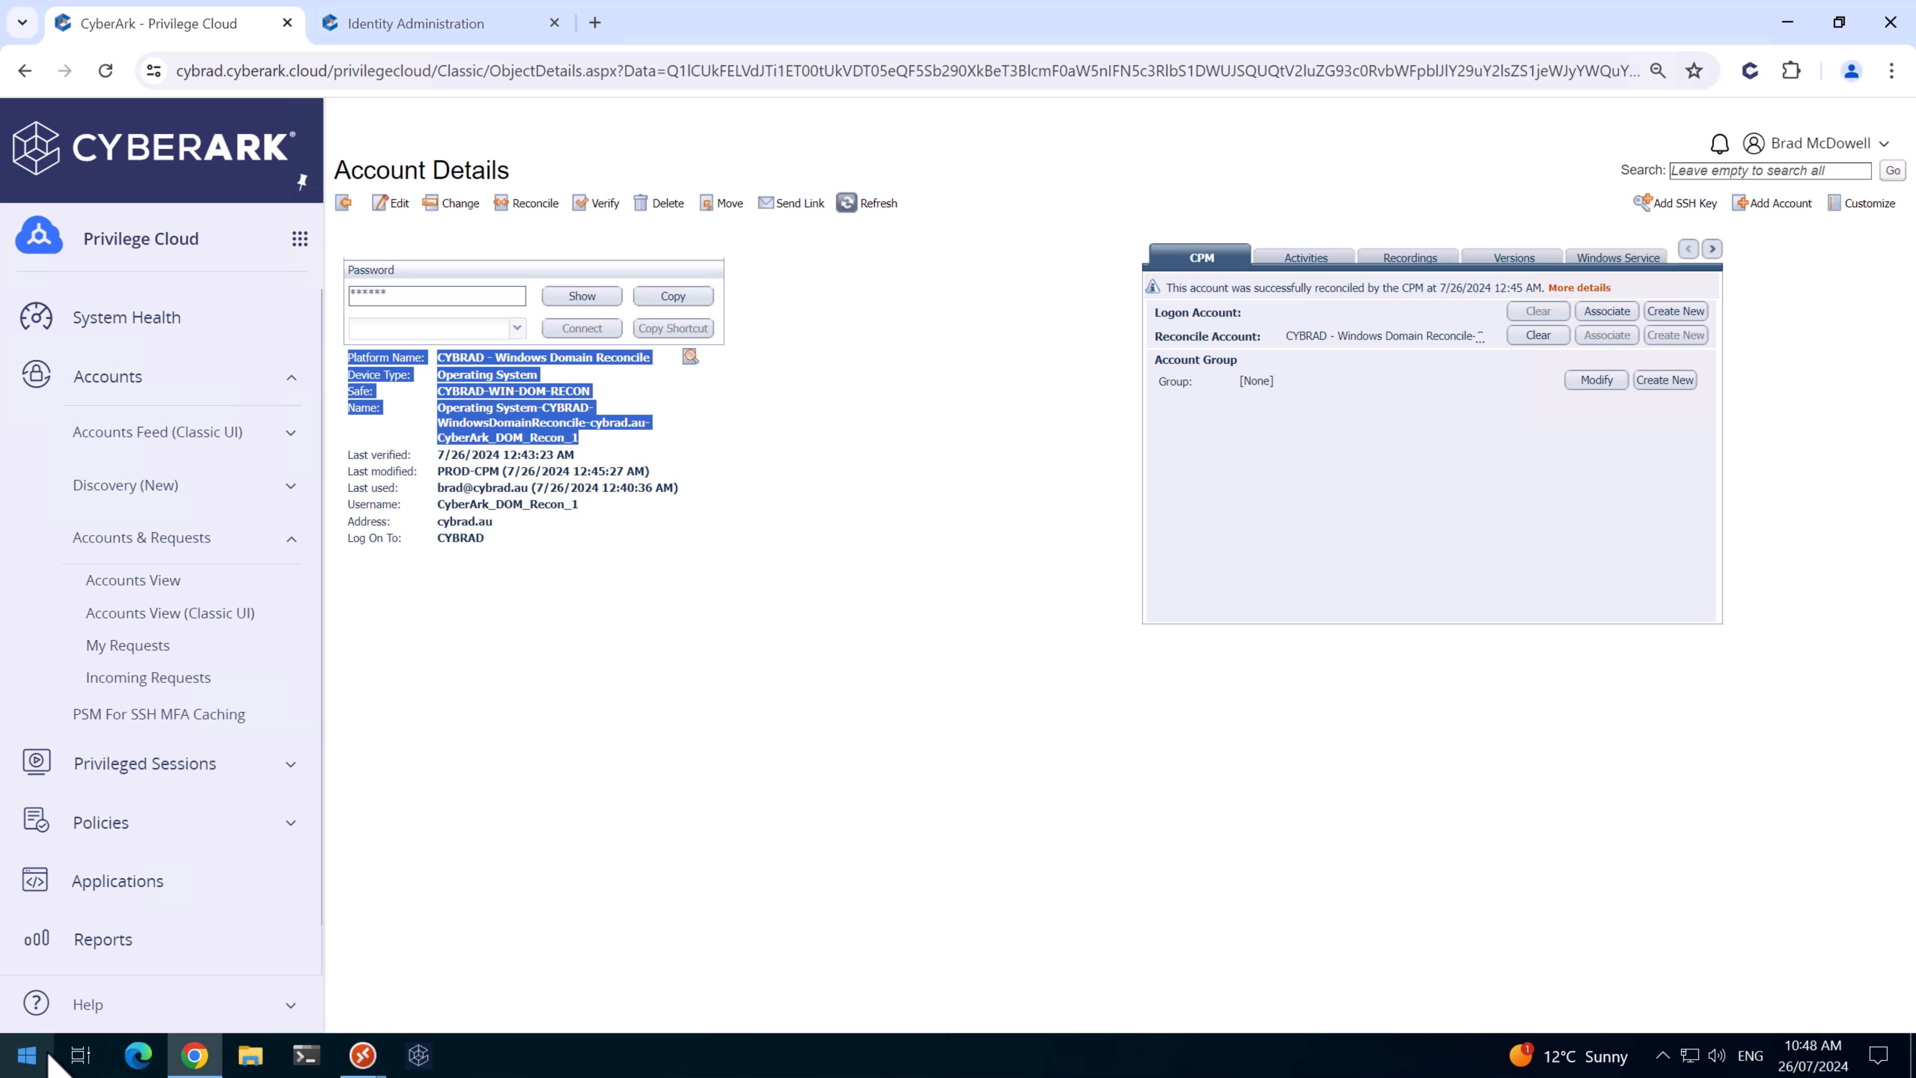
key("ctrl+v")
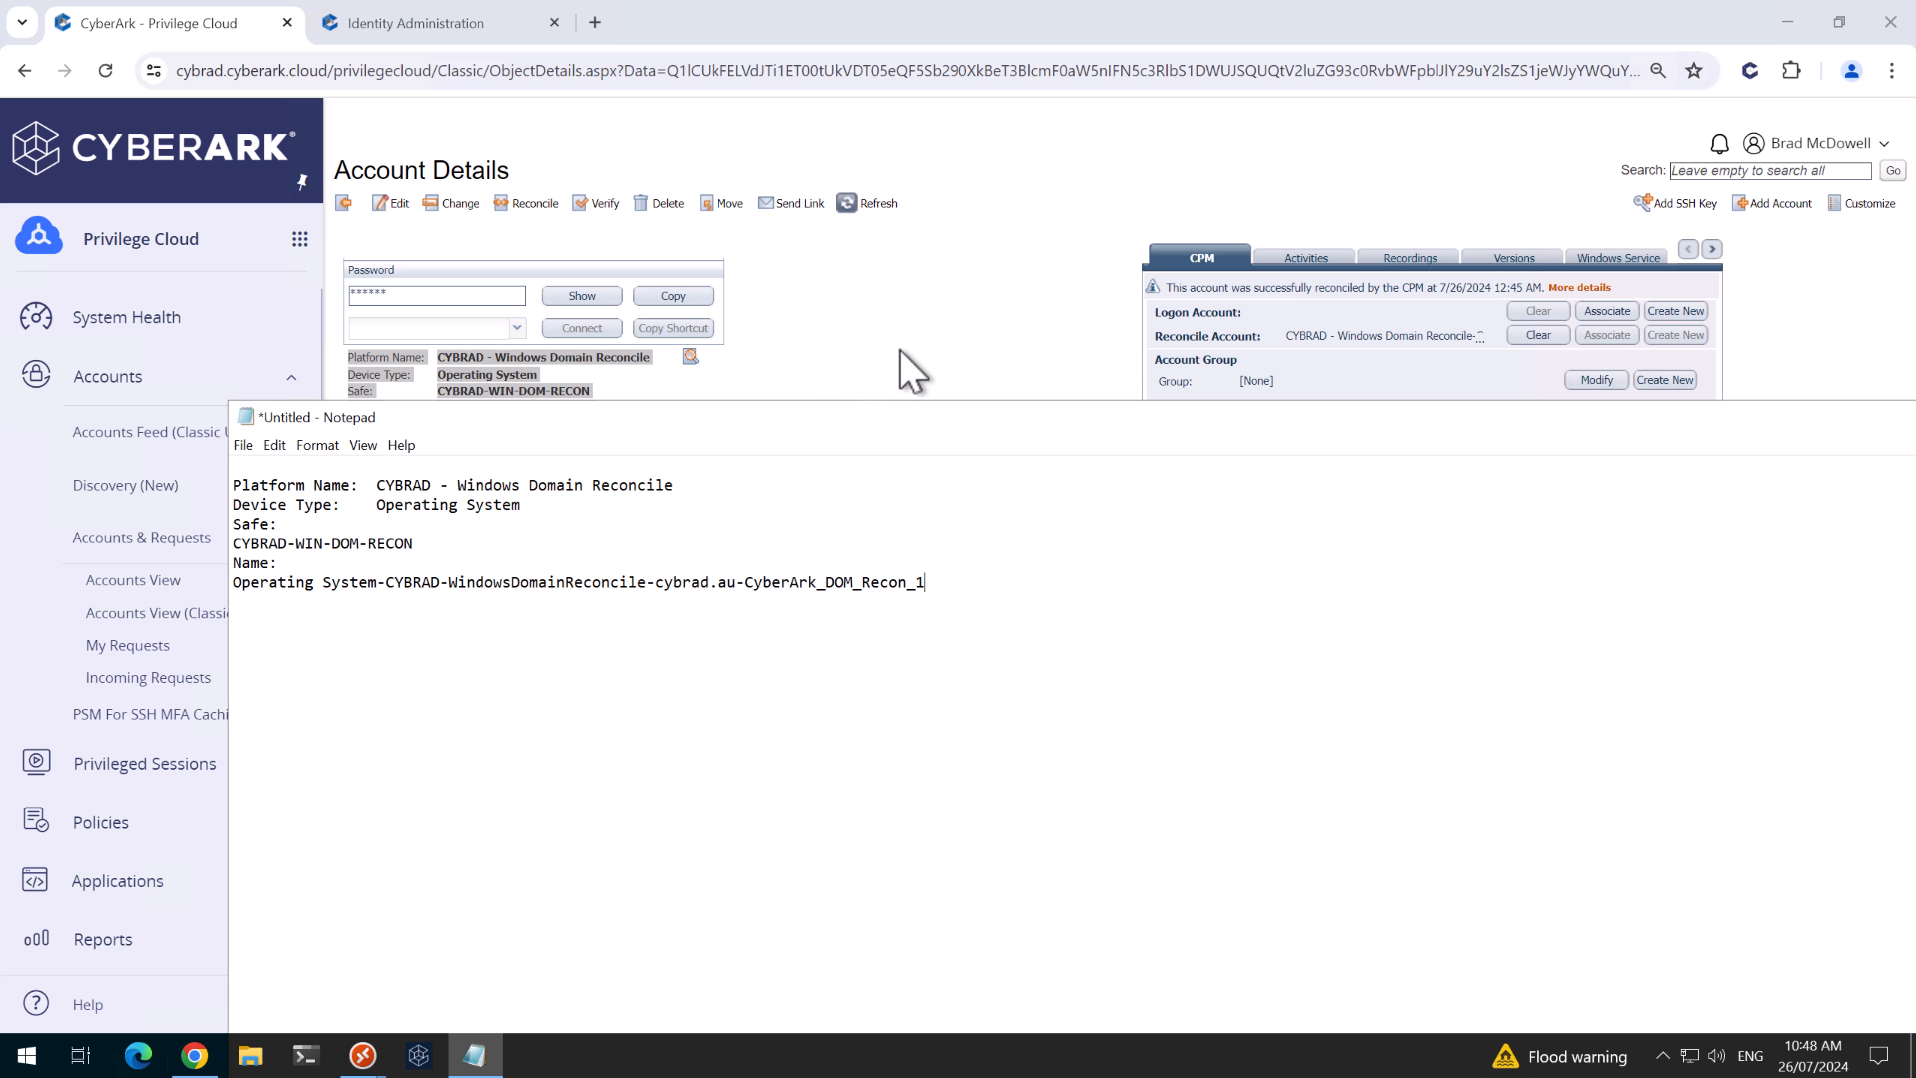
left_click(856, 355)
scroll(83, 938, "down", 2)
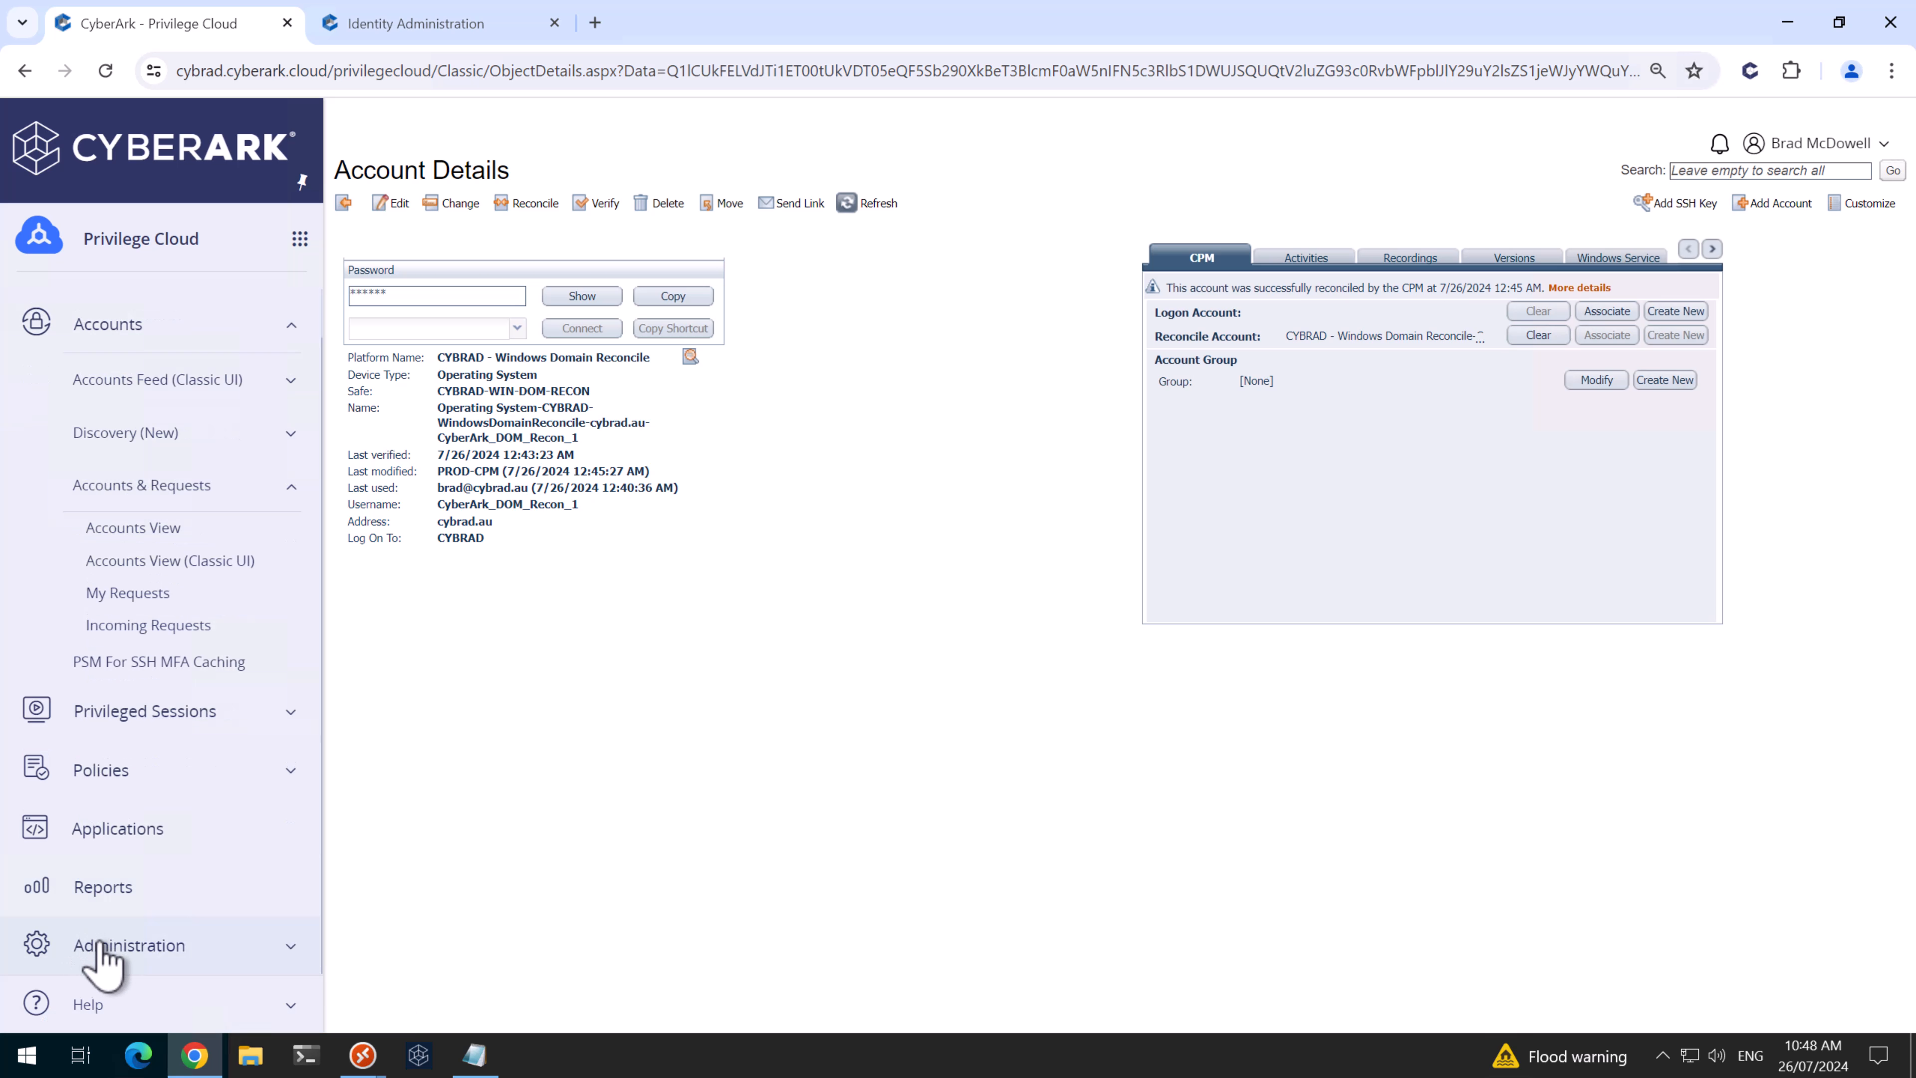
left_click(96, 944)
- Edit the CYBRAD - Windows Domain Account platform and set RCAutomaticReconcileWhenUnsynched to Yes
left_click(143, 891)
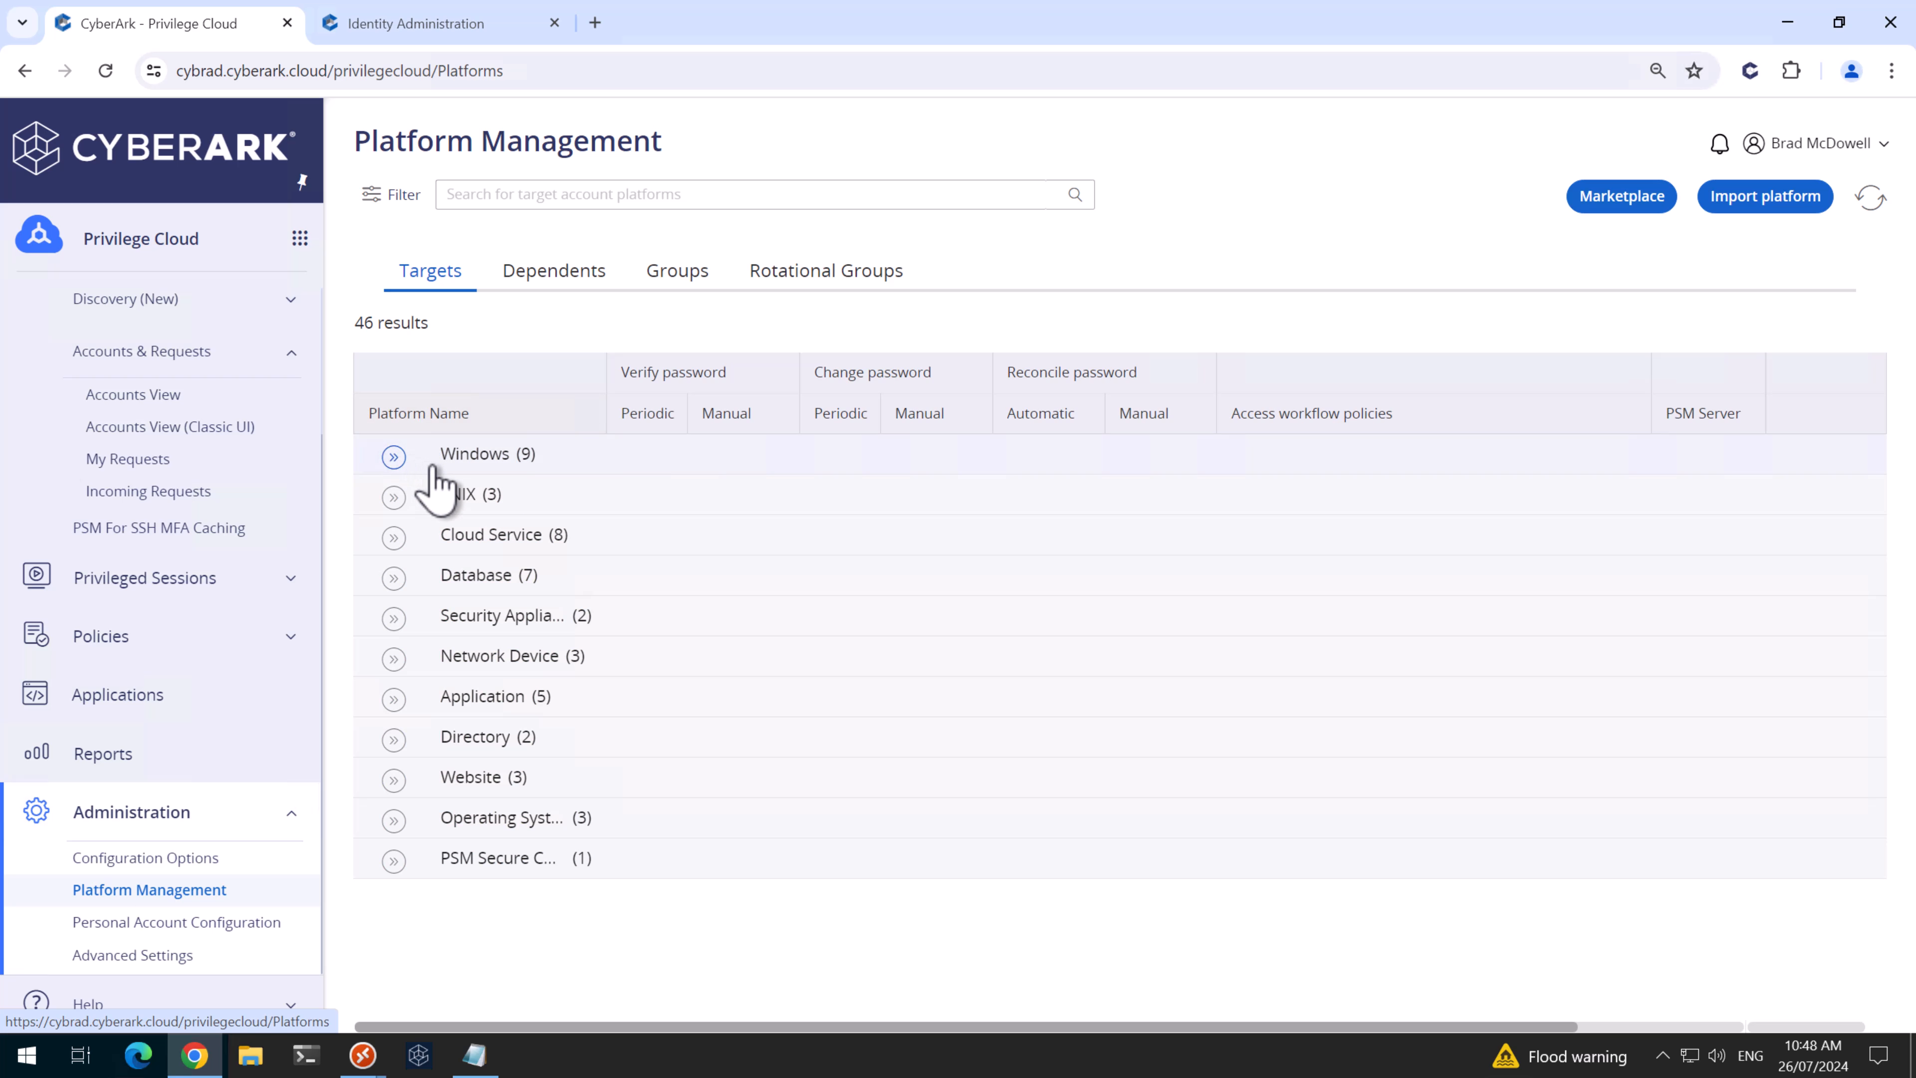
left_click(407, 457)
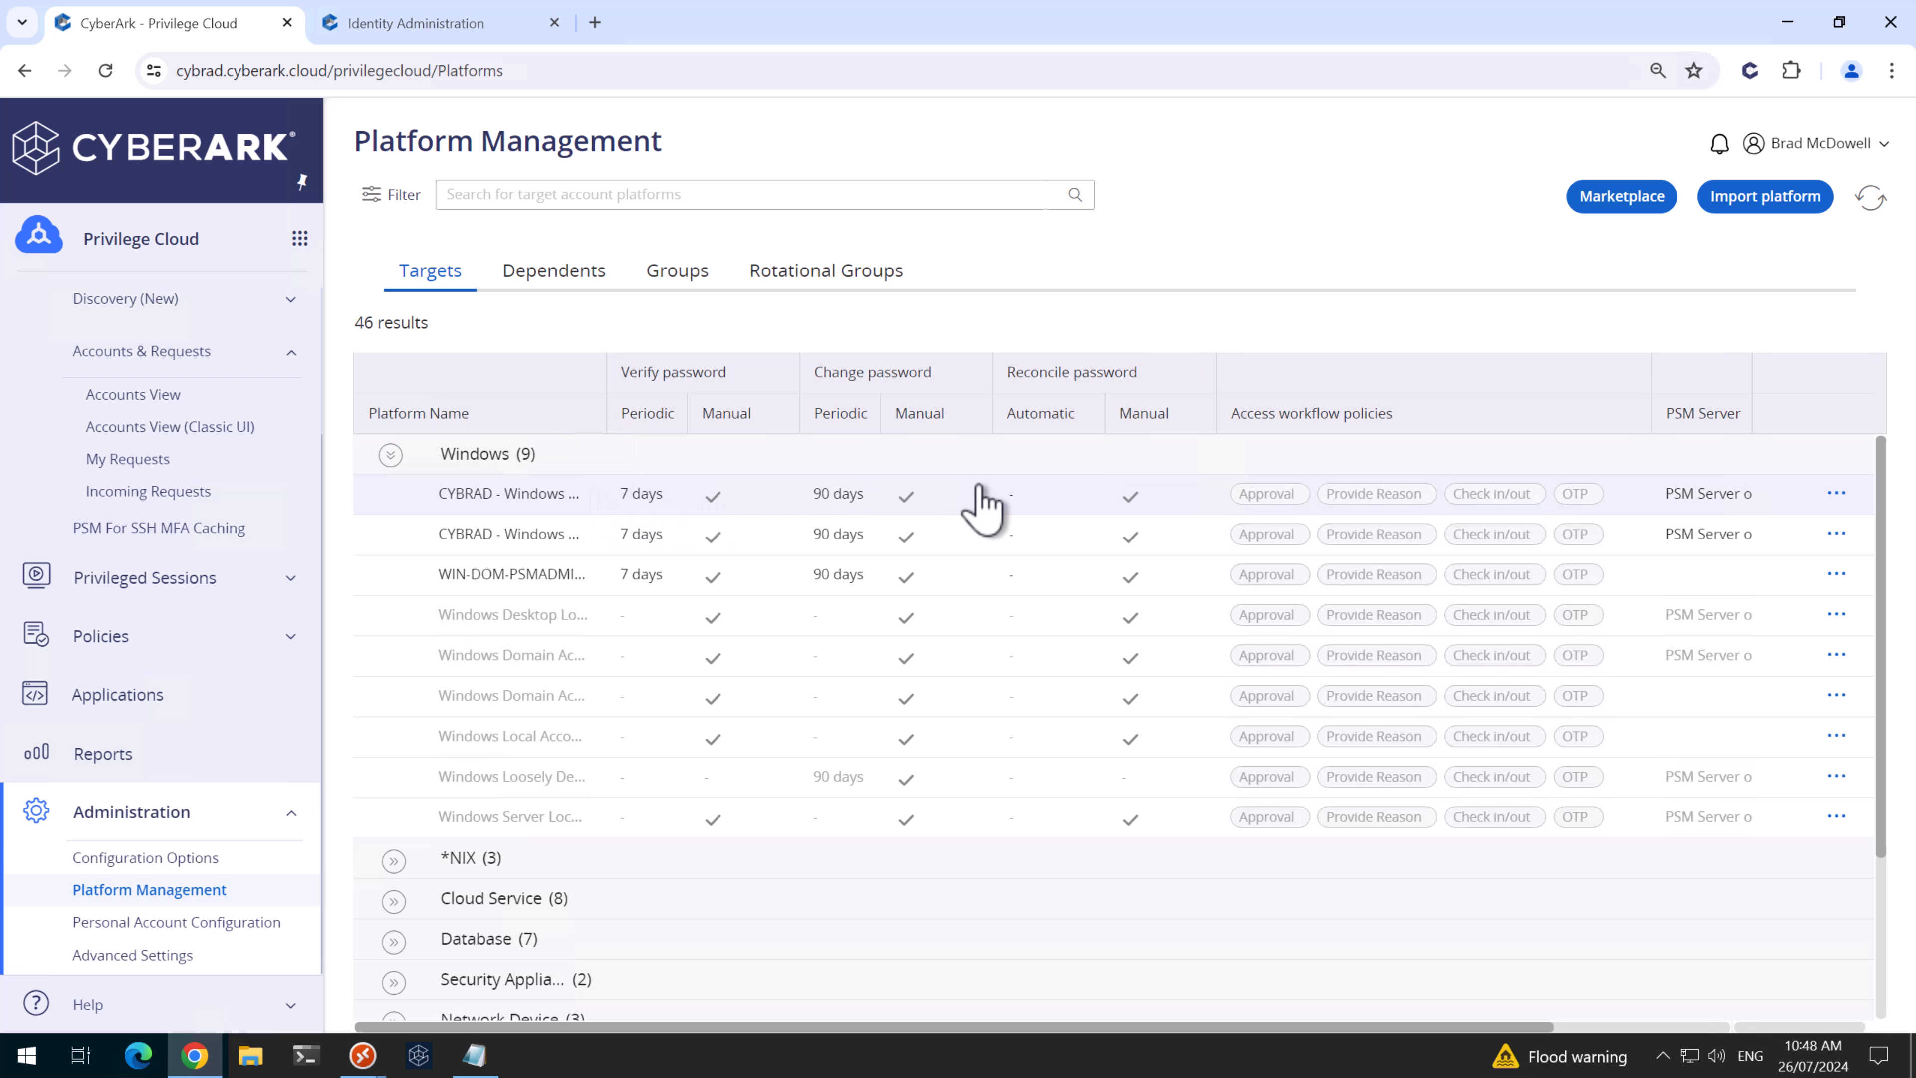
left_click(1834, 497)
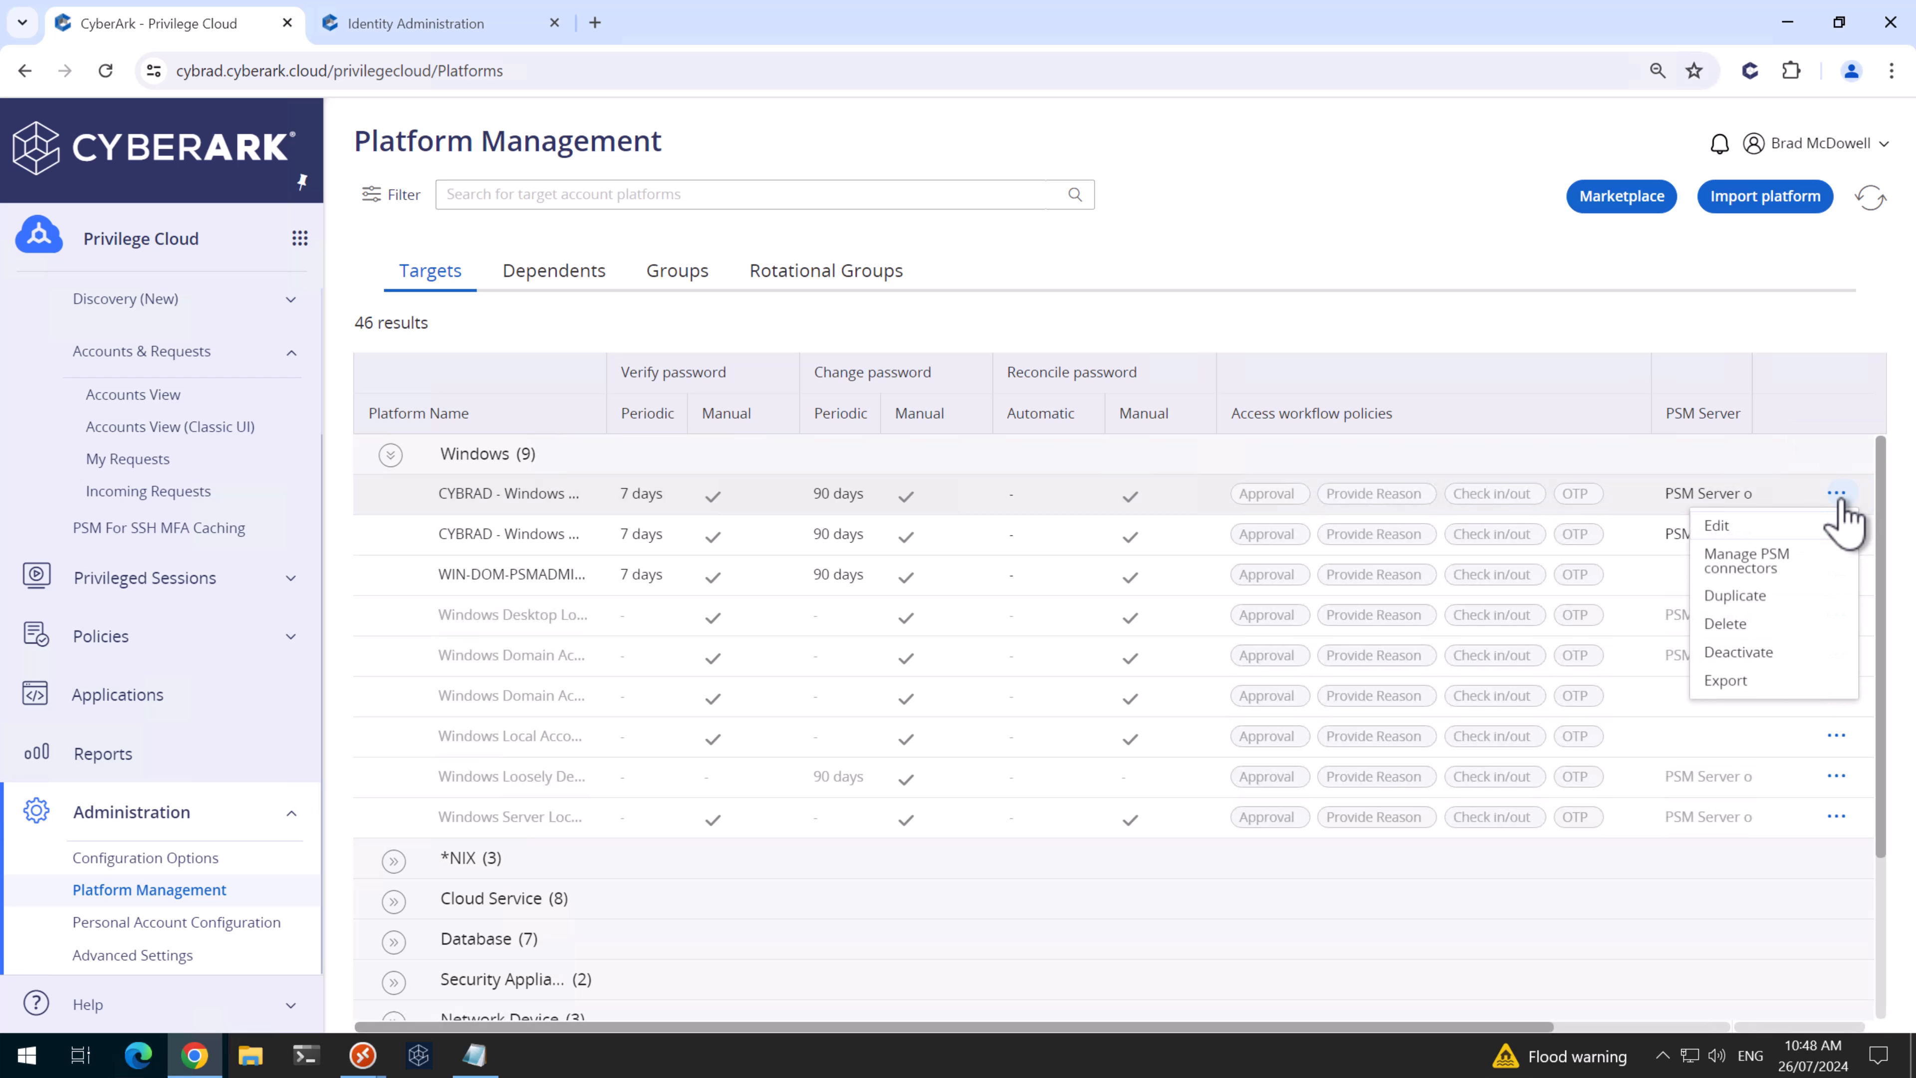
left_click(1826, 523)
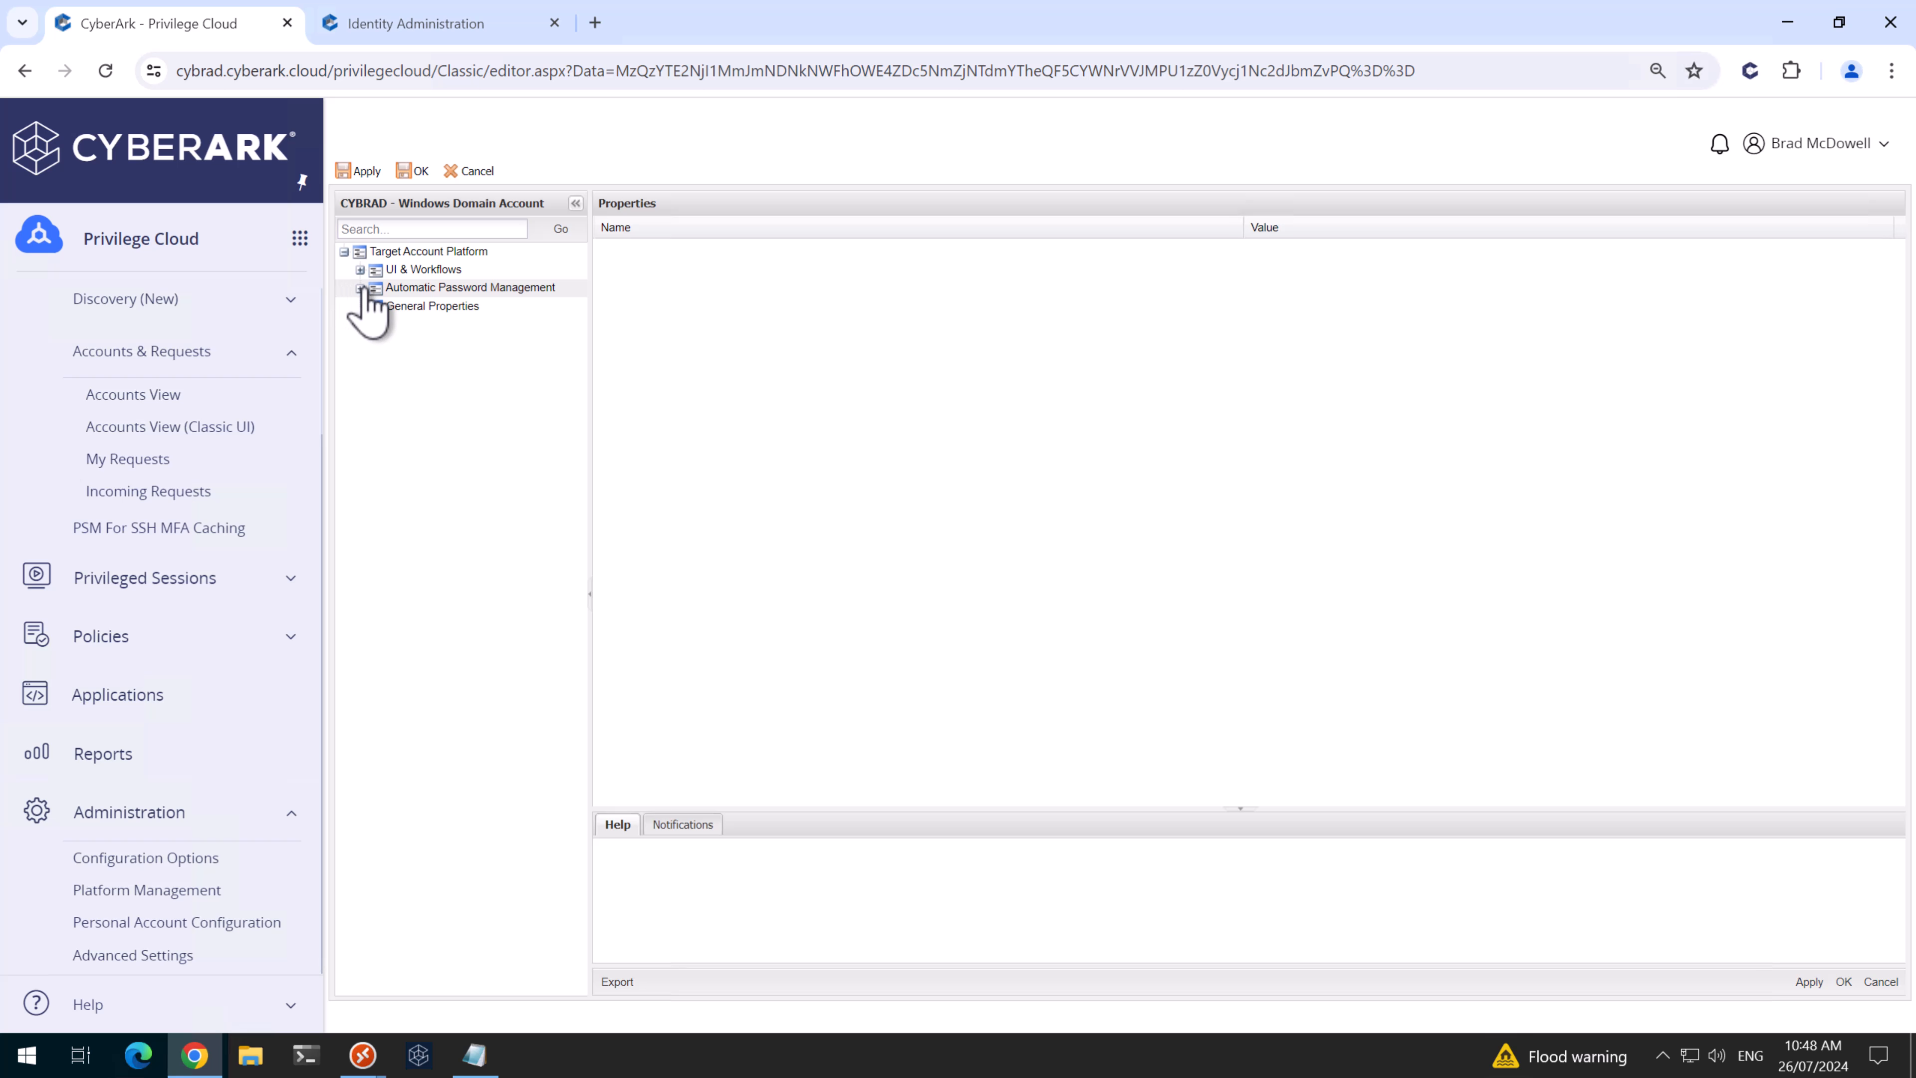
left_click(361, 287)
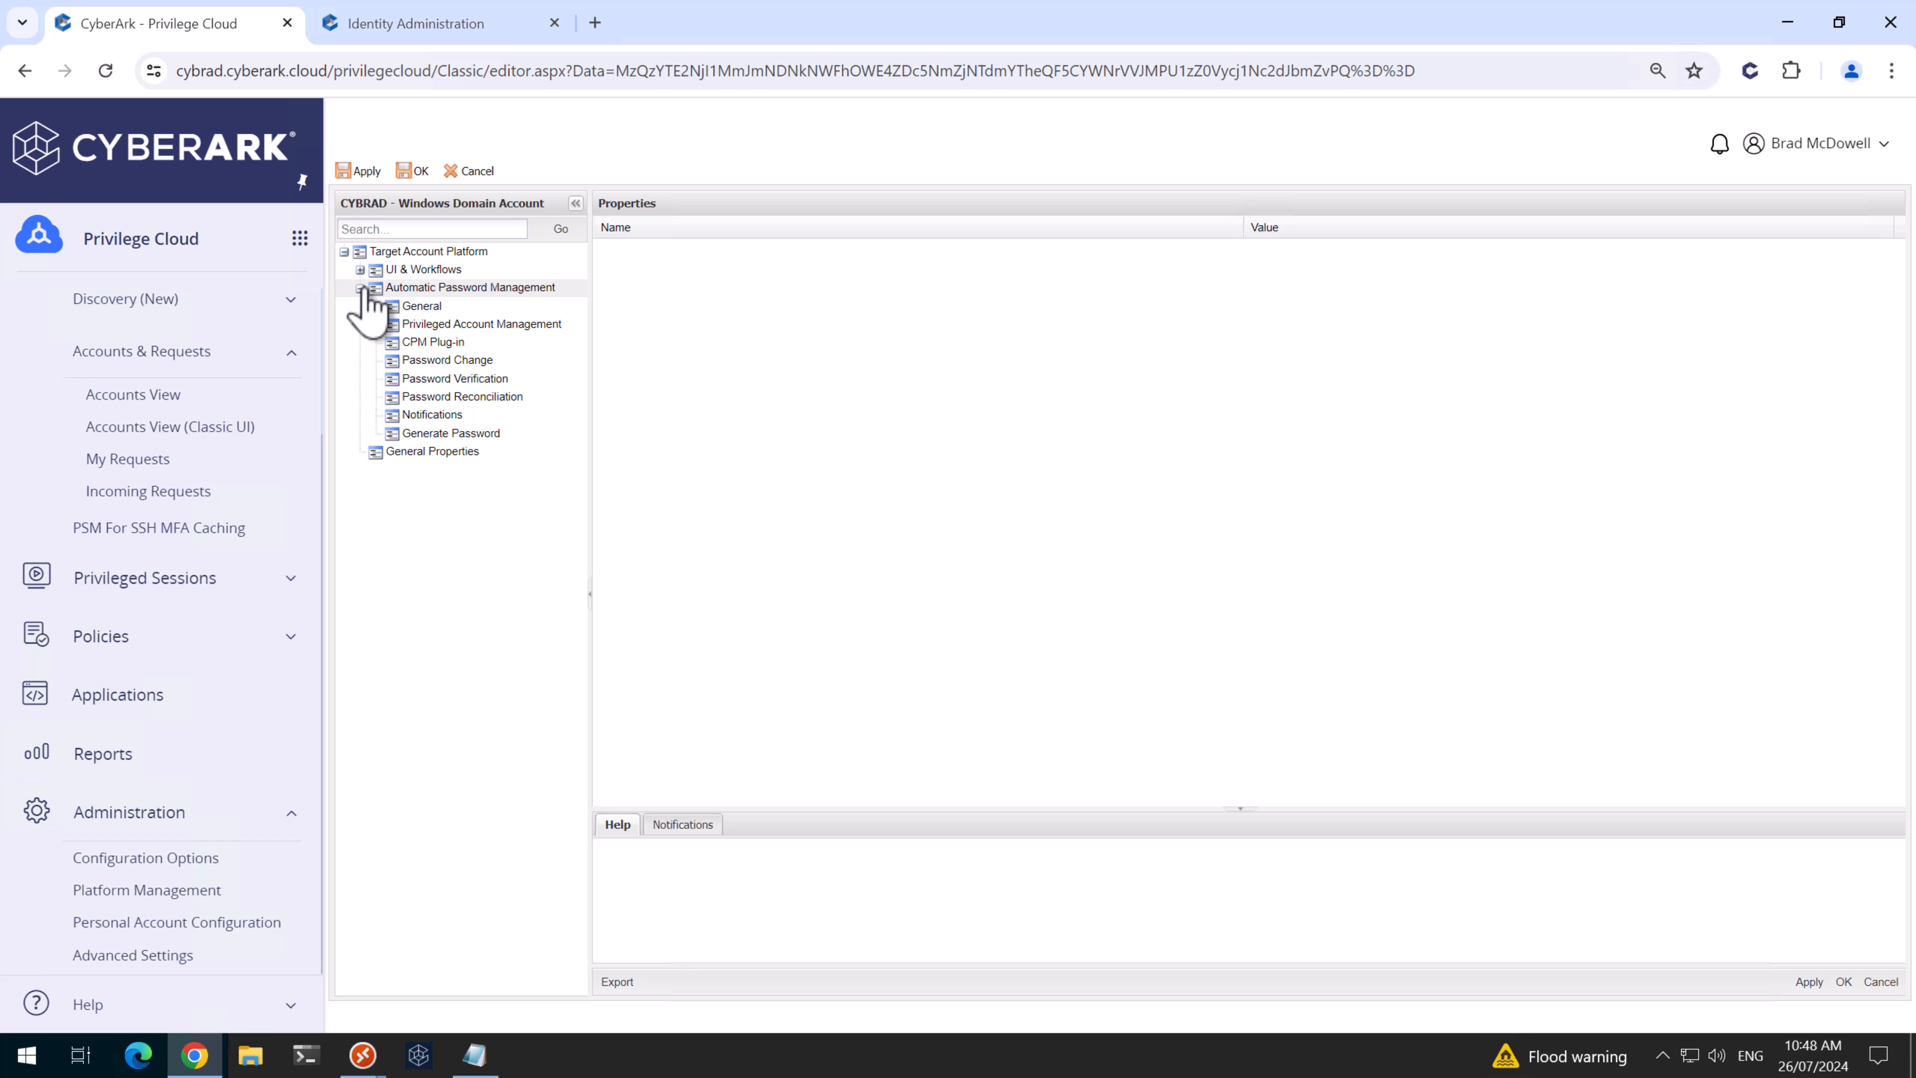
left_click(419, 397)
left_click(1322, 272)
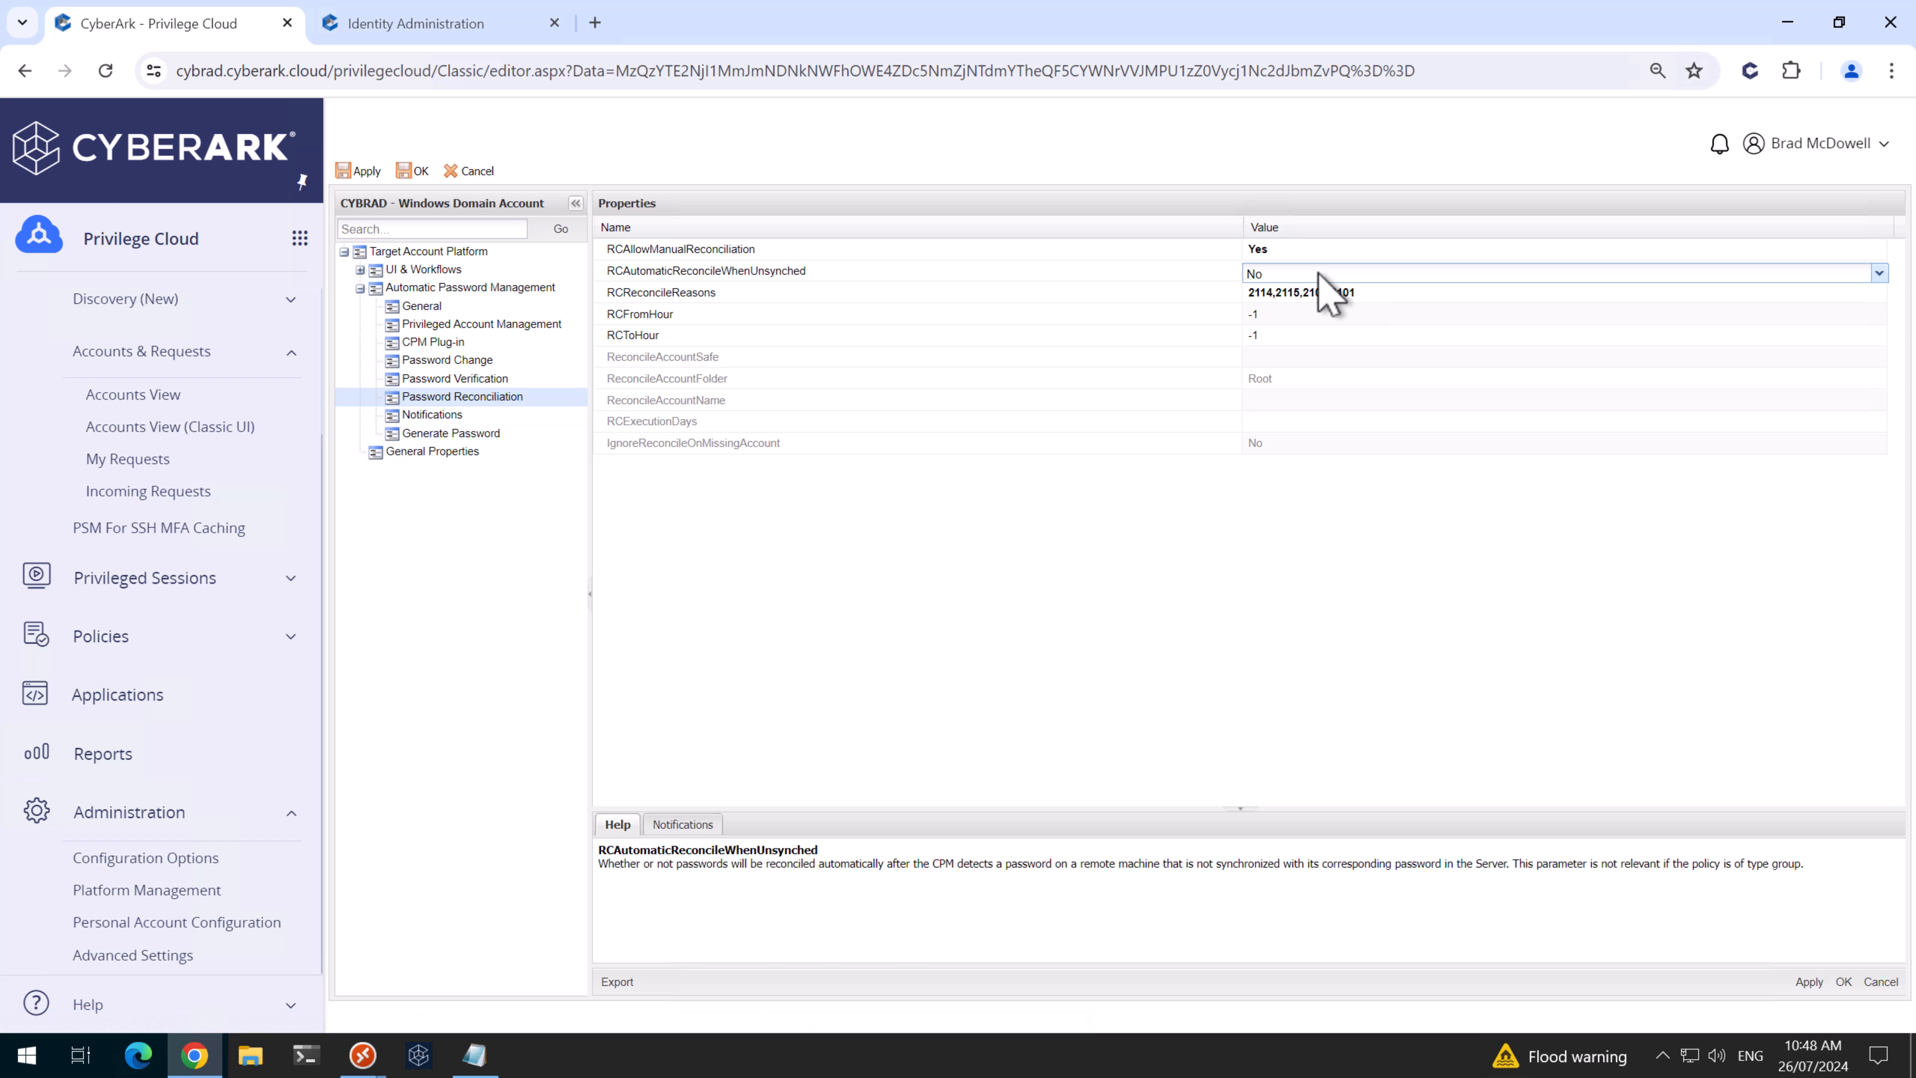
left_click(1322, 273)
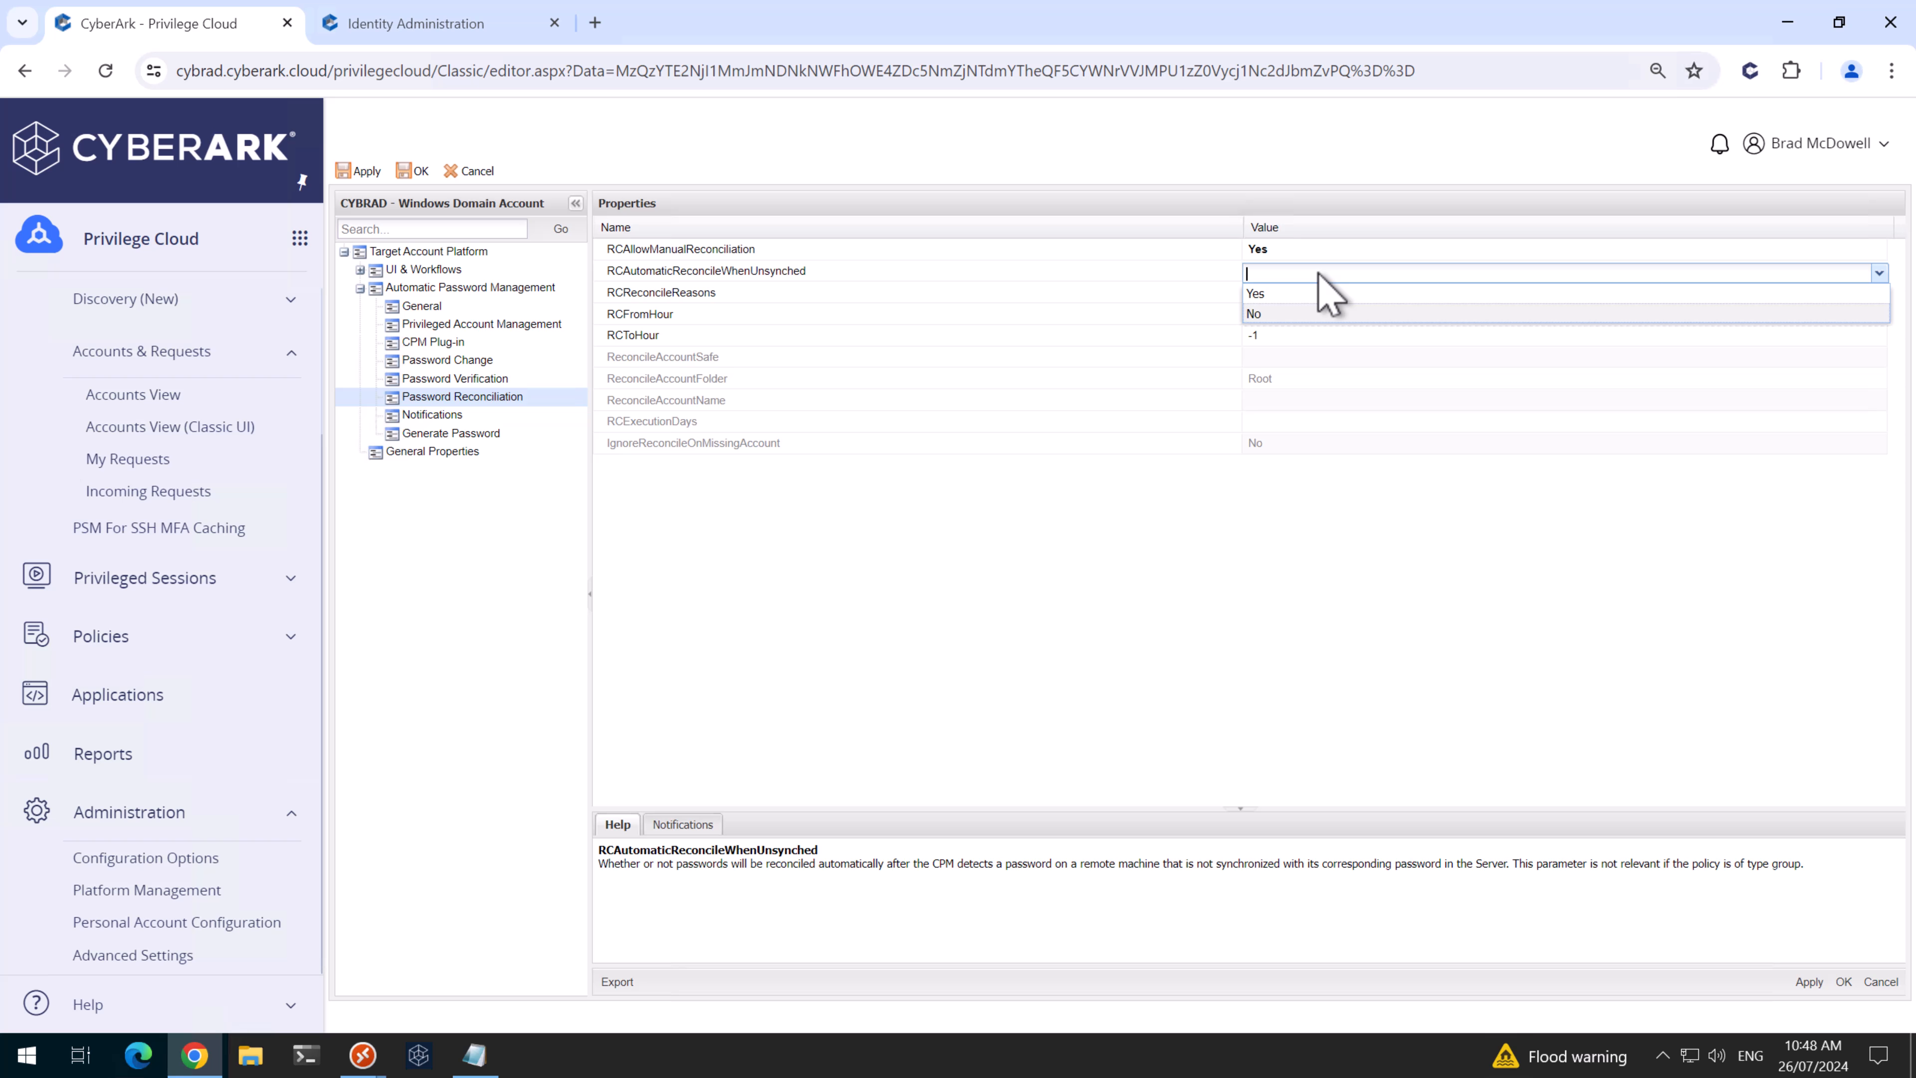
type("Ye")
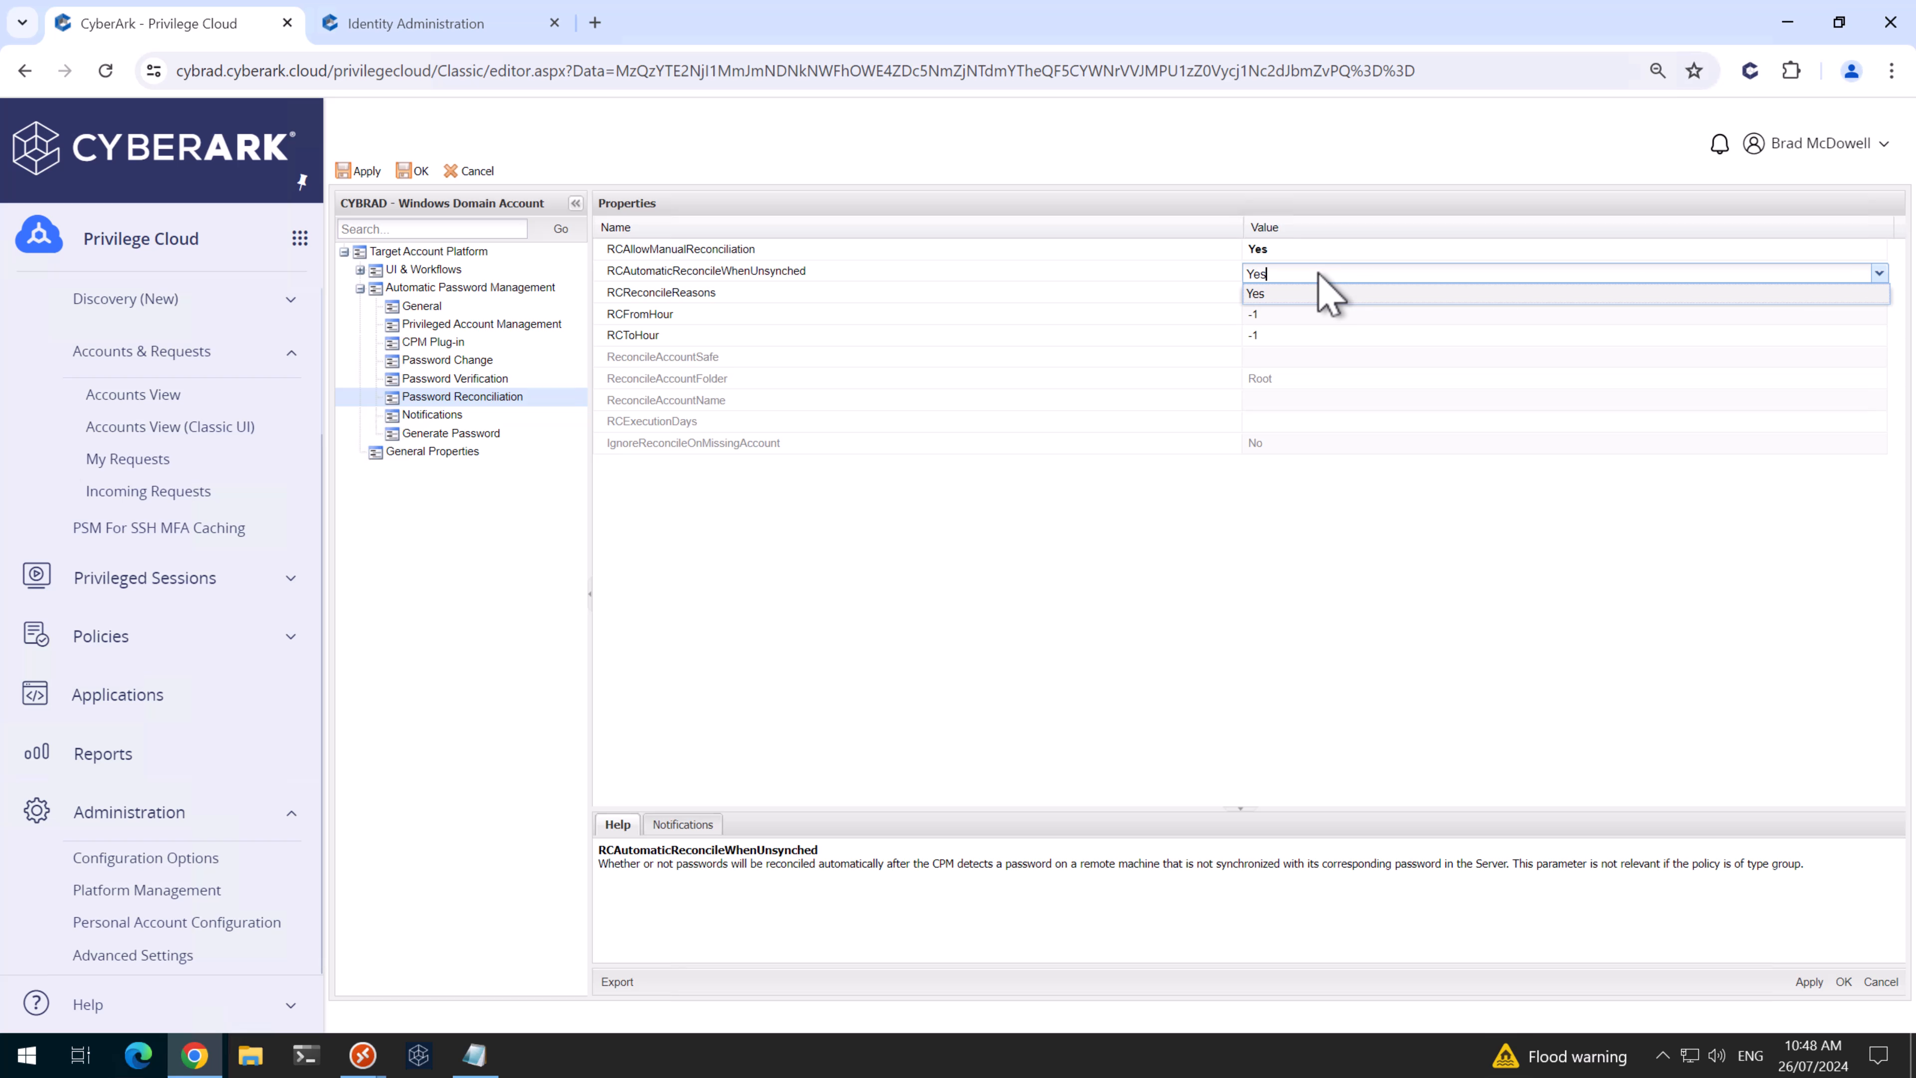
type("s")
key("Return")
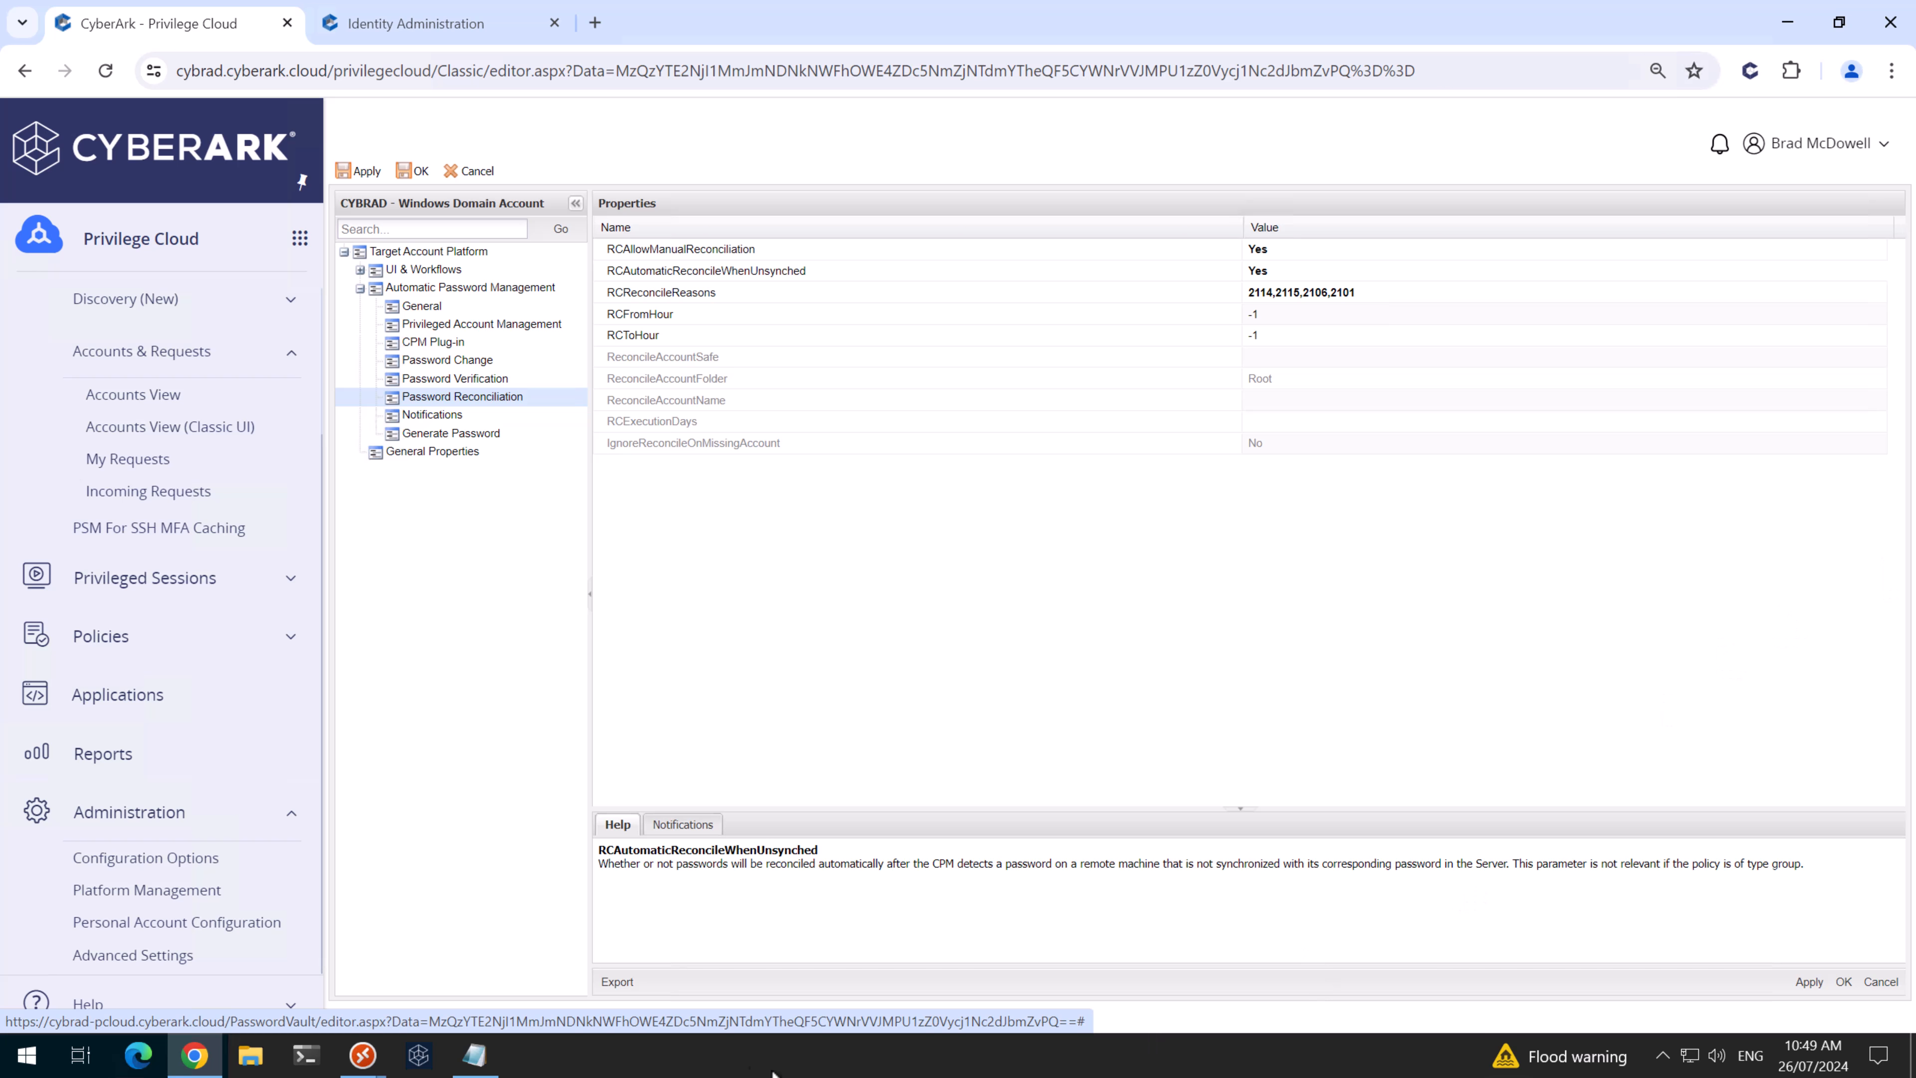
- Set ReconcileAccountSafe to CYBRAD-WIN-DOM-RECON and ReconcileAccountName to CyberArk_DOM_Recon_1, then save
left_click(474, 1055)
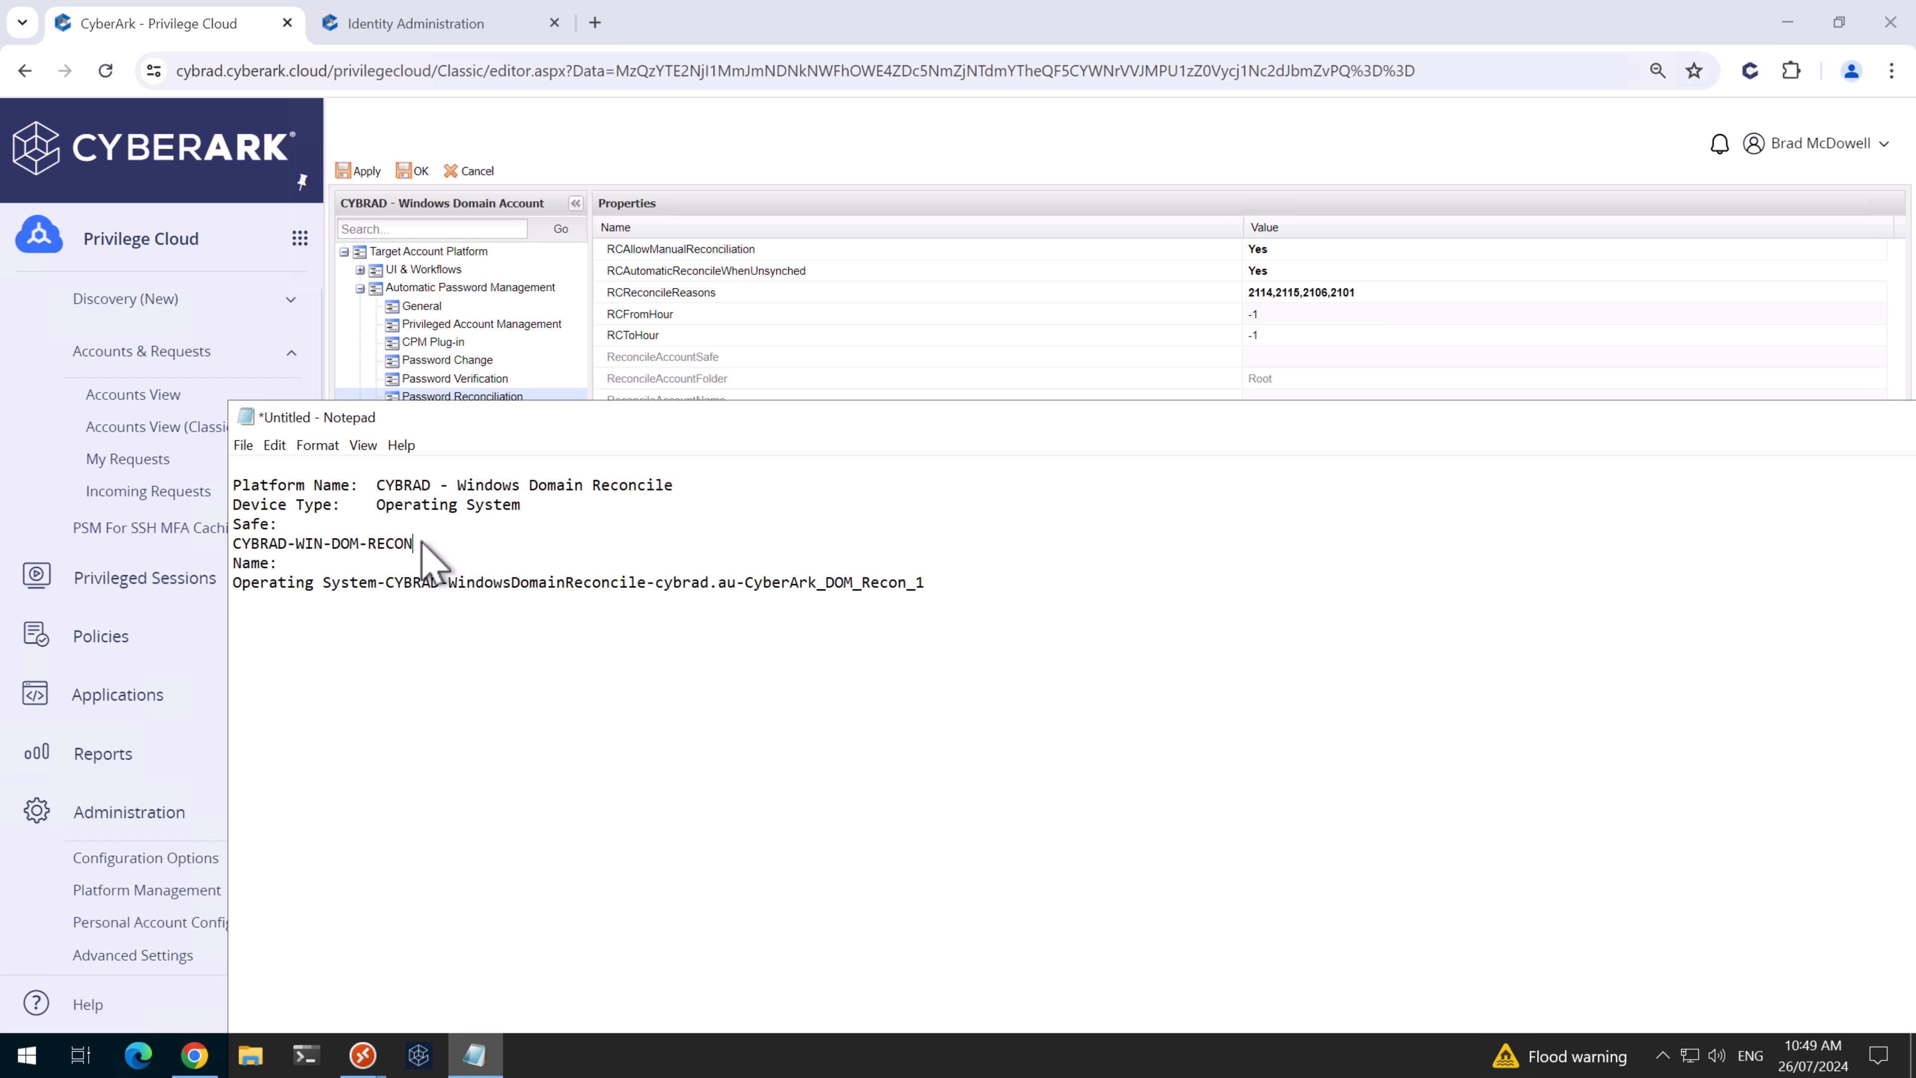
left_click_drag(422, 543, 223, 544)
left_click(1350, 357)
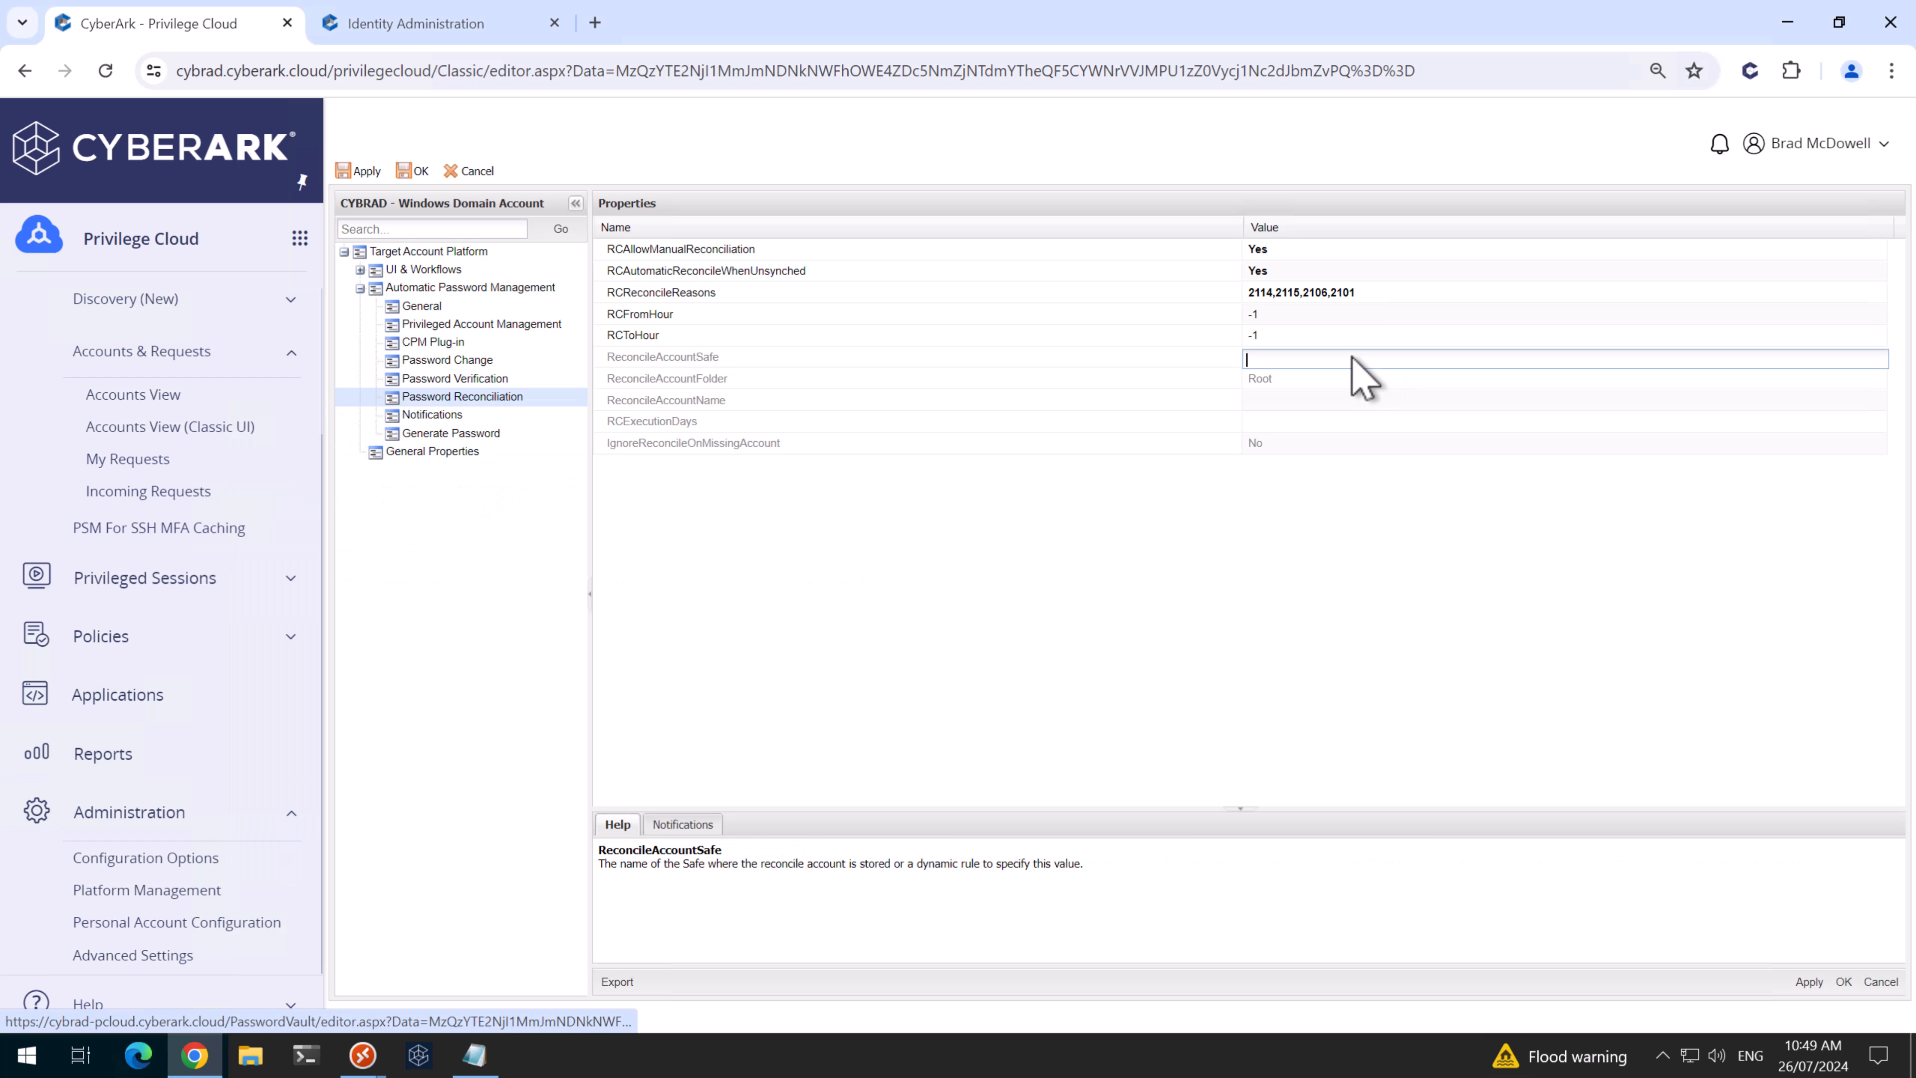
key("ctrl+v")
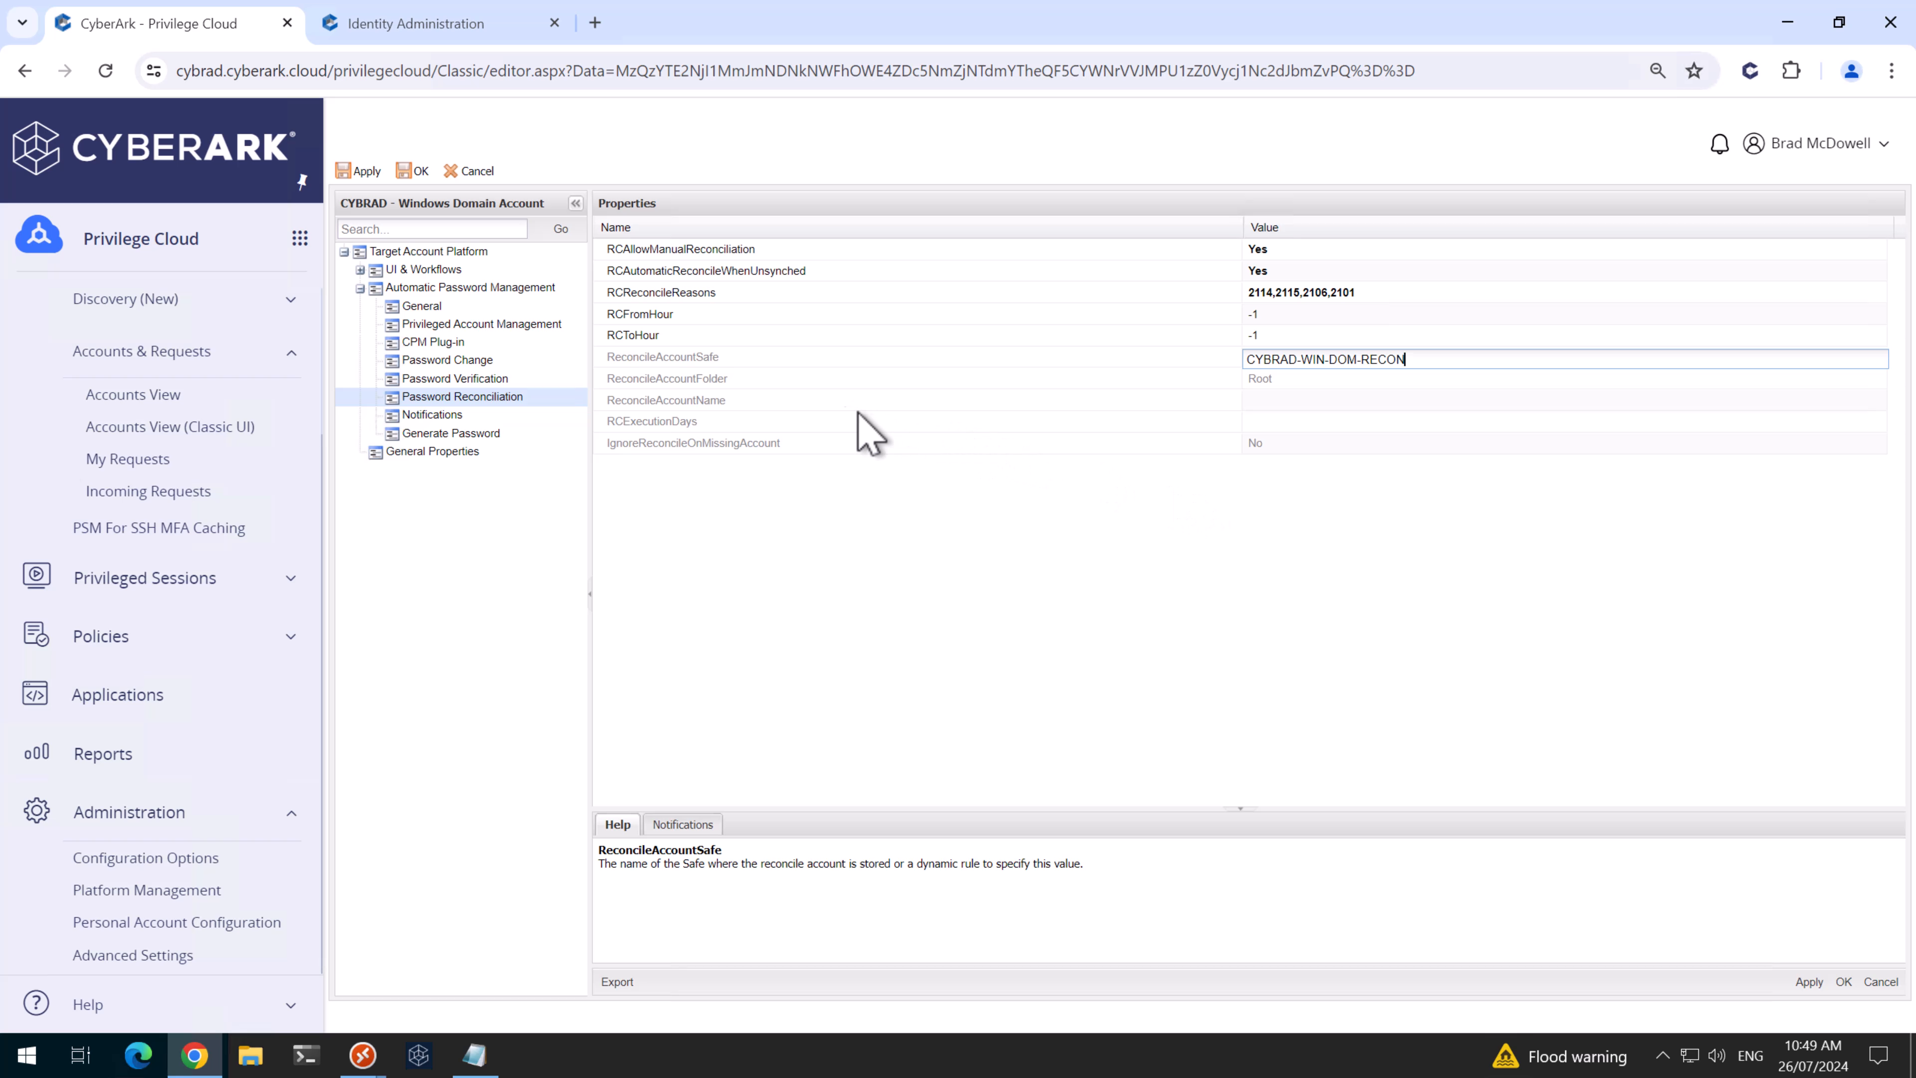
left_click(1327, 401)
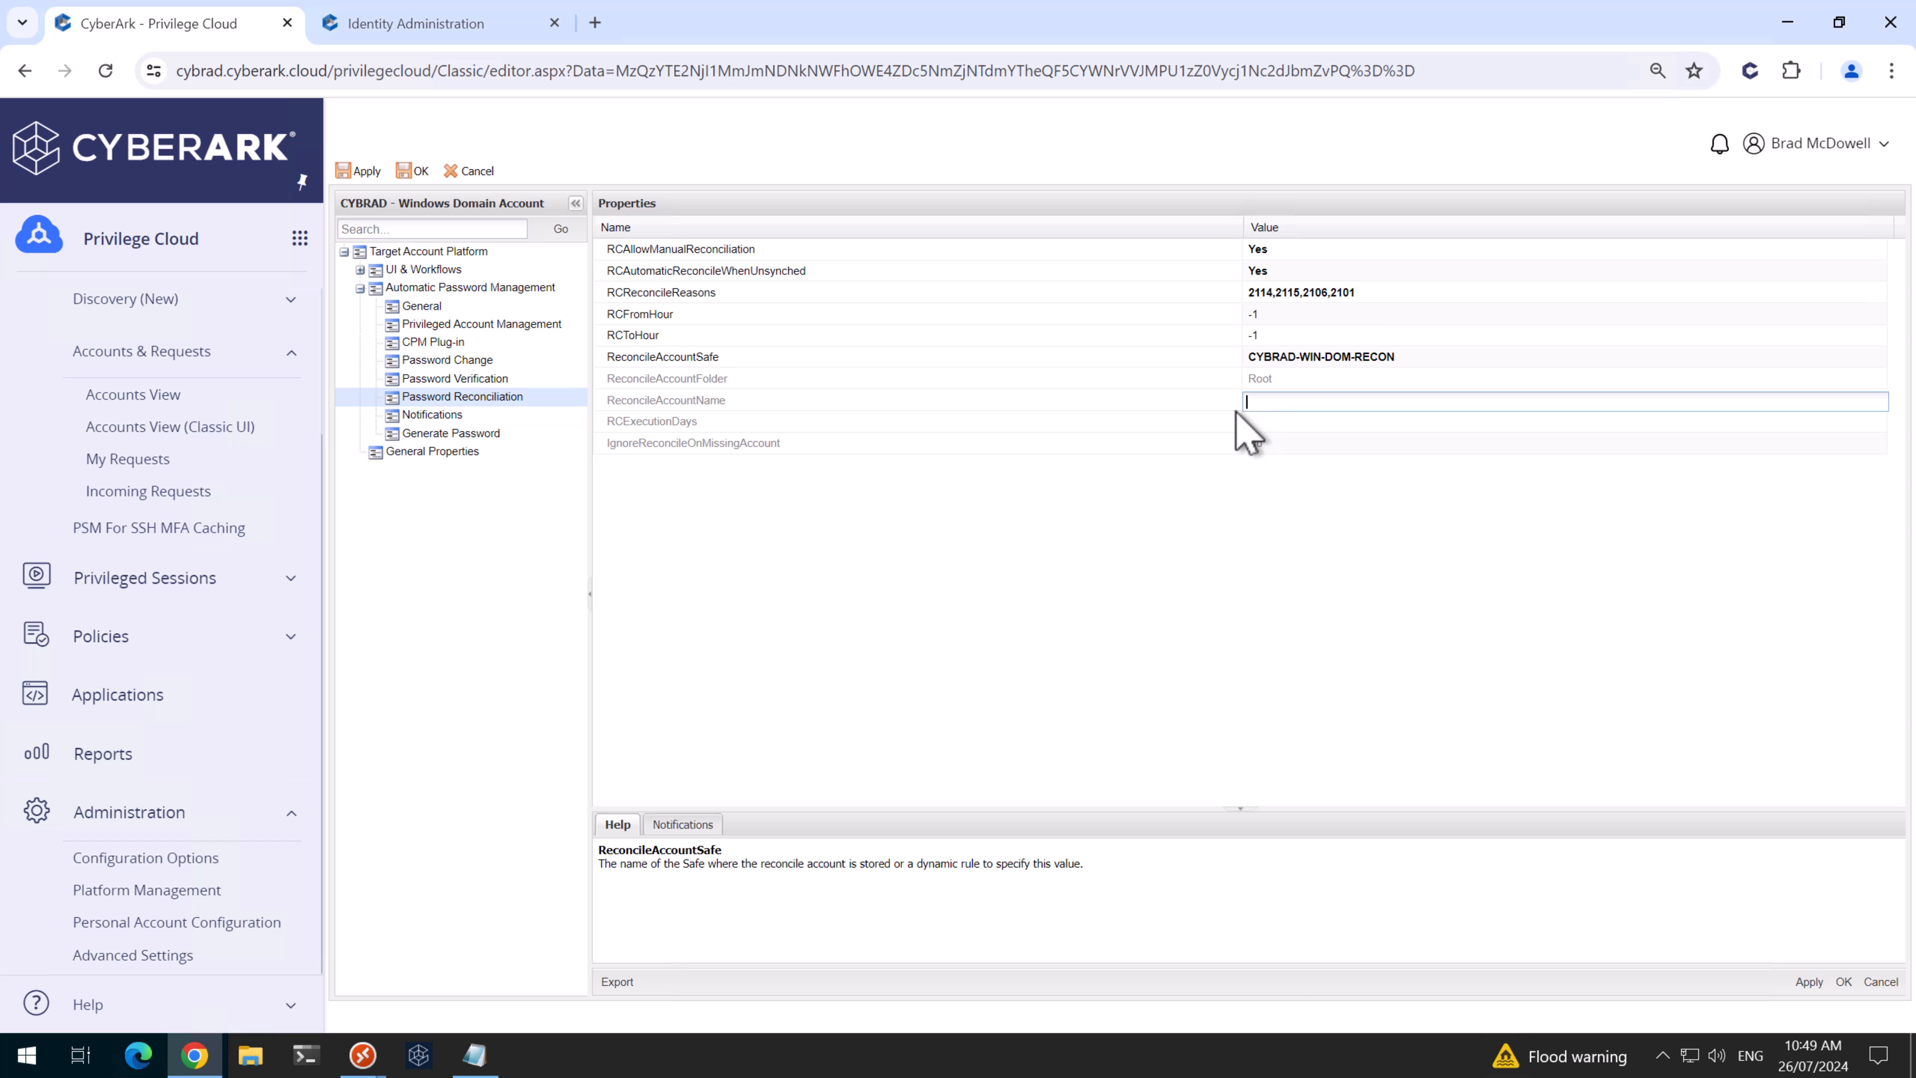
left_click(479, 1055)
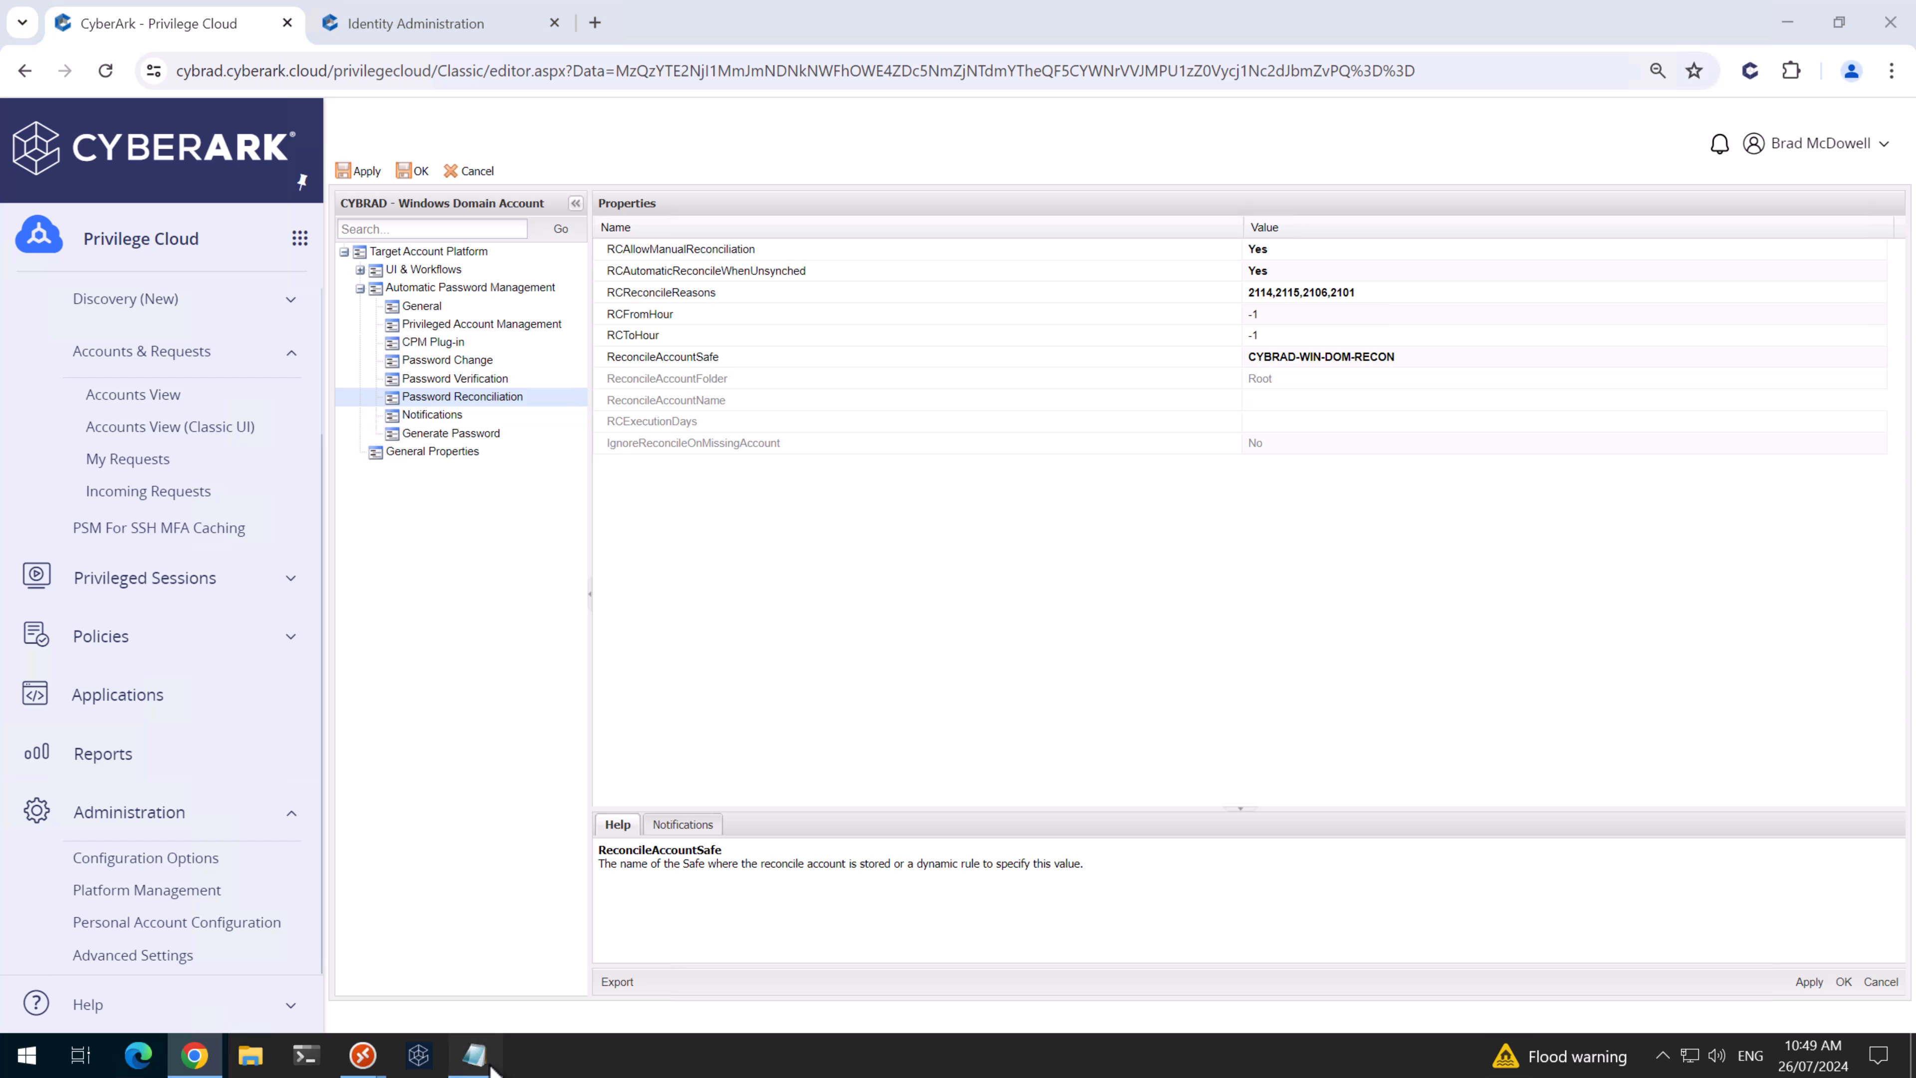
left_click_drag(942, 578, 222, 603)
key("ctrl+c")
left_click(1326, 373)
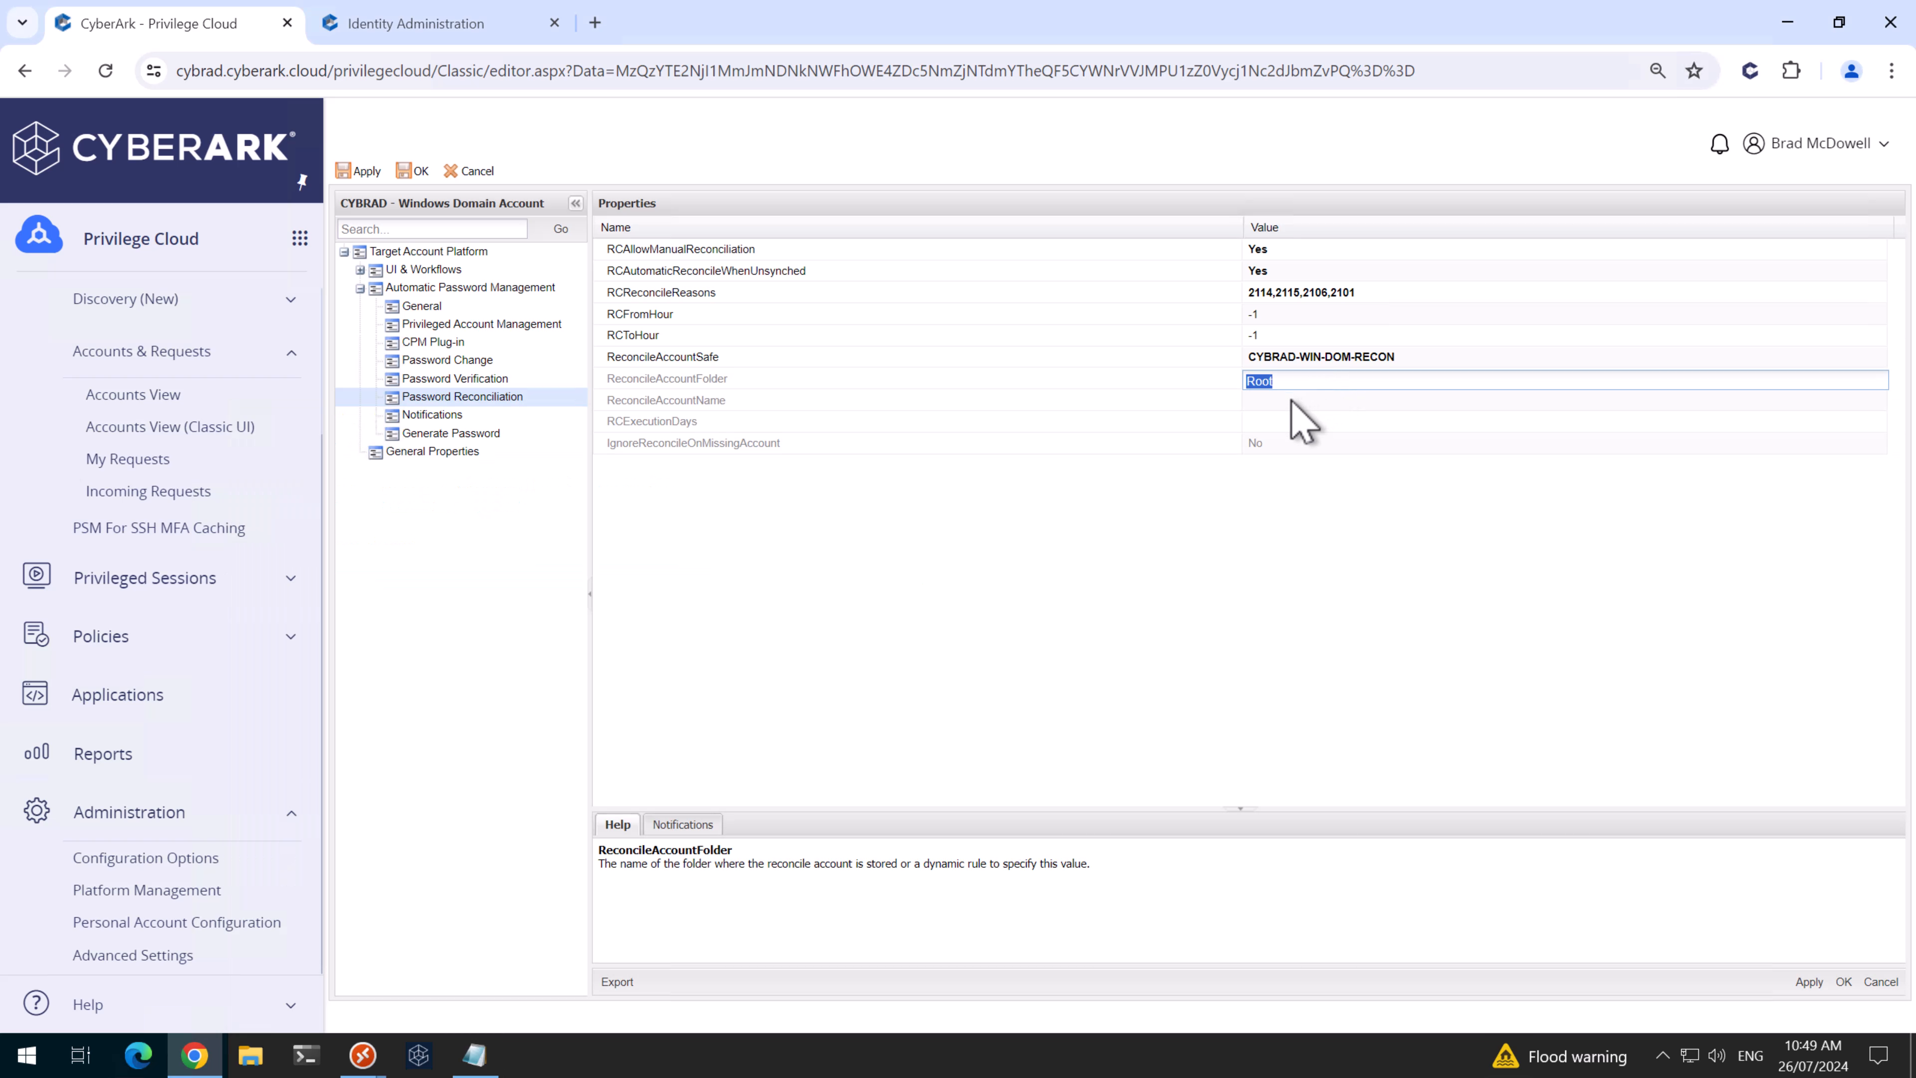
left_click(1301, 400)
key("ctrl+v")
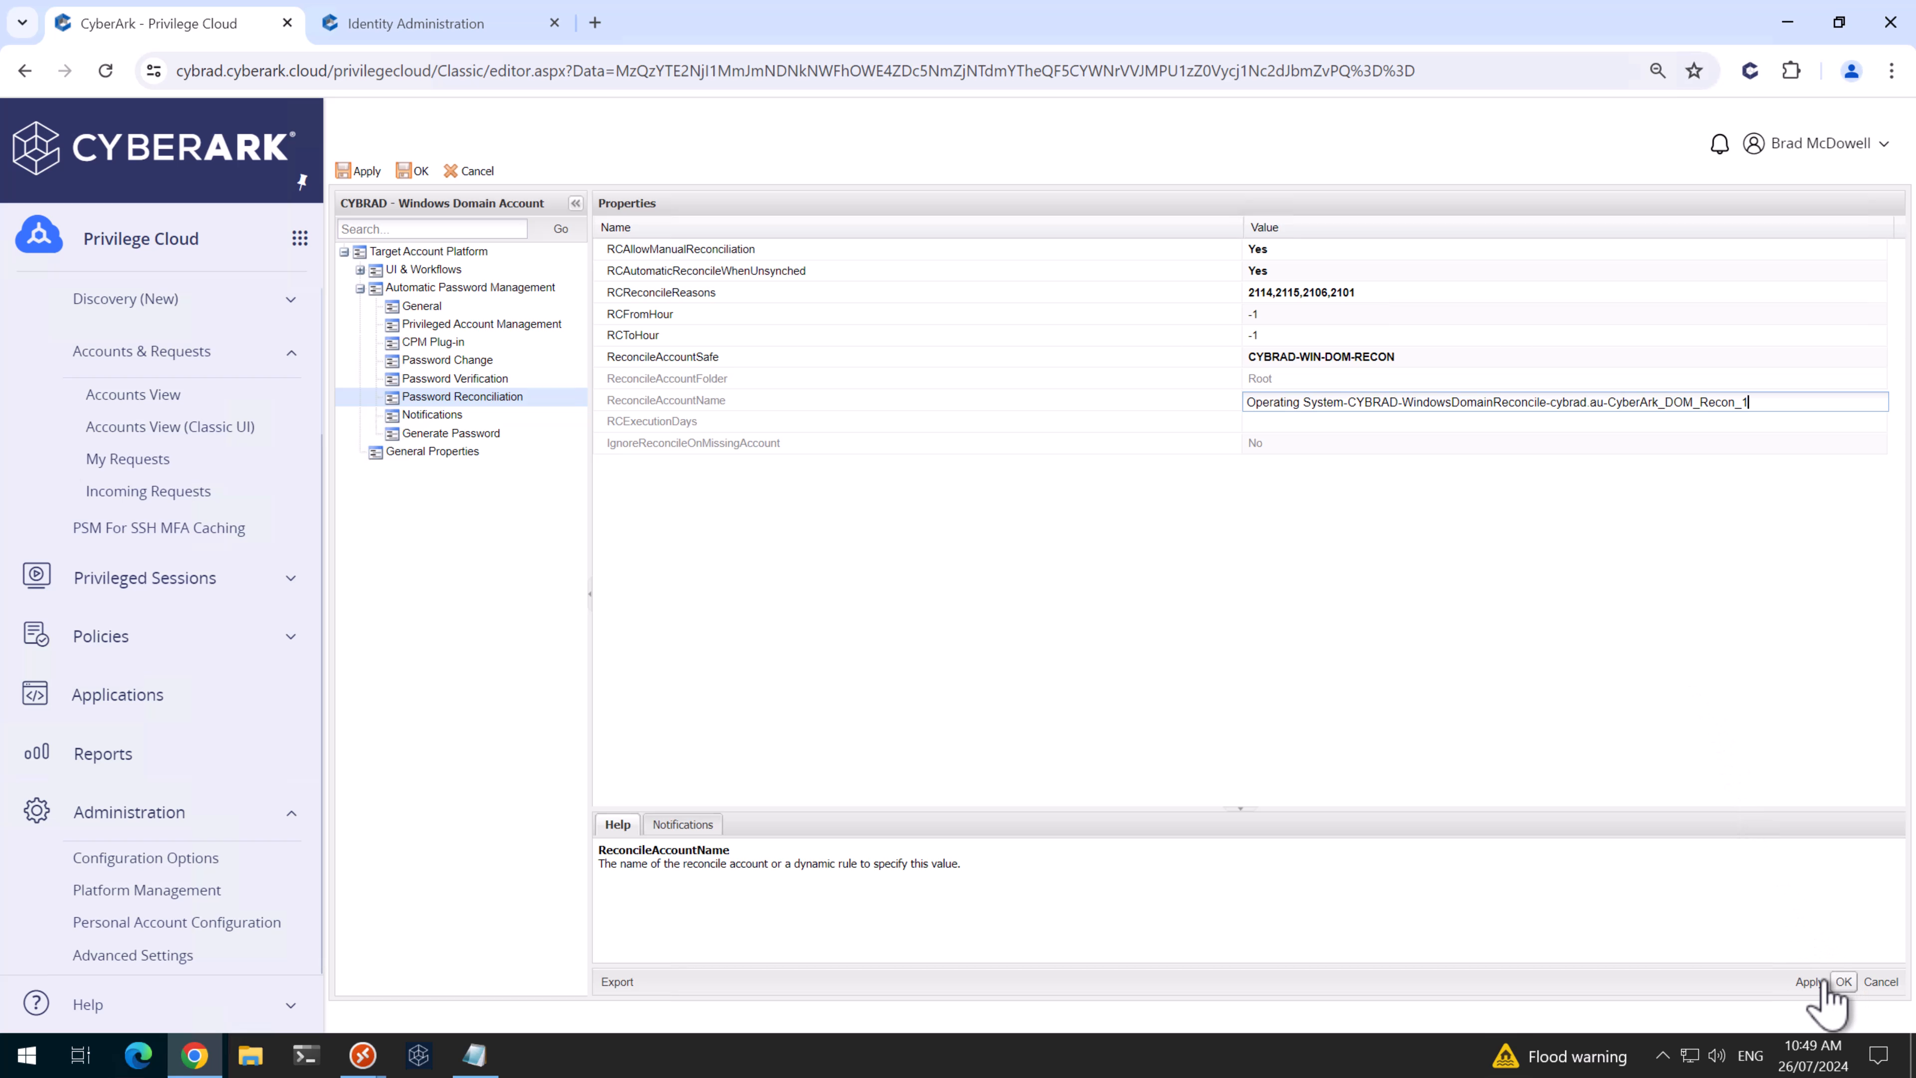
left_click(1839, 978)
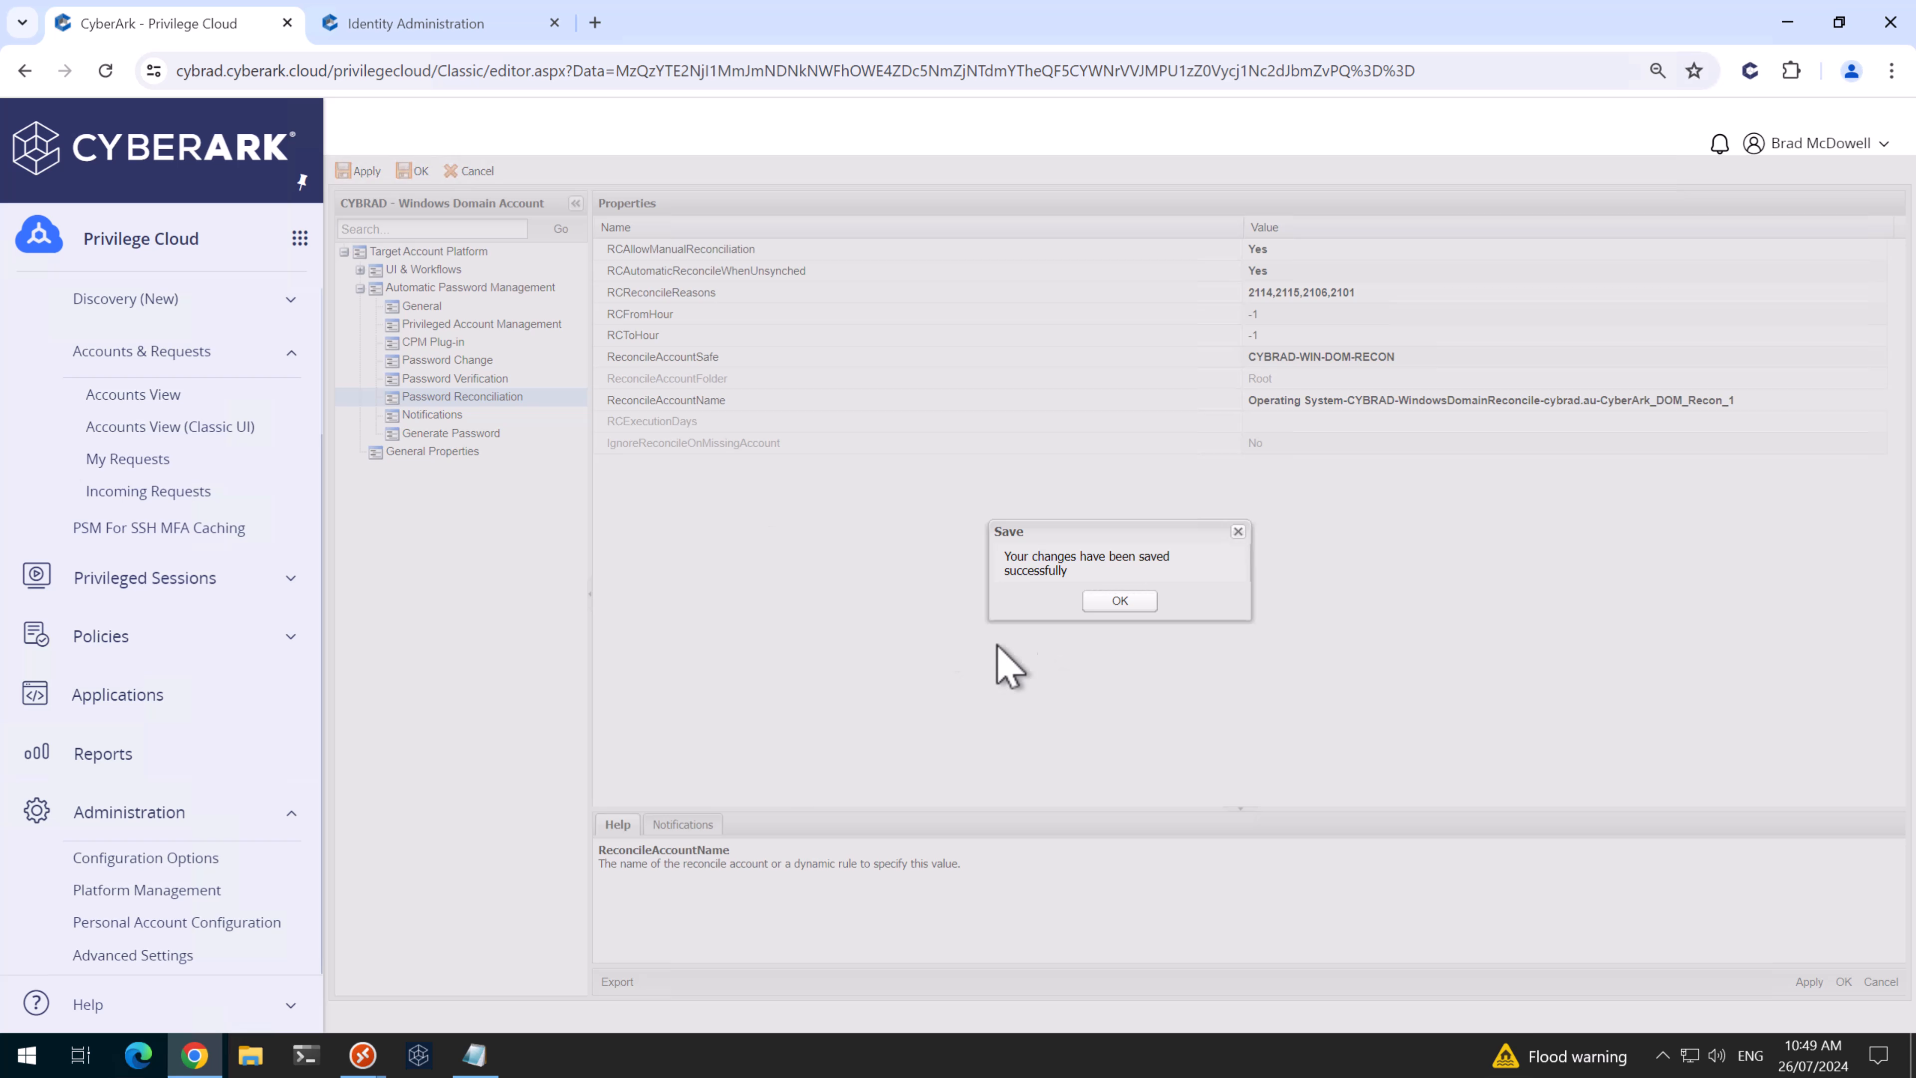
- Dismiss the save confirmation and check the admin account's Details shows the CyberArk_DOM_Recon reconcile account
left_click(1120, 600)
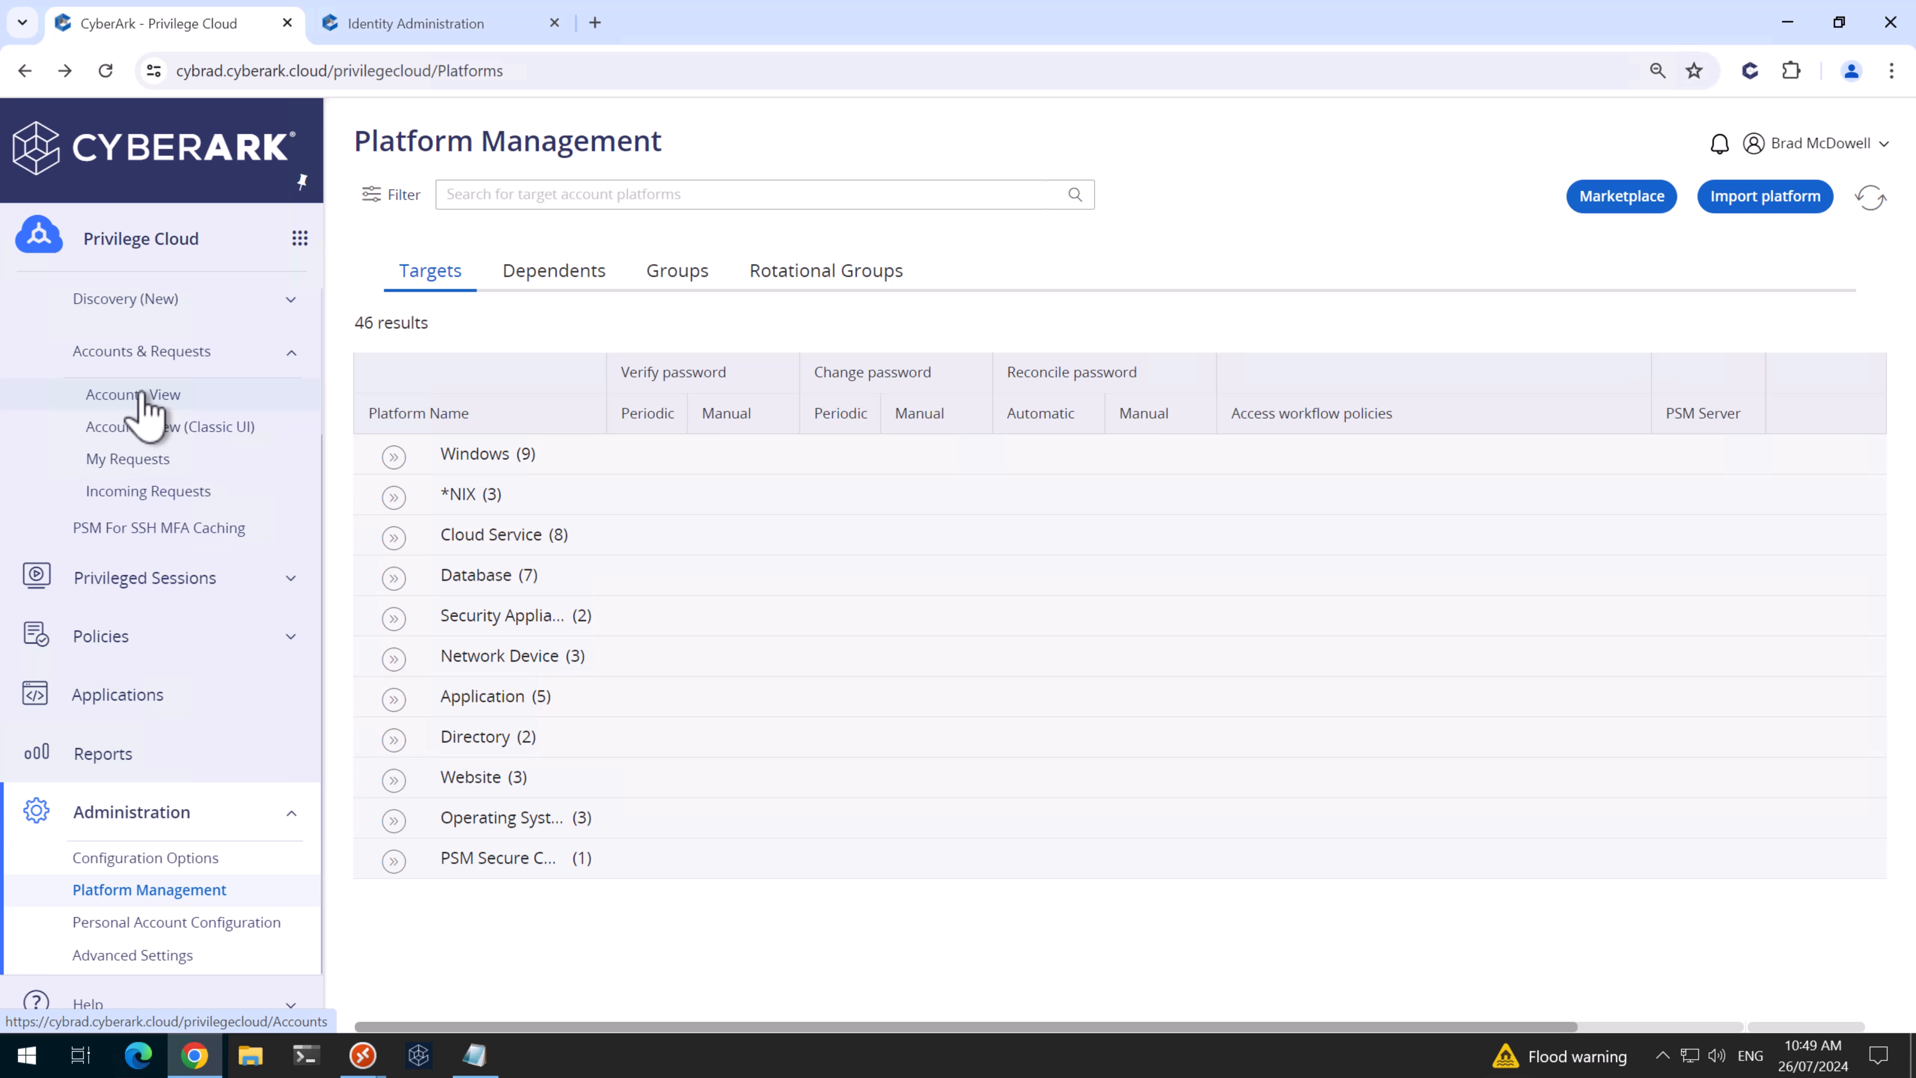
left_click(146, 399)
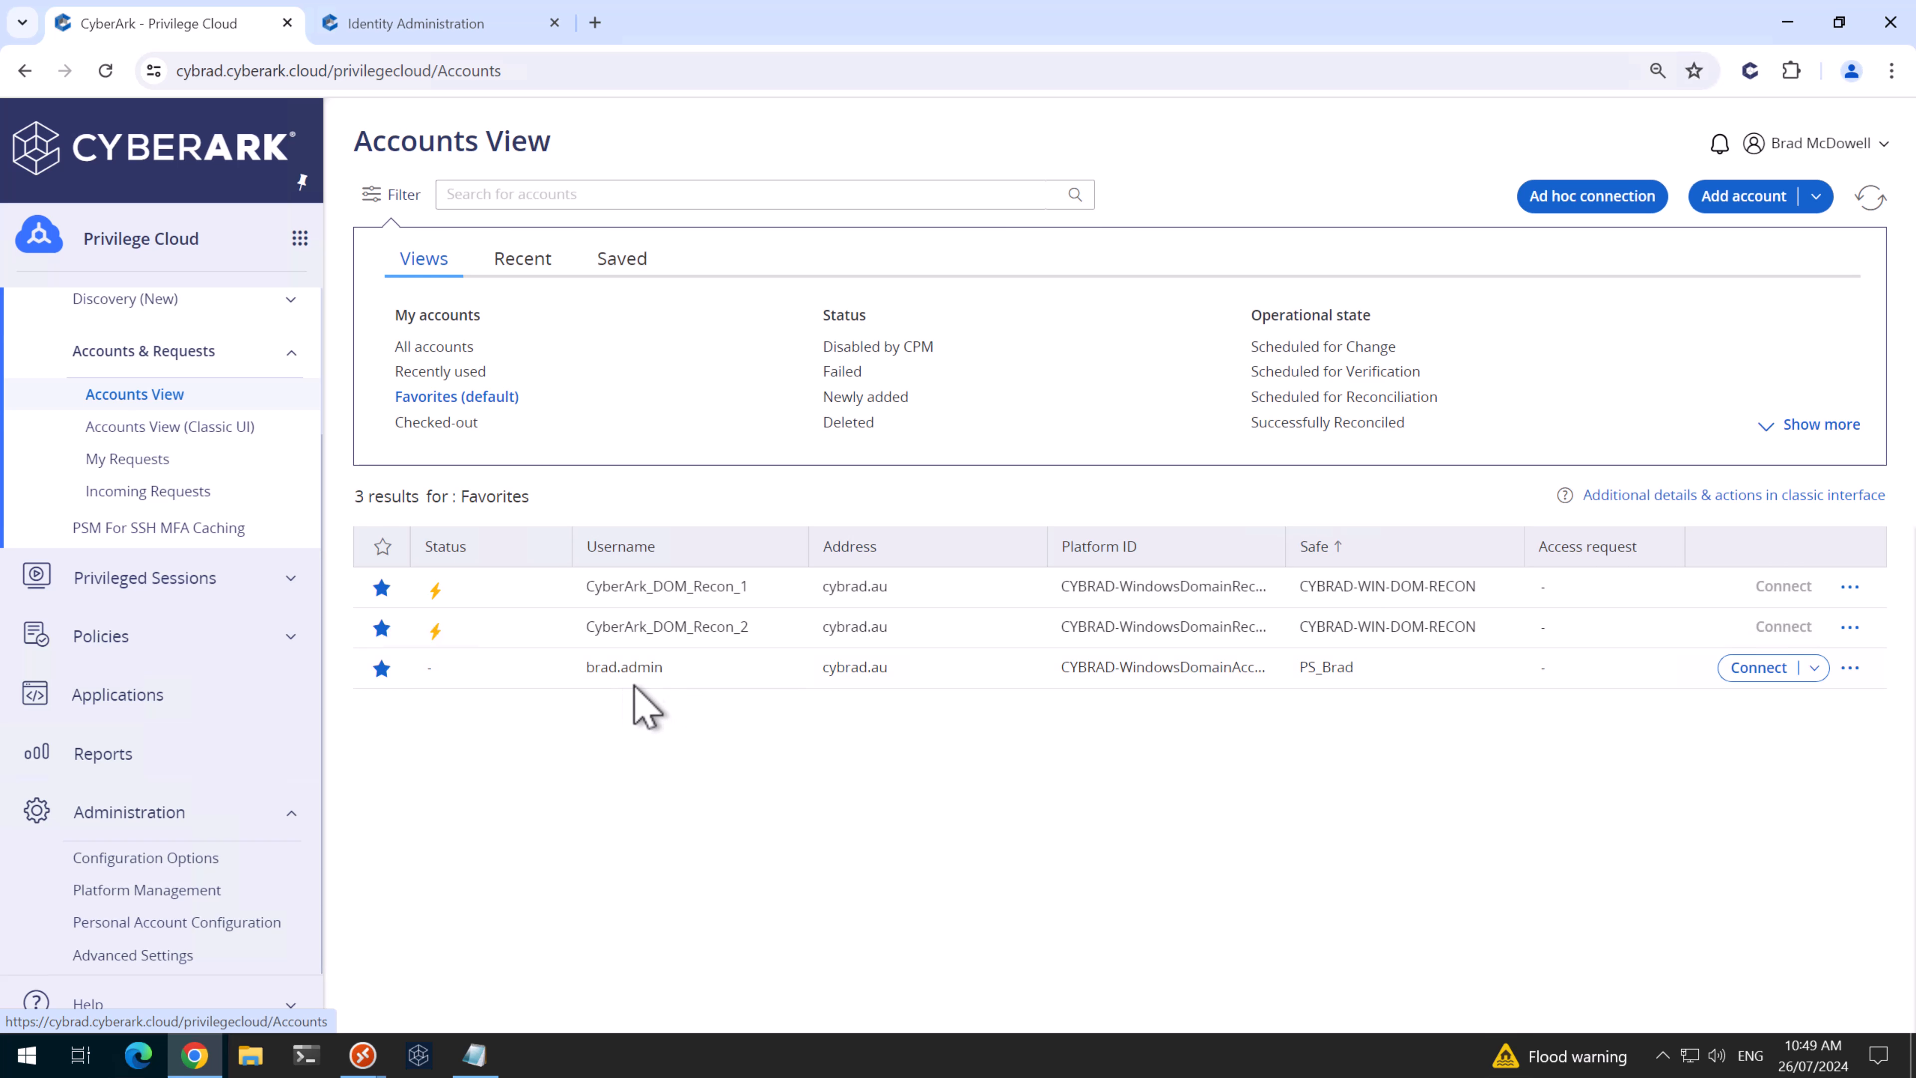
left_click(702, 674)
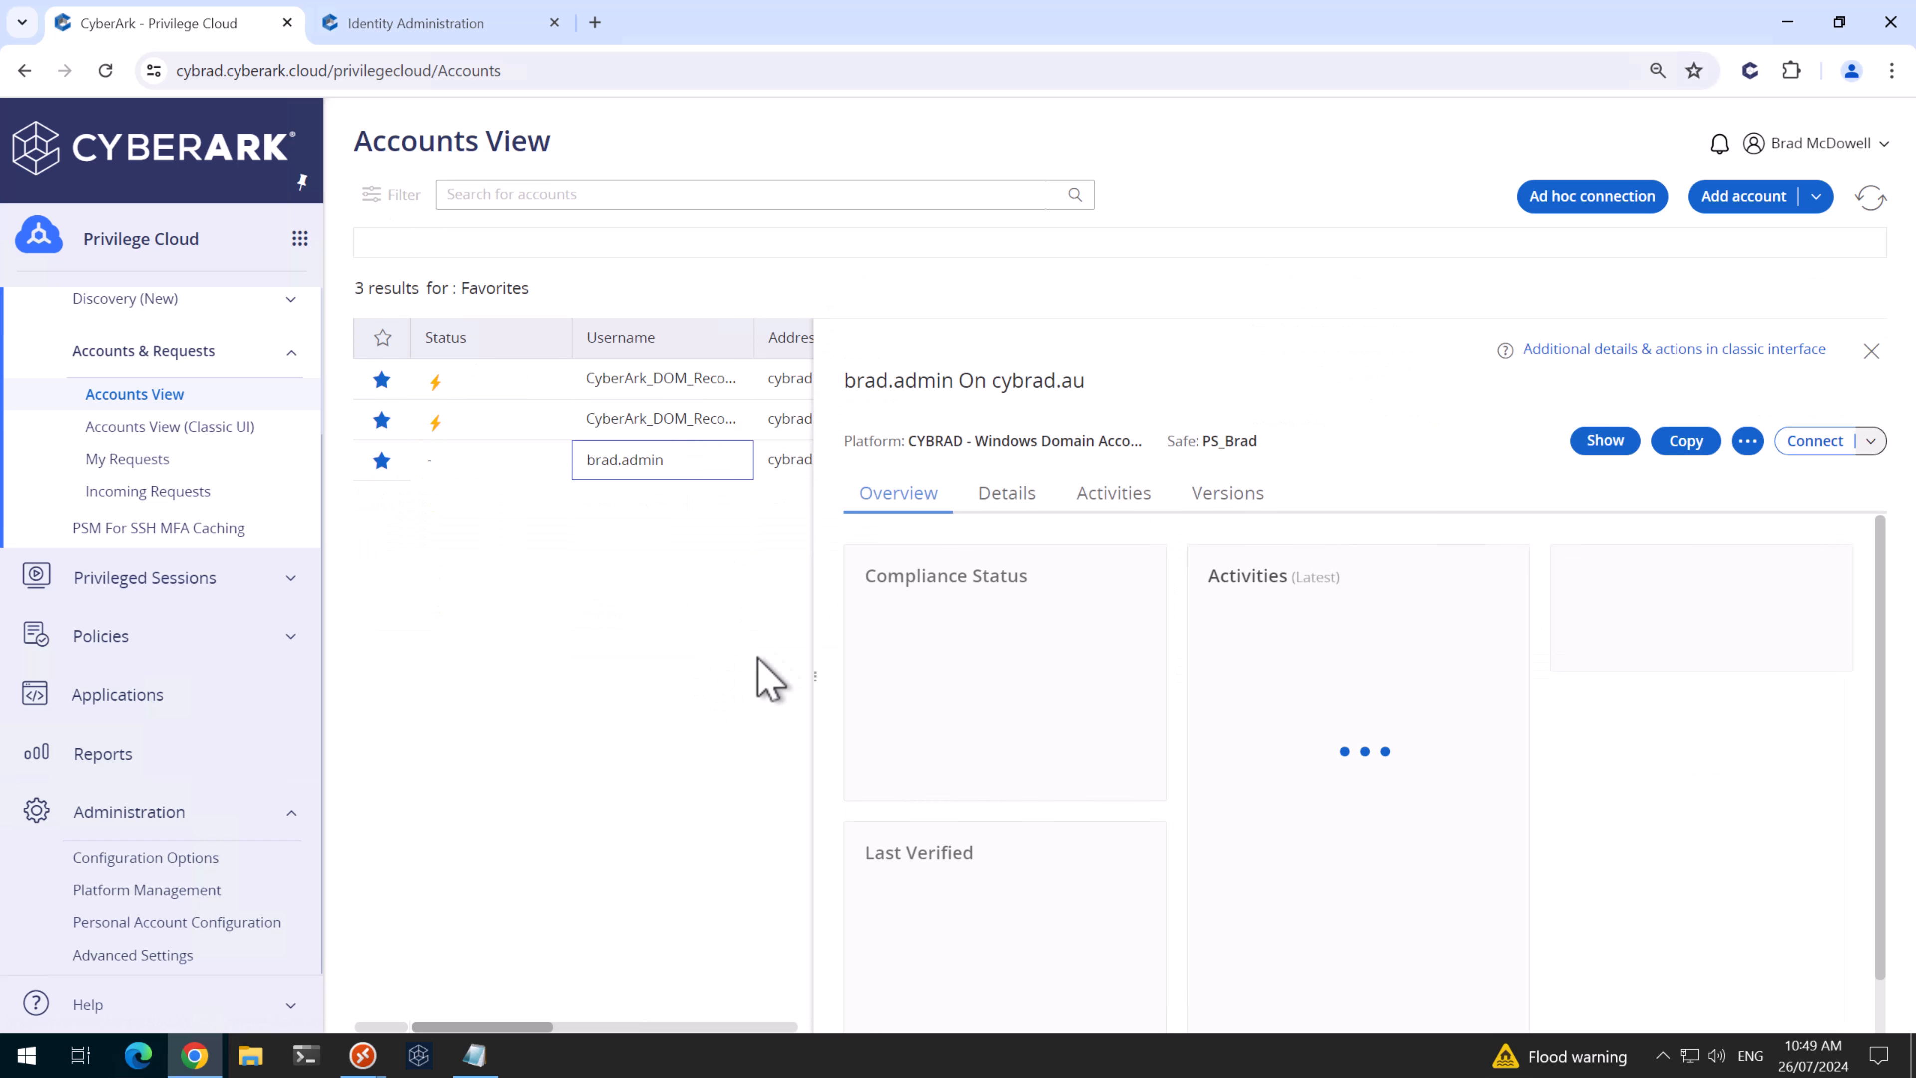
left_click(1007, 465)
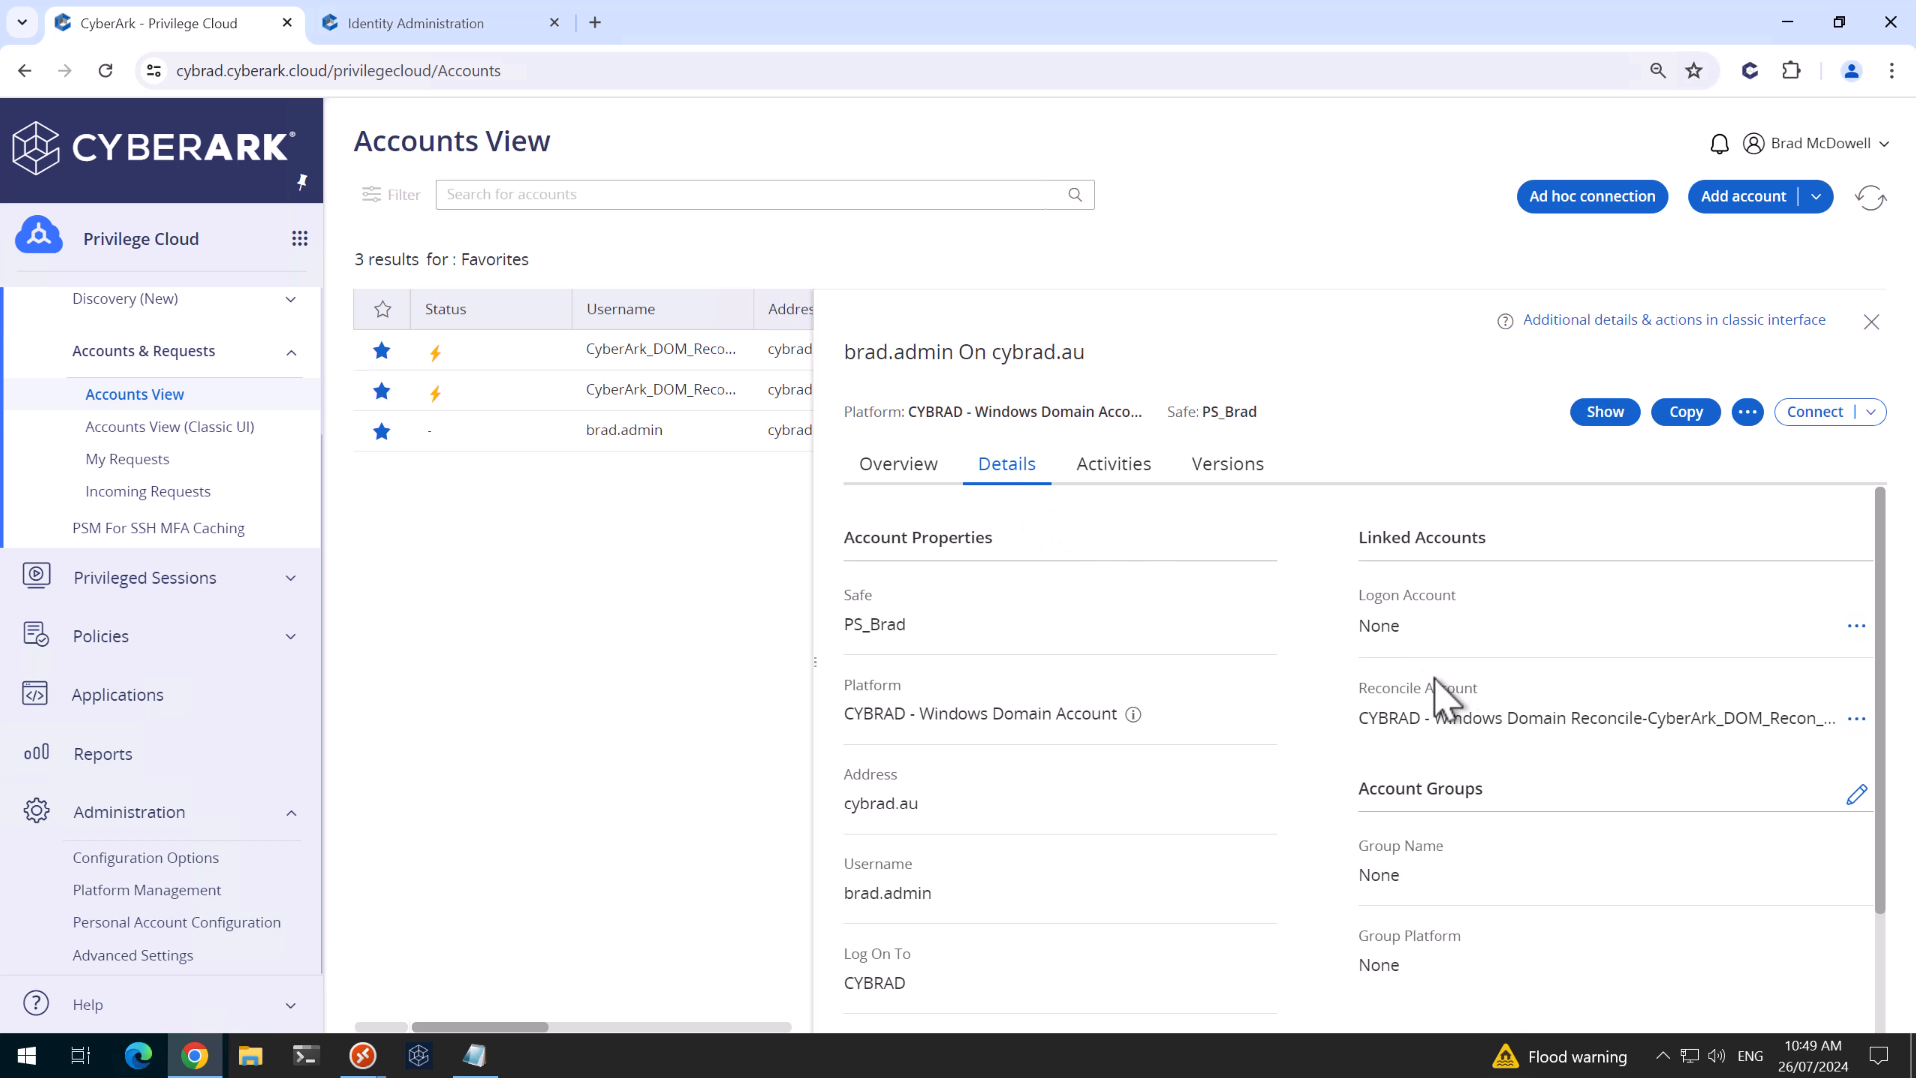
left_click_drag(1390, 721, 1689, 723)
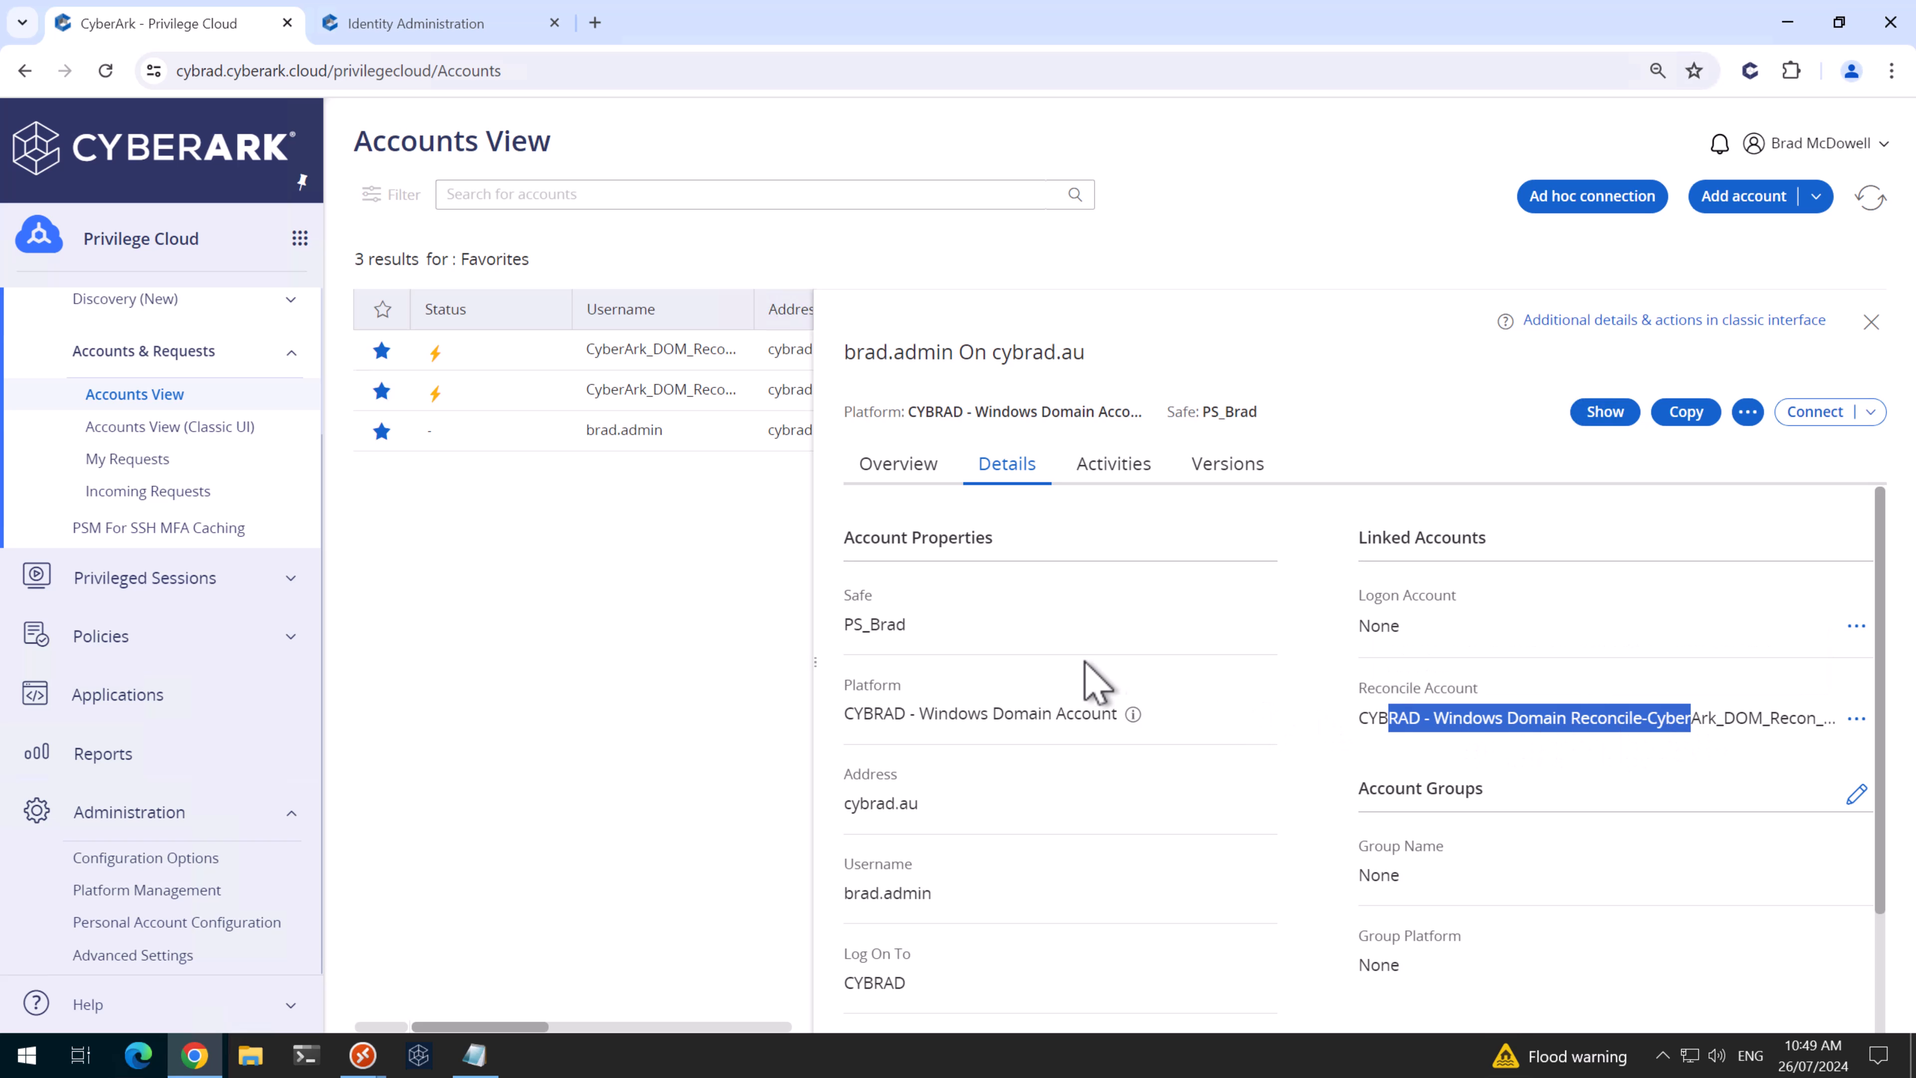
left_click(897, 466)
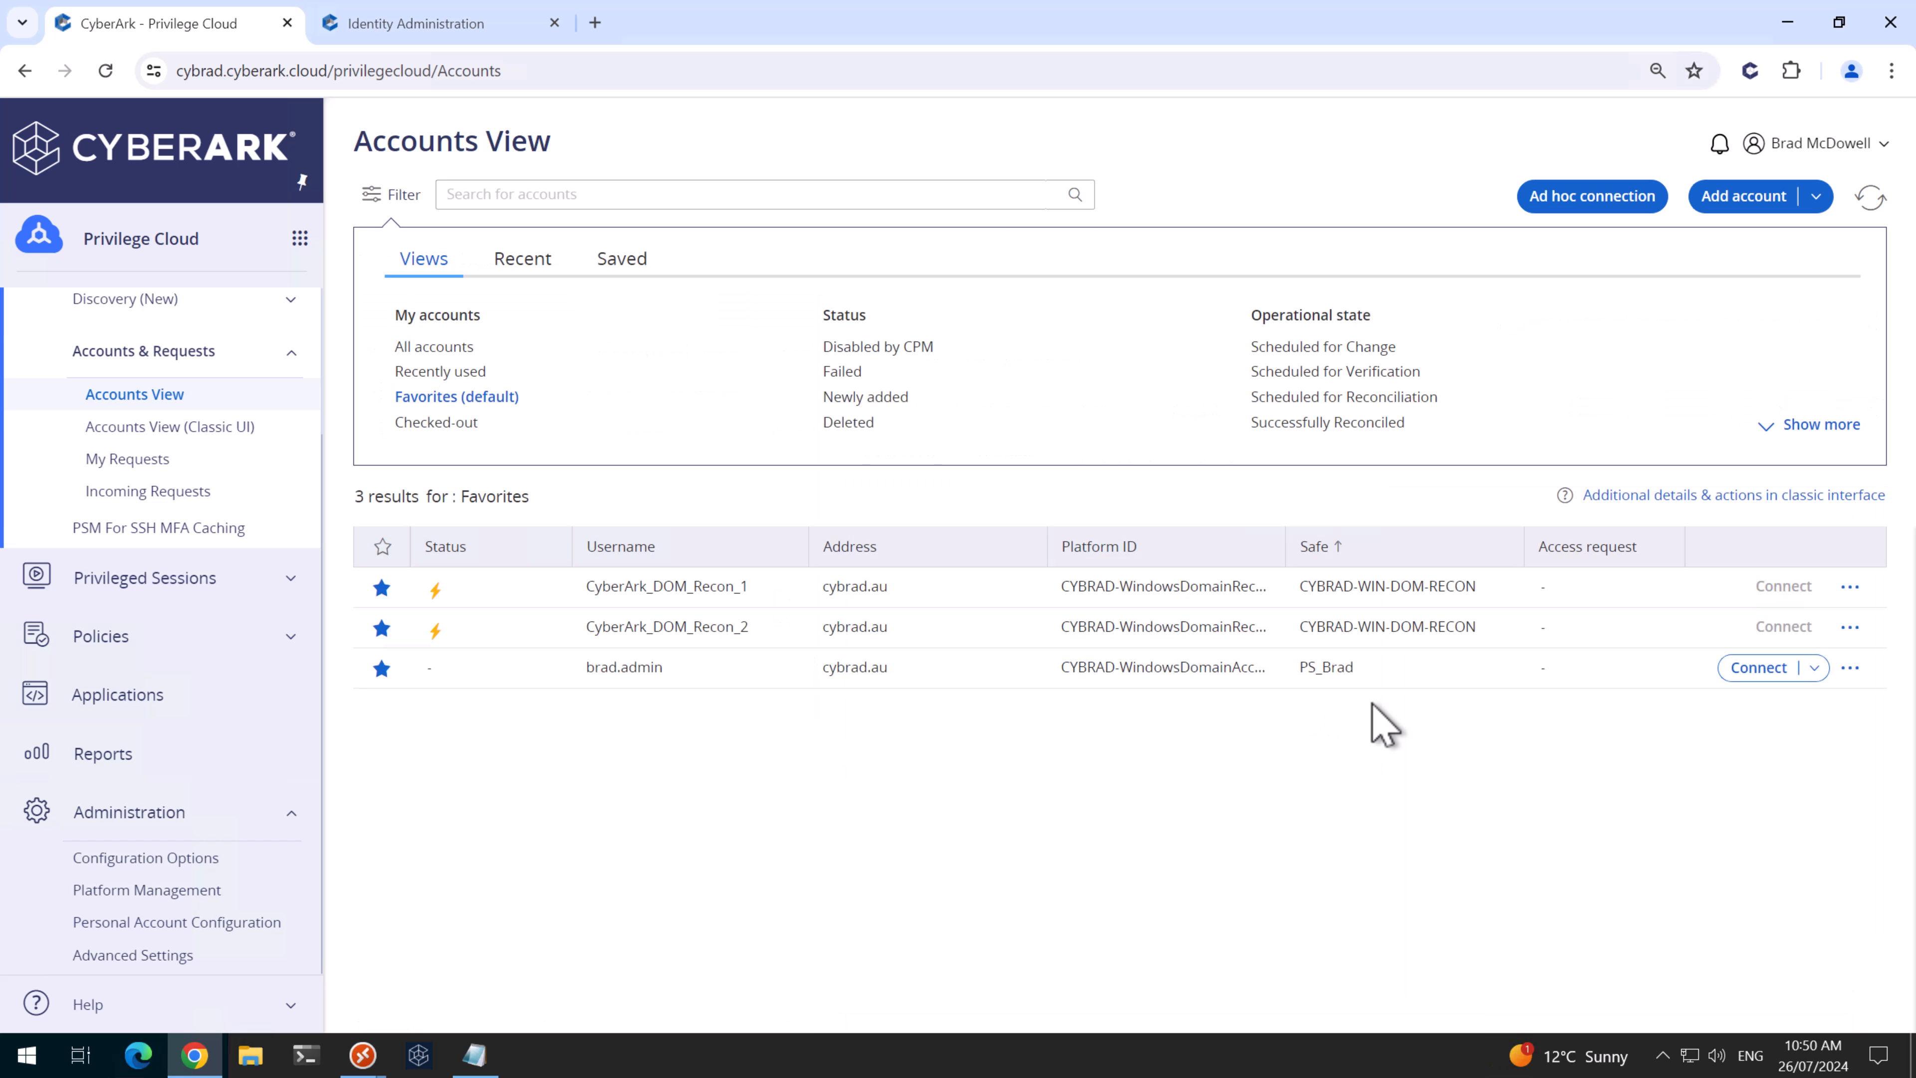
- Add domain account test.sa at cybrad.au in CYBRAD-WIN-DOM-TEST, logging on to CYBRAD
left_click(1748, 197)
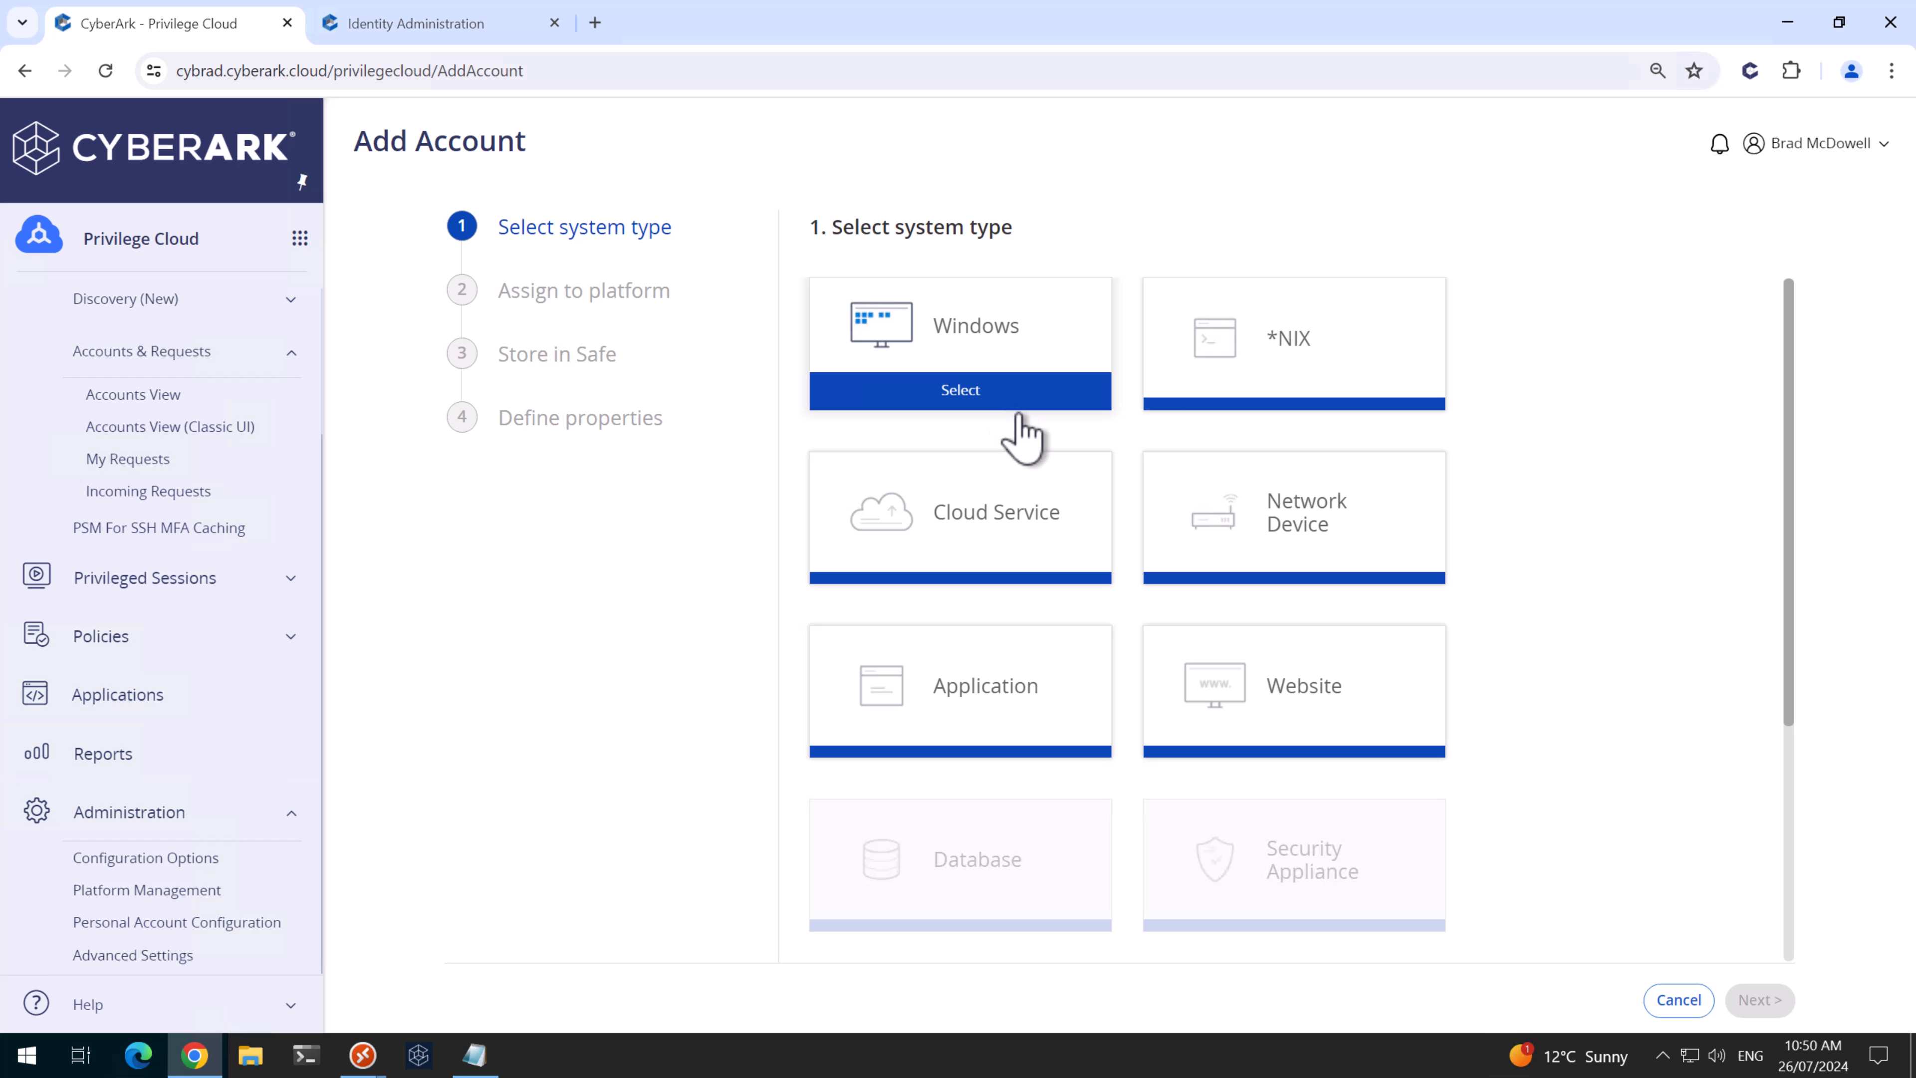
left_click(1031, 400)
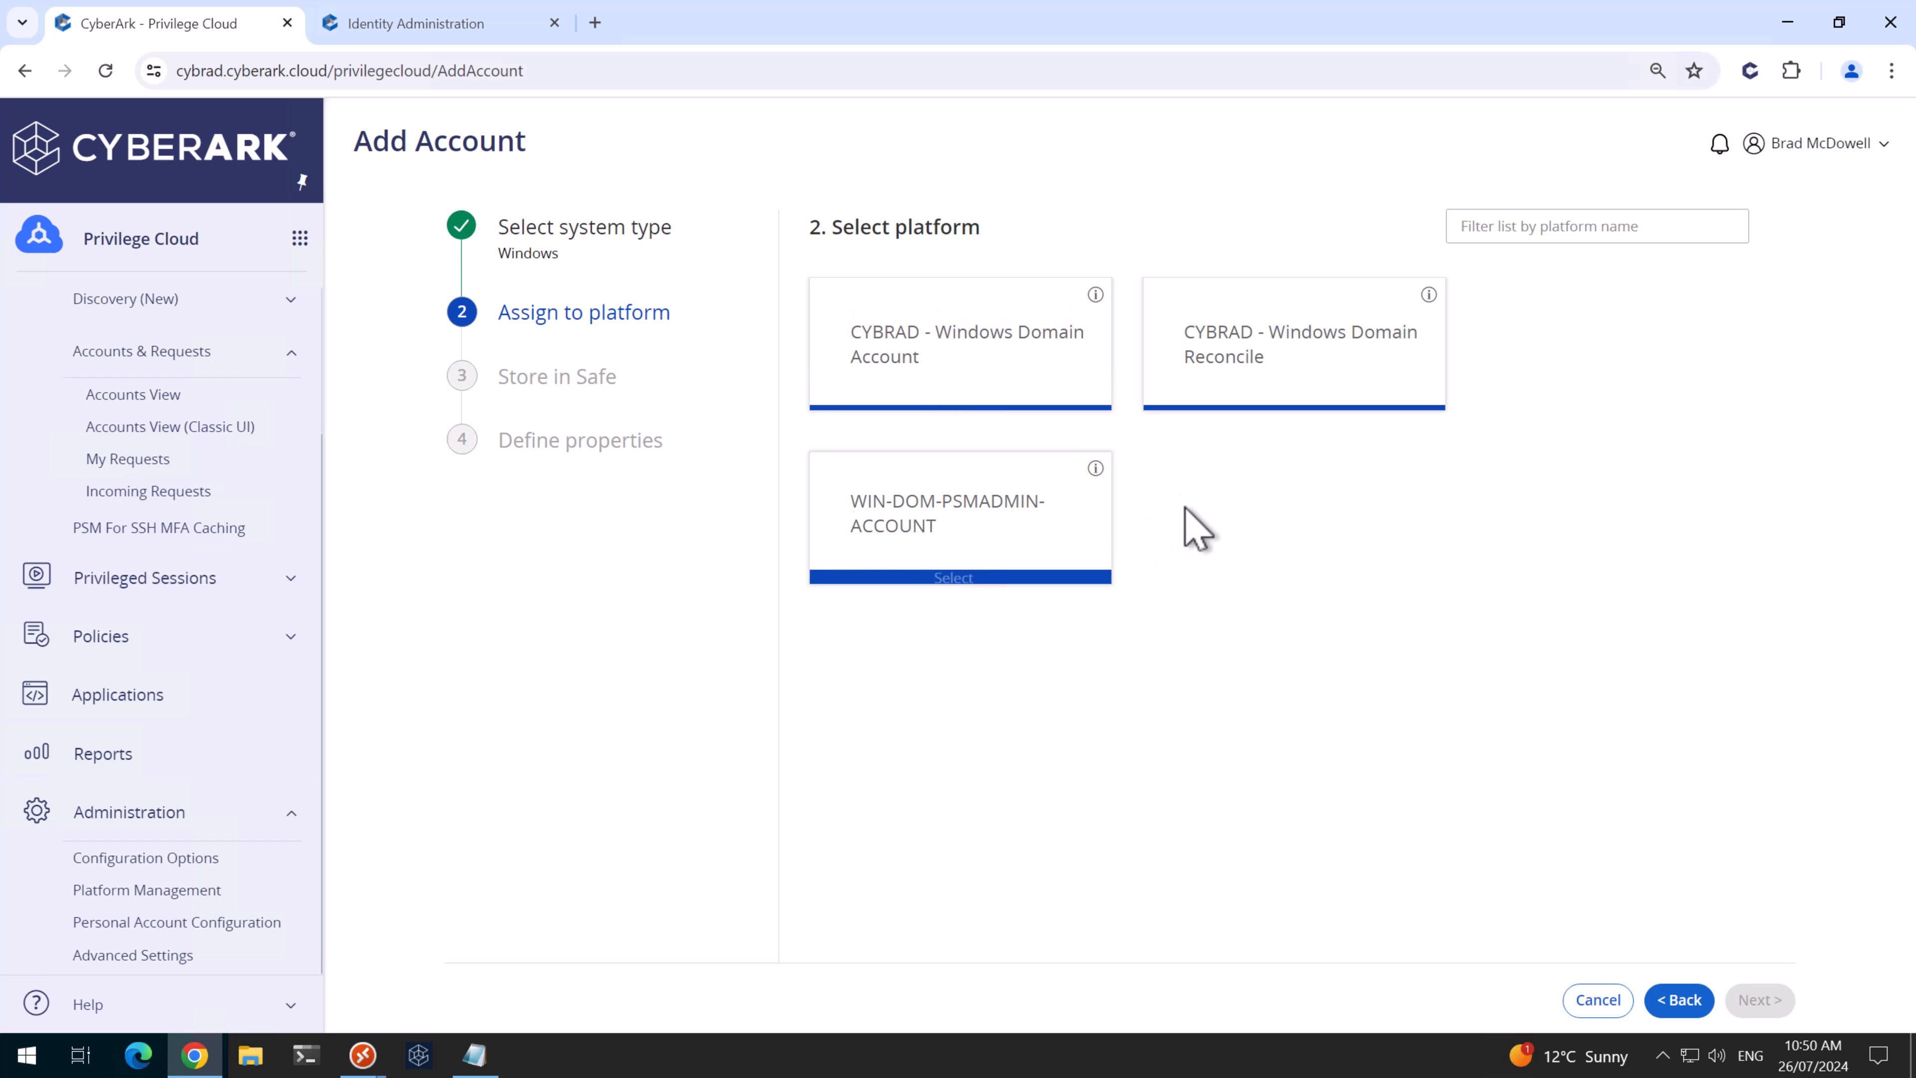
left_click(957, 400)
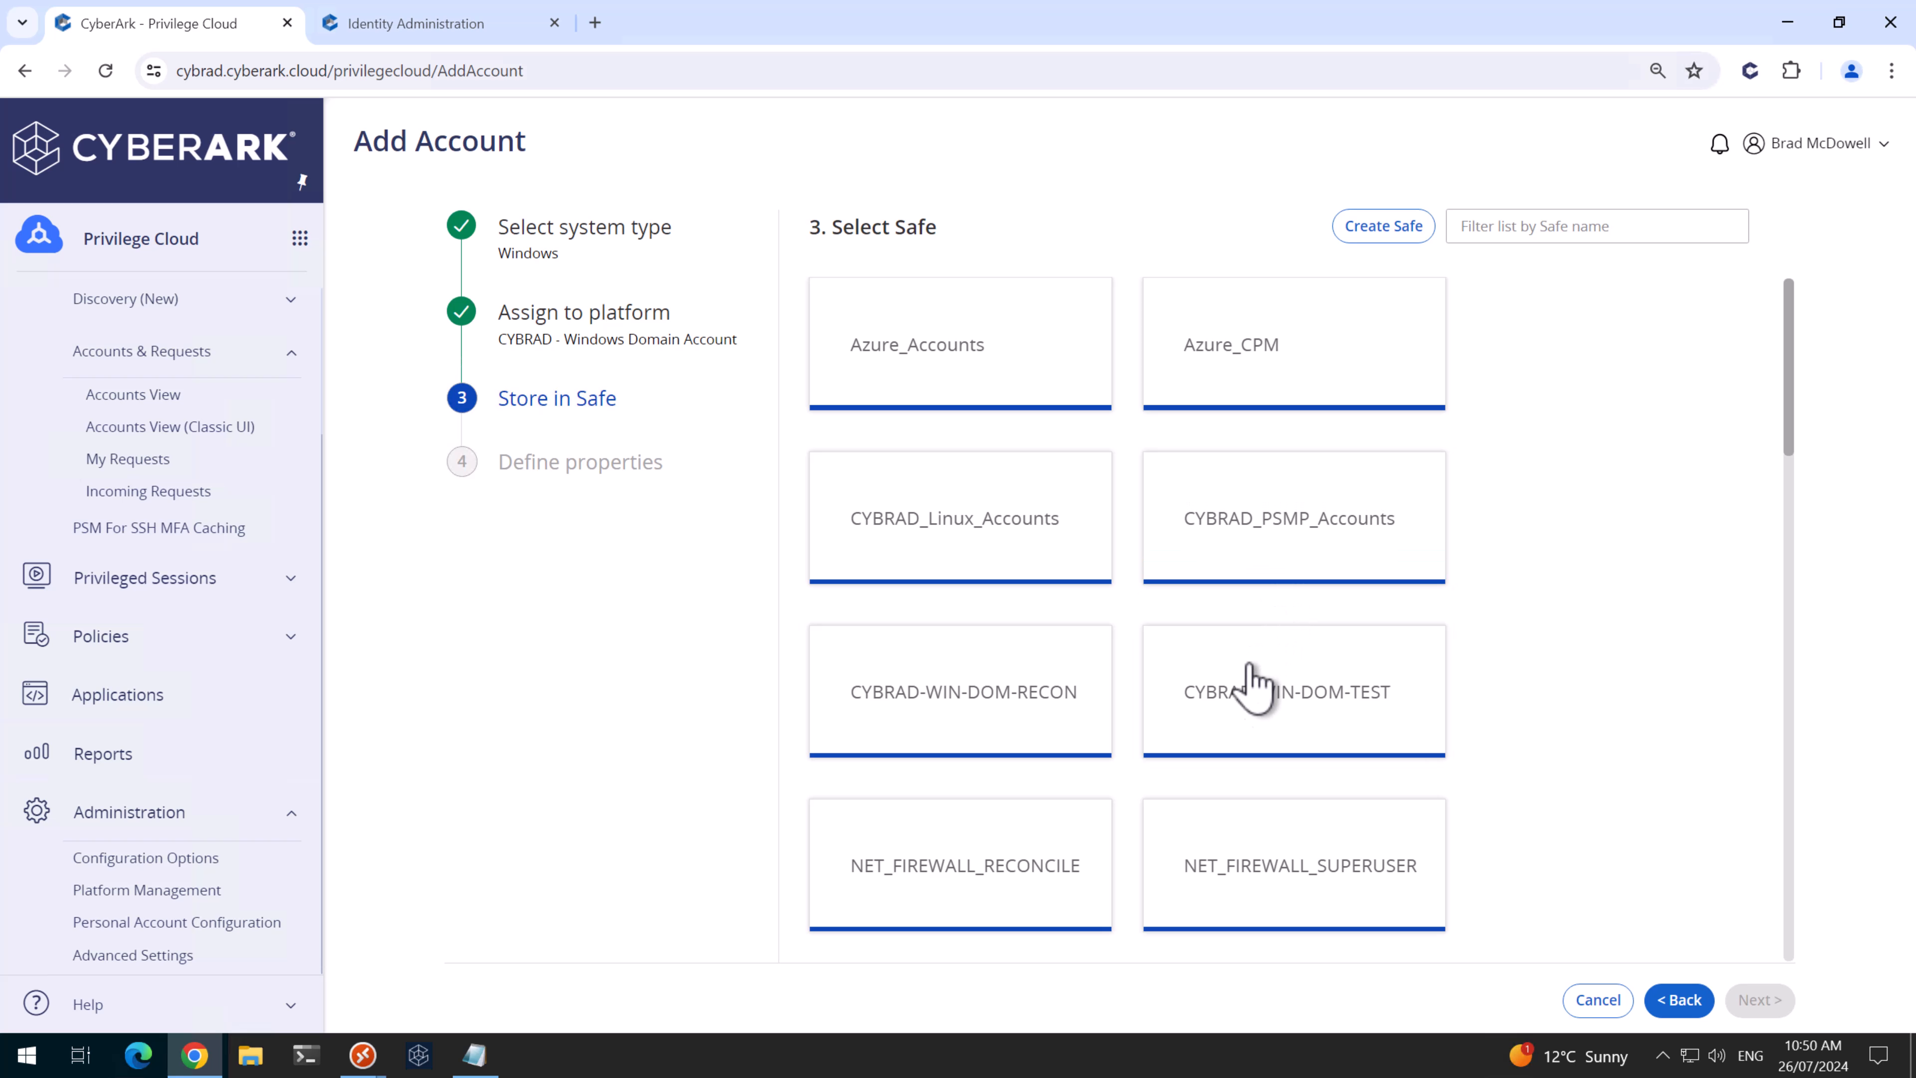
left_click(1272, 743)
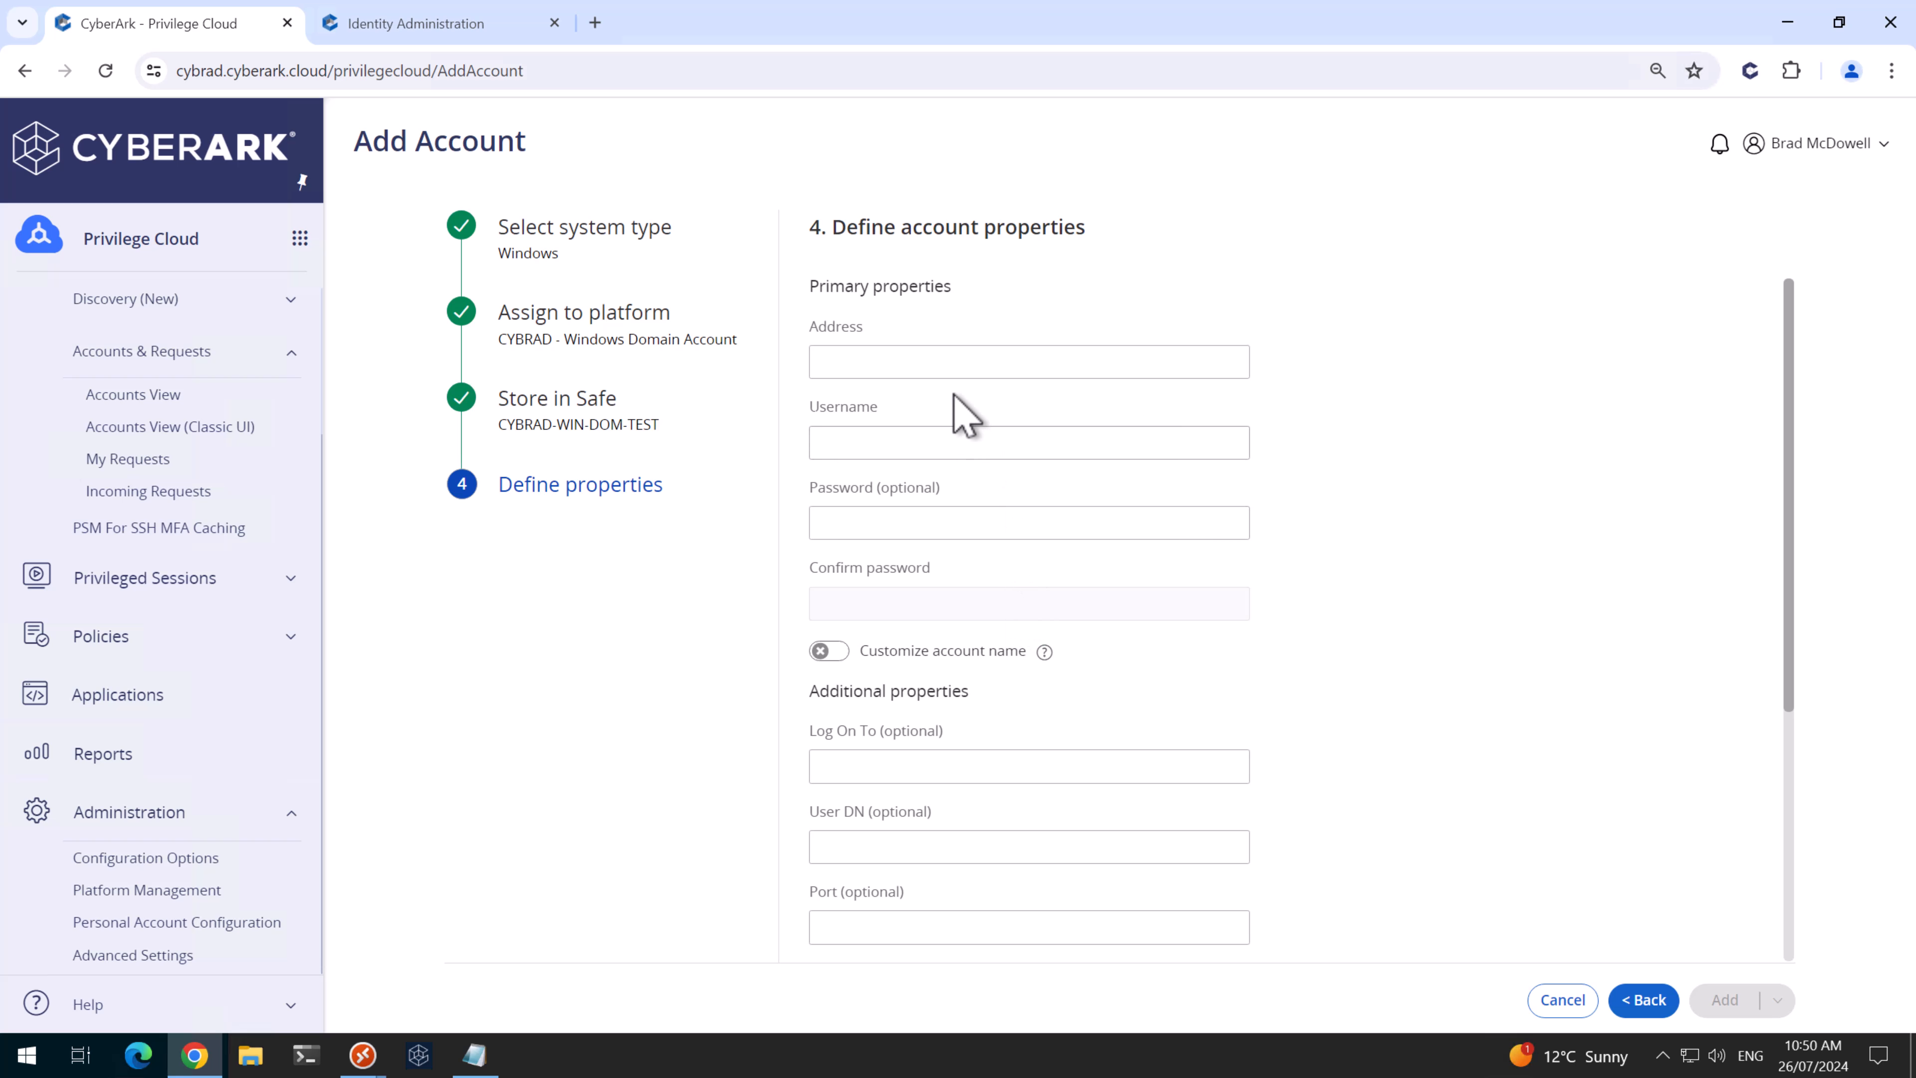
left_click(936, 369)
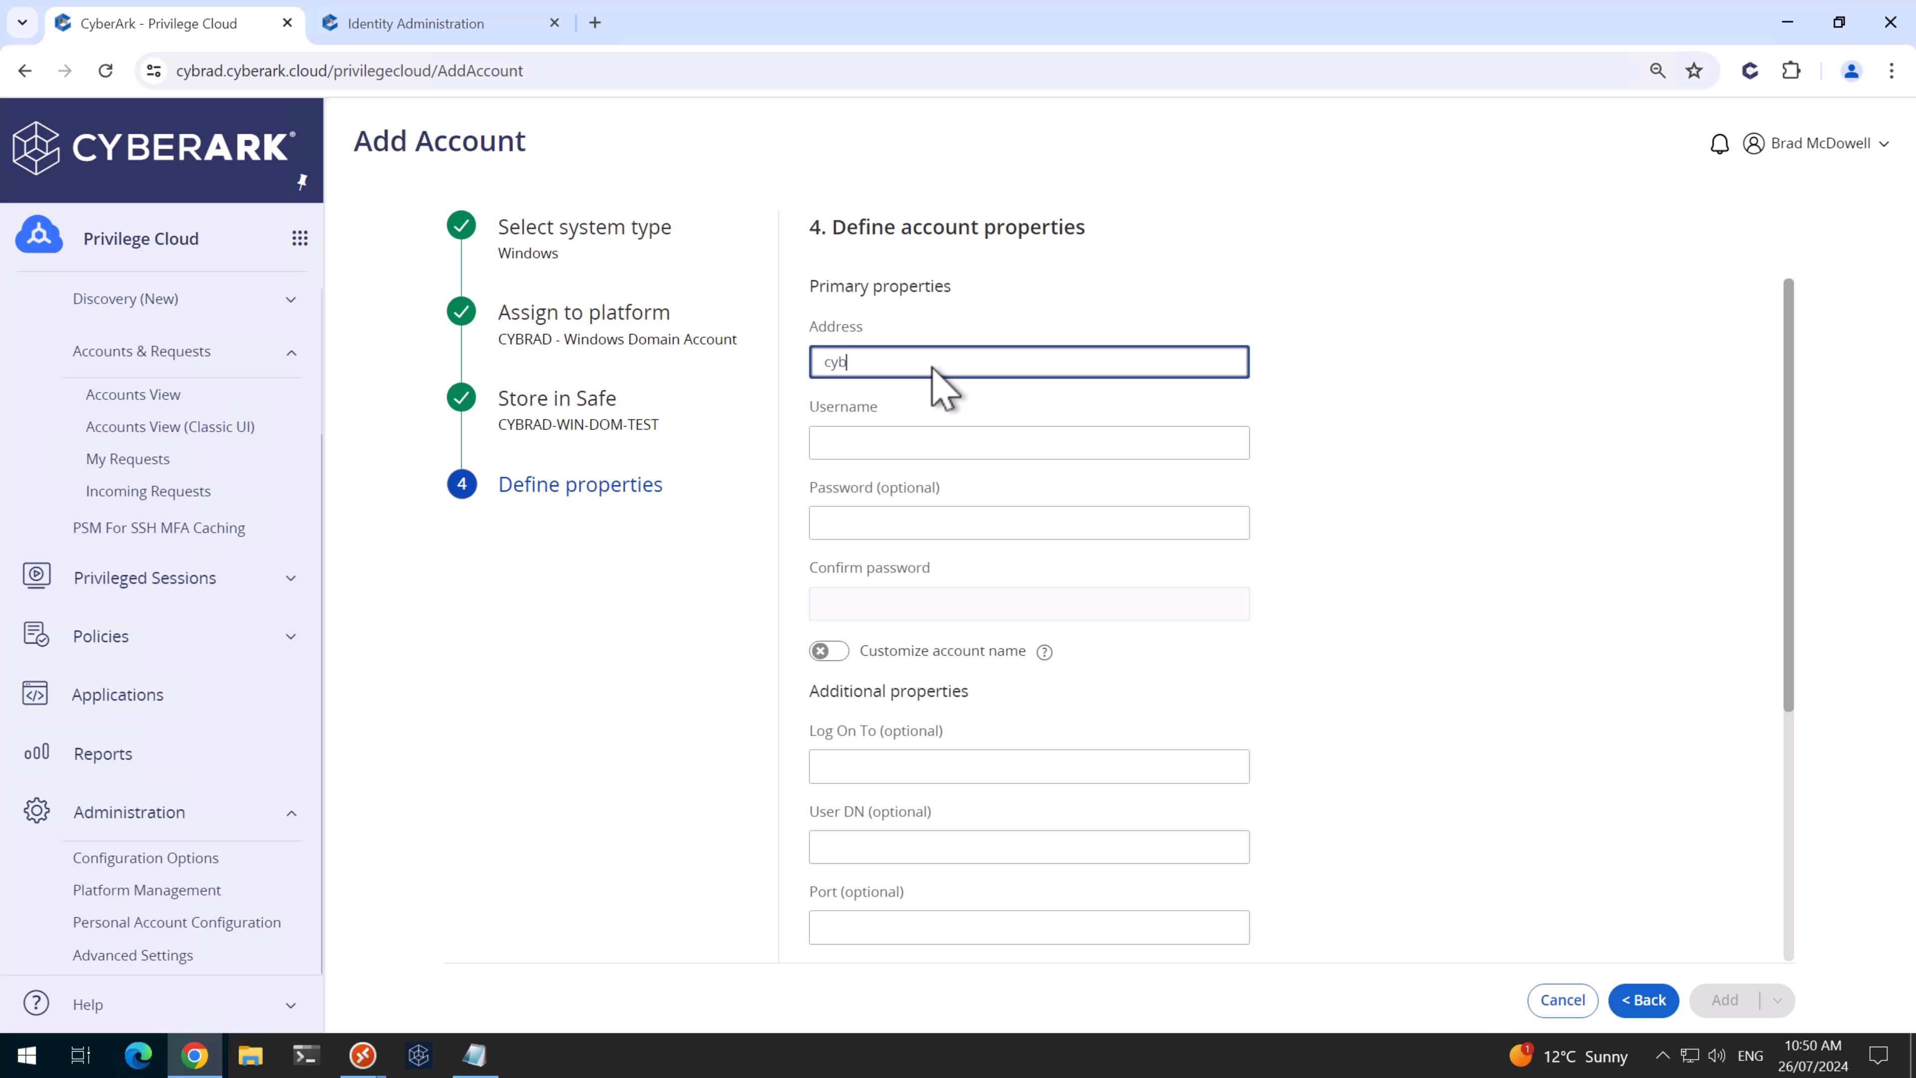
type("cybrad.au")
key("Tab")
type("test.sa")
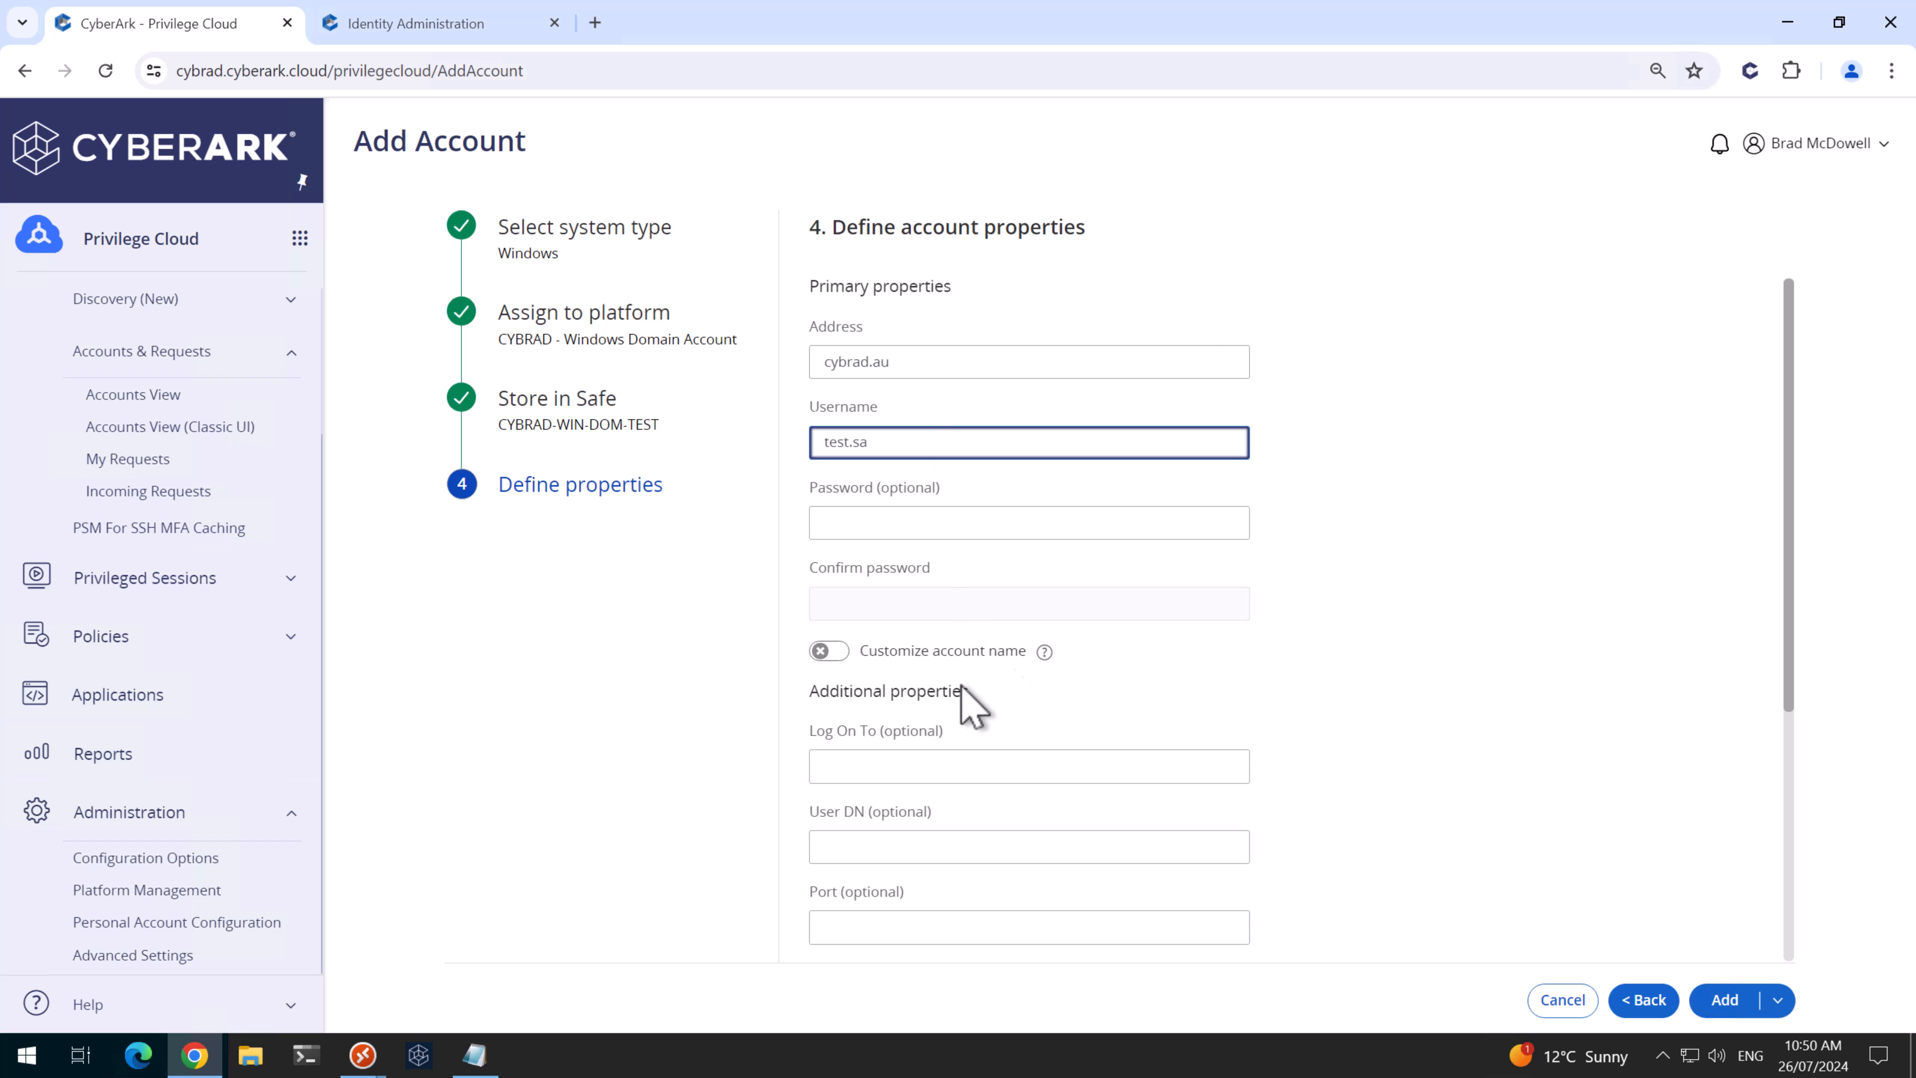
left_click(918, 763)
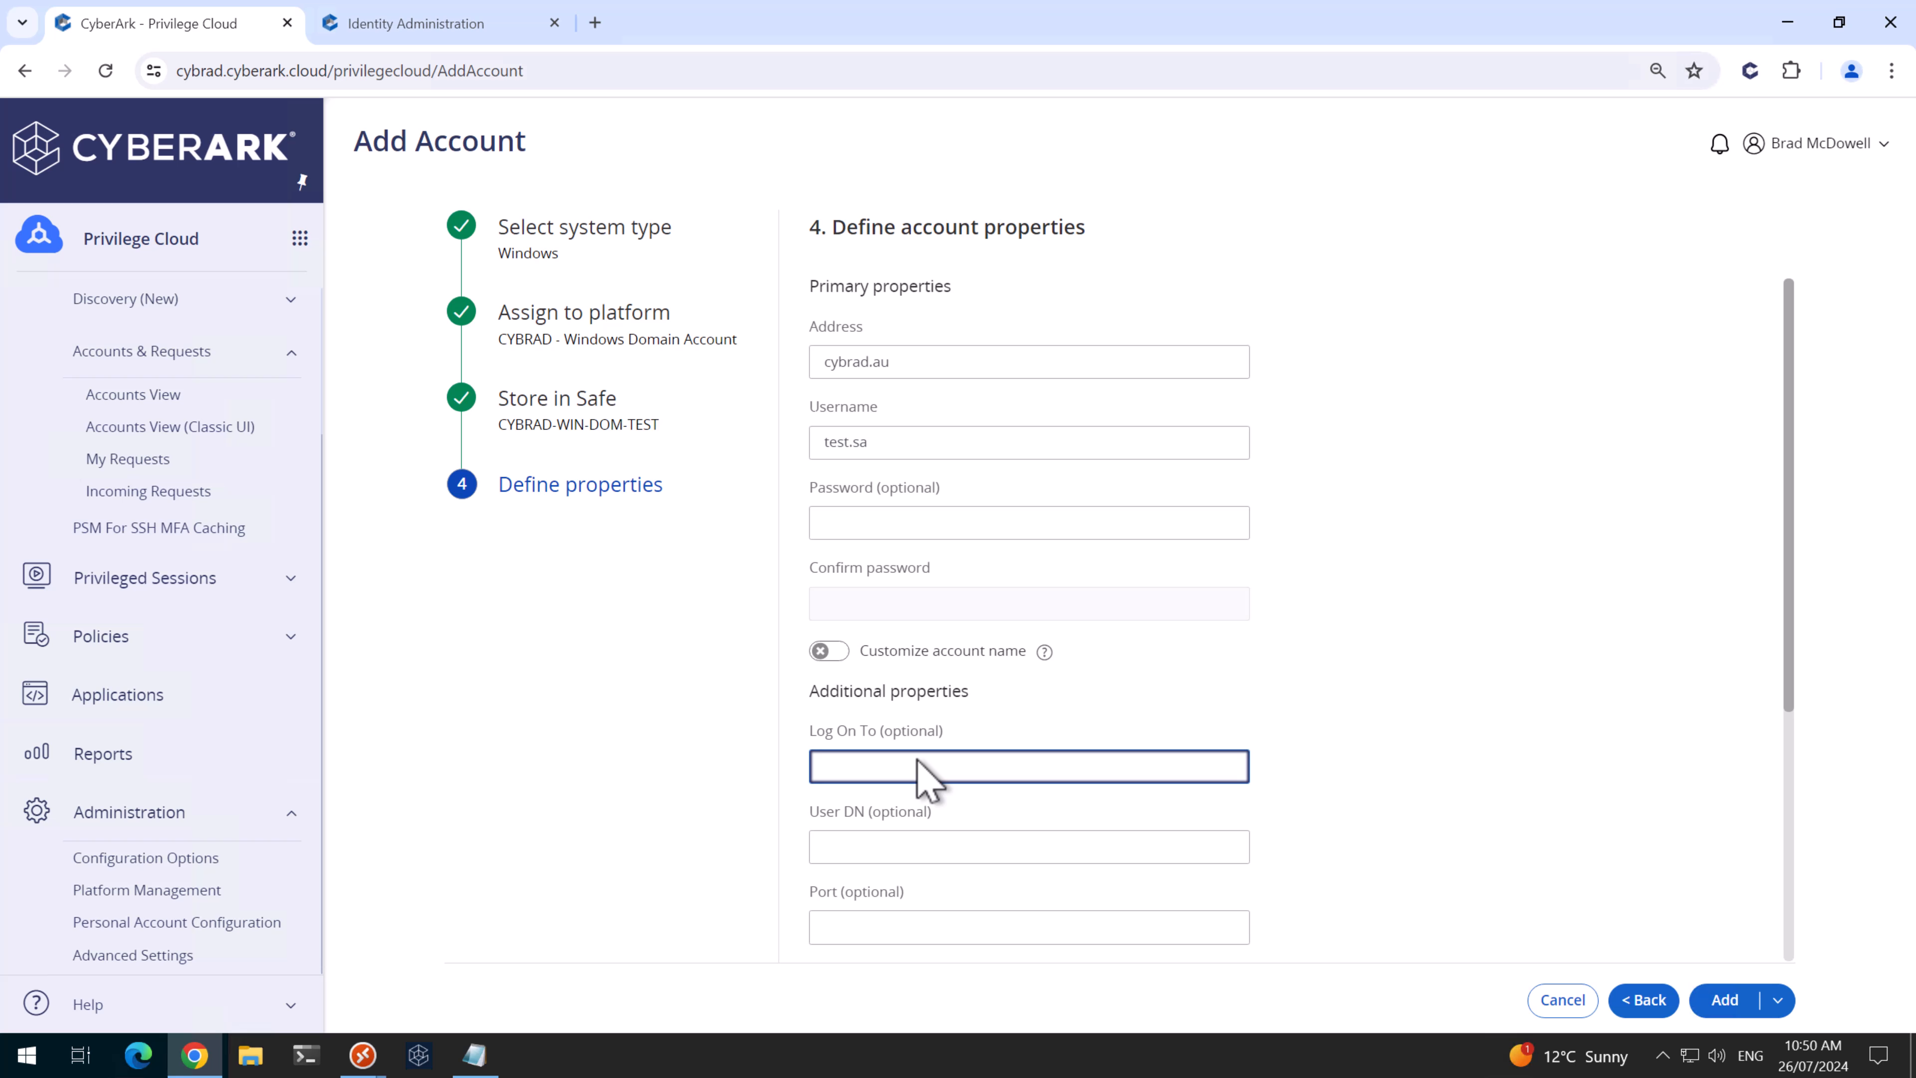
type("CYBRAD")
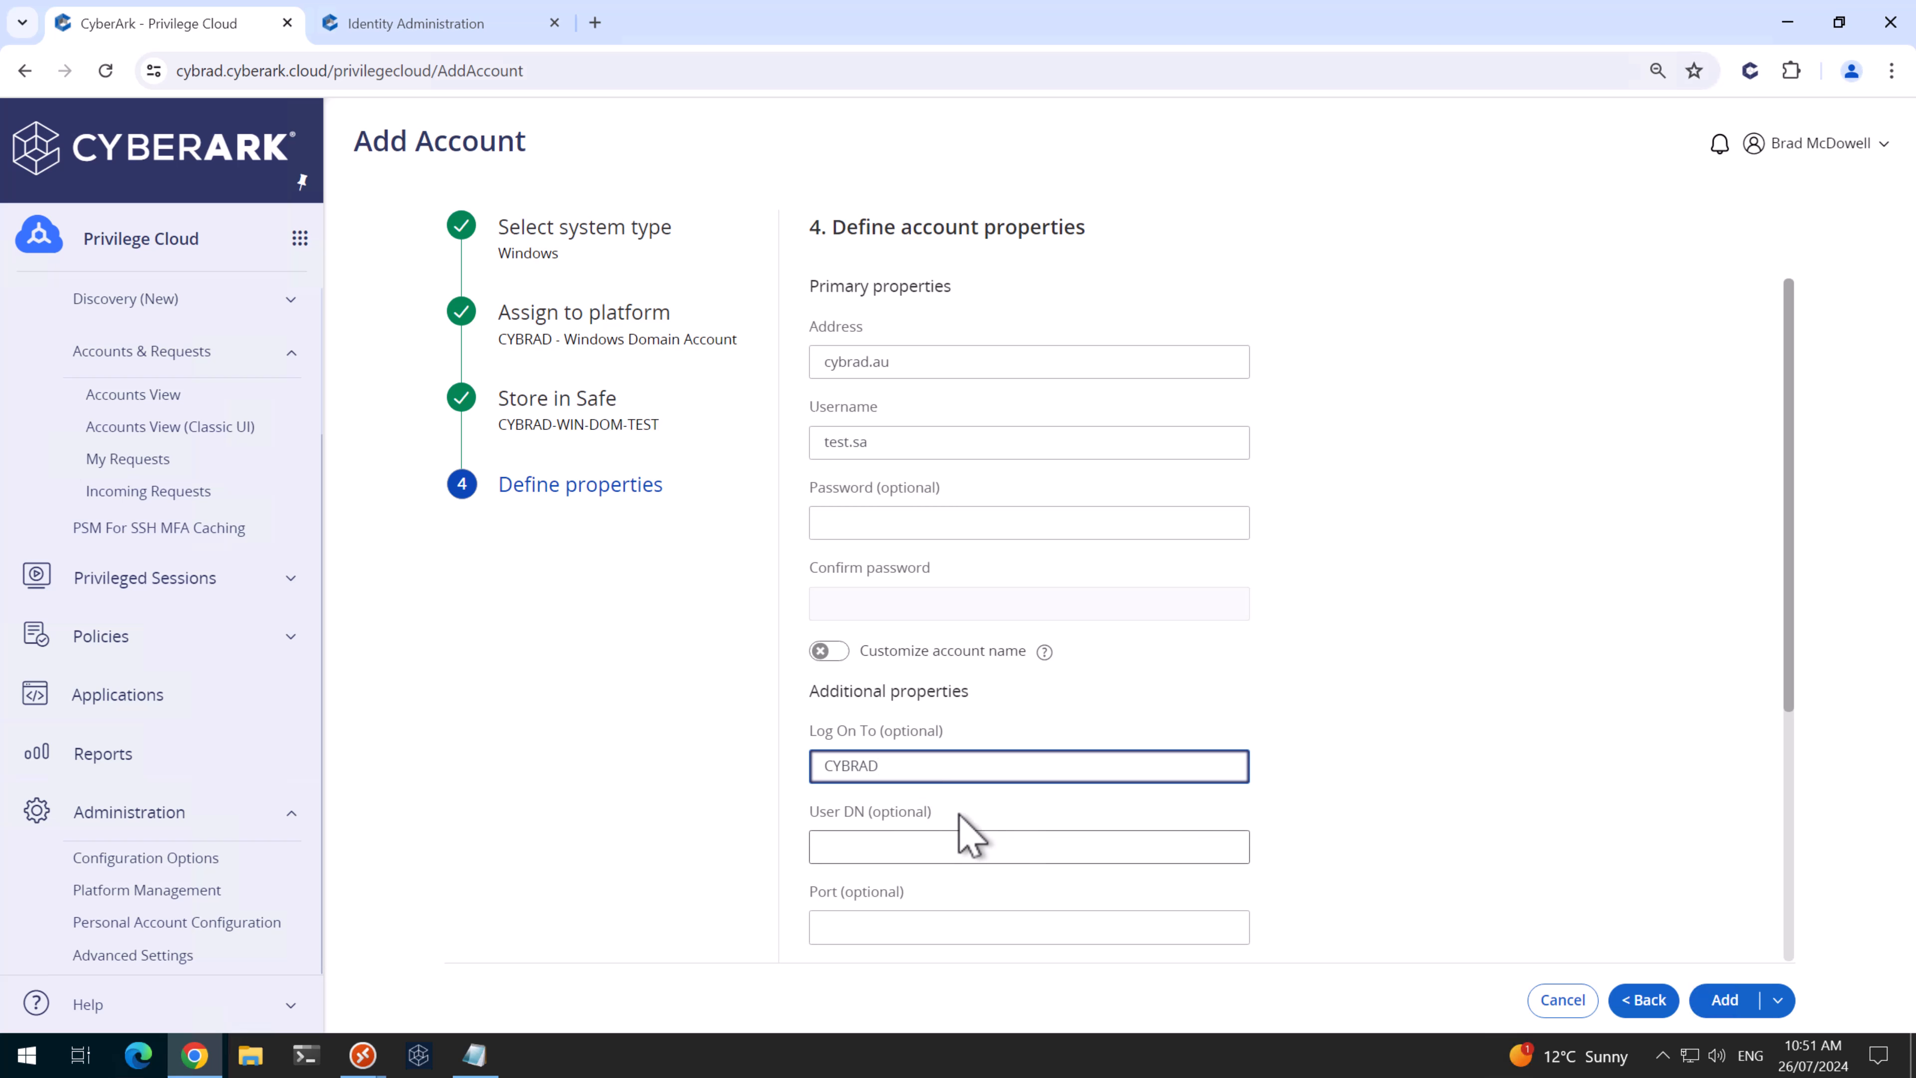
left_click(1726, 1000)
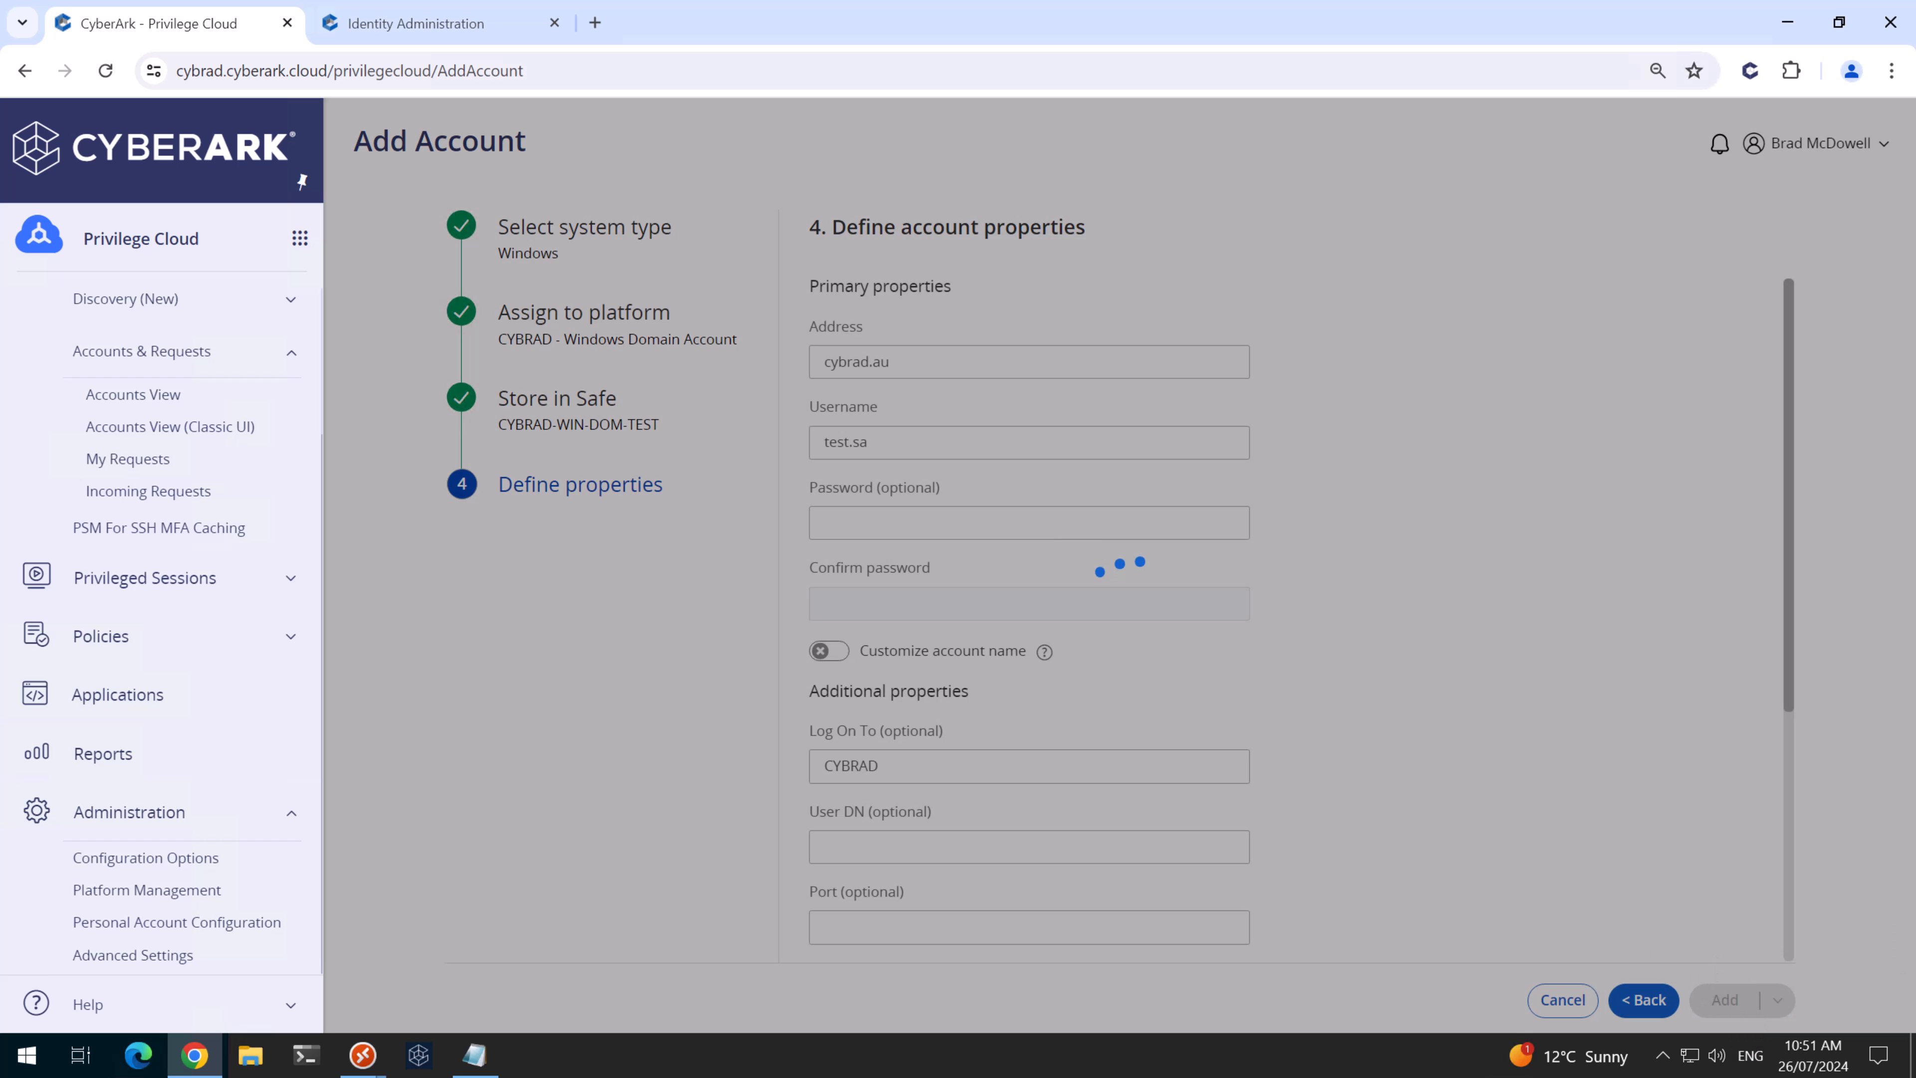
- Add test.da the same way, logging on to CYBRAD
left_click(1737, 212)
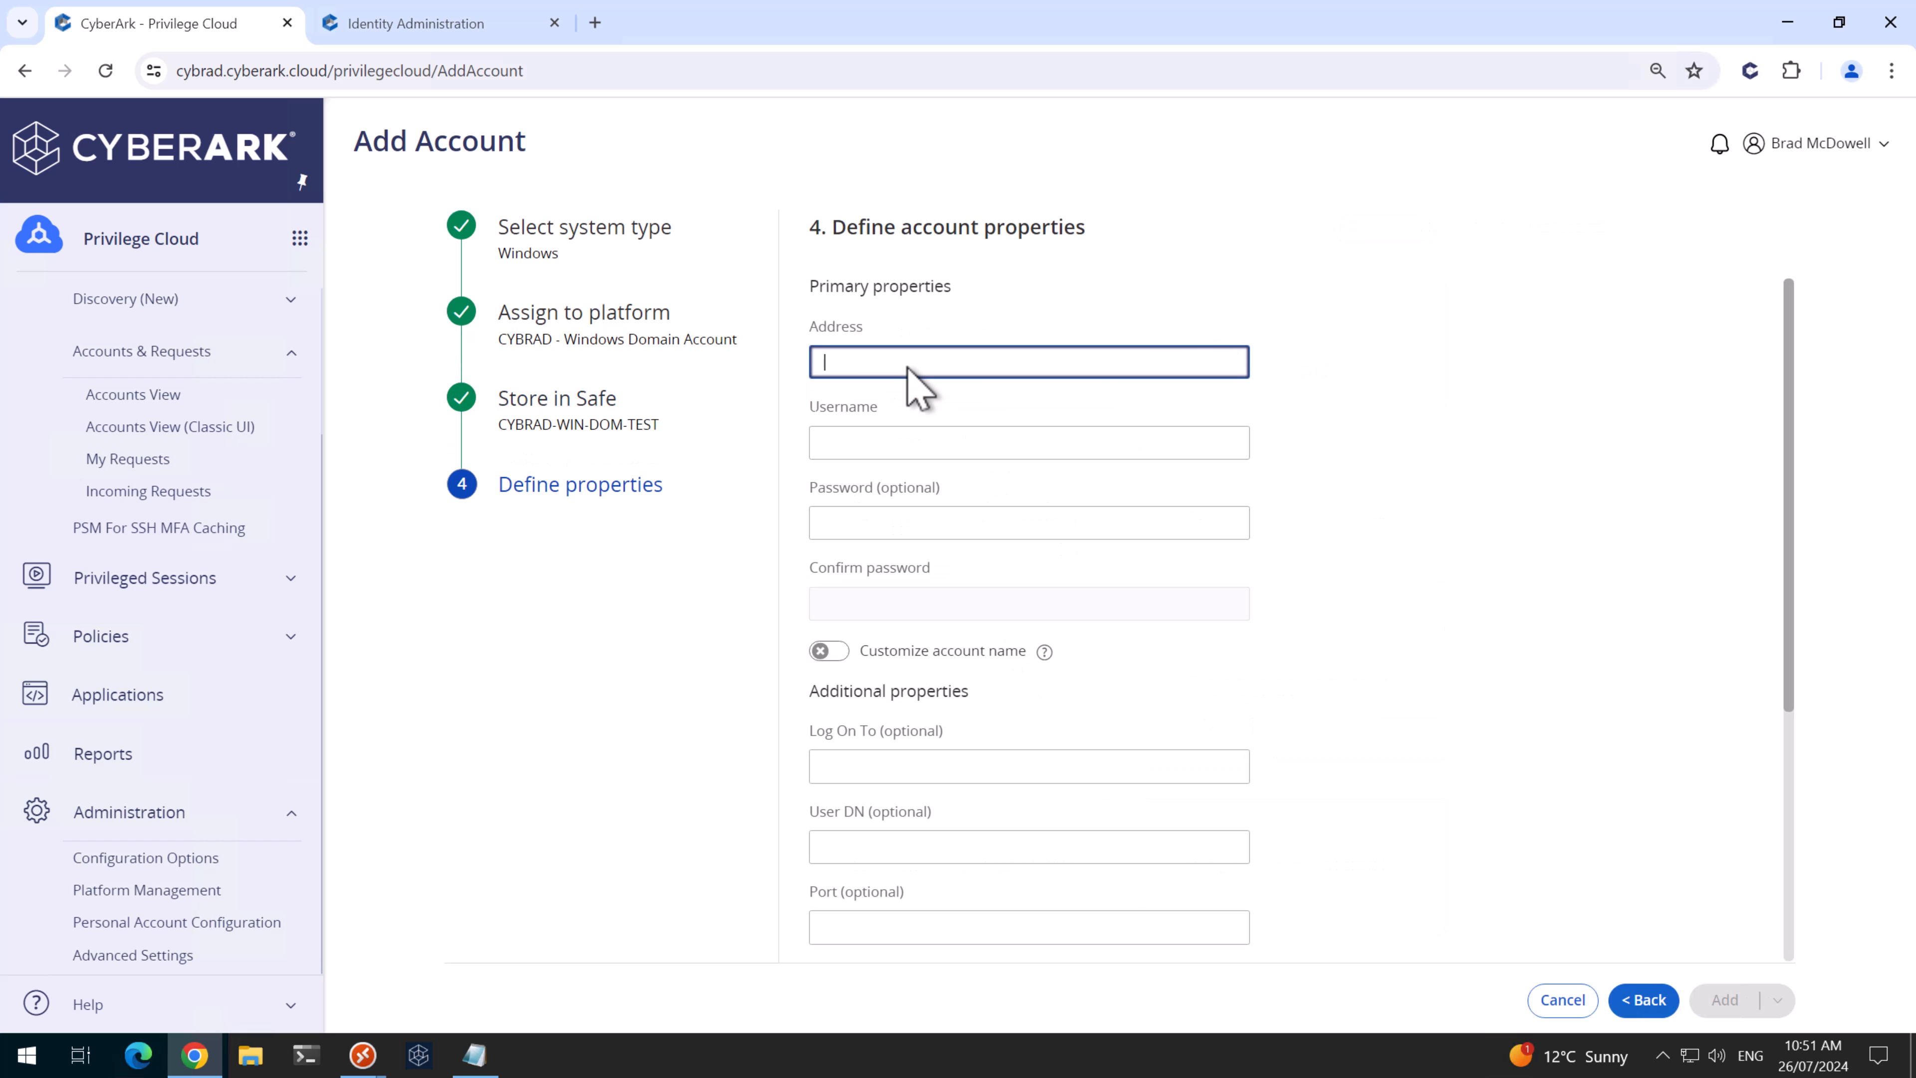
left_click(914, 444)
type("test.da")
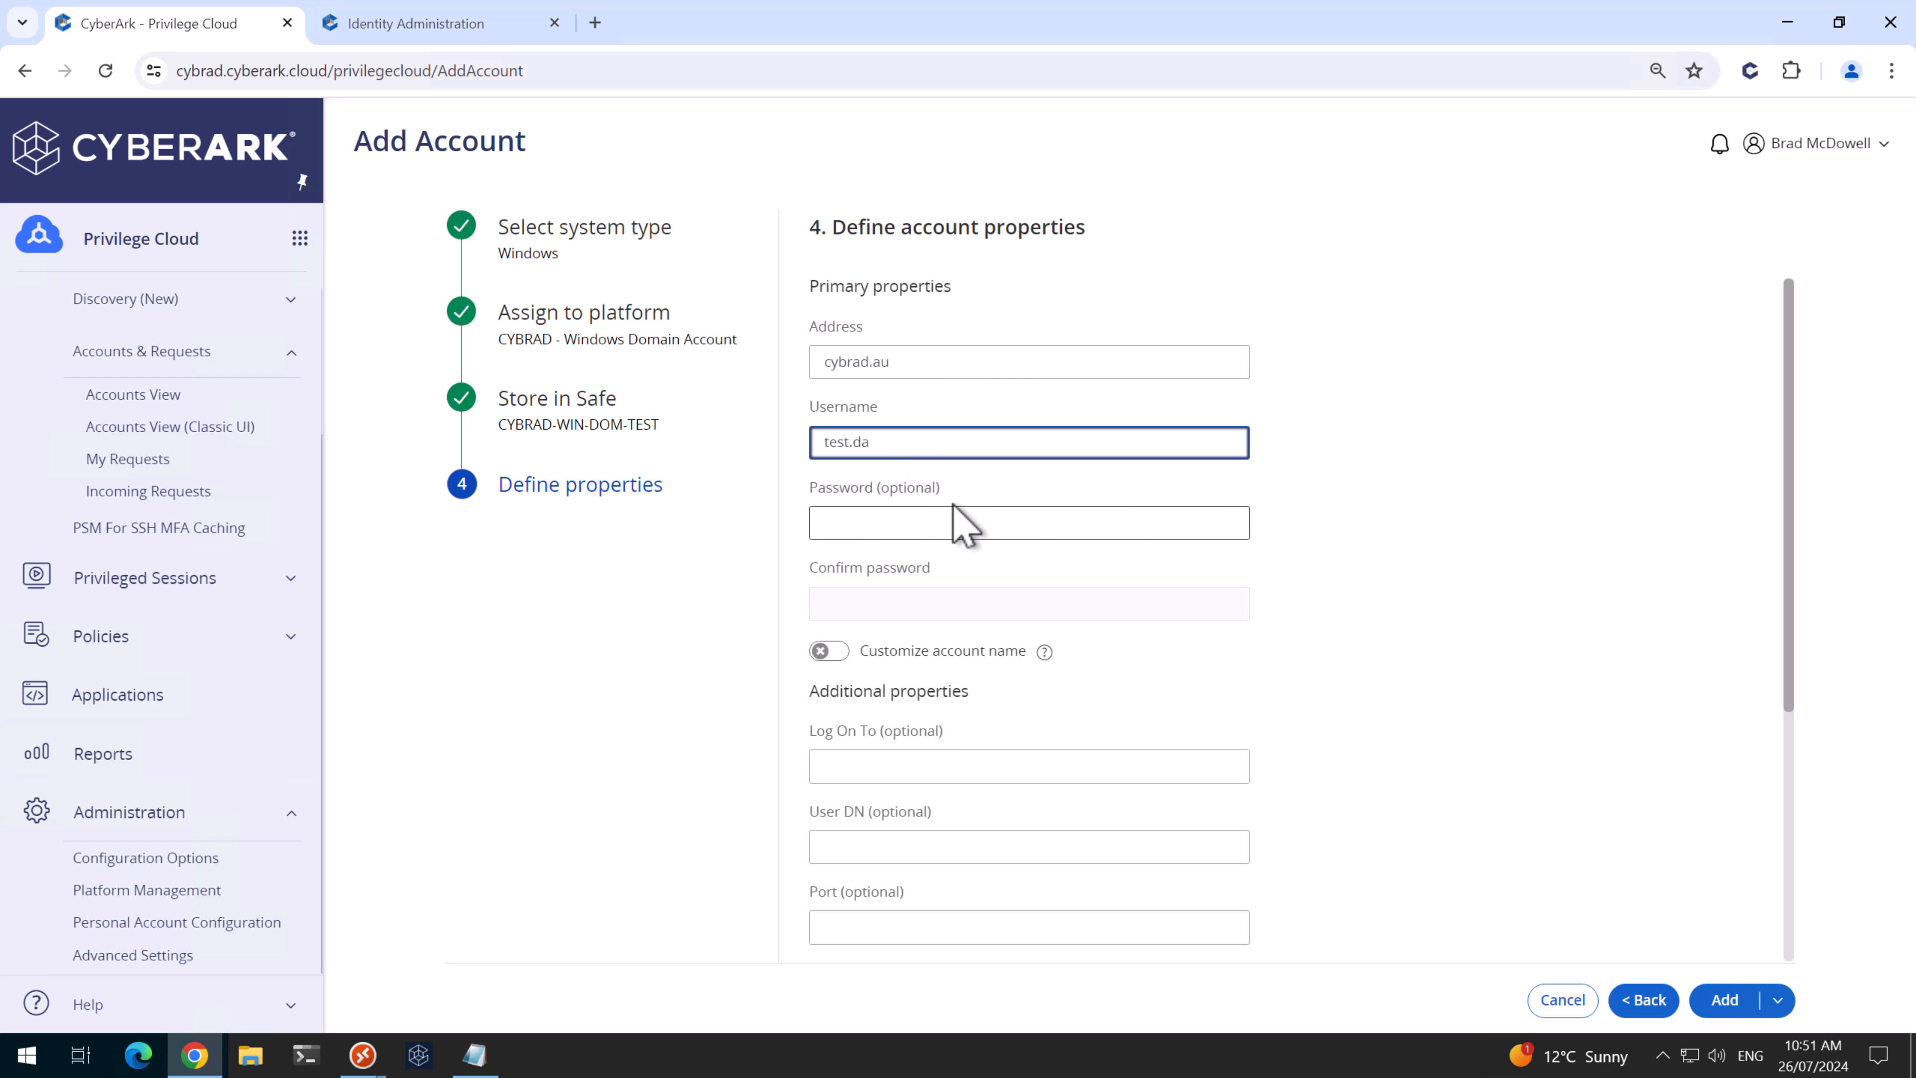
left_click(896, 768)
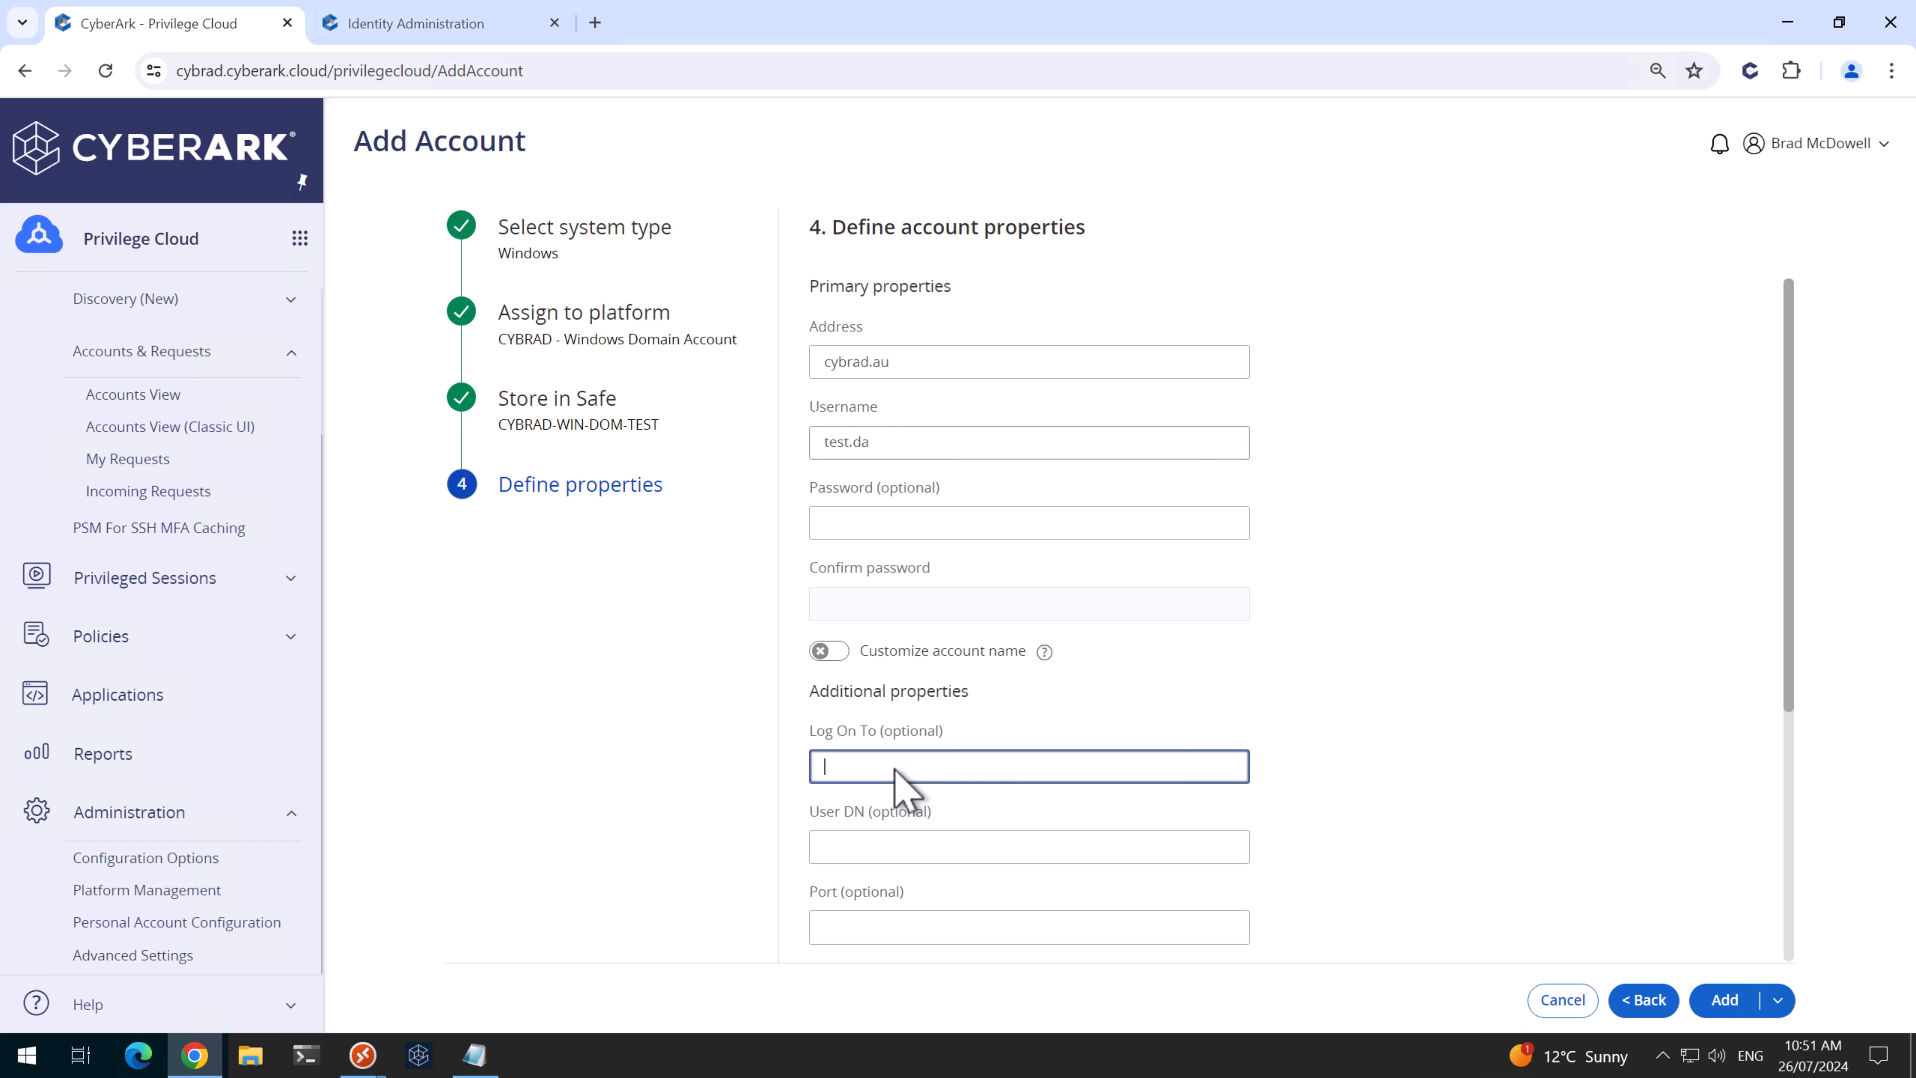
type("CYBRAD")
left_click(1726, 999)
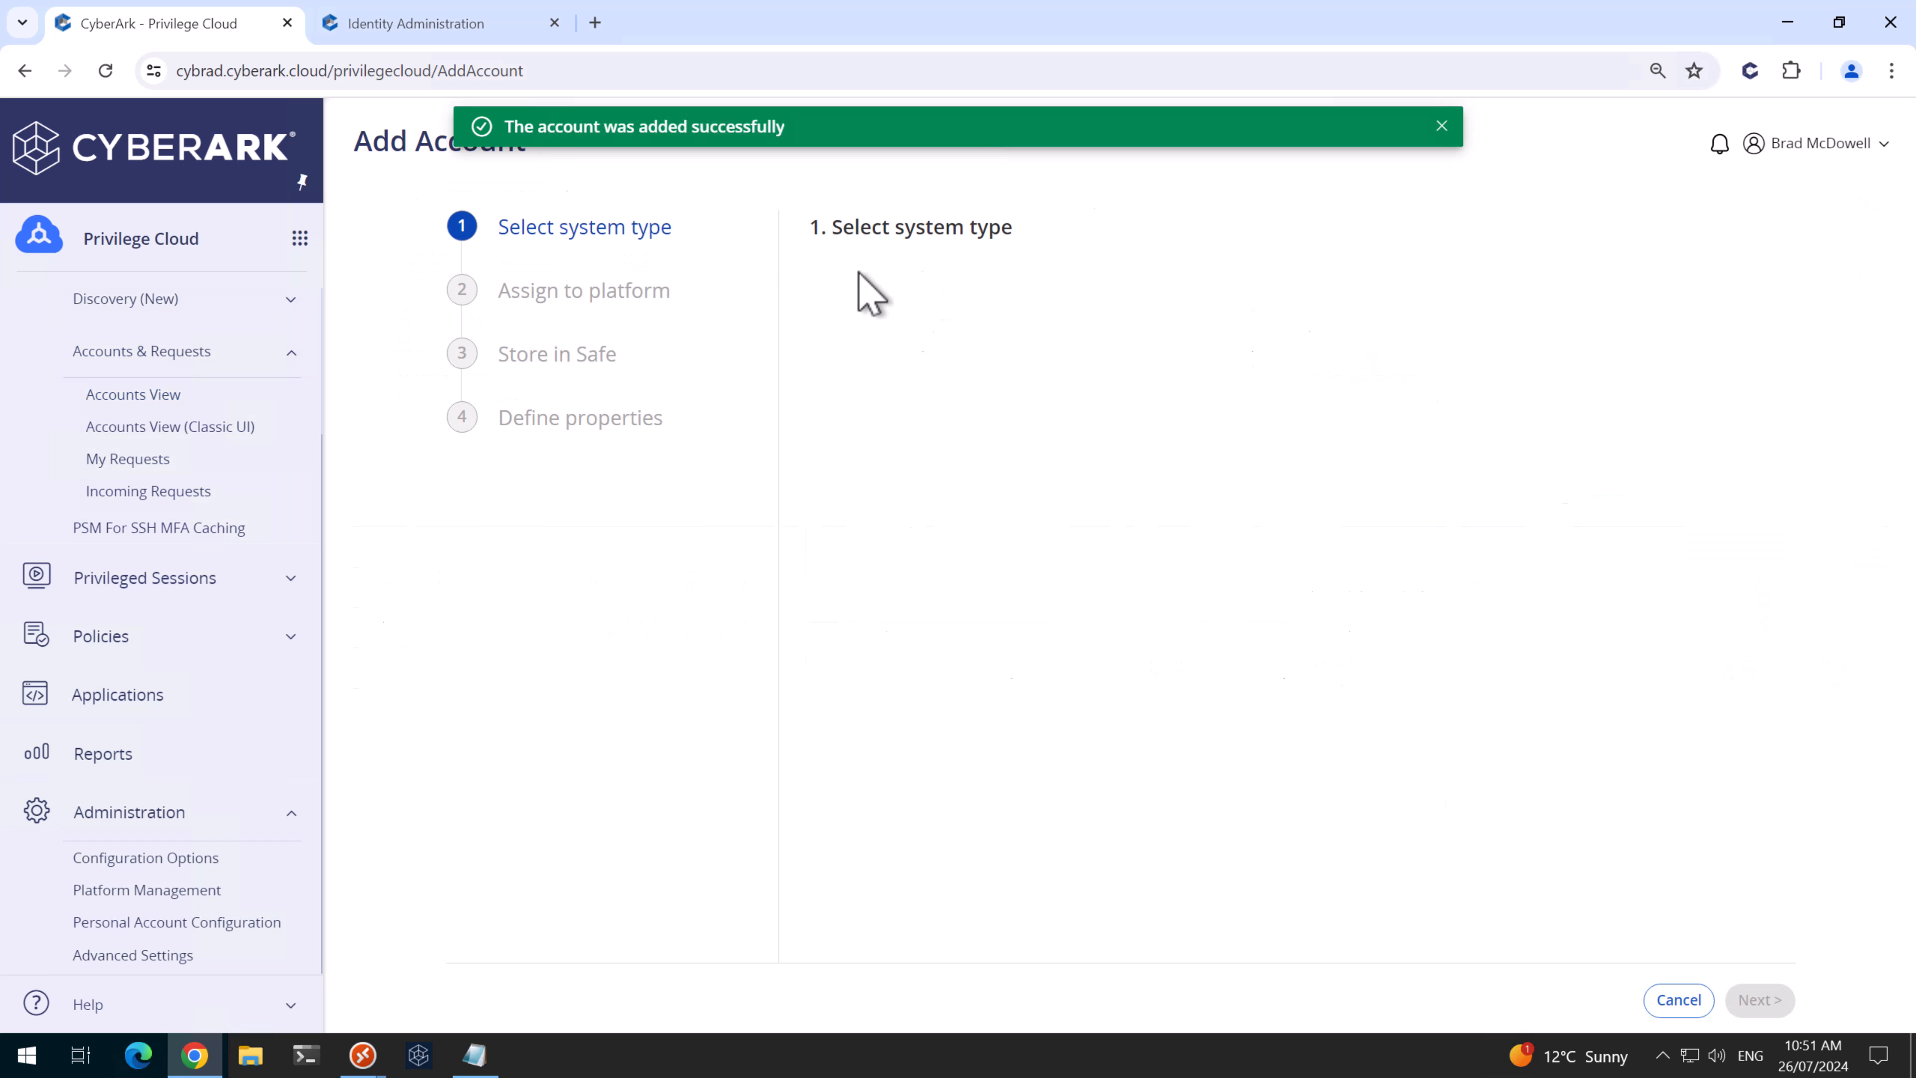
- Add domain account test.ea at cybrad.au in the CYBRAD-WIN-DOM-RECON safe
left_click(856, 290)
left_click(946, 392)
left_click(958, 750)
left_click(975, 366)
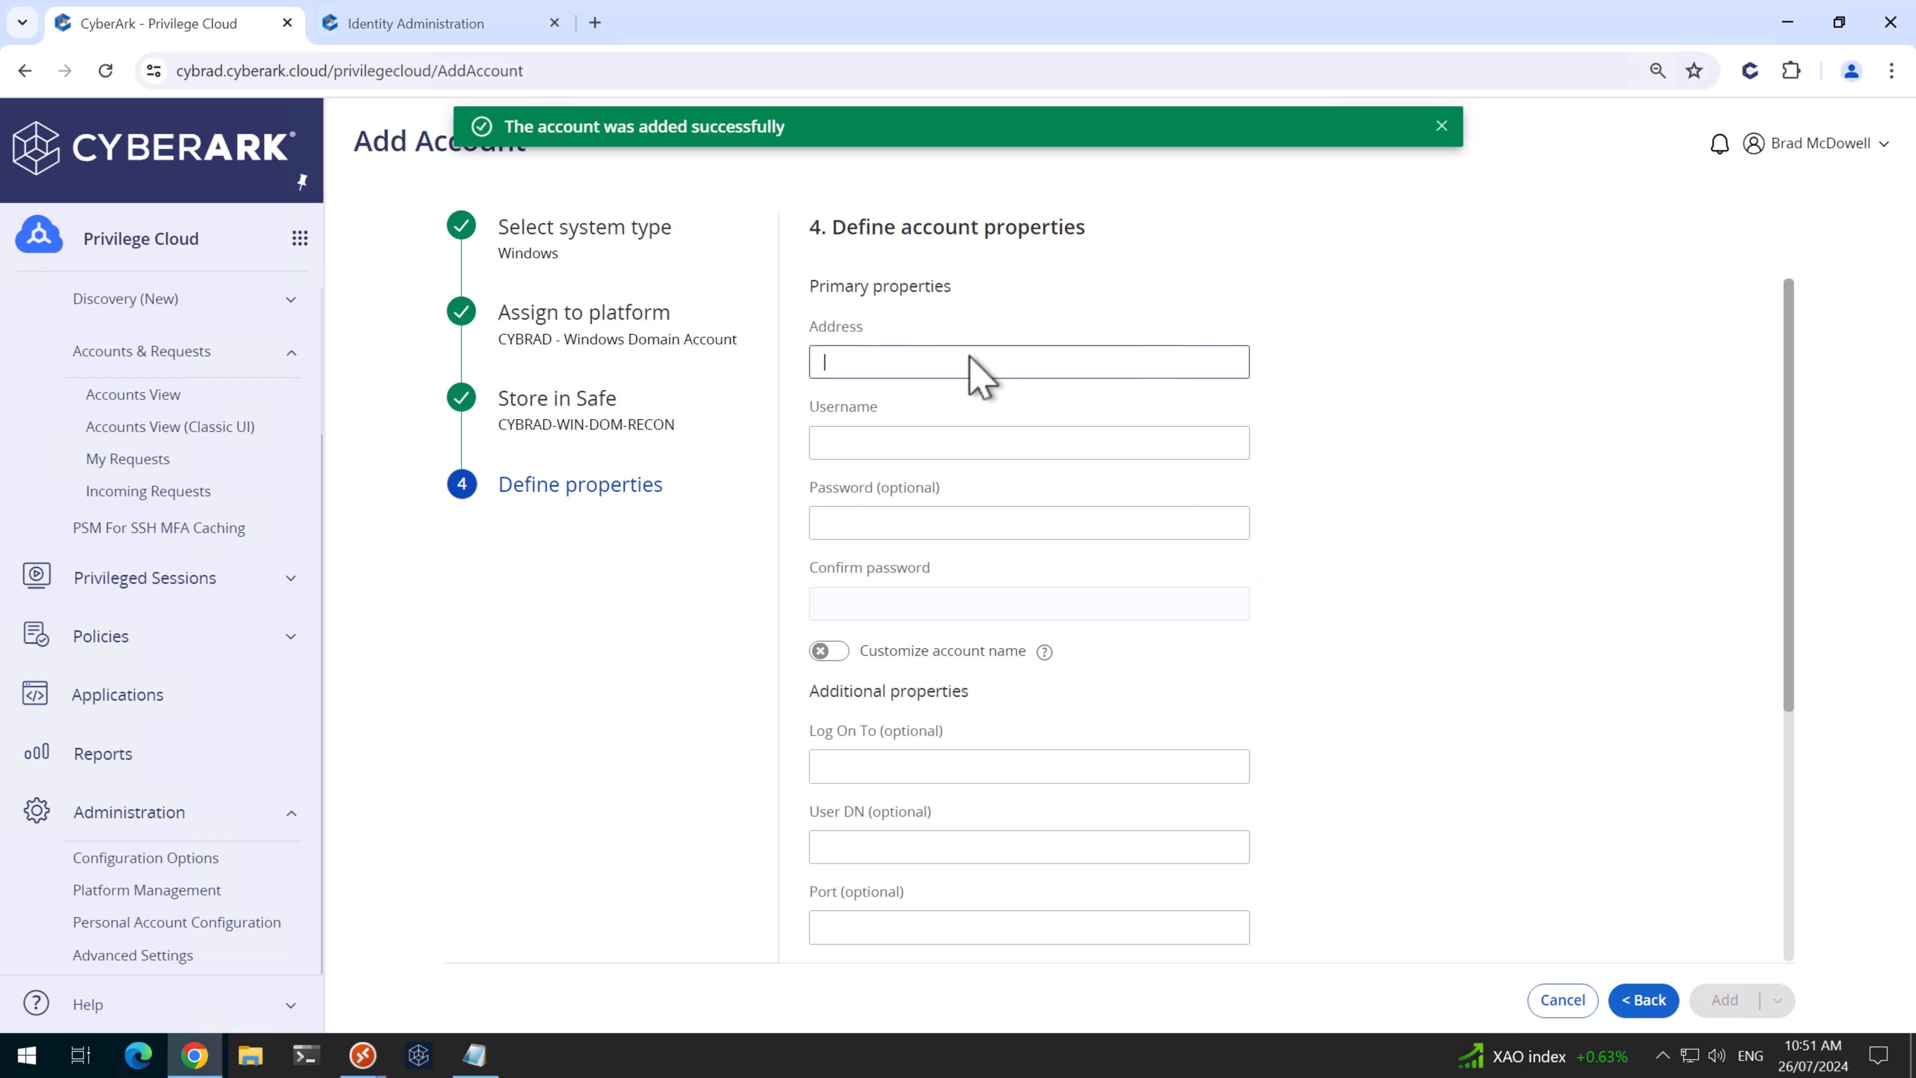
type("cybrad.au")
key("Tab")
type("test.ea")
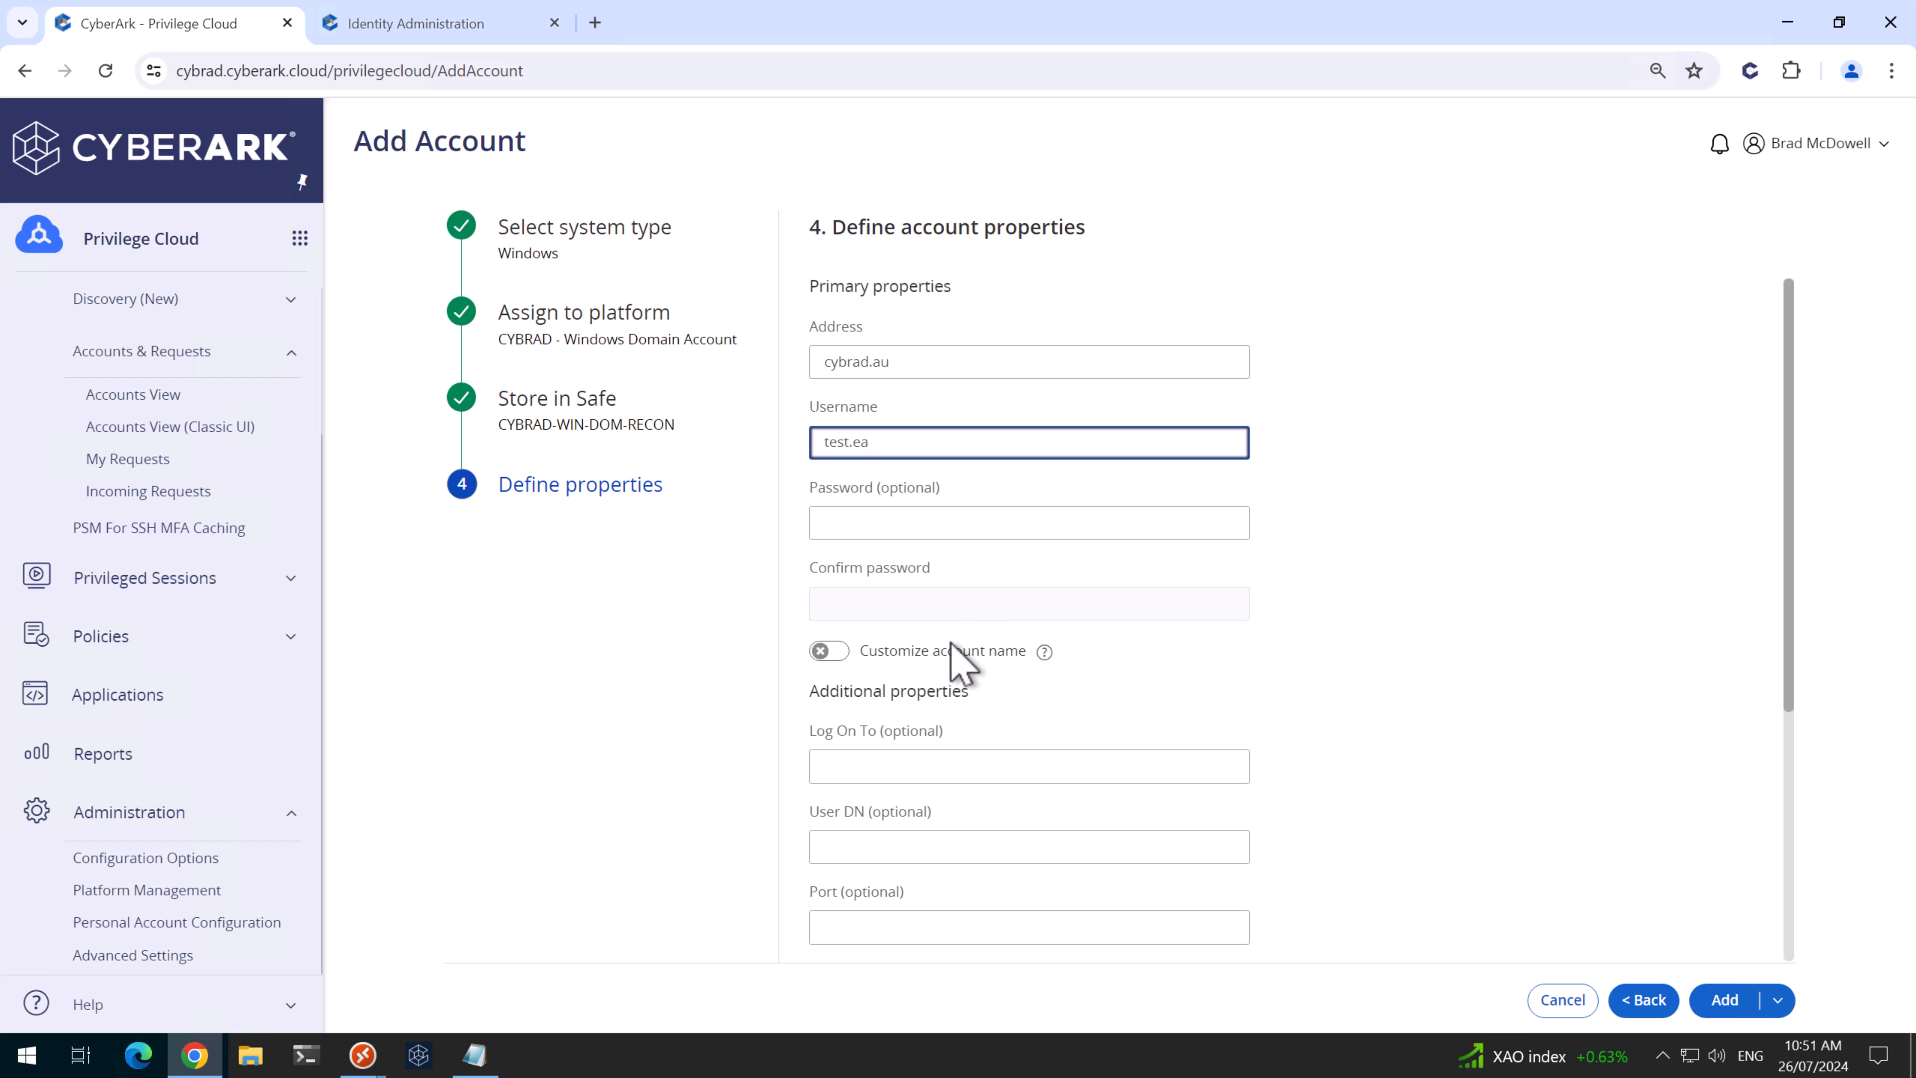
left_click(928, 763)
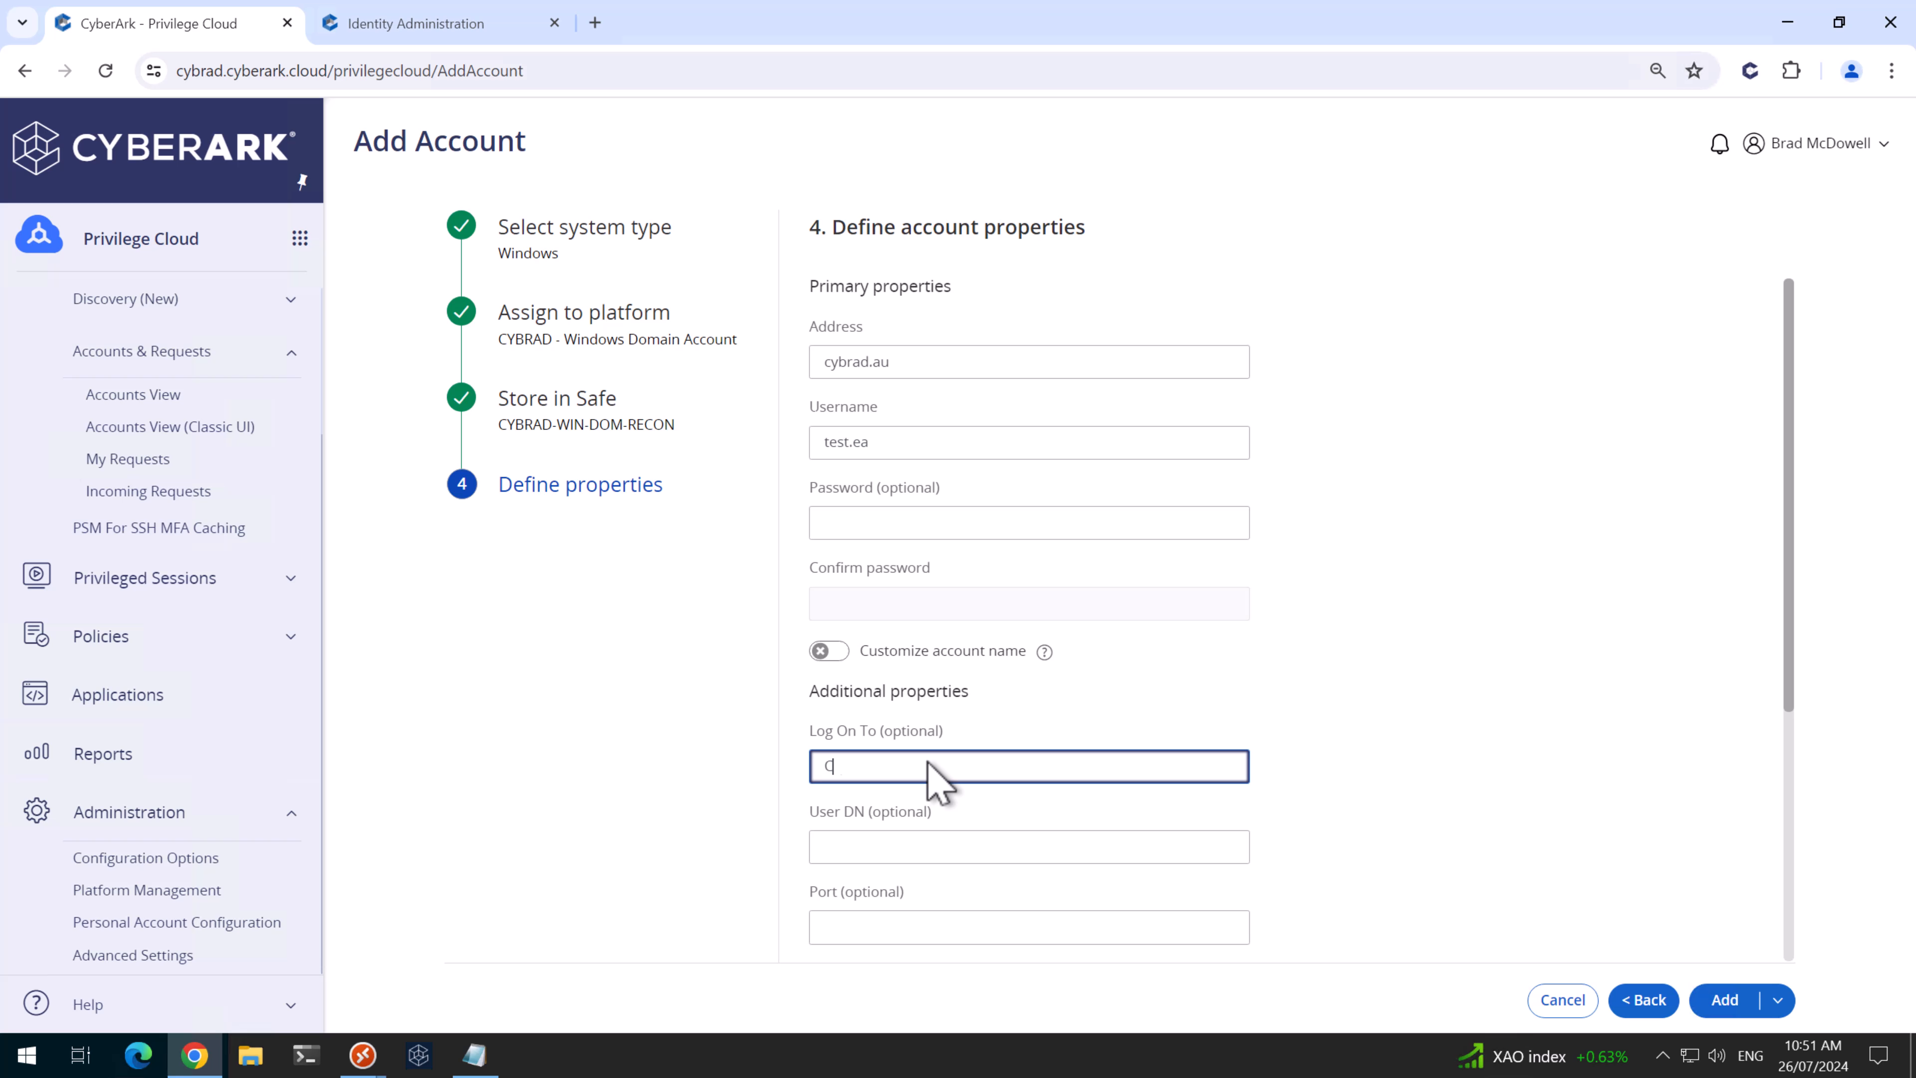
left_click(1725, 1003)
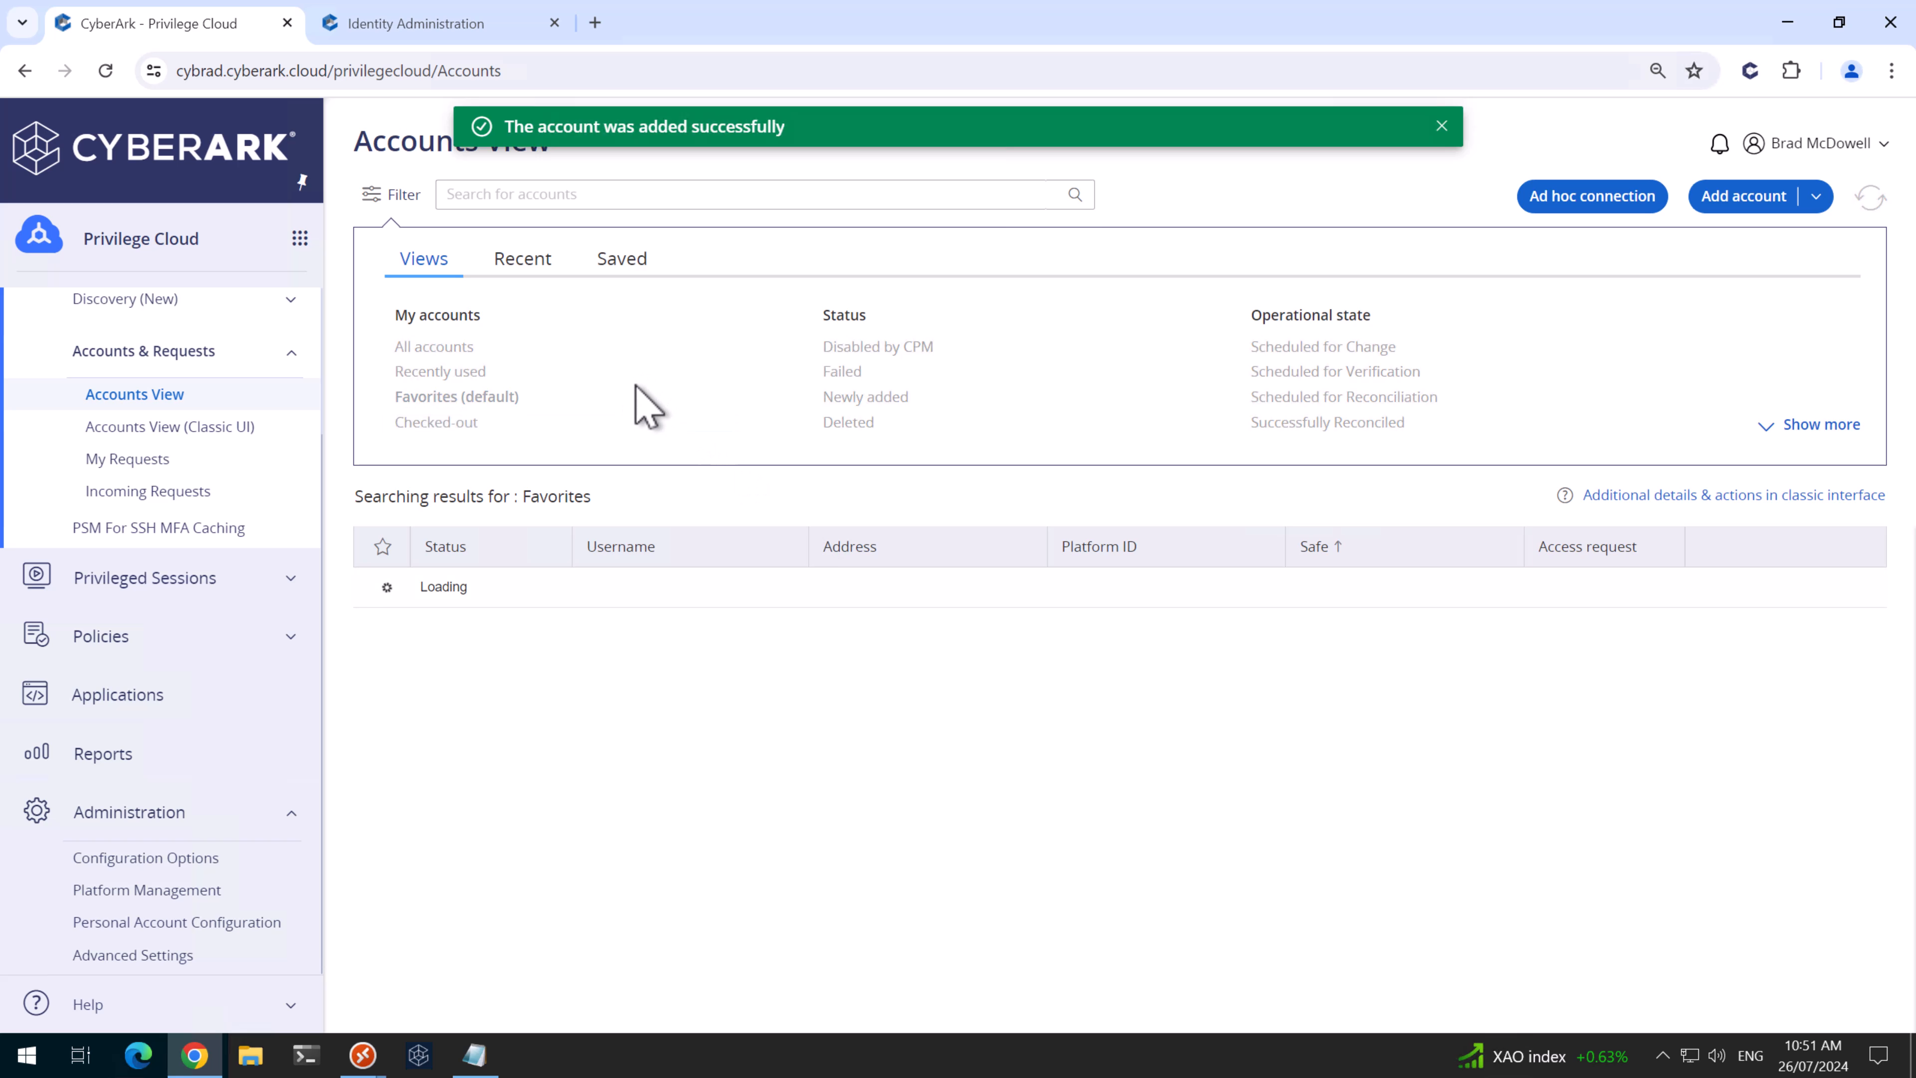
- Search for 'tes' and mark test.ea, test.da and test.sa as favourites
left_click(631, 198)
type("test.")
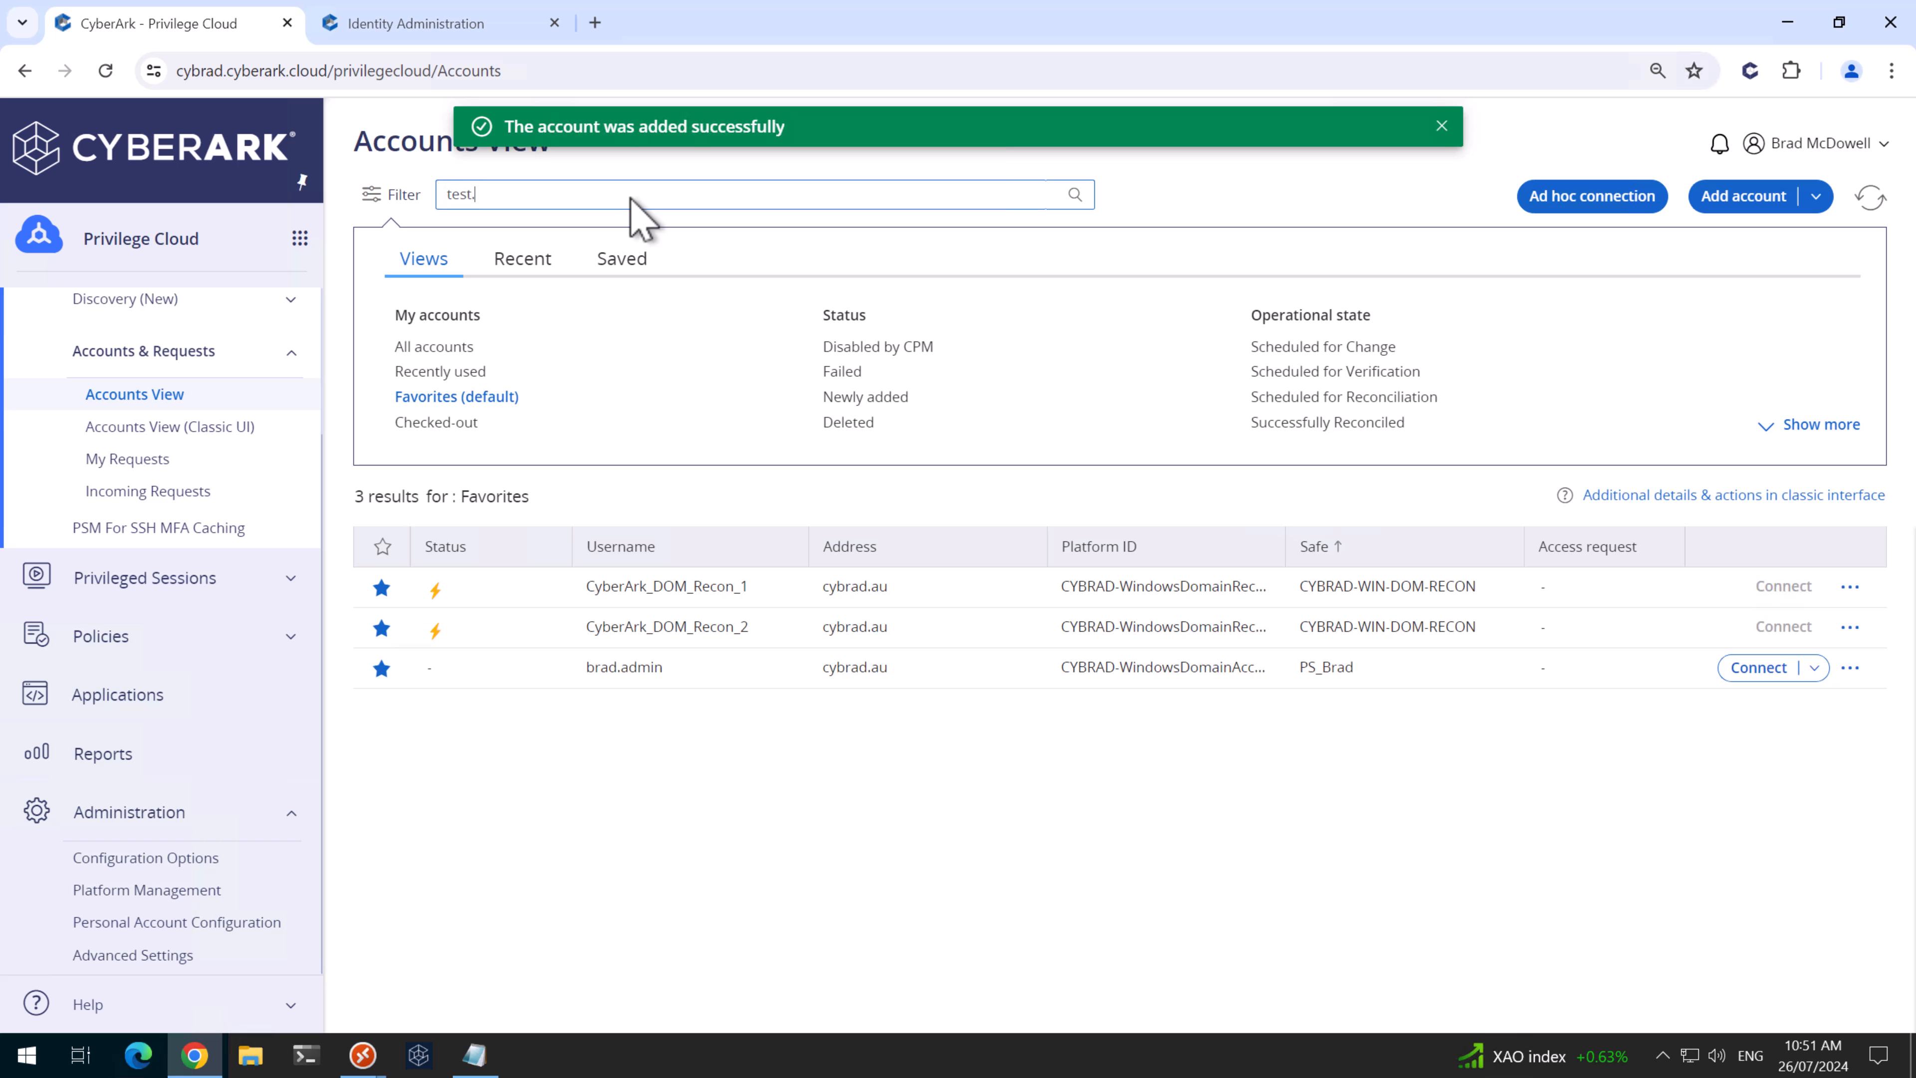
key("Return")
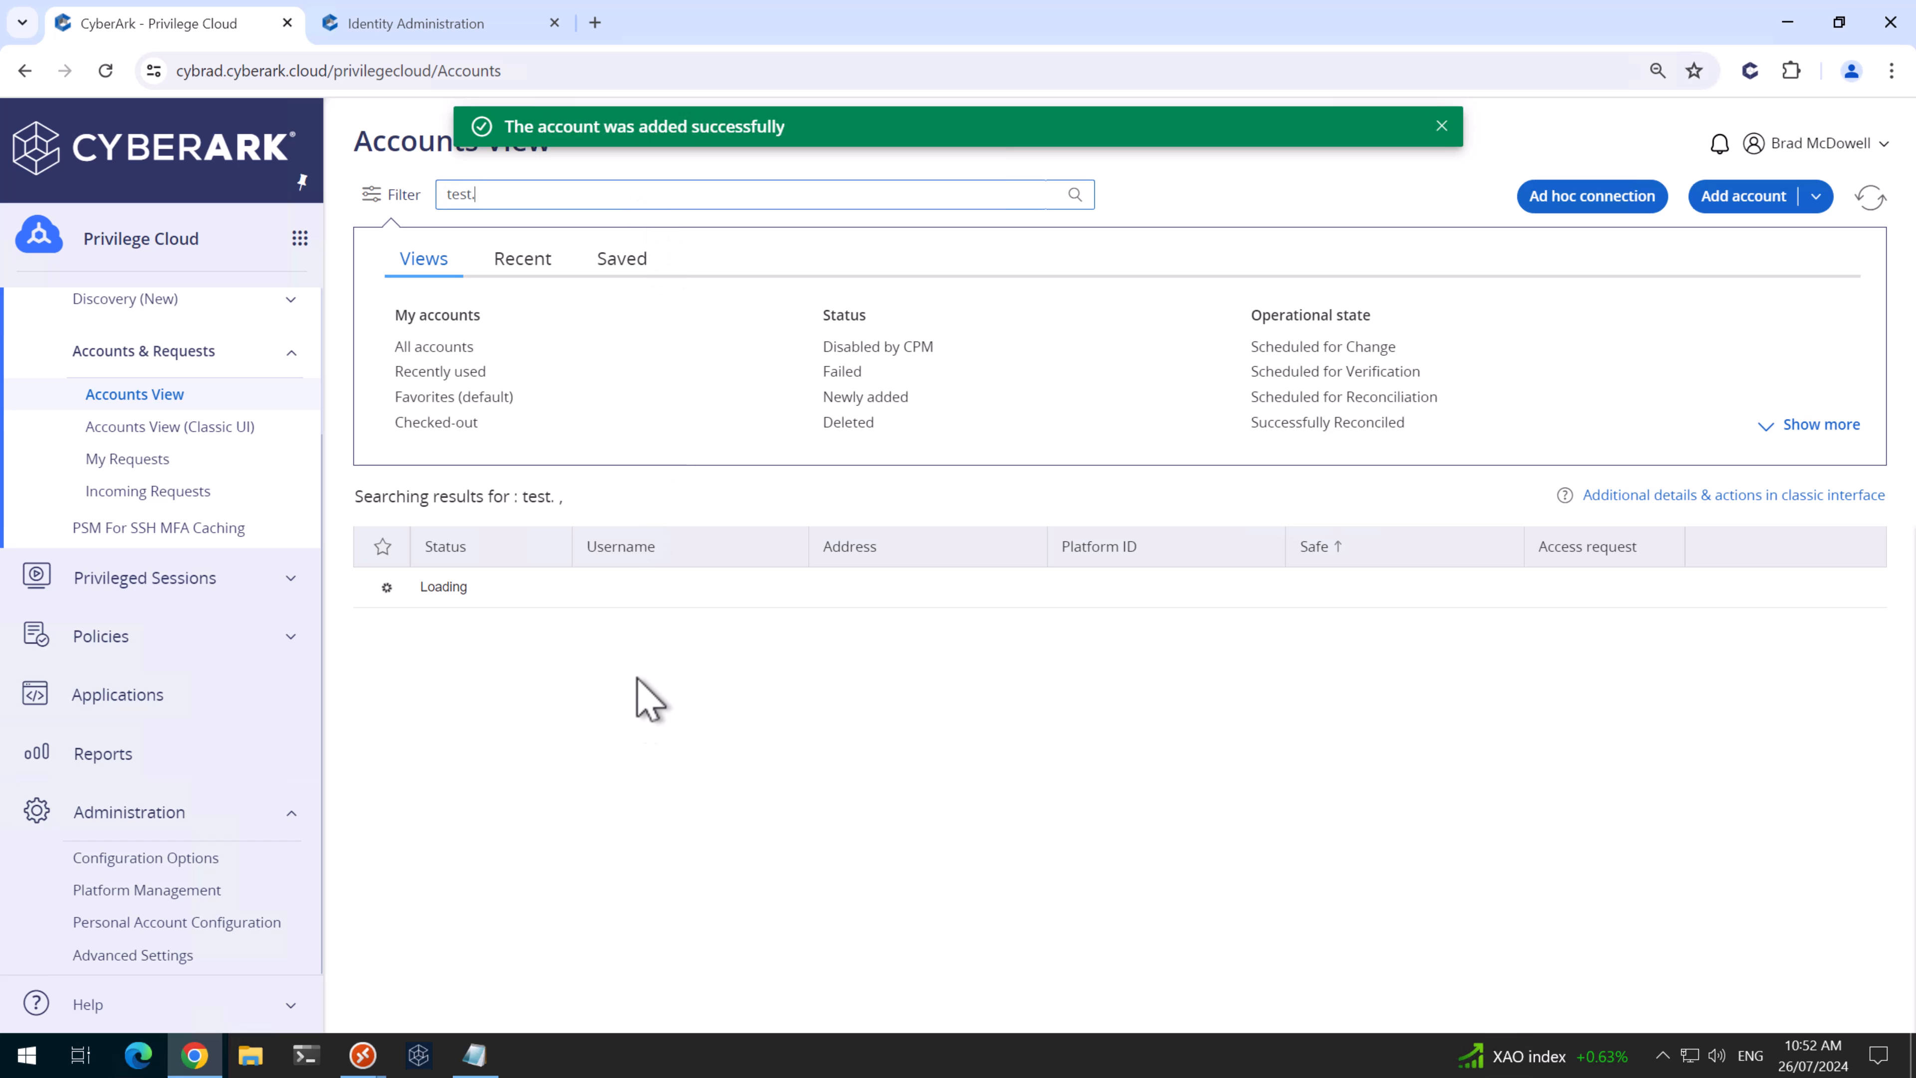
left_click(382, 593)
left_click(384, 635)
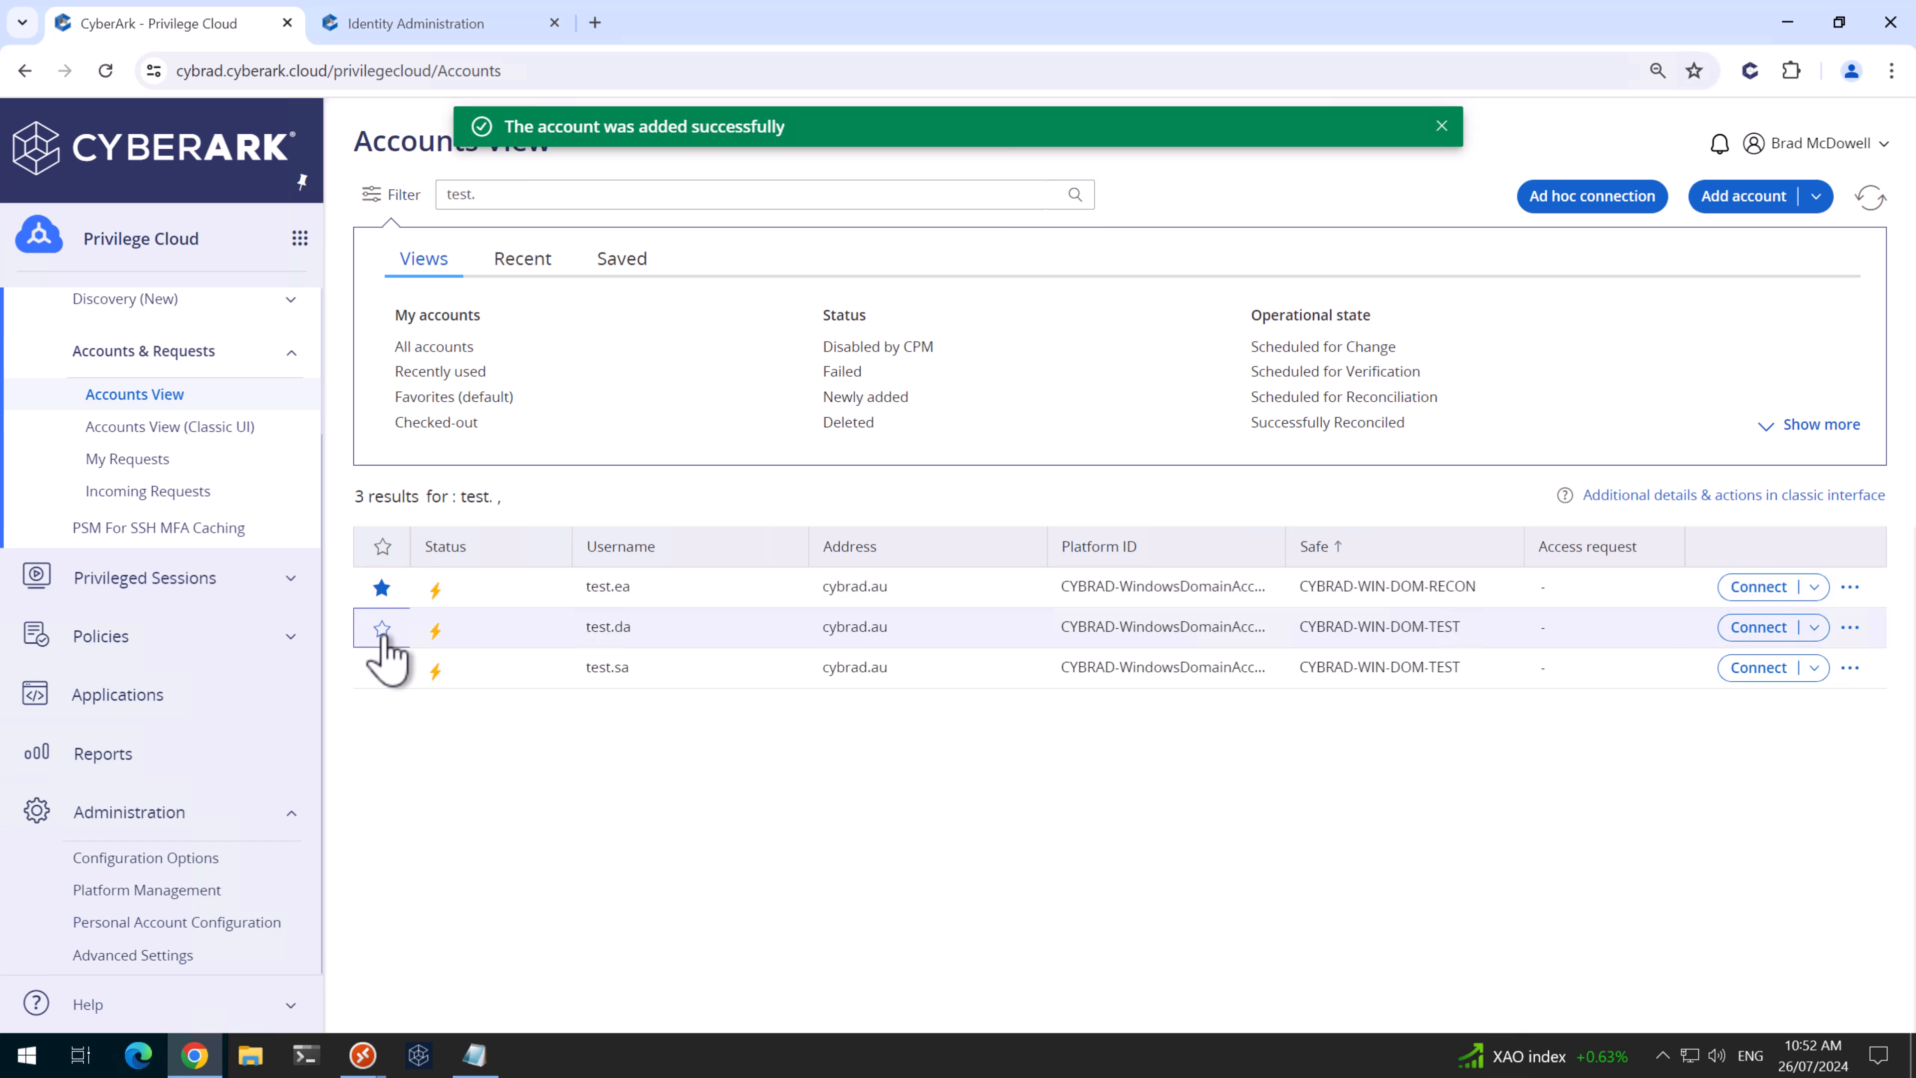
left_click(381, 669)
- Reload the Favorites list and run Verify on the test.sa account
left_click(448, 399)
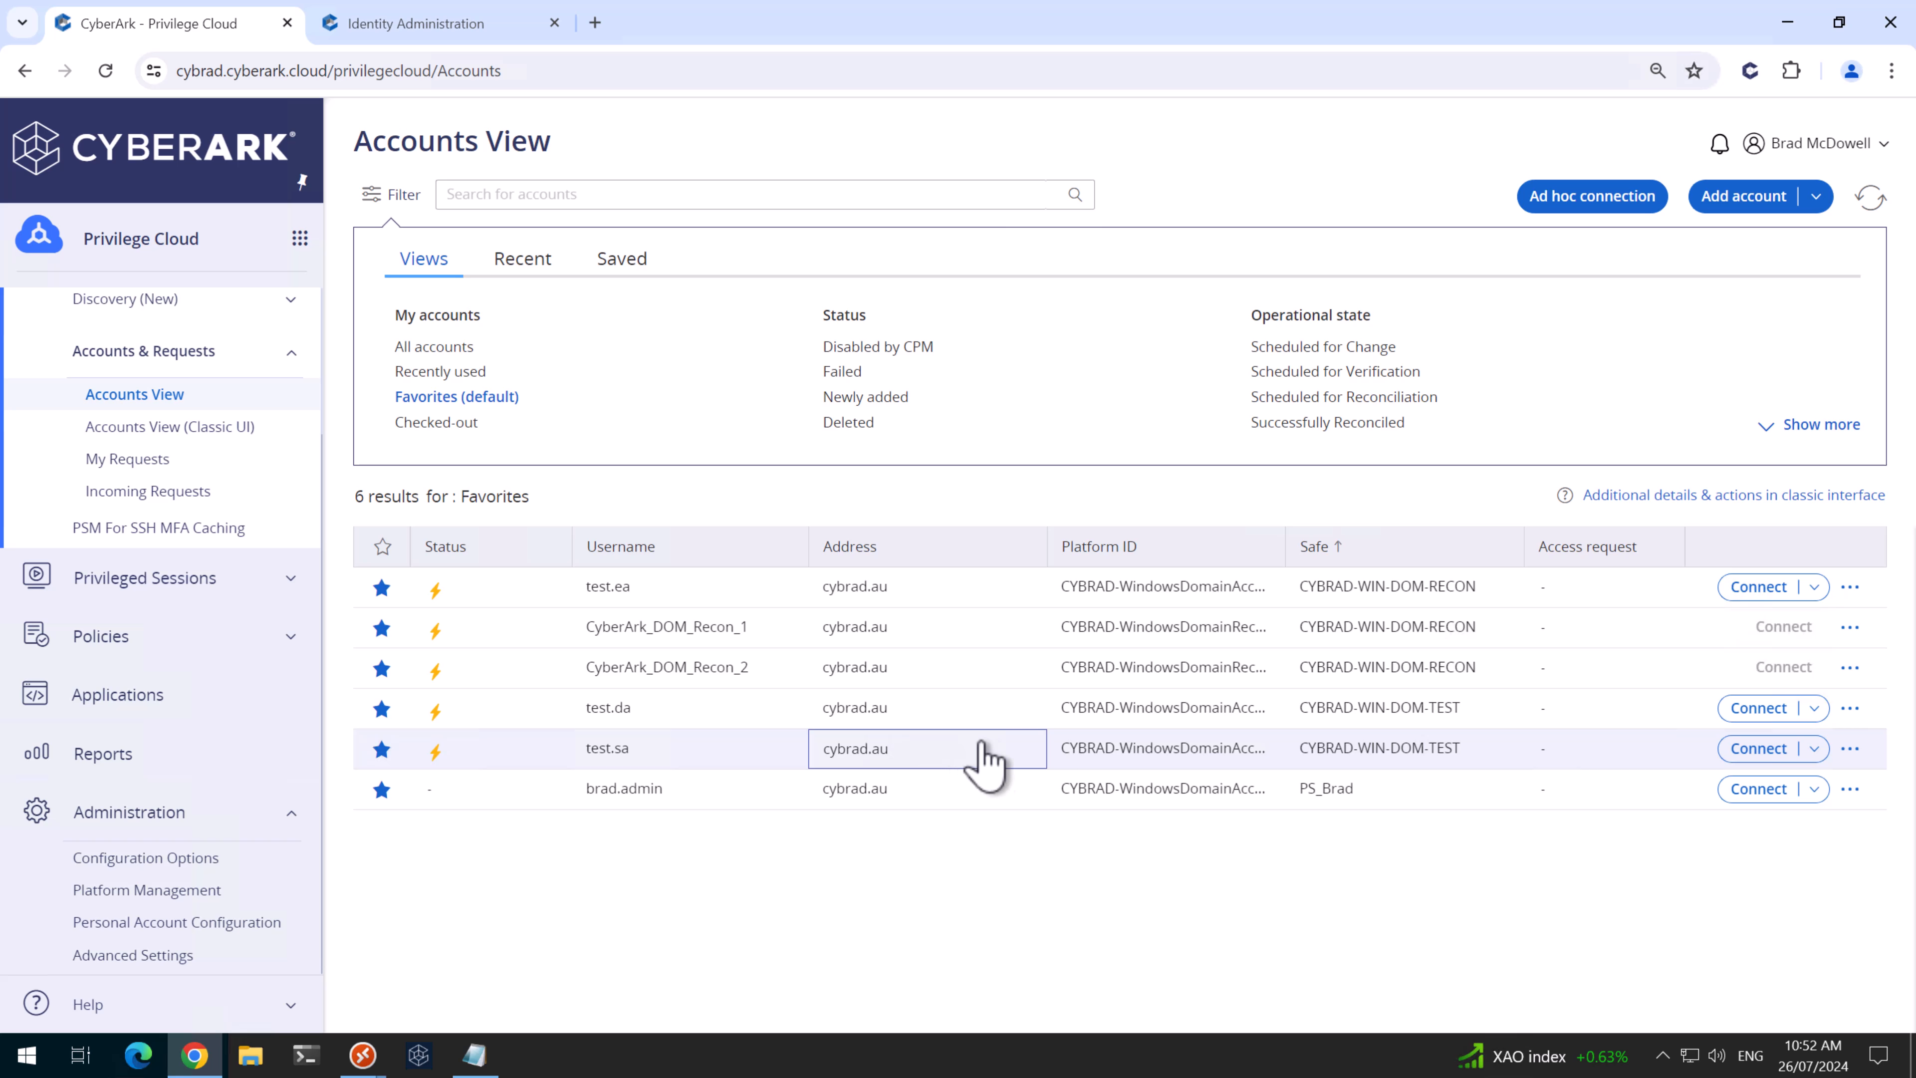
left_click(980, 762)
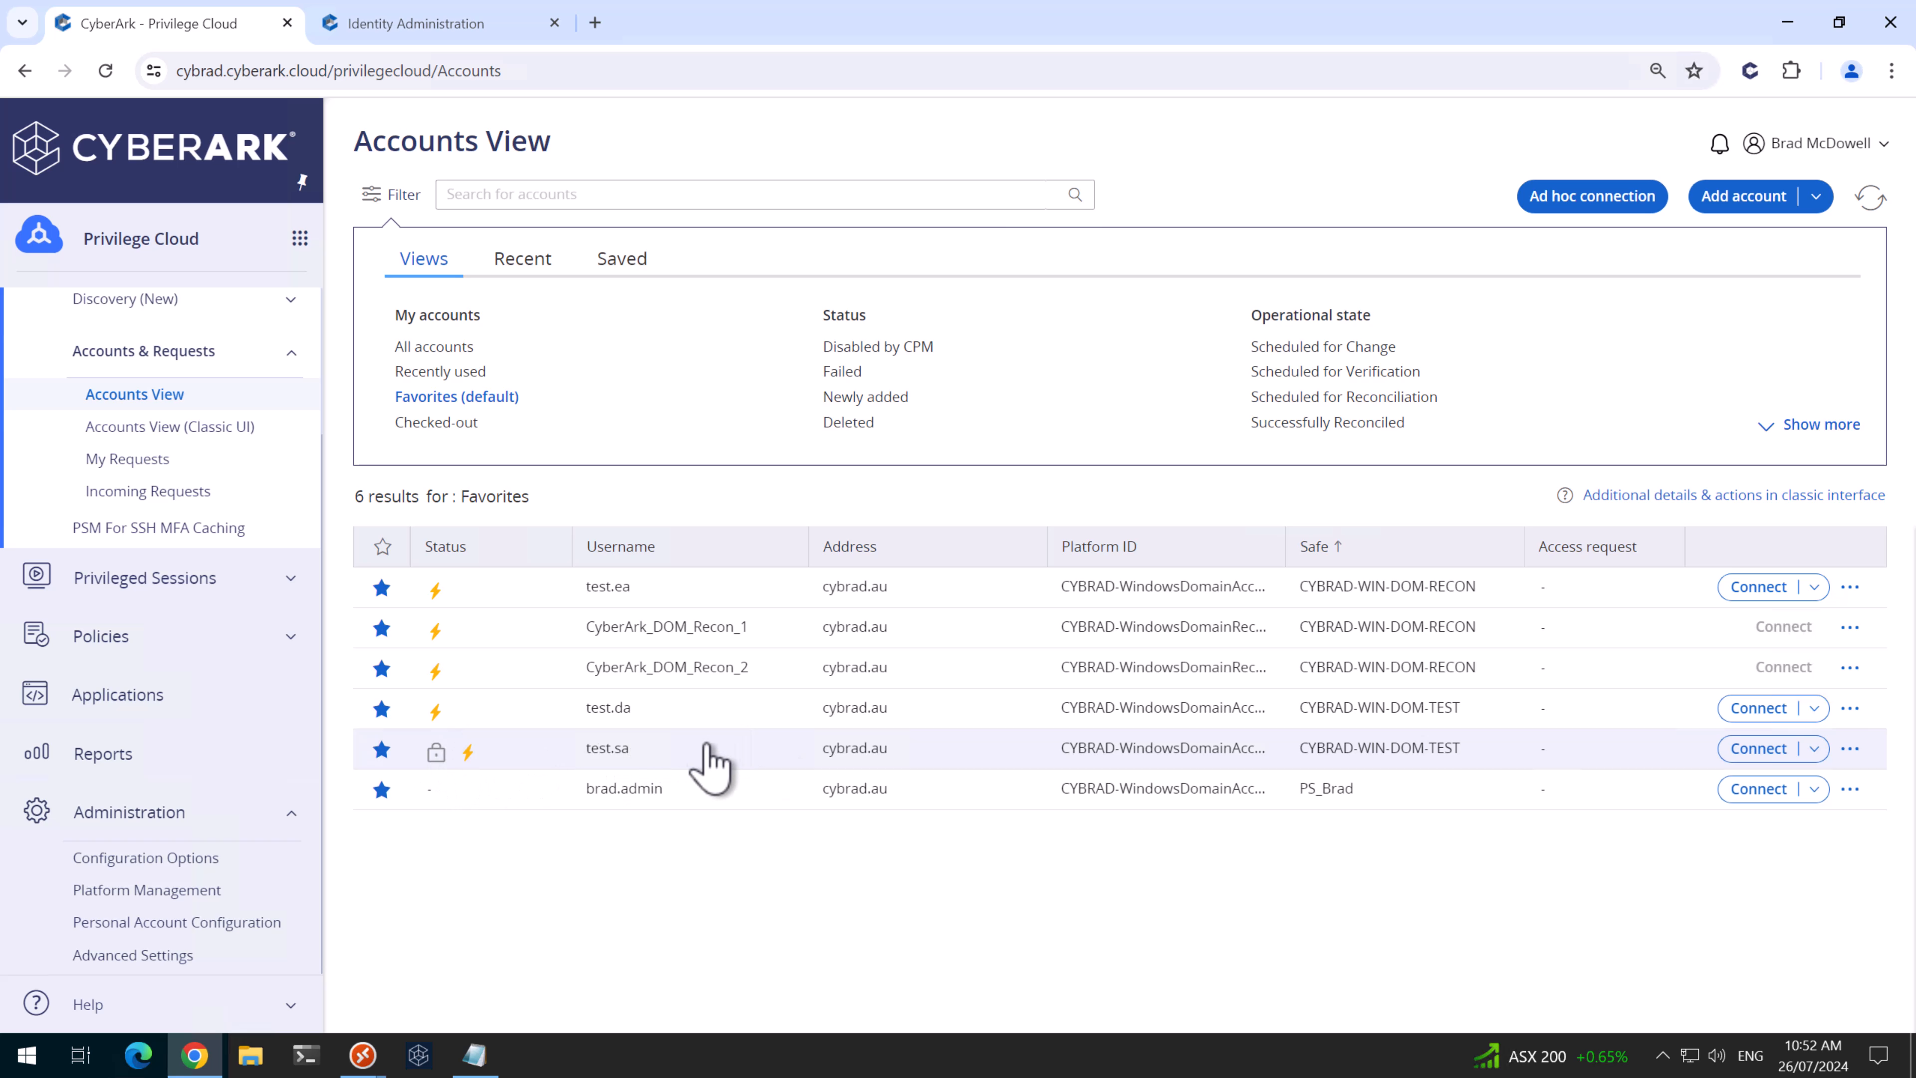
left_click(1867, 201)
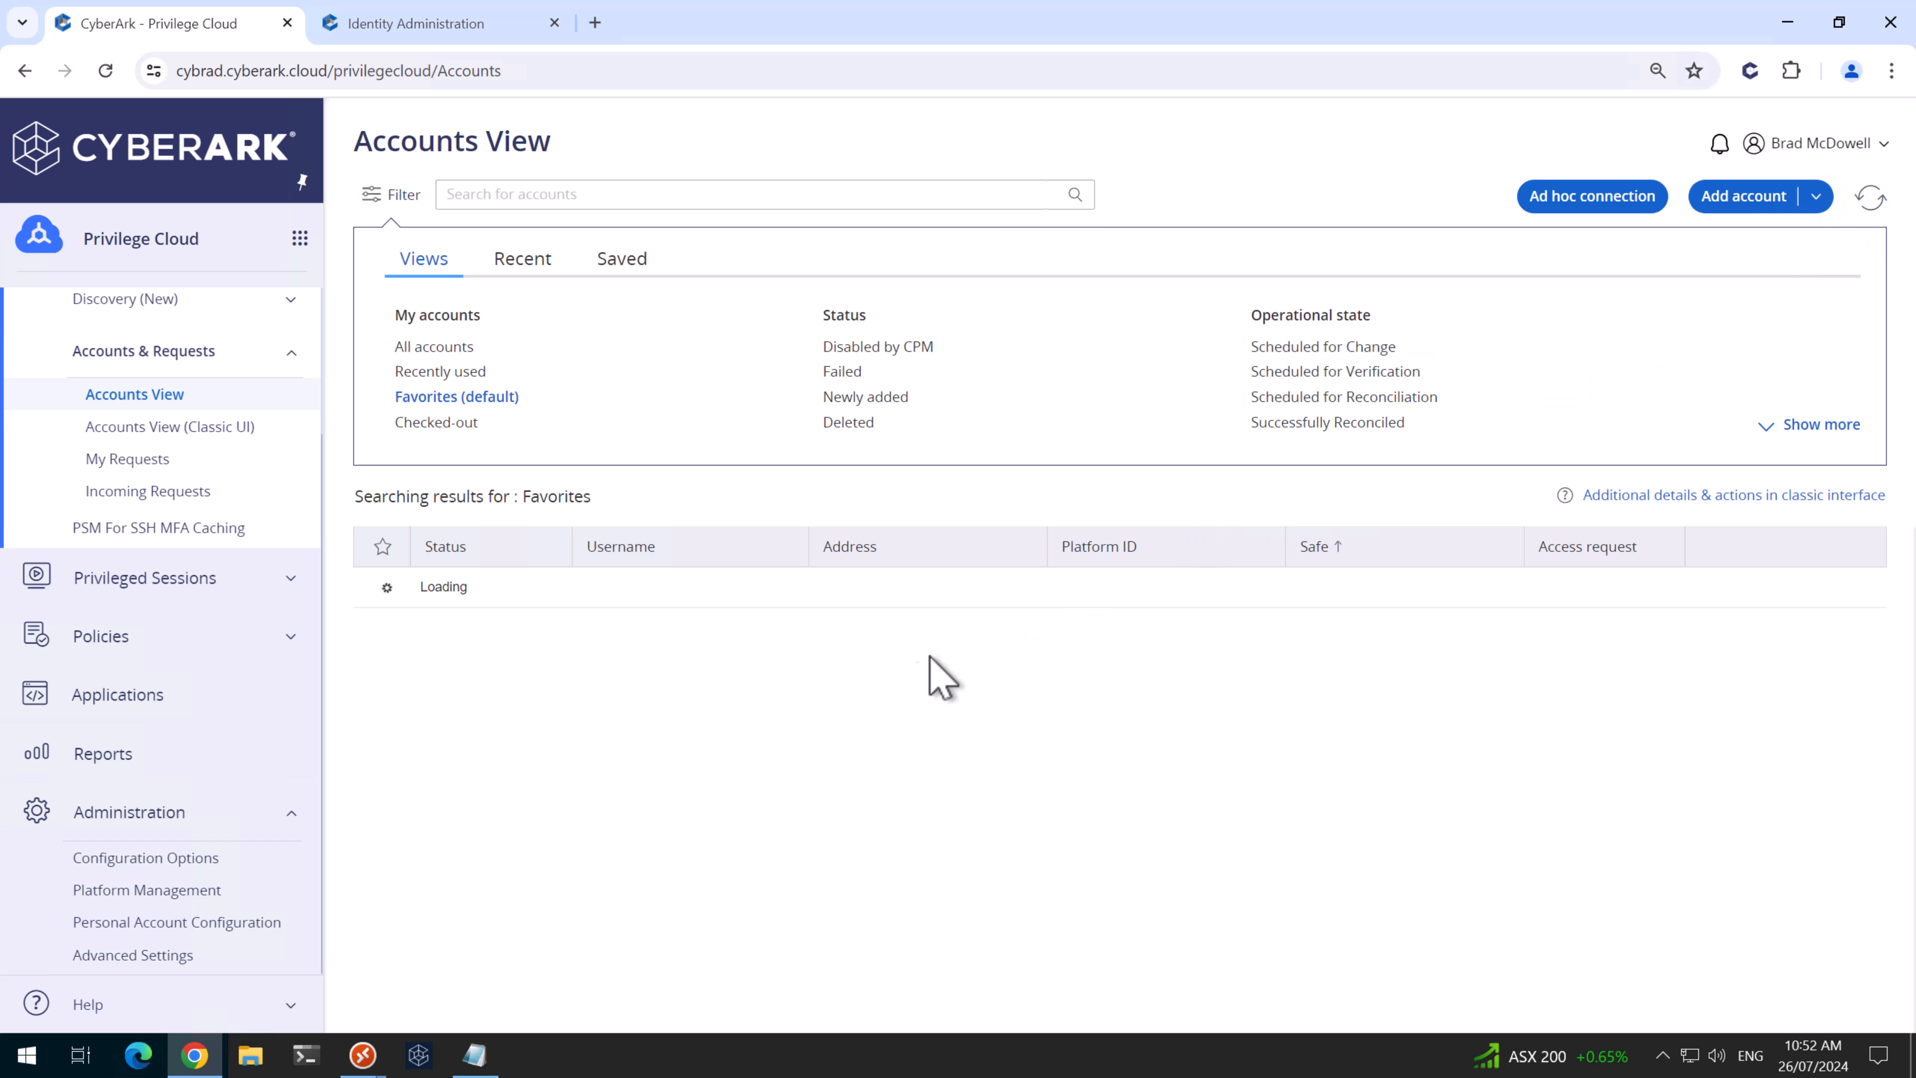
left_click(716, 755)
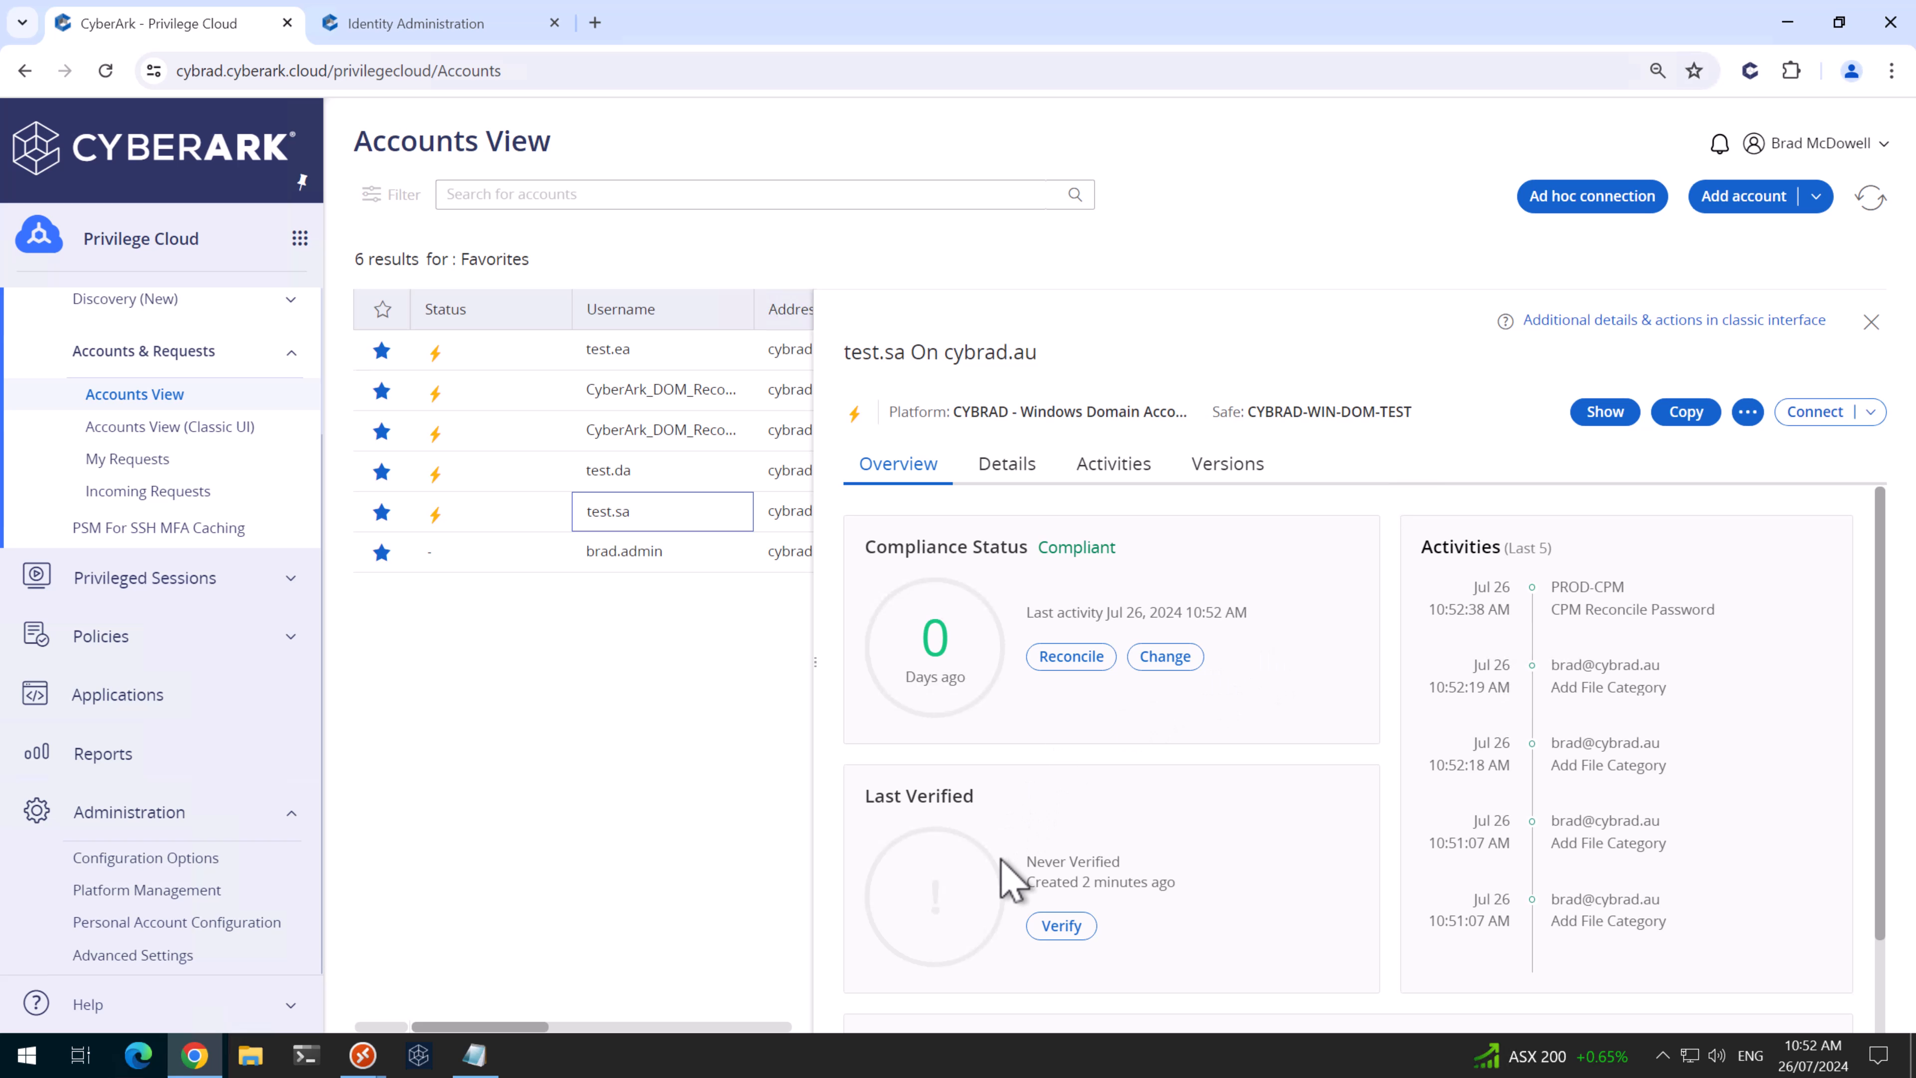
left_click(1035, 925)
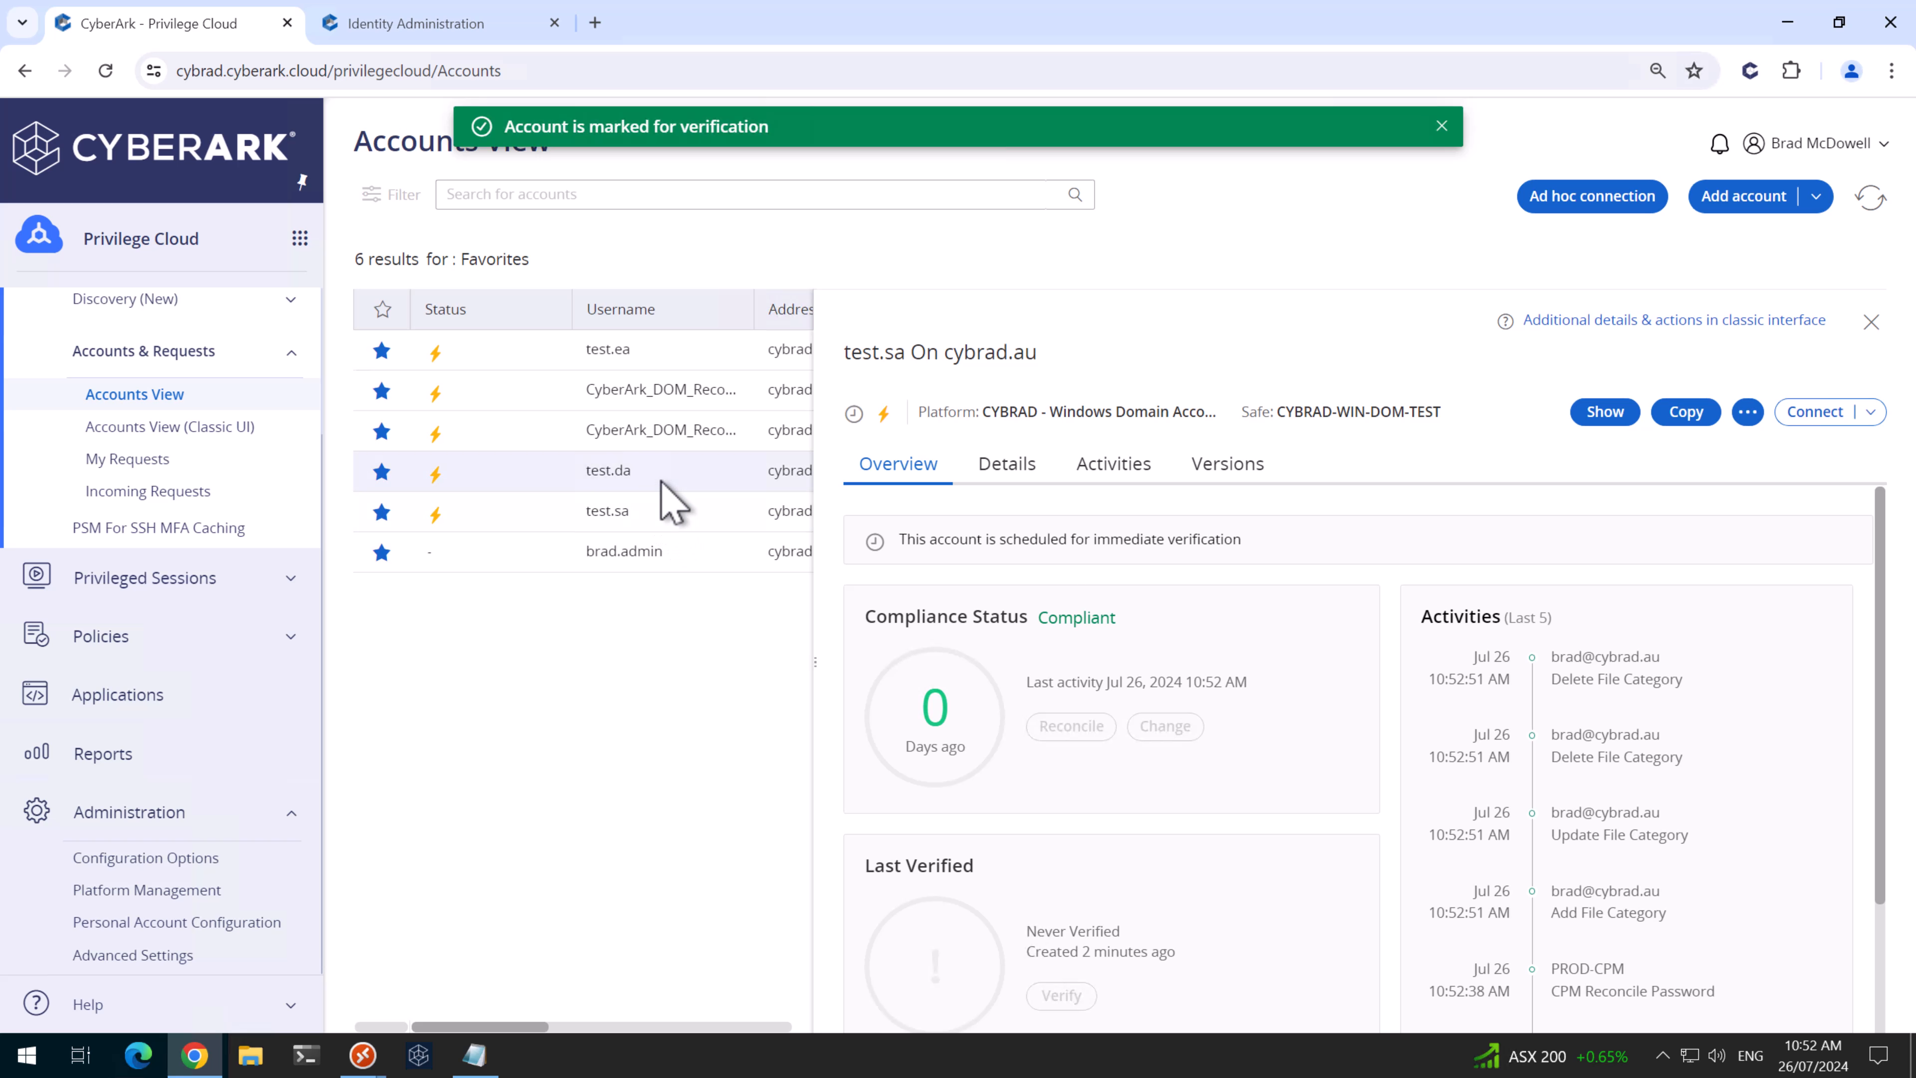
- Reconcile test.da, then open test.ea and refresh the account list
left_click(689, 476)
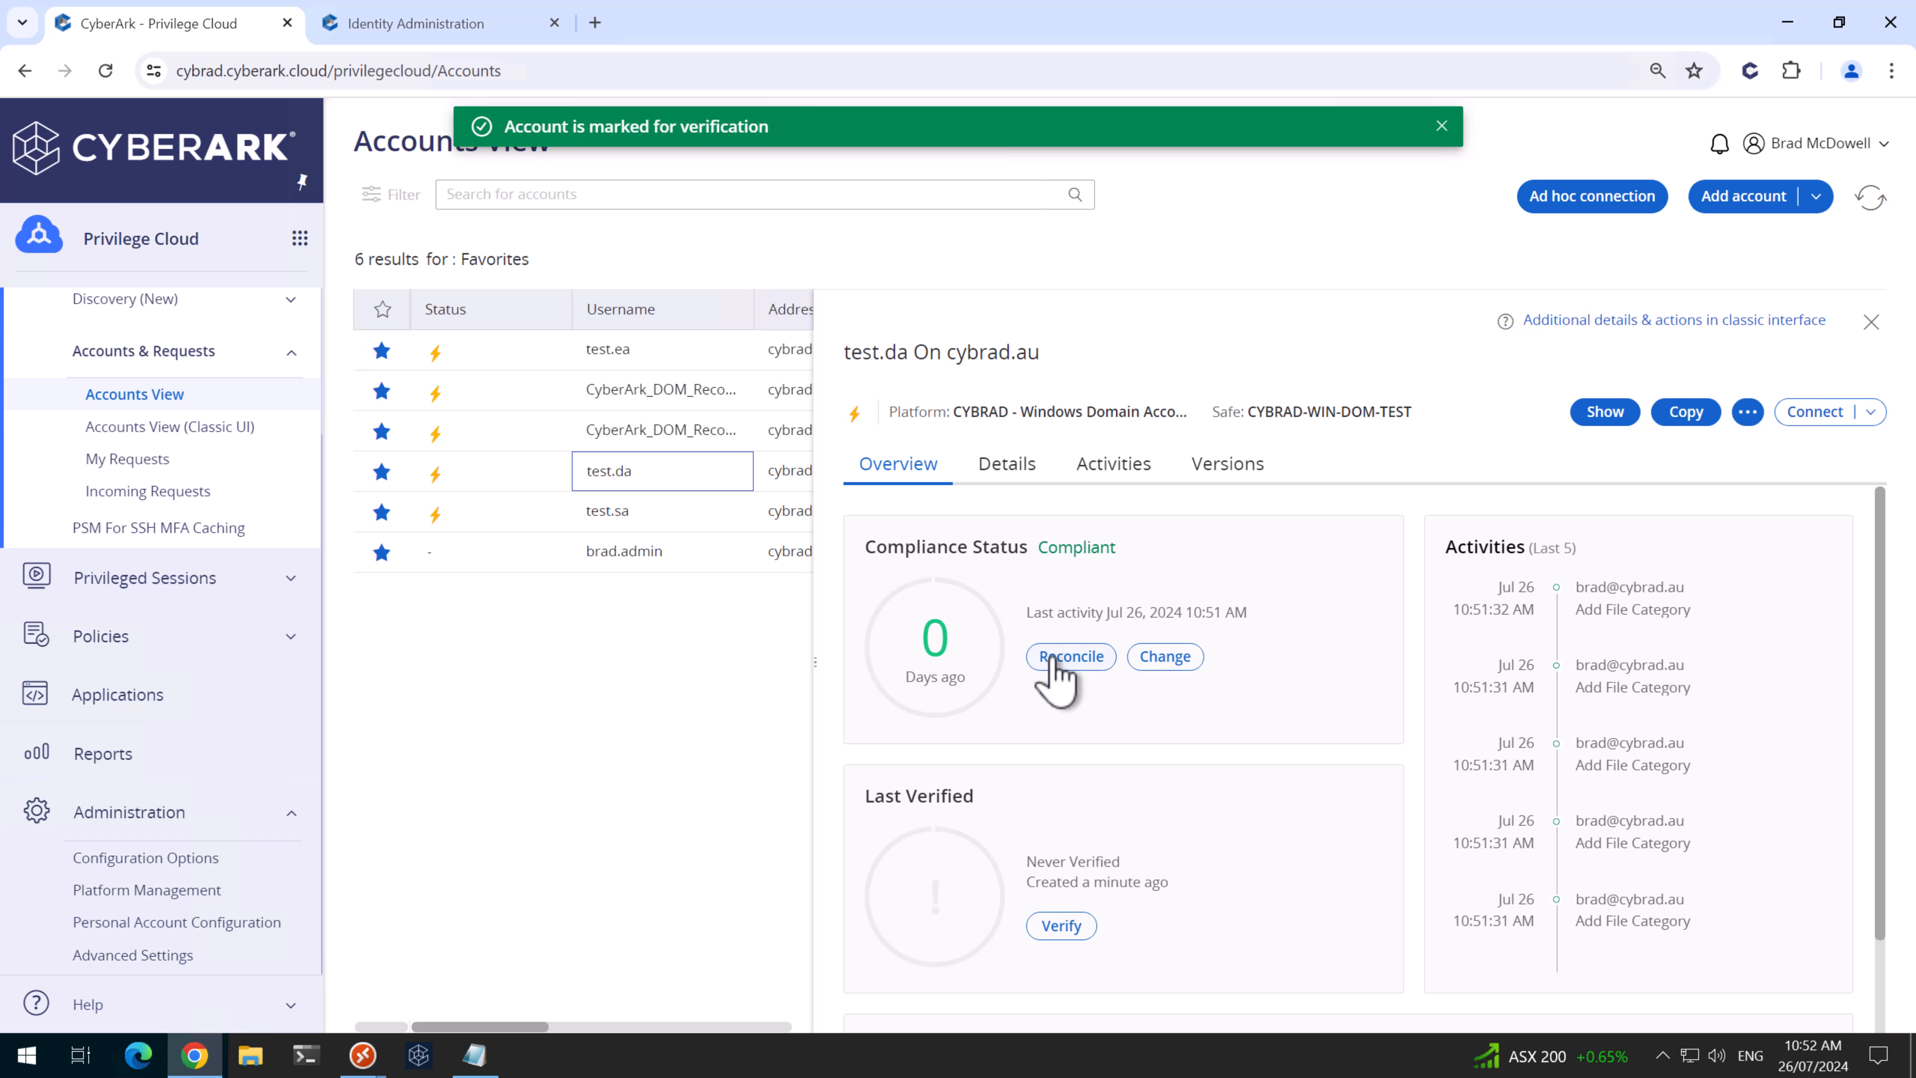
left_click(1042, 658)
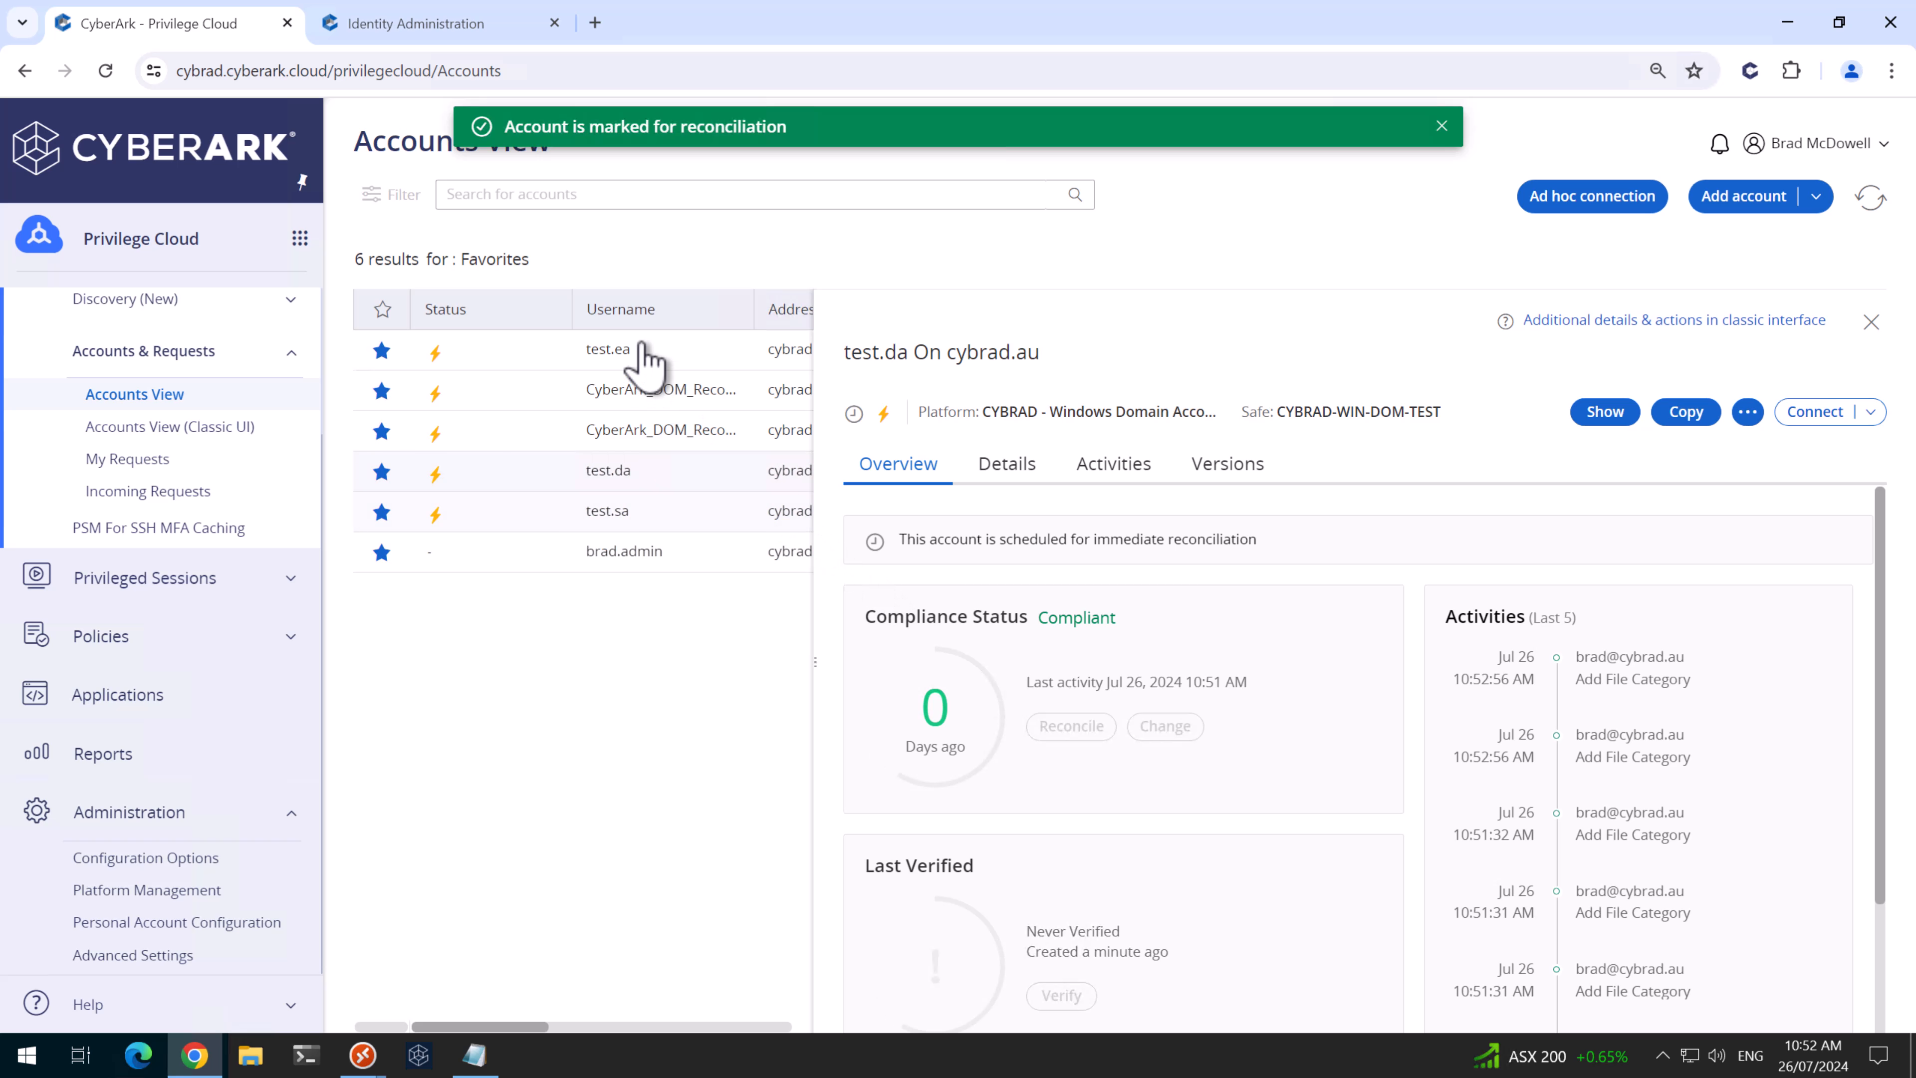
left_click(650, 357)
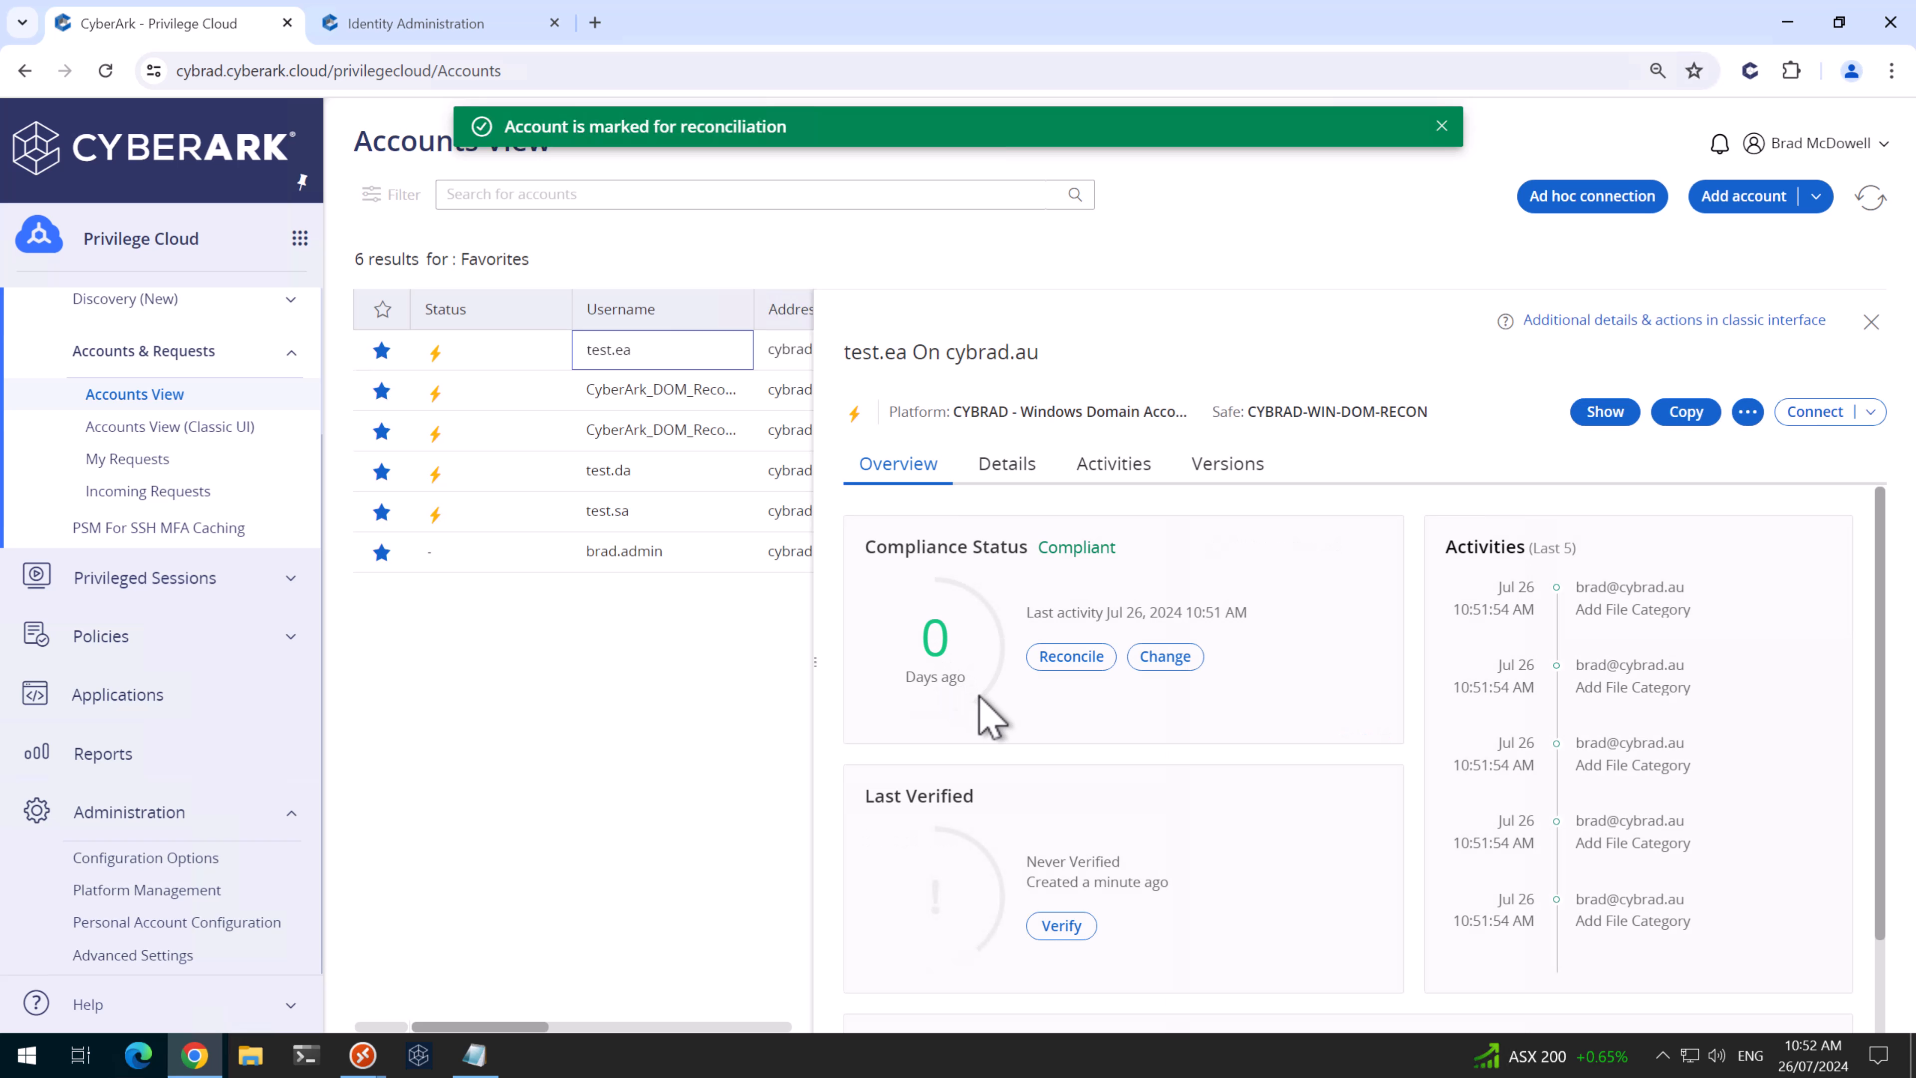
left_click(1869, 199)
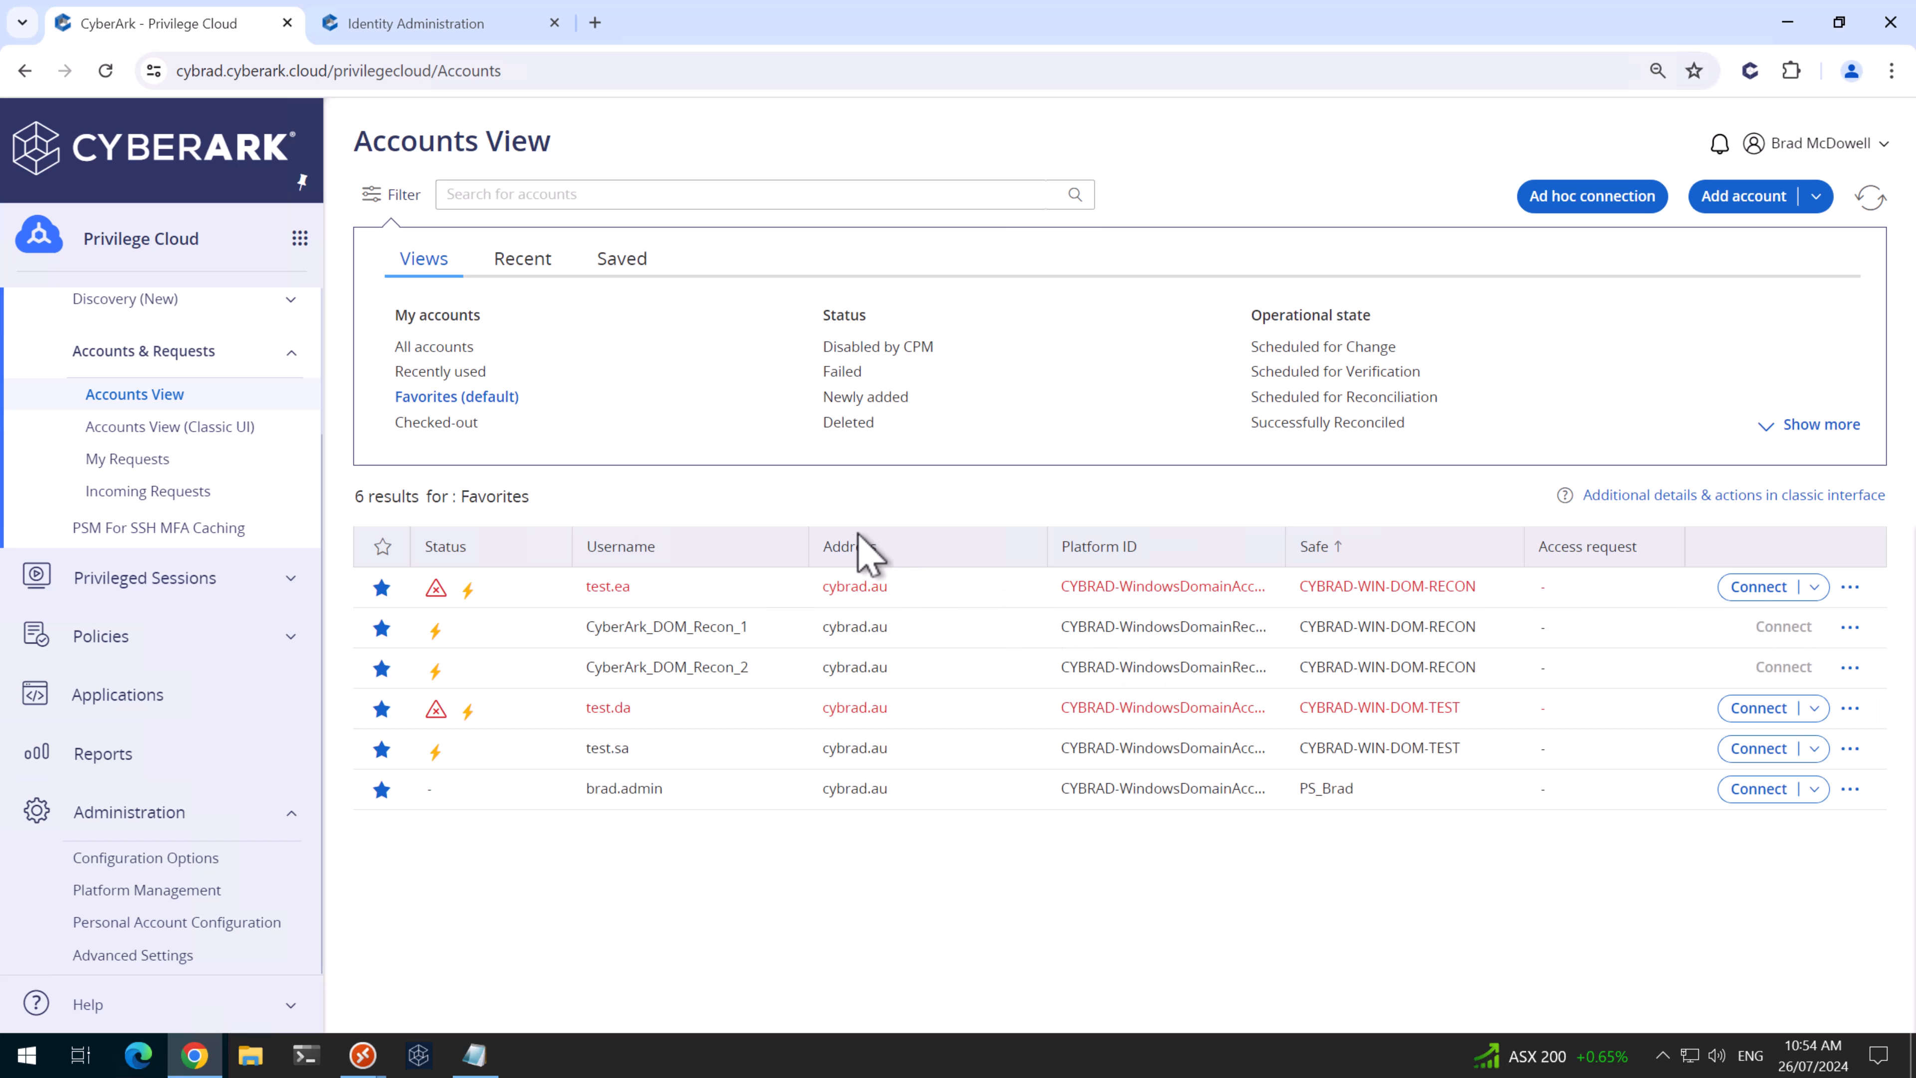
- Read test.ea's 'Access is denied' CPM error, then send test.ea to Reconcile again
left_click(683, 595)
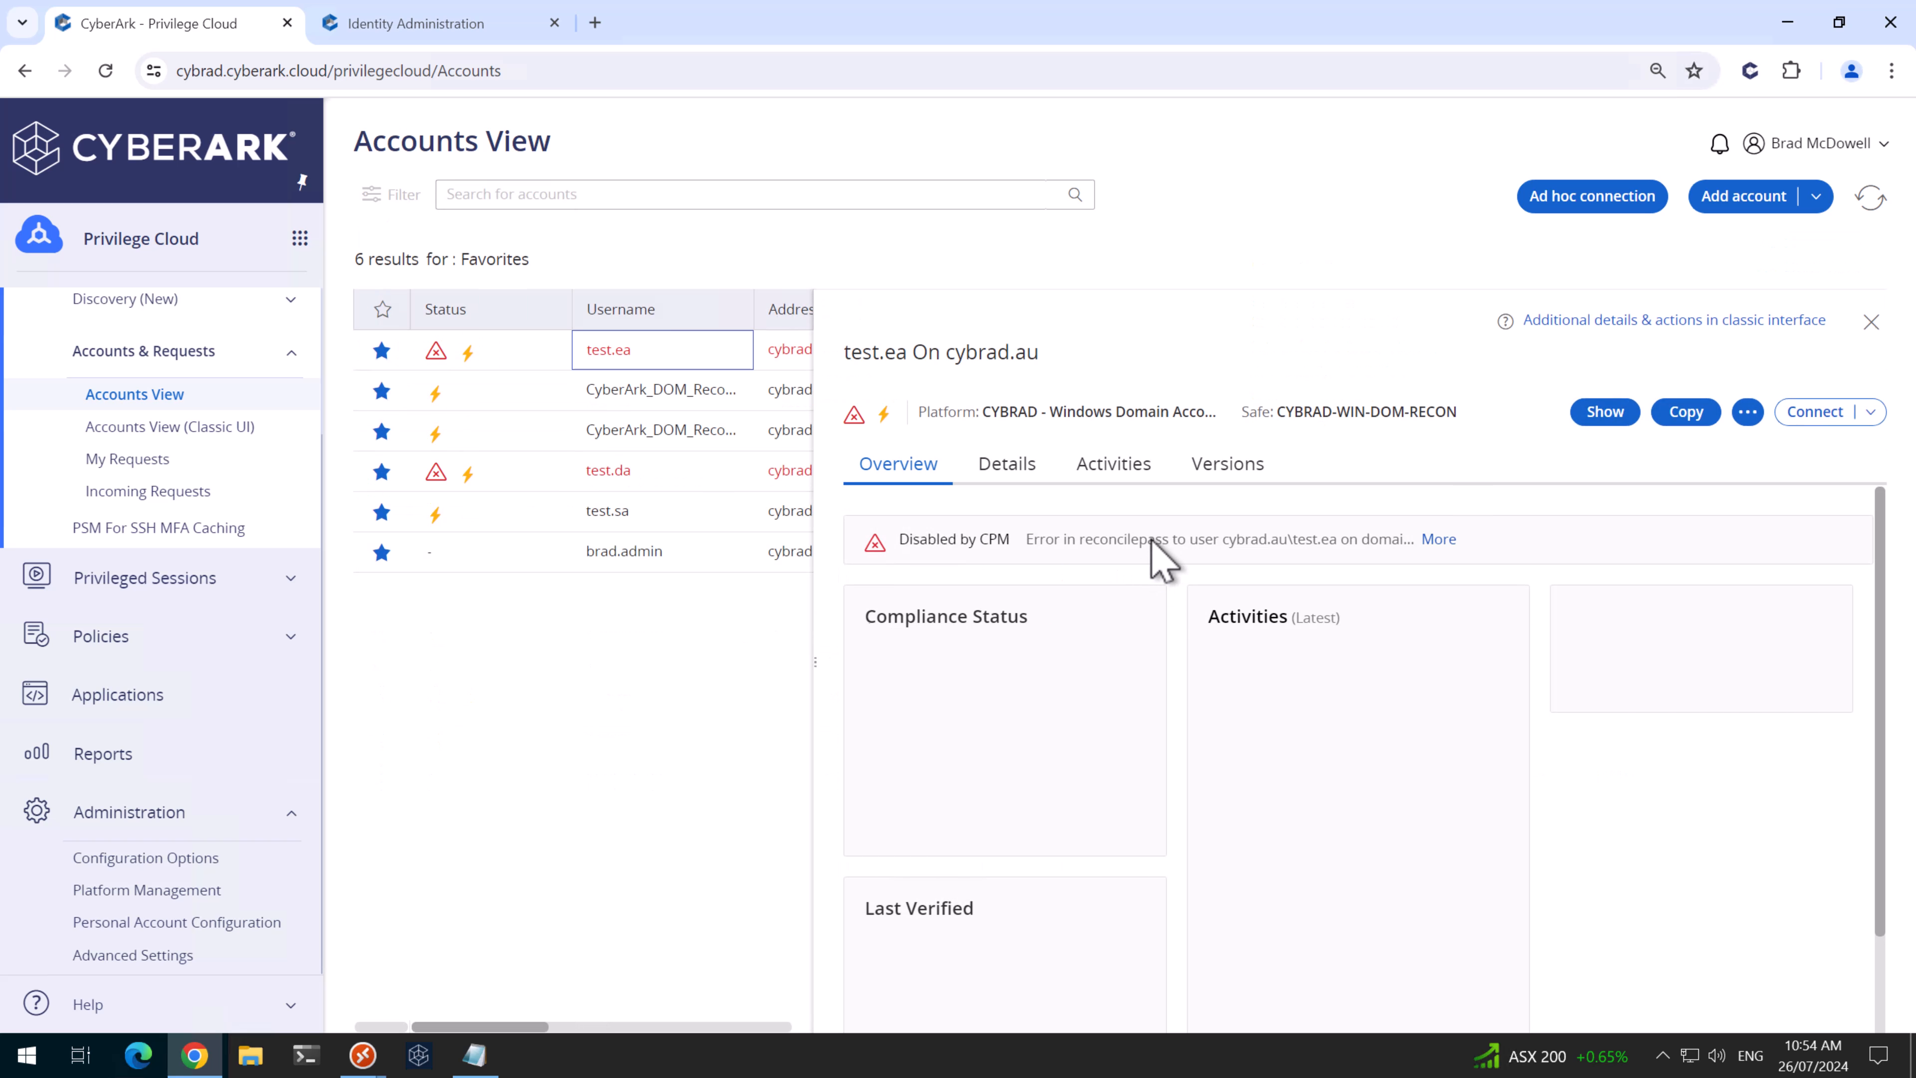
left_click(1438, 539)
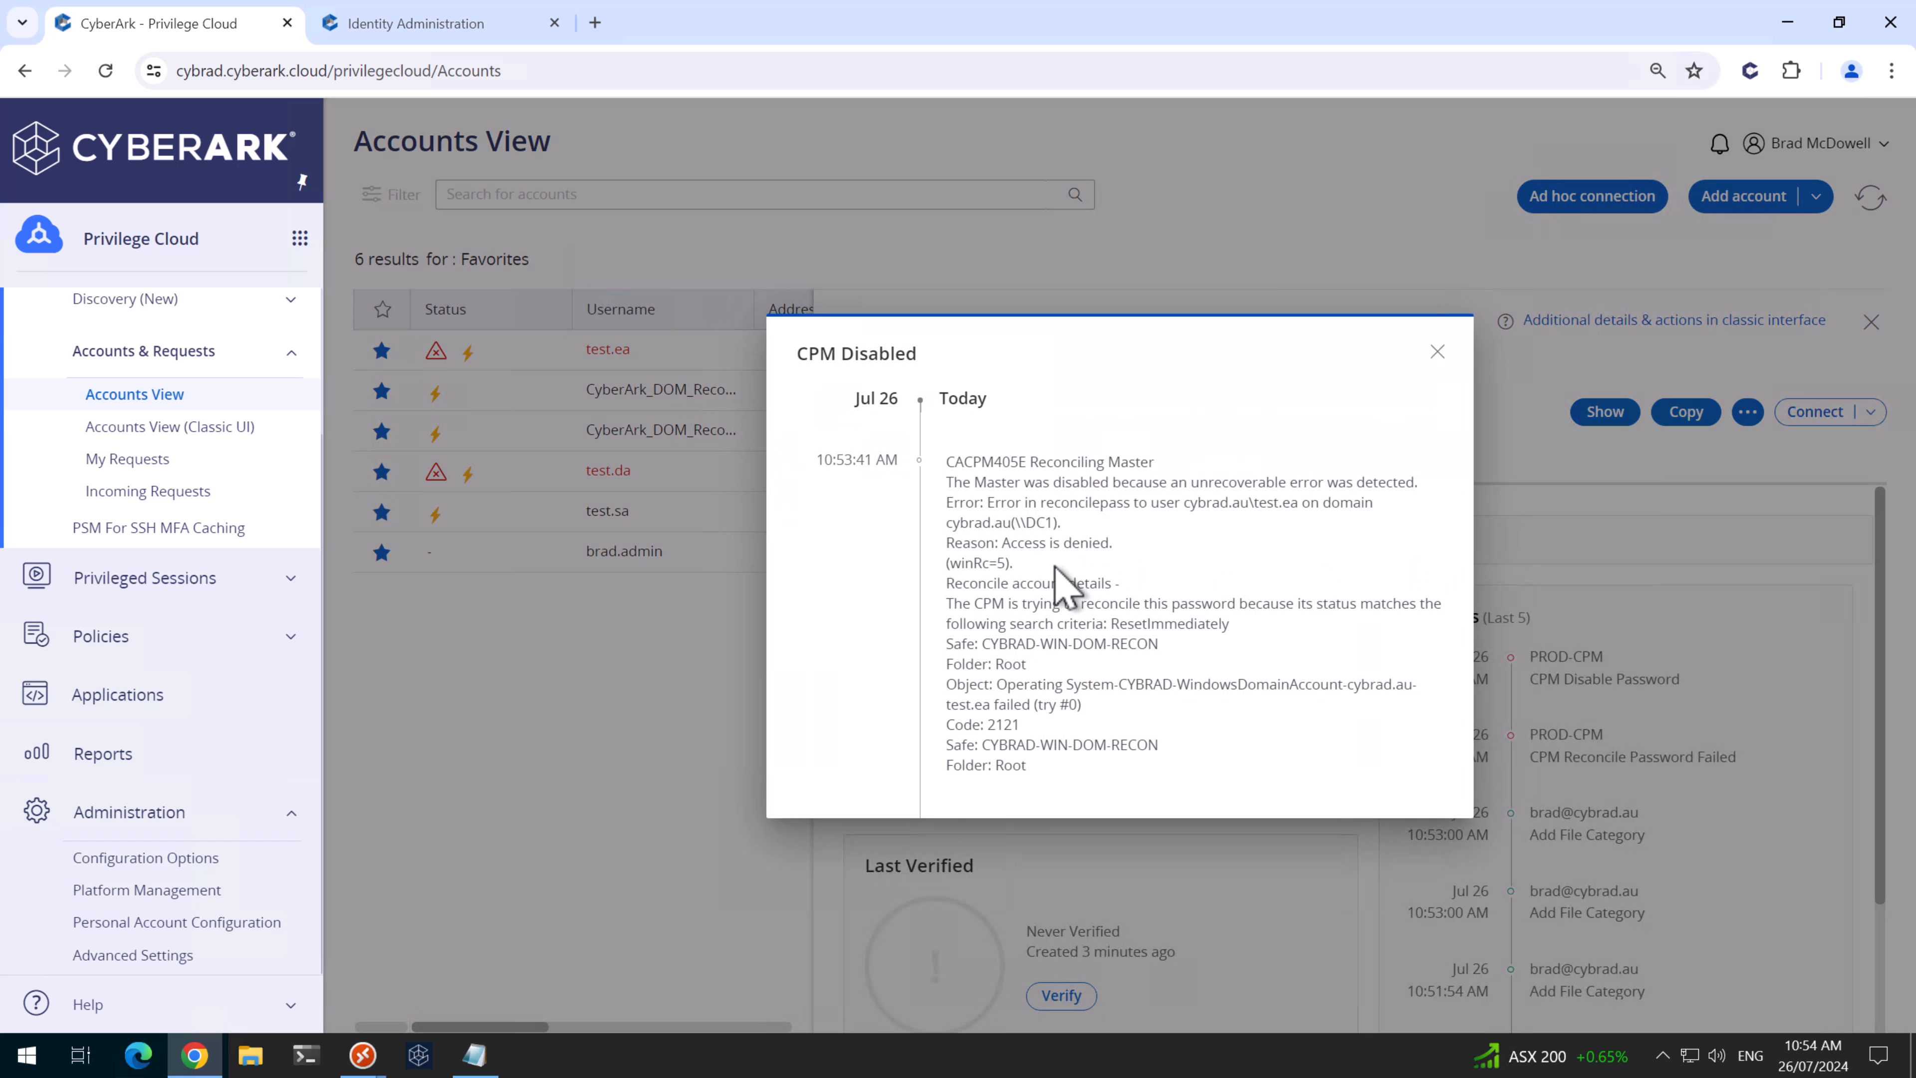
left_click_drag(1002, 544, 1139, 543)
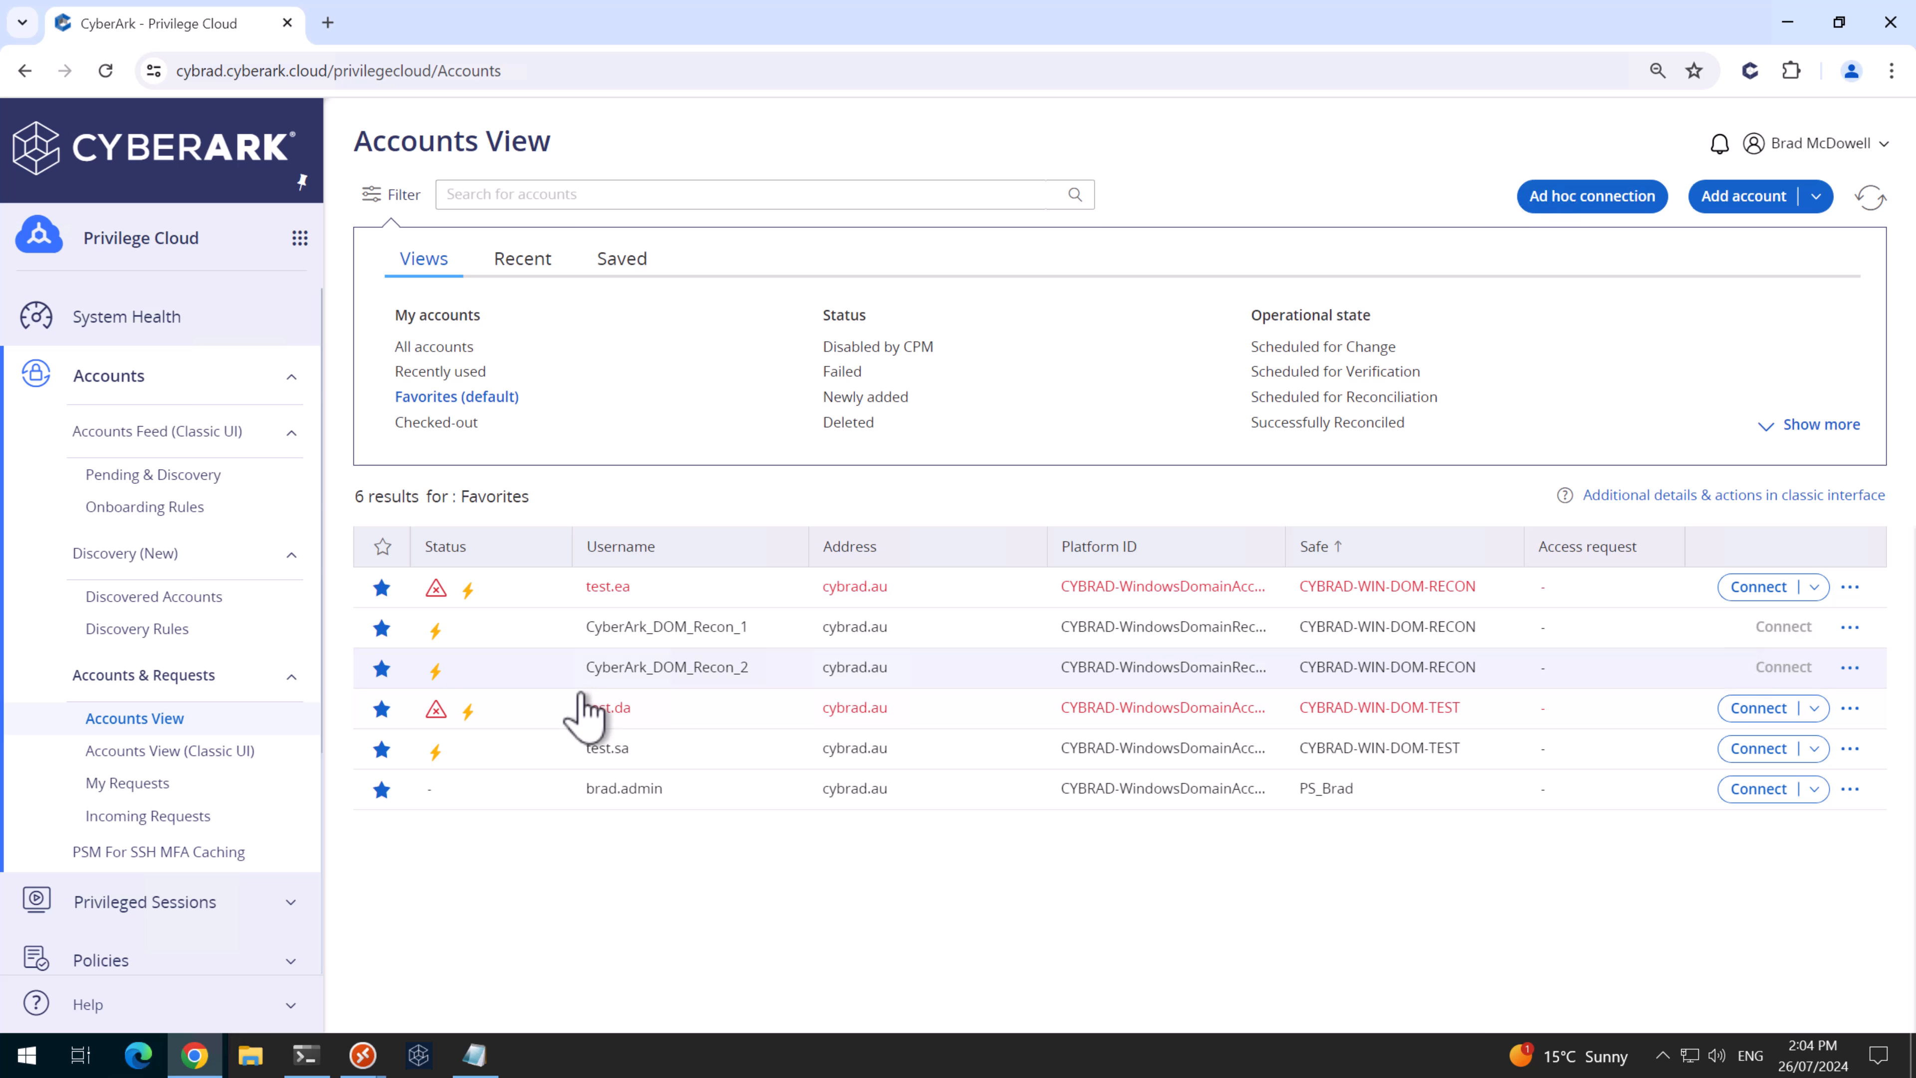
left_click(590, 612)
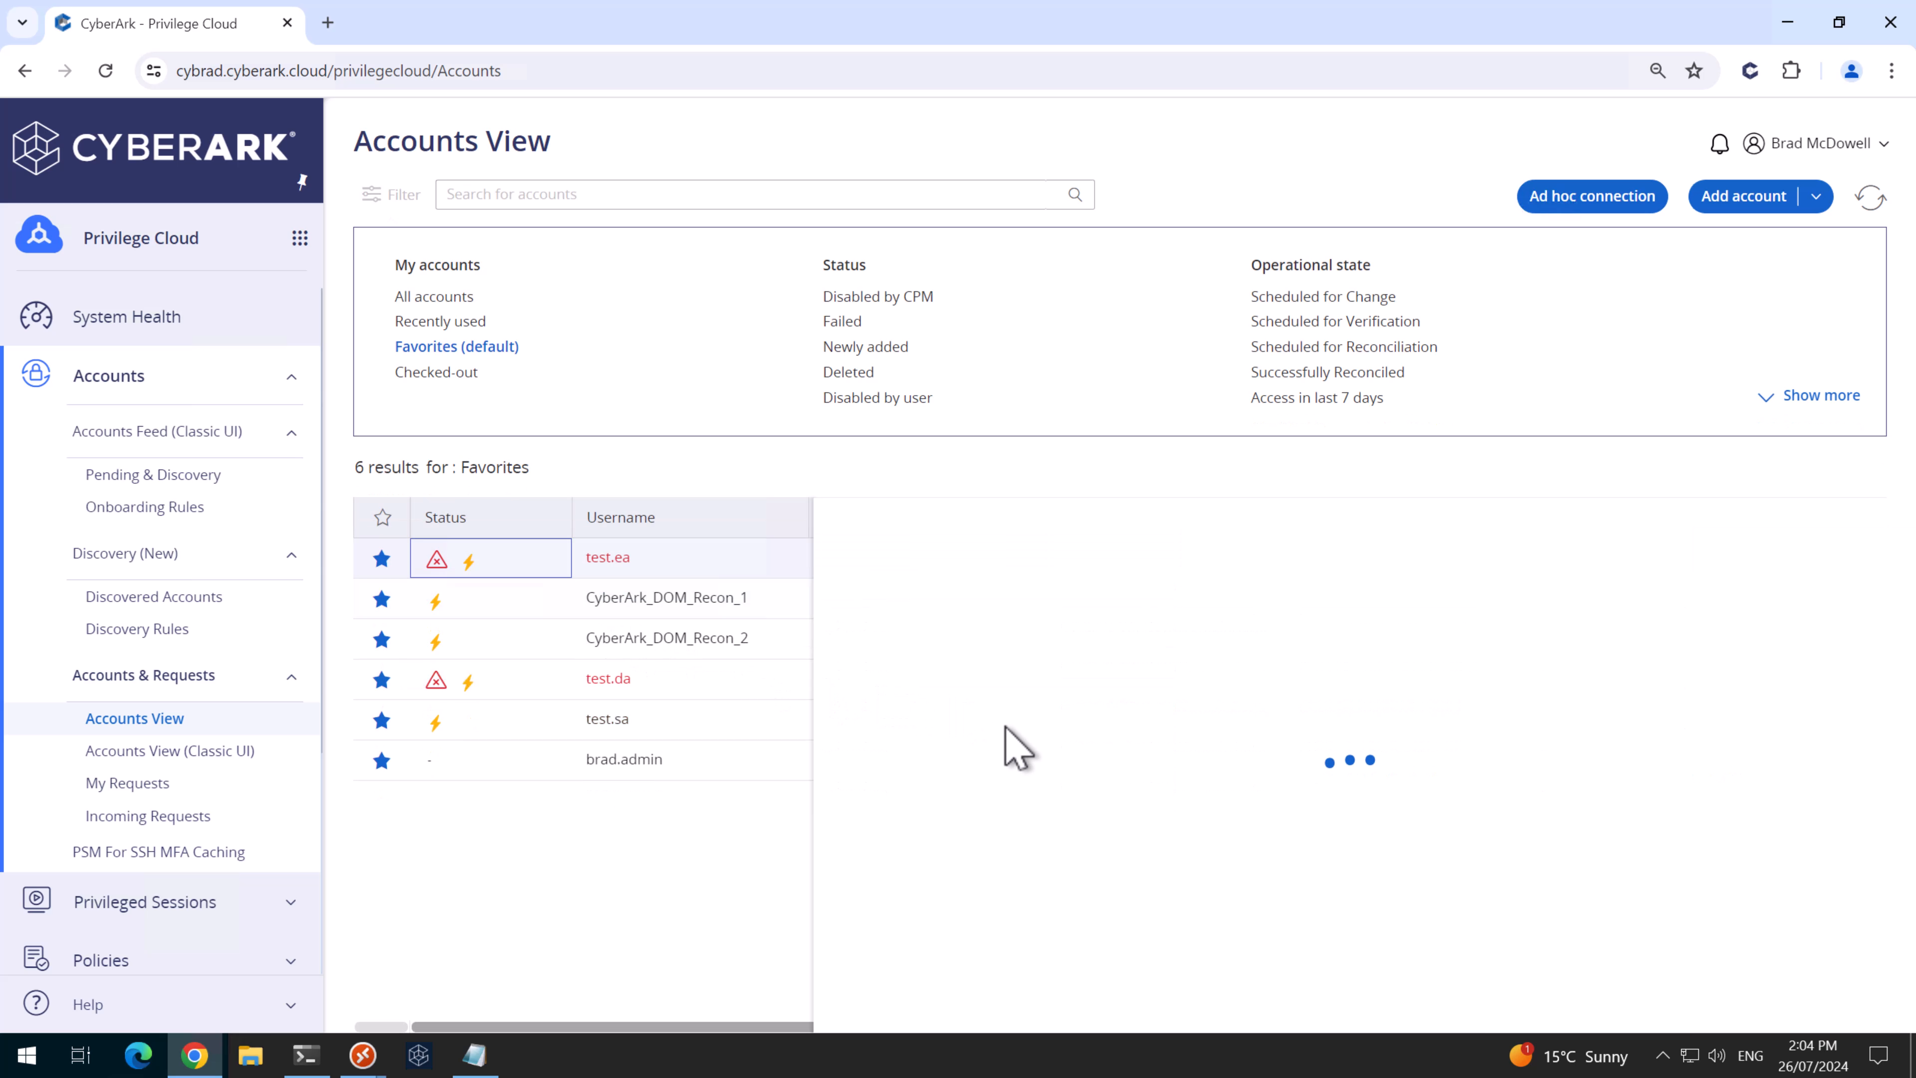
left_click(1056, 727)
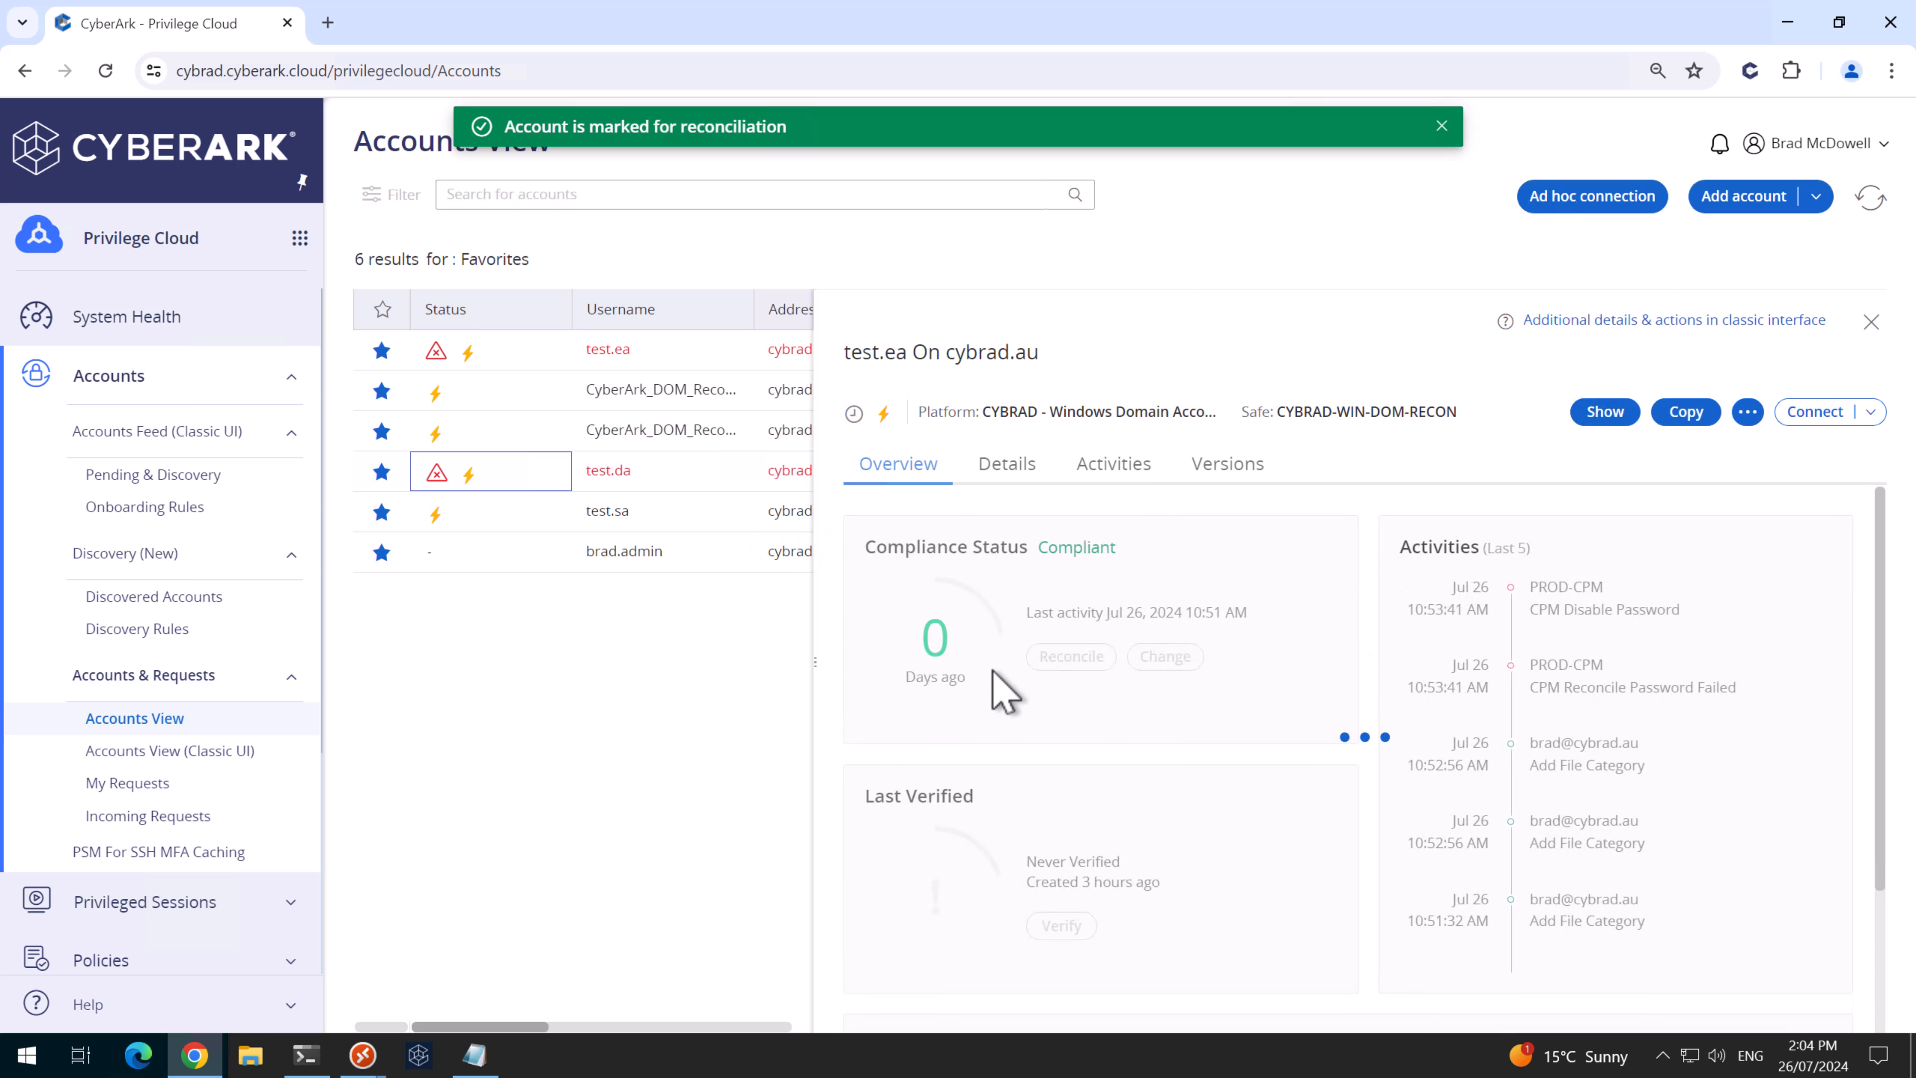
- Reconcile test.ea's password, check its last activity and history, then open test.da's details
left_click(1060, 727)
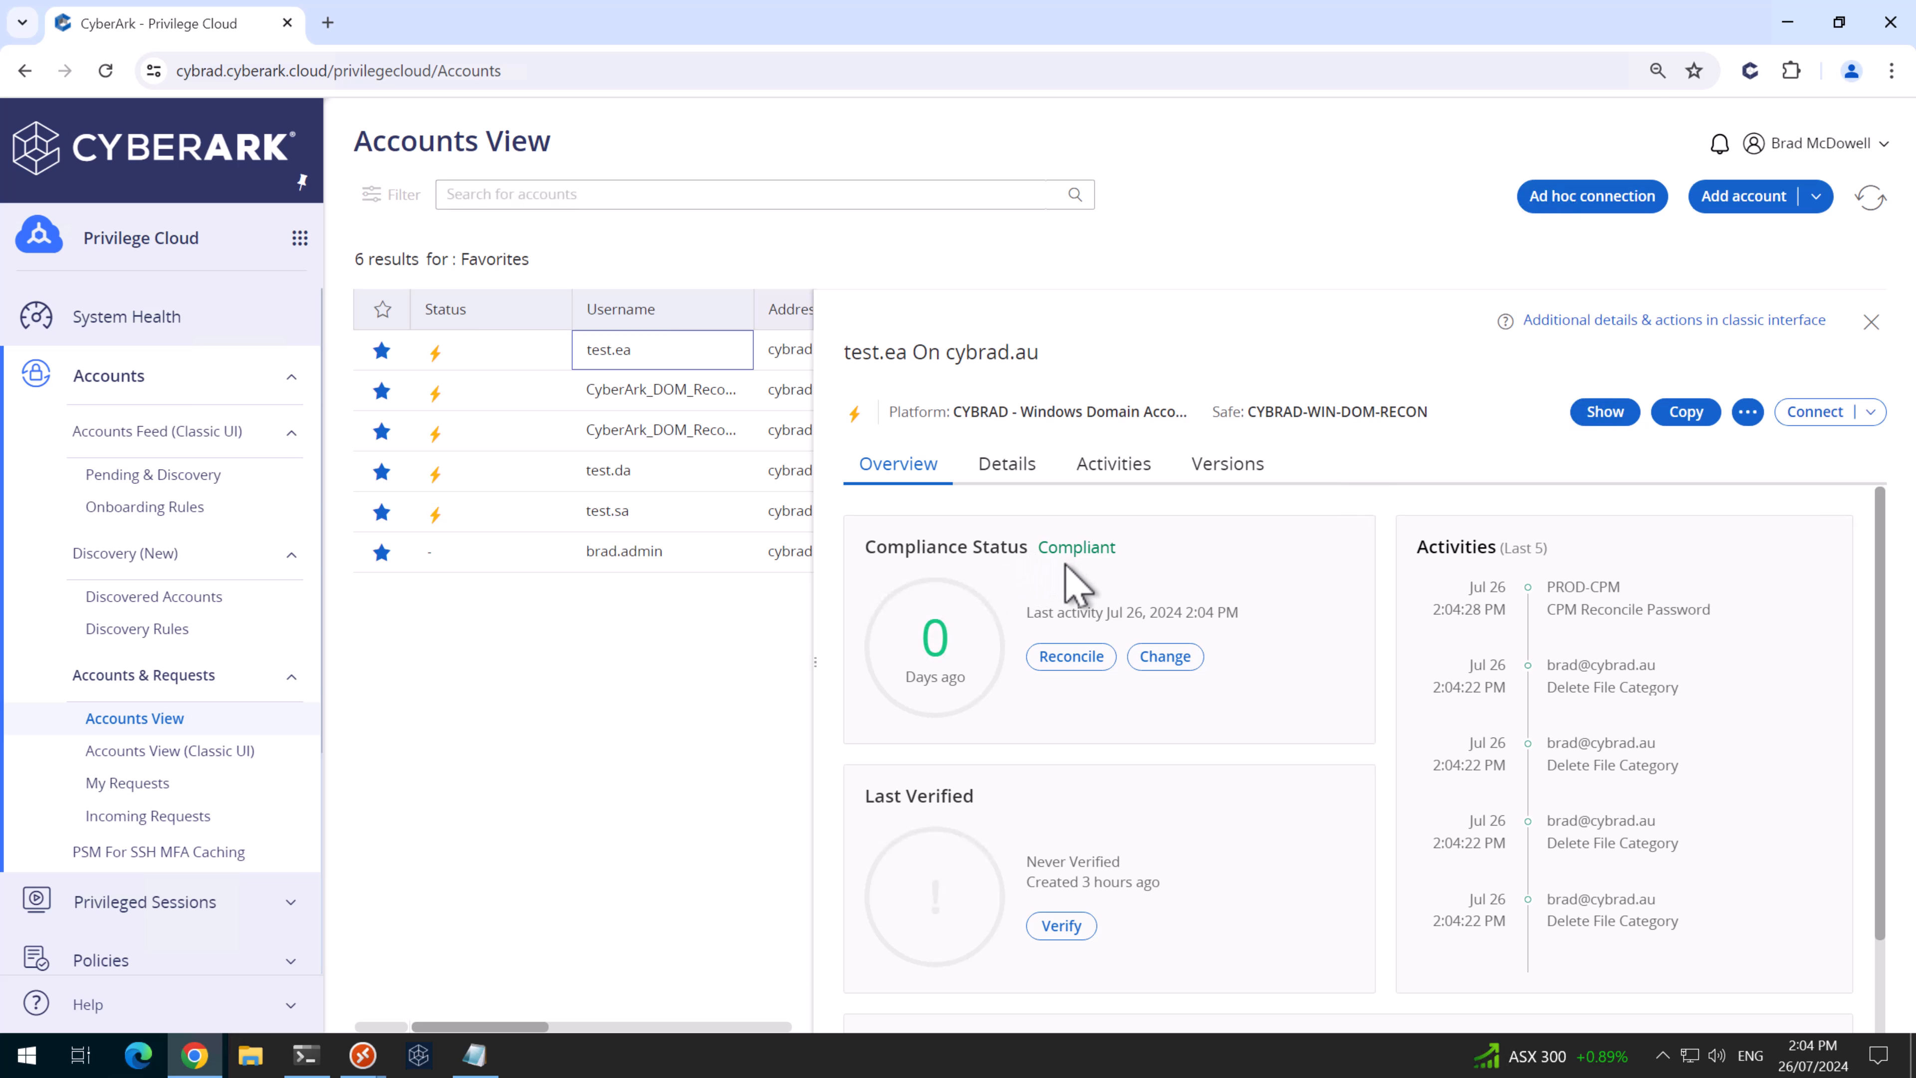
left_click_drag(1196, 612, 1267, 612)
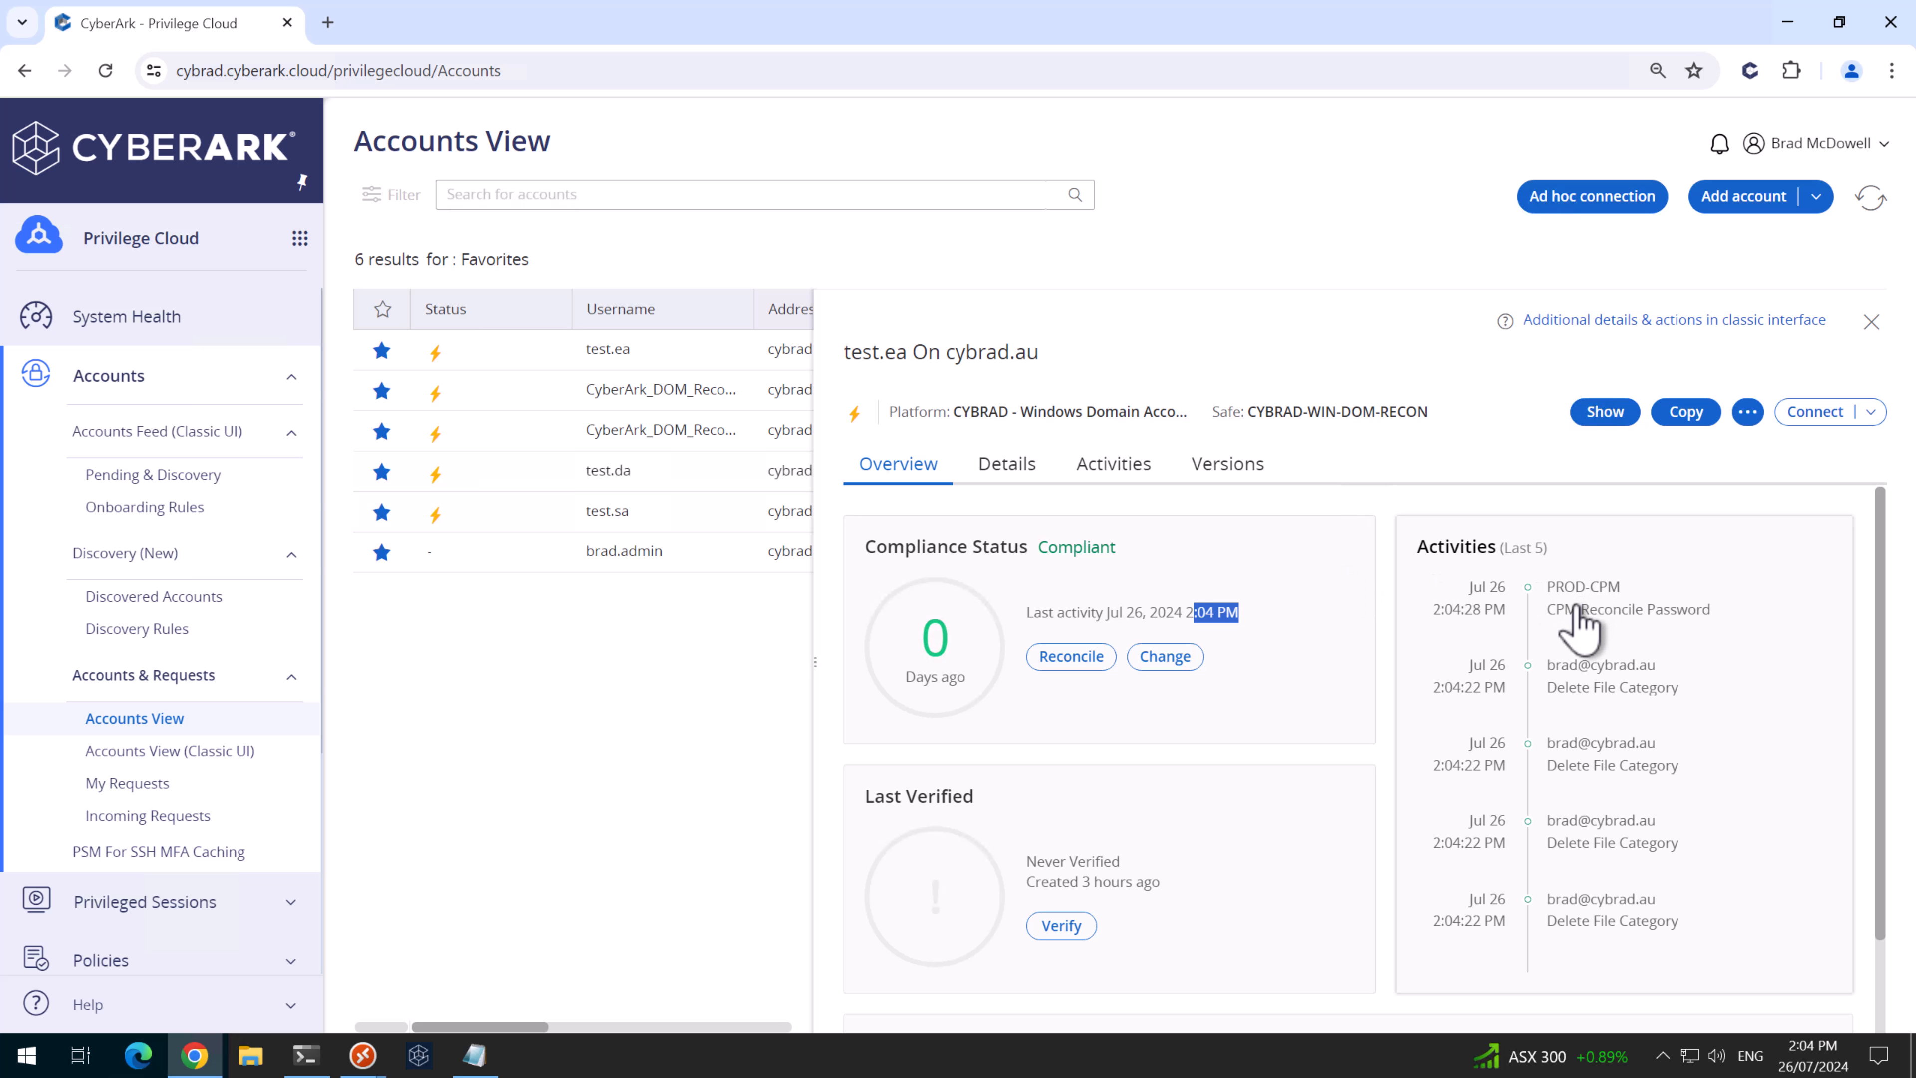
left_click_drag(1577, 606, 1689, 609)
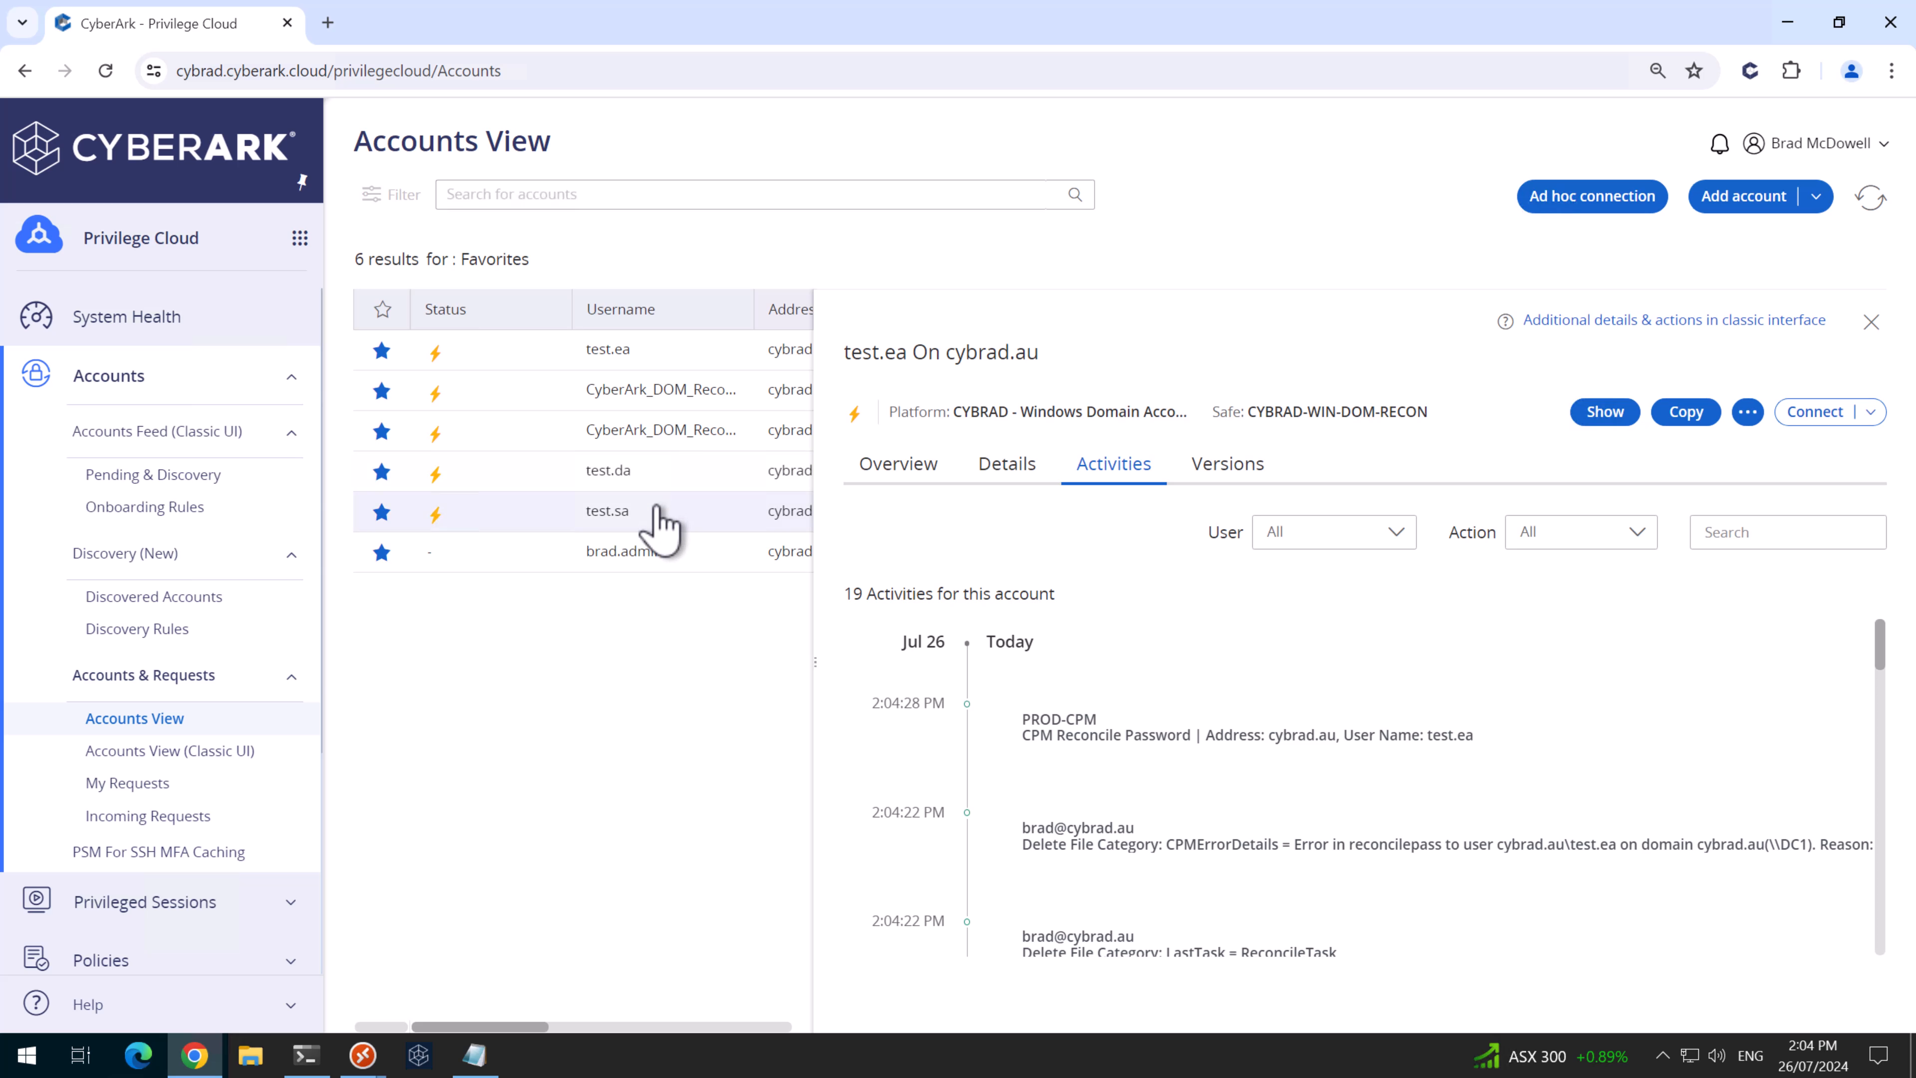
left_click(671, 477)
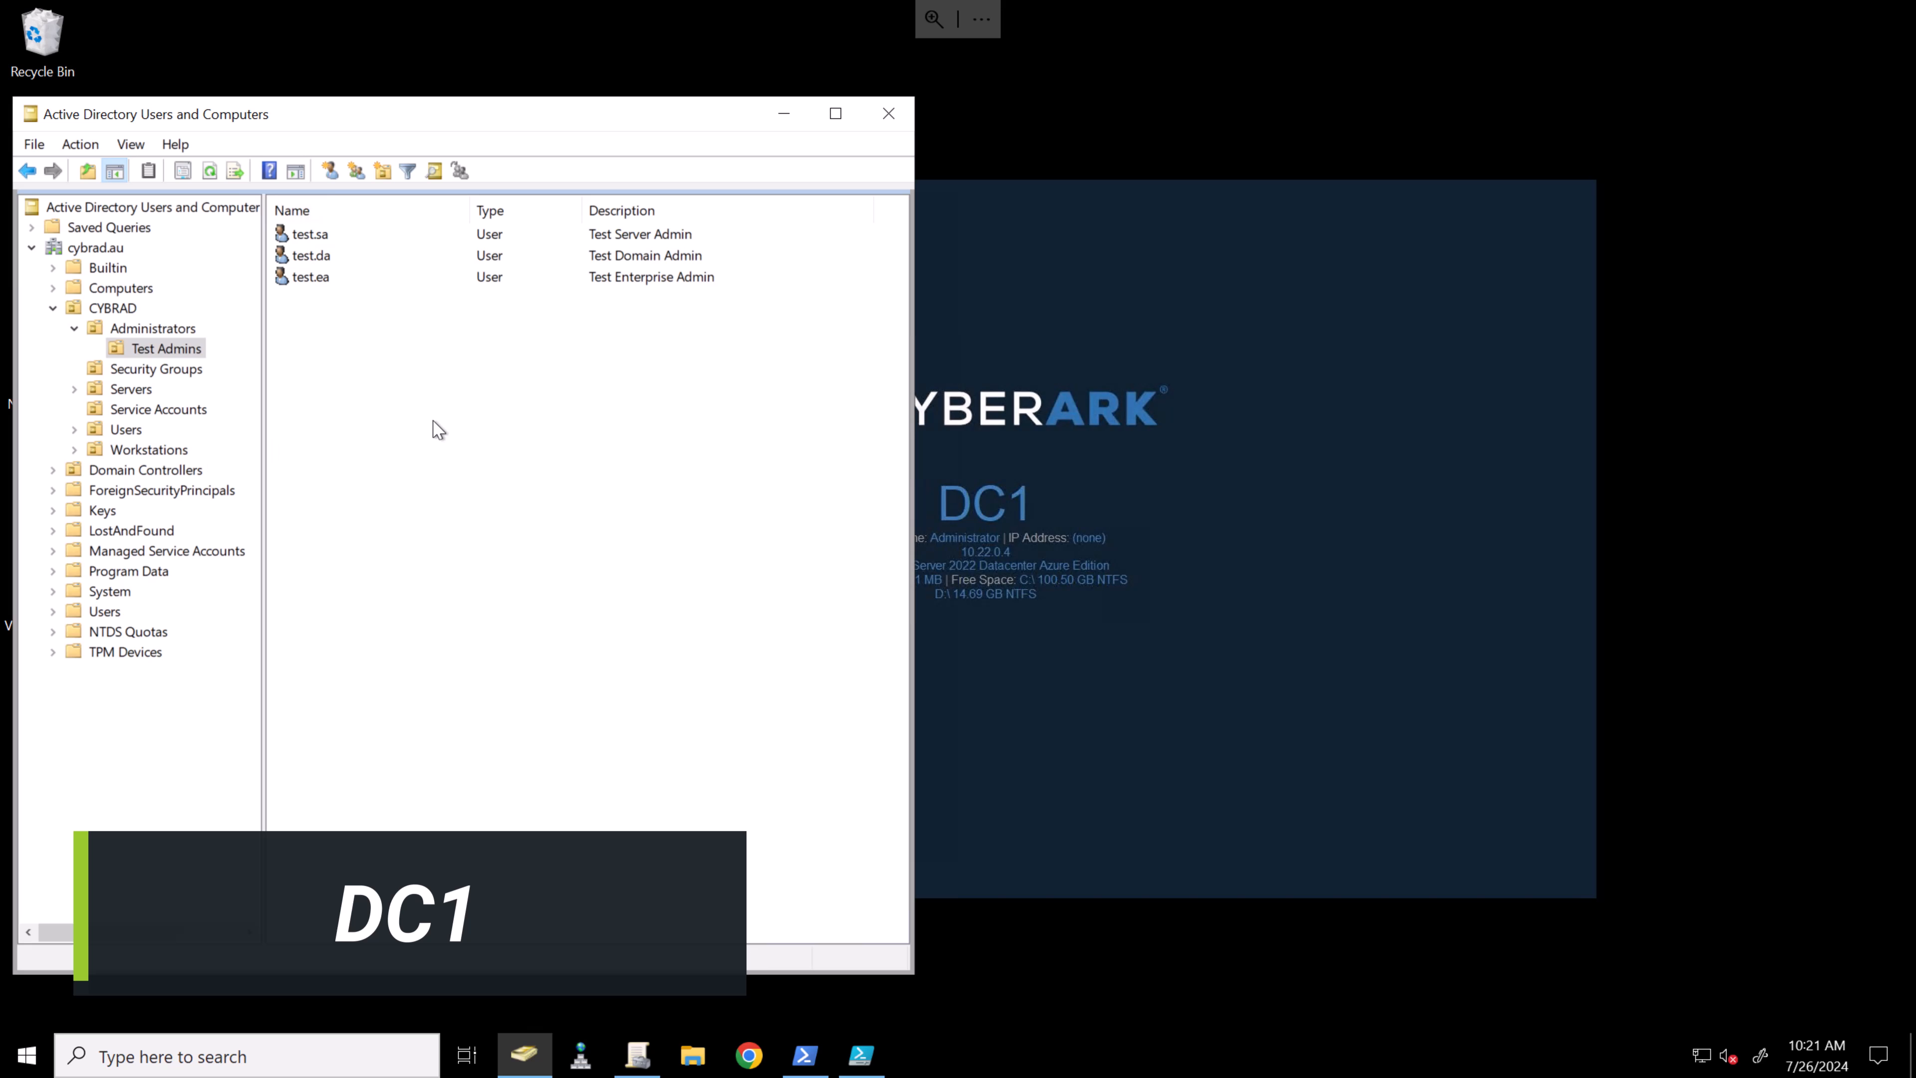
- Start a new user CyberArk_SVR_Recon_1 in the Service Accounts OU with its first and logon name
left_click(141, 413)
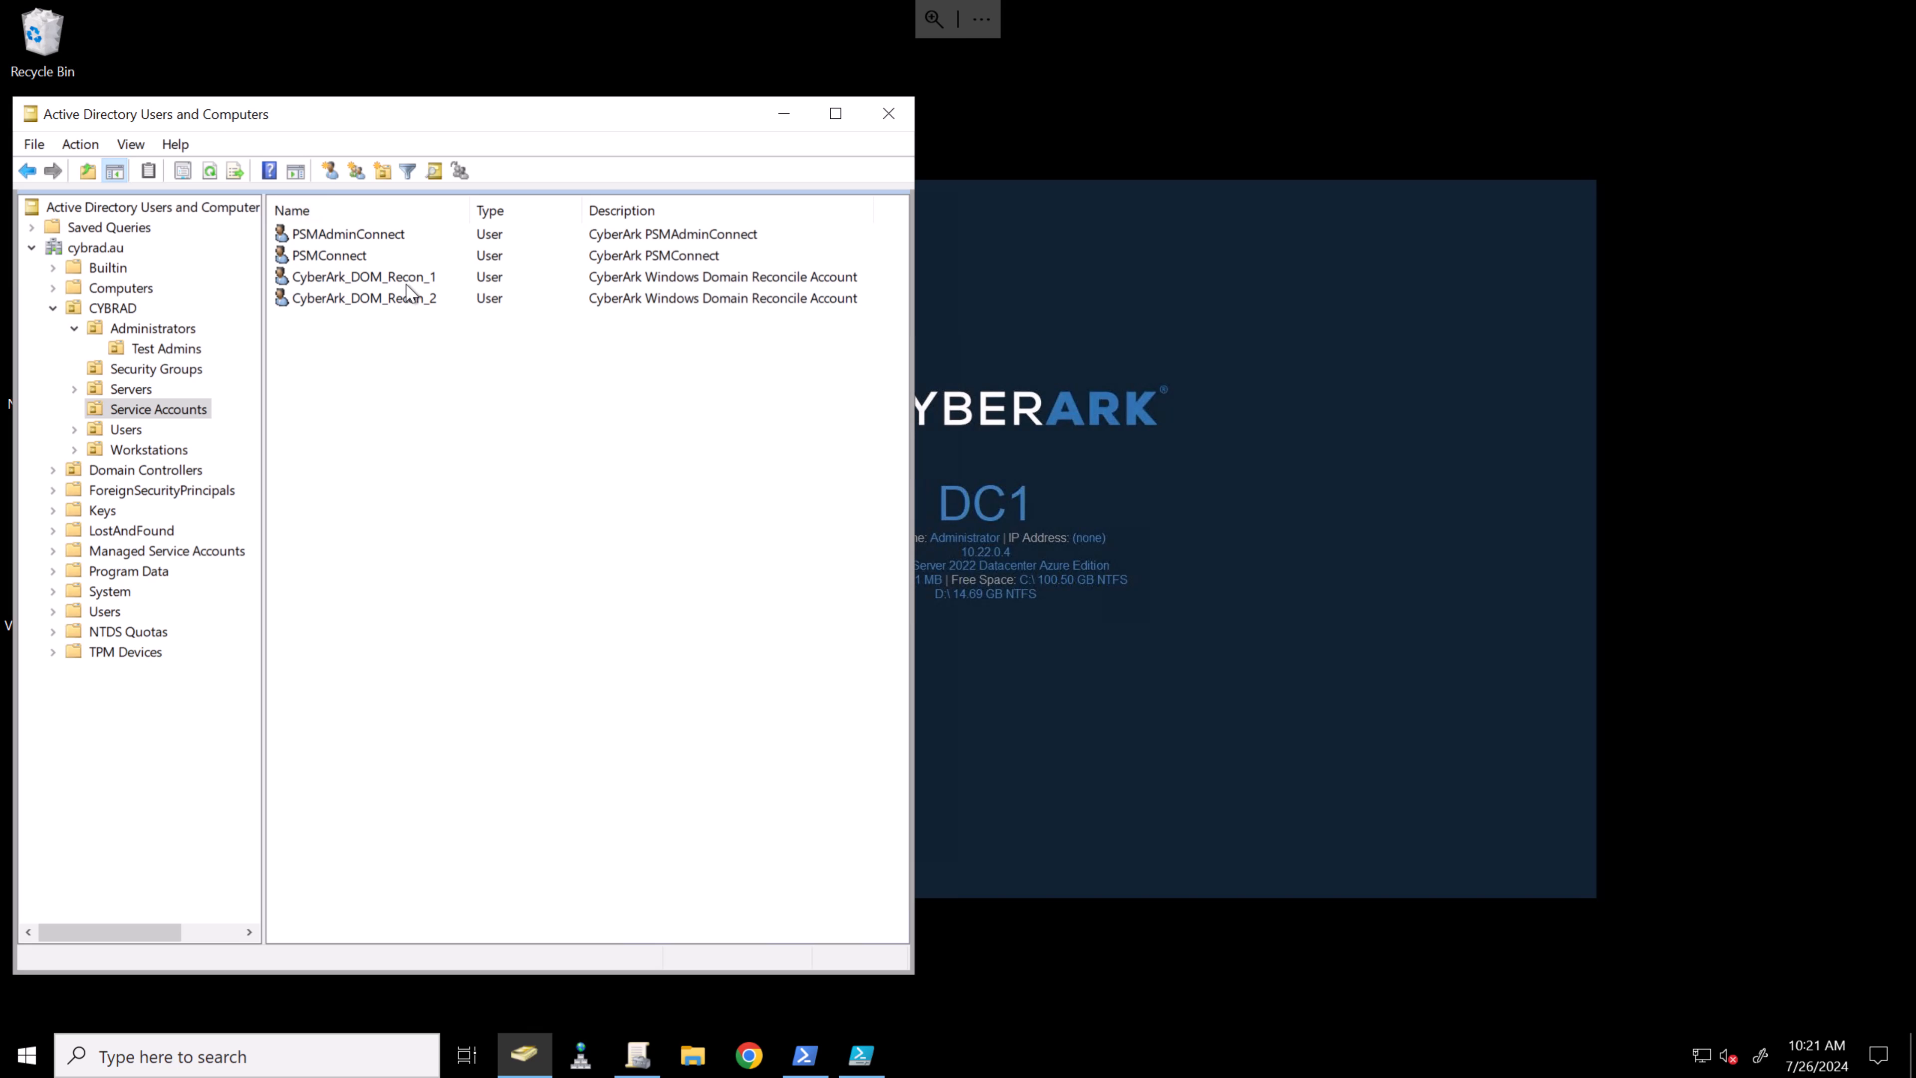
right_click(419, 380)
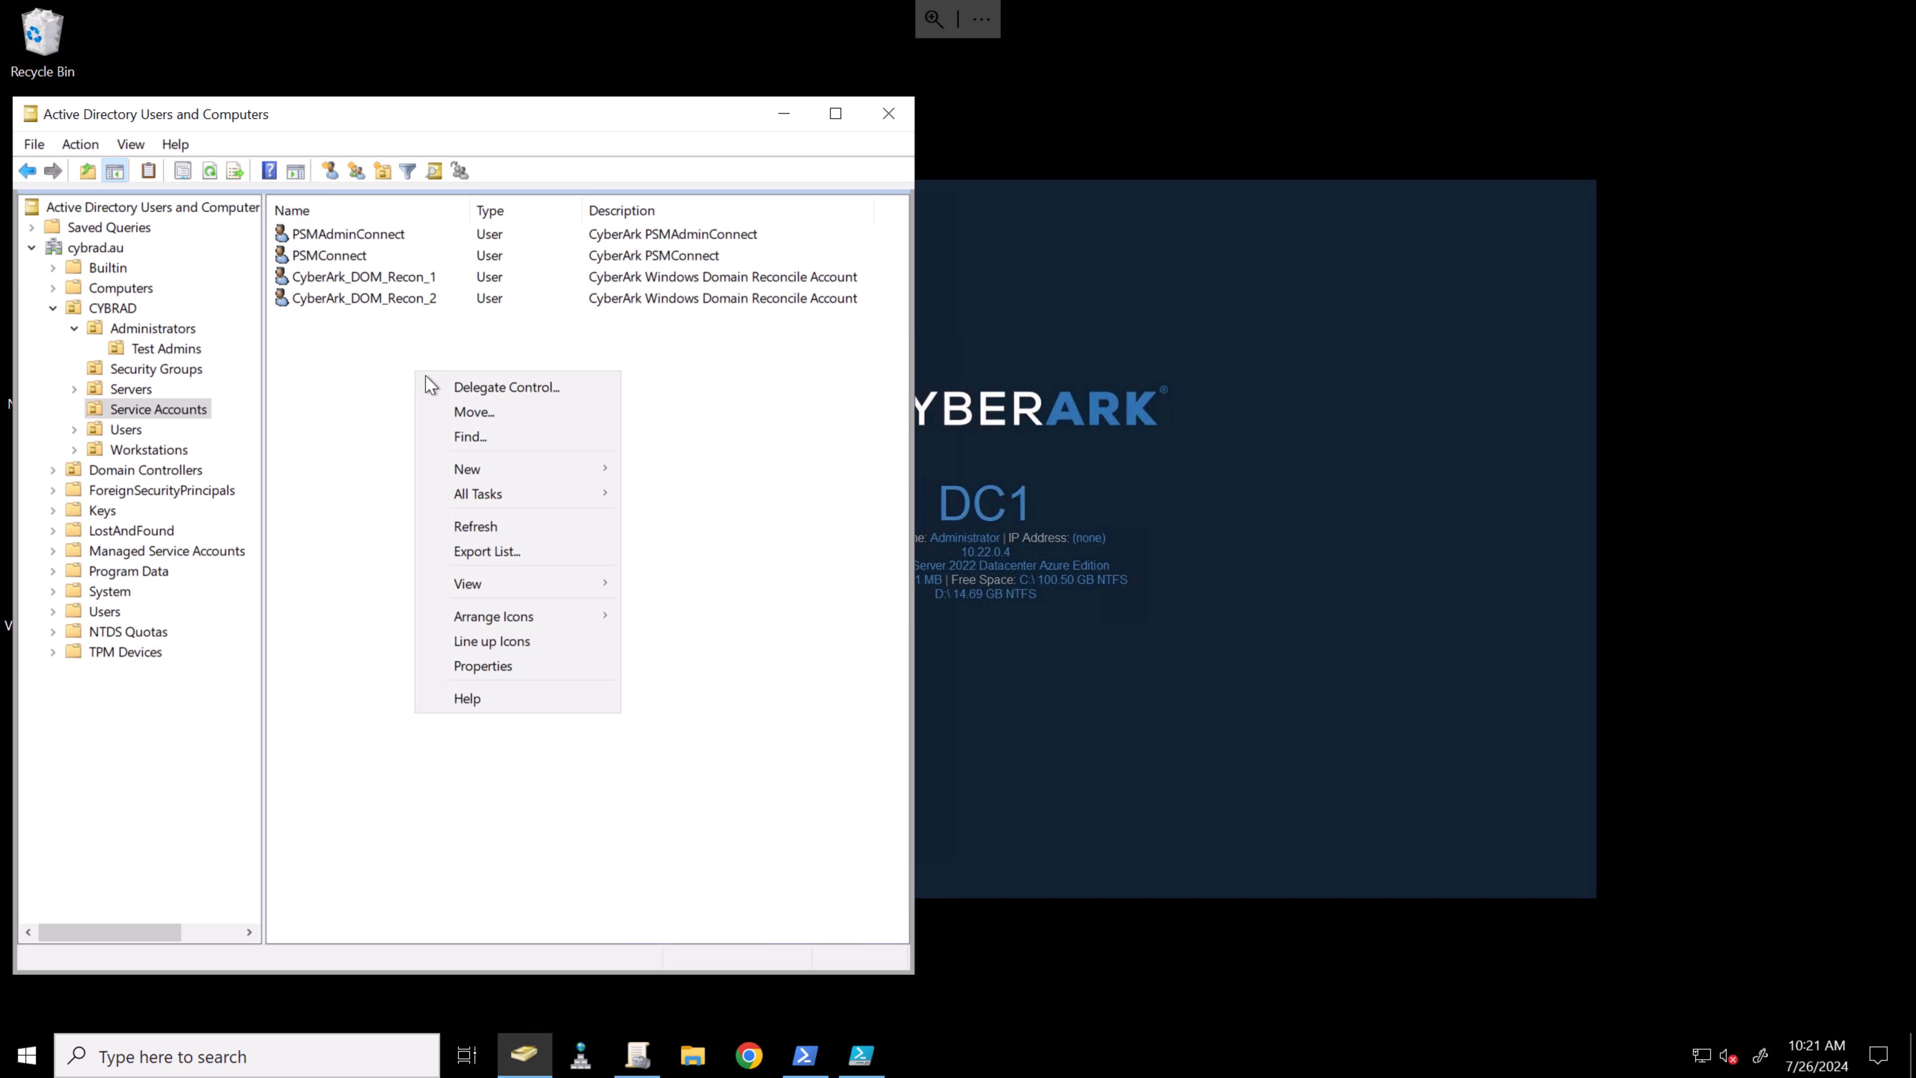
mouse_move(492, 475)
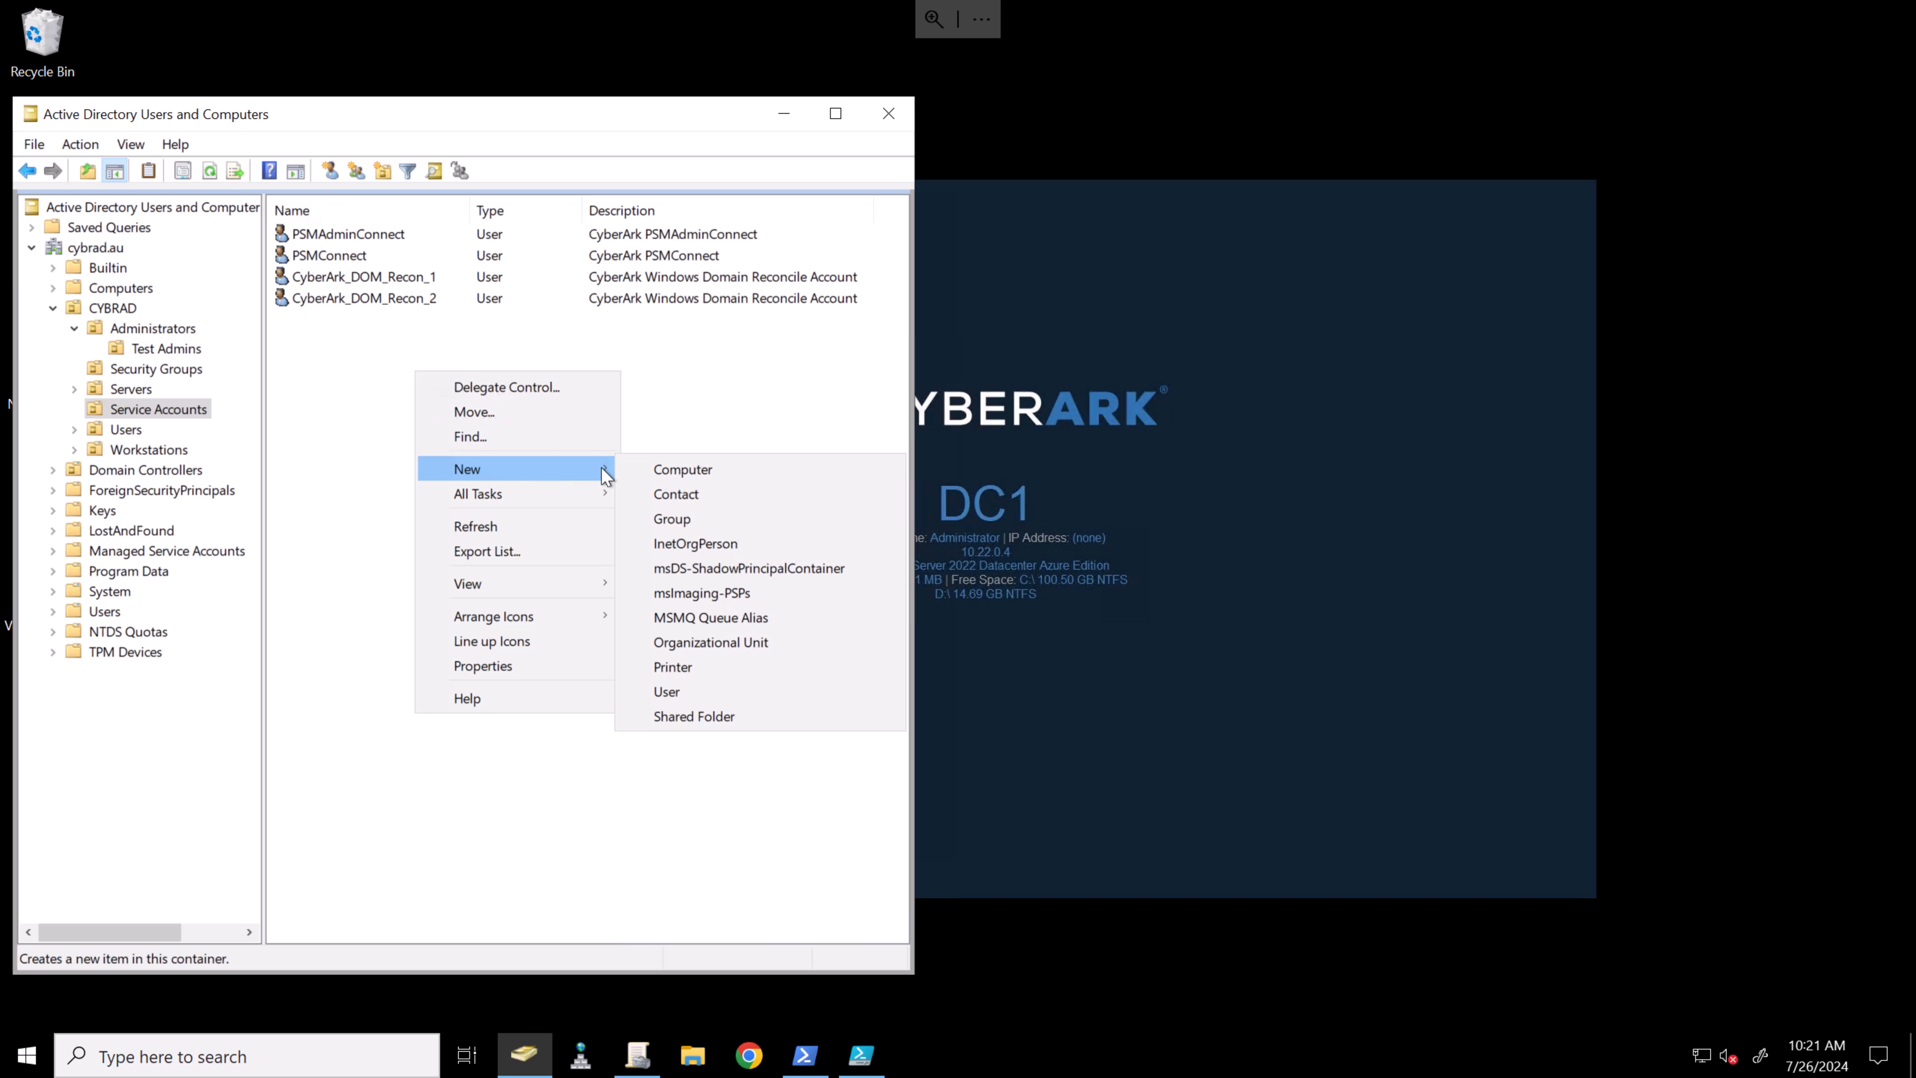
left_click(714, 693)
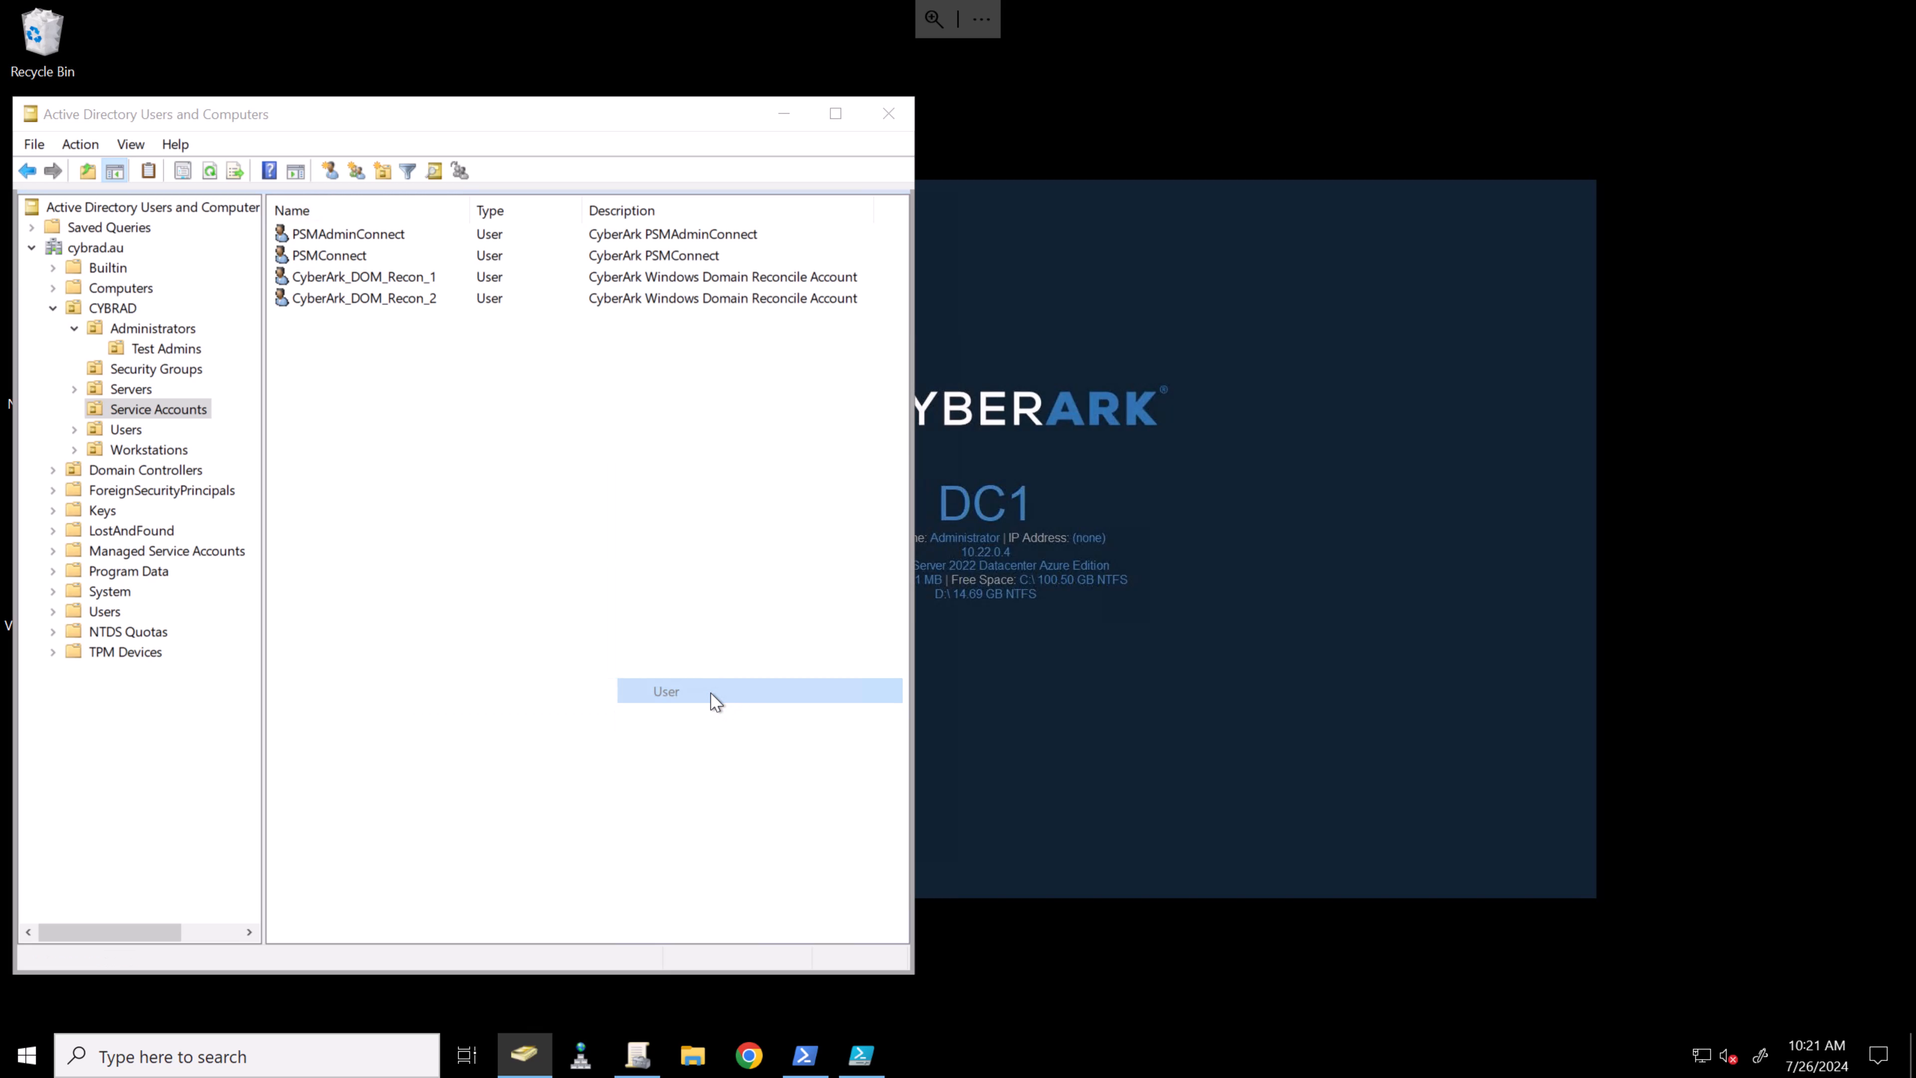
type("CyberArk_SVR_Recon_1")
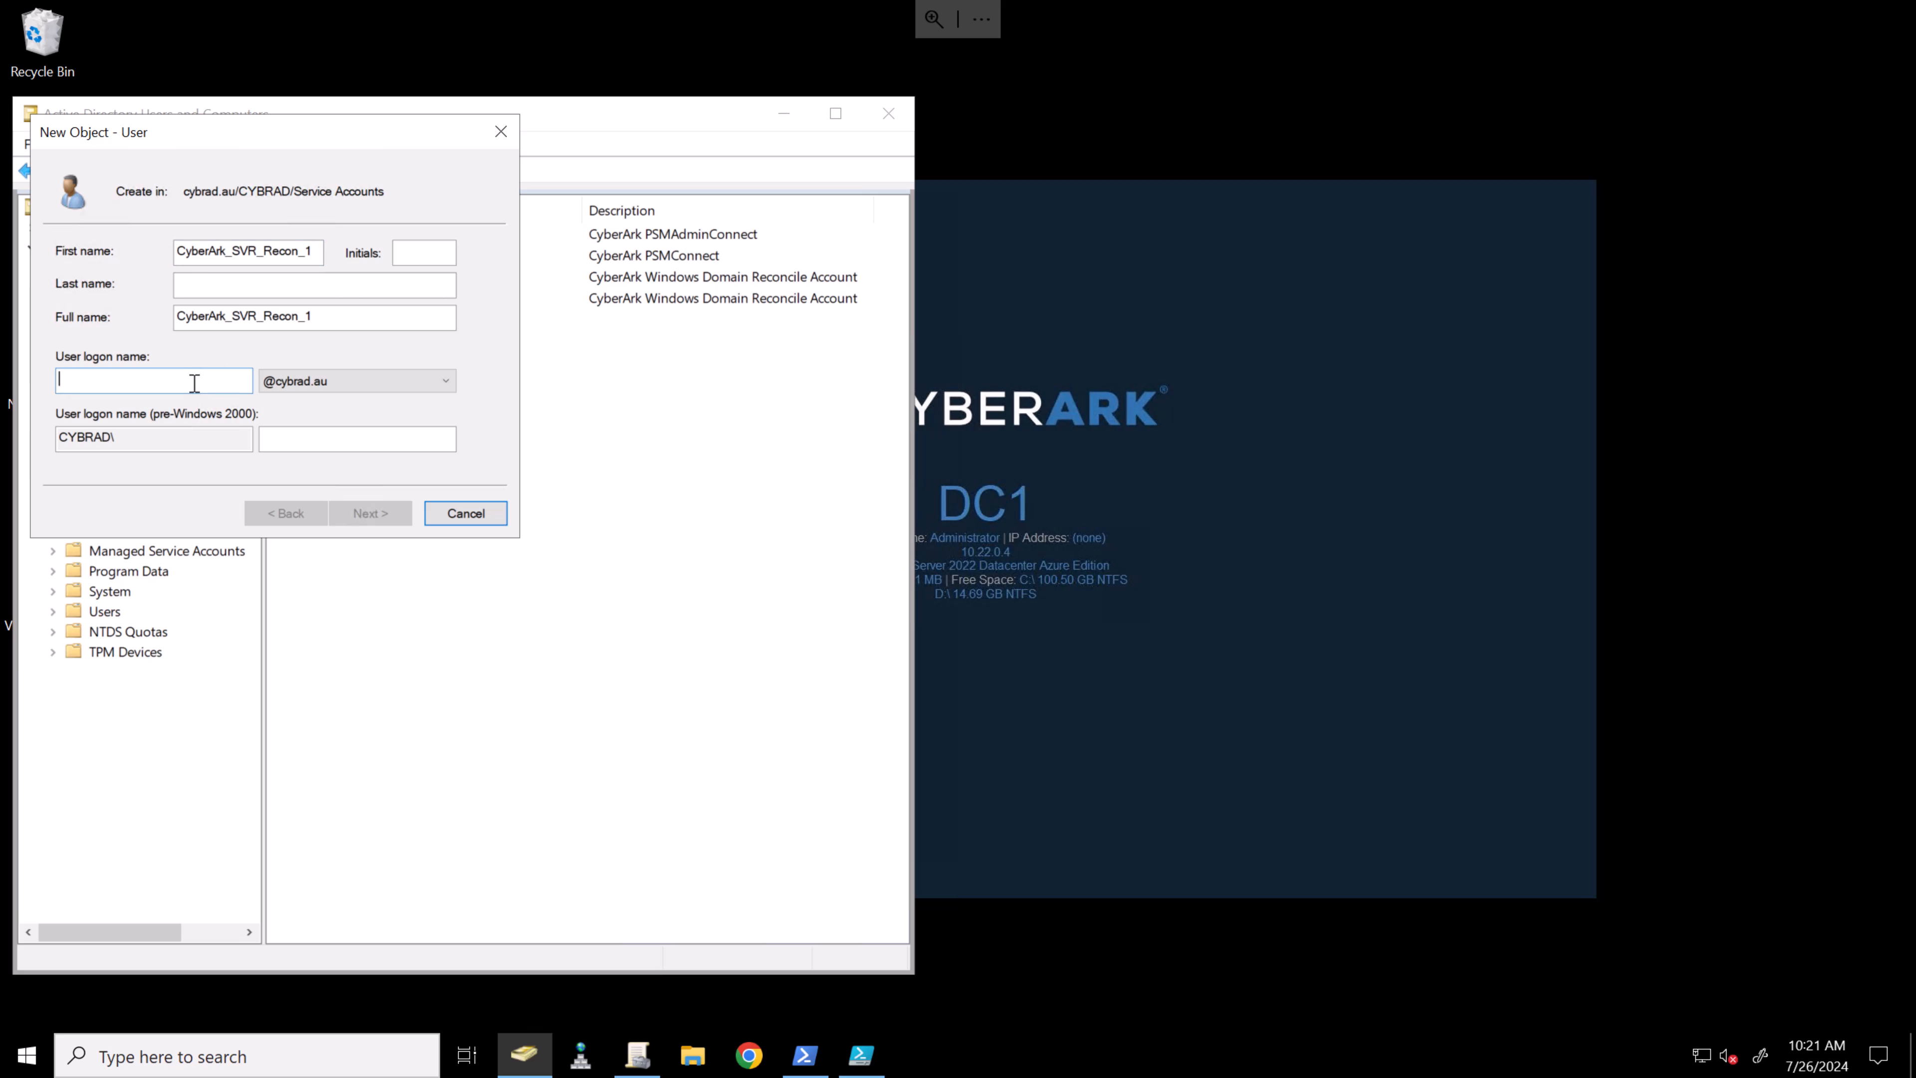
key("ctrl+v")
- Set the account password, drop change-at-next-logon and make the password never expire
left_click(370, 513)
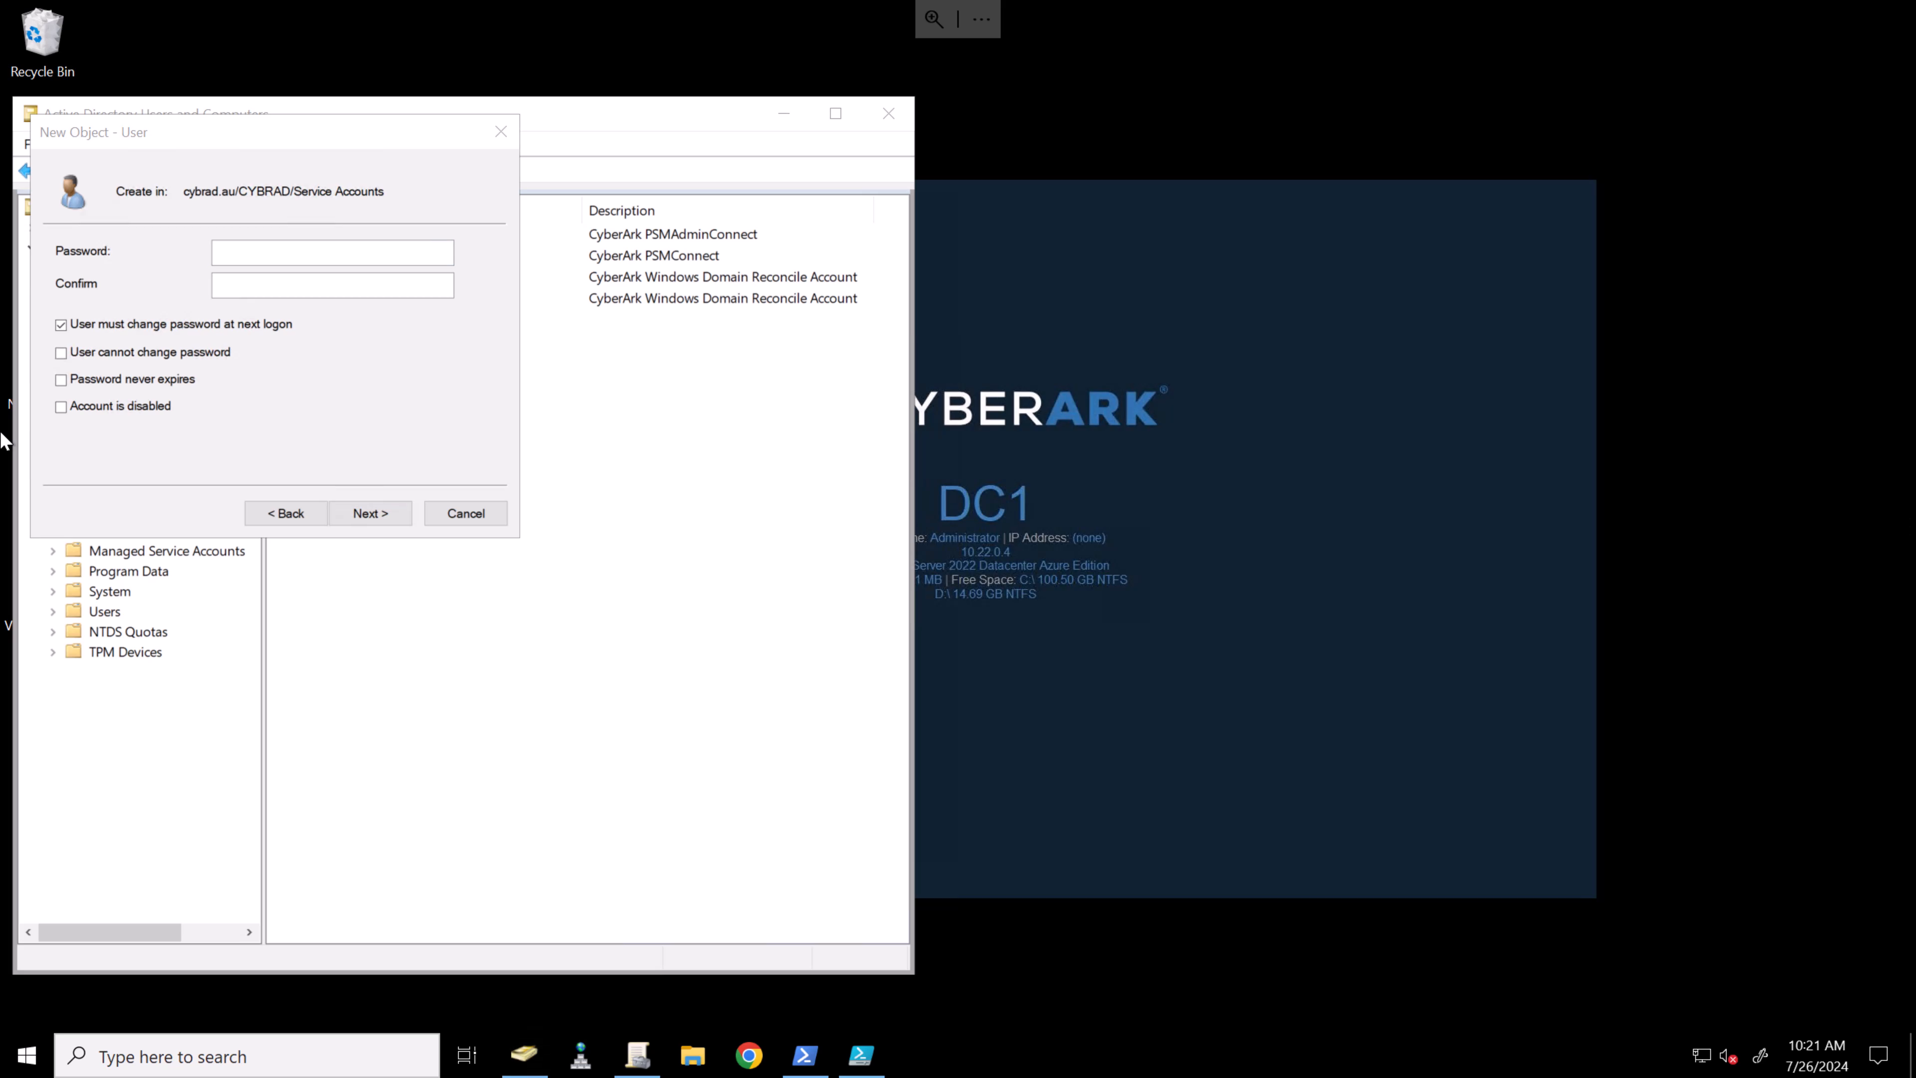
left_click(139, 327)
left_click(127, 379)
left_click(339, 253)
key("ctrl+v")
left_click(343, 286)
key("ctrl+v")
left_click(393, 517)
- Finish creating CyberArk_SVR_Recon_1 and describe it as the Windows Server reconcile account
left_click(369, 513)
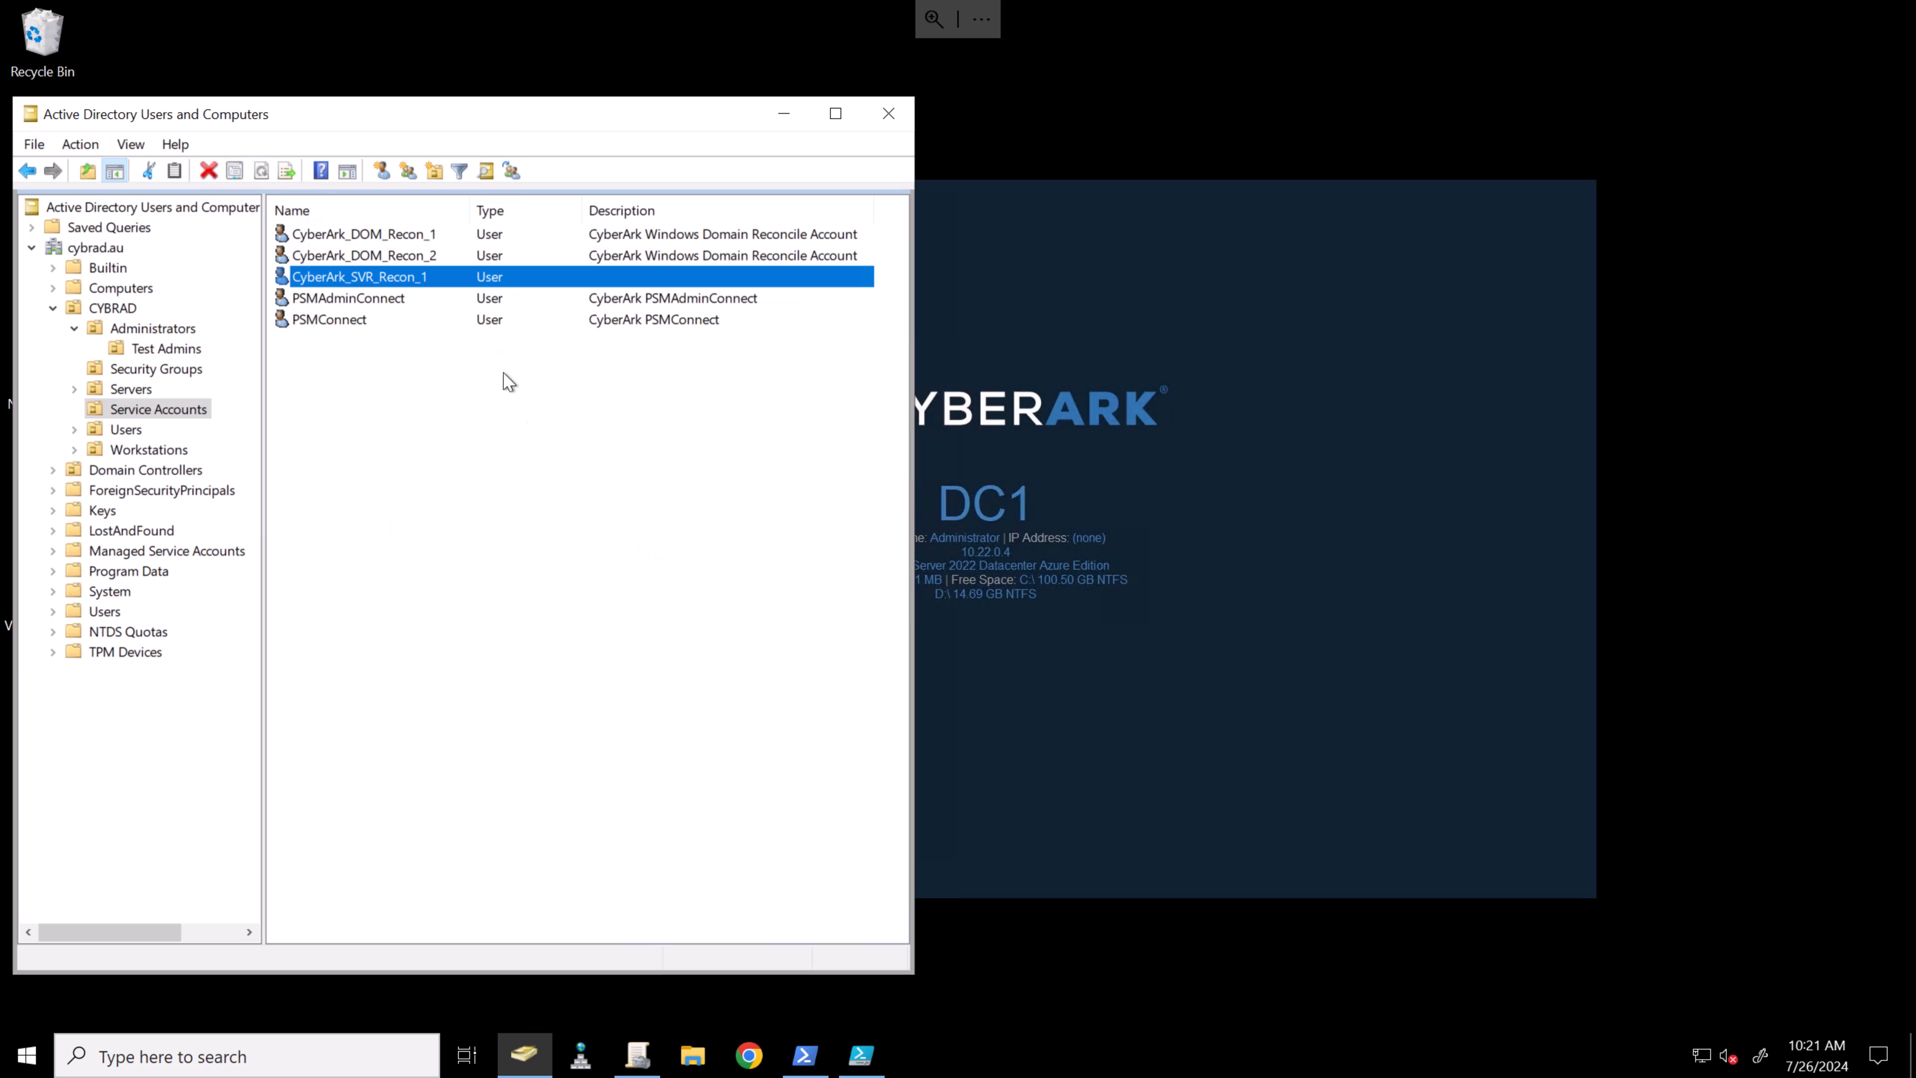
right_click(547, 273)
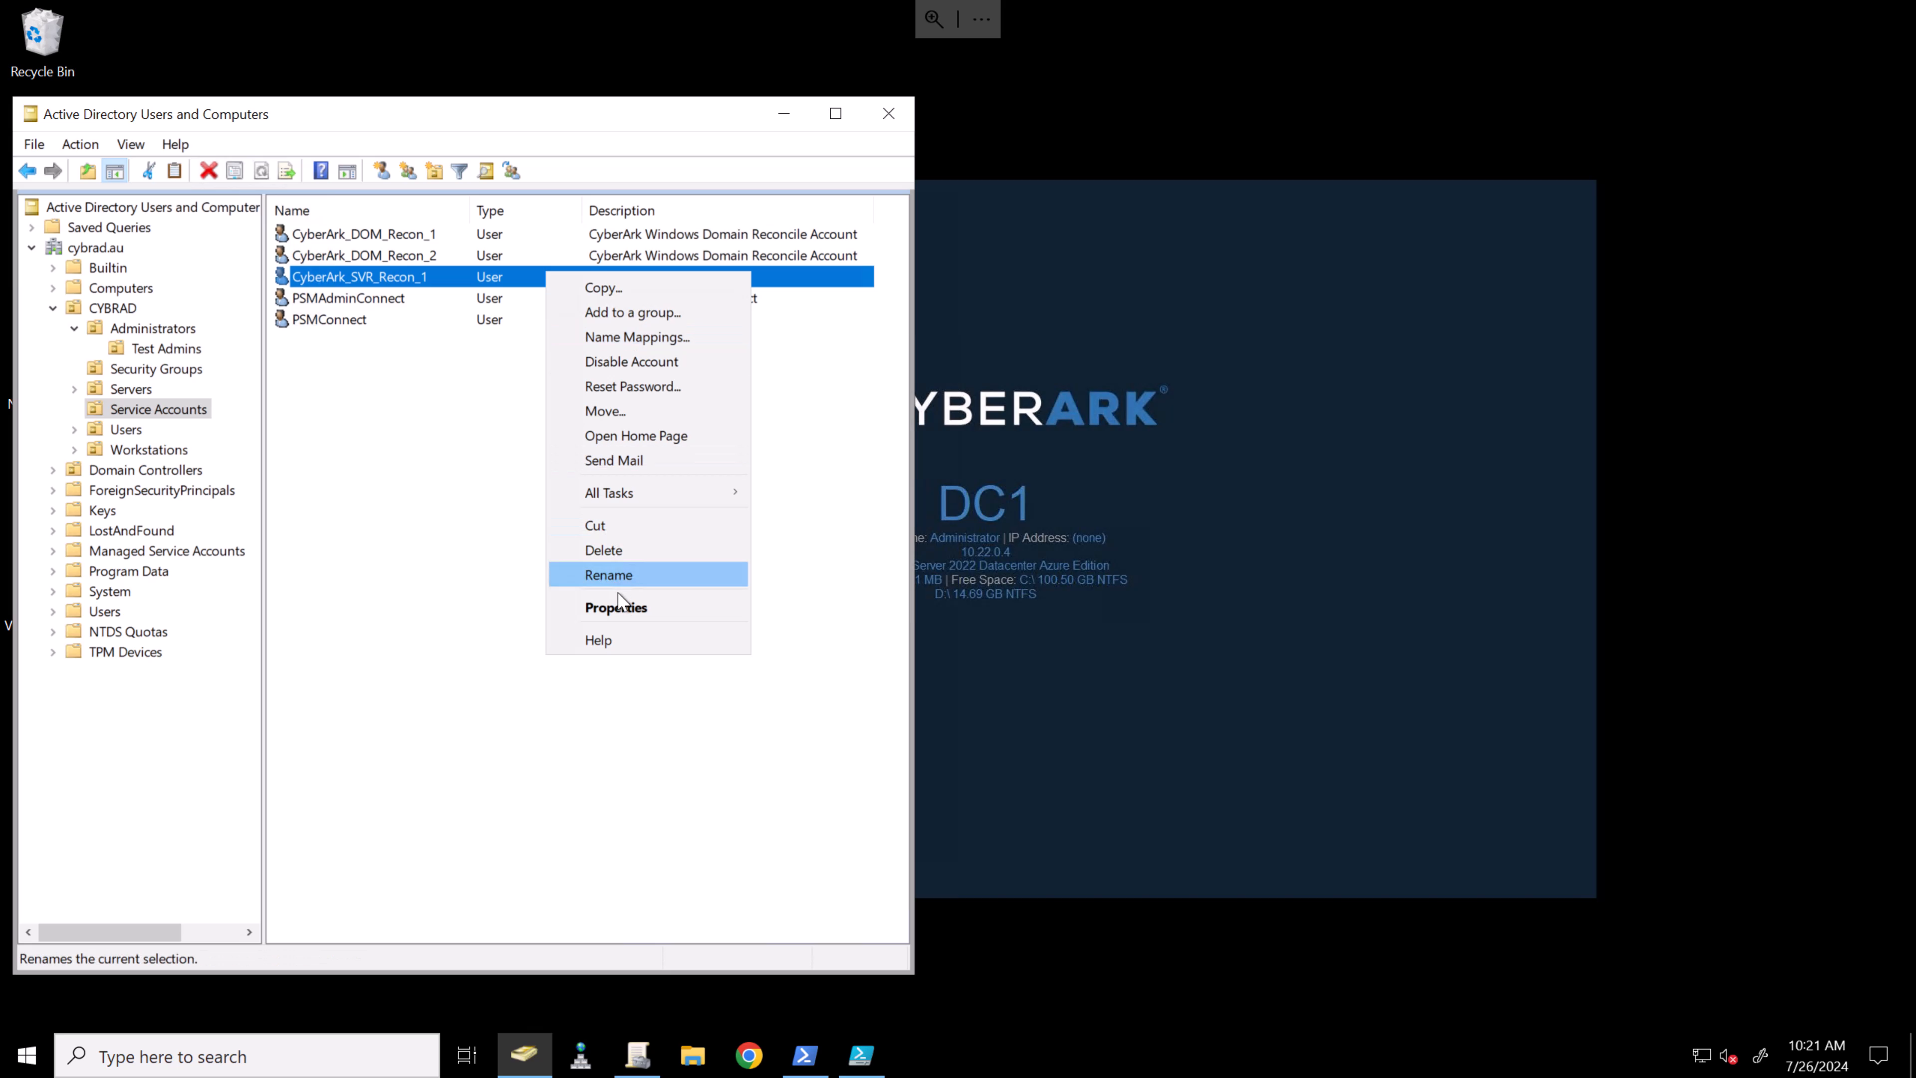
left_click(630, 609)
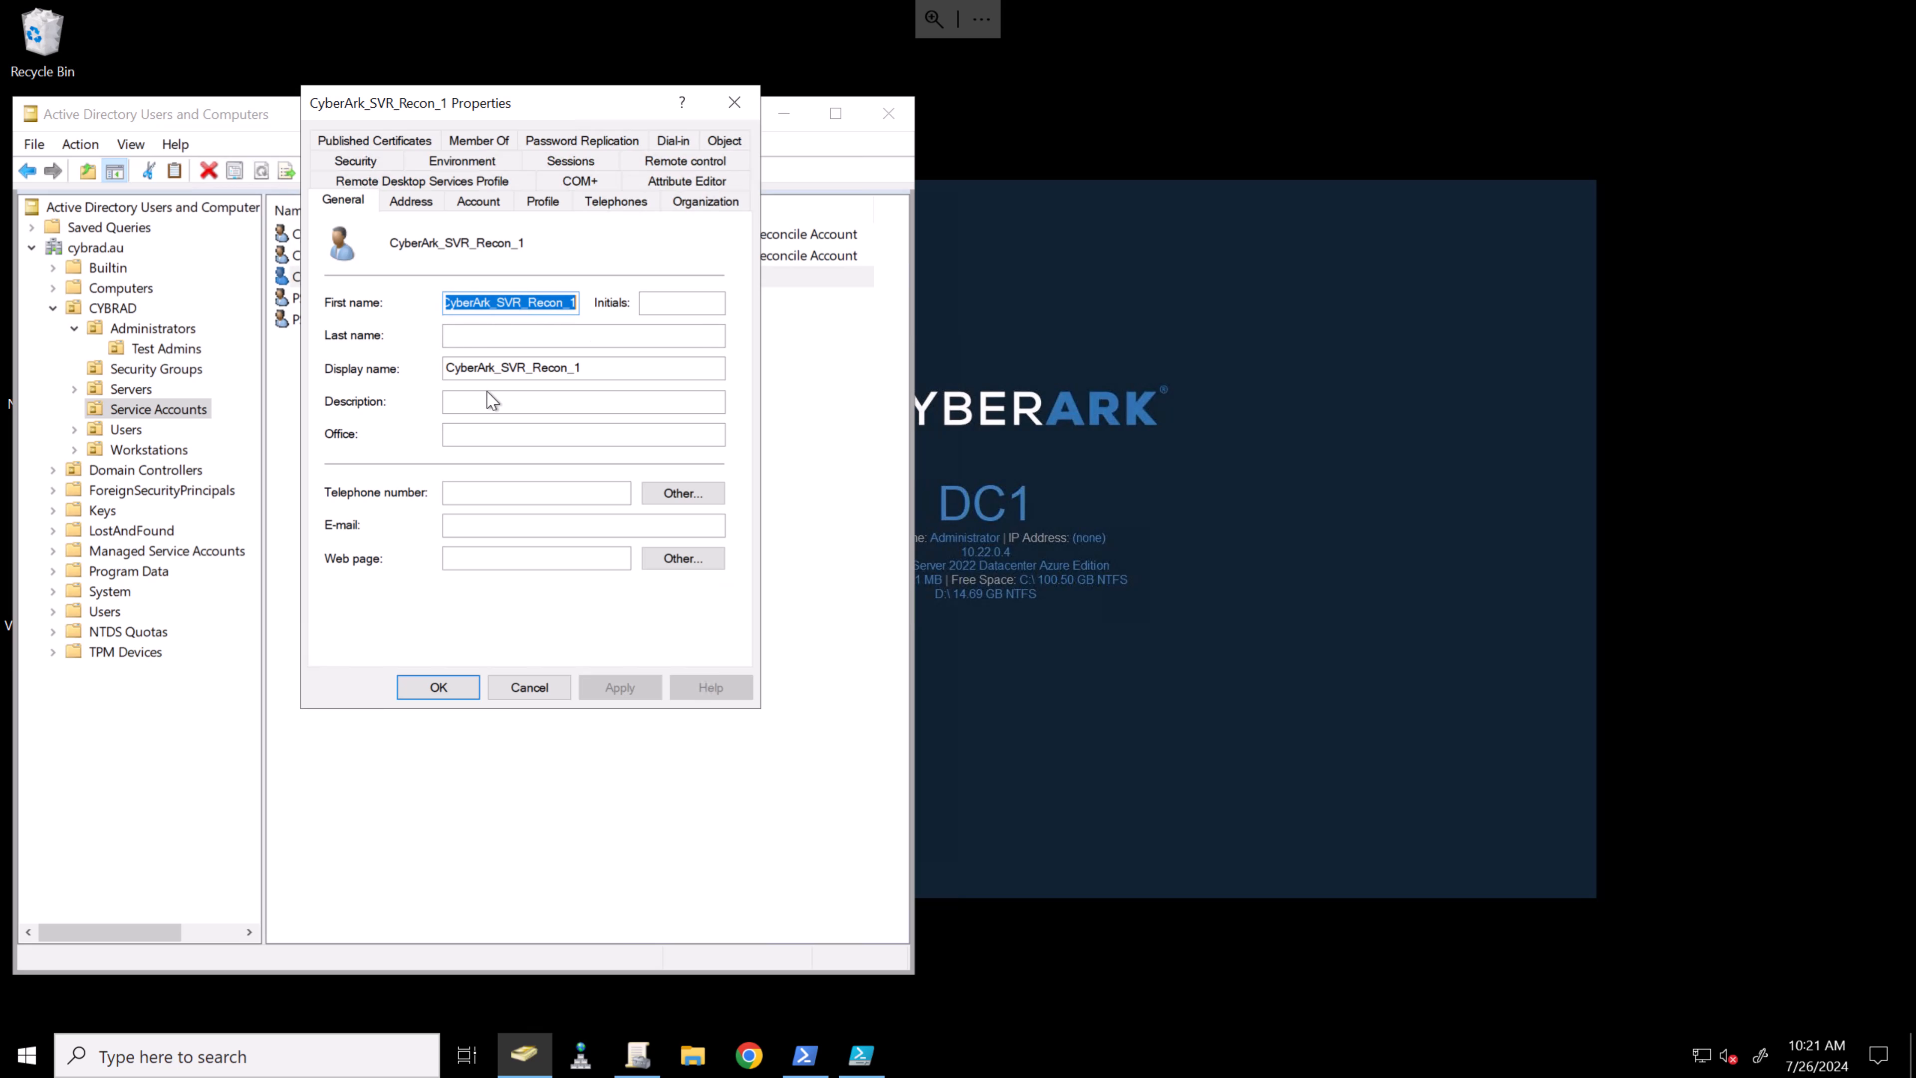
left_click(488, 406)
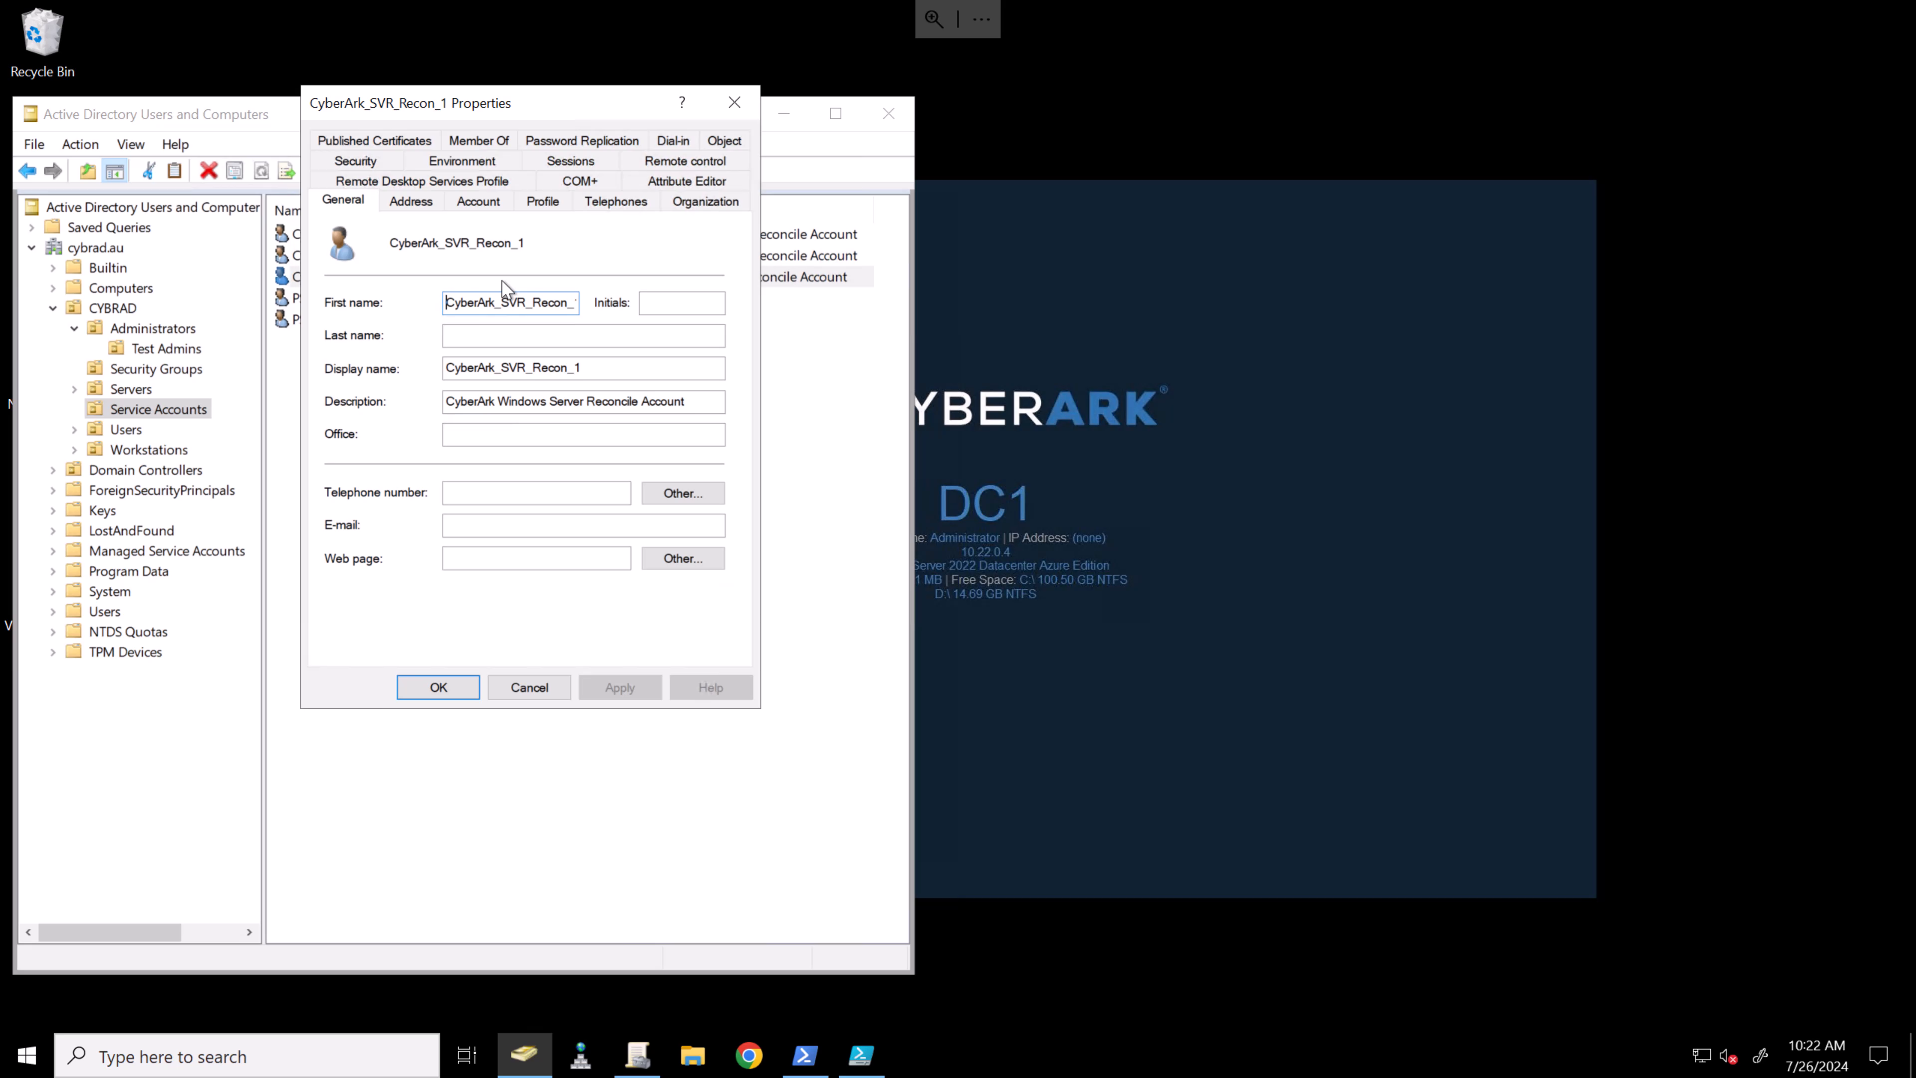
- Add CyberArk_SVR_Recon_1 to grp_Server_Admins and save the property changes
left_click(500, 141)
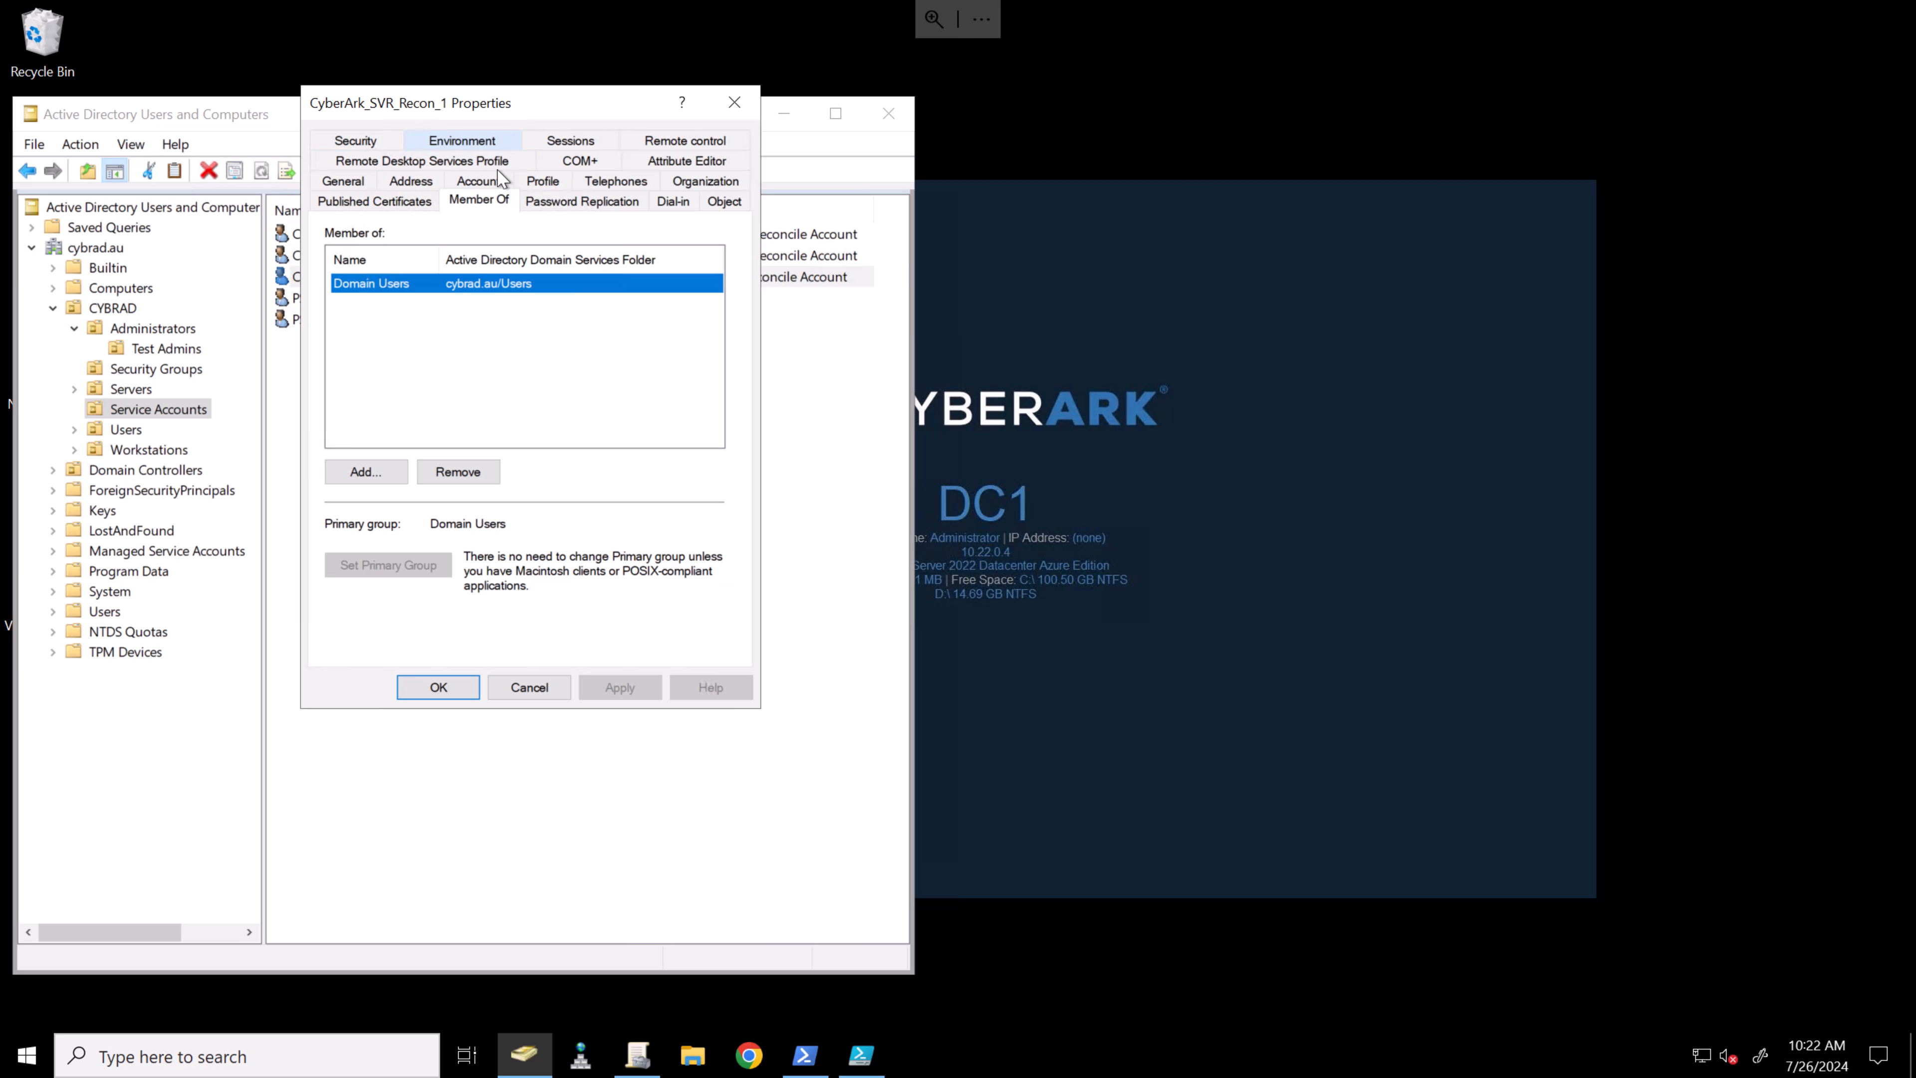
left_click(368, 471)
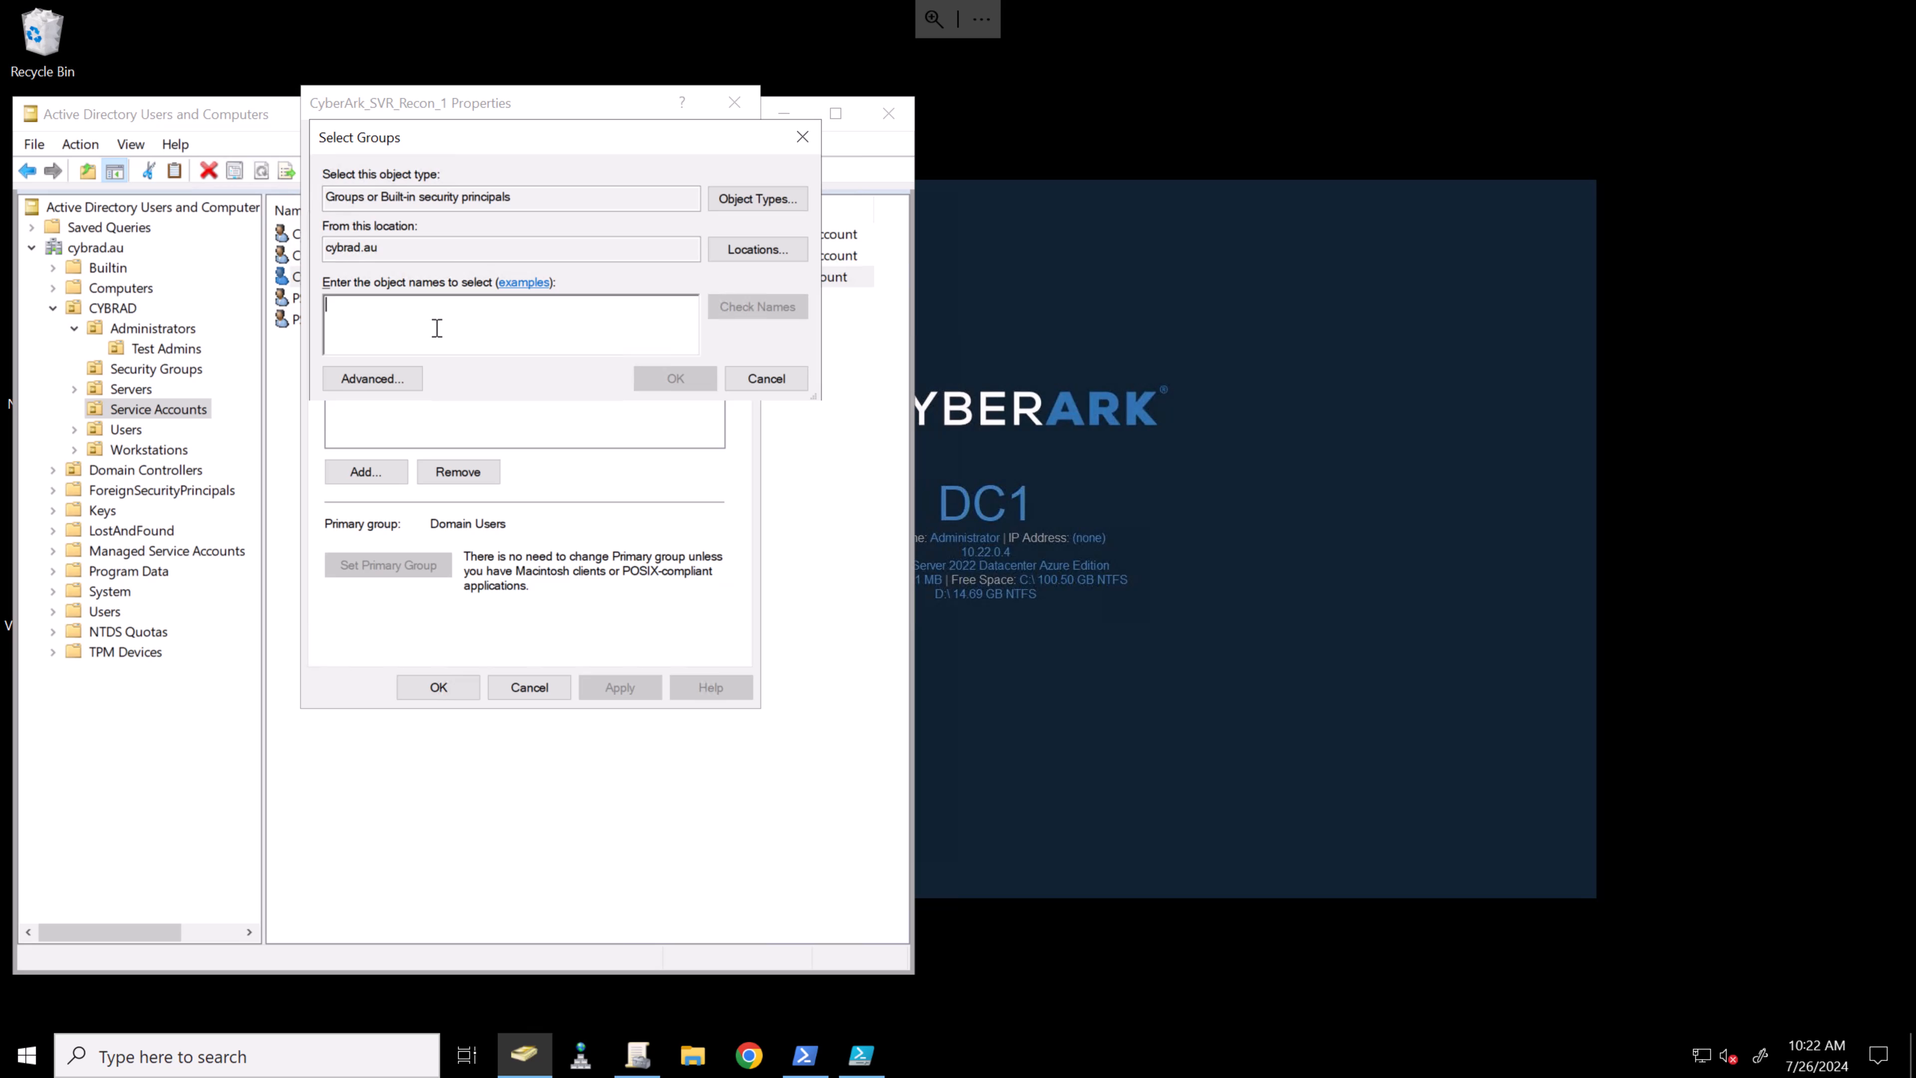
type("grp_Server_Admins")
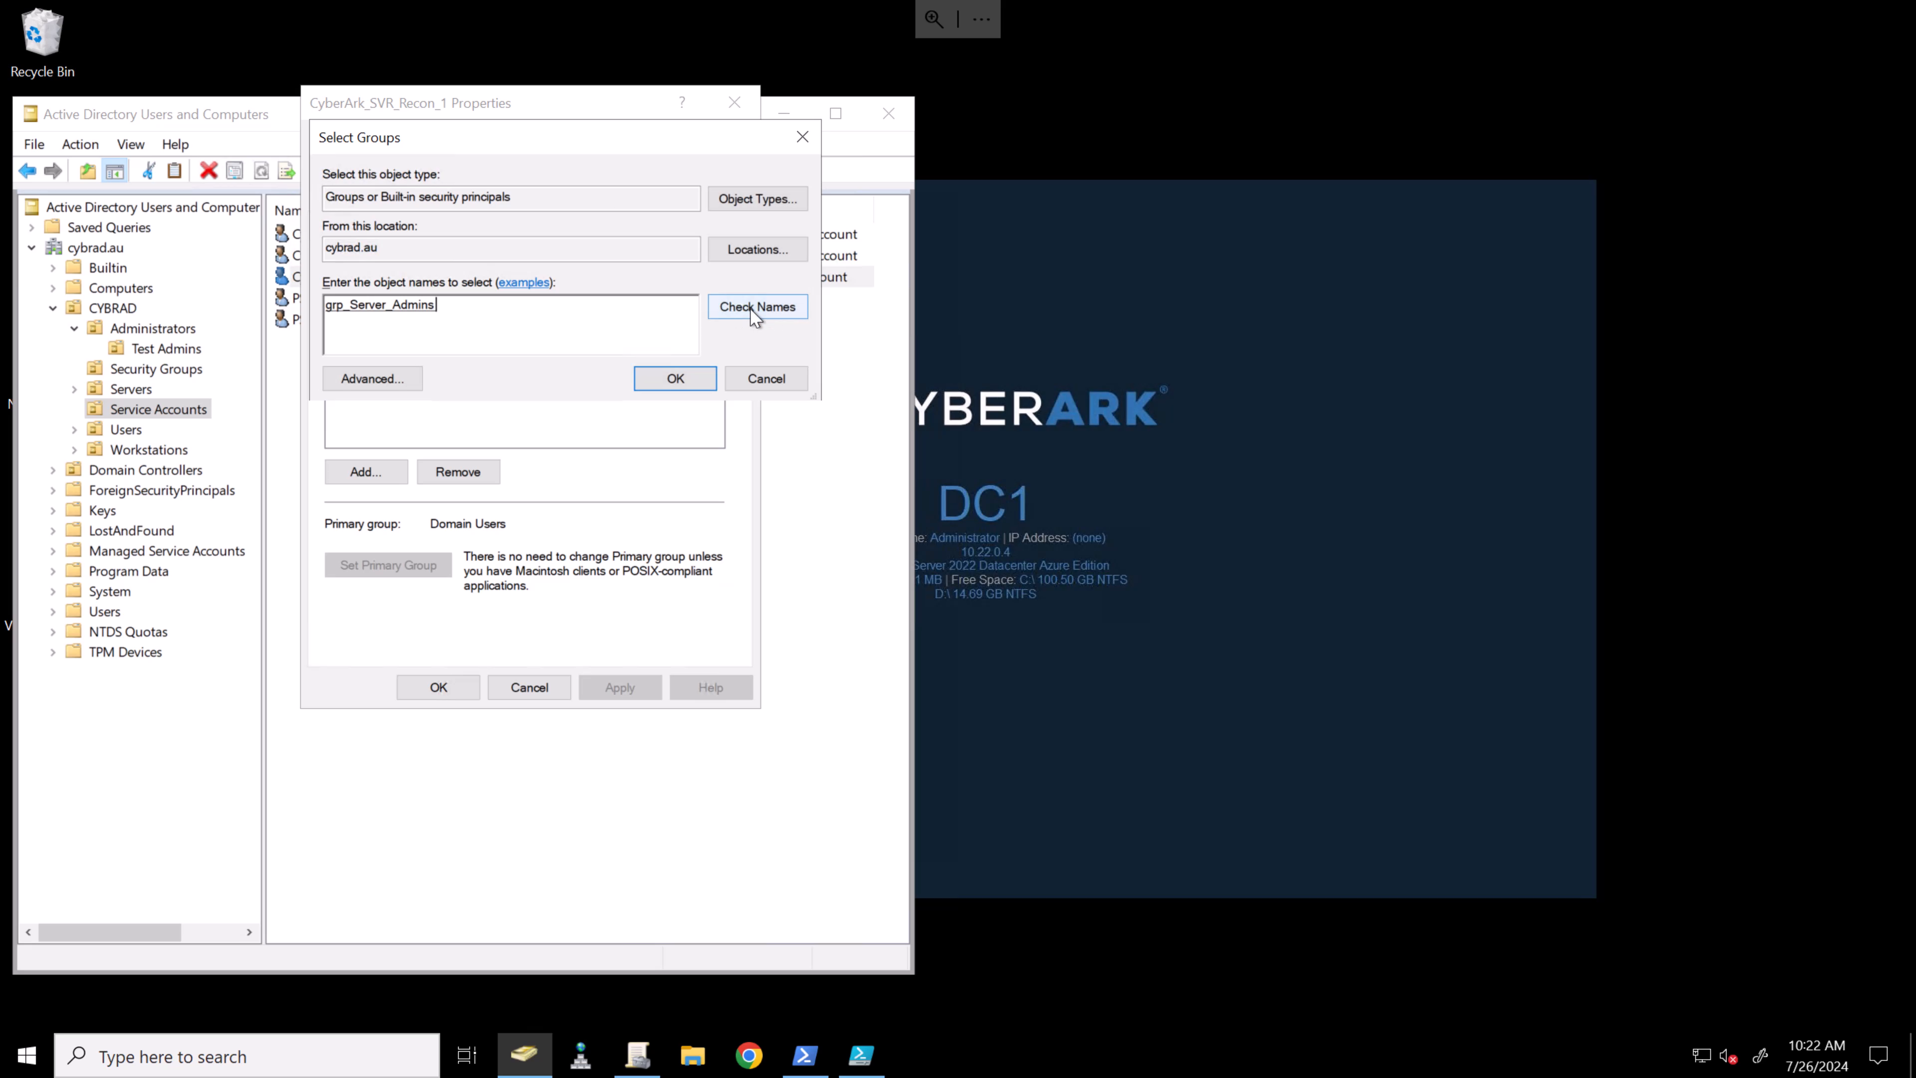
left_click(673, 378)
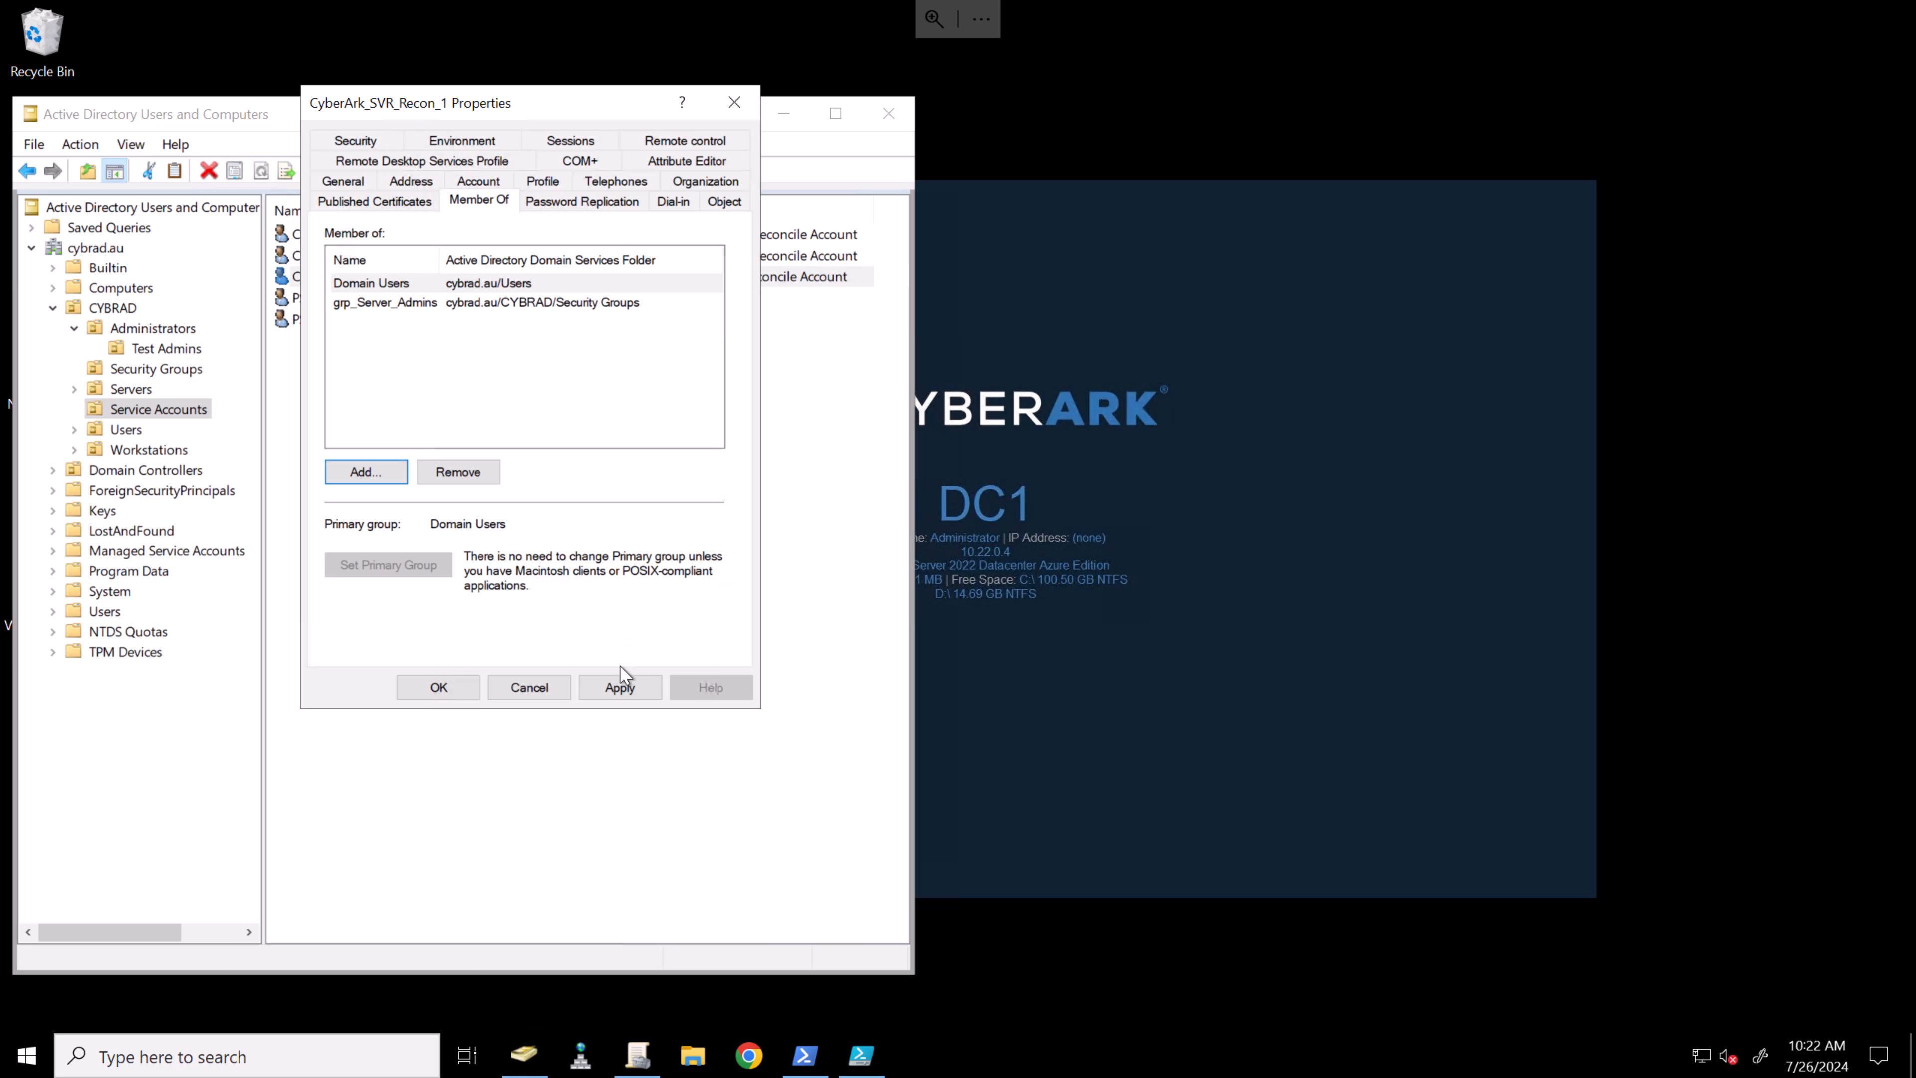
left_click(620, 680)
left_click(430, 686)
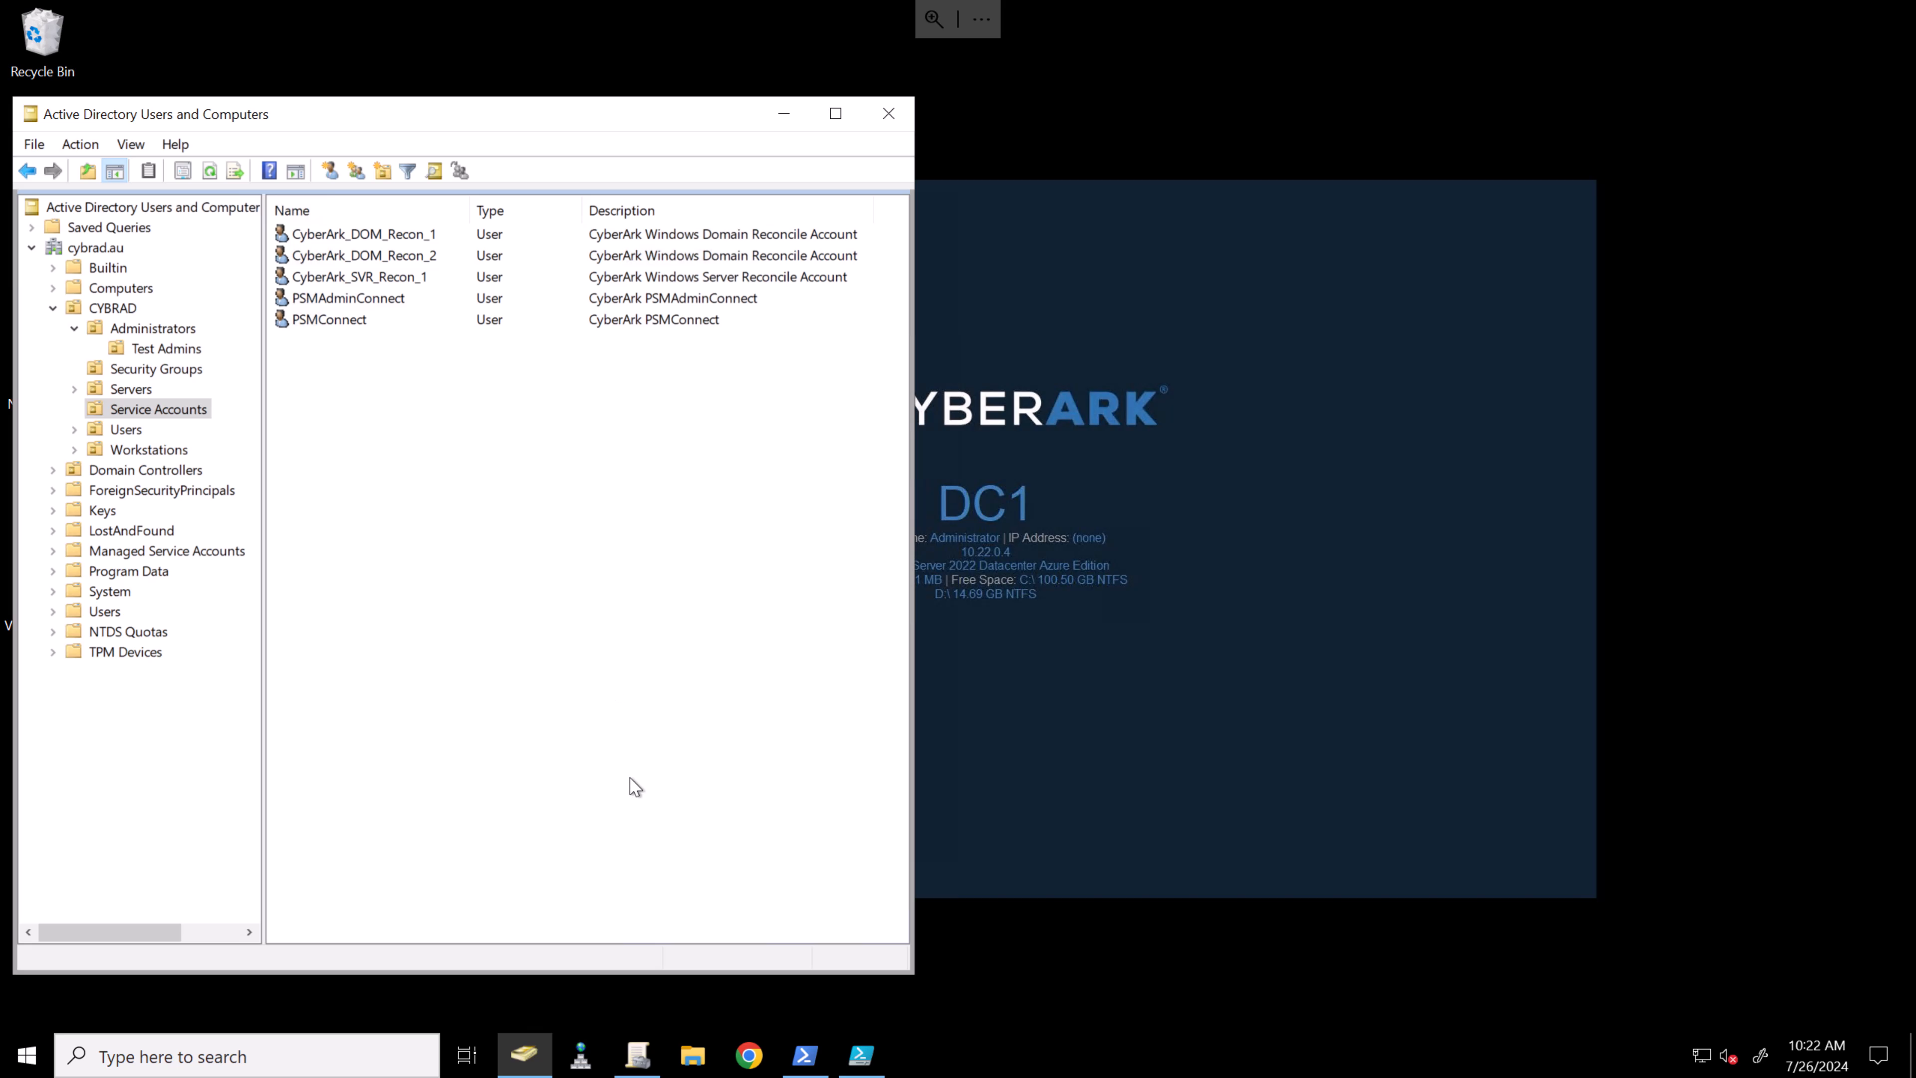
left_click(639, 1051)
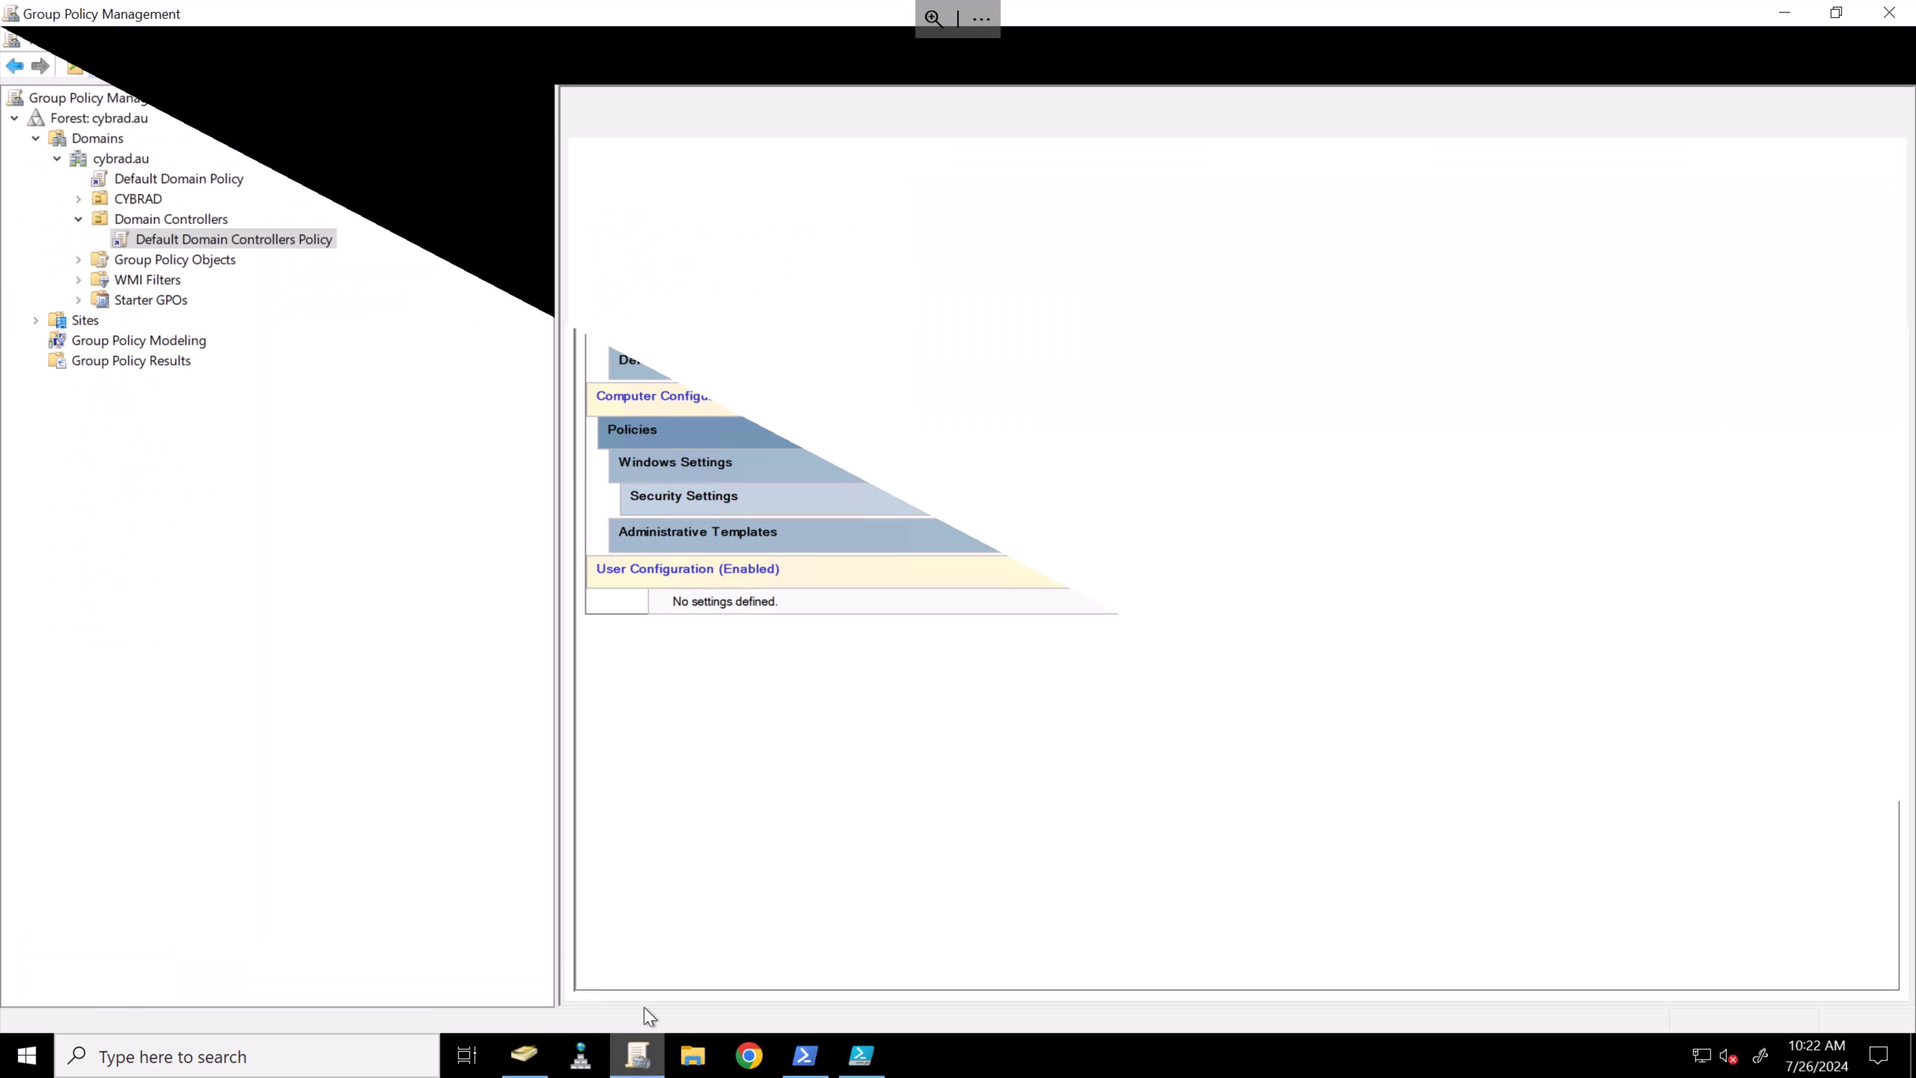
- Open the Server_Local_Administrators GPO under CYBRAD > Servers and expand its built-in Administrators group settings
left_click(79, 199)
left_click(126, 259)
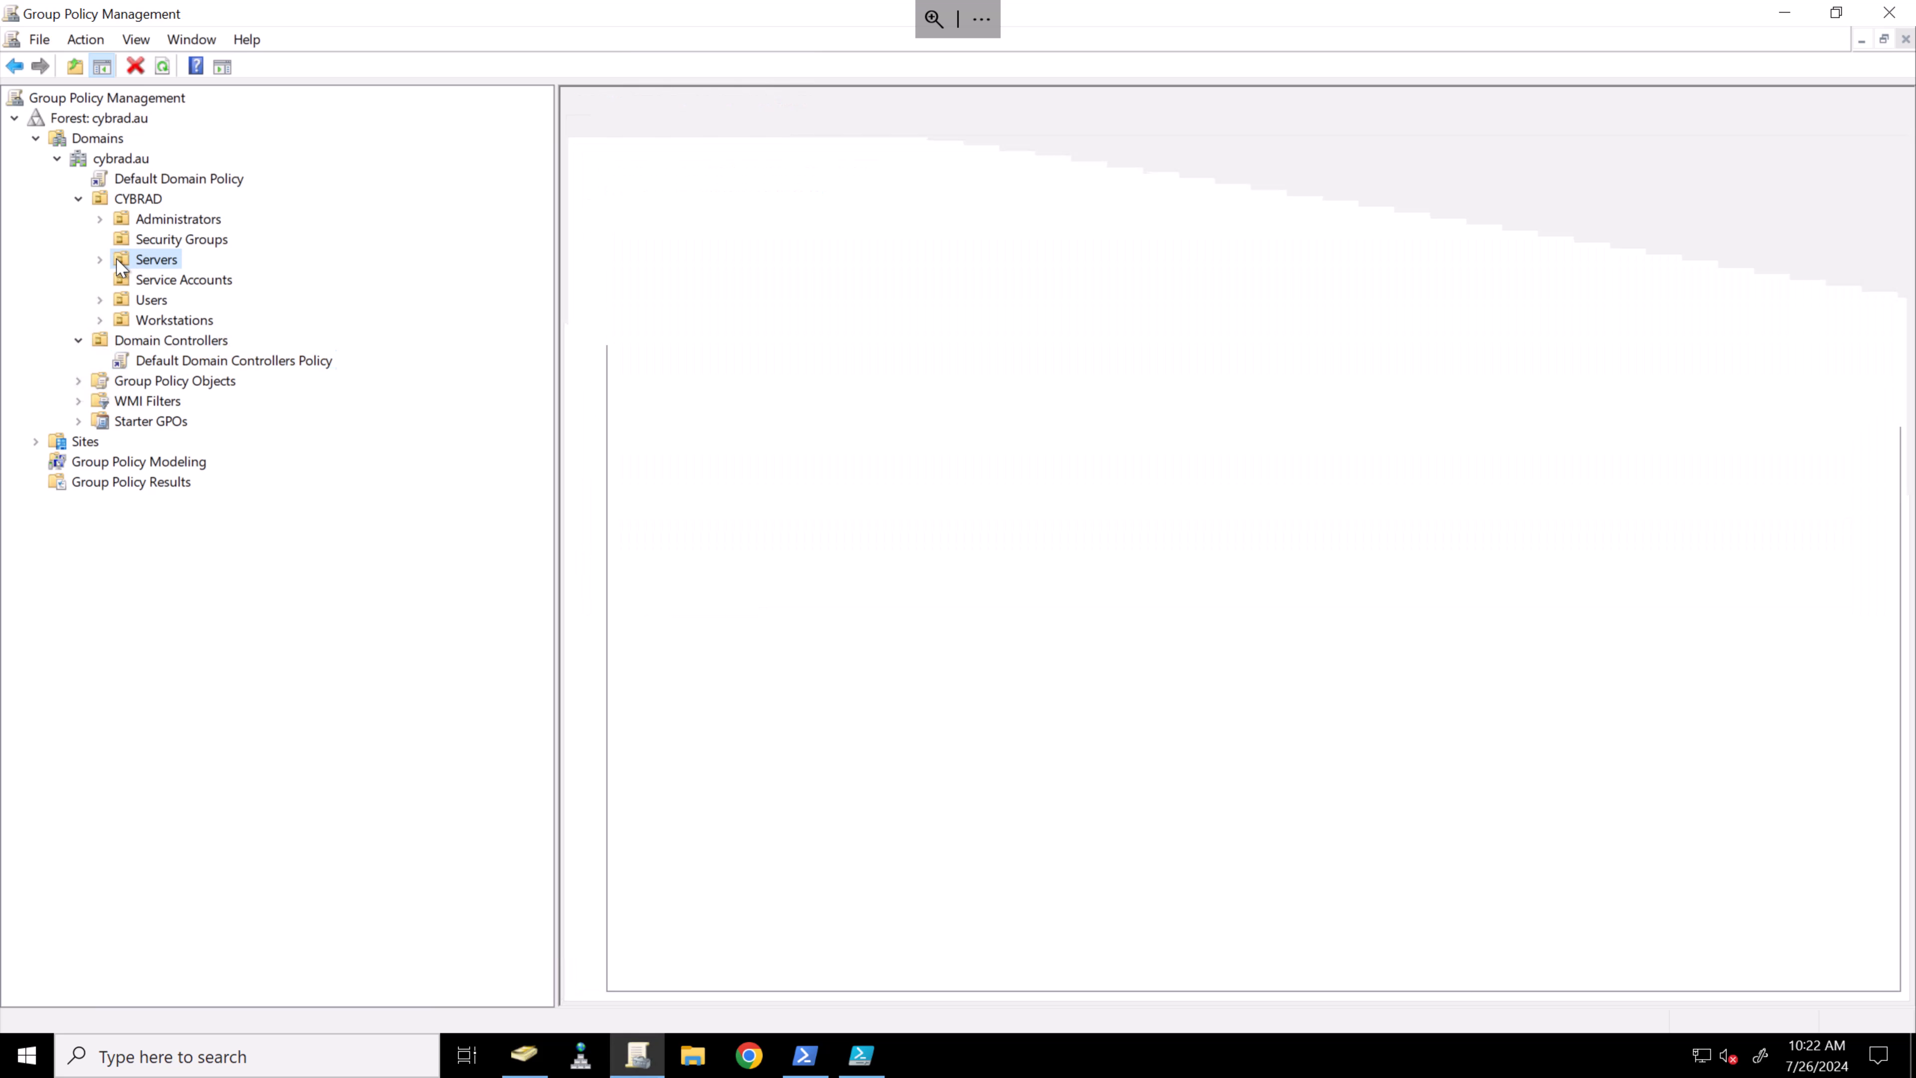
left_click(100, 259)
left_click(190, 281)
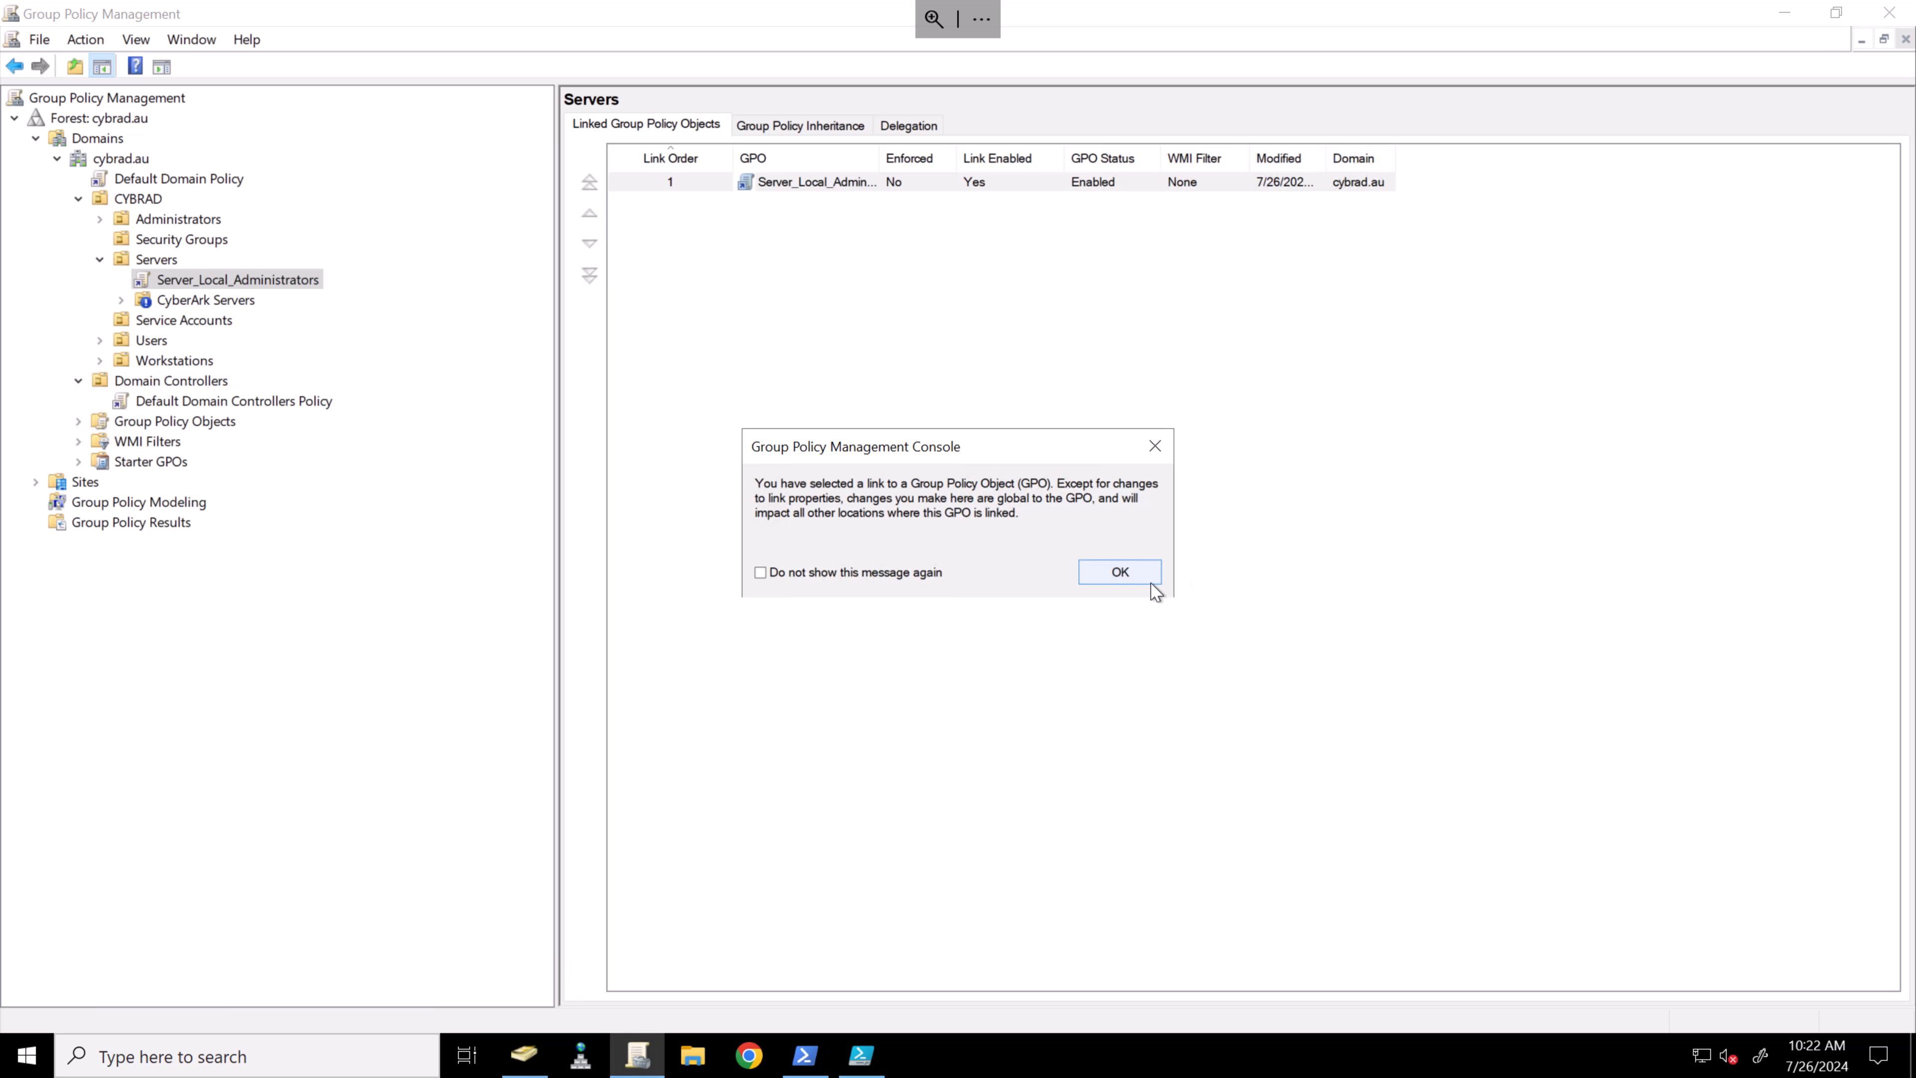
left_click(1154, 583)
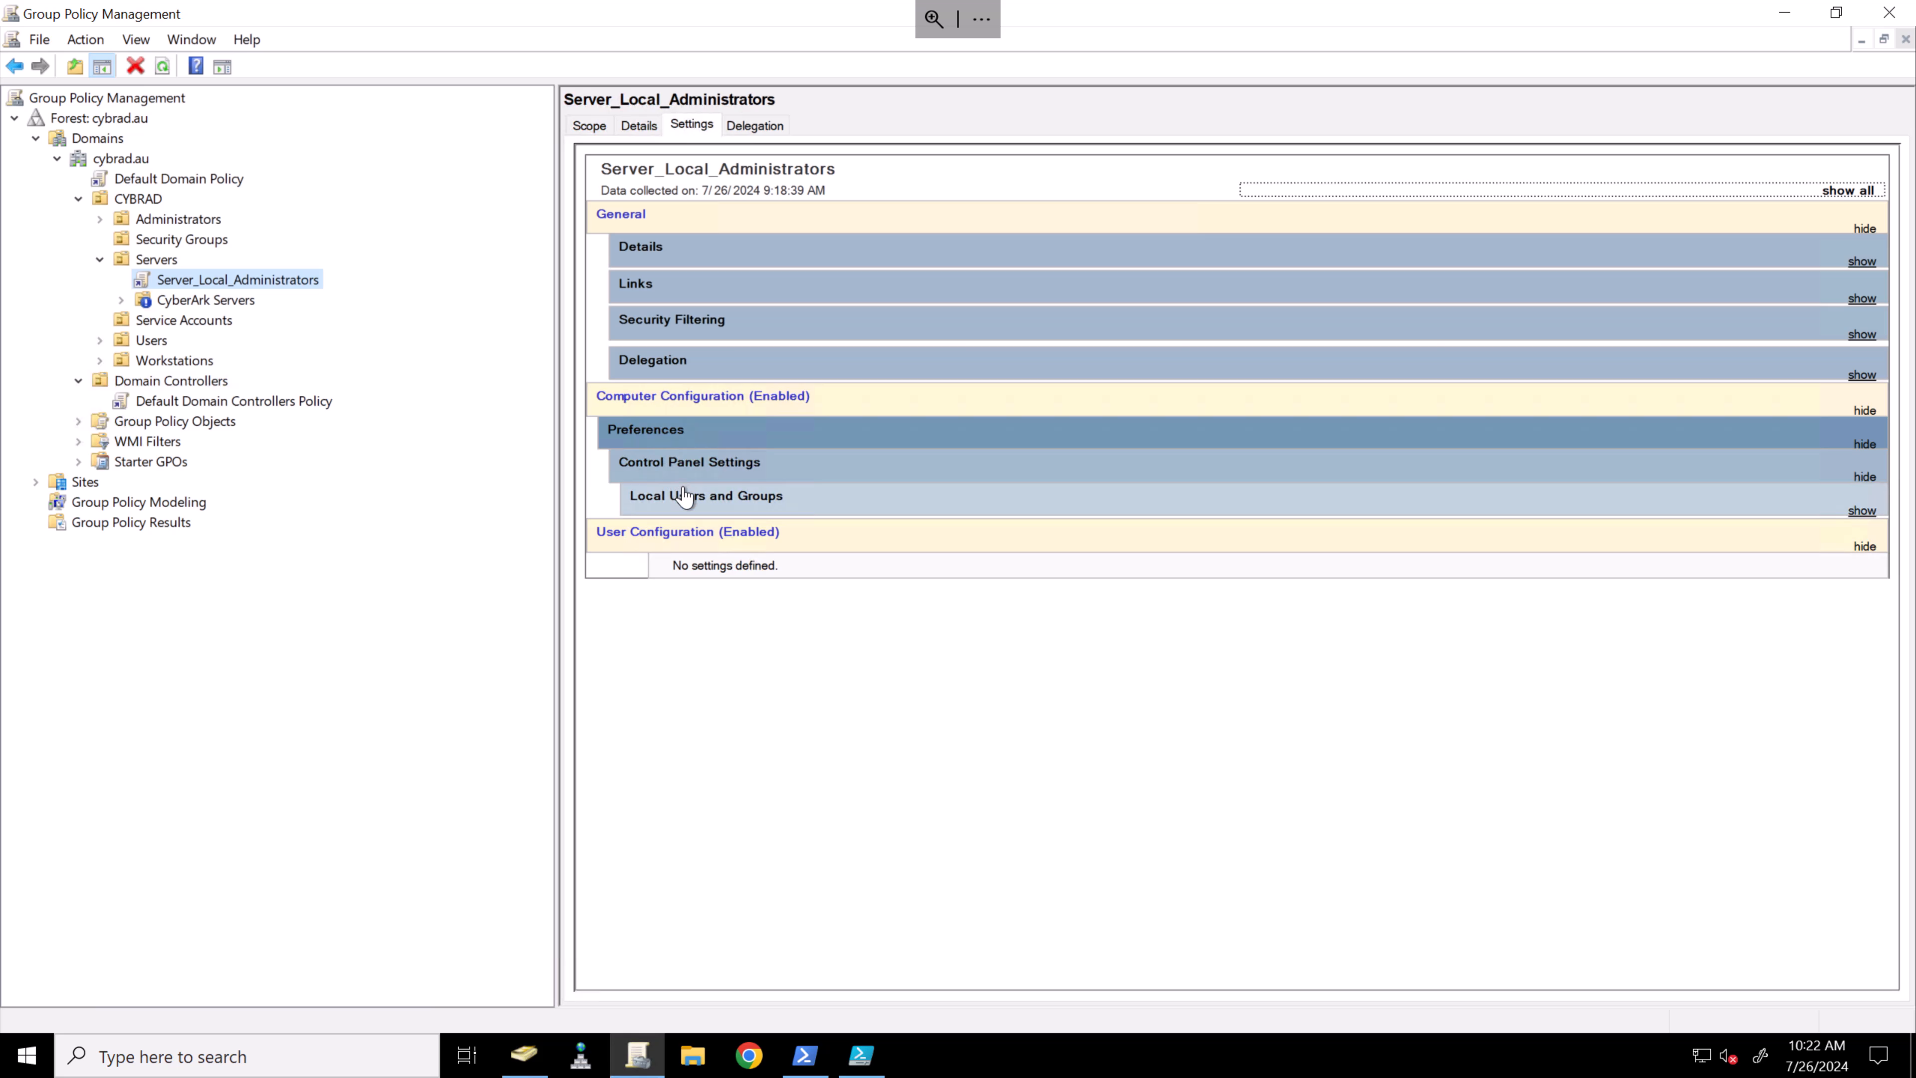
left_click(685, 496)
left_click(711, 543)
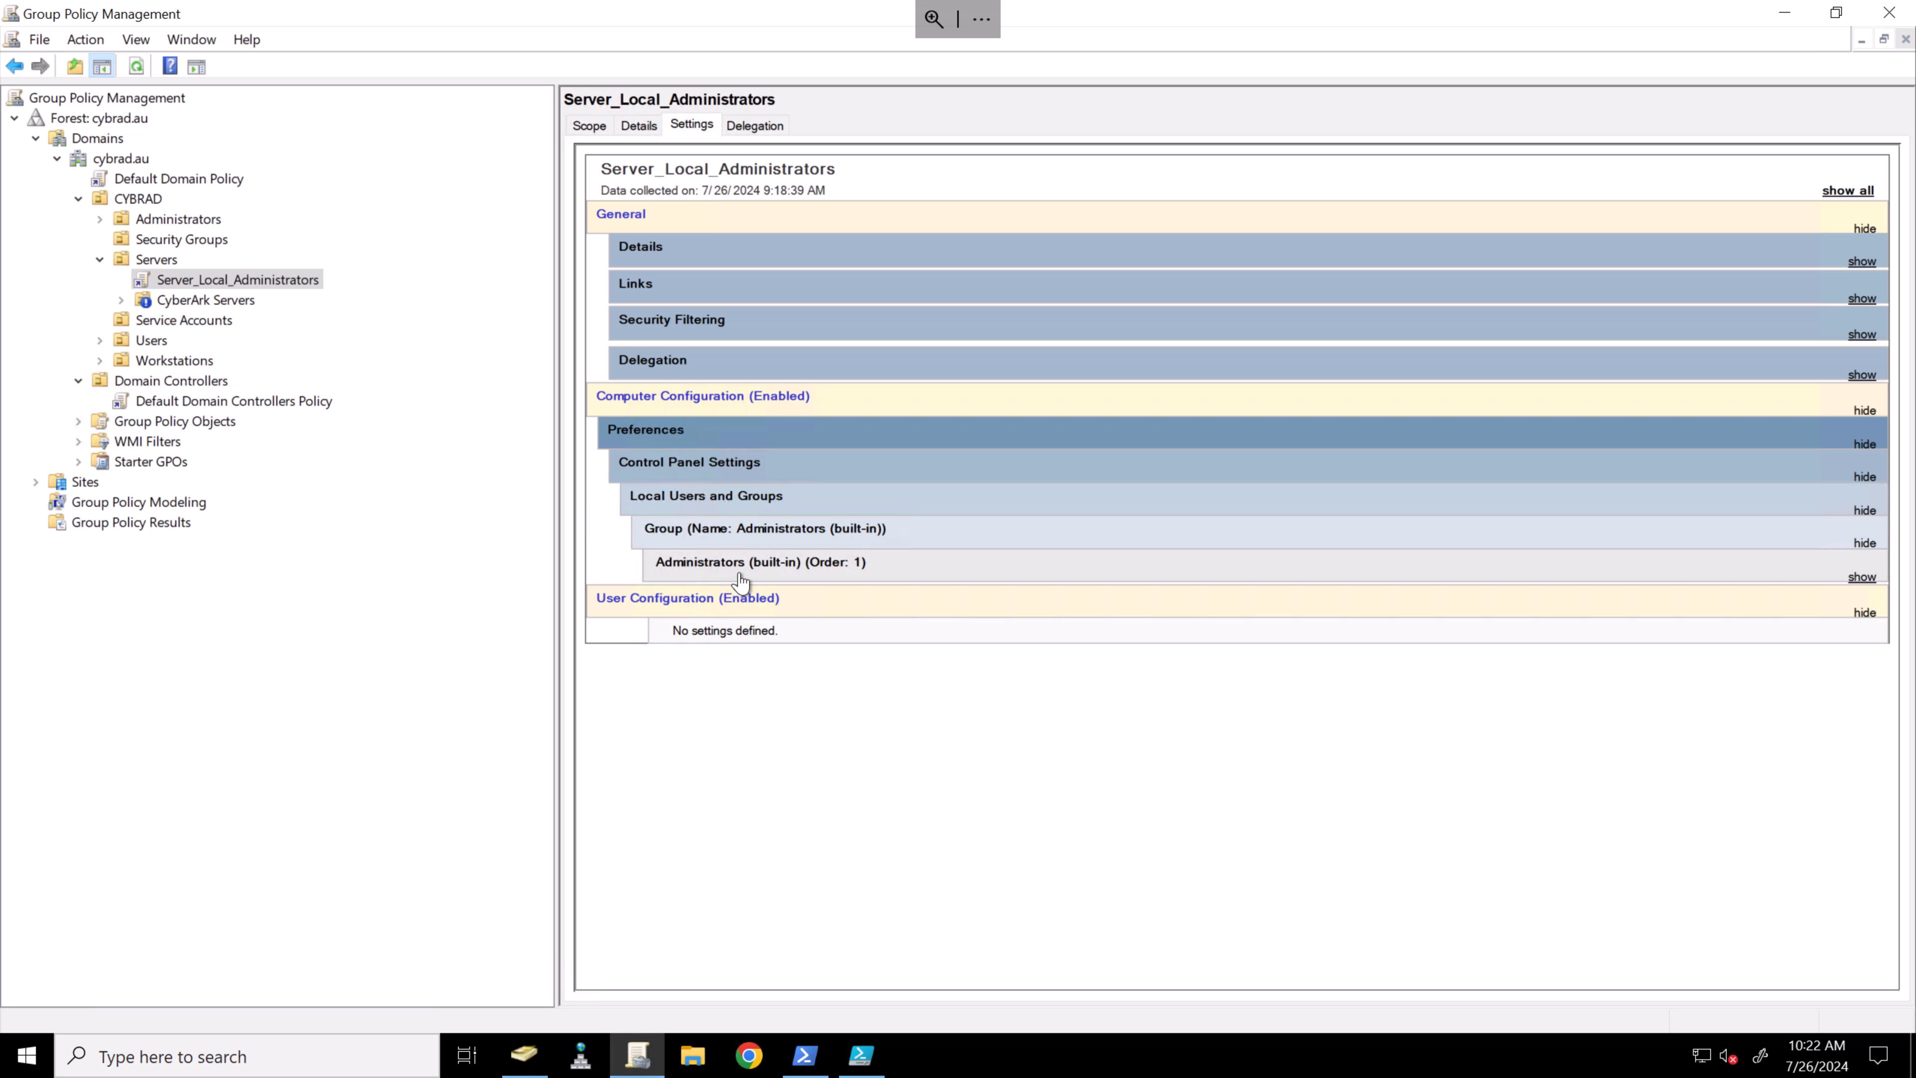
left_click(740, 577)
left_click(725, 608)
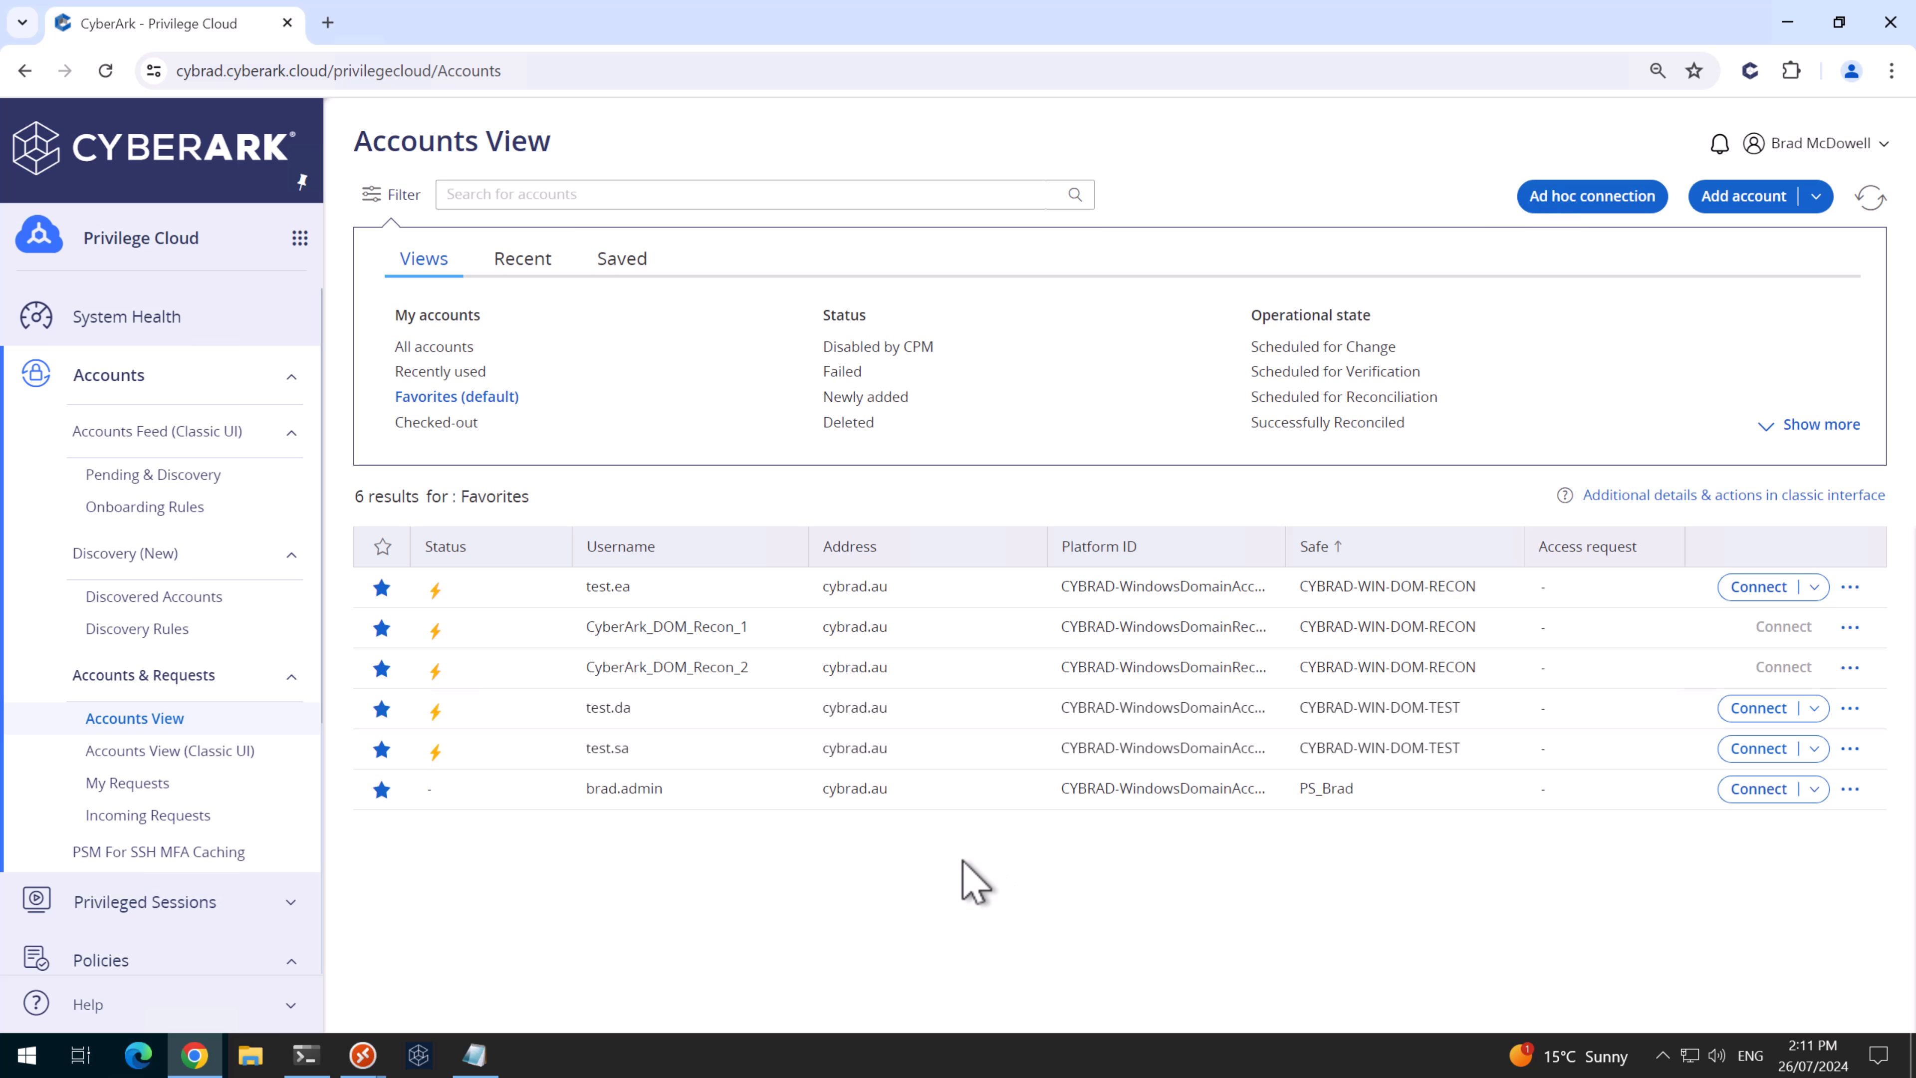
- Create the PROD-CPM safes CYBRAD-WIN-SVR-RECON and CYBRAD-WIN-SVR-Local without adding members
scroll(268, 826, "down", 3)
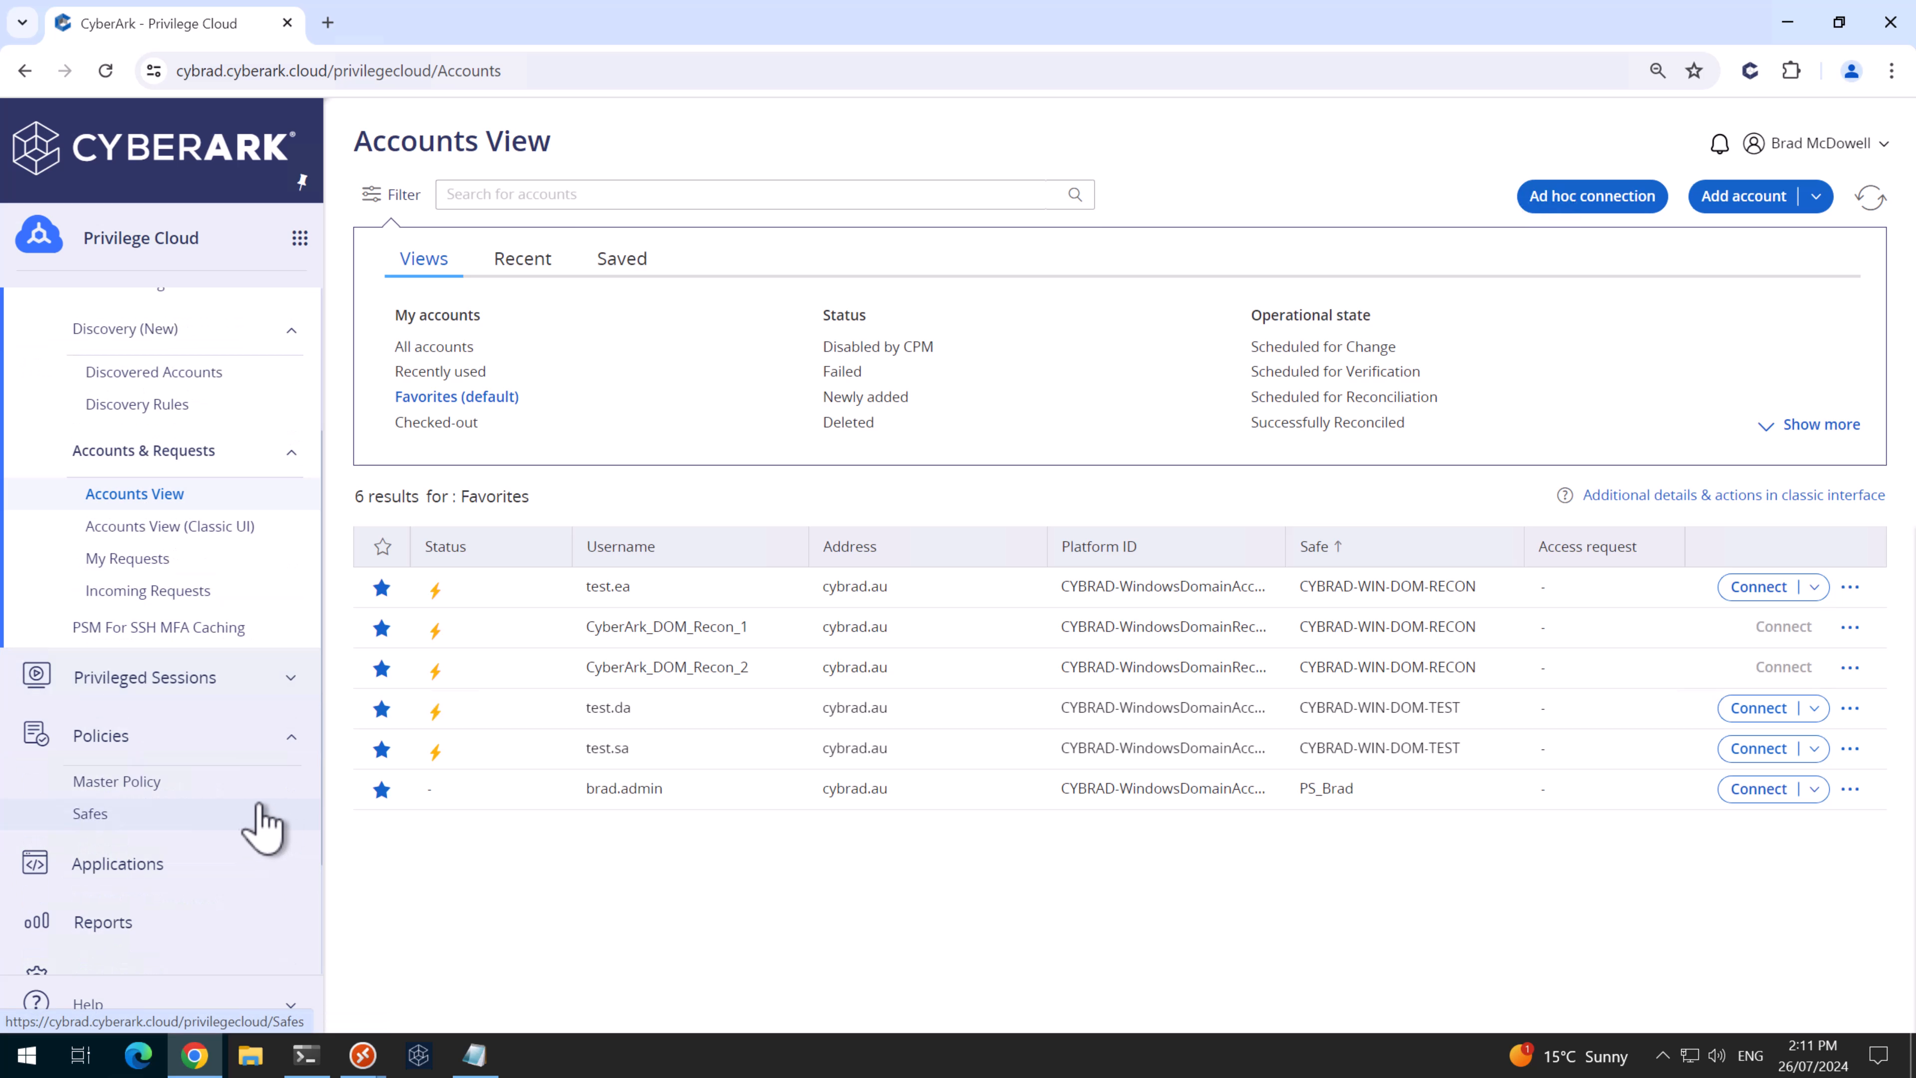
left_click(89, 813)
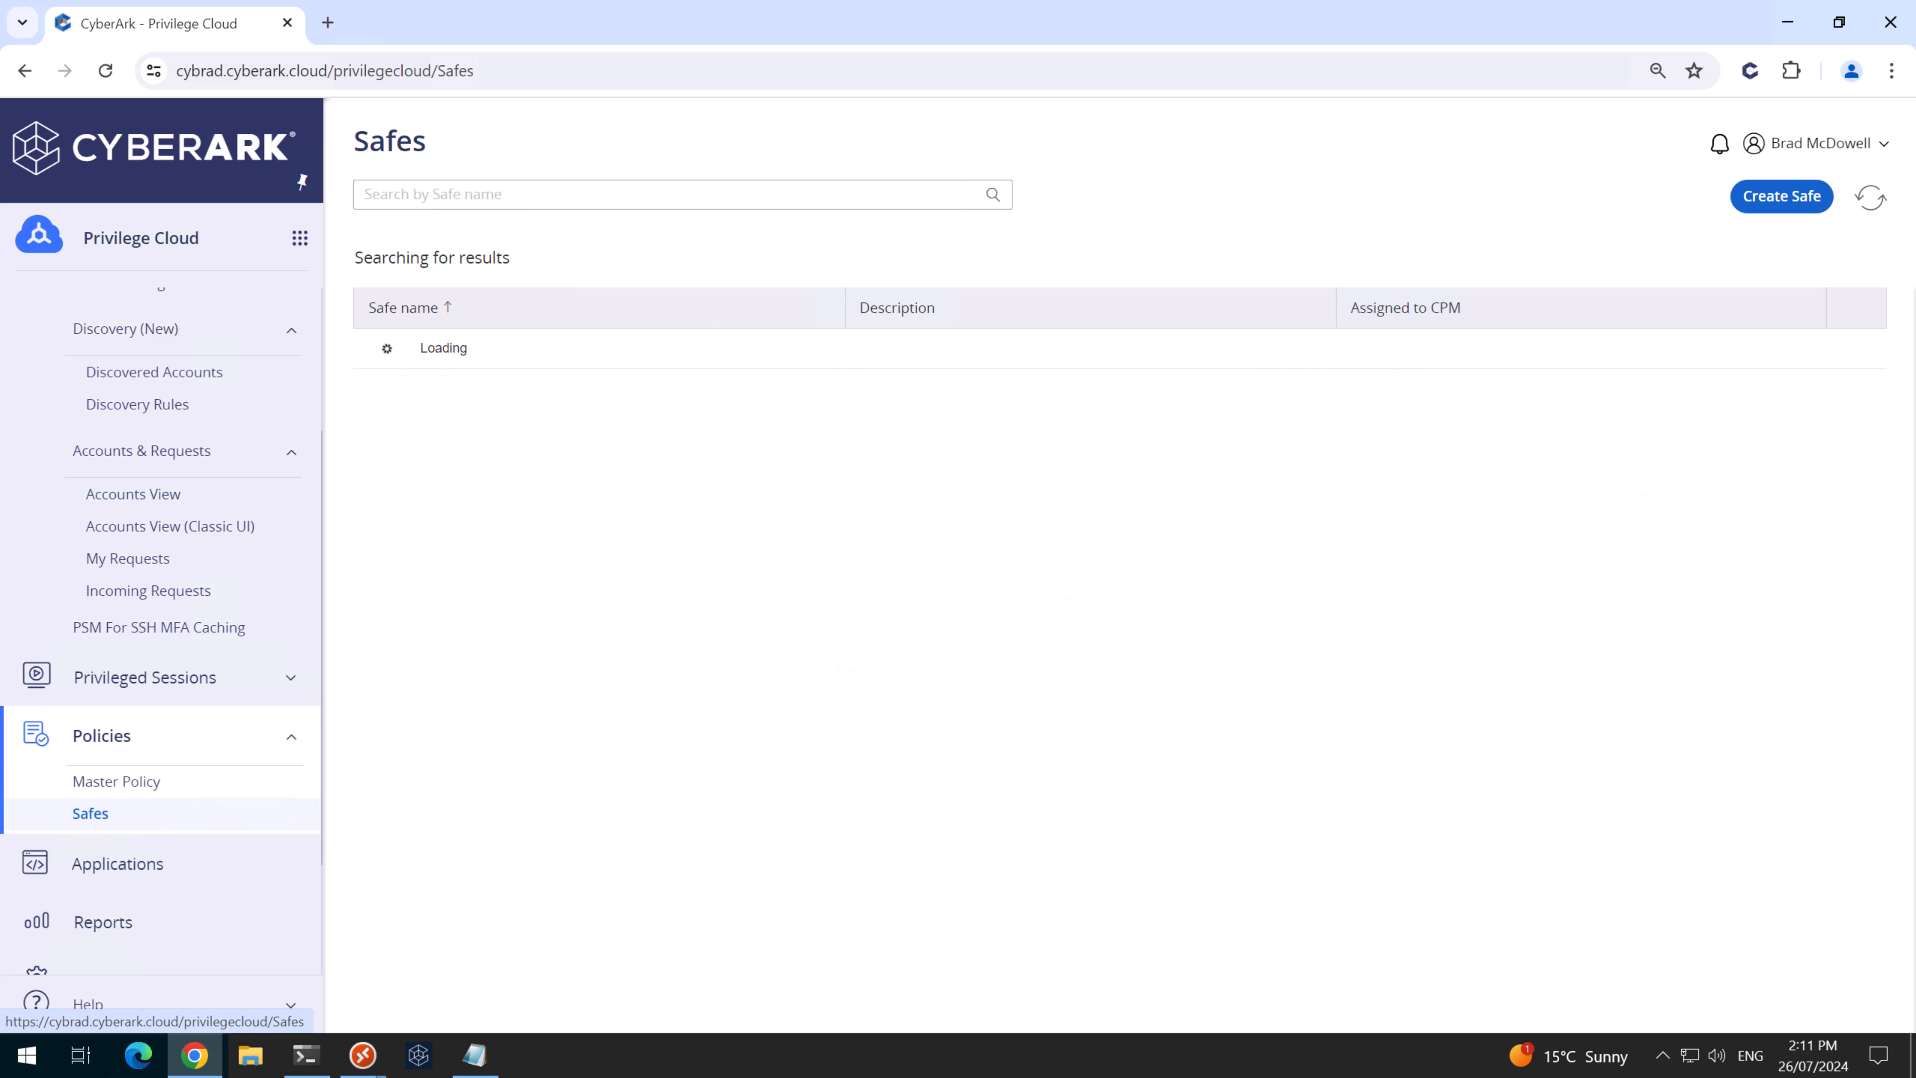
left_click(1783, 197)
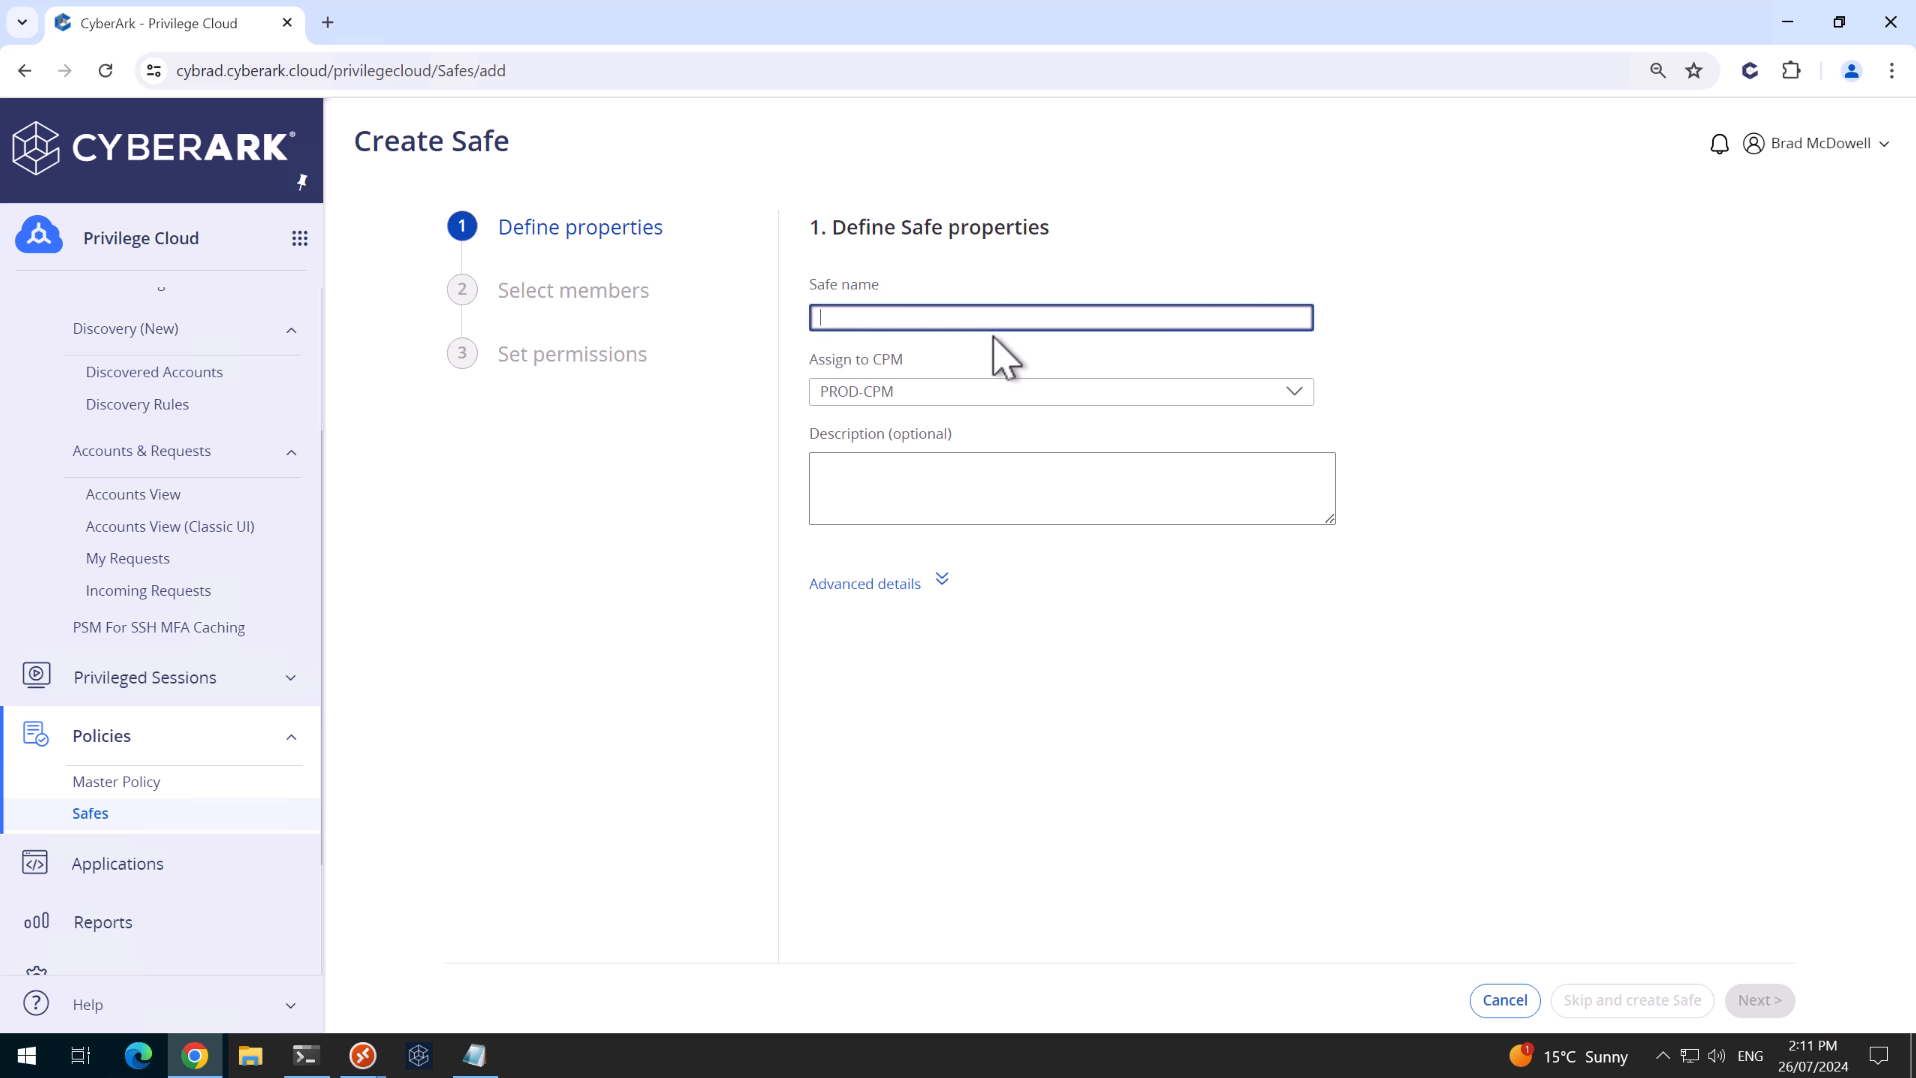
type("CYBRAD-WIN-SVR-RECON")
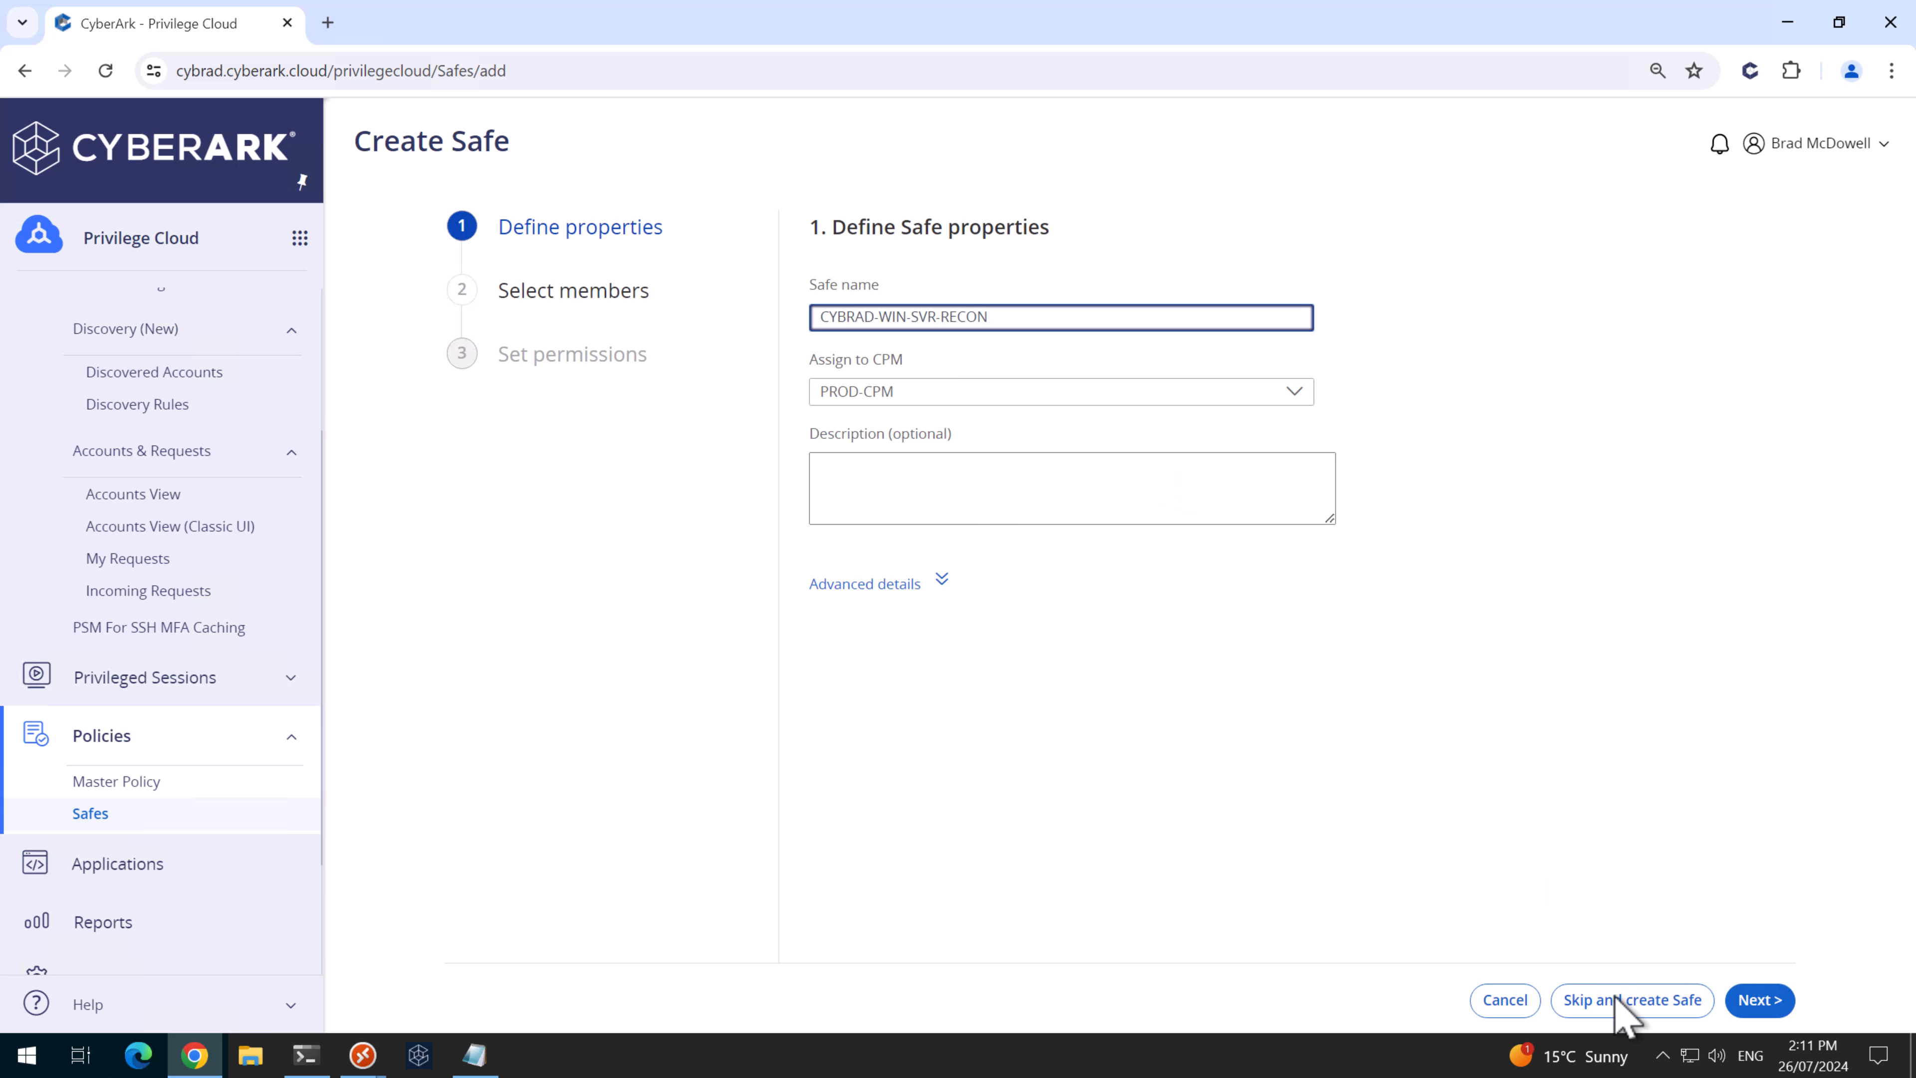
left_click(1663, 1007)
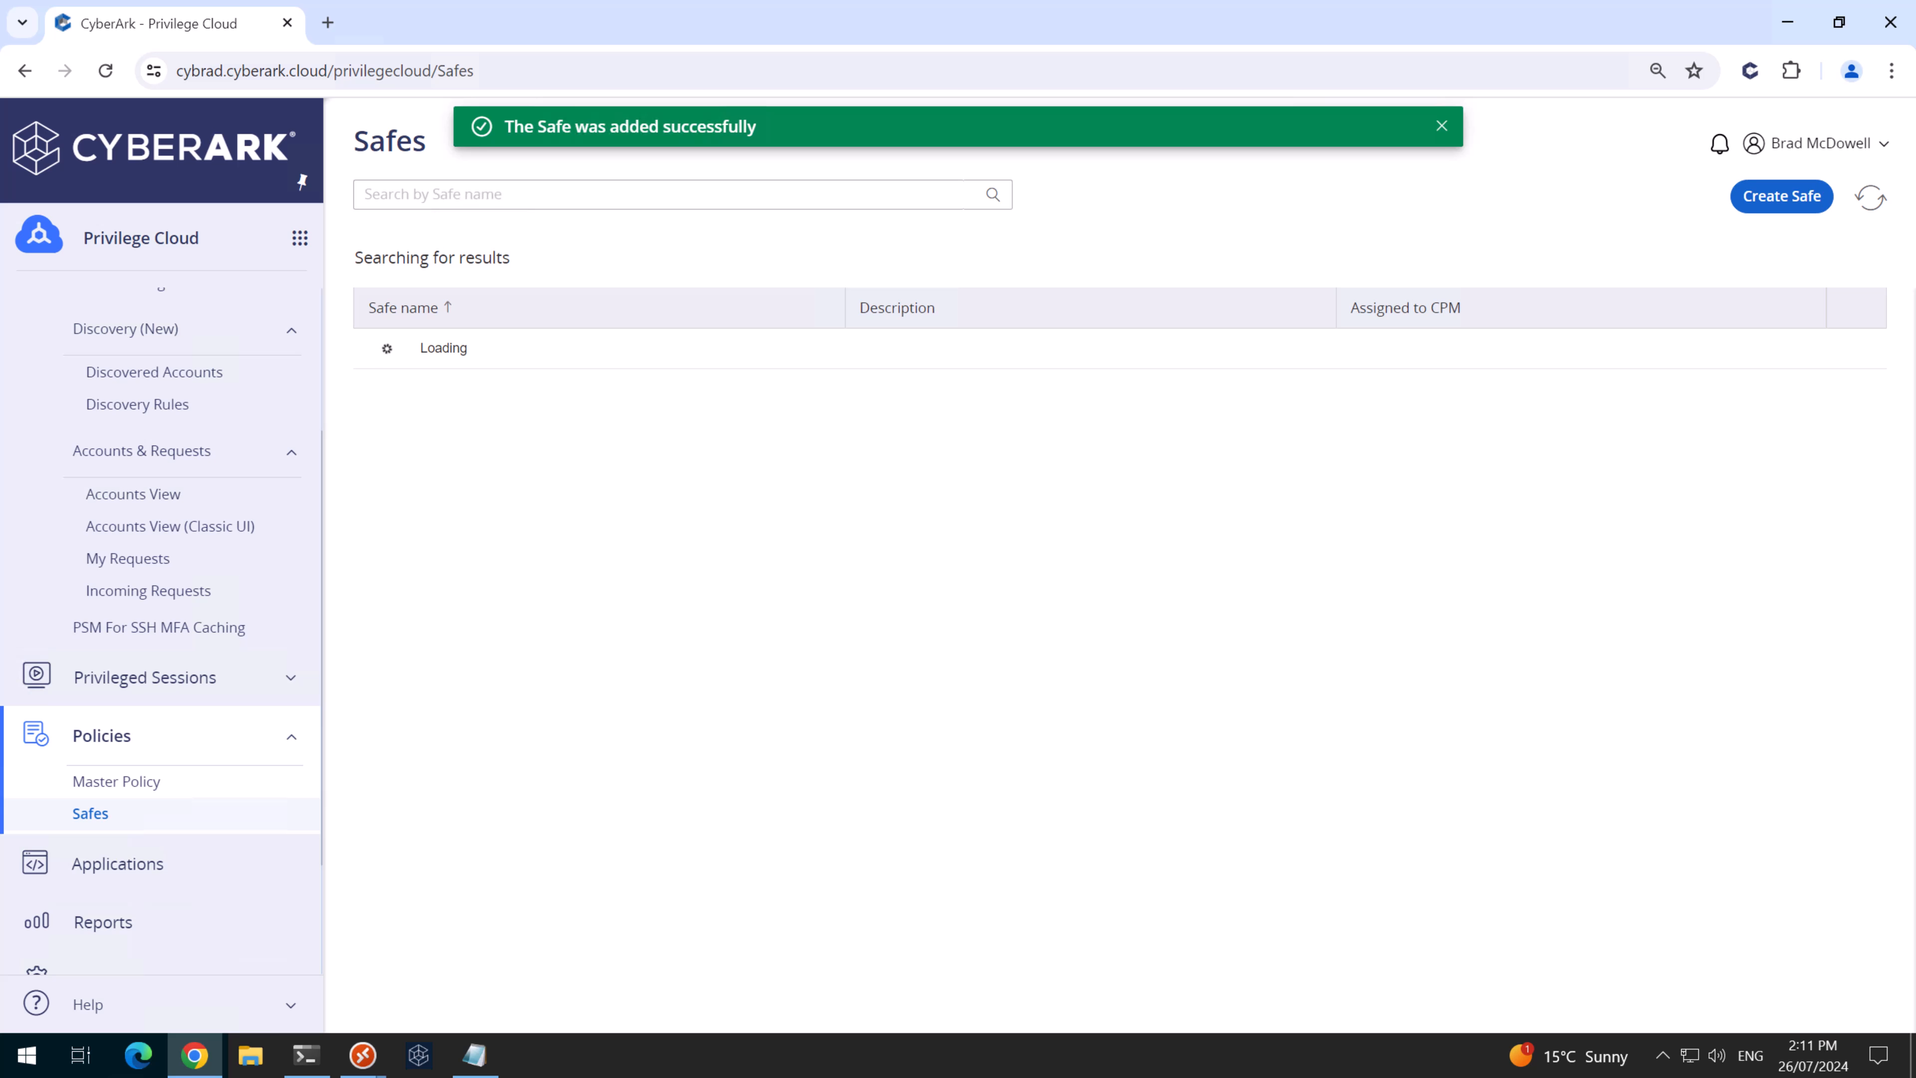
left_click(1442, 126)
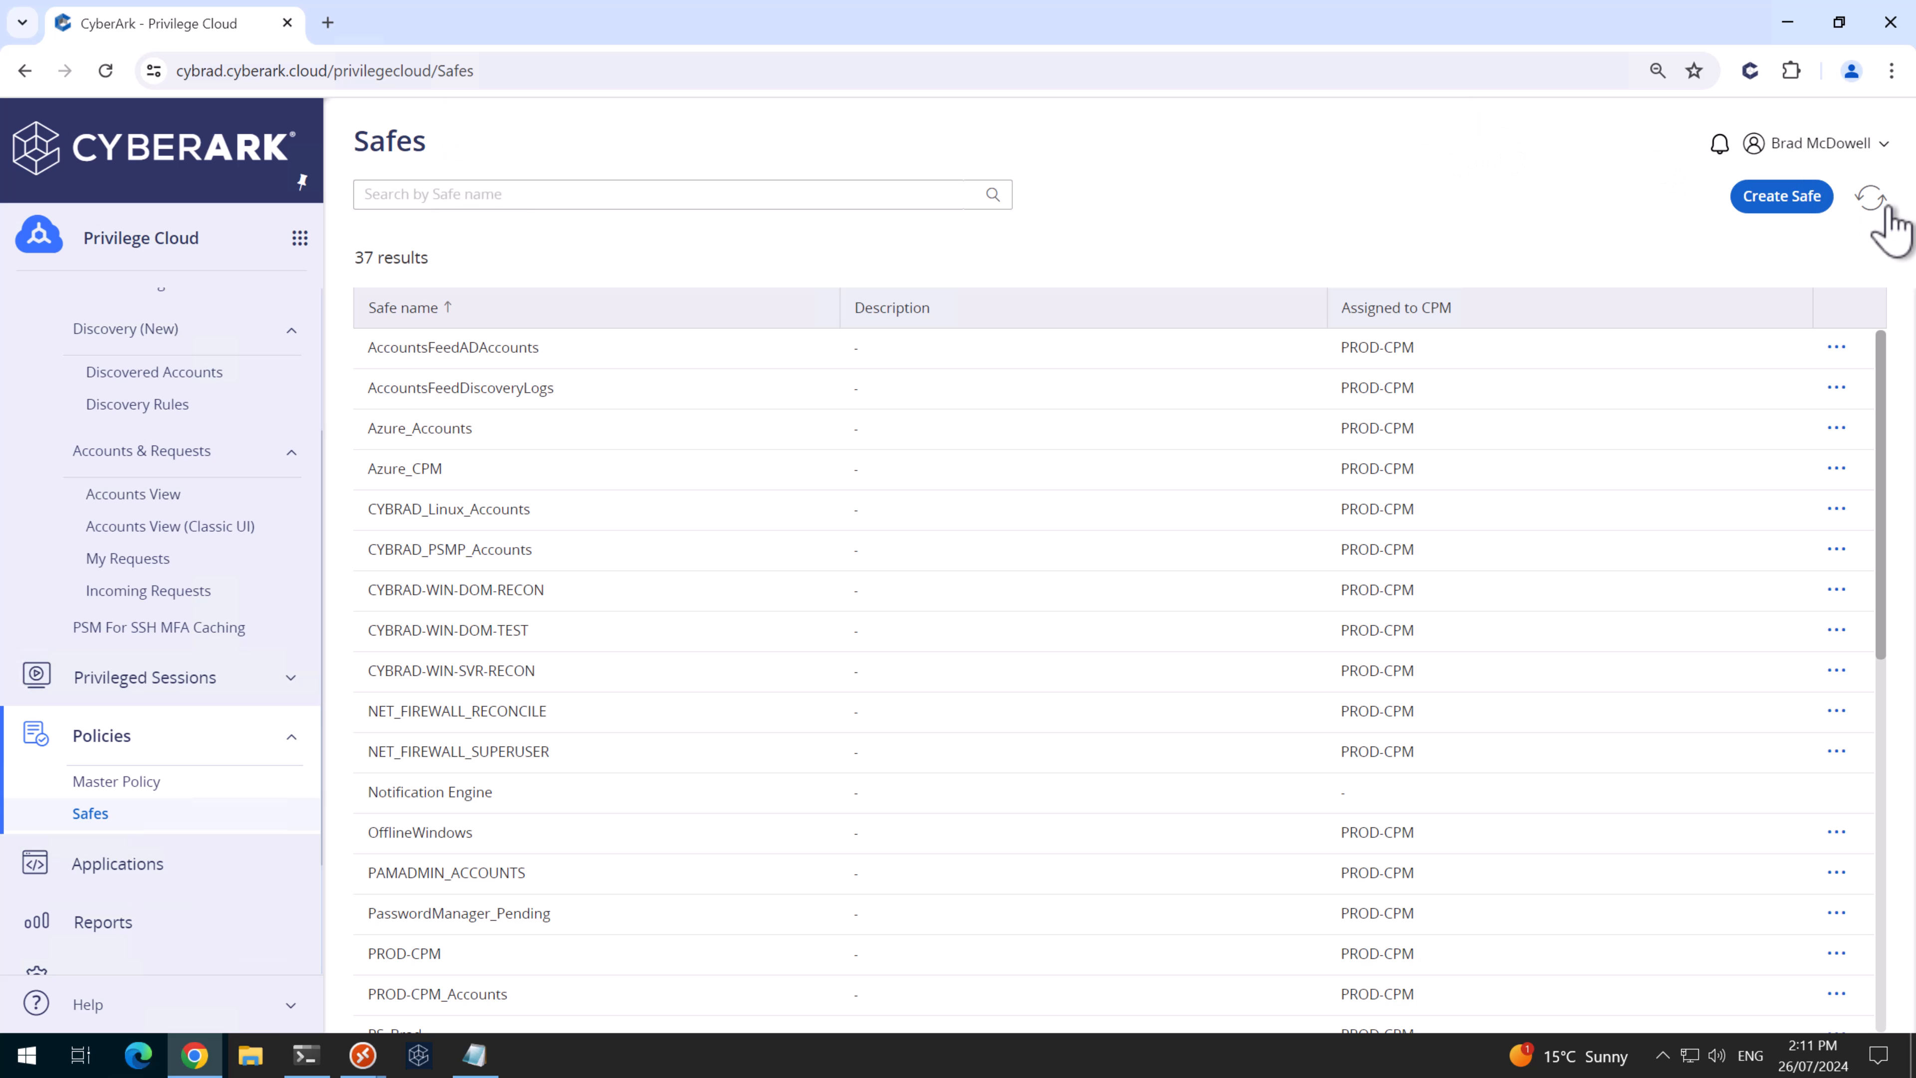
left_click(1781, 197)
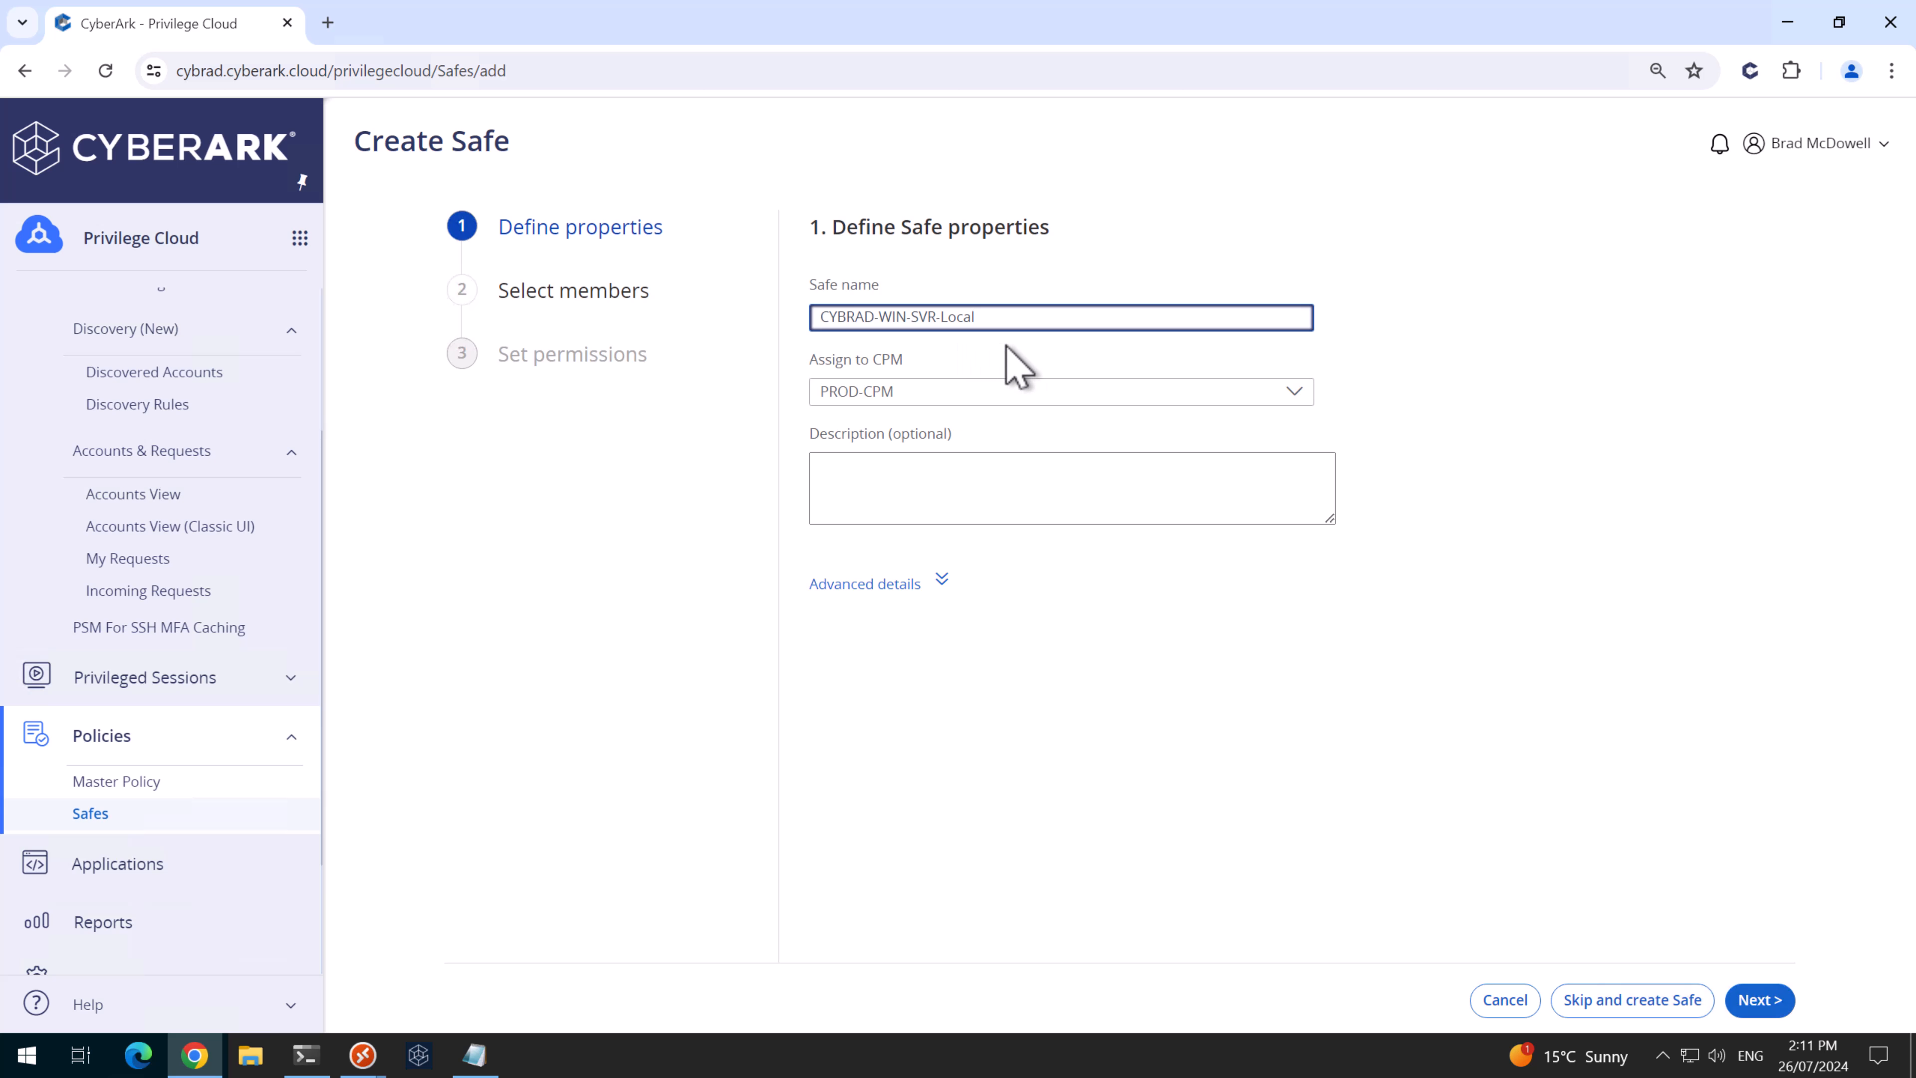
left_click(1629, 1004)
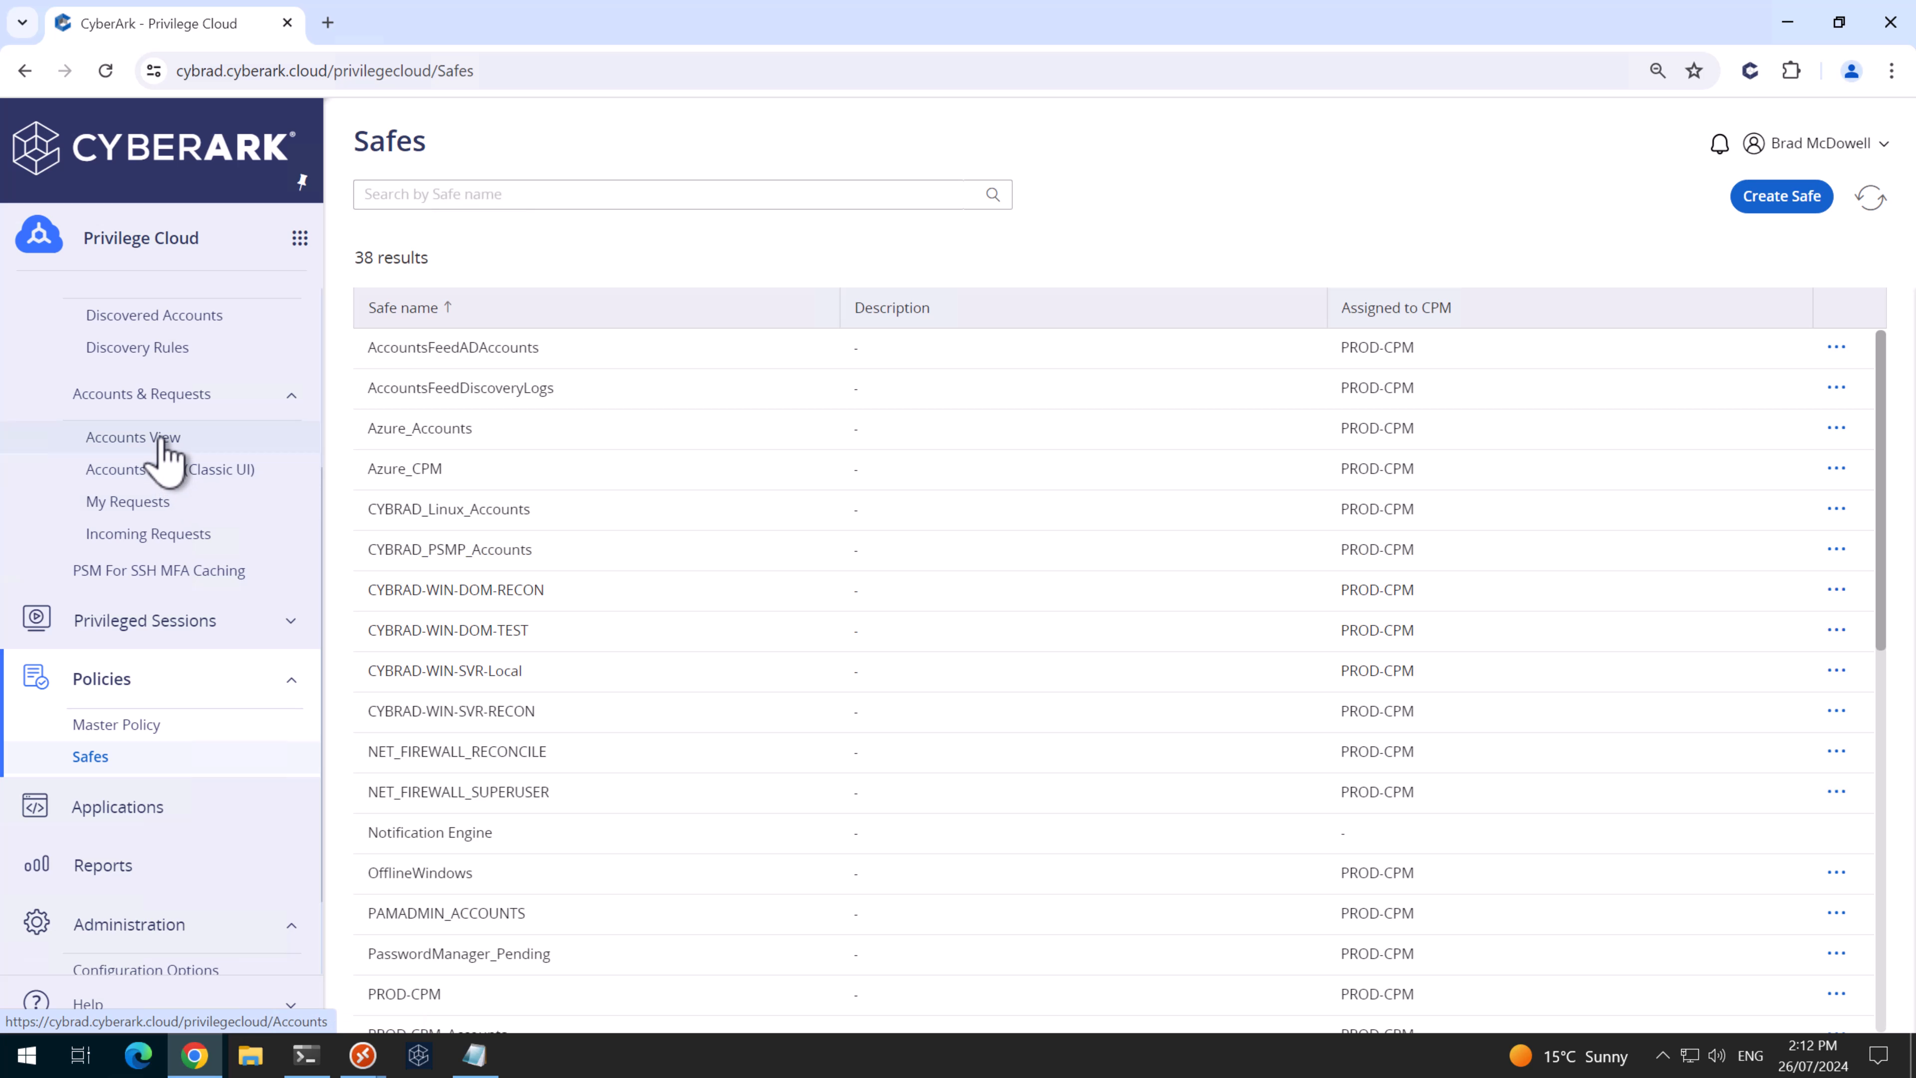
- Add CyberArk_SVR_Recon_1 at cybrad.au on the Windows Domain Reconcile platform in CYBRAD-WIN-SVR-RECON
left_click(166, 445)
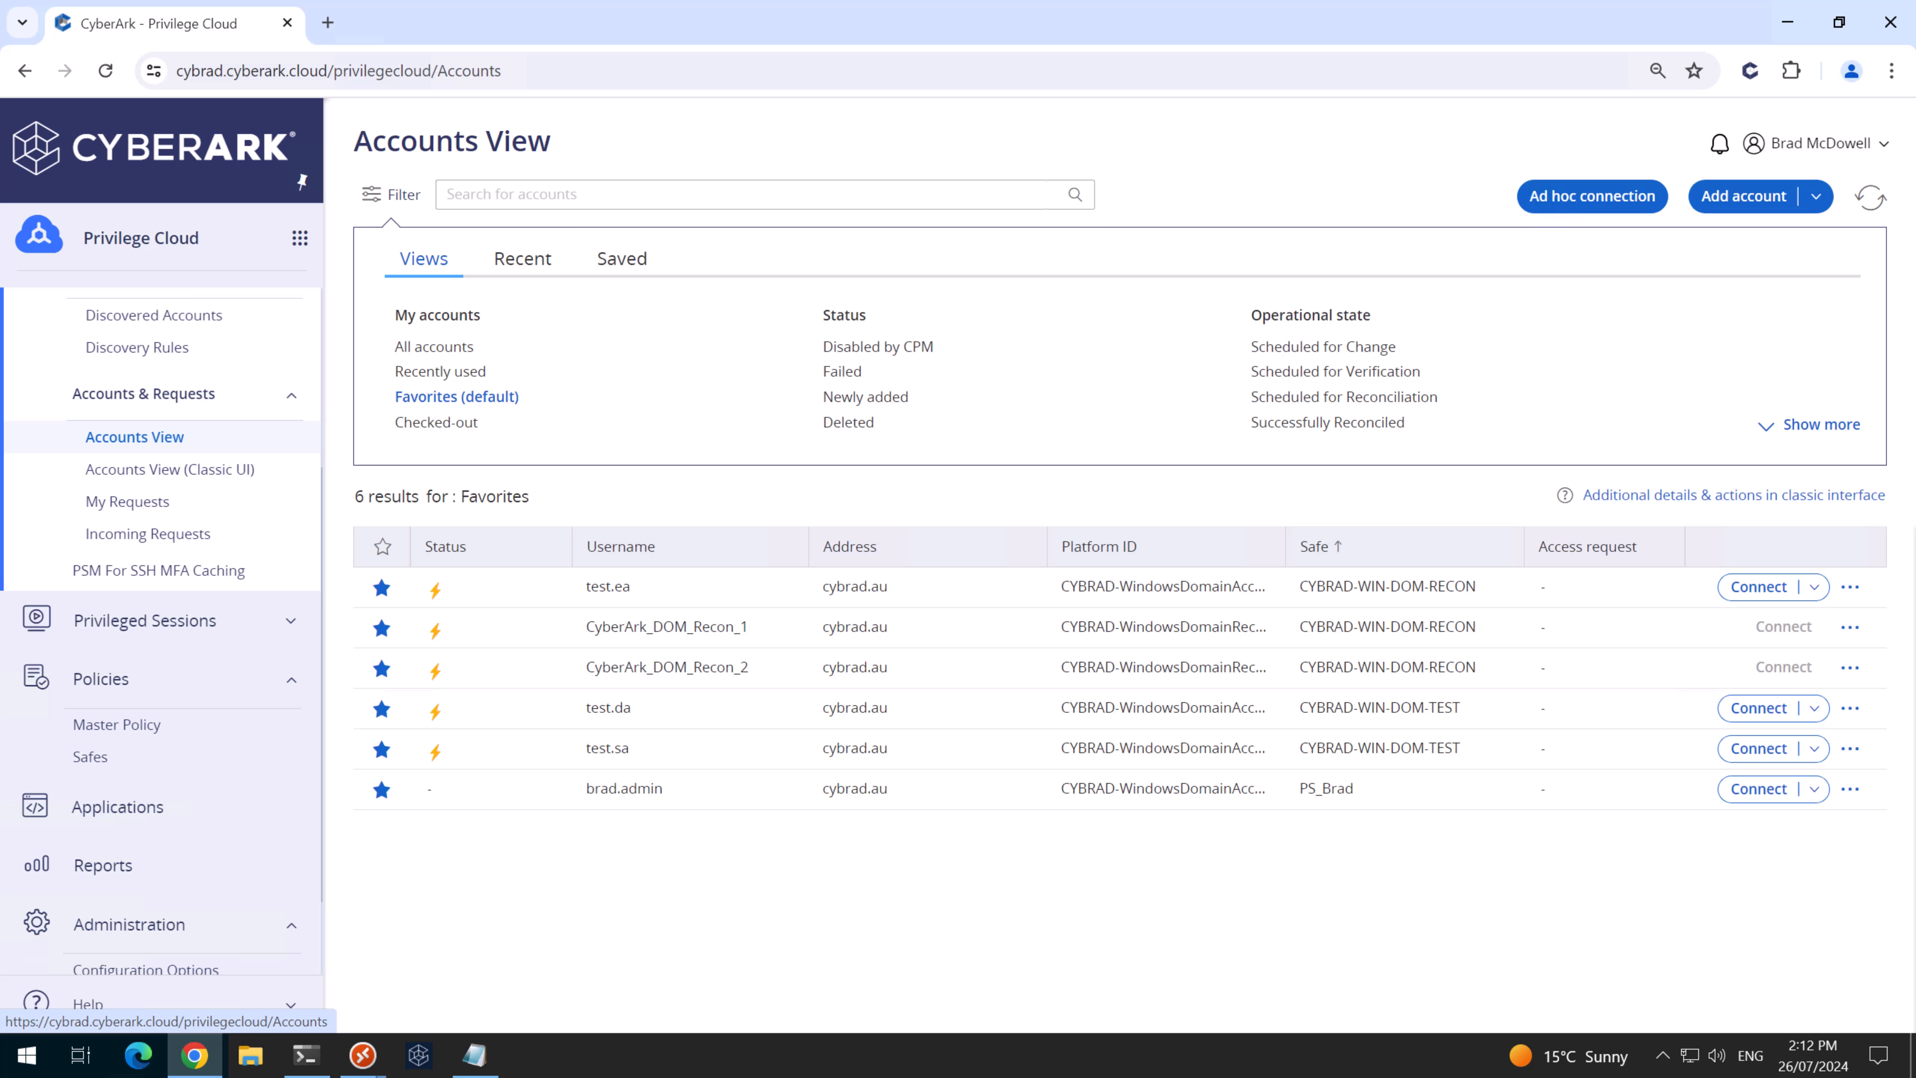
left_click(1730, 198)
left_click(1014, 404)
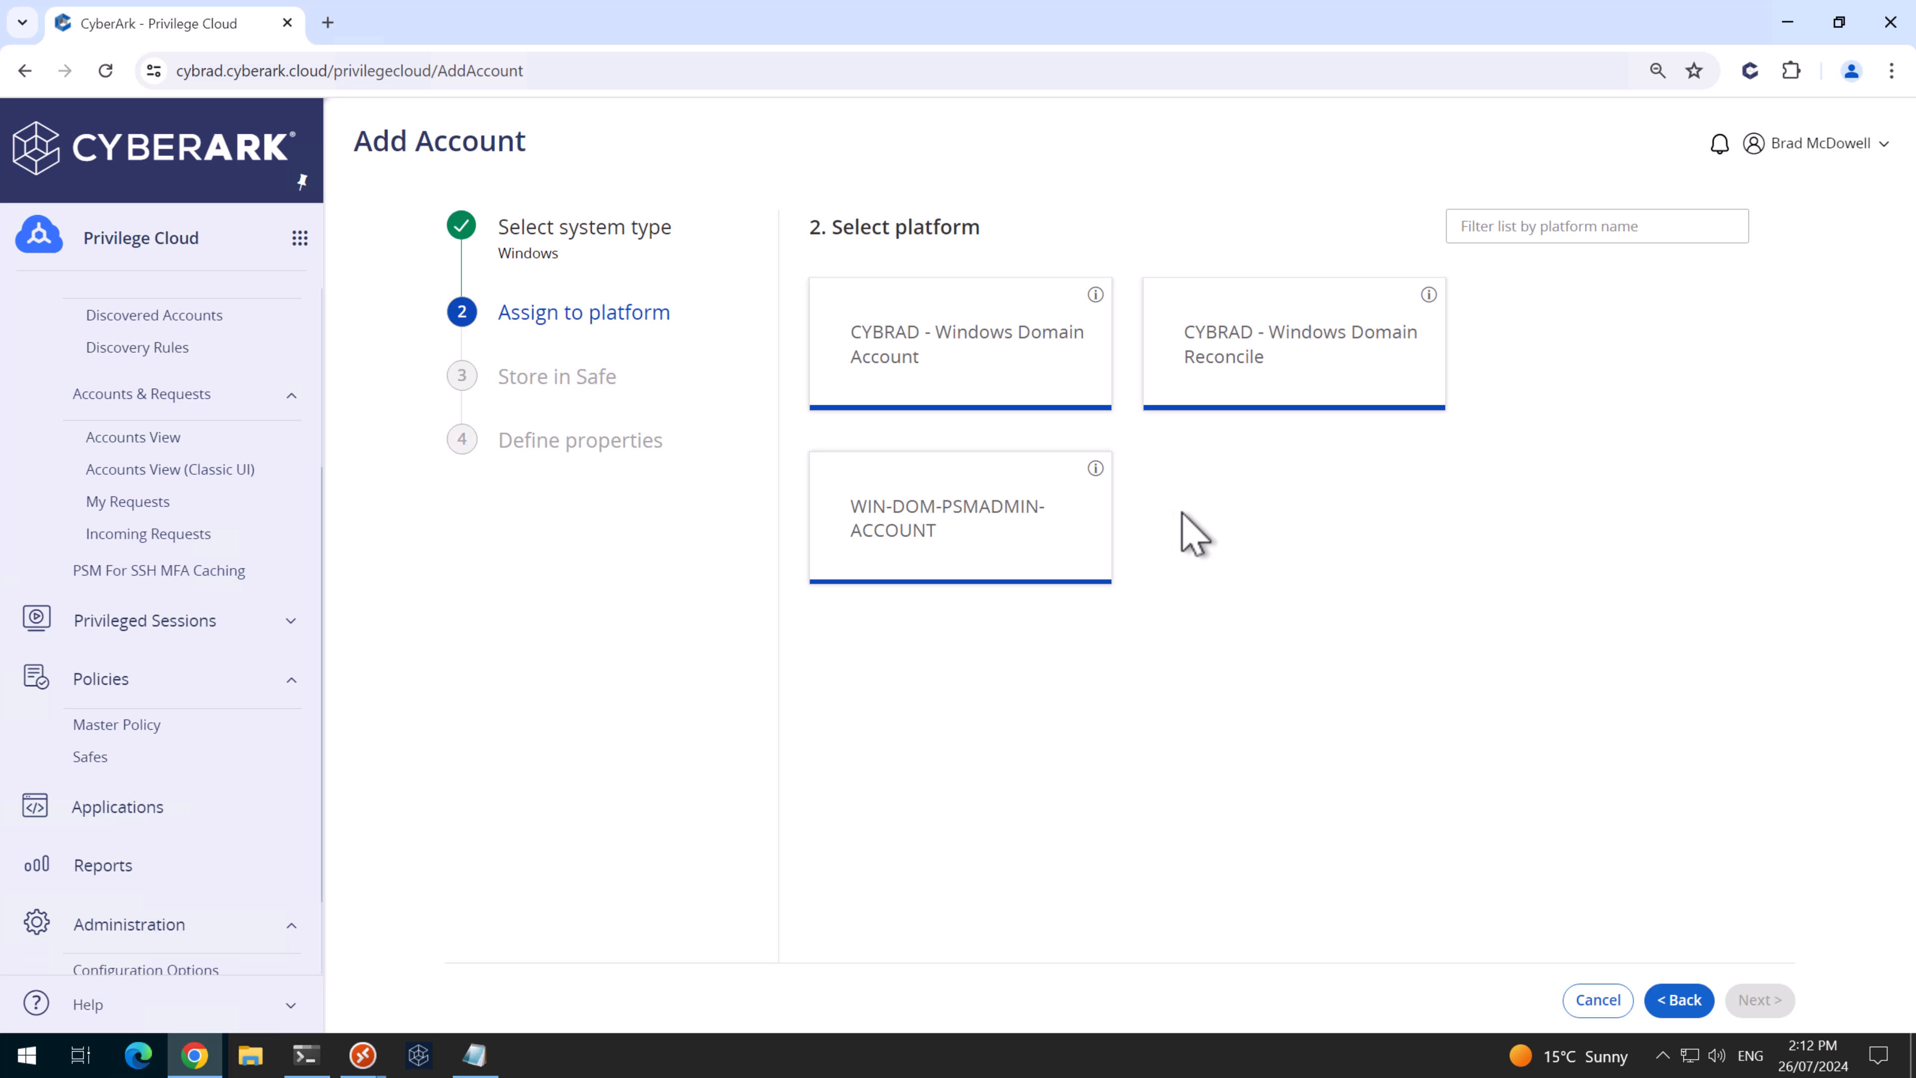
left_click(1222, 394)
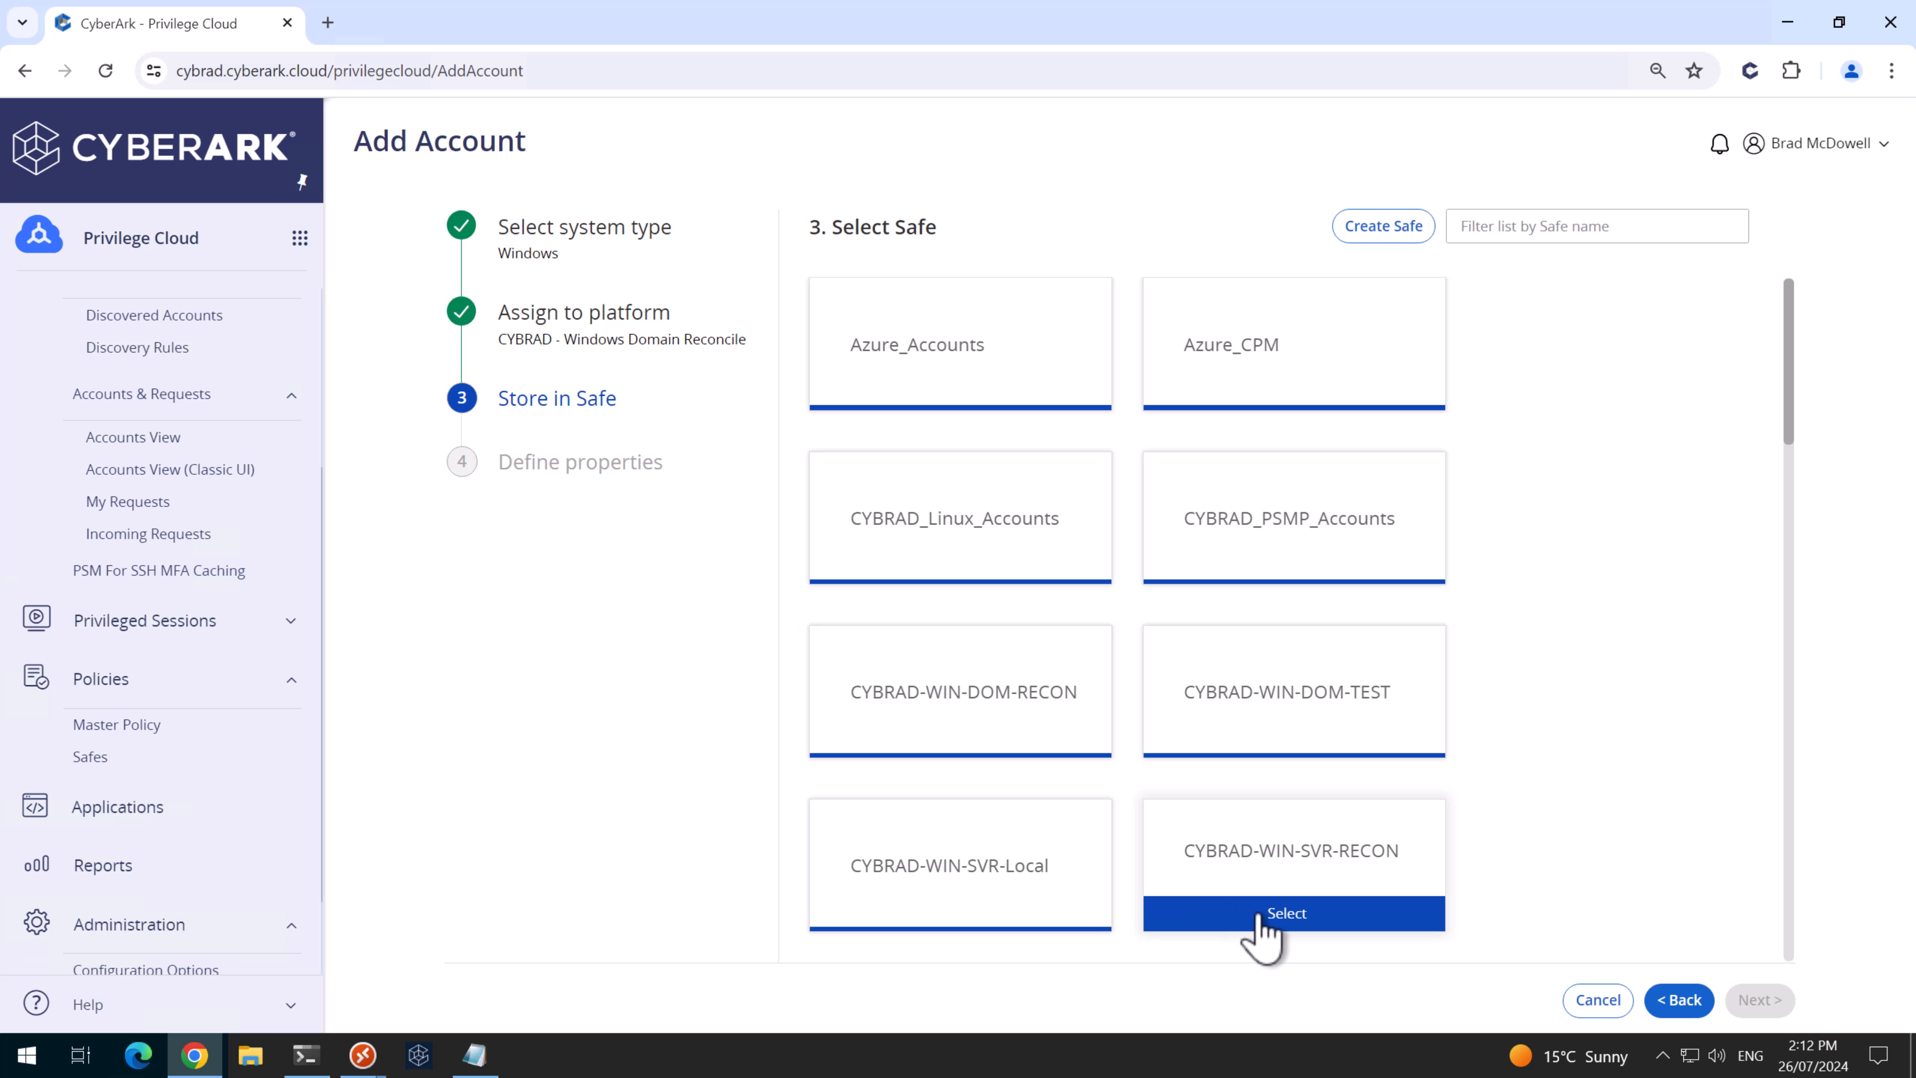
left_click(1268, 915)
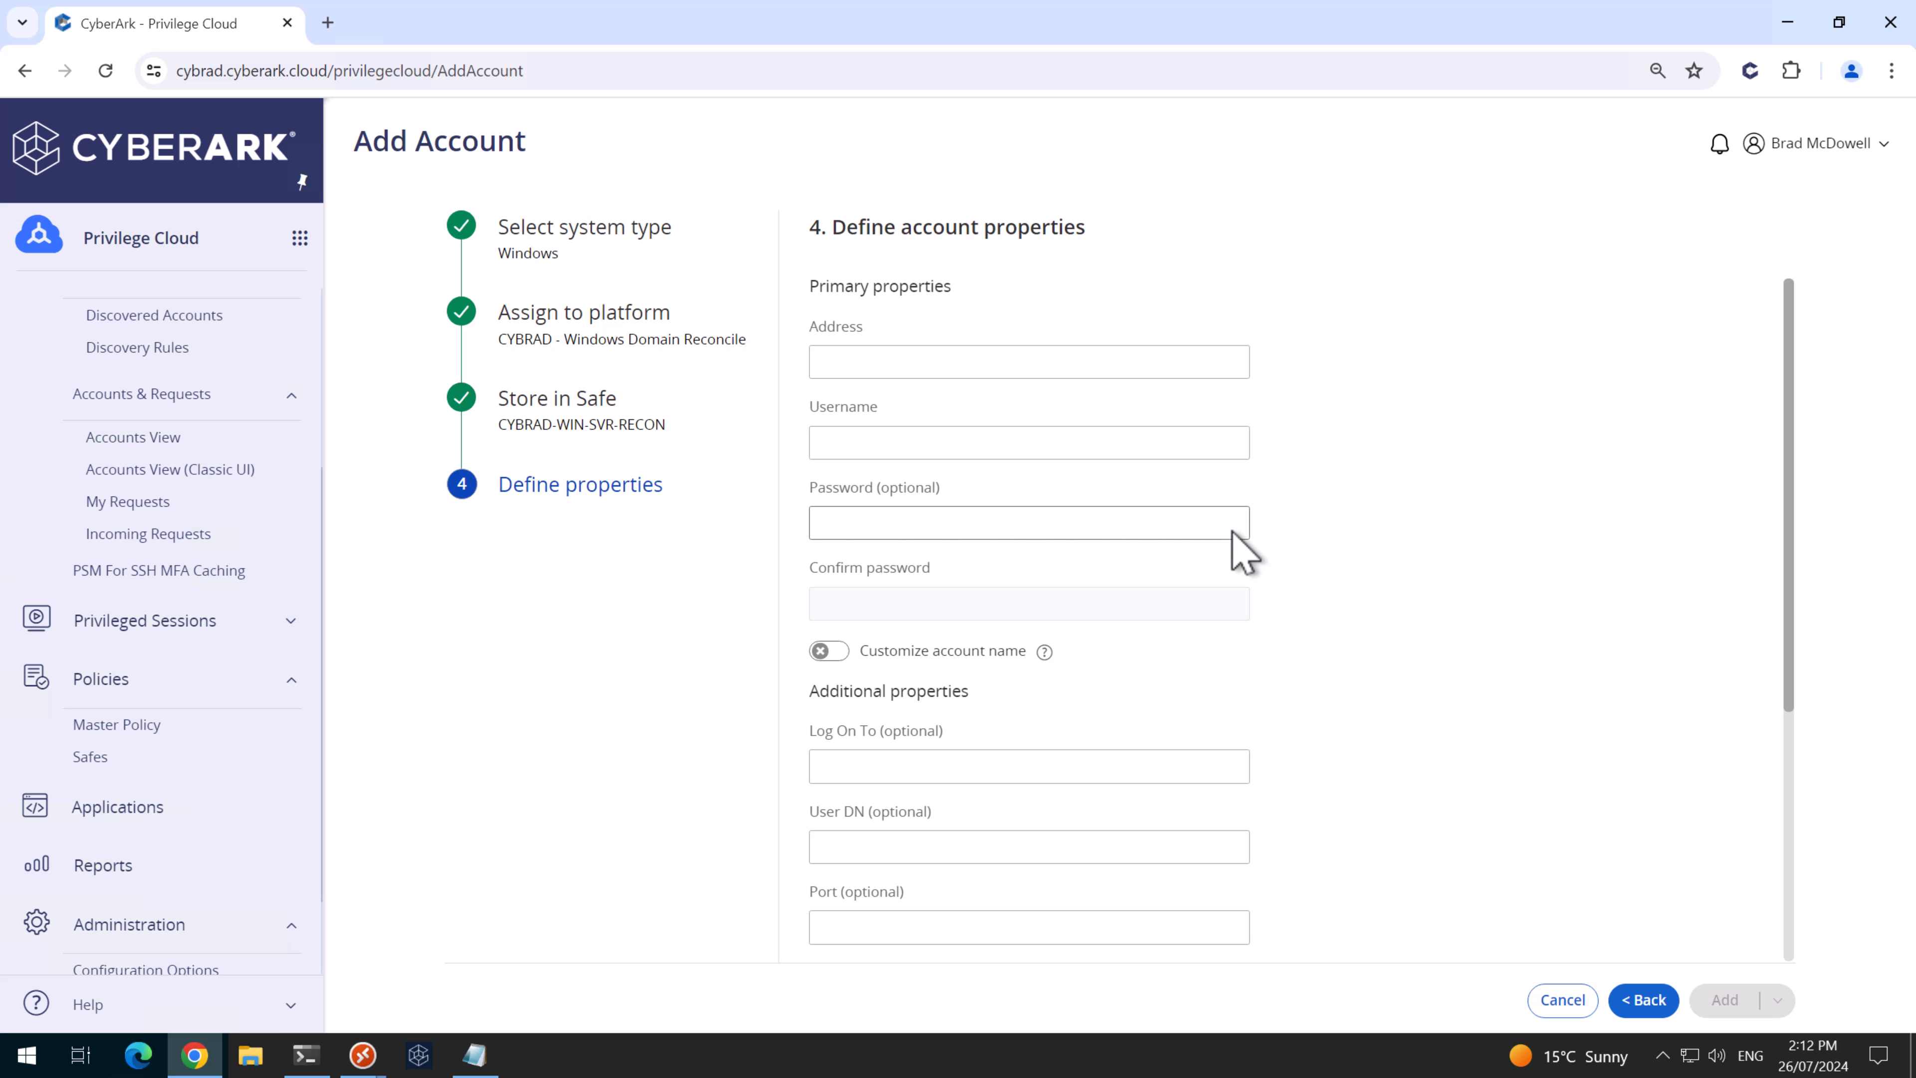
left_click(1079, 364)
type("cybrad.au")
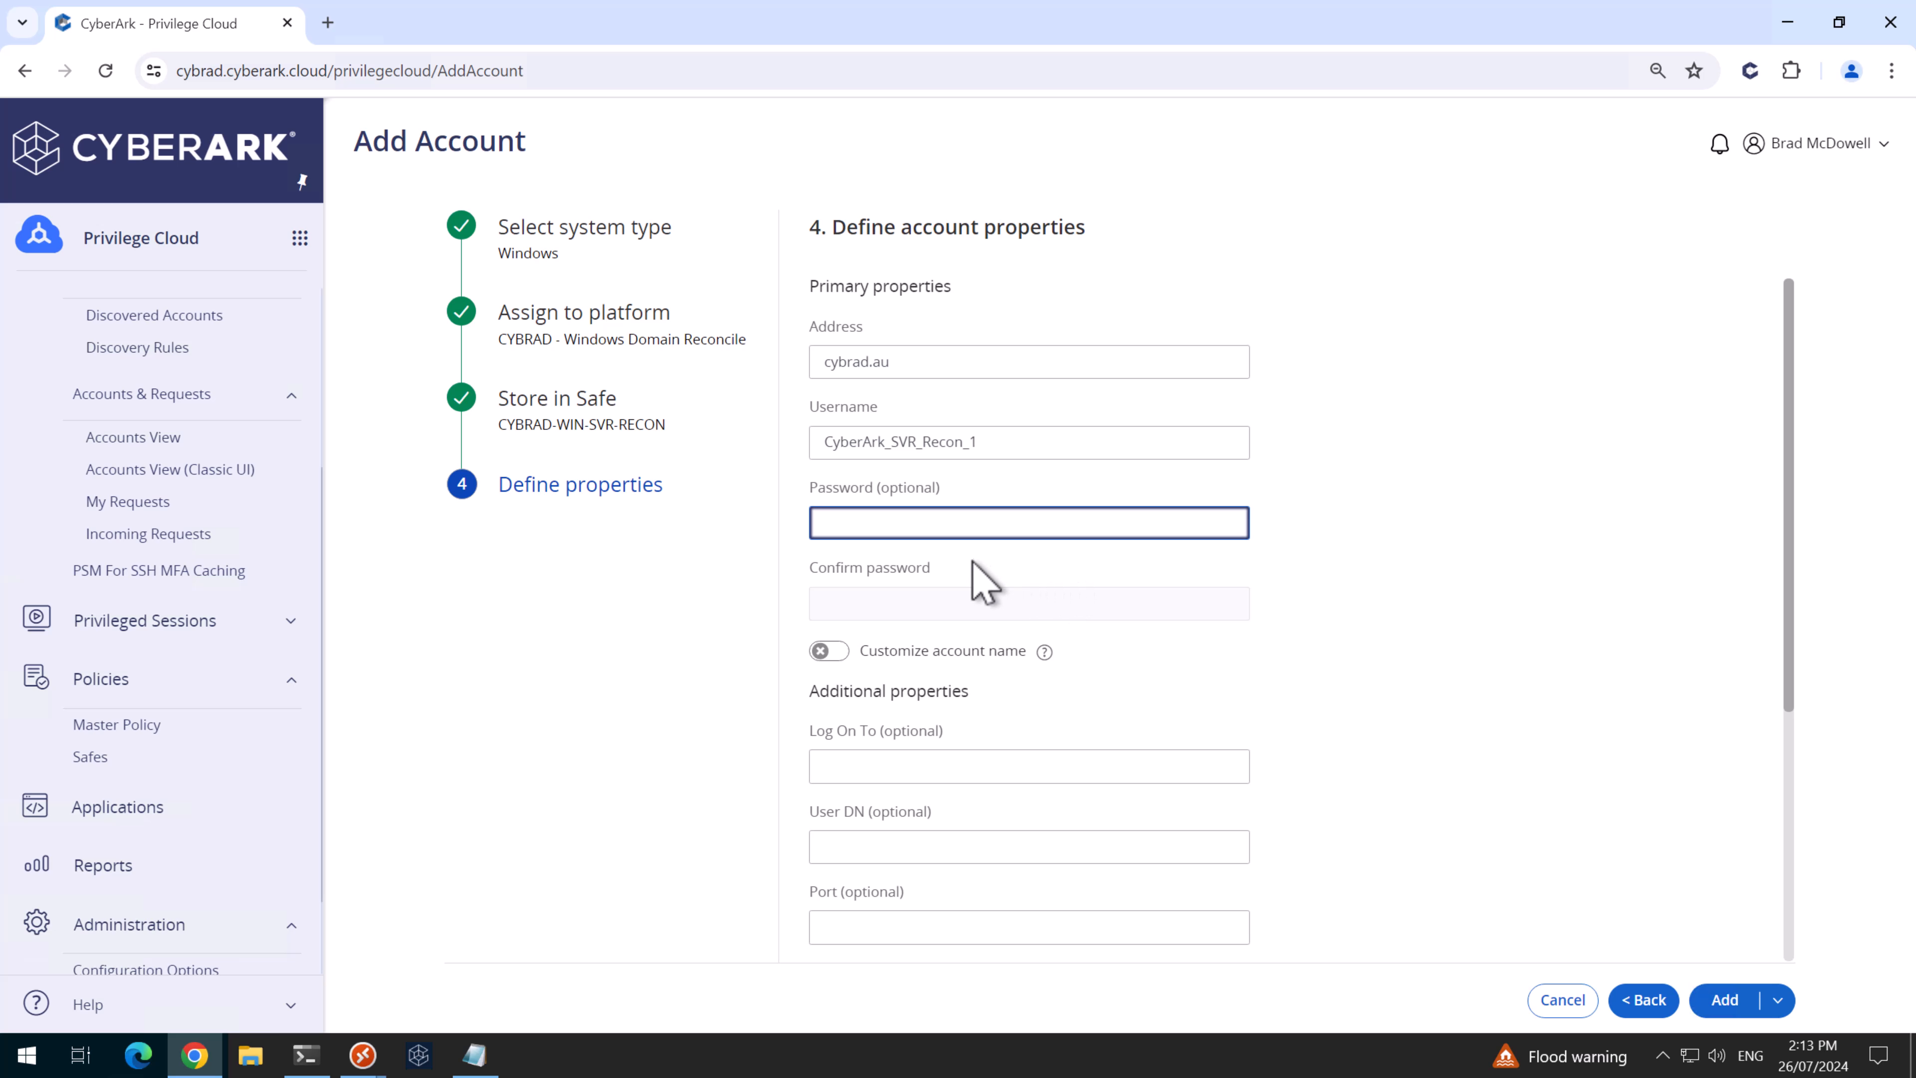
left_click(944, 767)
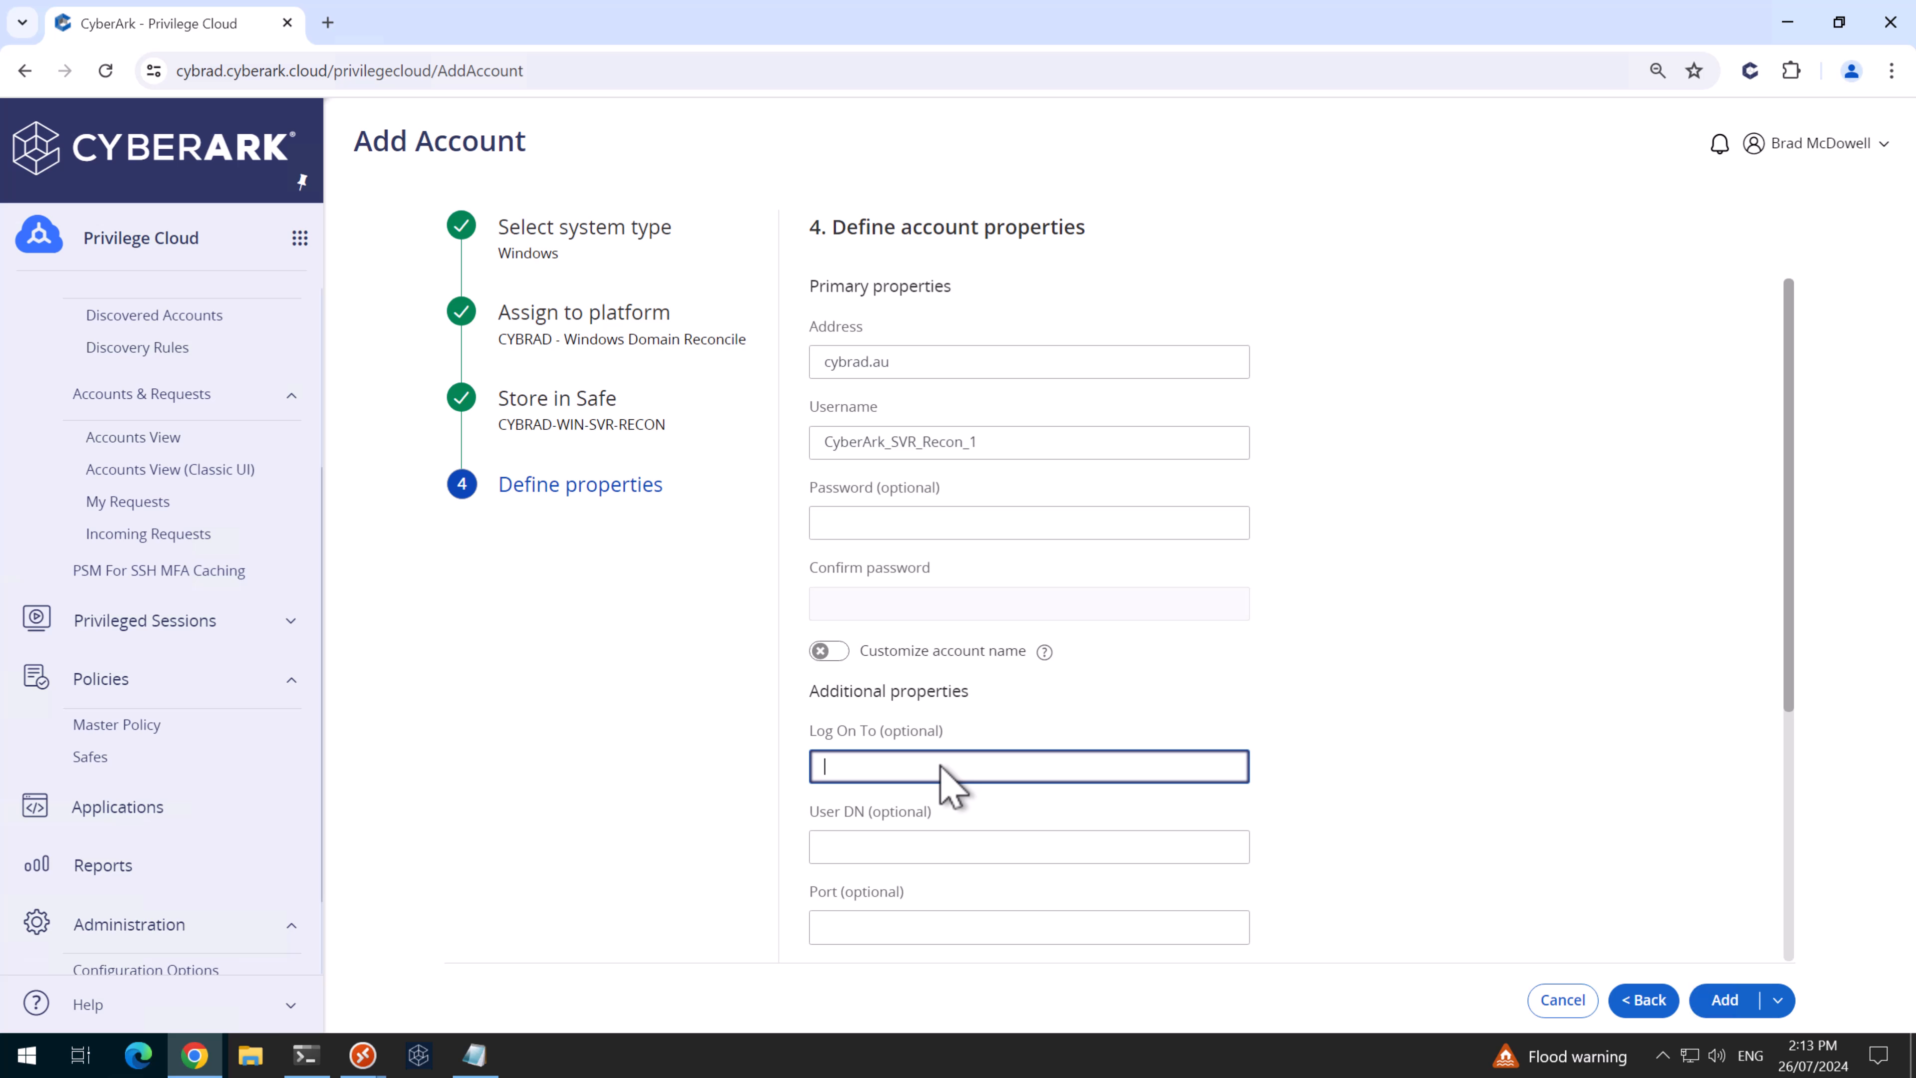
left_click(1723, 1003)
- Search for 'recon' and mark CyberArk_SVR_Recon_1 as a favourite
left_click(686, 193)
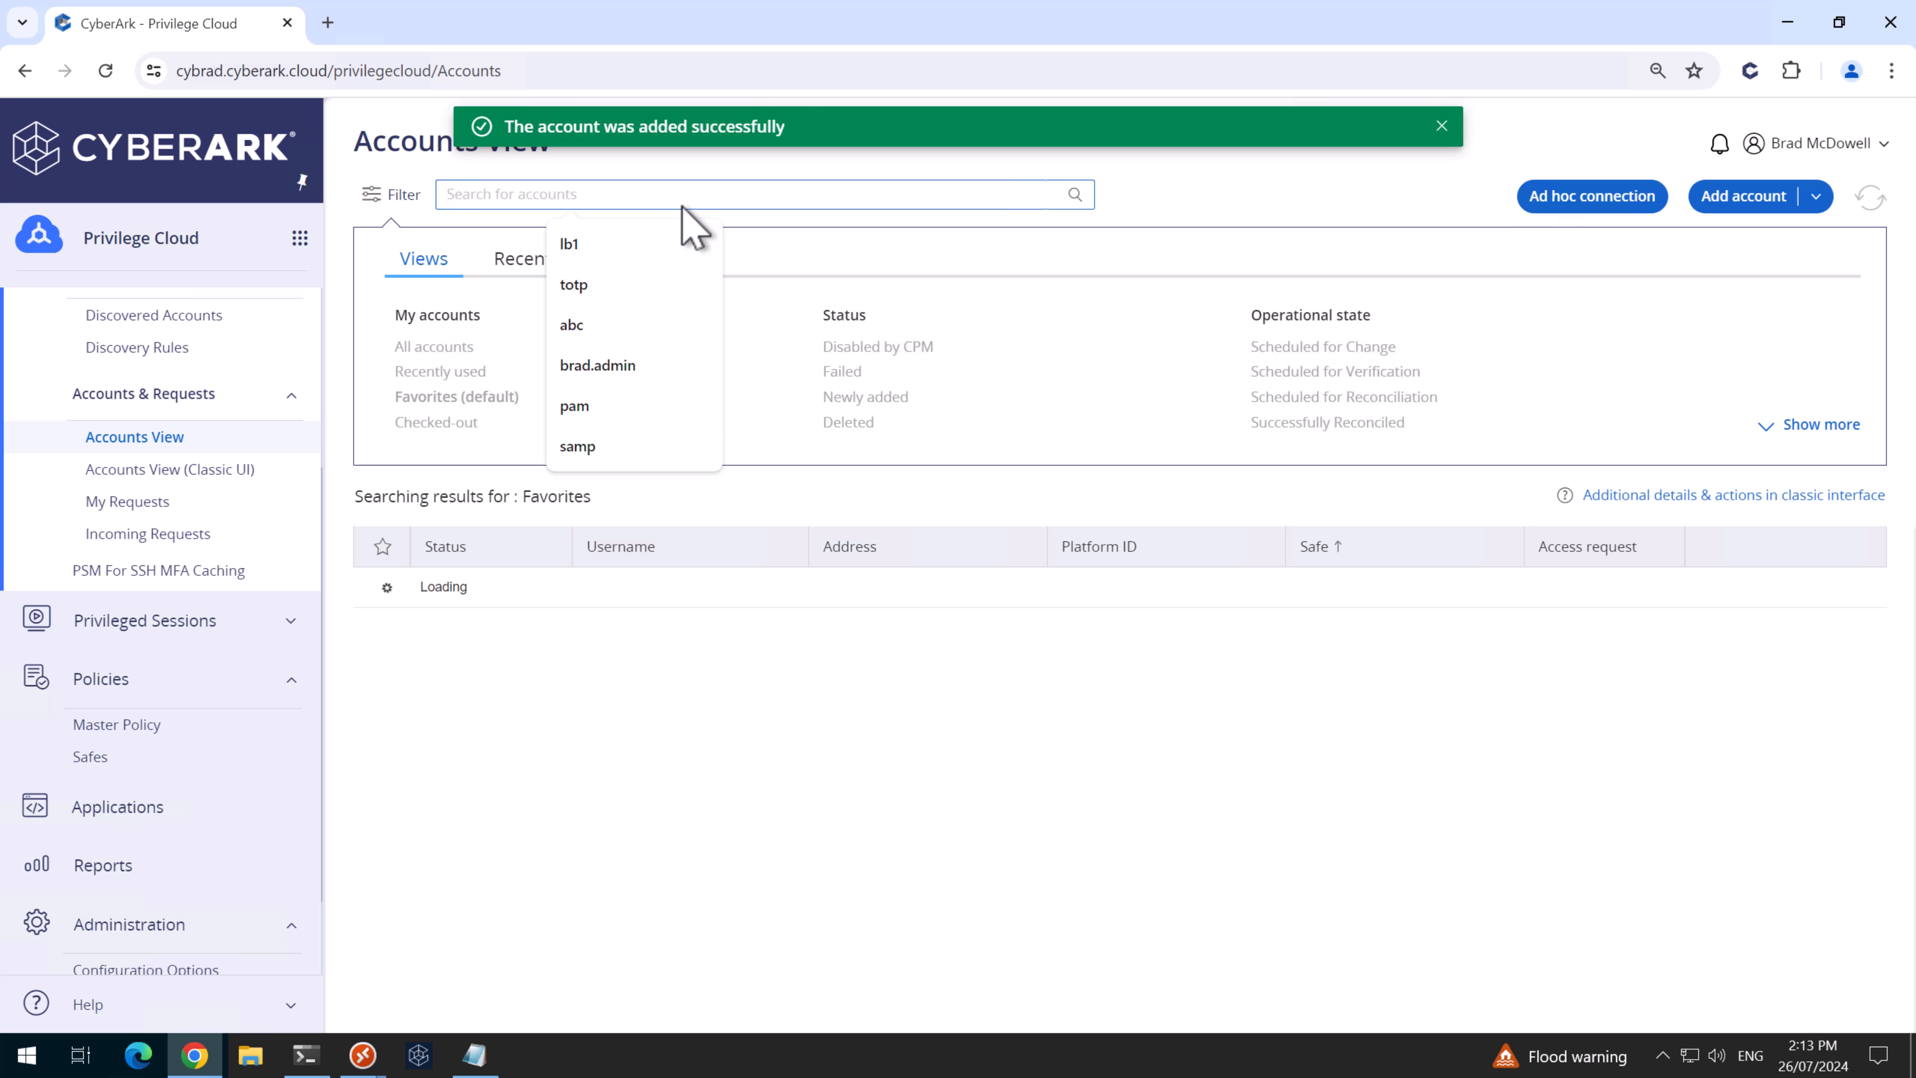
type("recon")
key("Return")
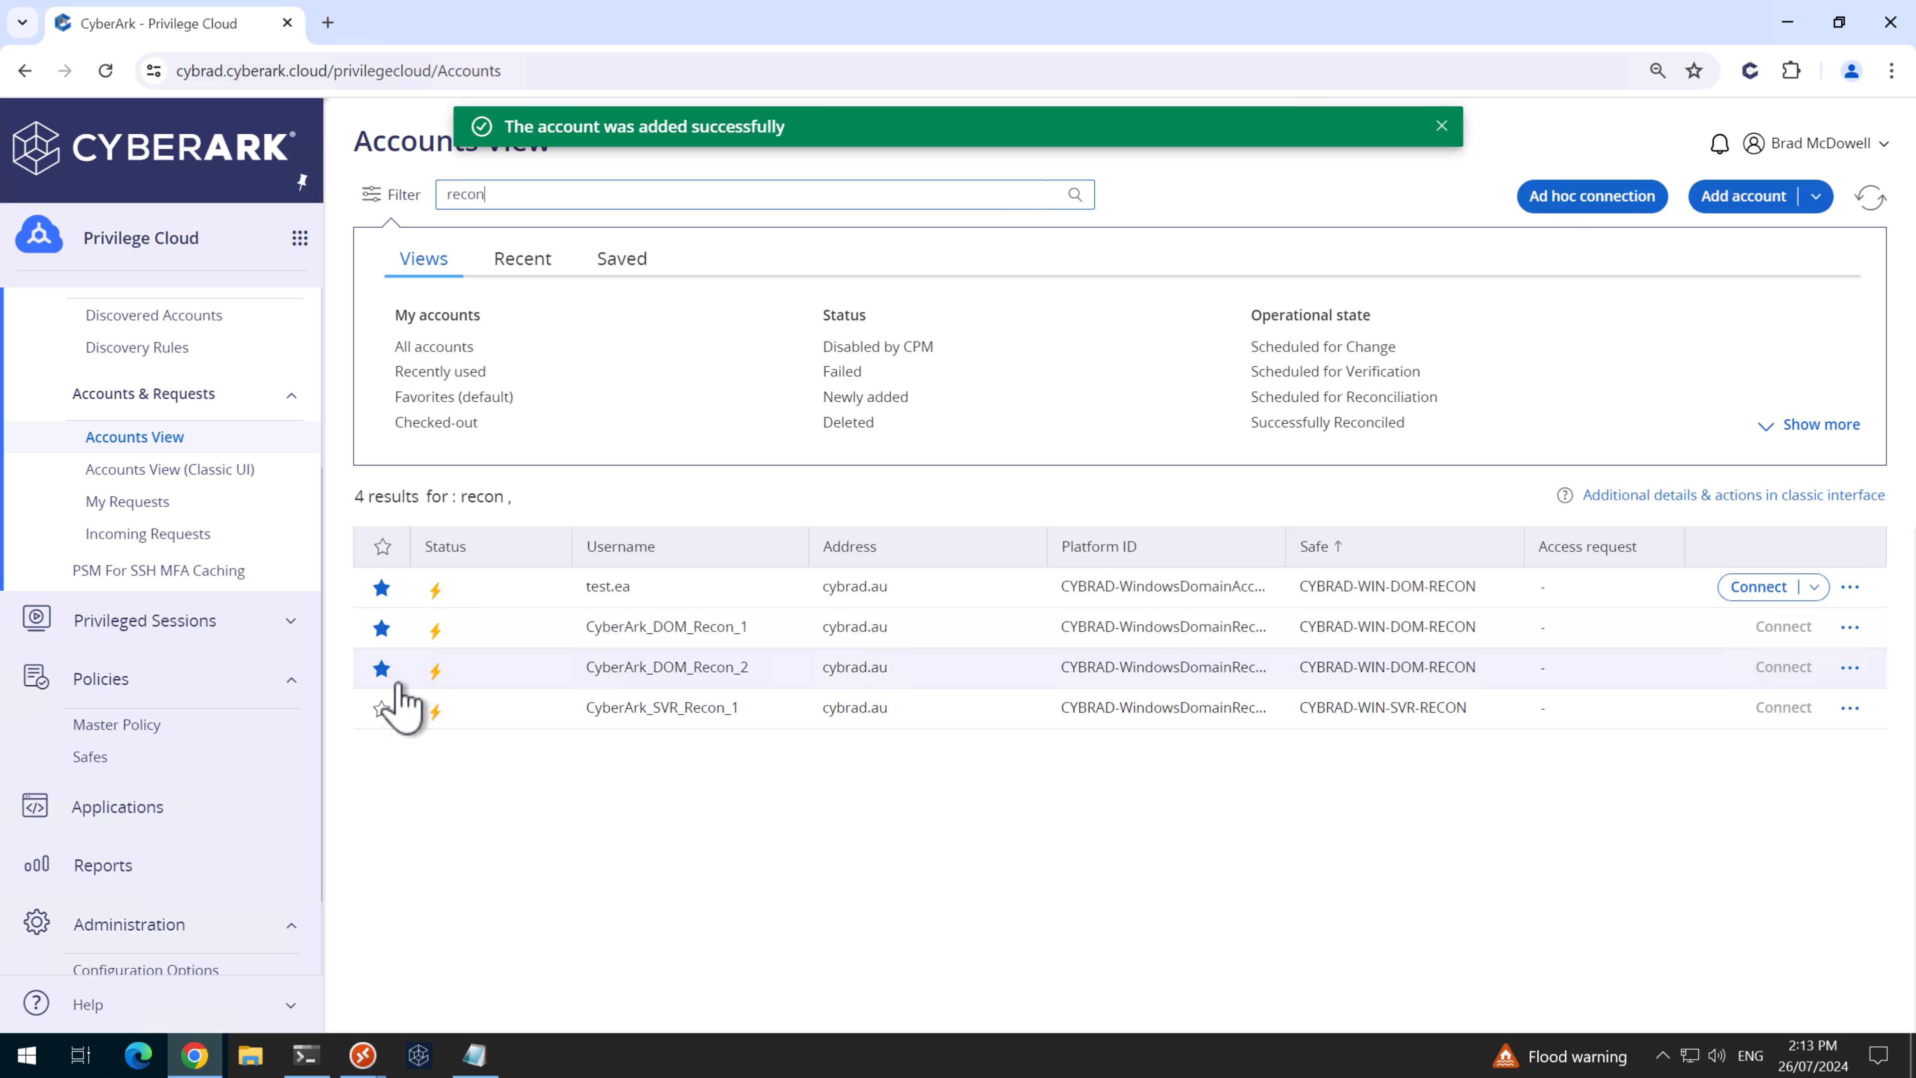
left_click(381, 708)
left_click(424, 398)
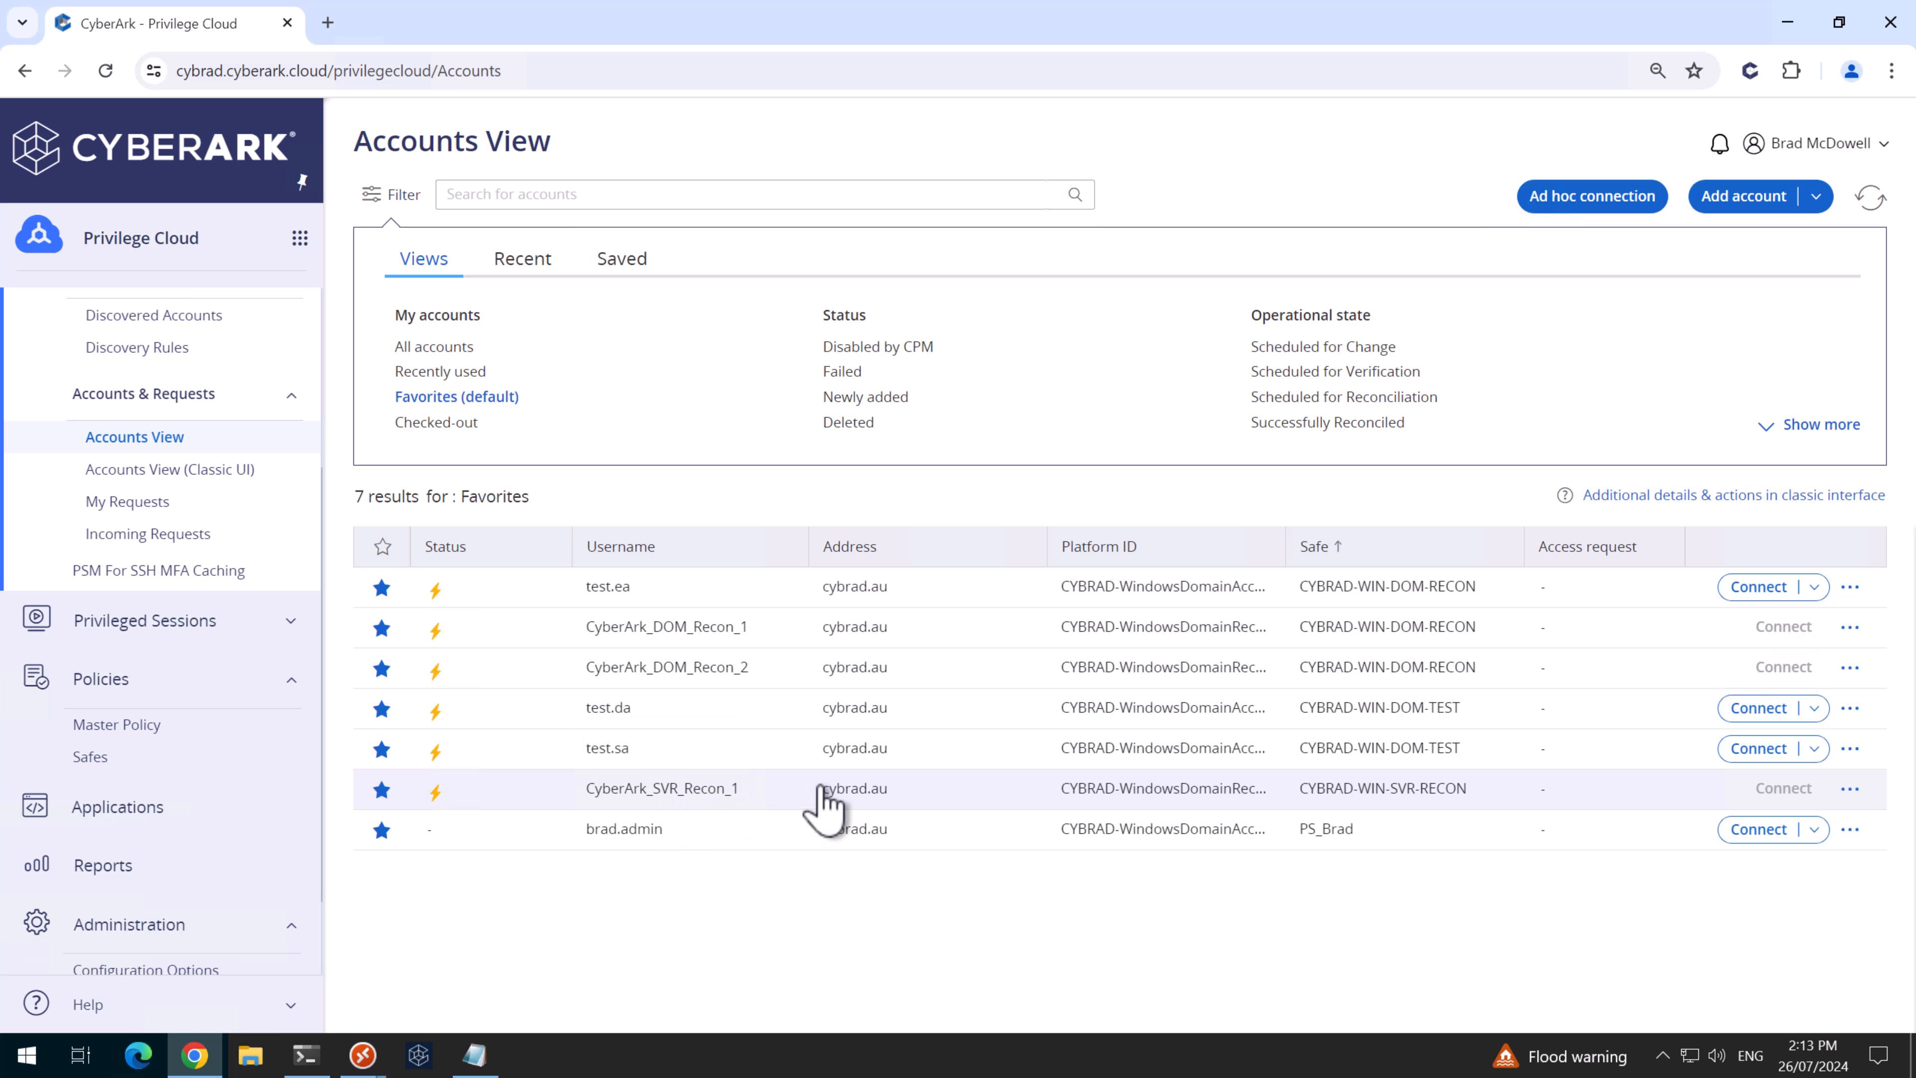
- Link CyberArk_DOM_Recon_1 as CyberArk_SVR_Recon_1's reconcile account
left_click(798, 787)
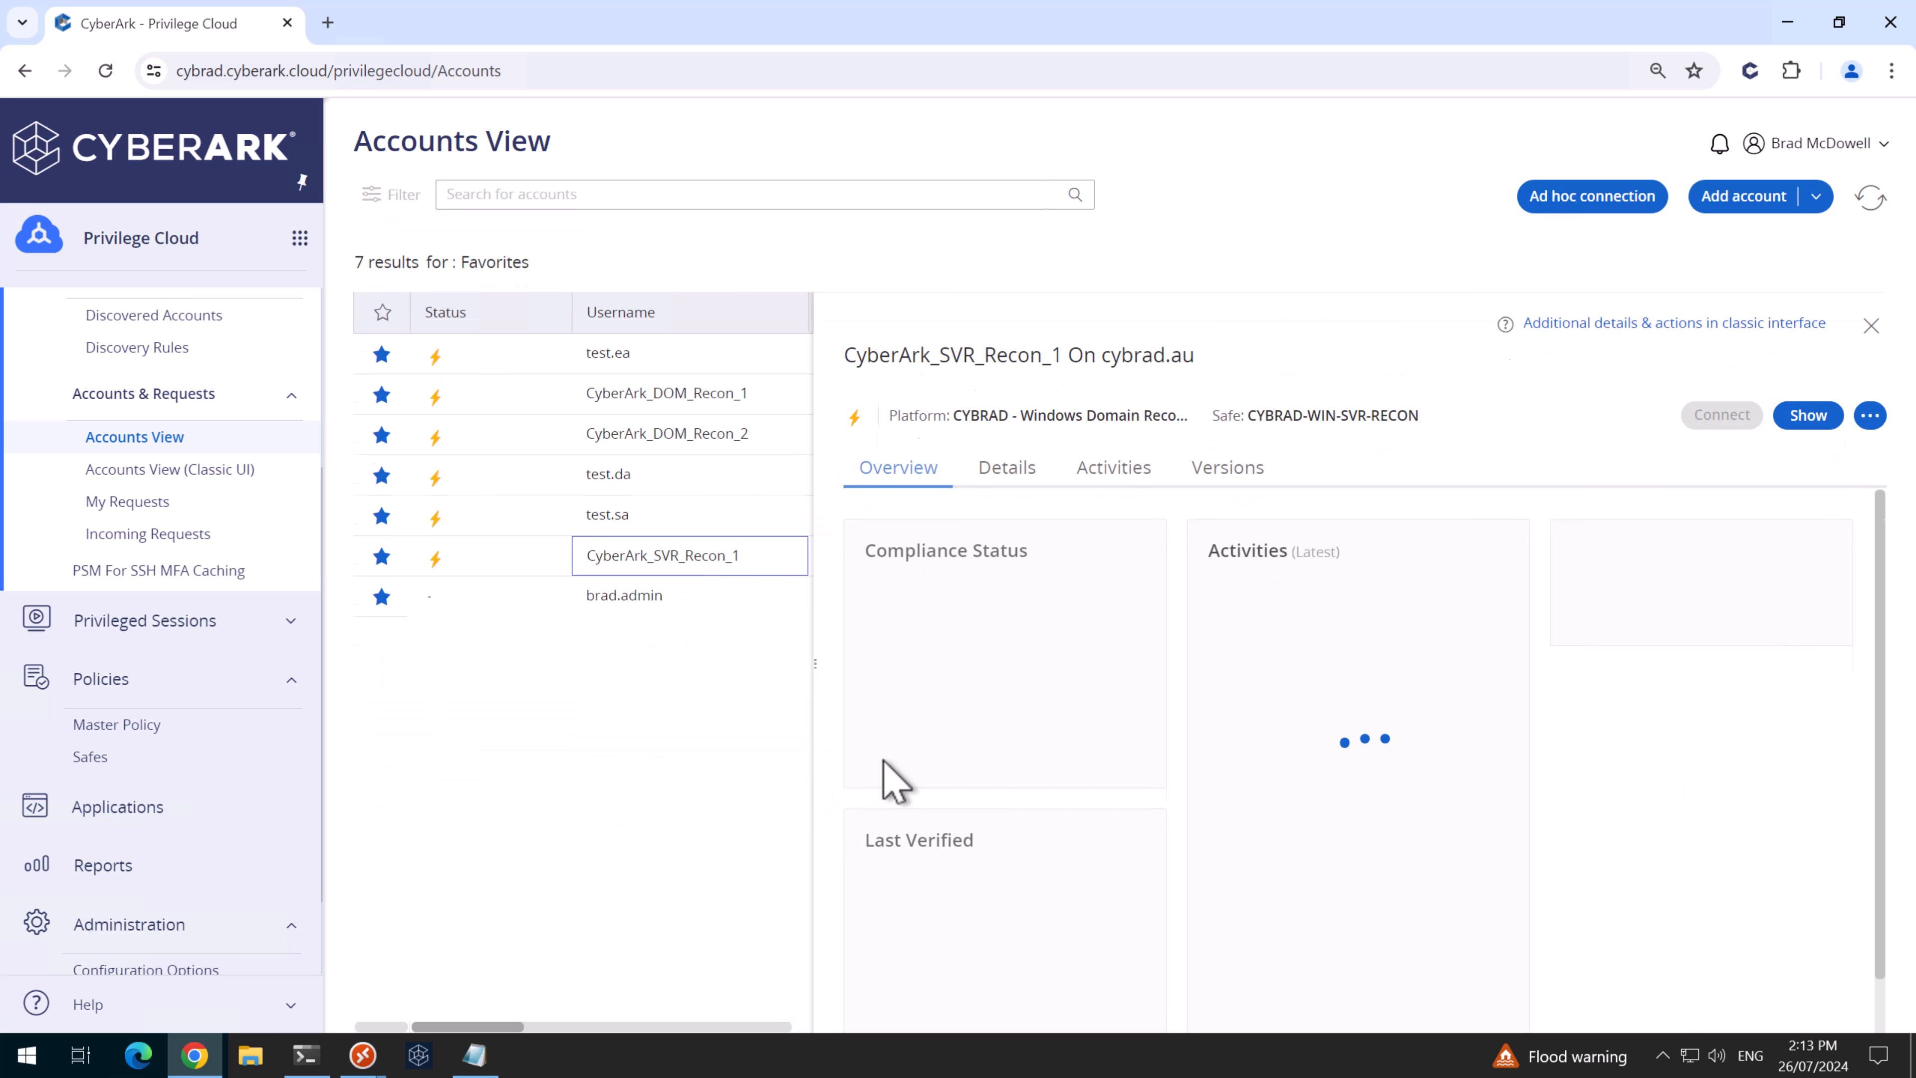
left_click(1033, 476)
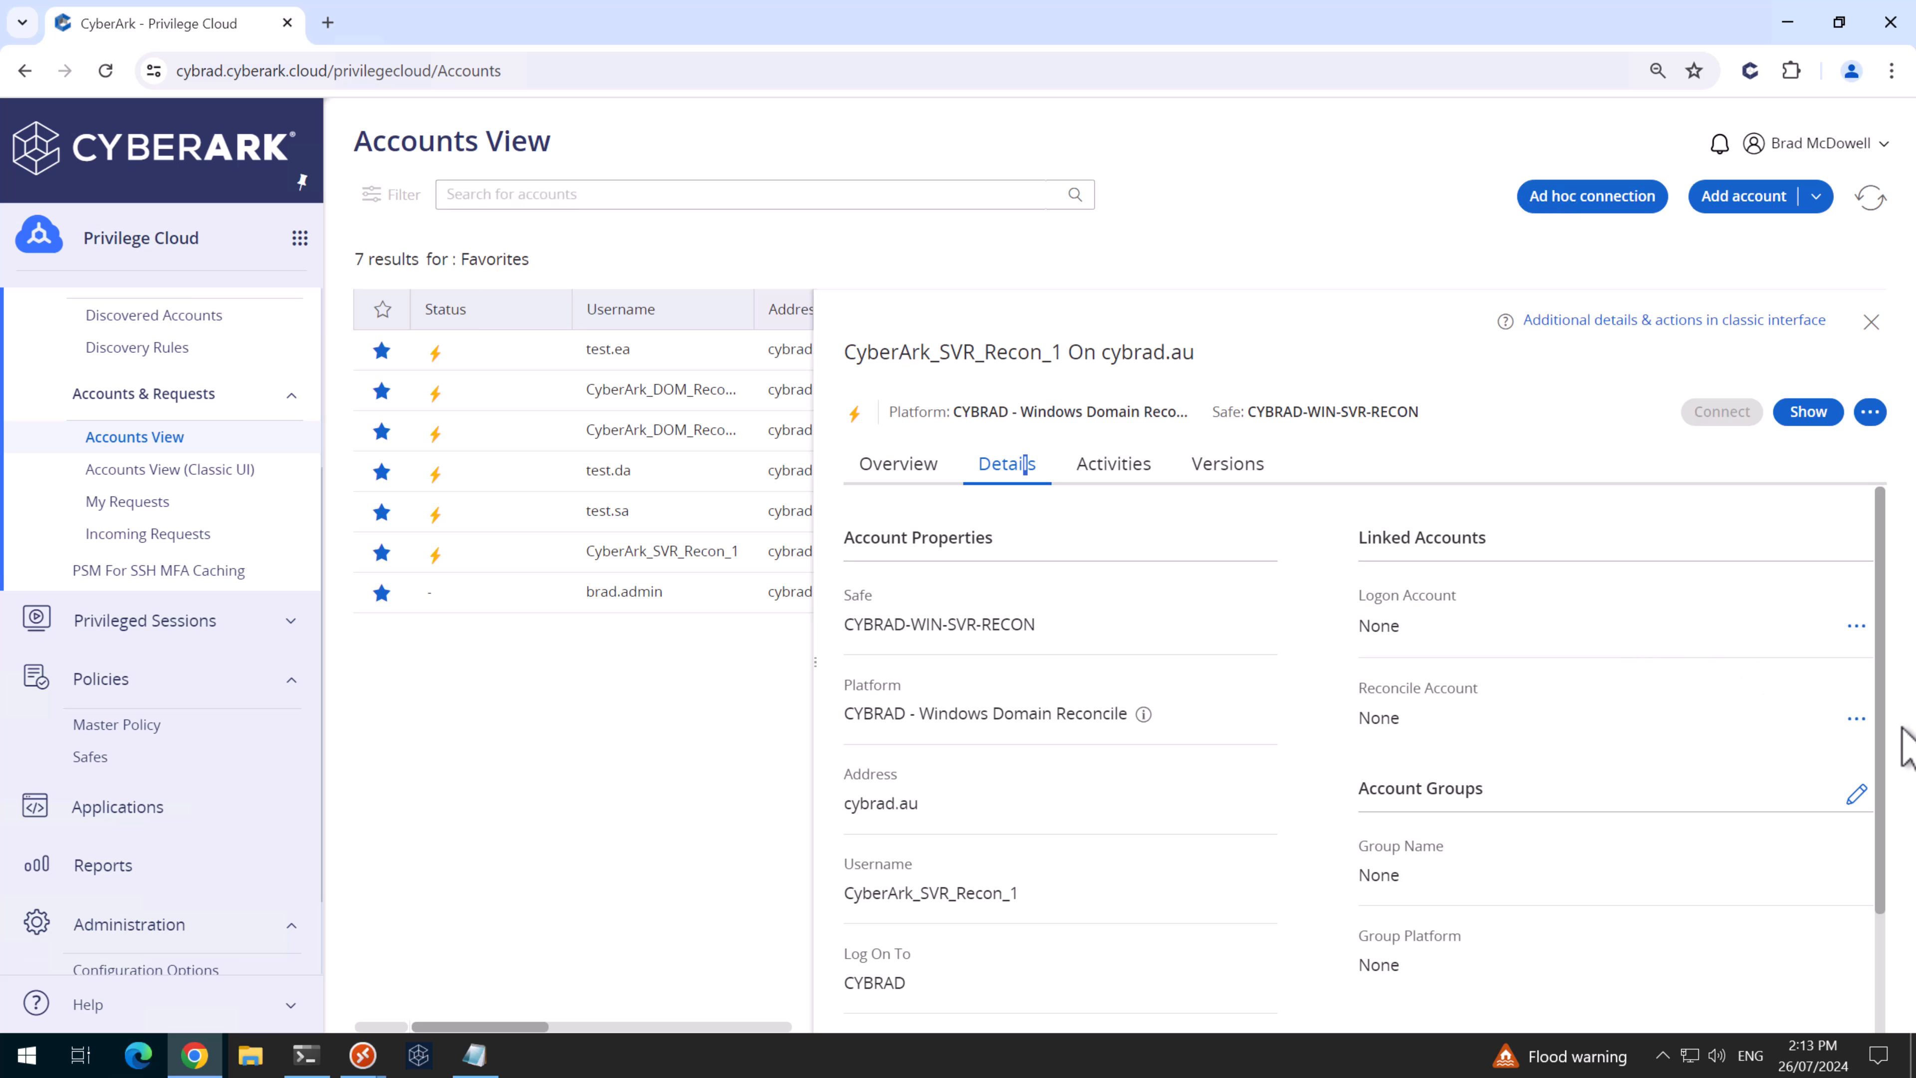
left_click(1857, 718)
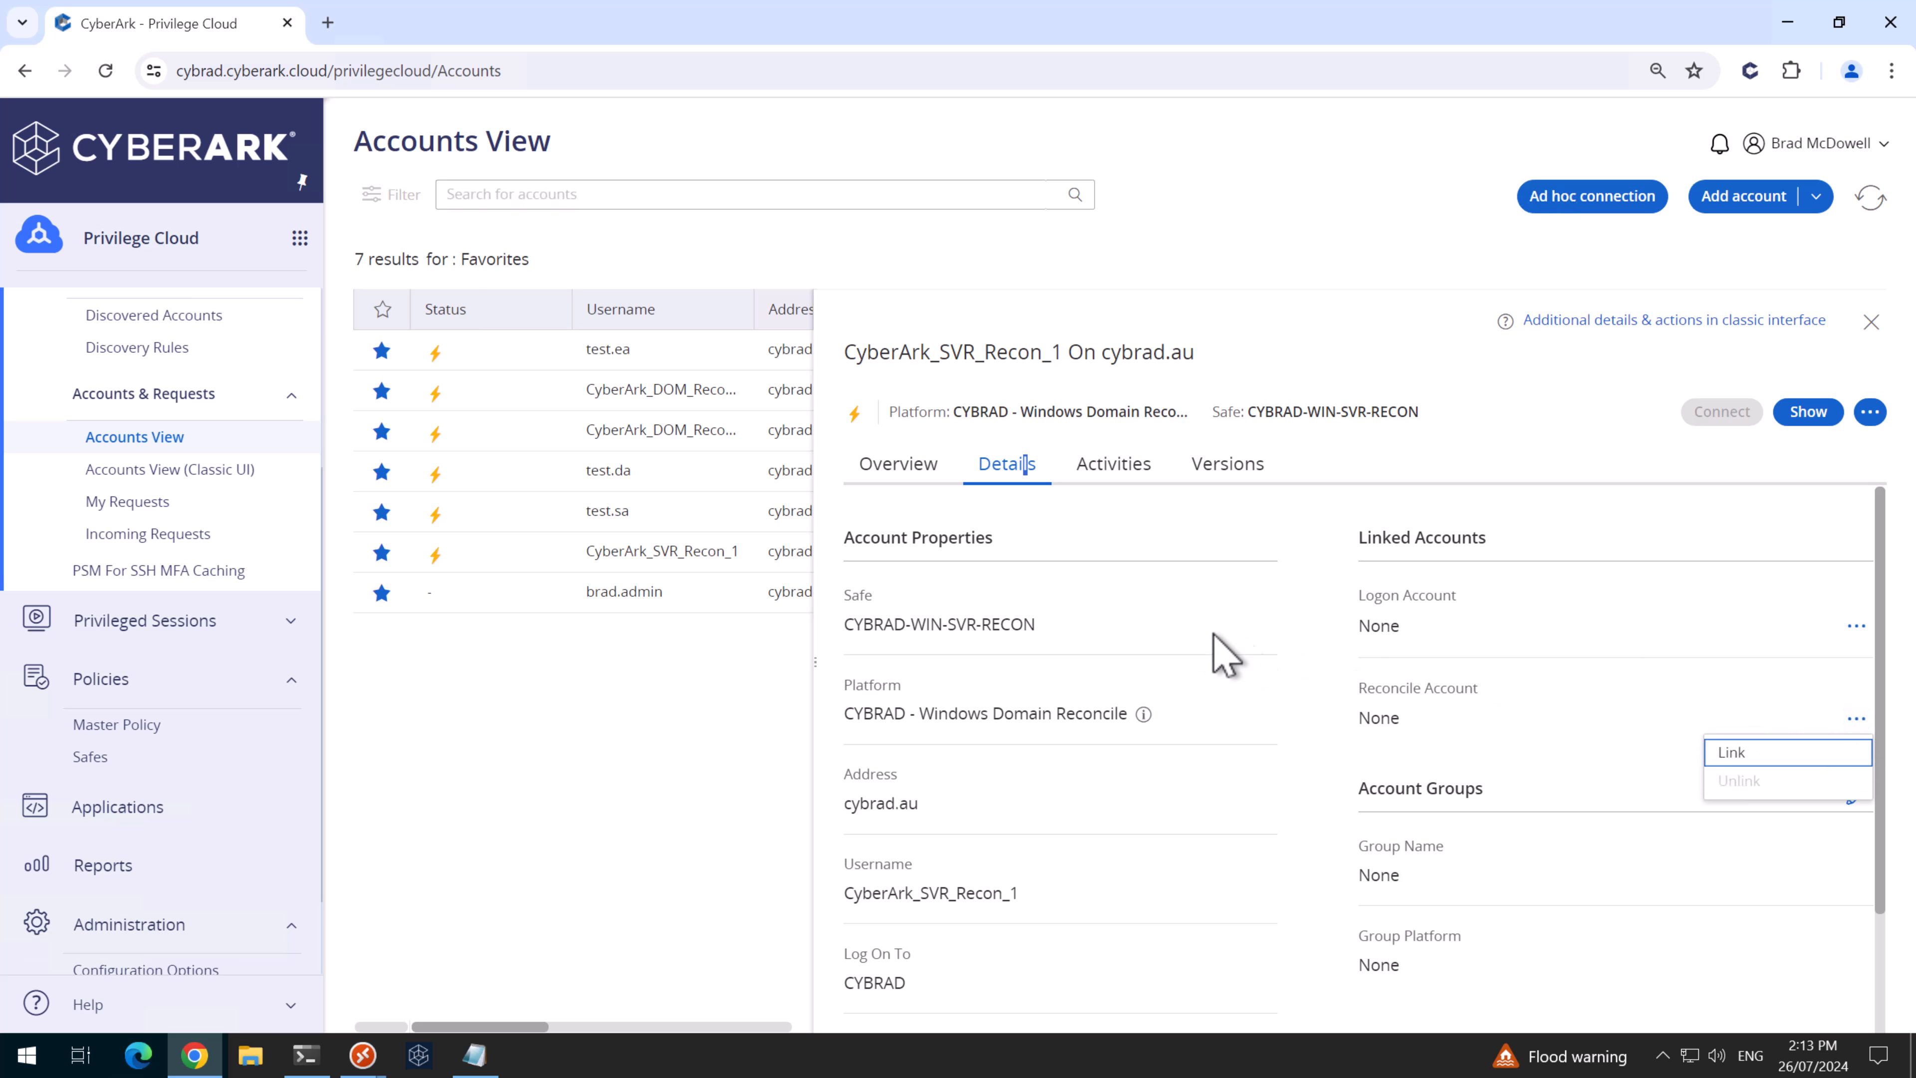
left_click(1748, 749)
left_click(1415, 425)
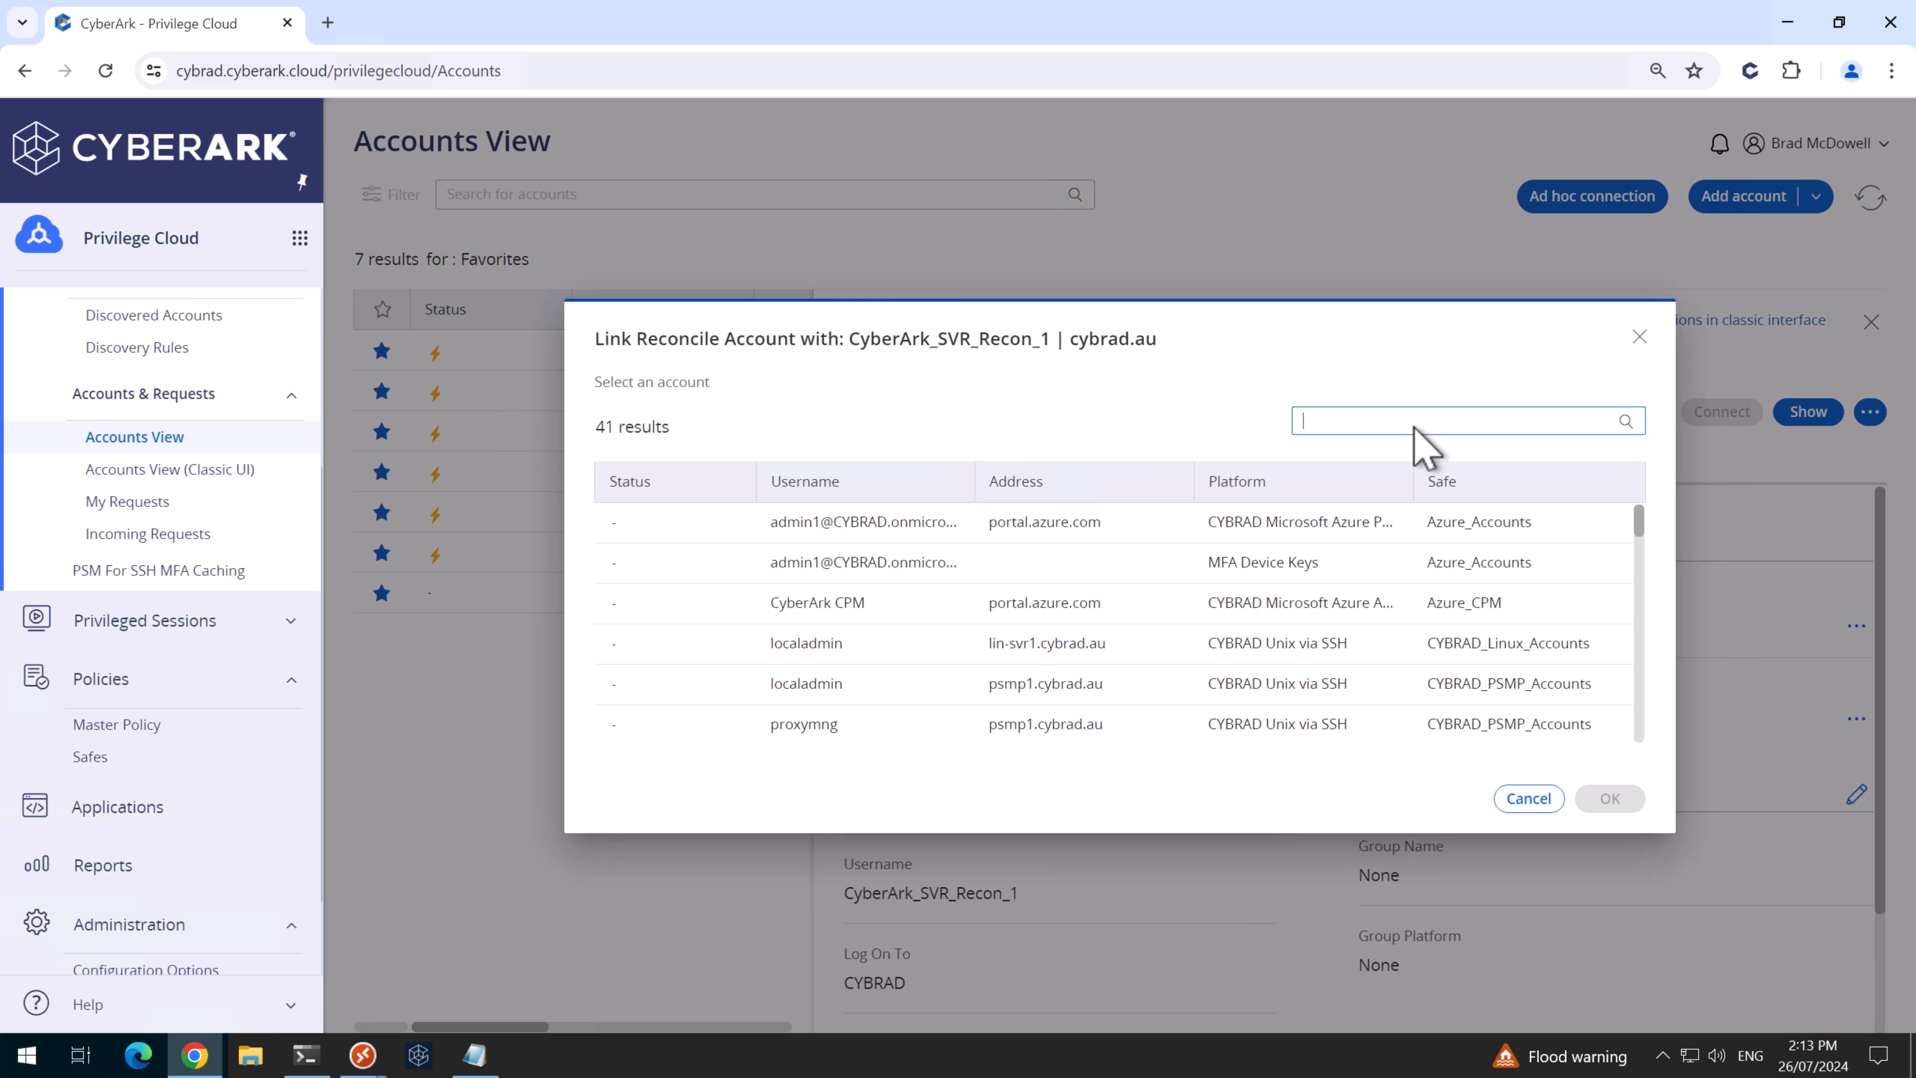
type("cyberark")
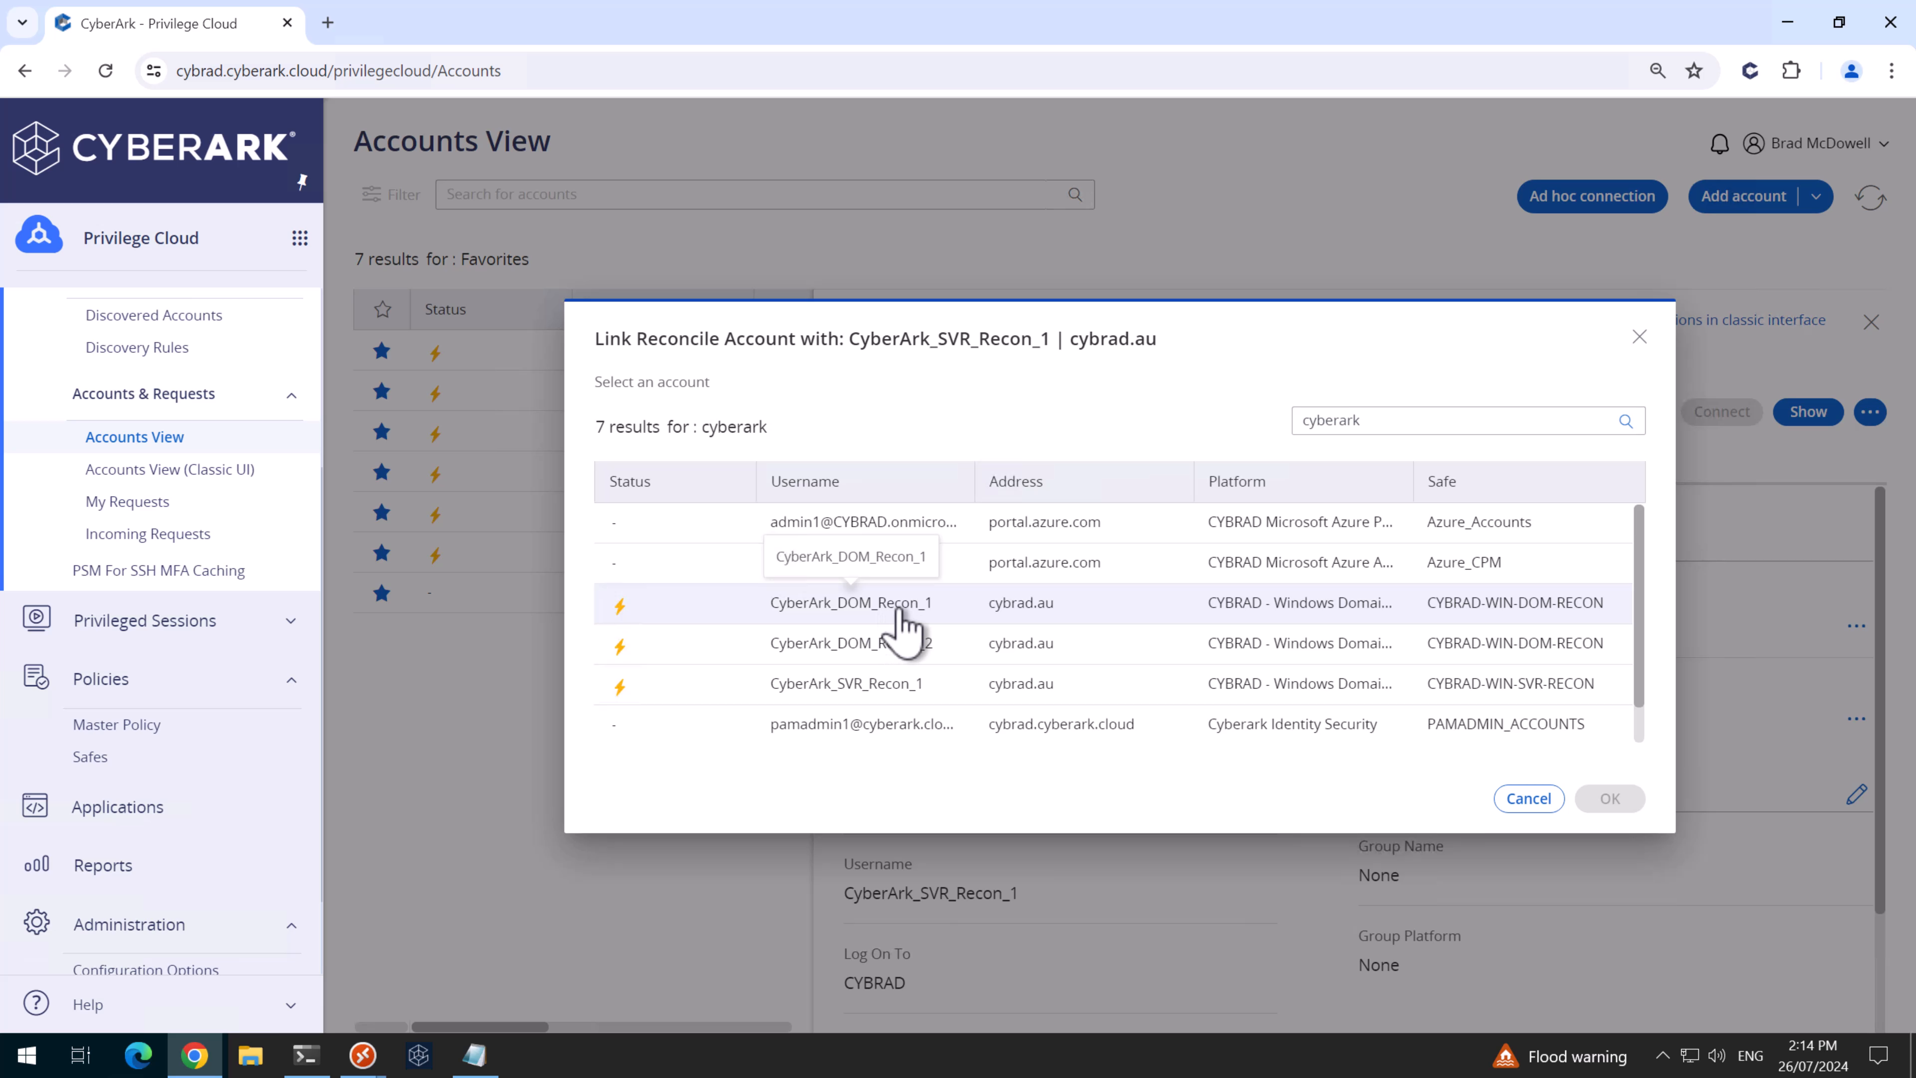
left_click(912, 620)
left_click(1609, 798)
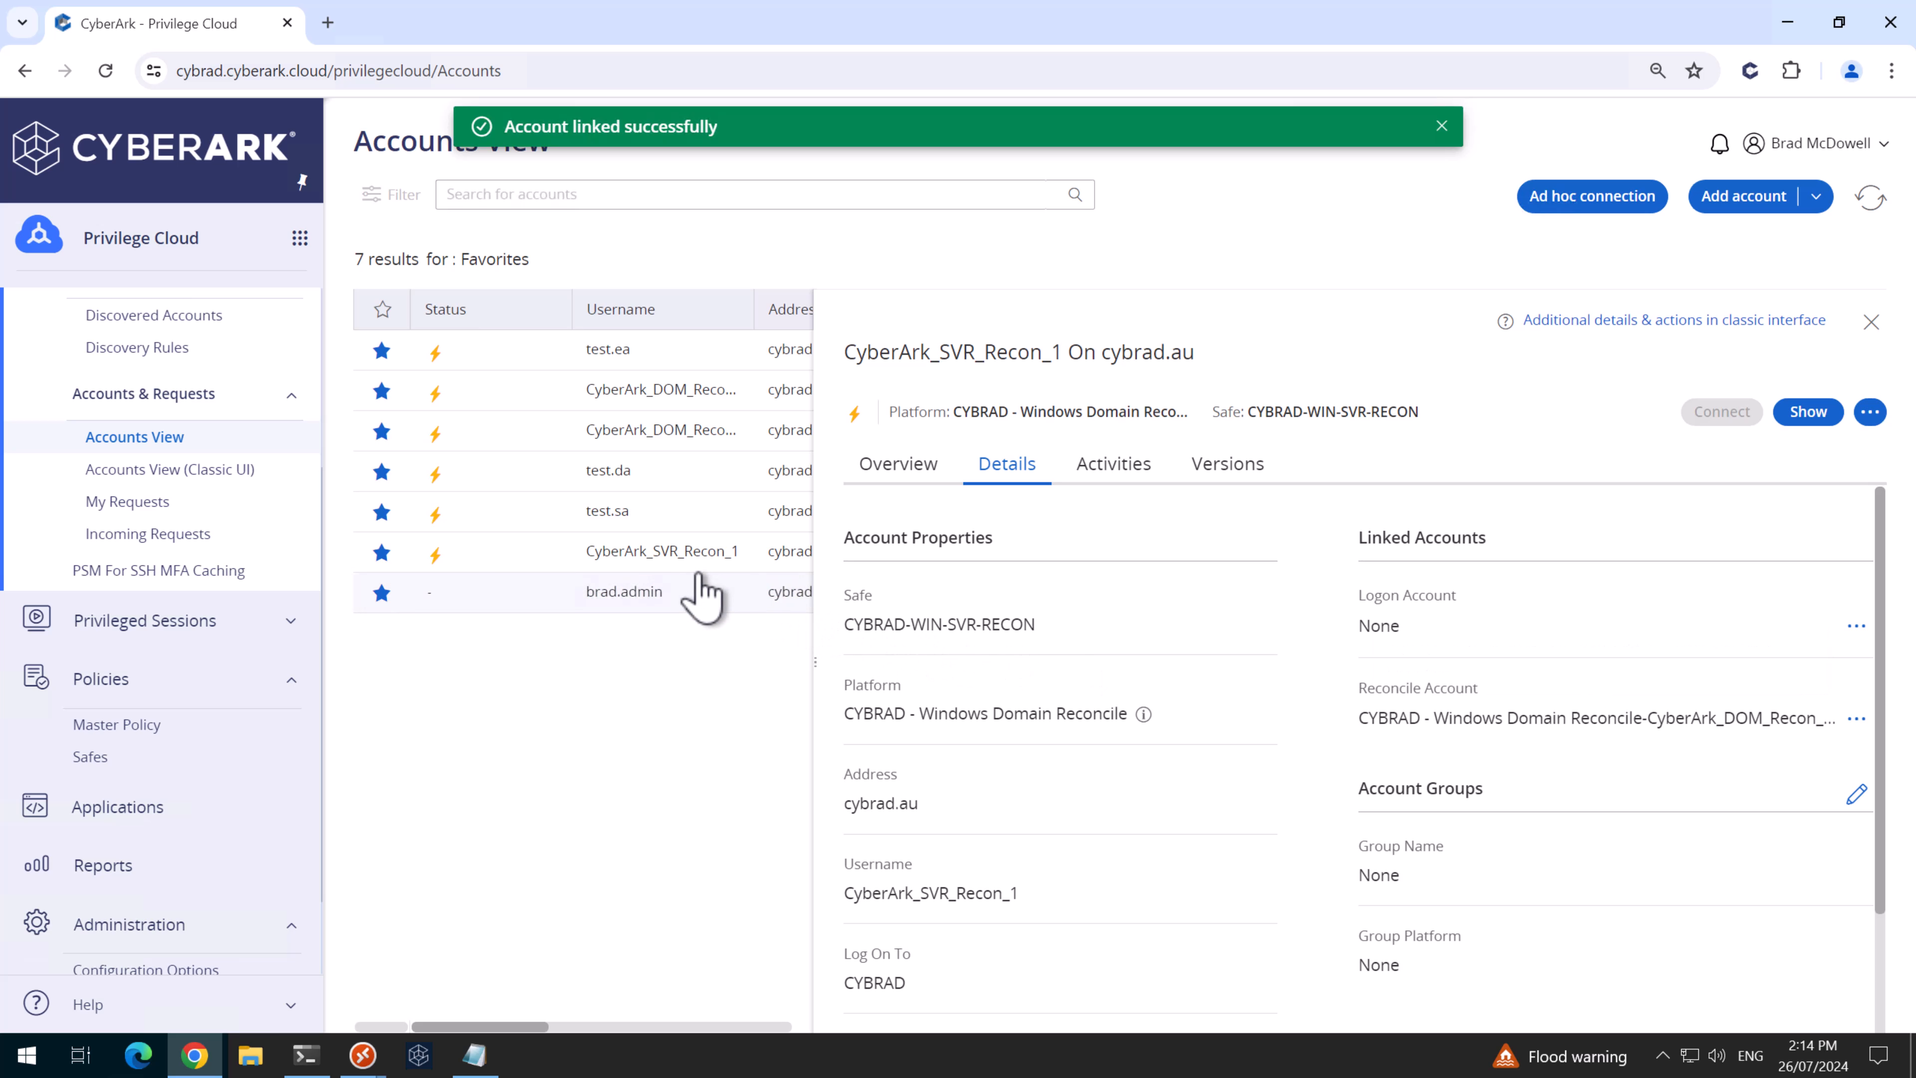
- Reconcile CyberArk_SVR_Recon_1's password from its Overview
left_click(902, 468)
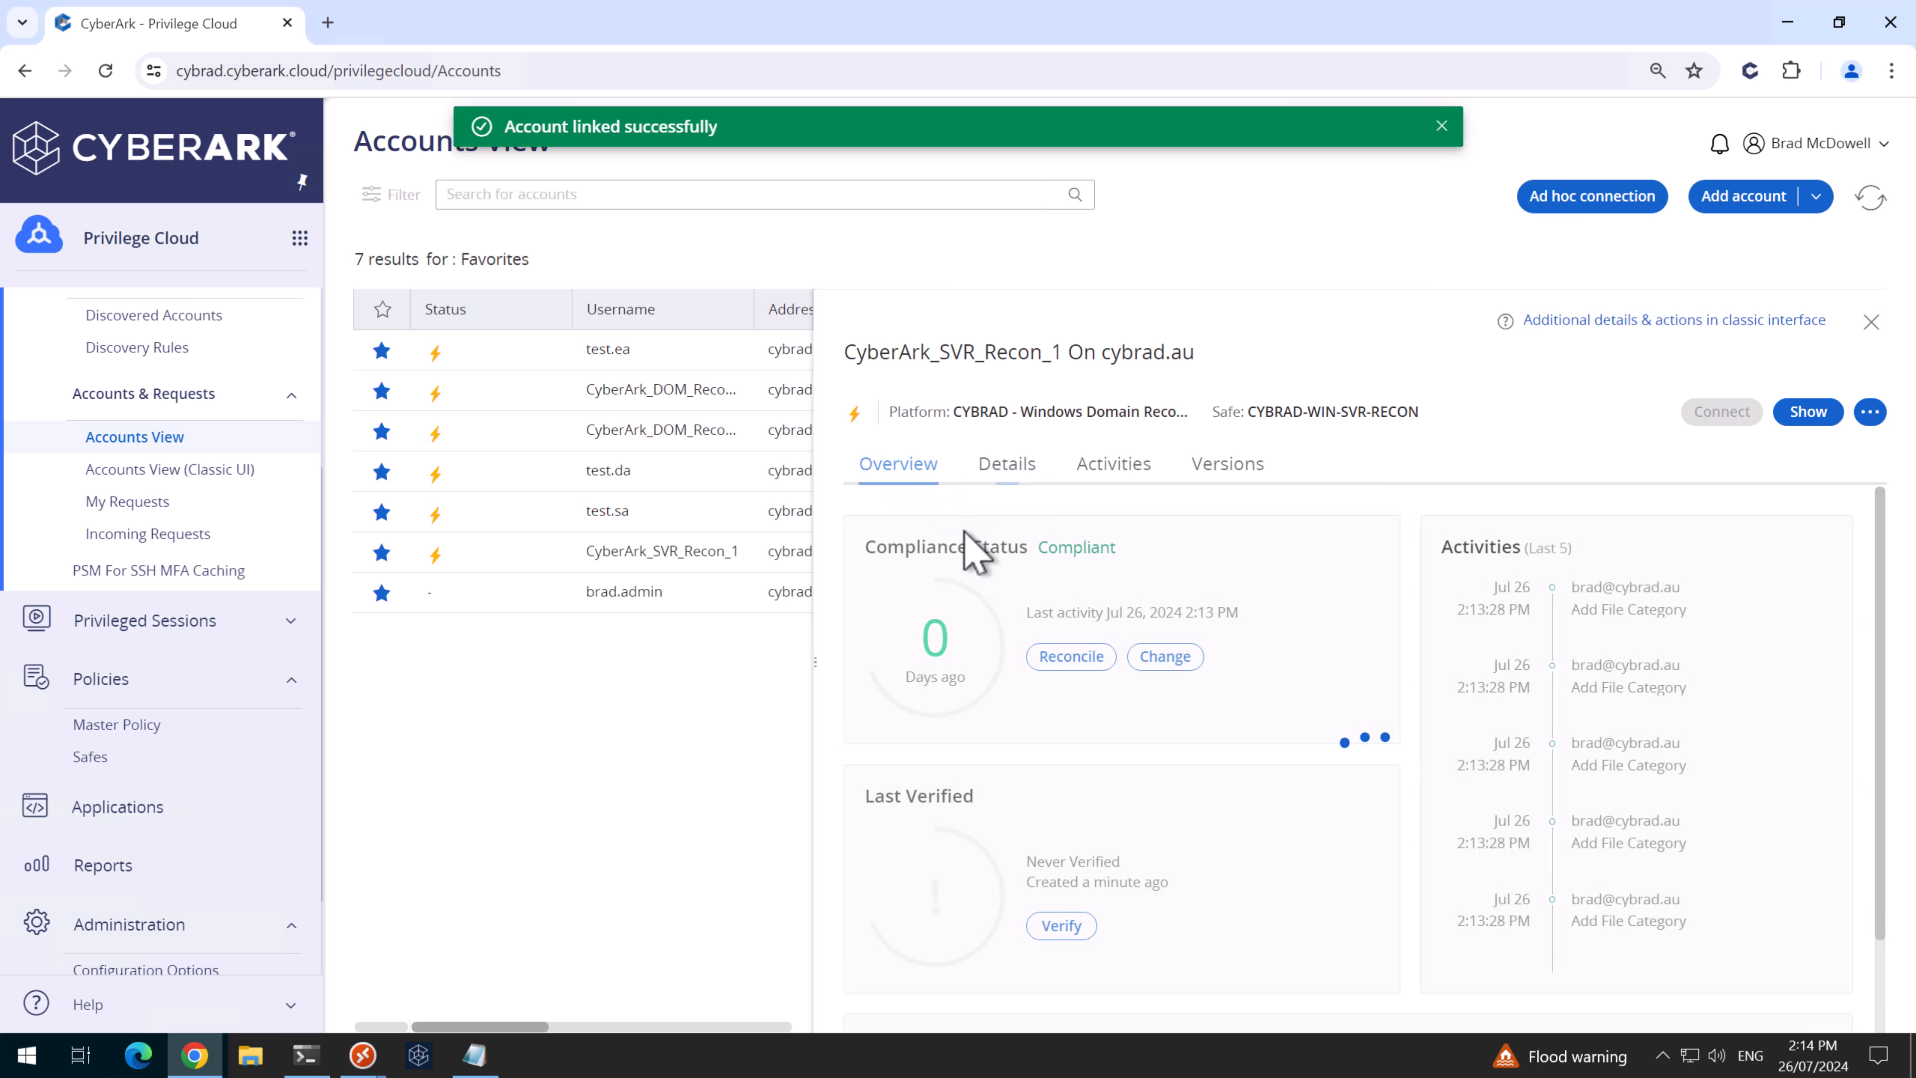
left_click(1071, 656)
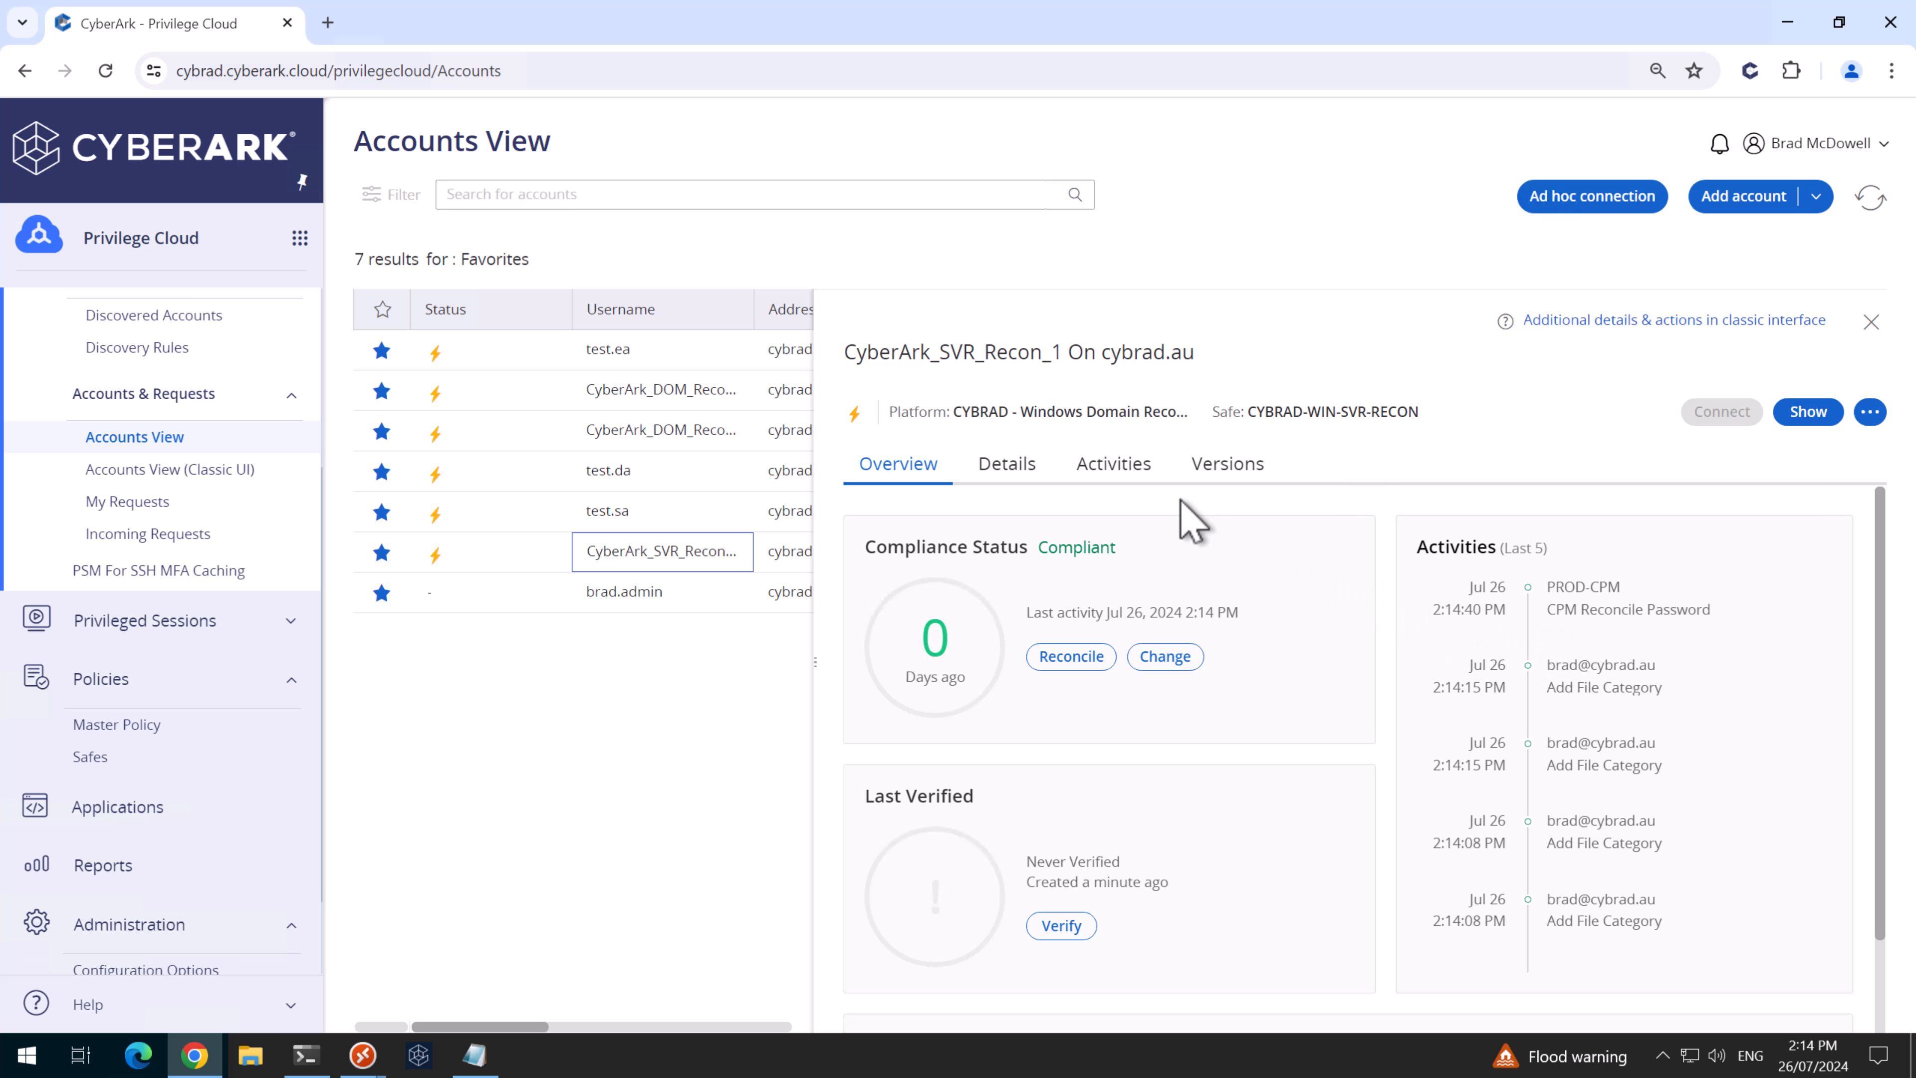
left_click(1614, 323)
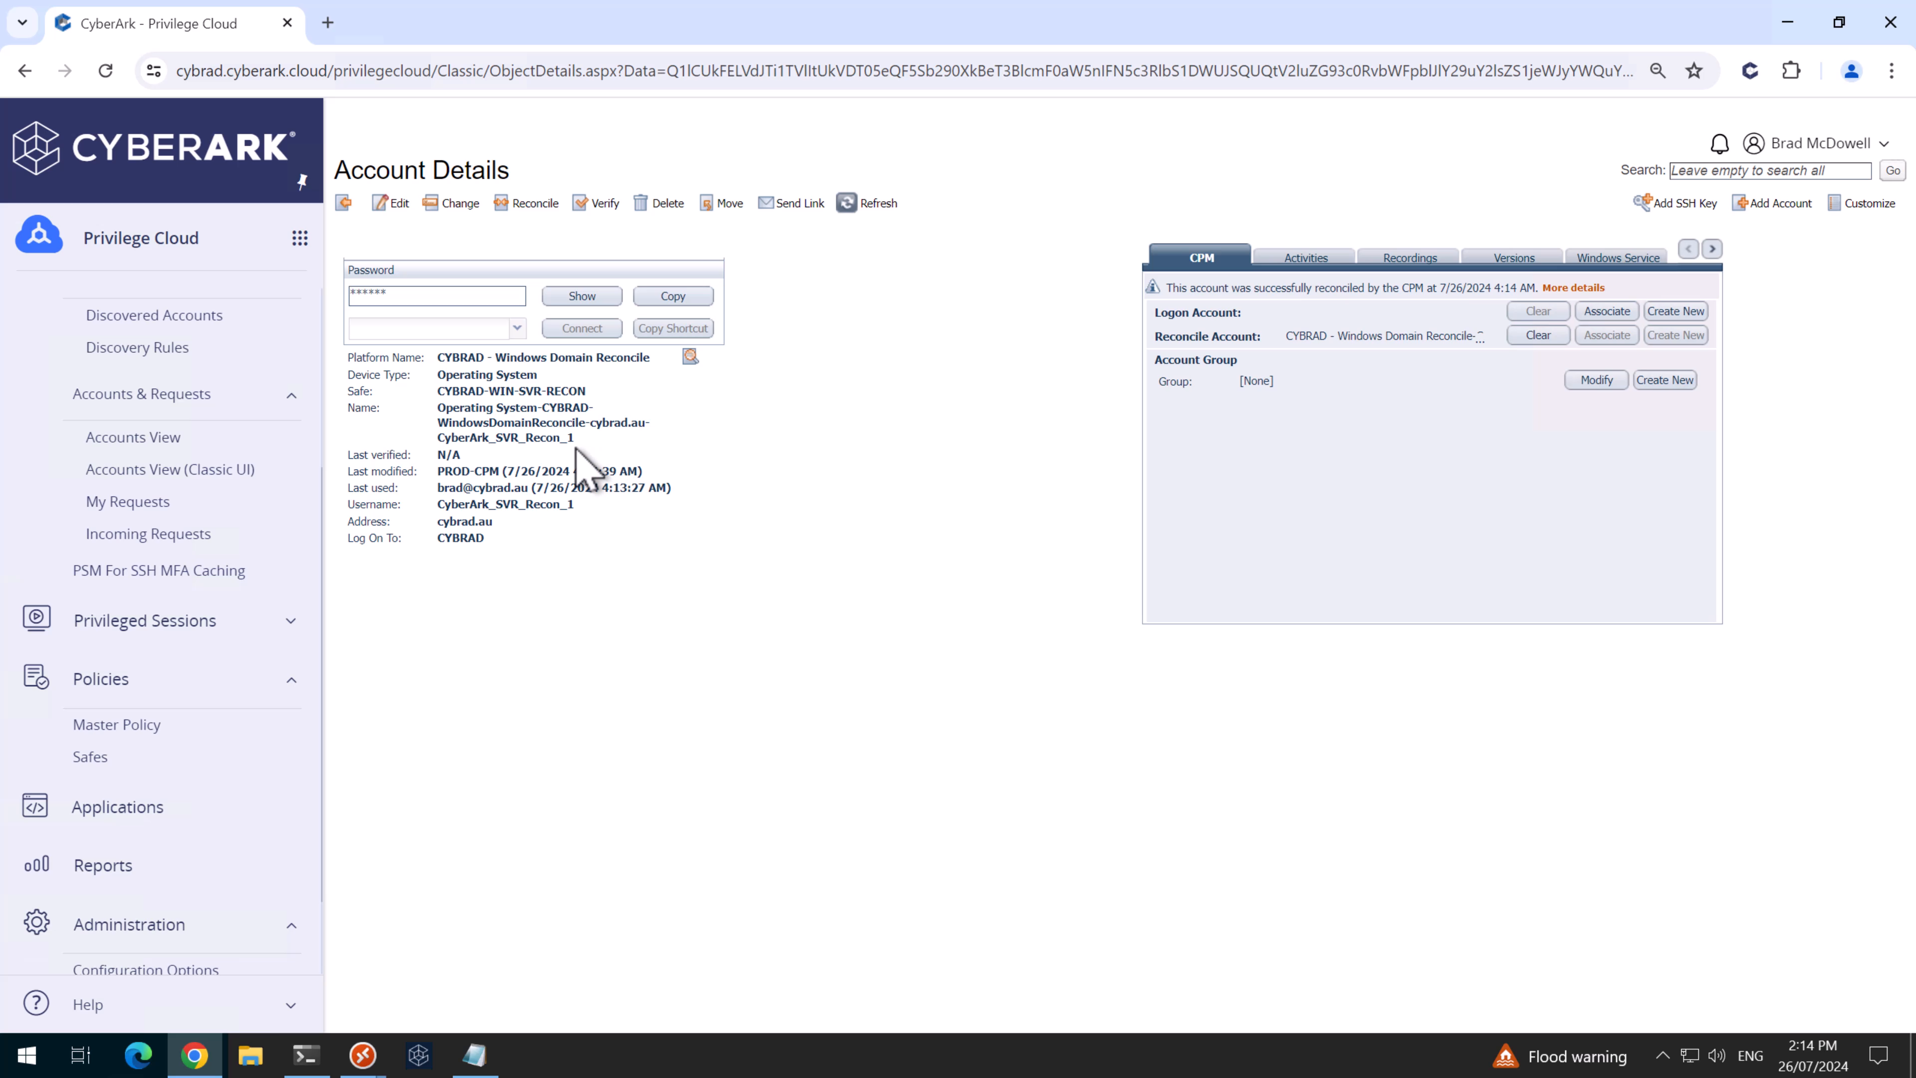
- Copy the account's CYBRAD-WIN-SVR-RECON safe and name into Notepad, replacing the old notes
left_click_drag(580, 439, 362, 407)
key("ctrl+c")
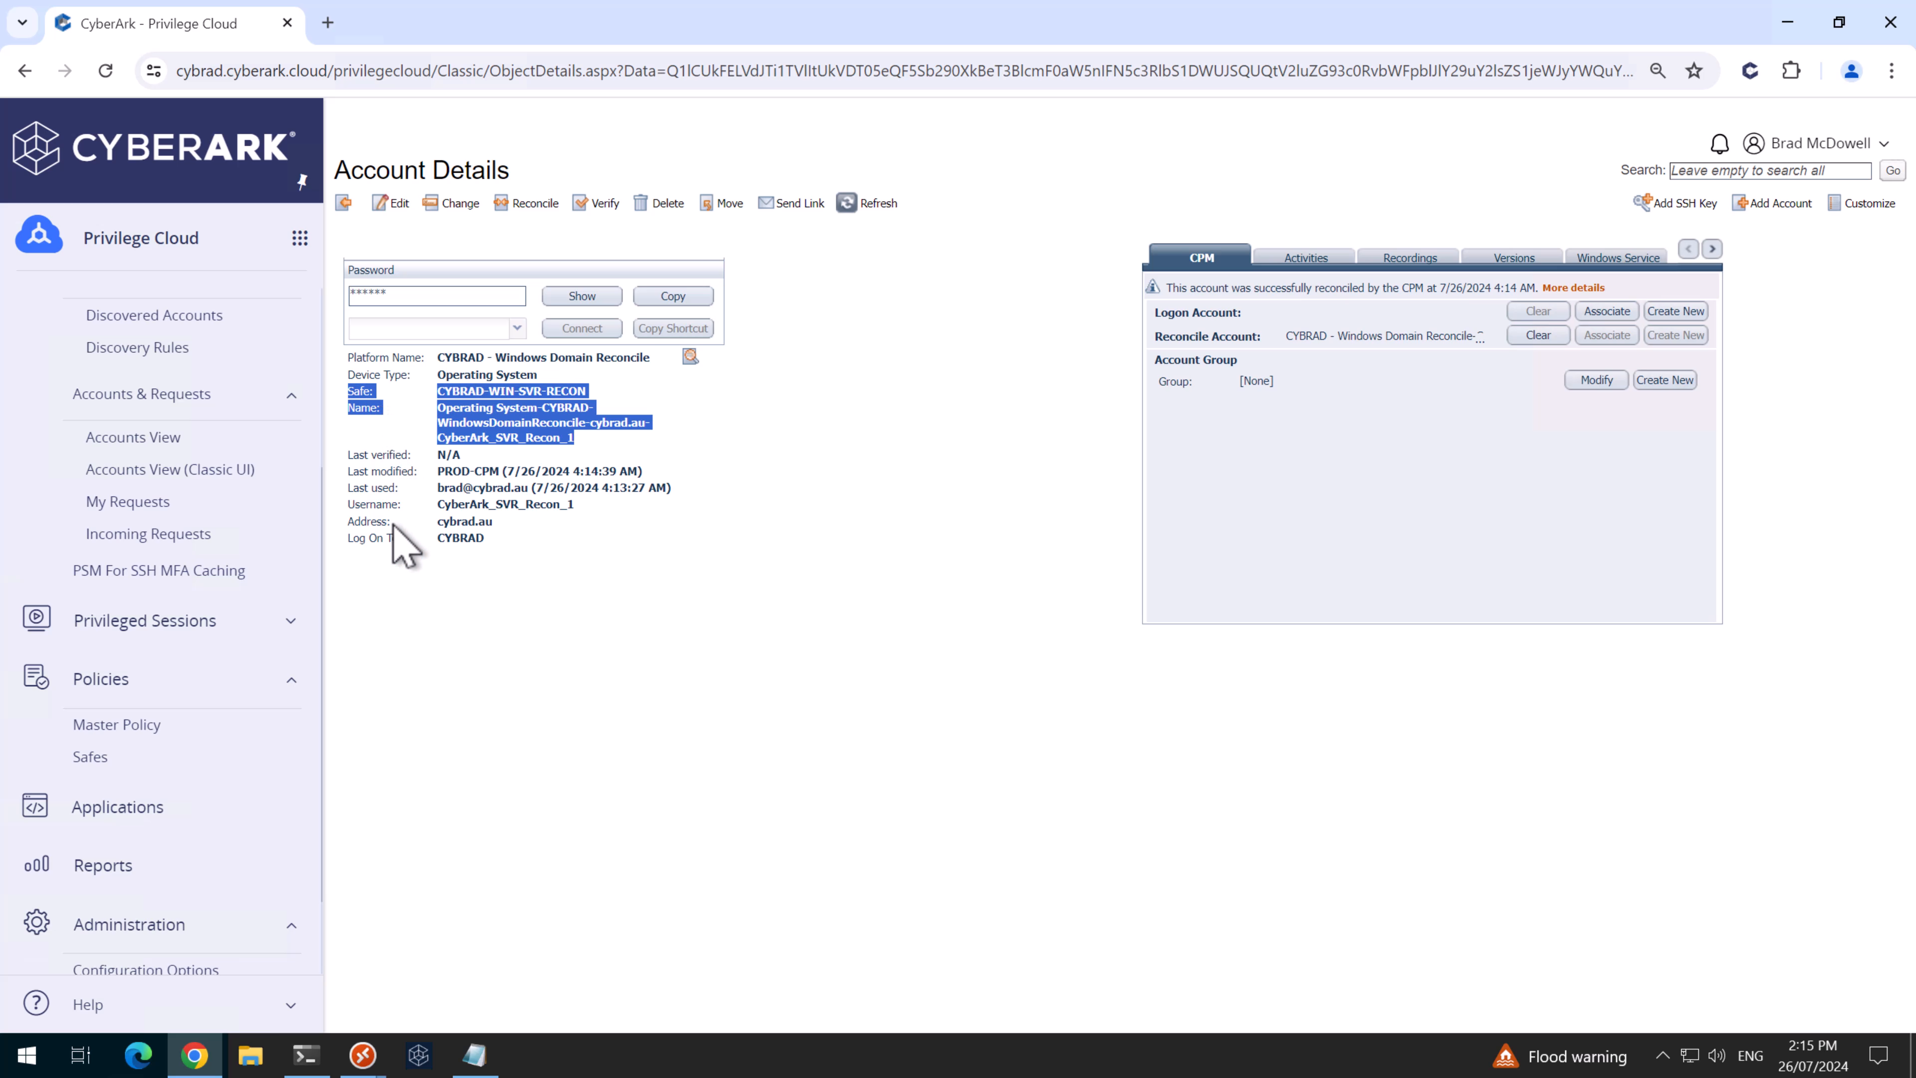
left_click(471, 1055)
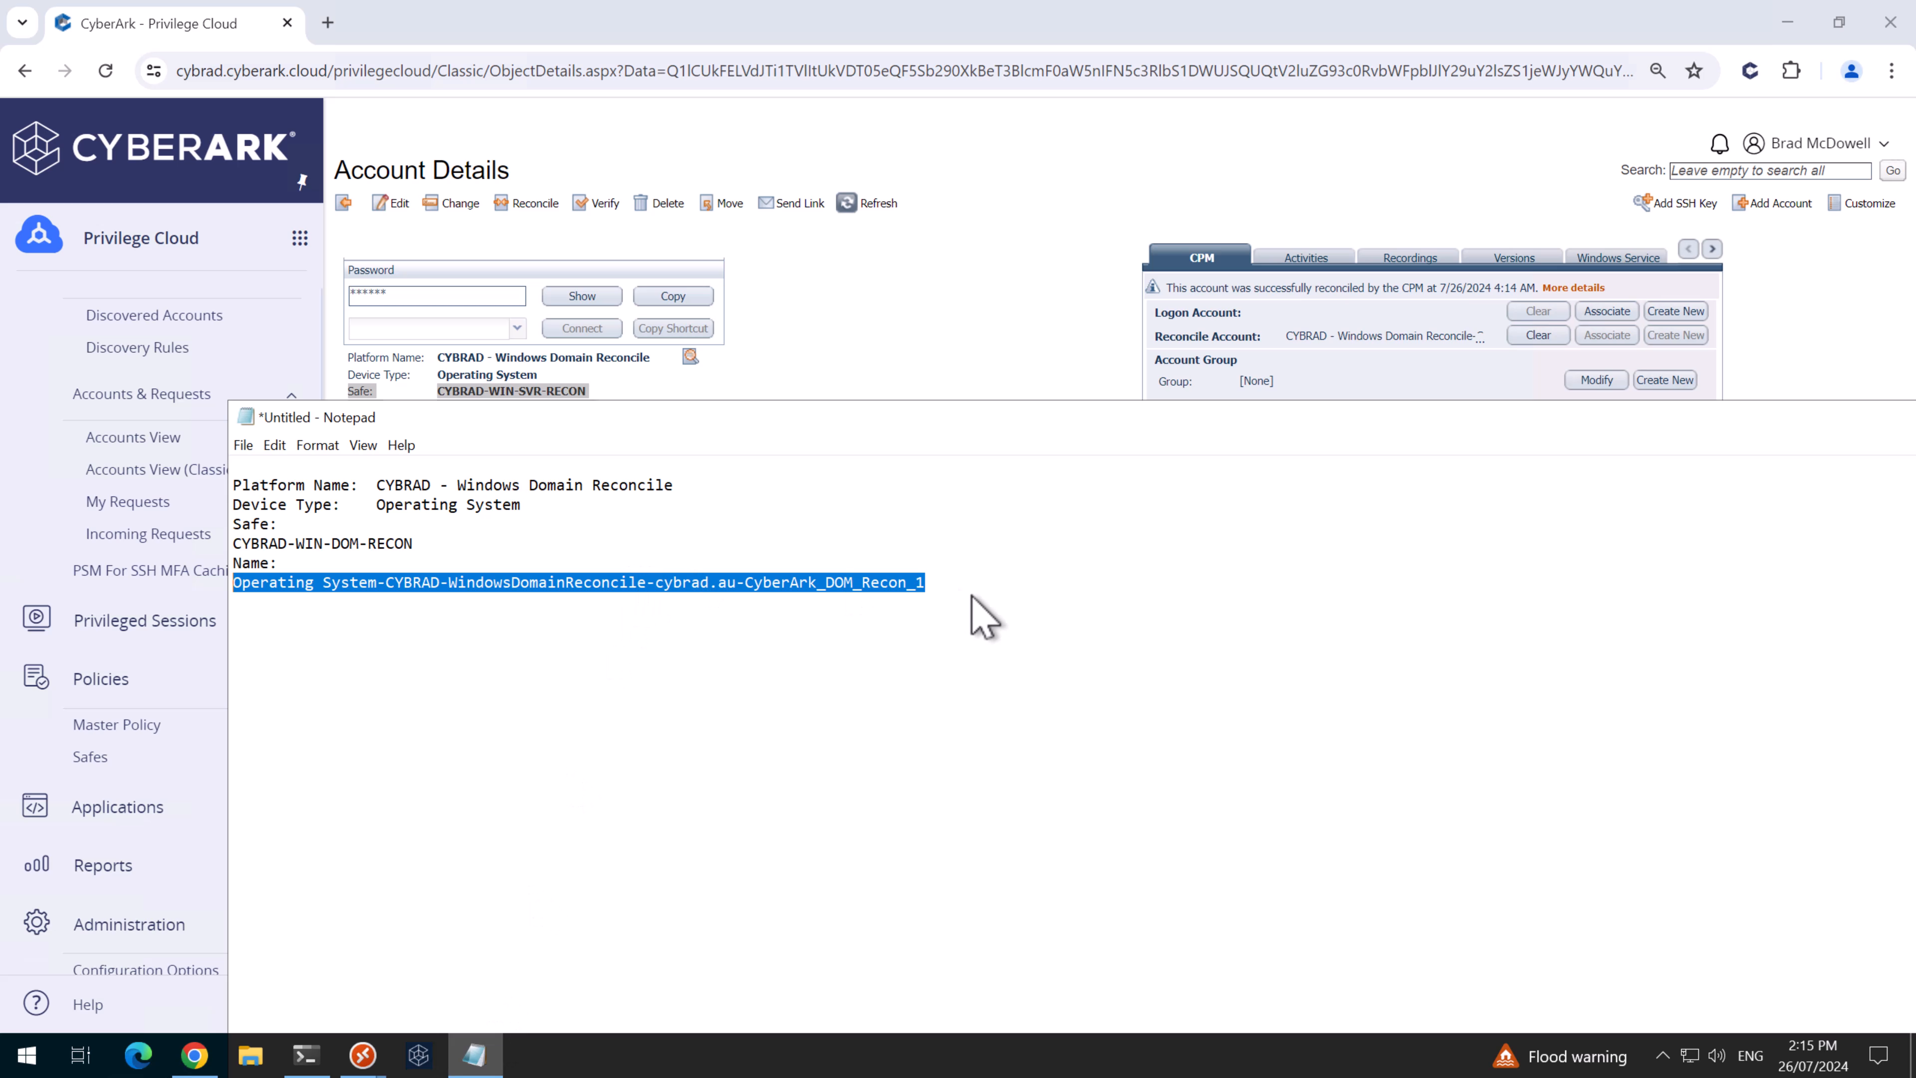
left_click_drag(976, 612, 77, 441)
key("Delete")
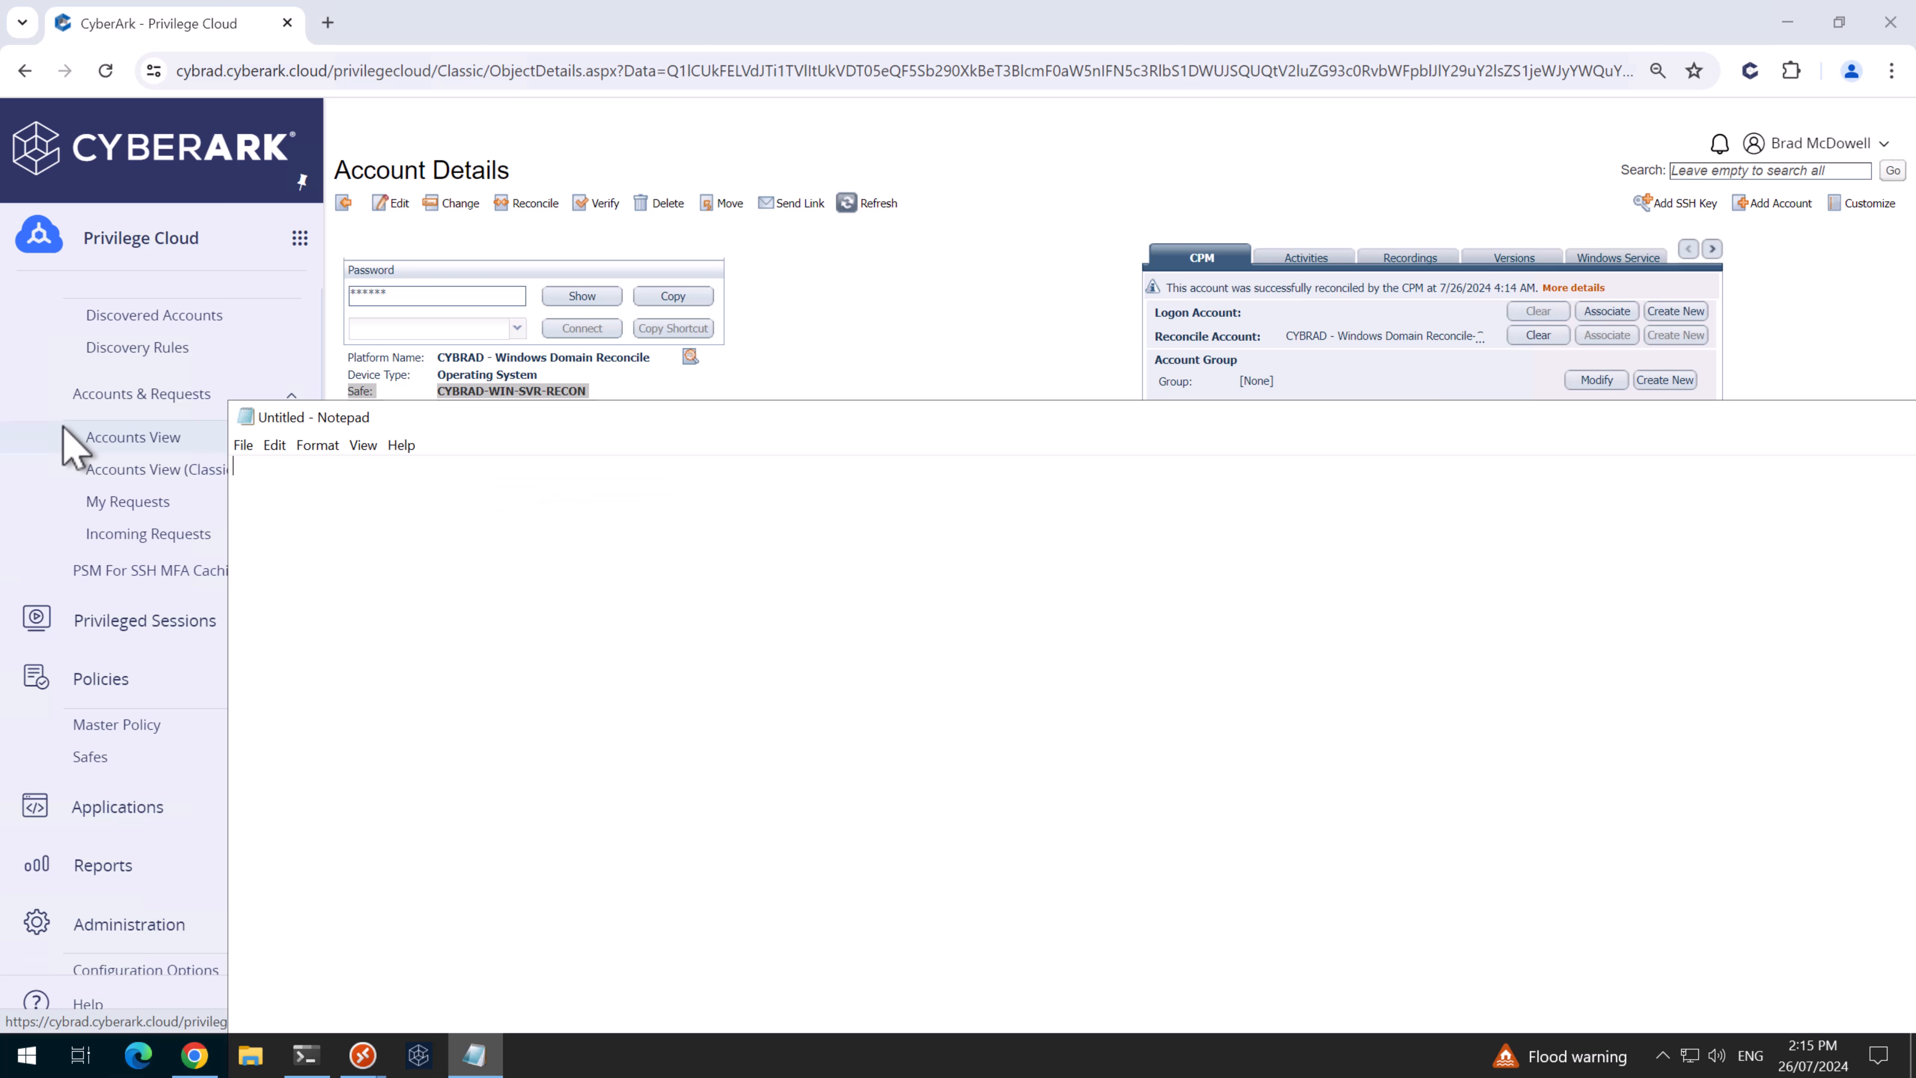
key("ctrl+v")
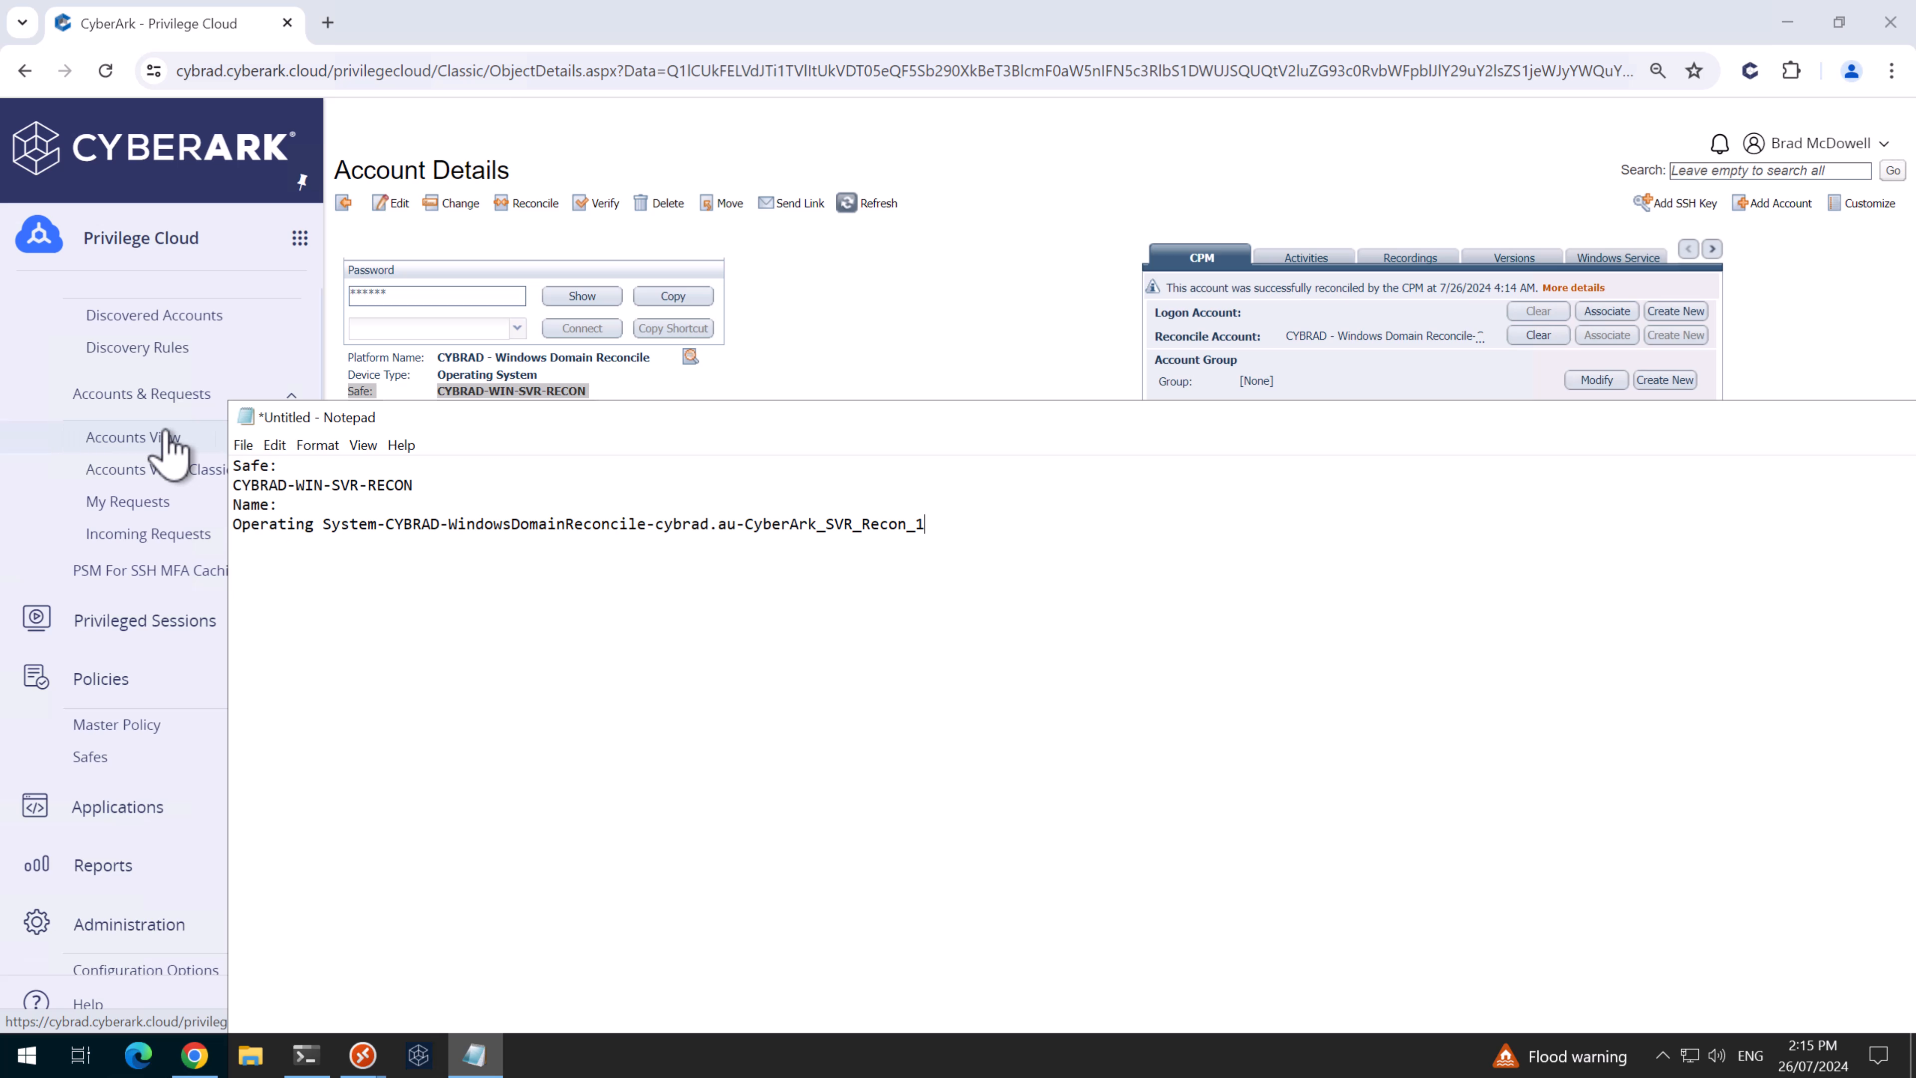
left_click(877, 338)
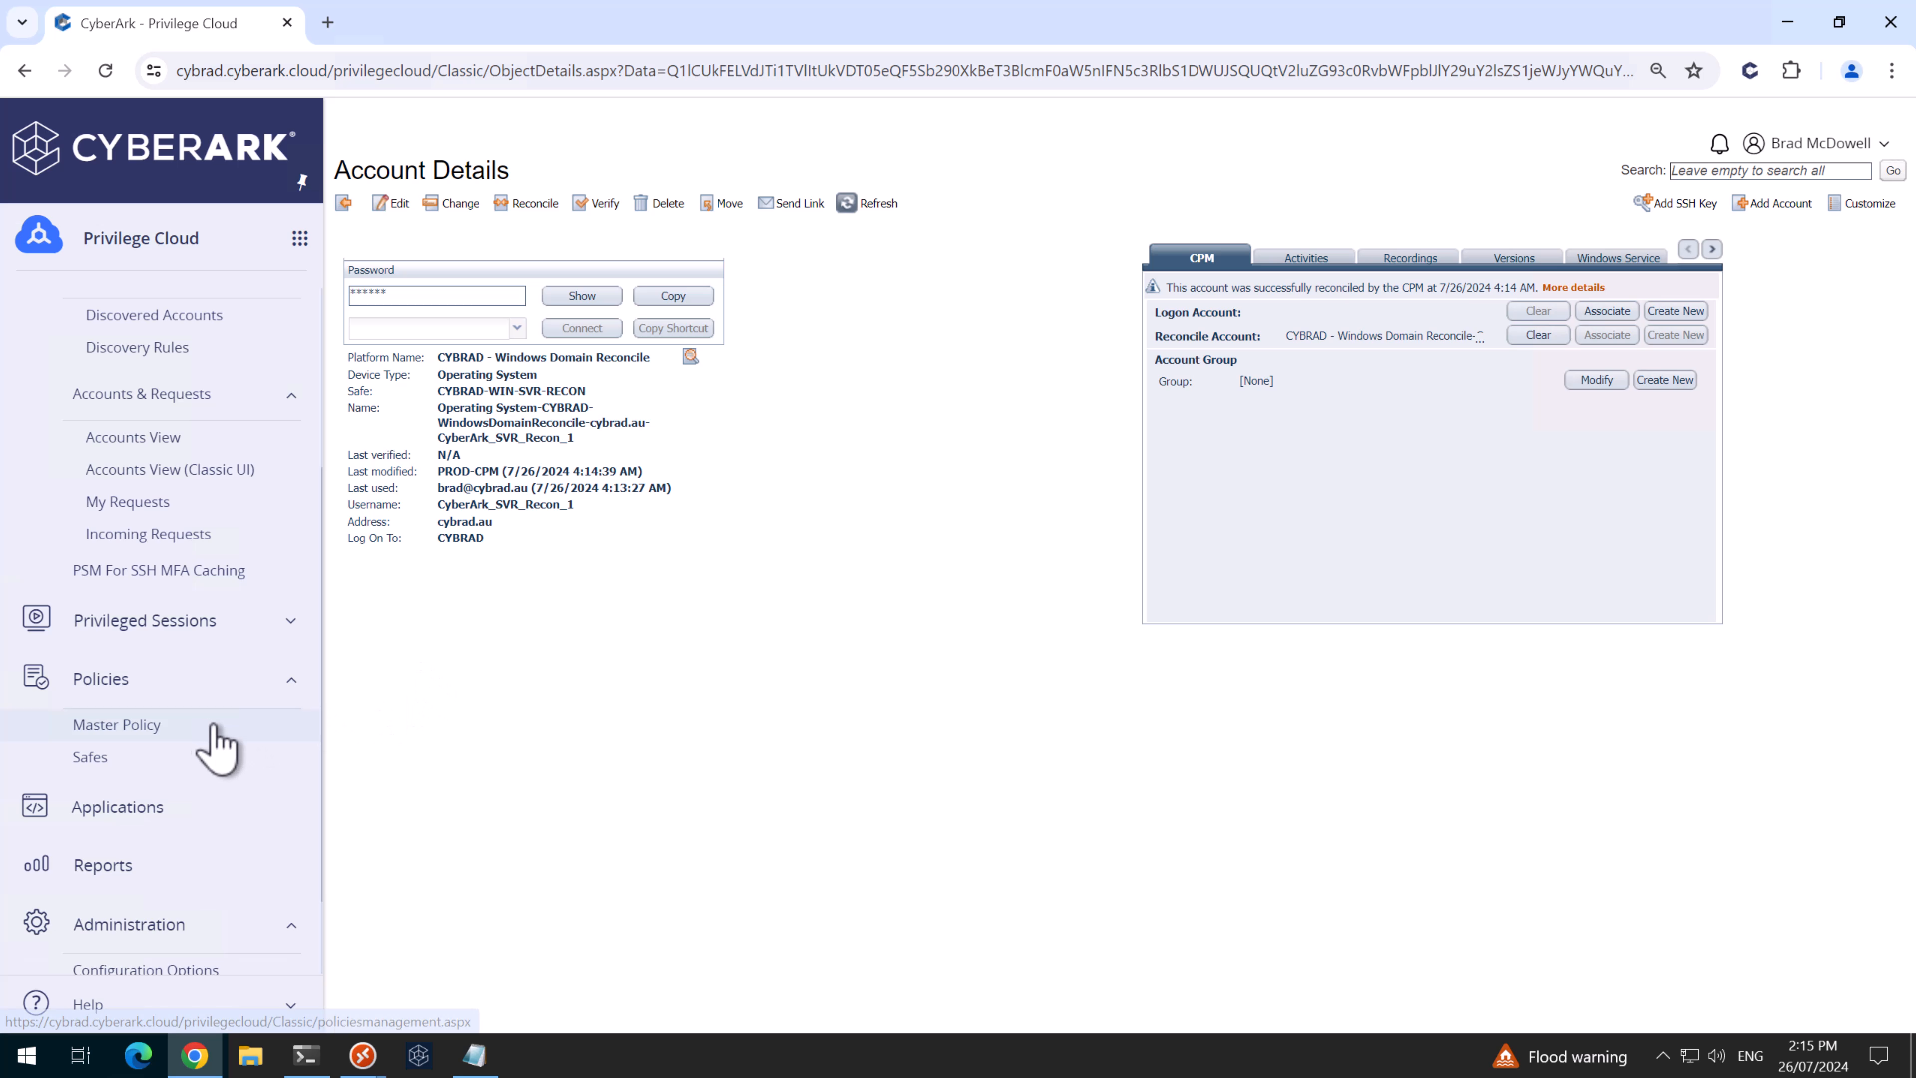
scroll(213, 792, "down", 2)
- Duplicate the Windows Server Local Accounts platform as 'CYBRAD -Windows Server Local Accounts'
left_click(150, 891)
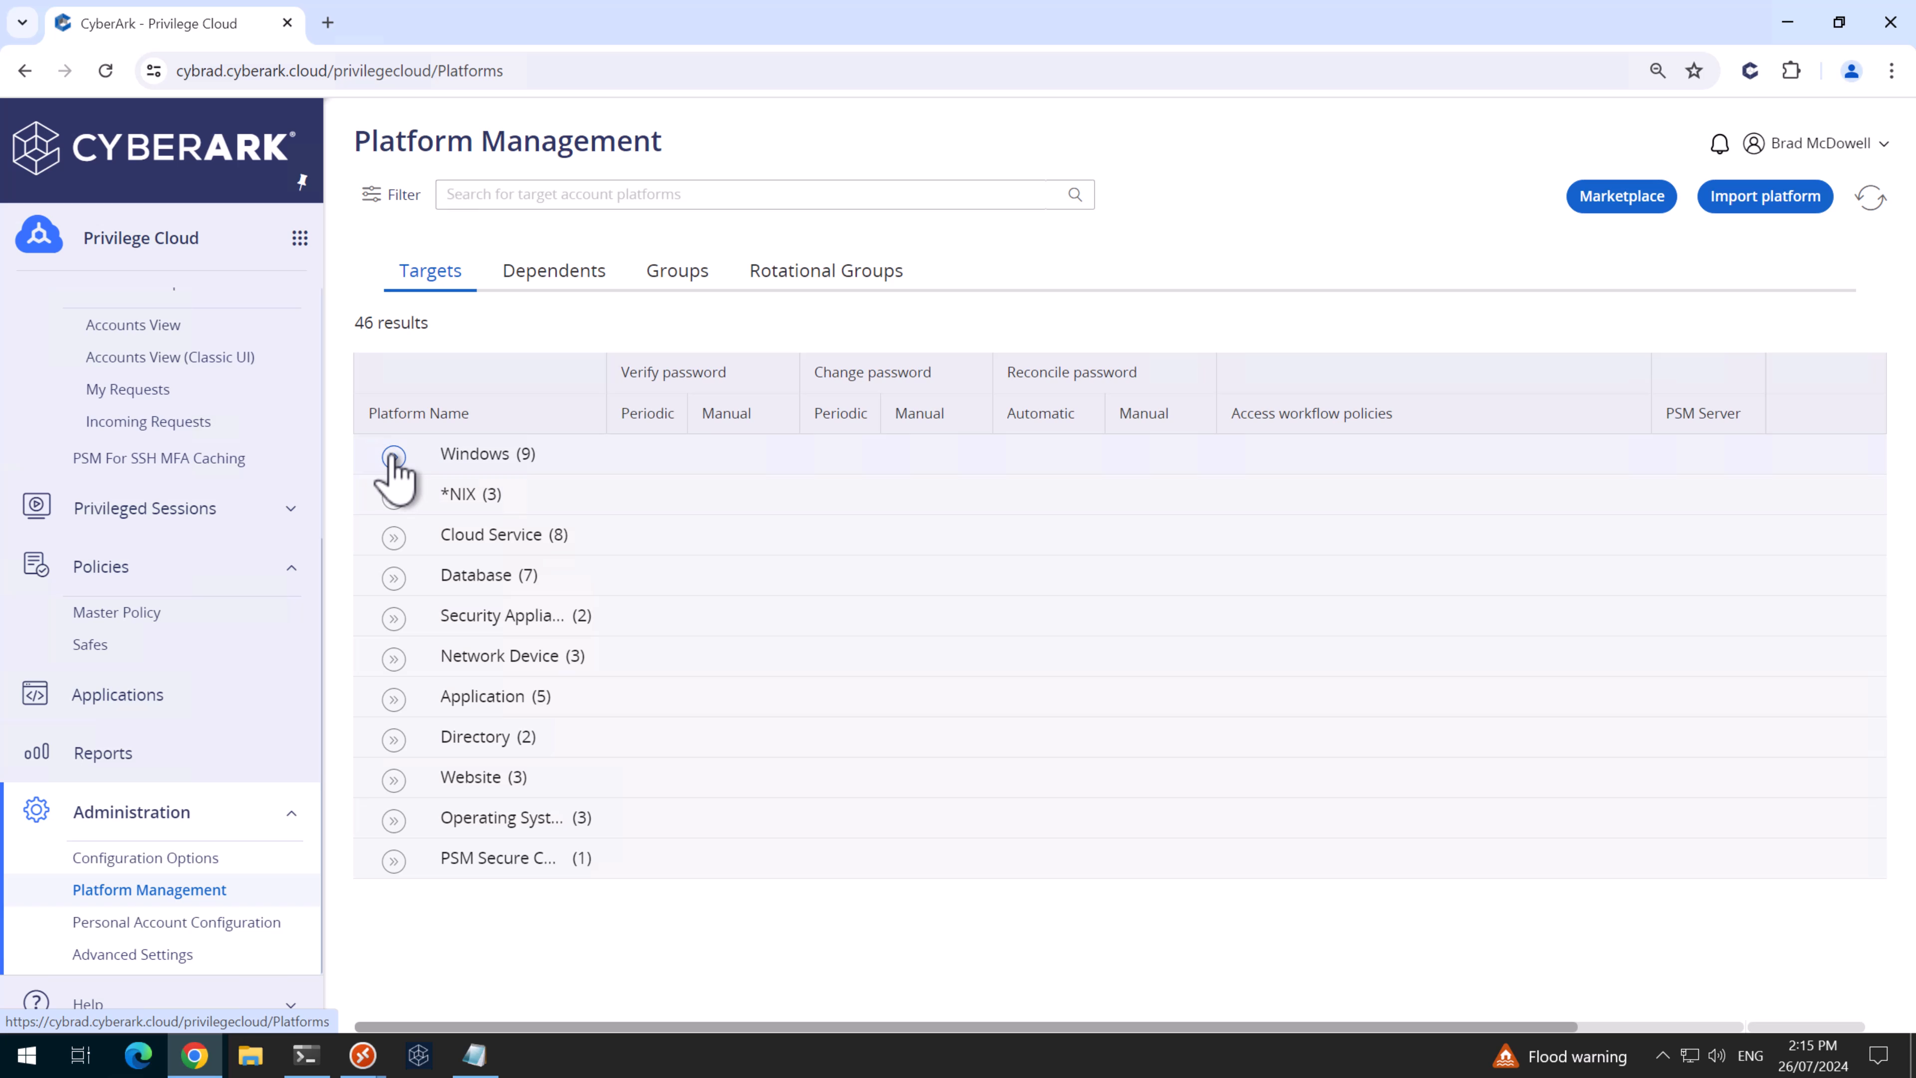
left_click(393, 456)
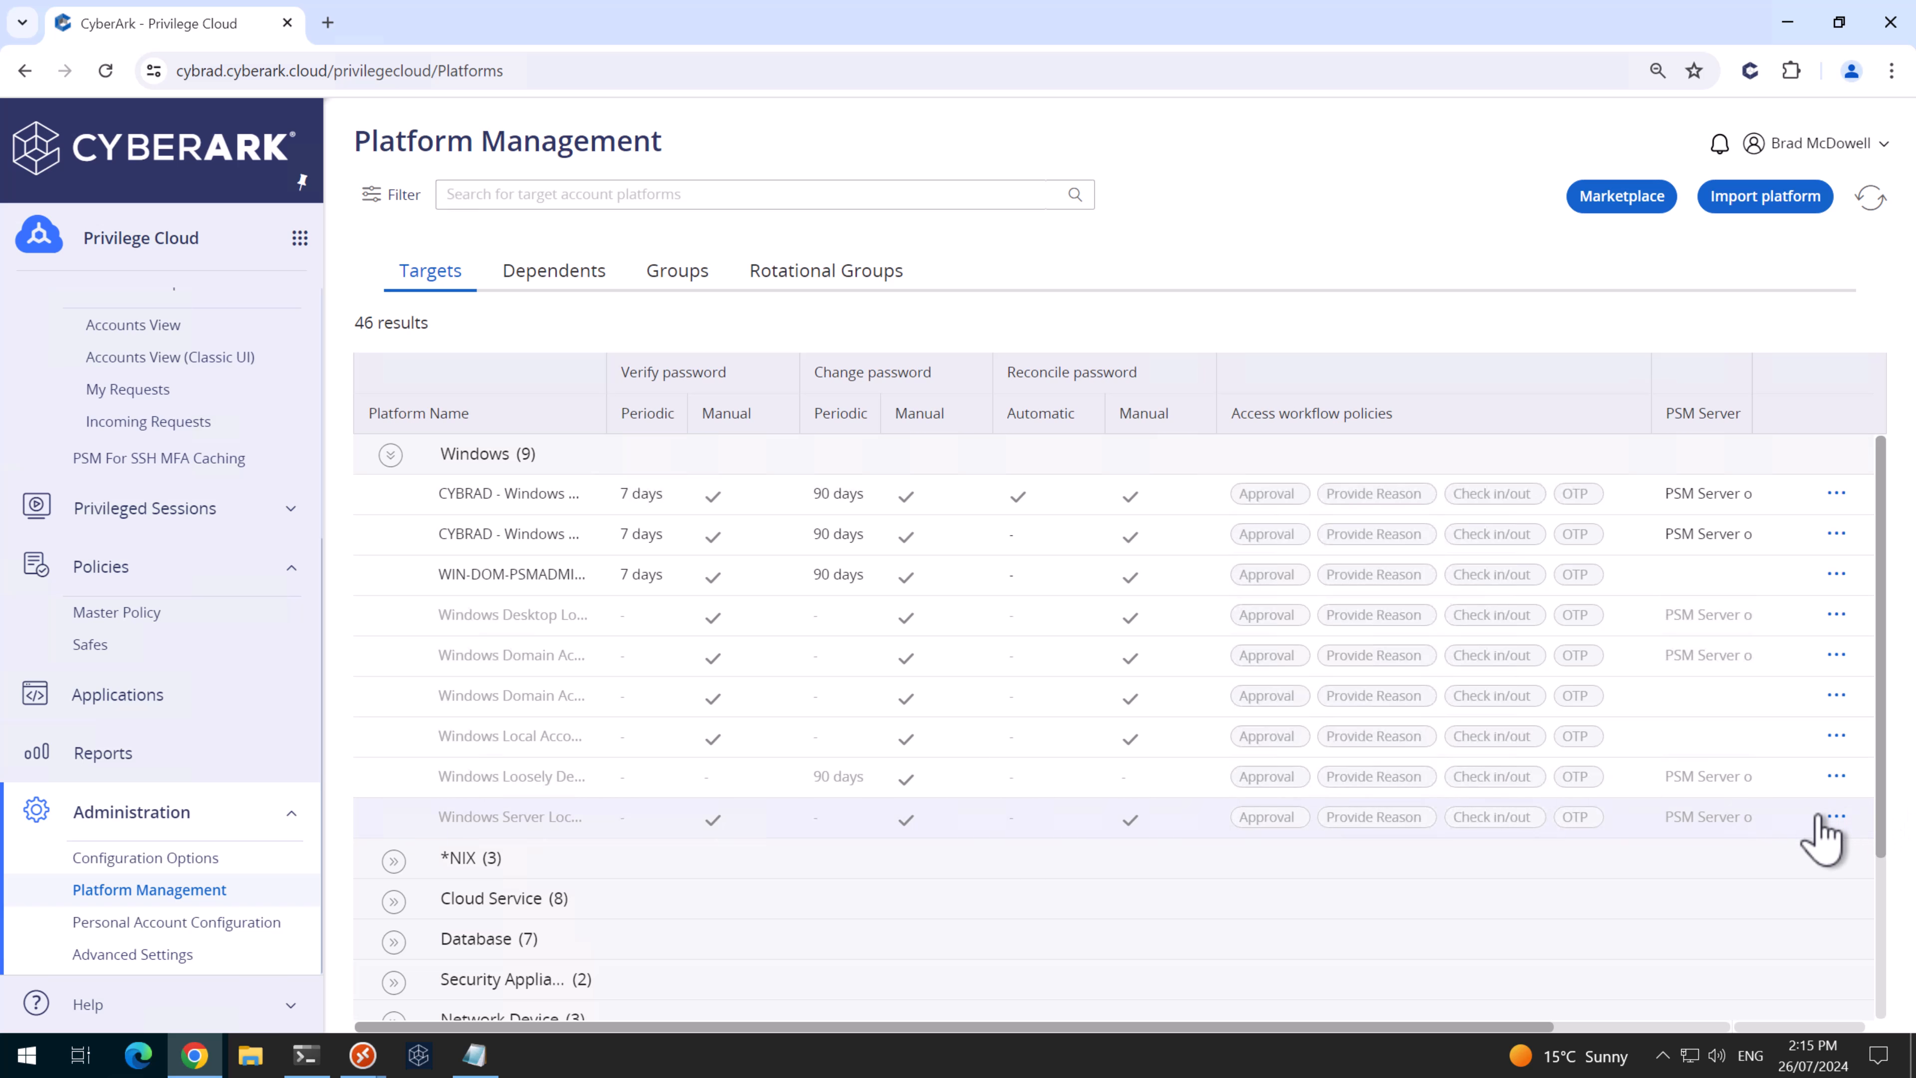
left_click(1834, 817)
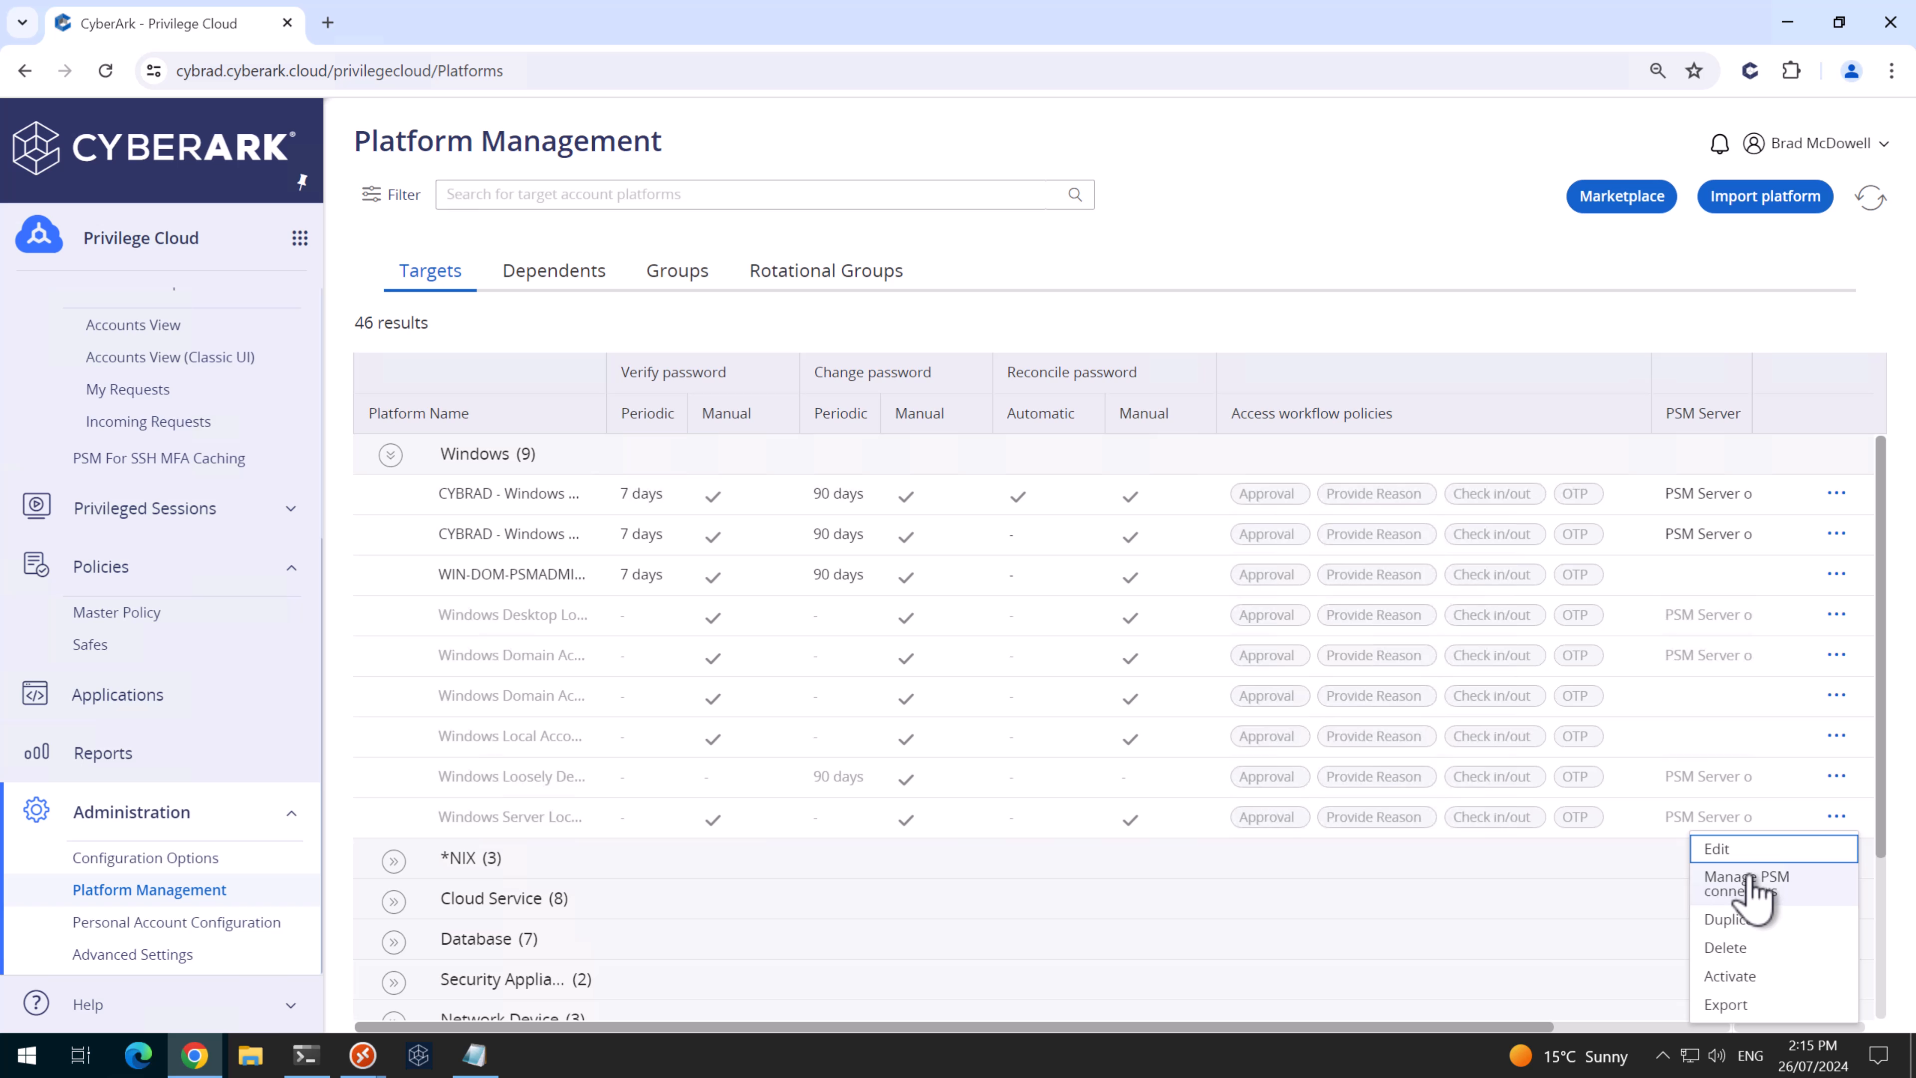
left_click(1739, 921)
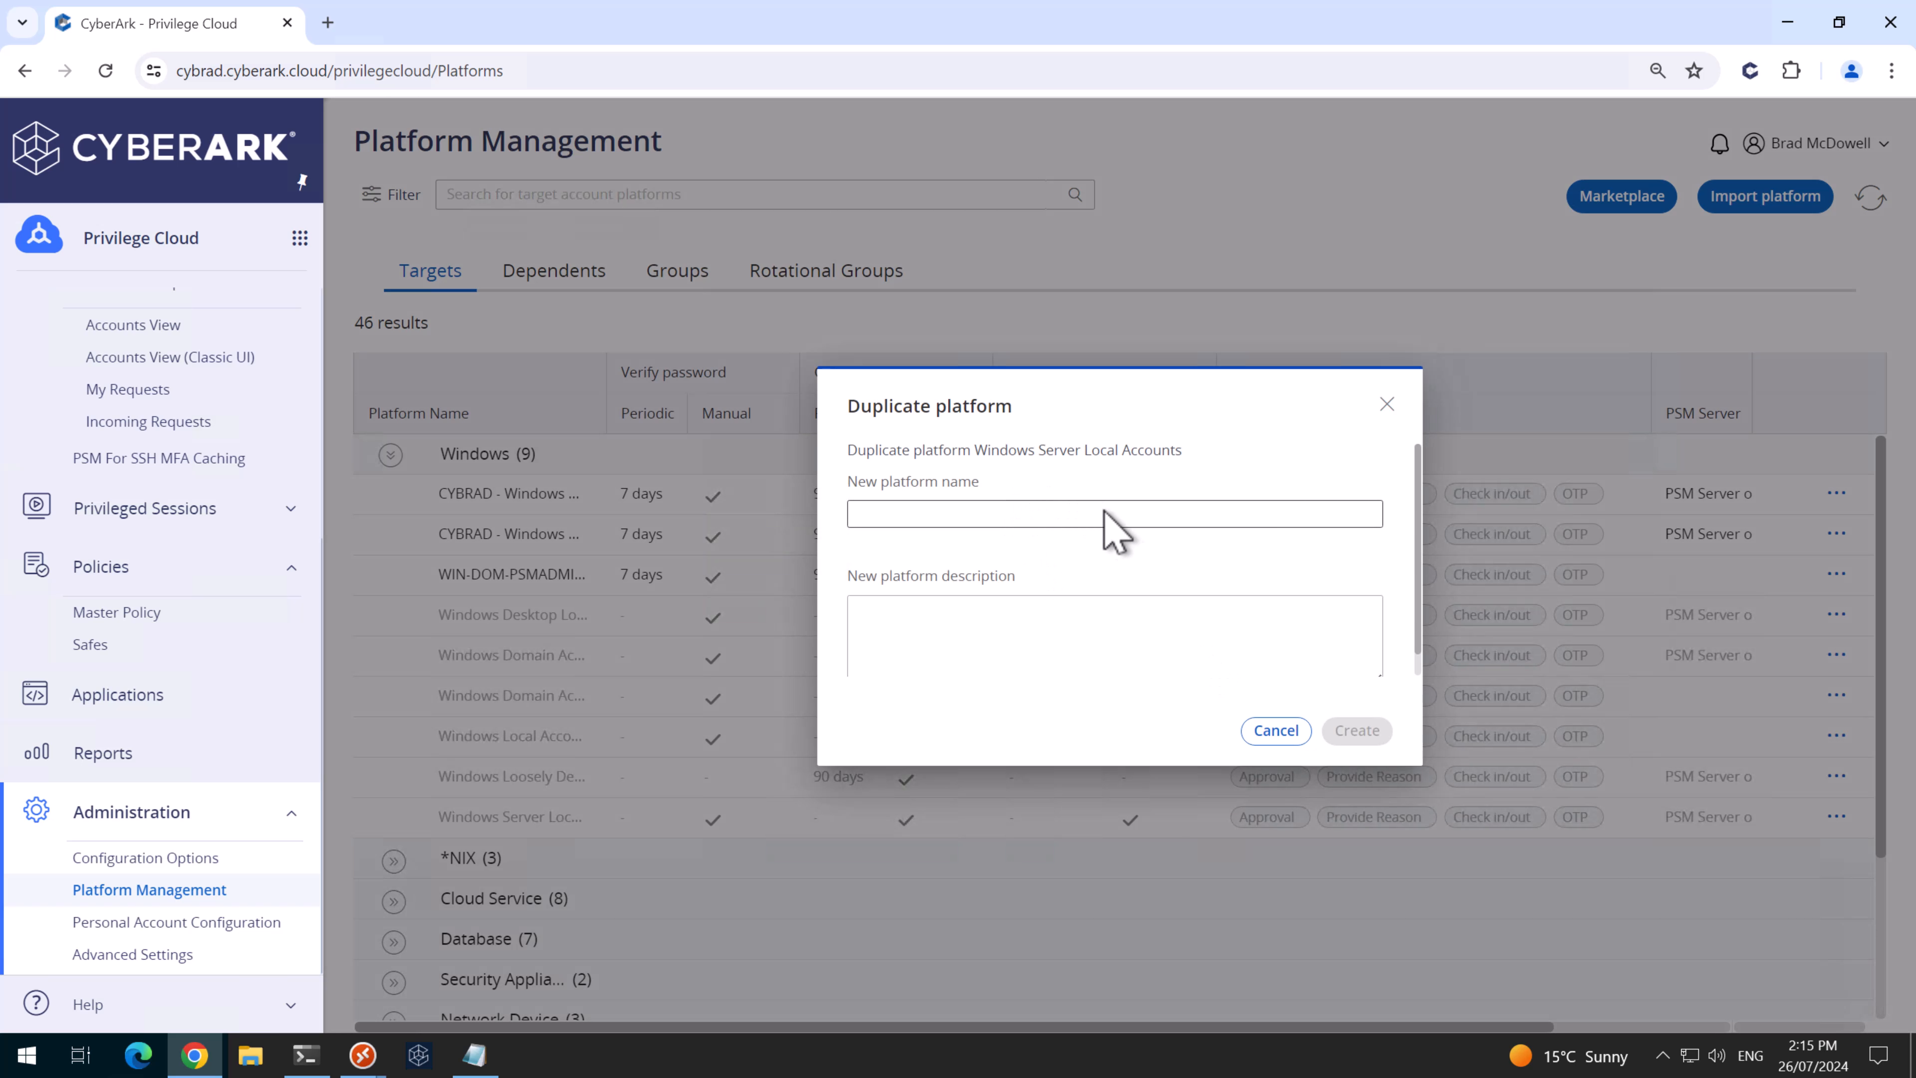
left_click(1104, 510)
type("CYBRAD -Windows Server Local Accounts")
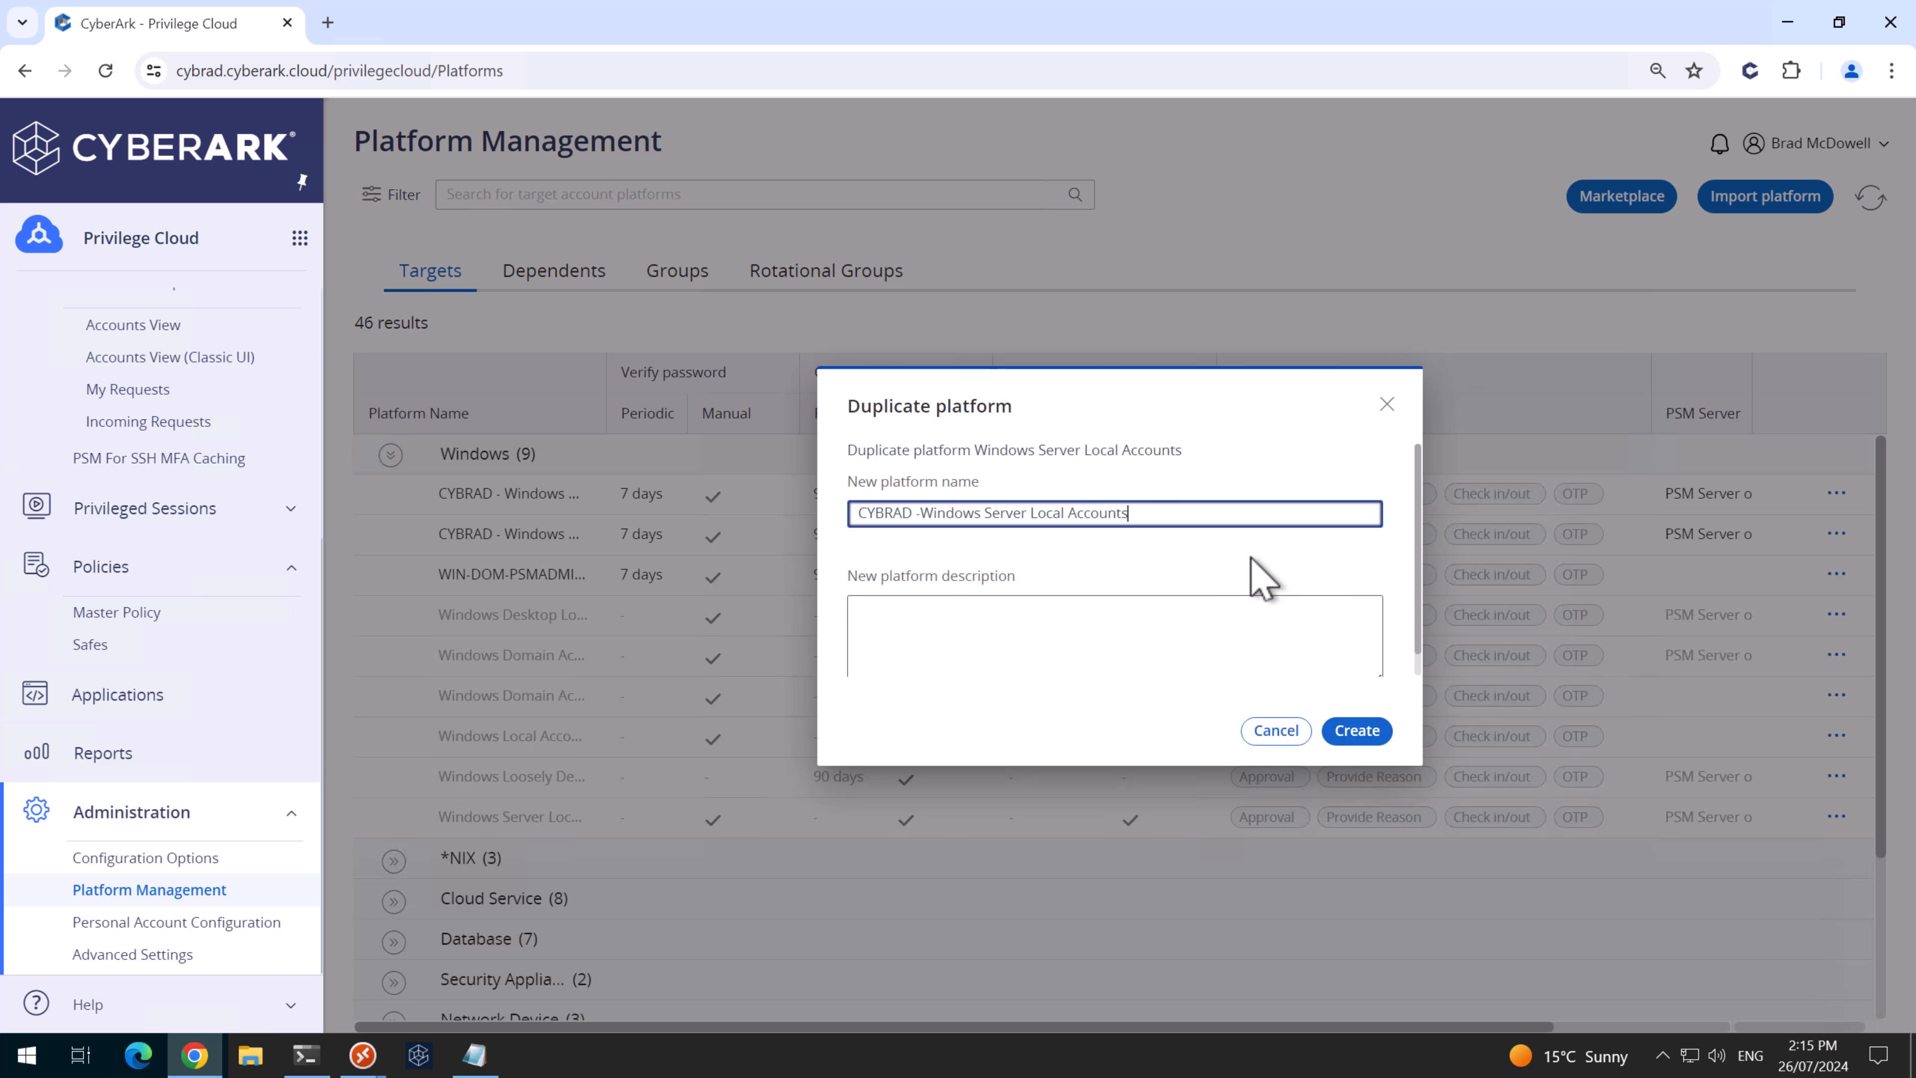
left_click(1357, 732)
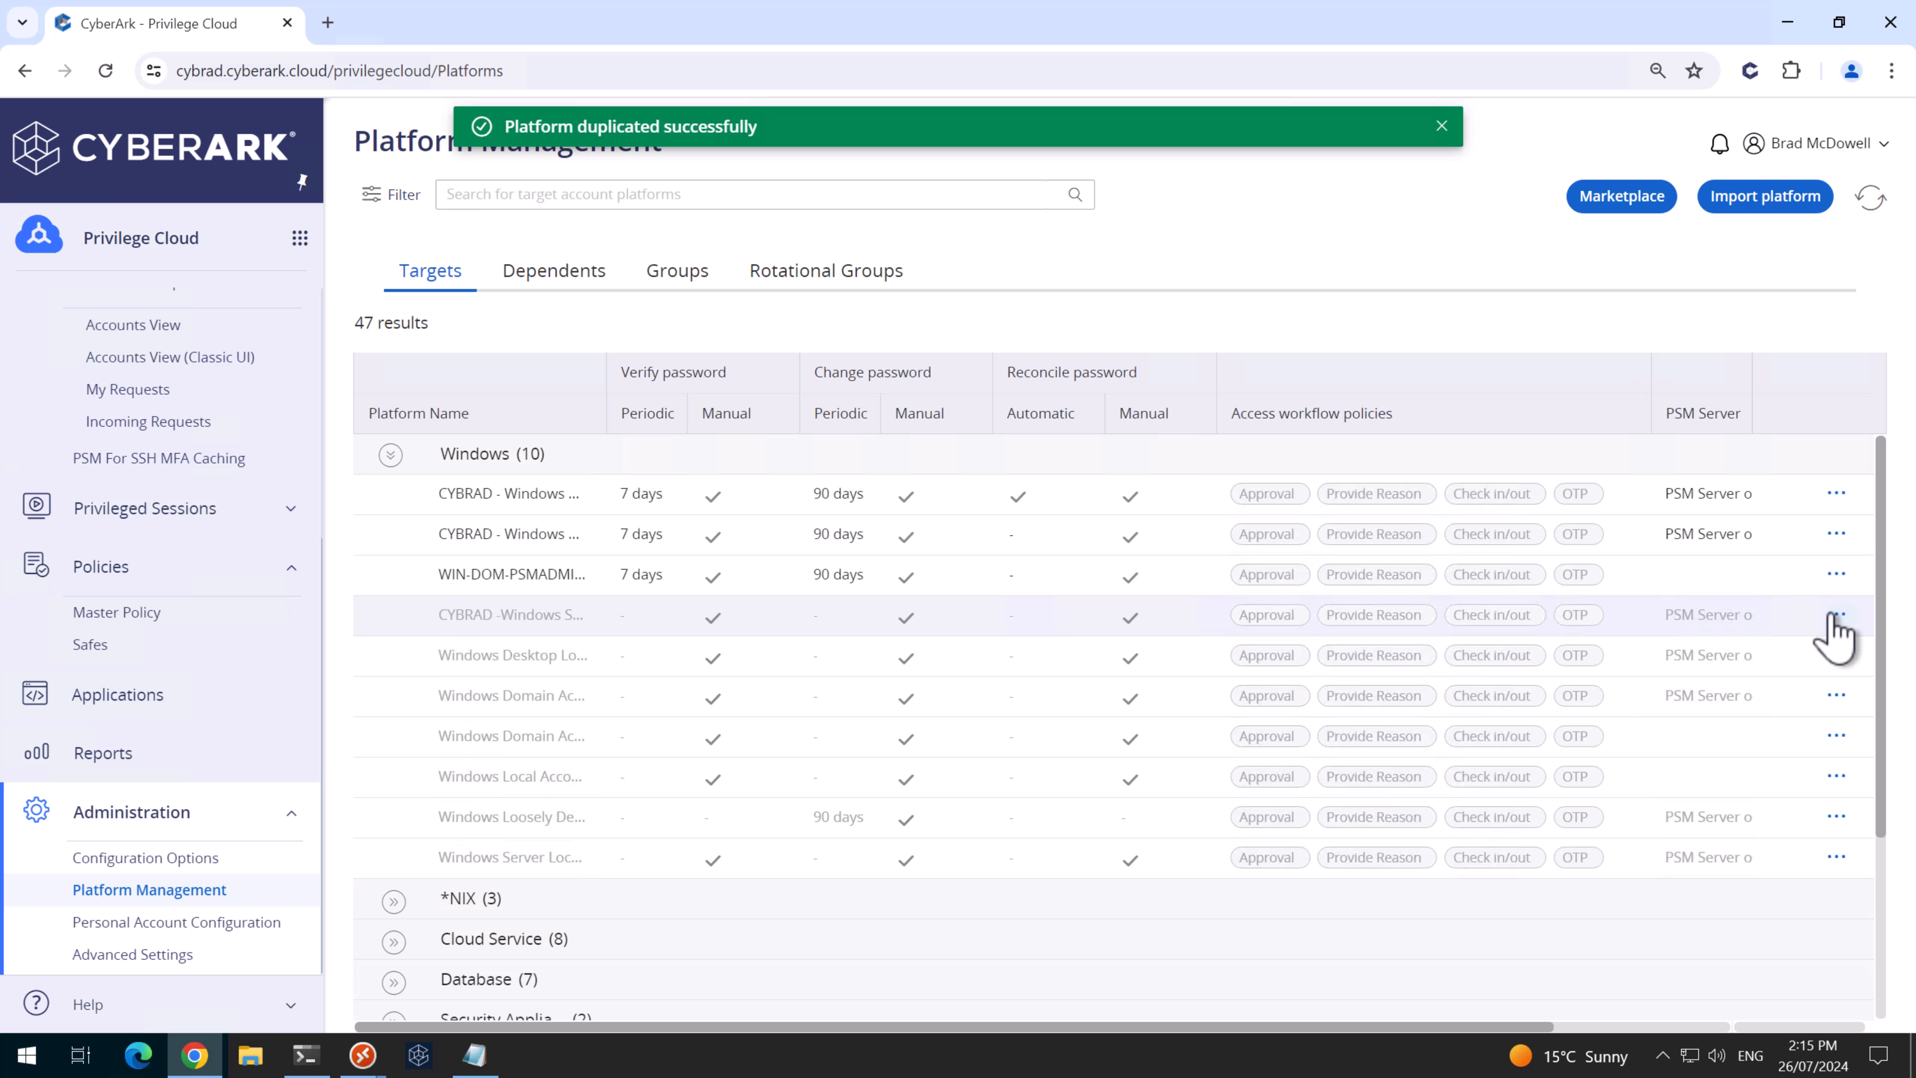
- Activate the new CYBRAD platform and open it in the classic editor
left_click(1835, 616)
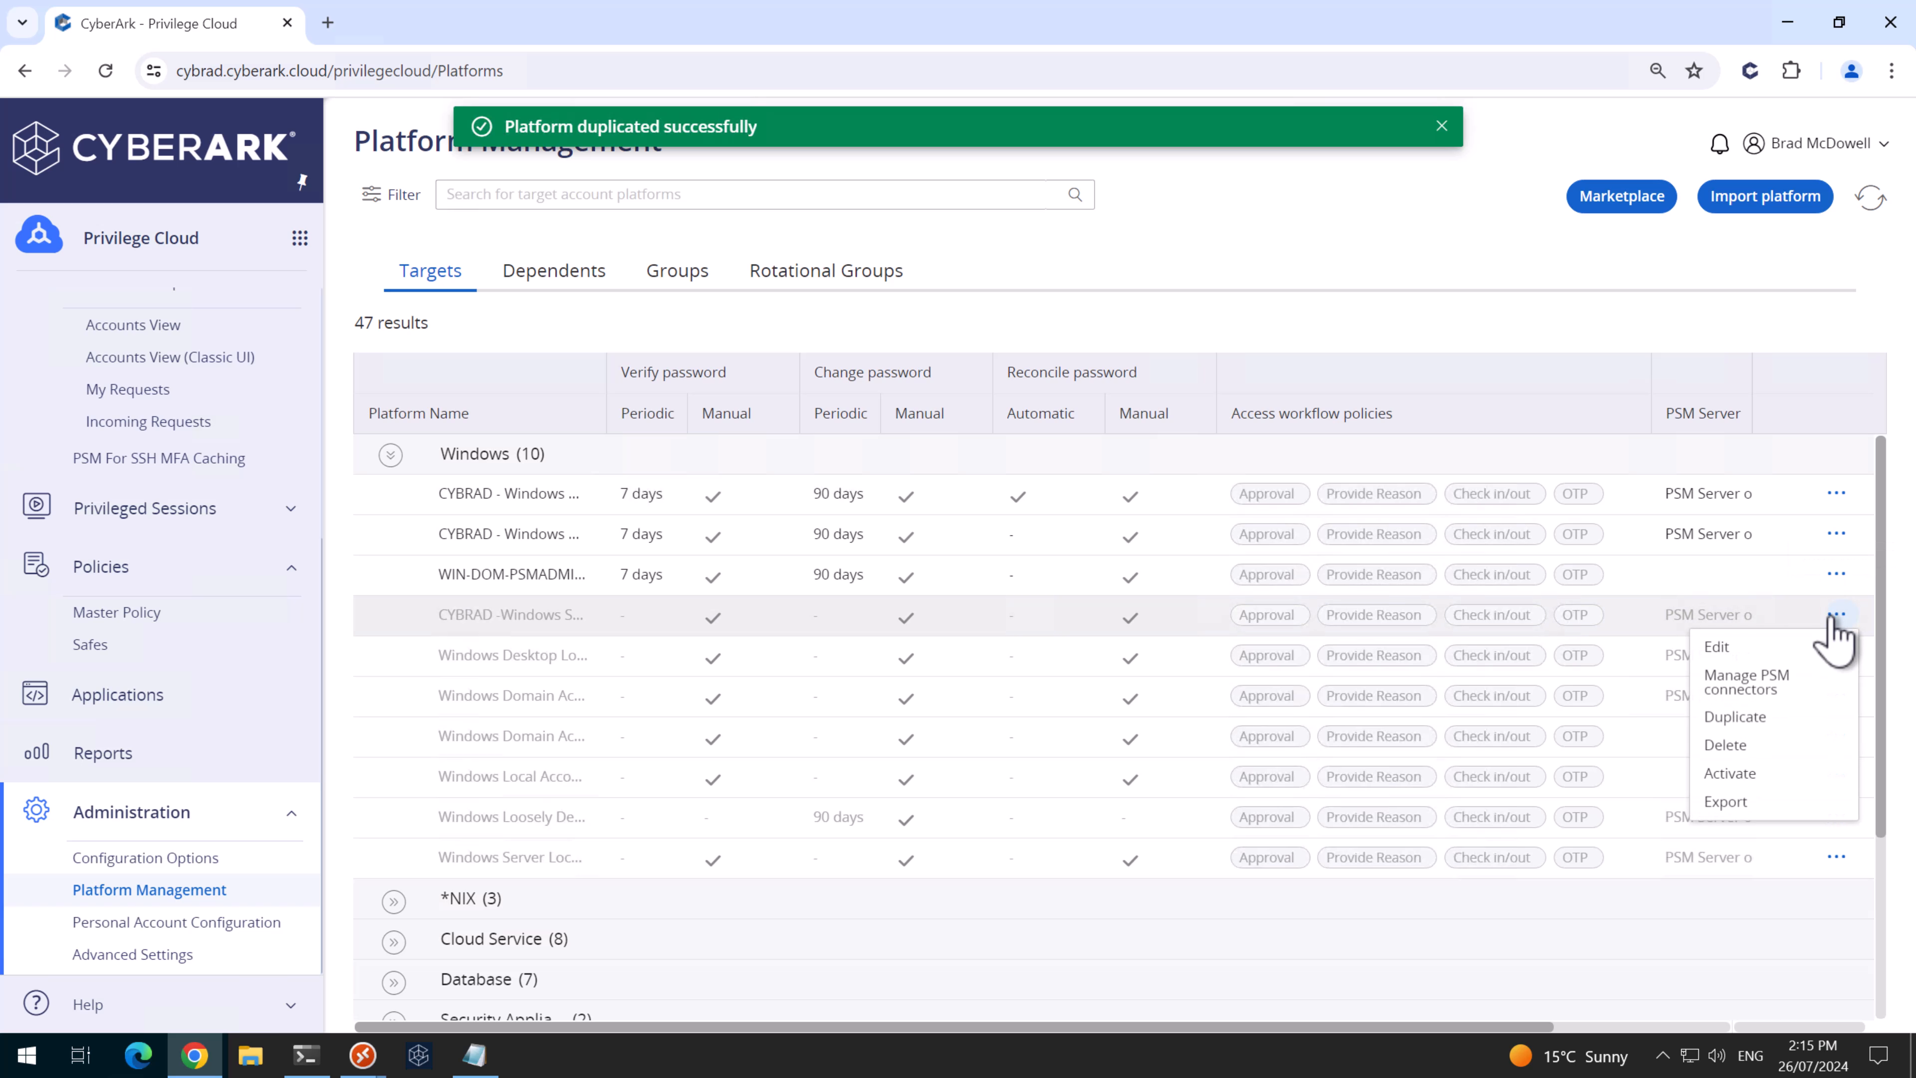
left_click(1742, 776)
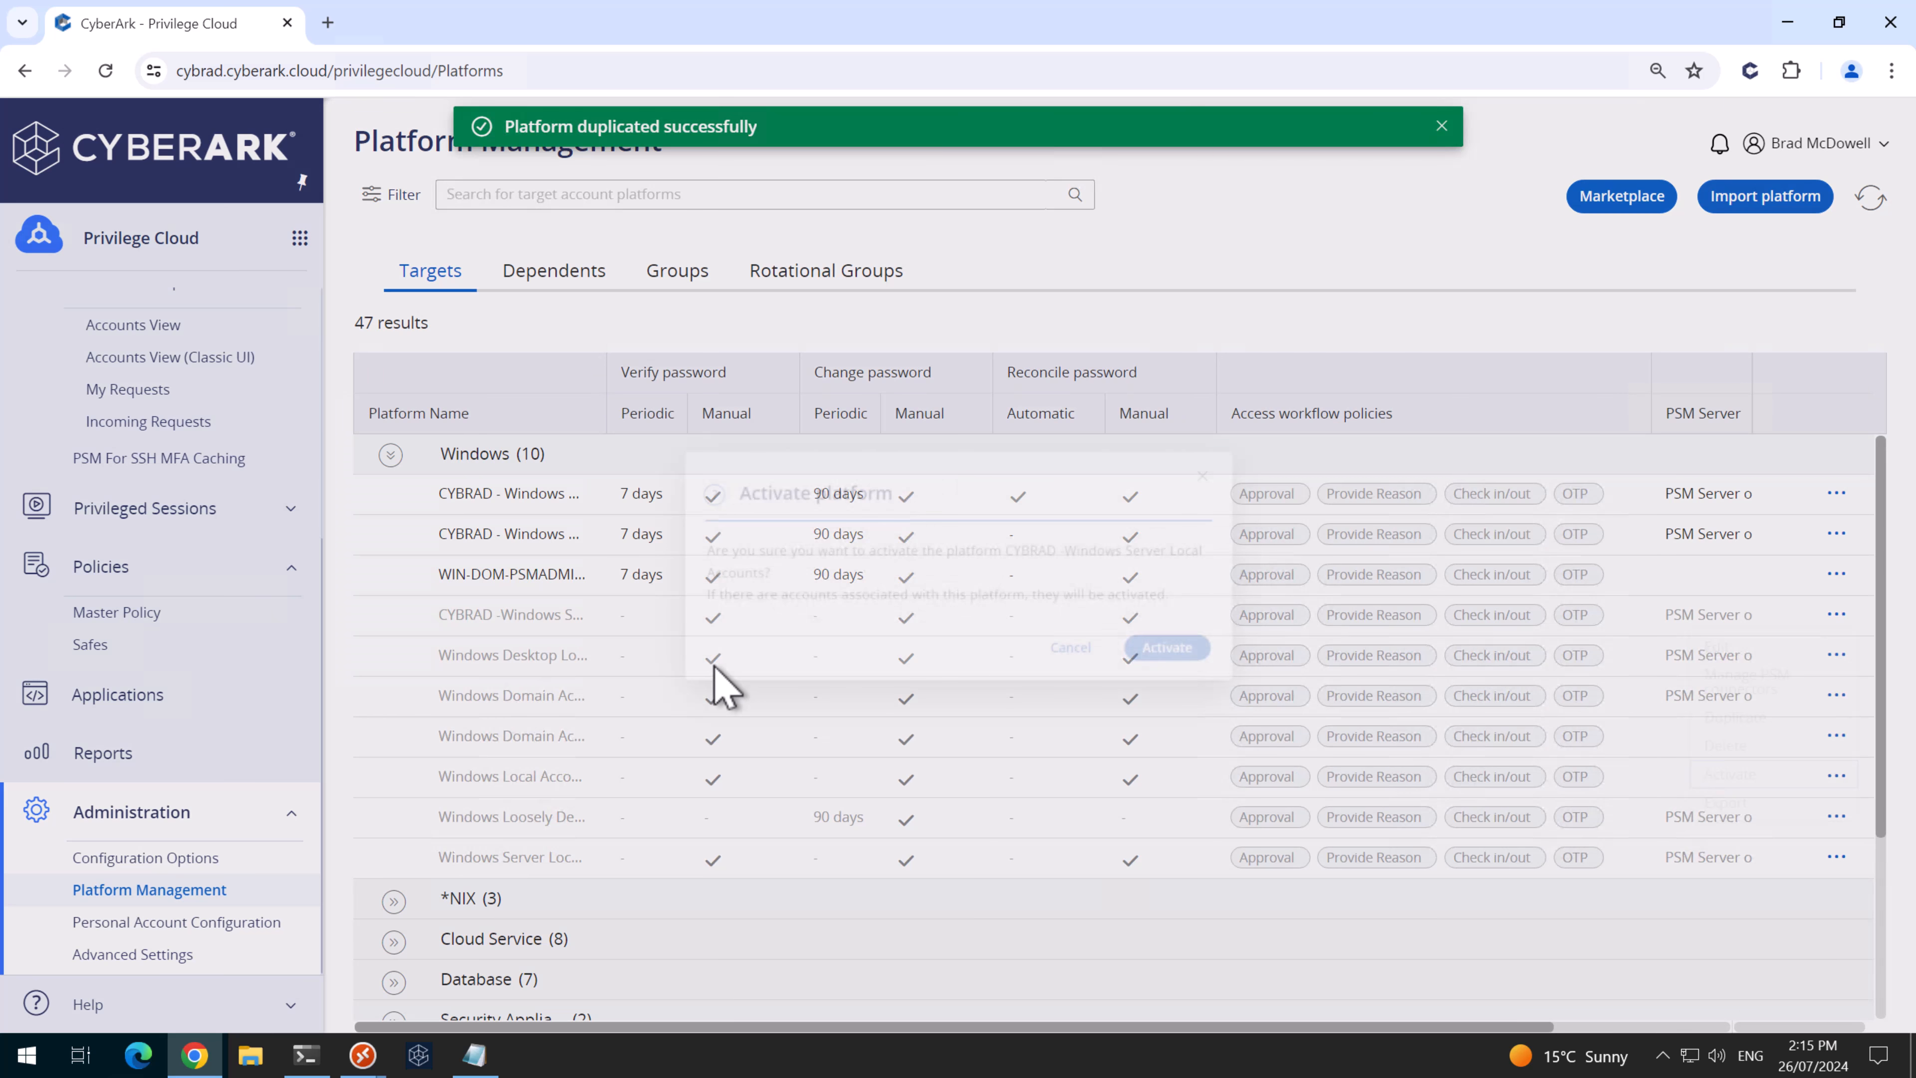
left_click(1184, 651)
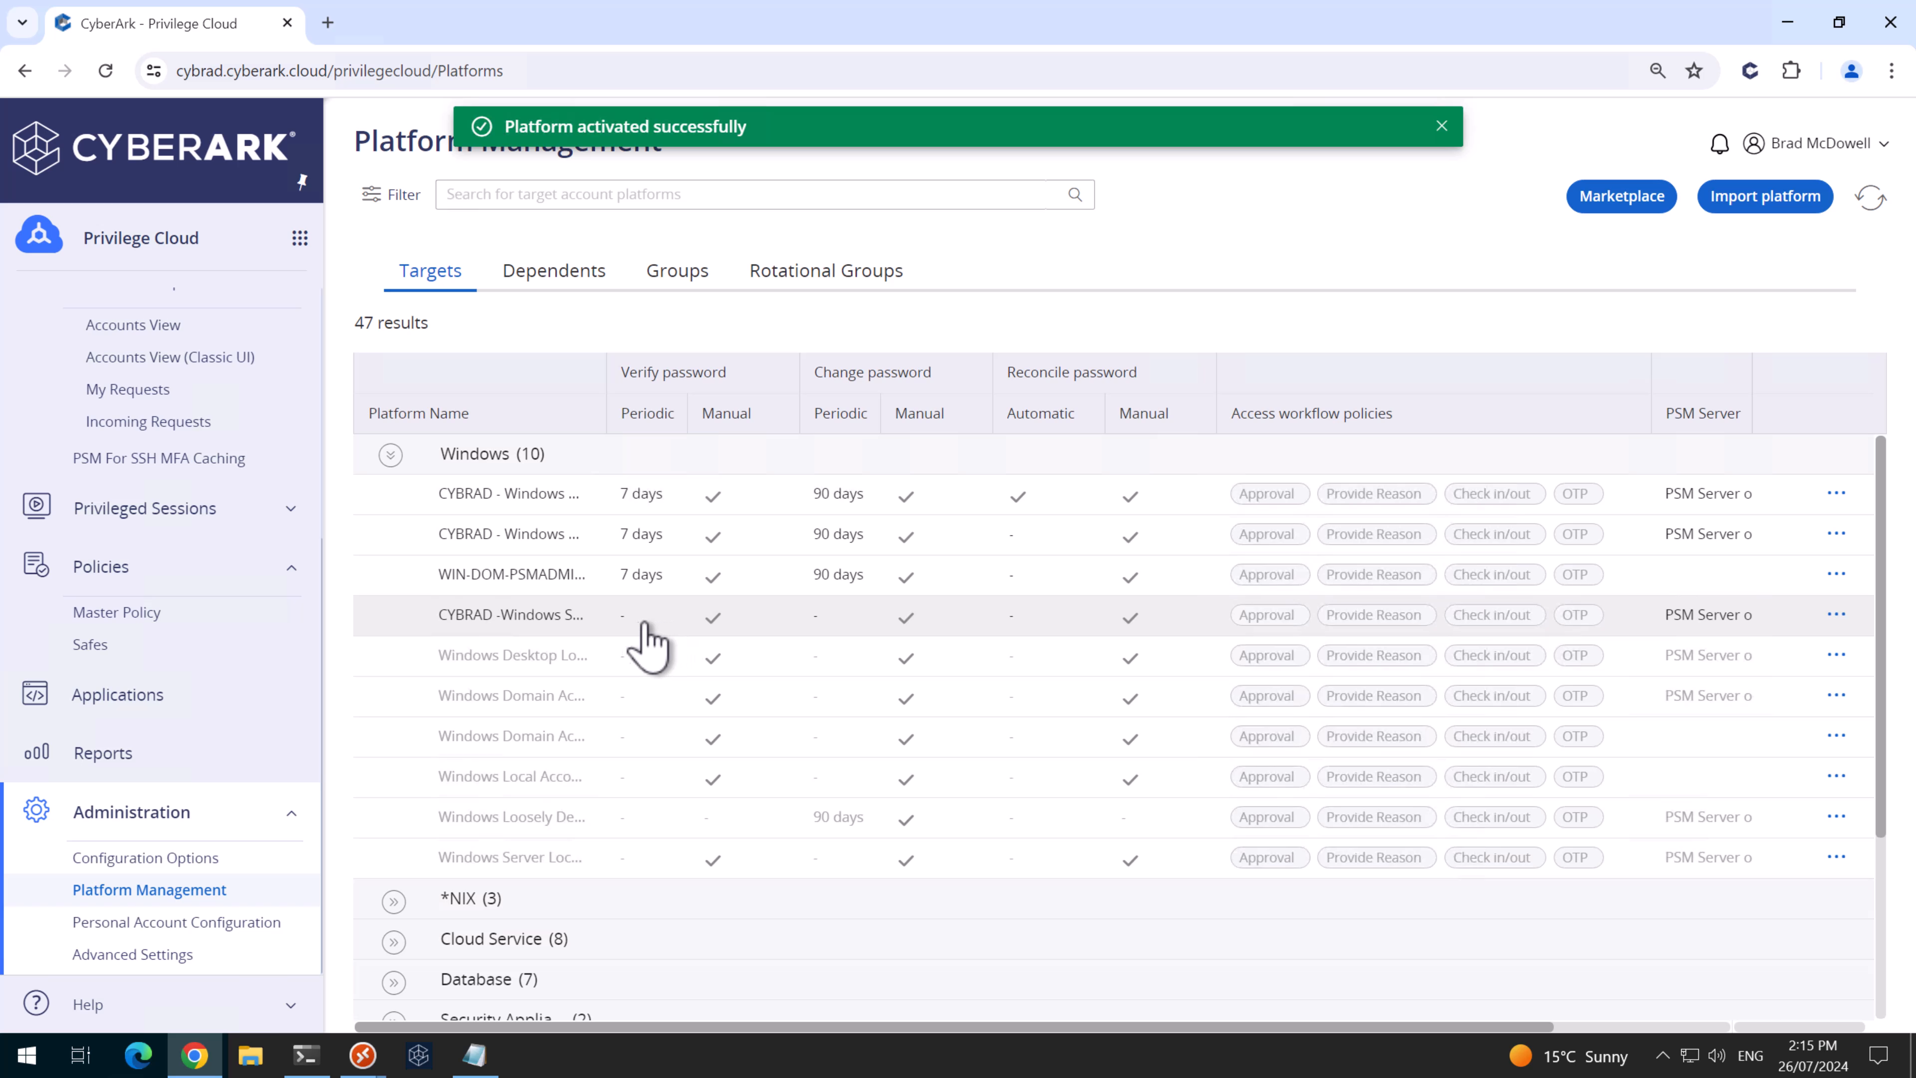
left_click(1836, 614)
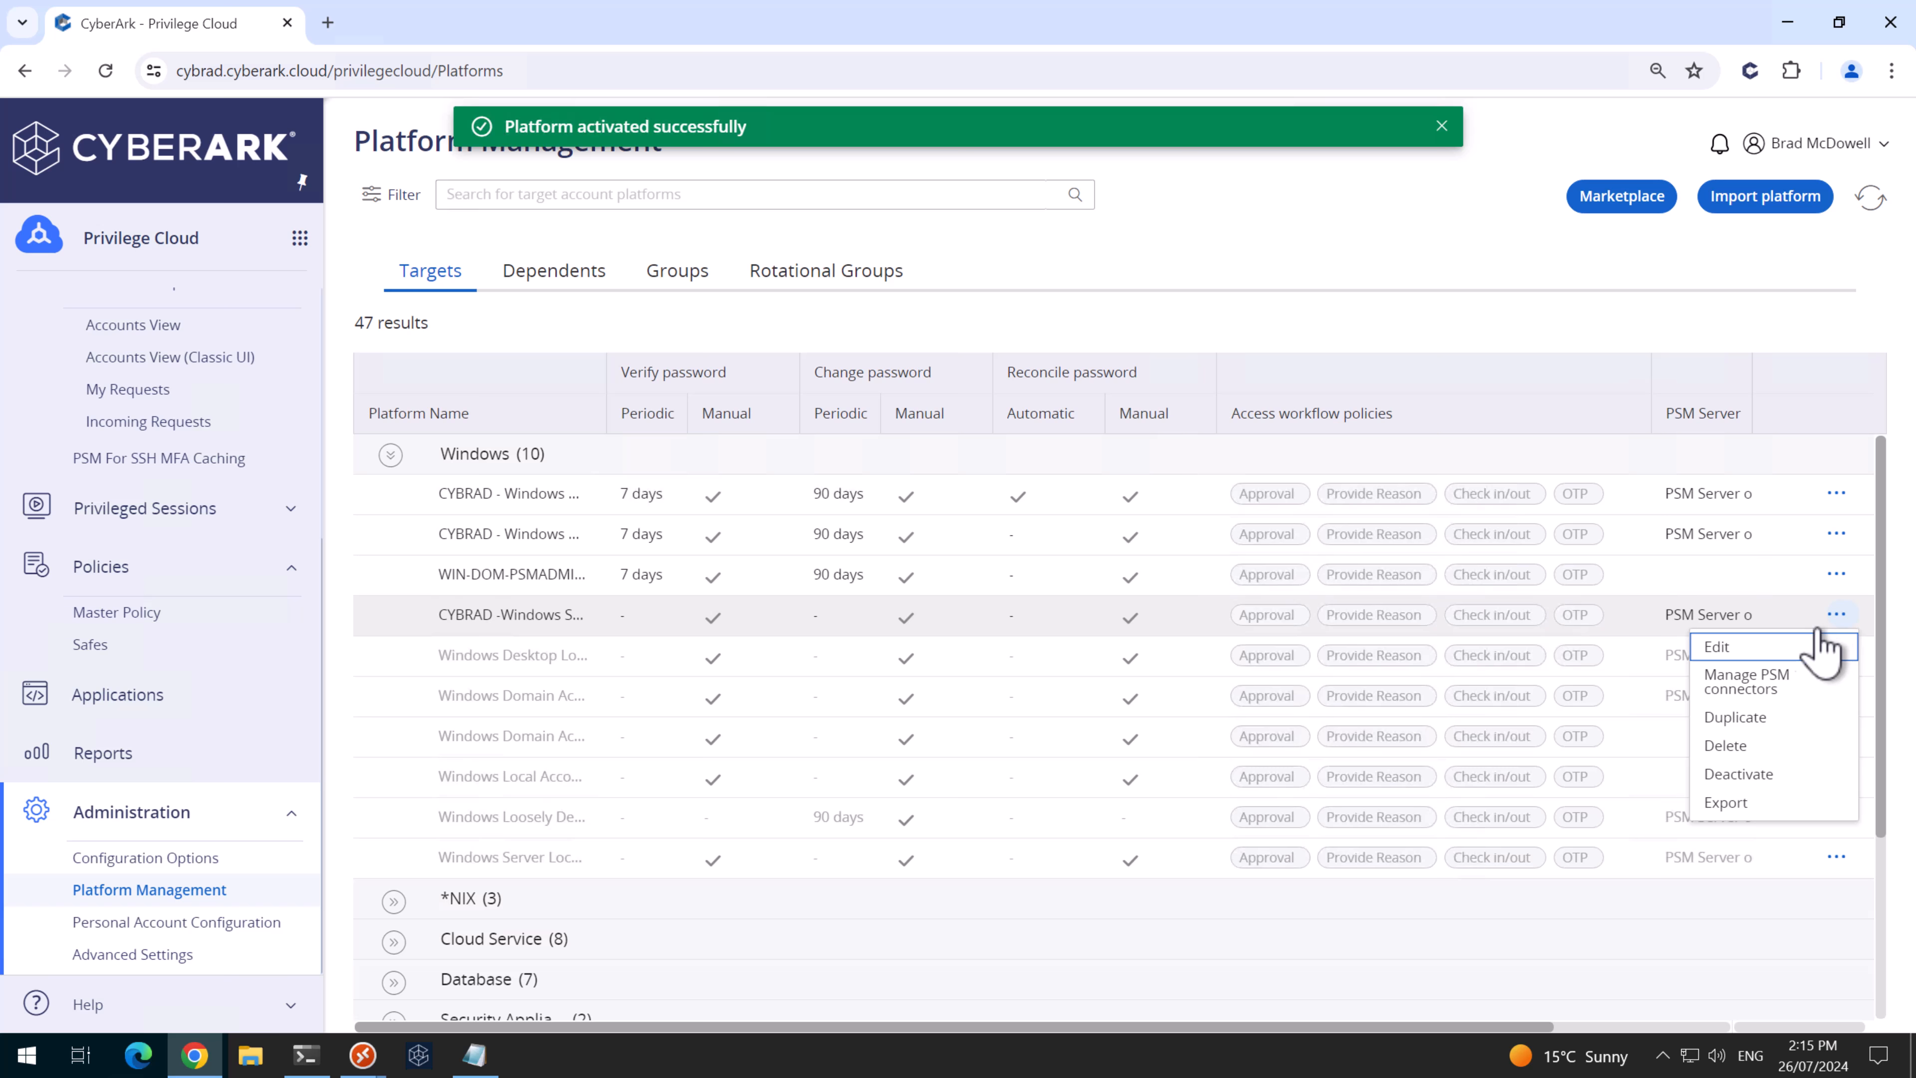
left_click(1750, 649)
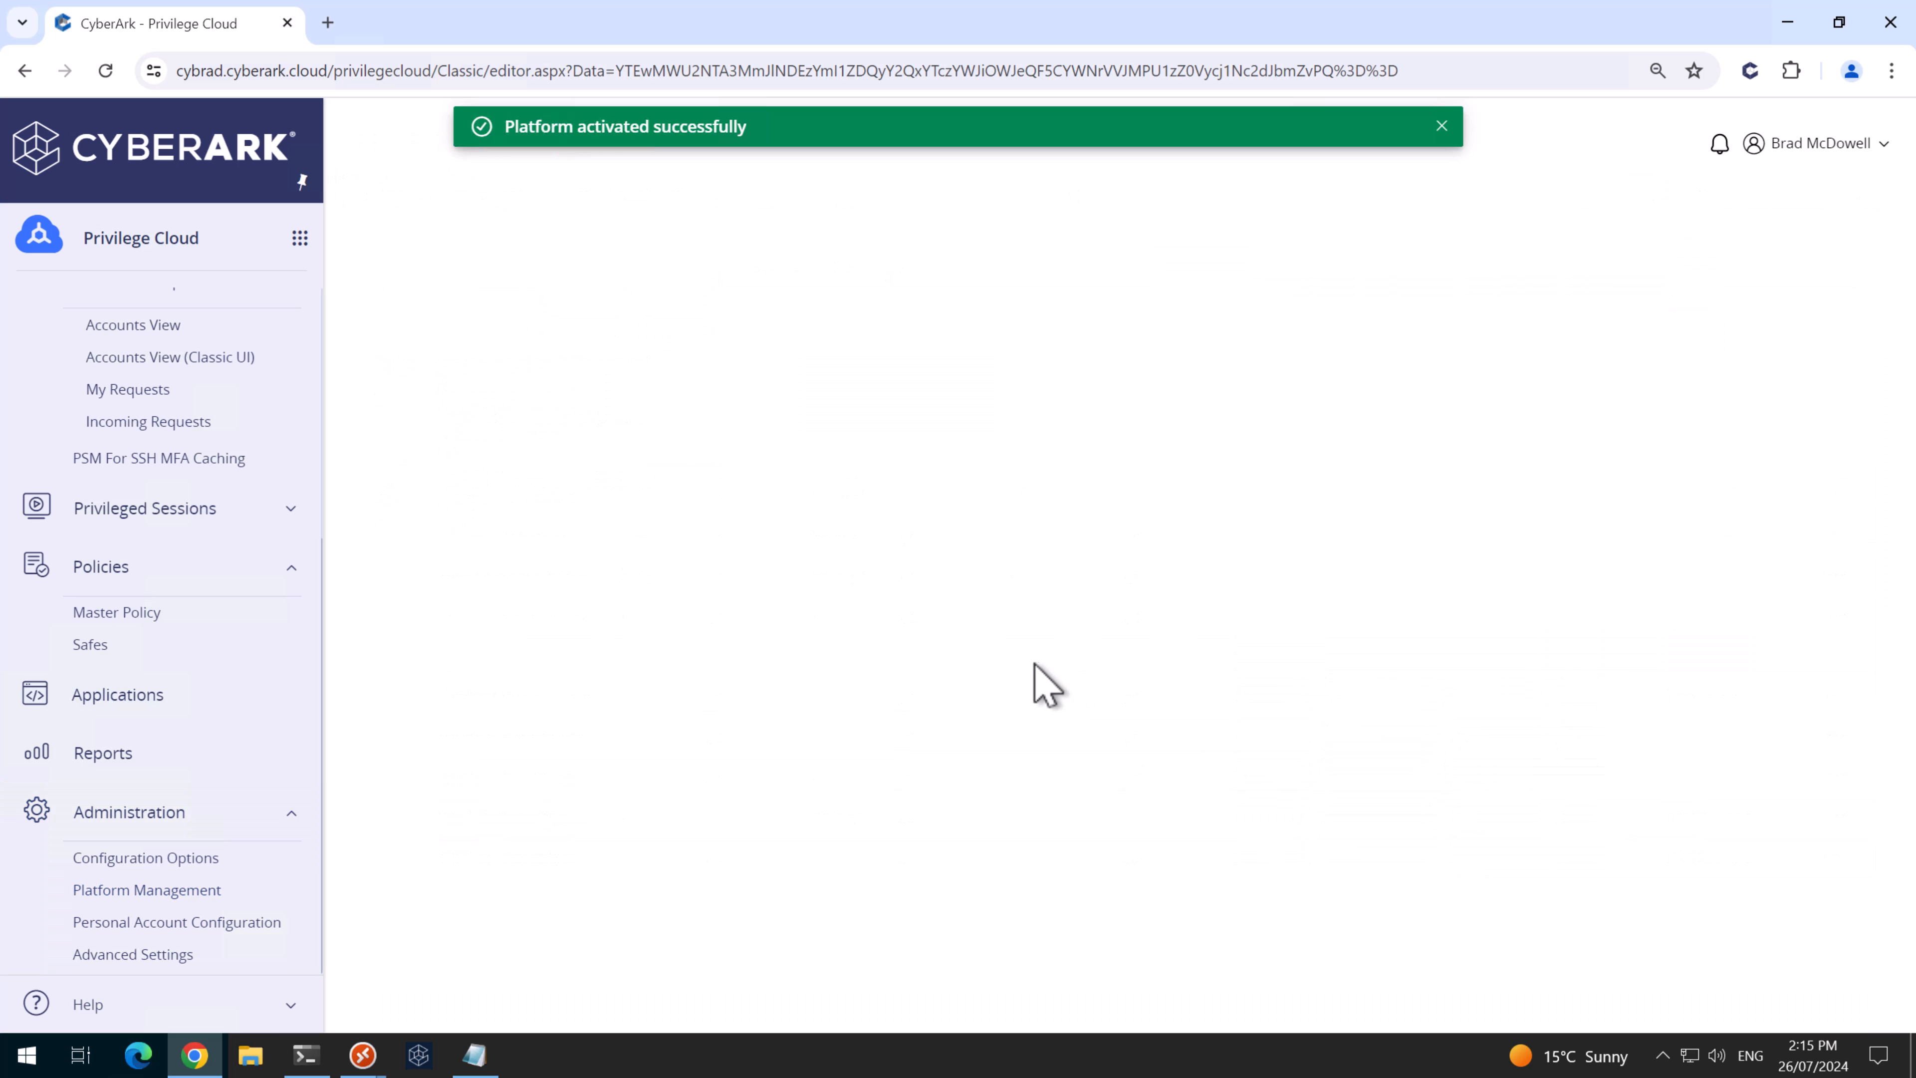
- Set the General ImmediateInterval value to 1
left_click(418, 321)
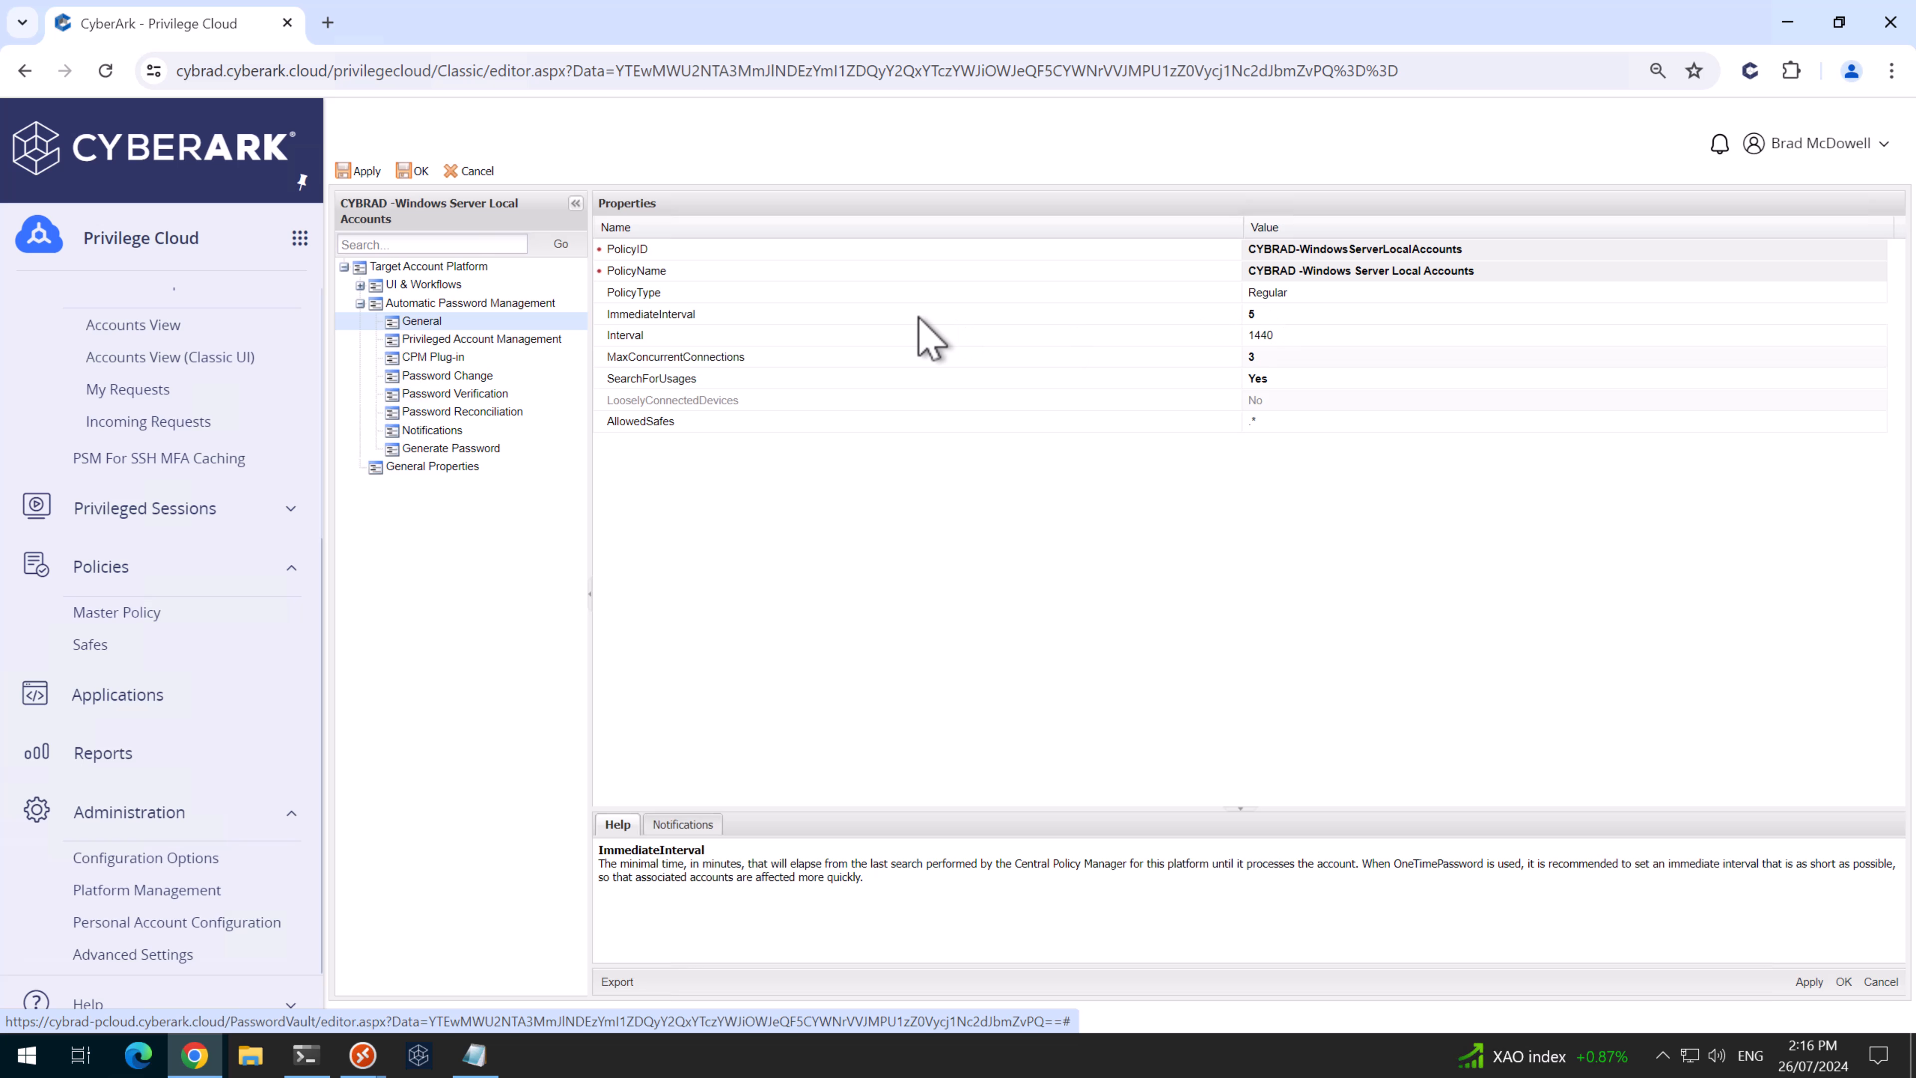
left_click(1267, 314)
type("1")
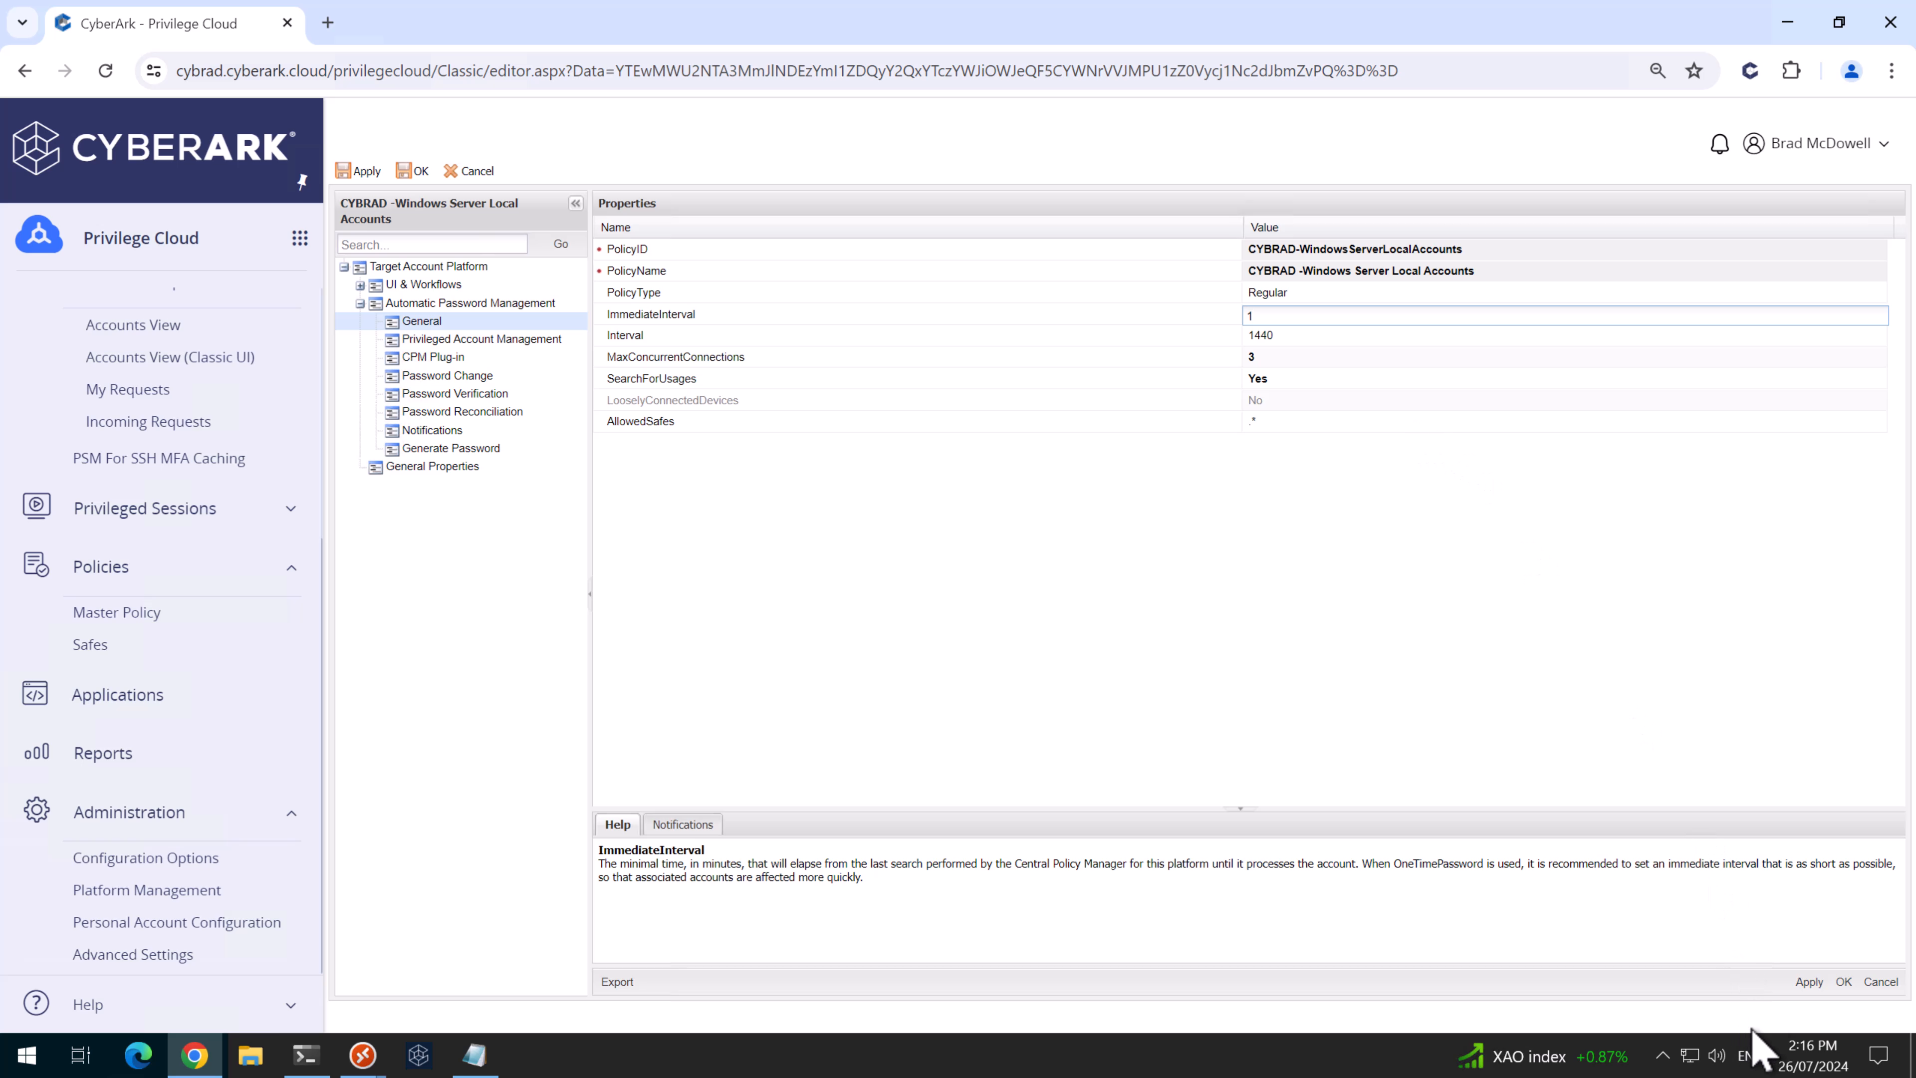
left_click(1809, 981)
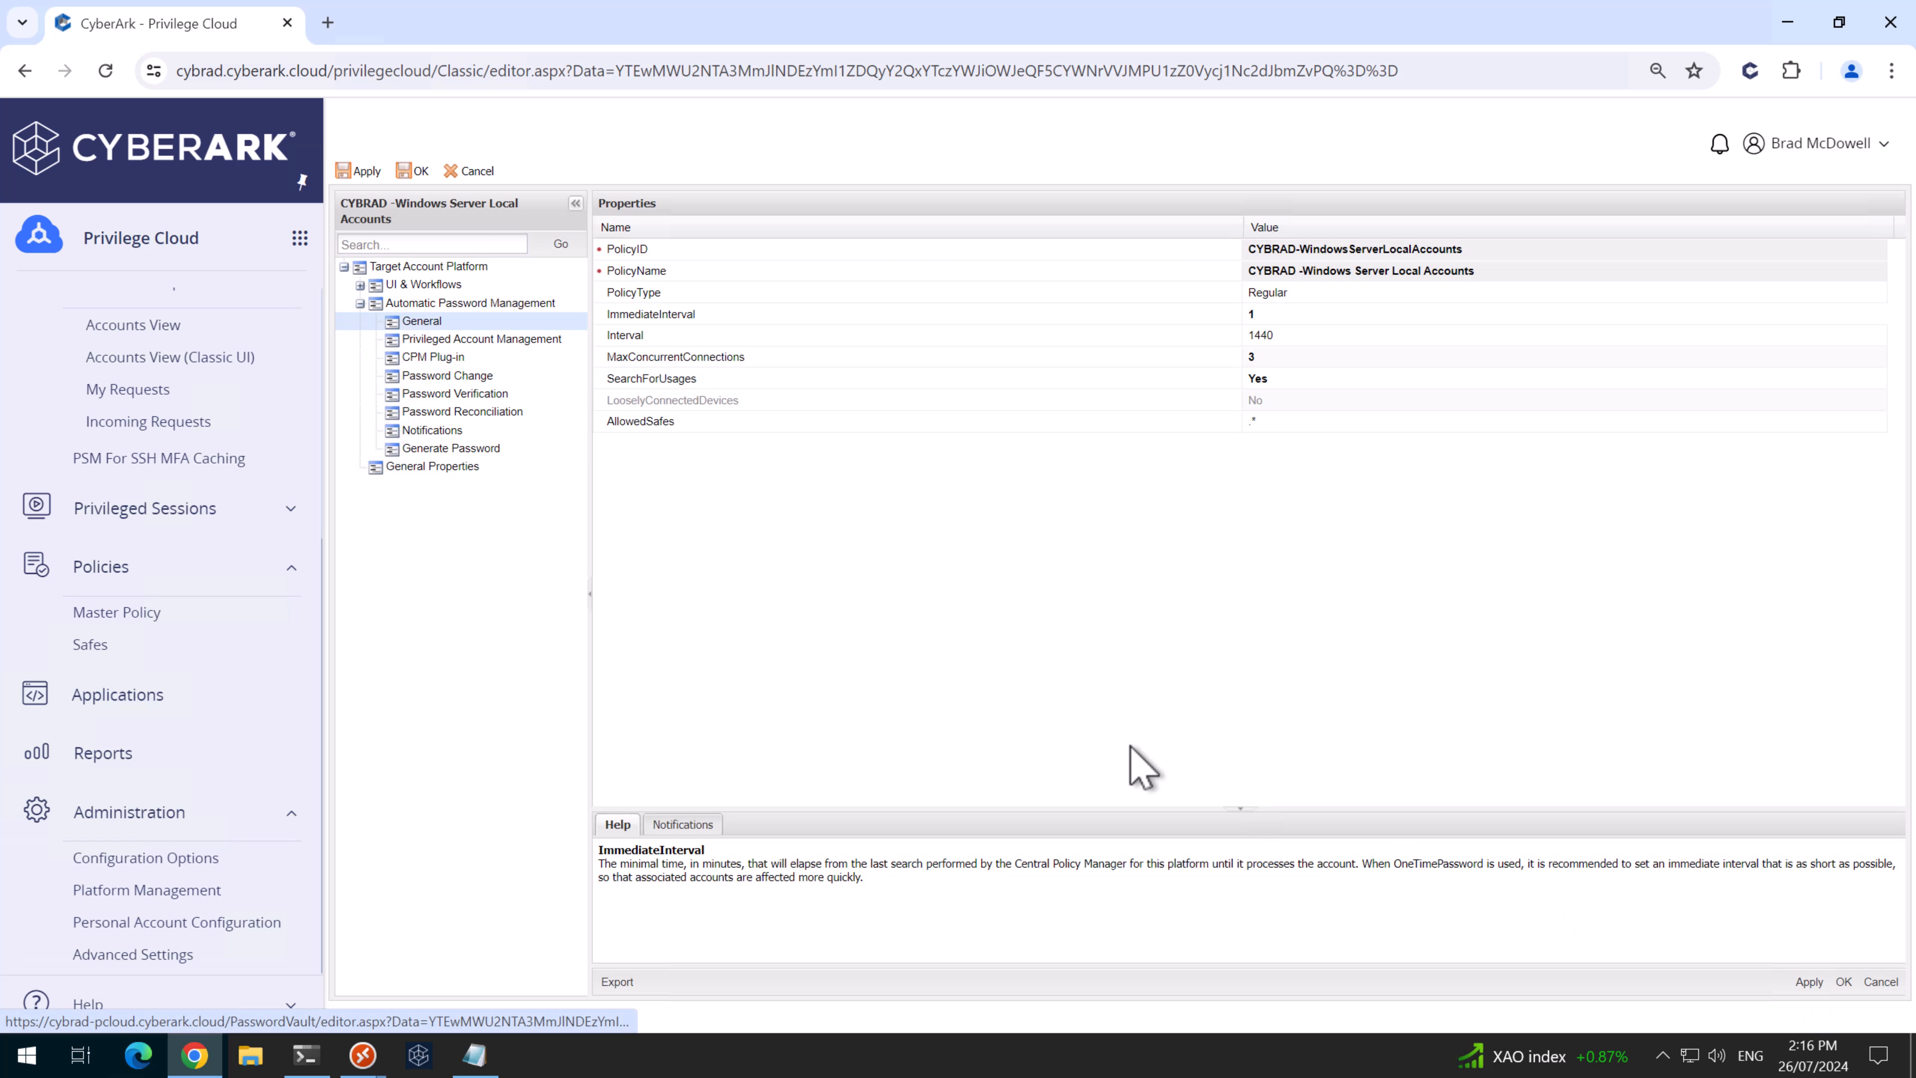
- Set PerformPeriodicChange to Yes under Password Change
left_click(483, 377)
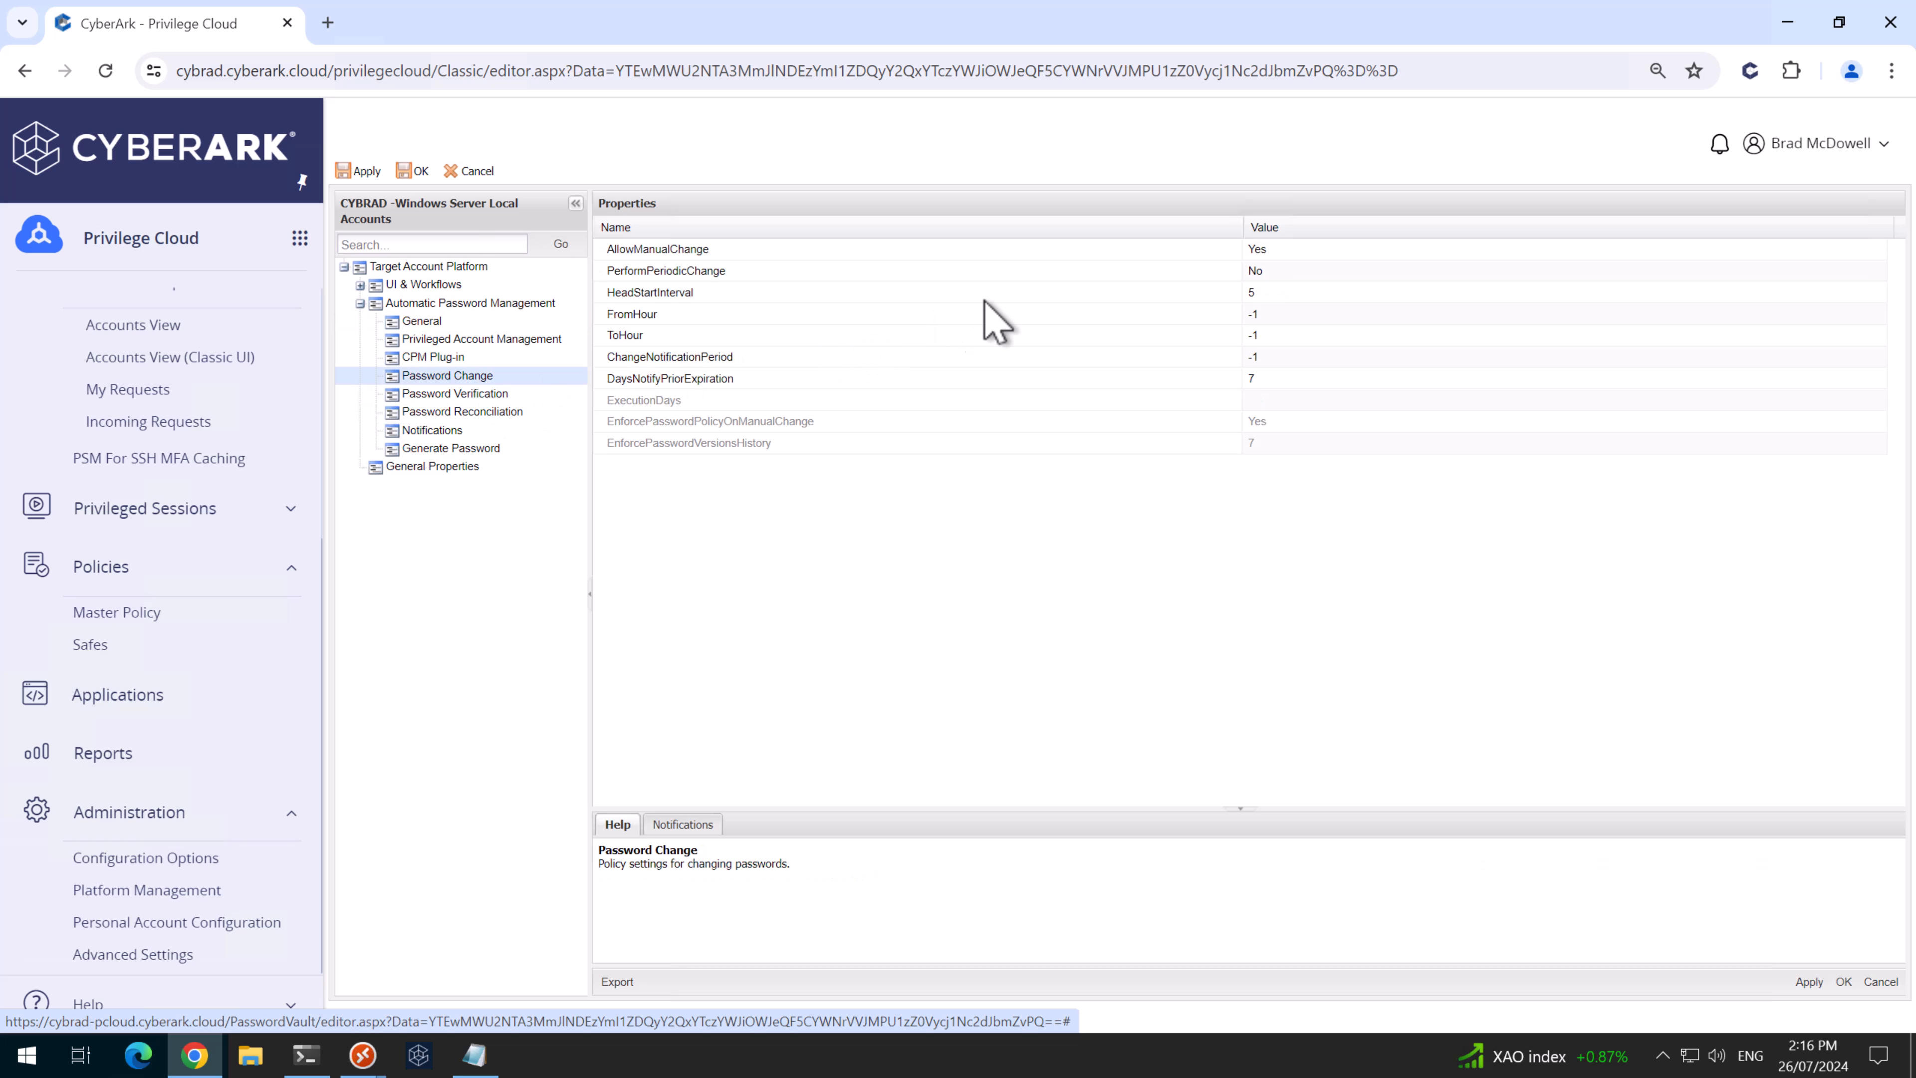
left_click(1264, 272)
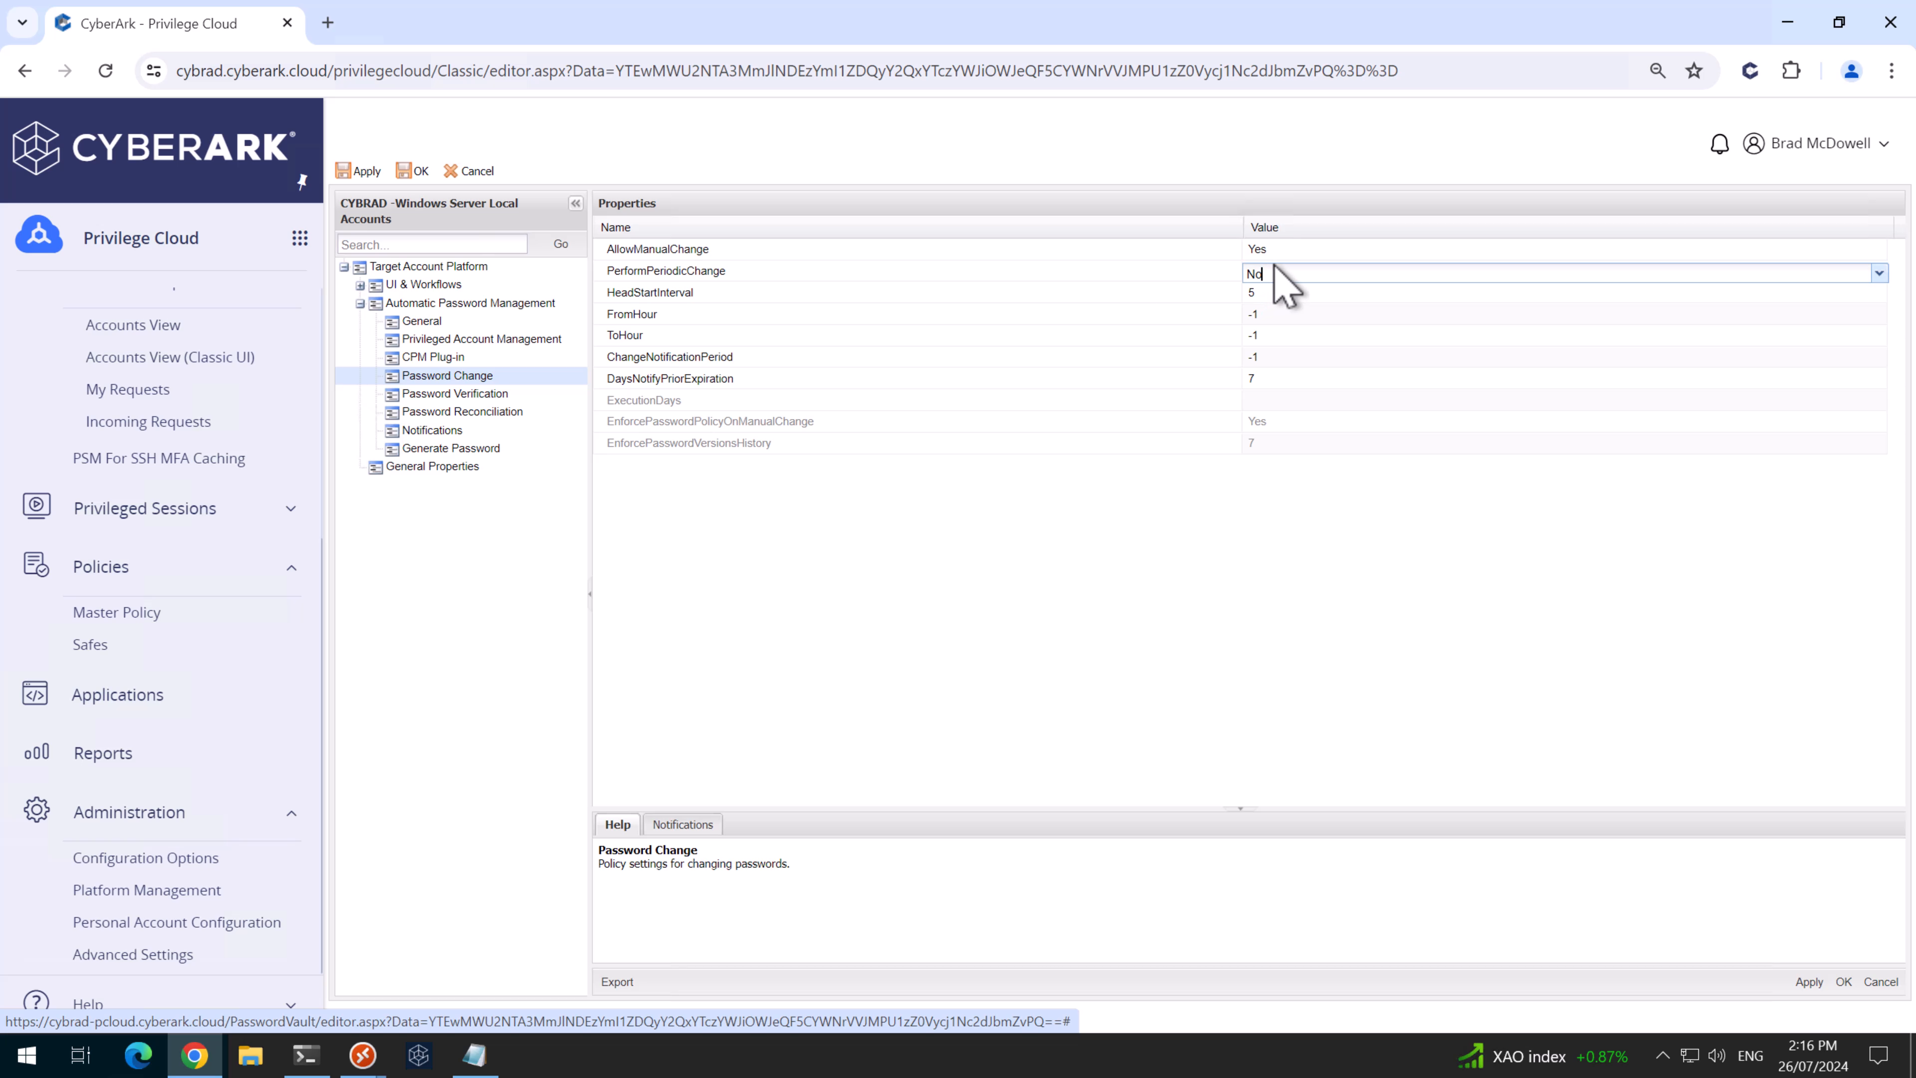
left_click(1878, 274)
left_click(1443, 298)
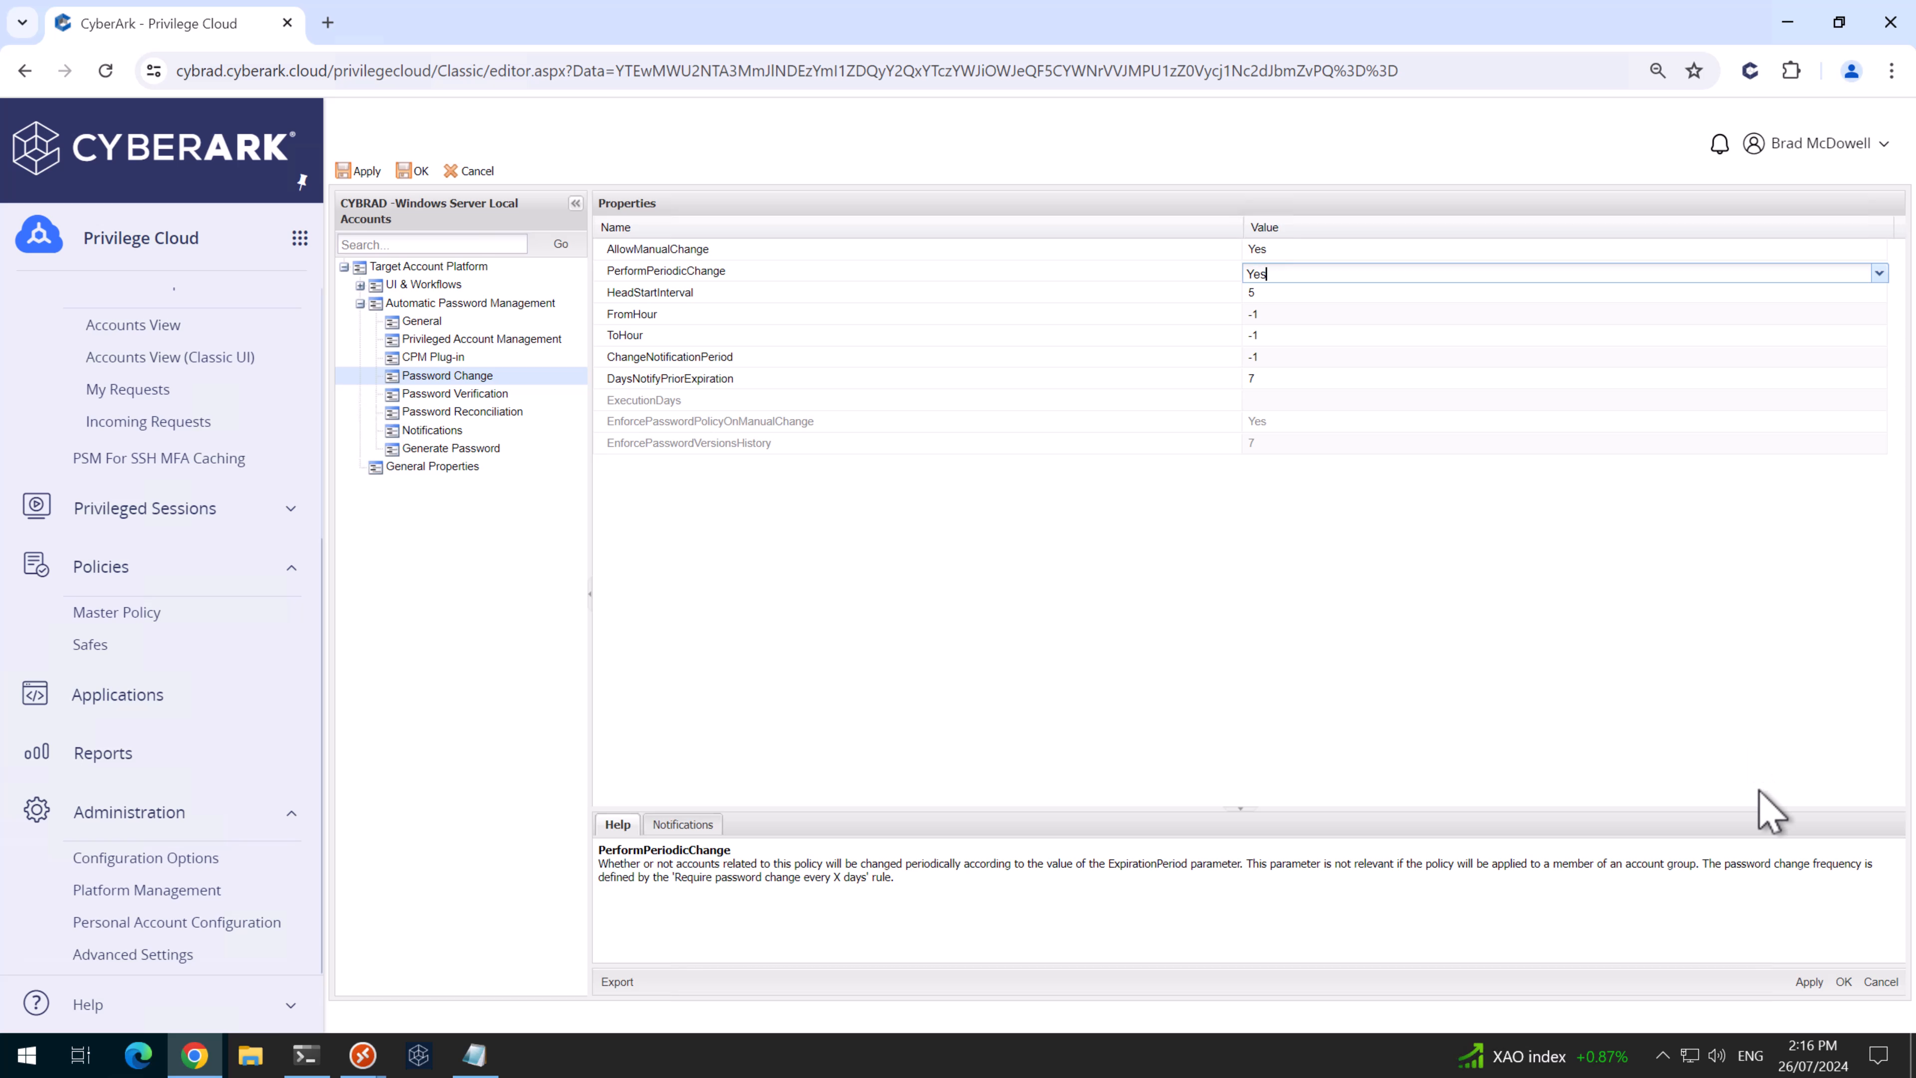
left_click(1808, 981)
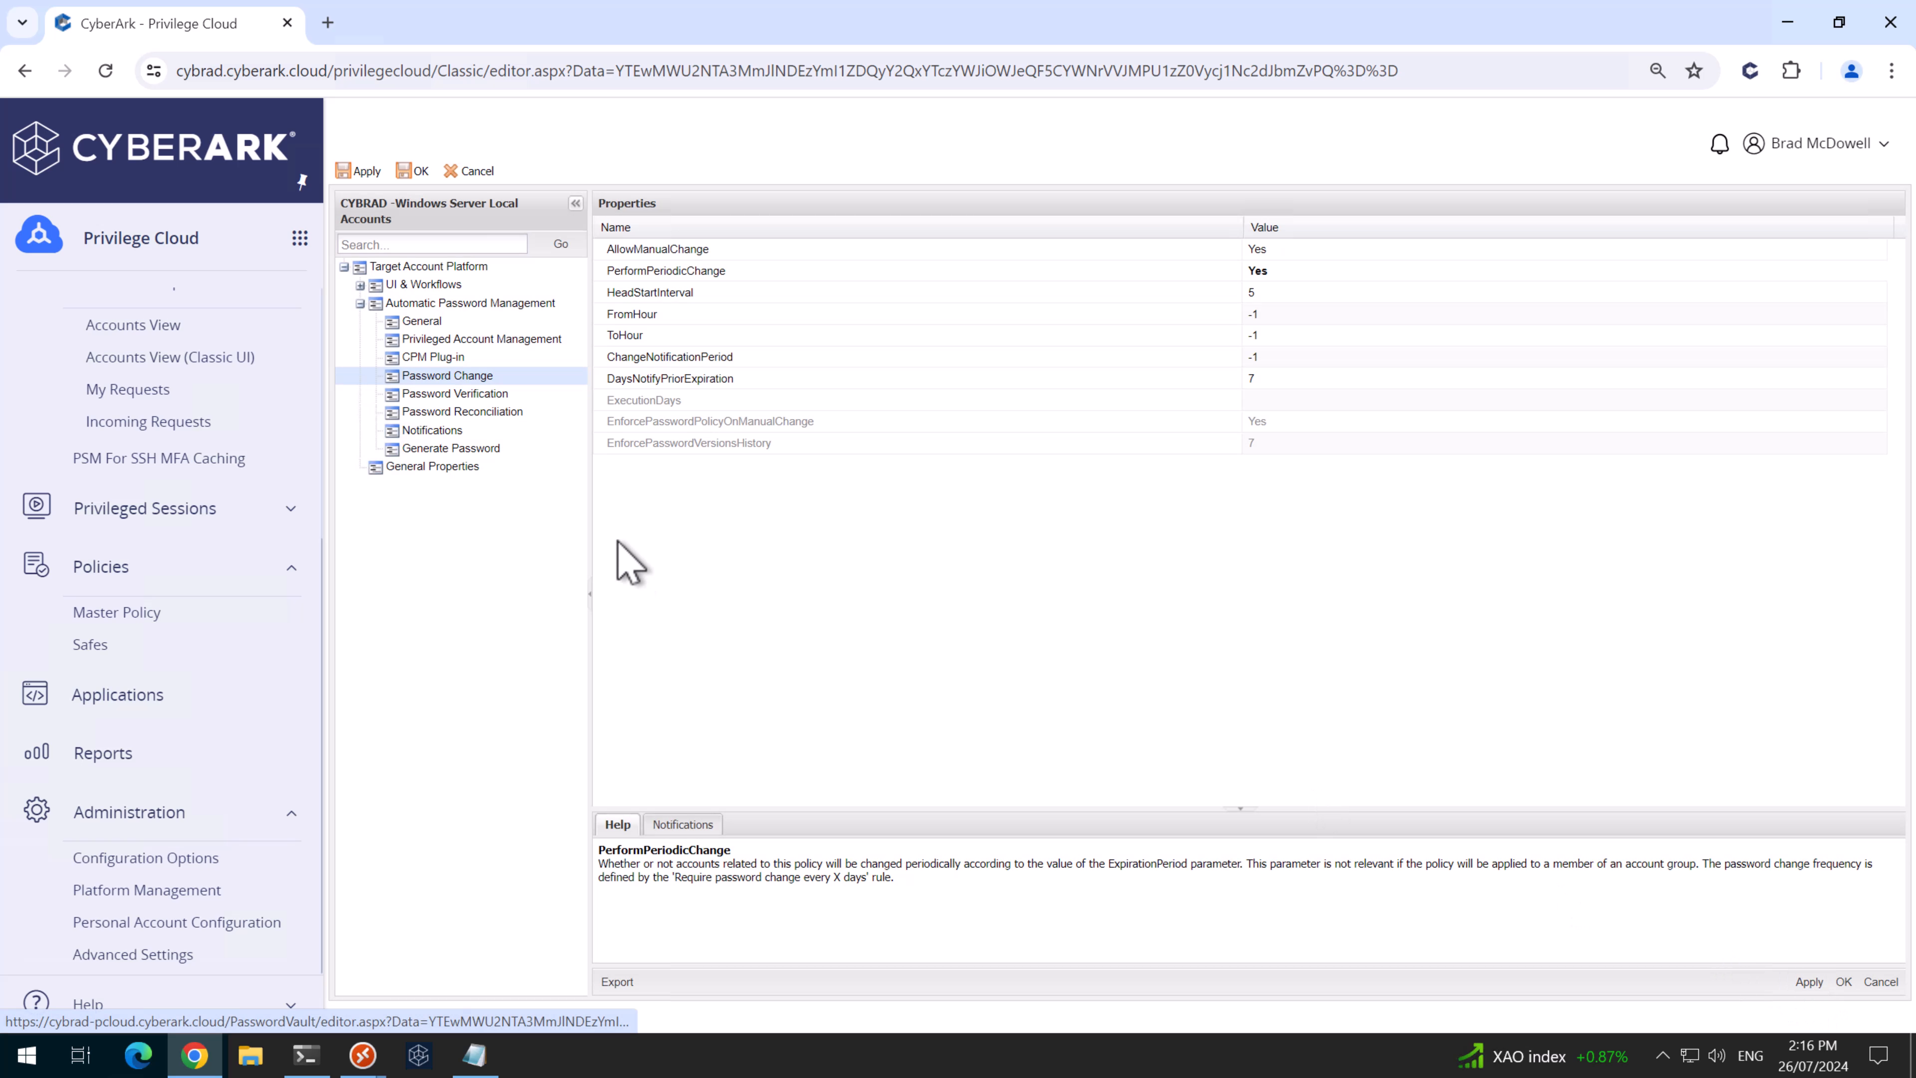
- Set VFPerformPeriodicVerification to Yes under Password Verification
left_click(483, 393)
left_click(1623, 264)
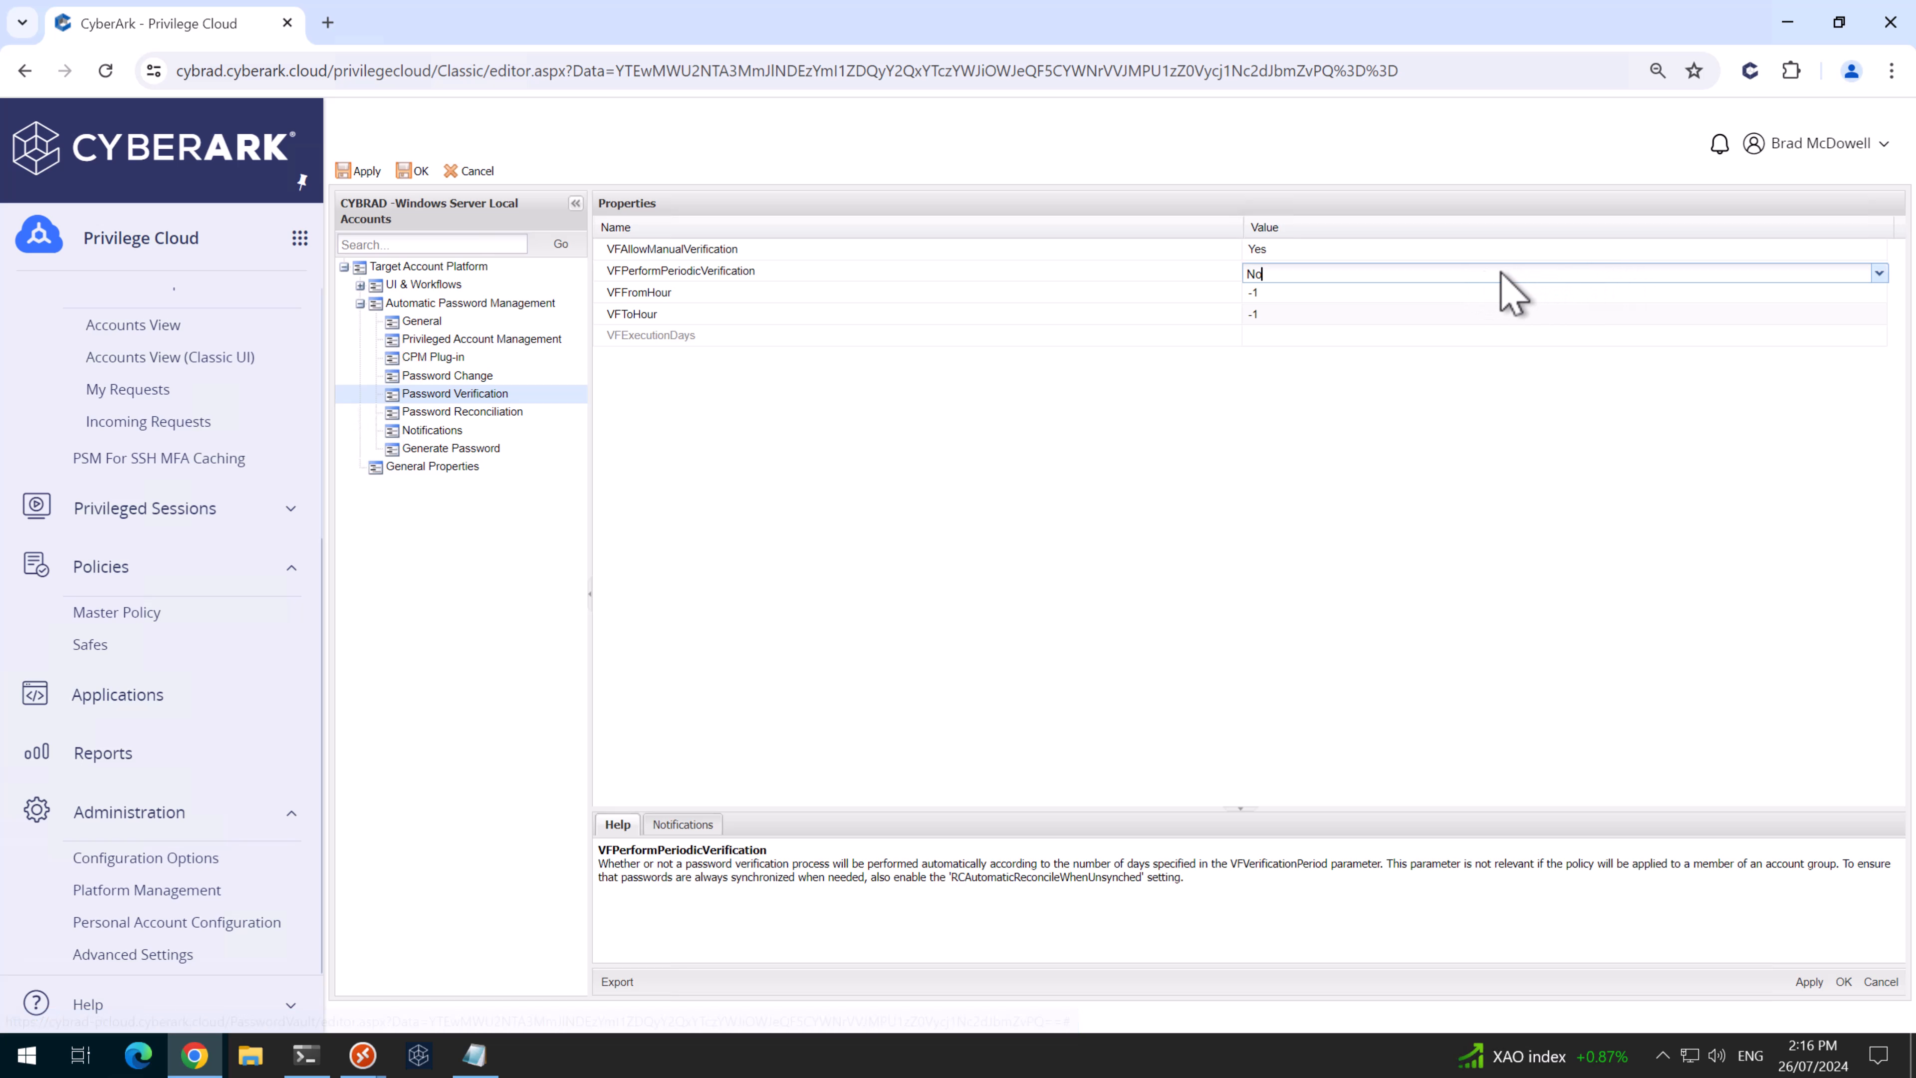
left_click(1877, 276)
left_click(1354, 297)
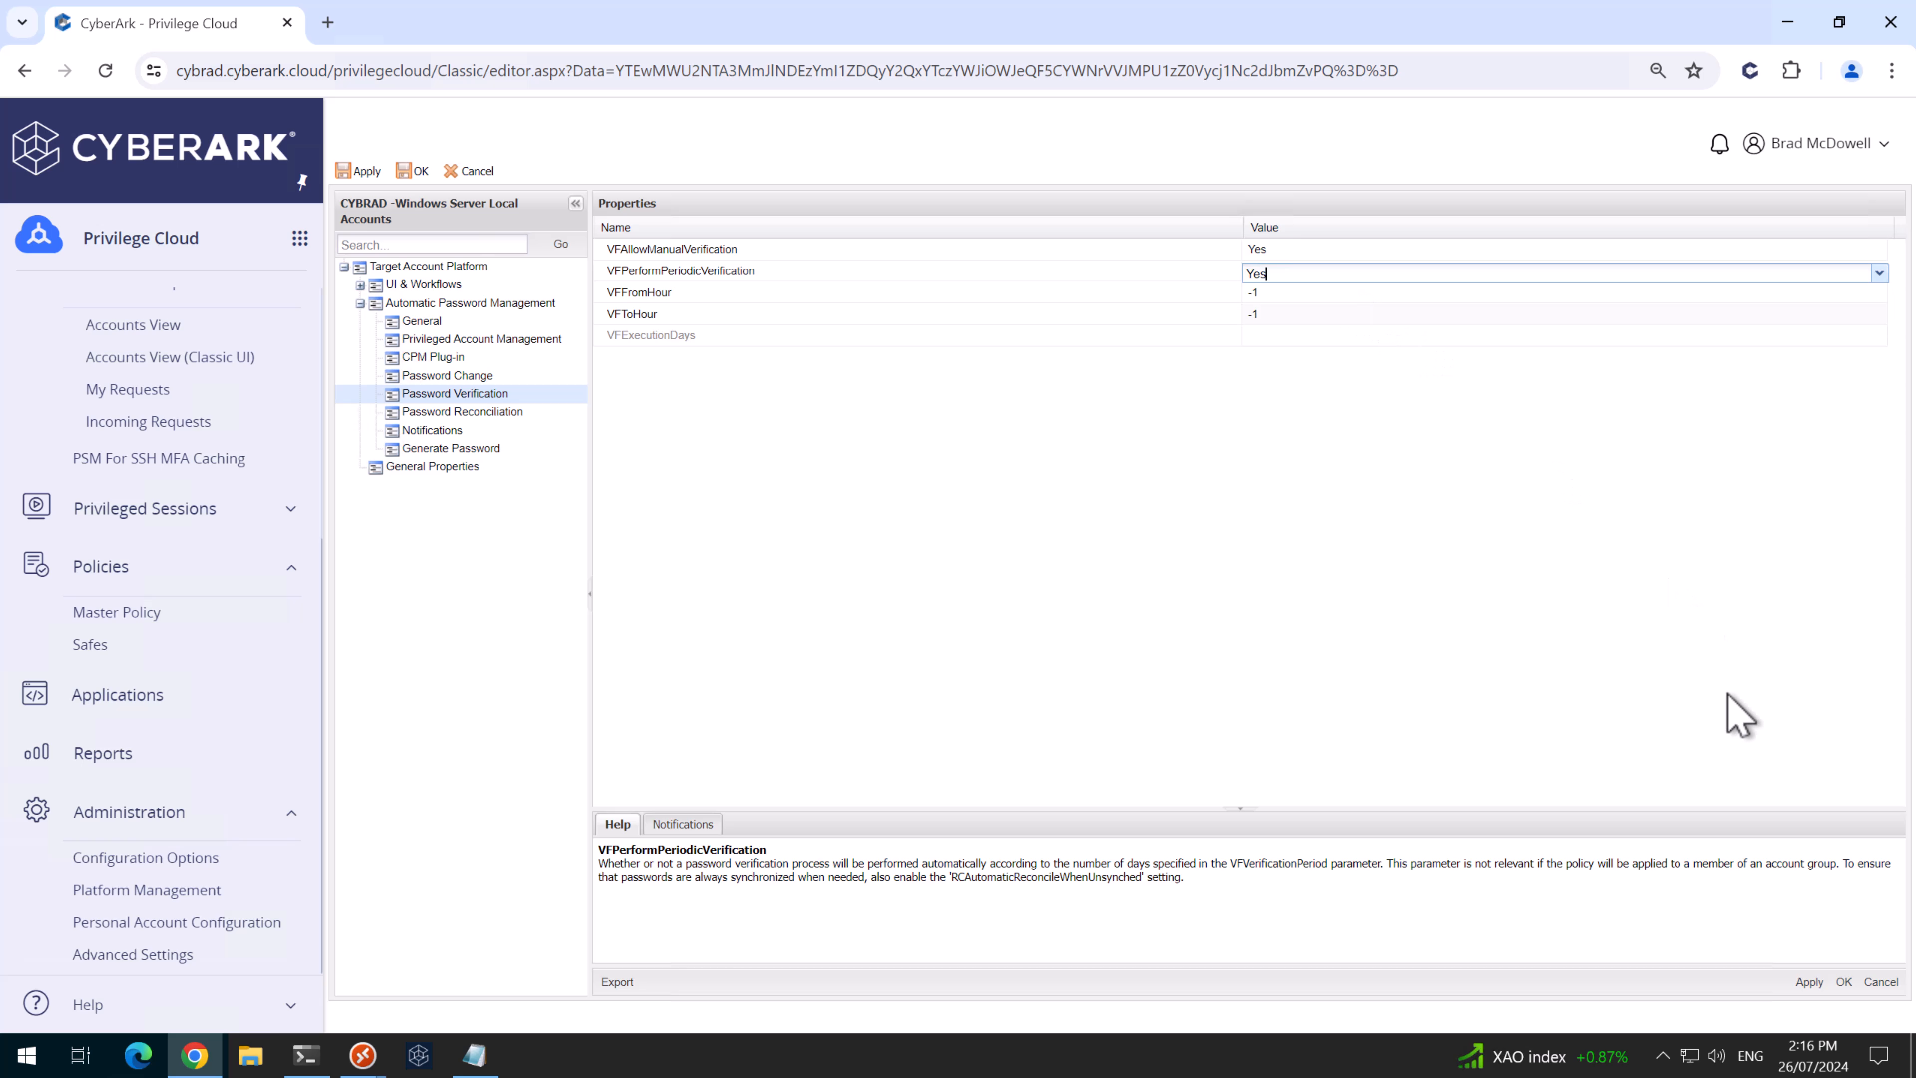
left_click(1809, 981)
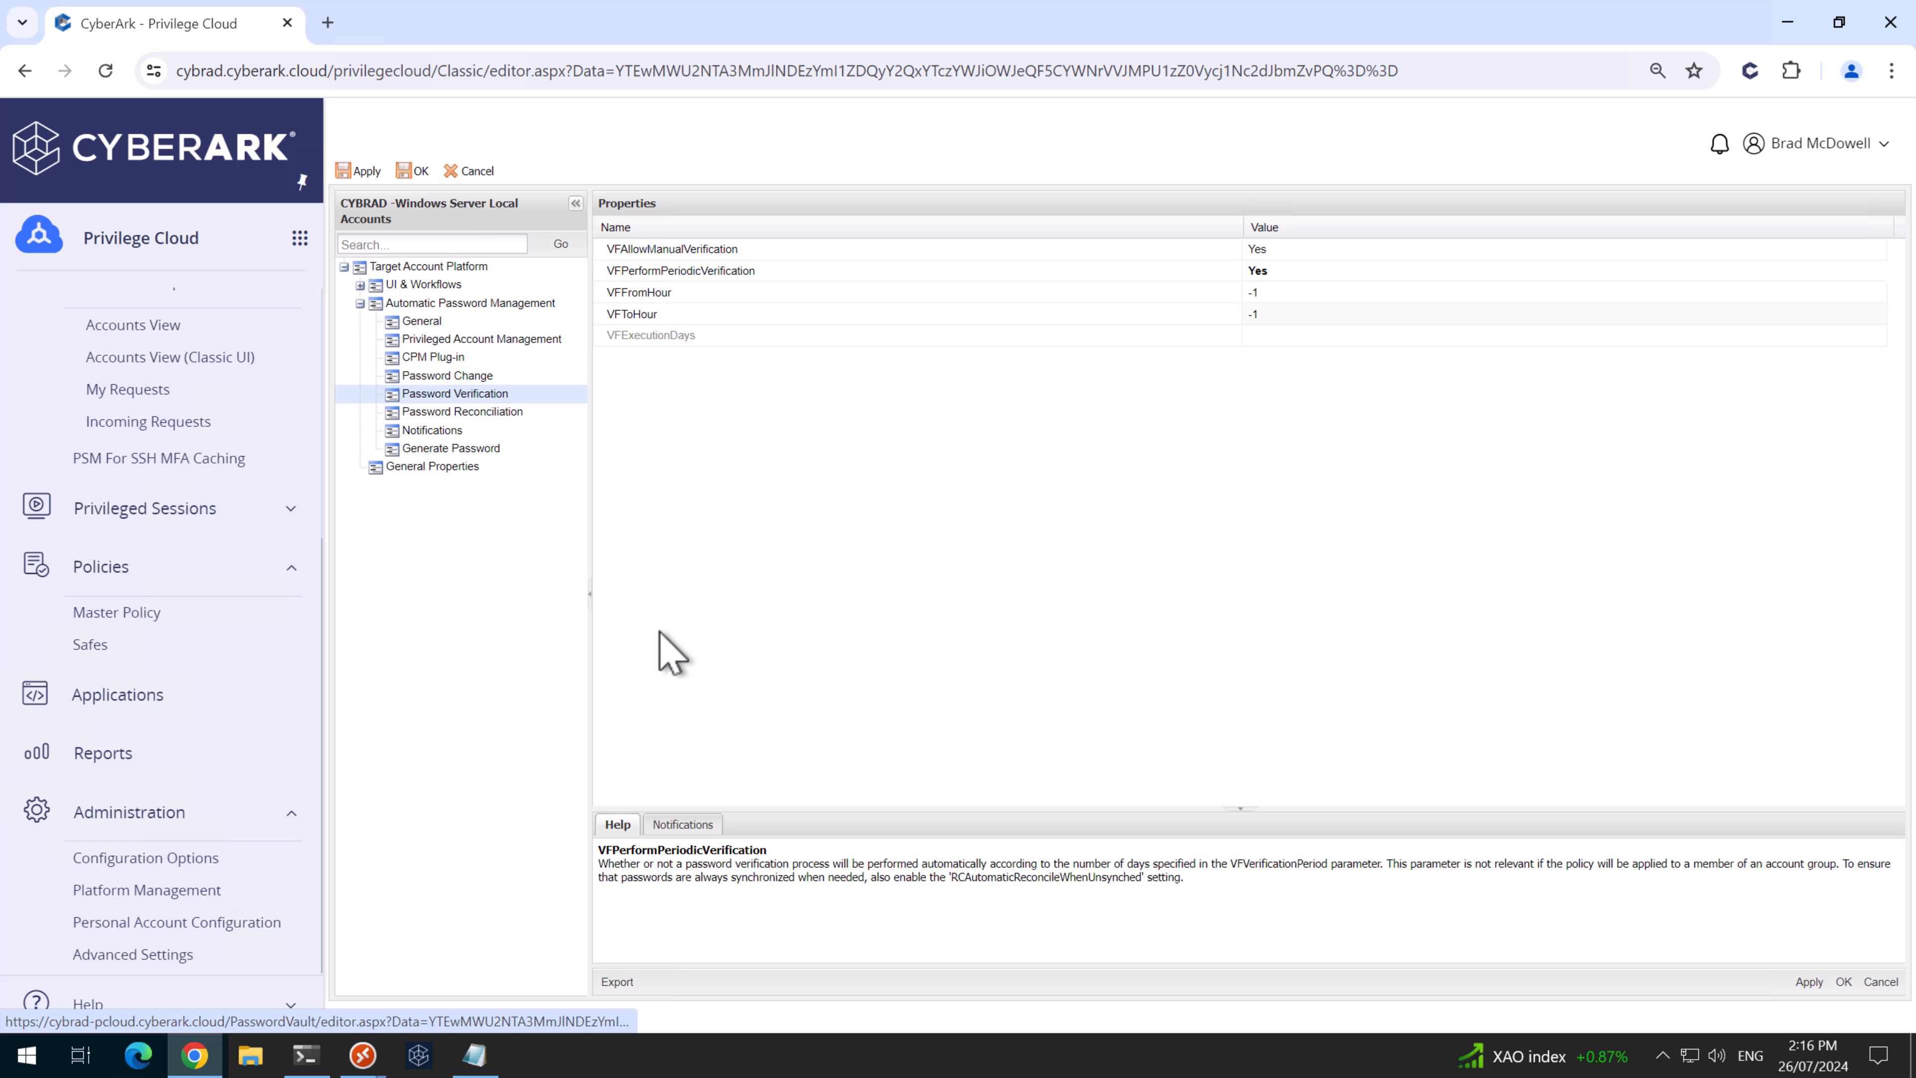
- Set RCAutomaticReconcileWhenUnsynched to Yes under Password Reconciliation
left_click(437, 412)
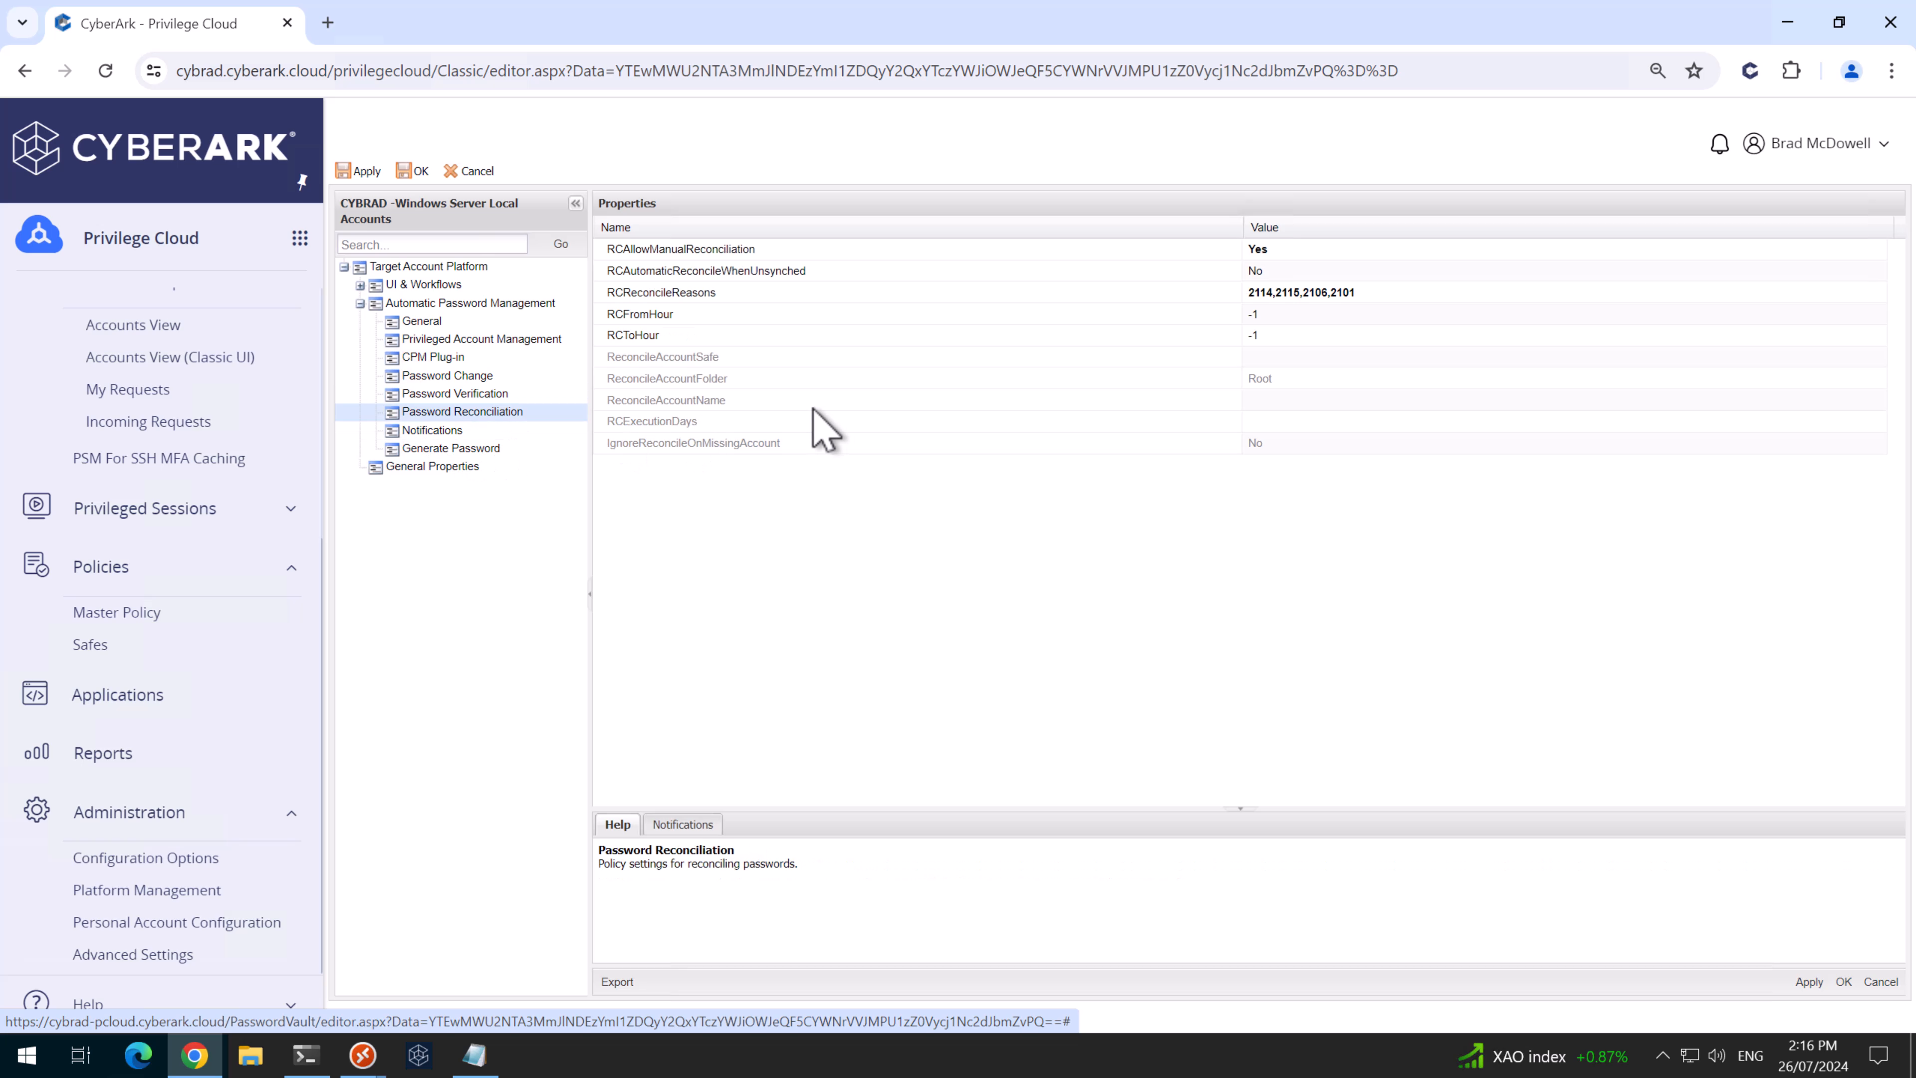
left_click(1300, 272)
left_click(1878, 275)
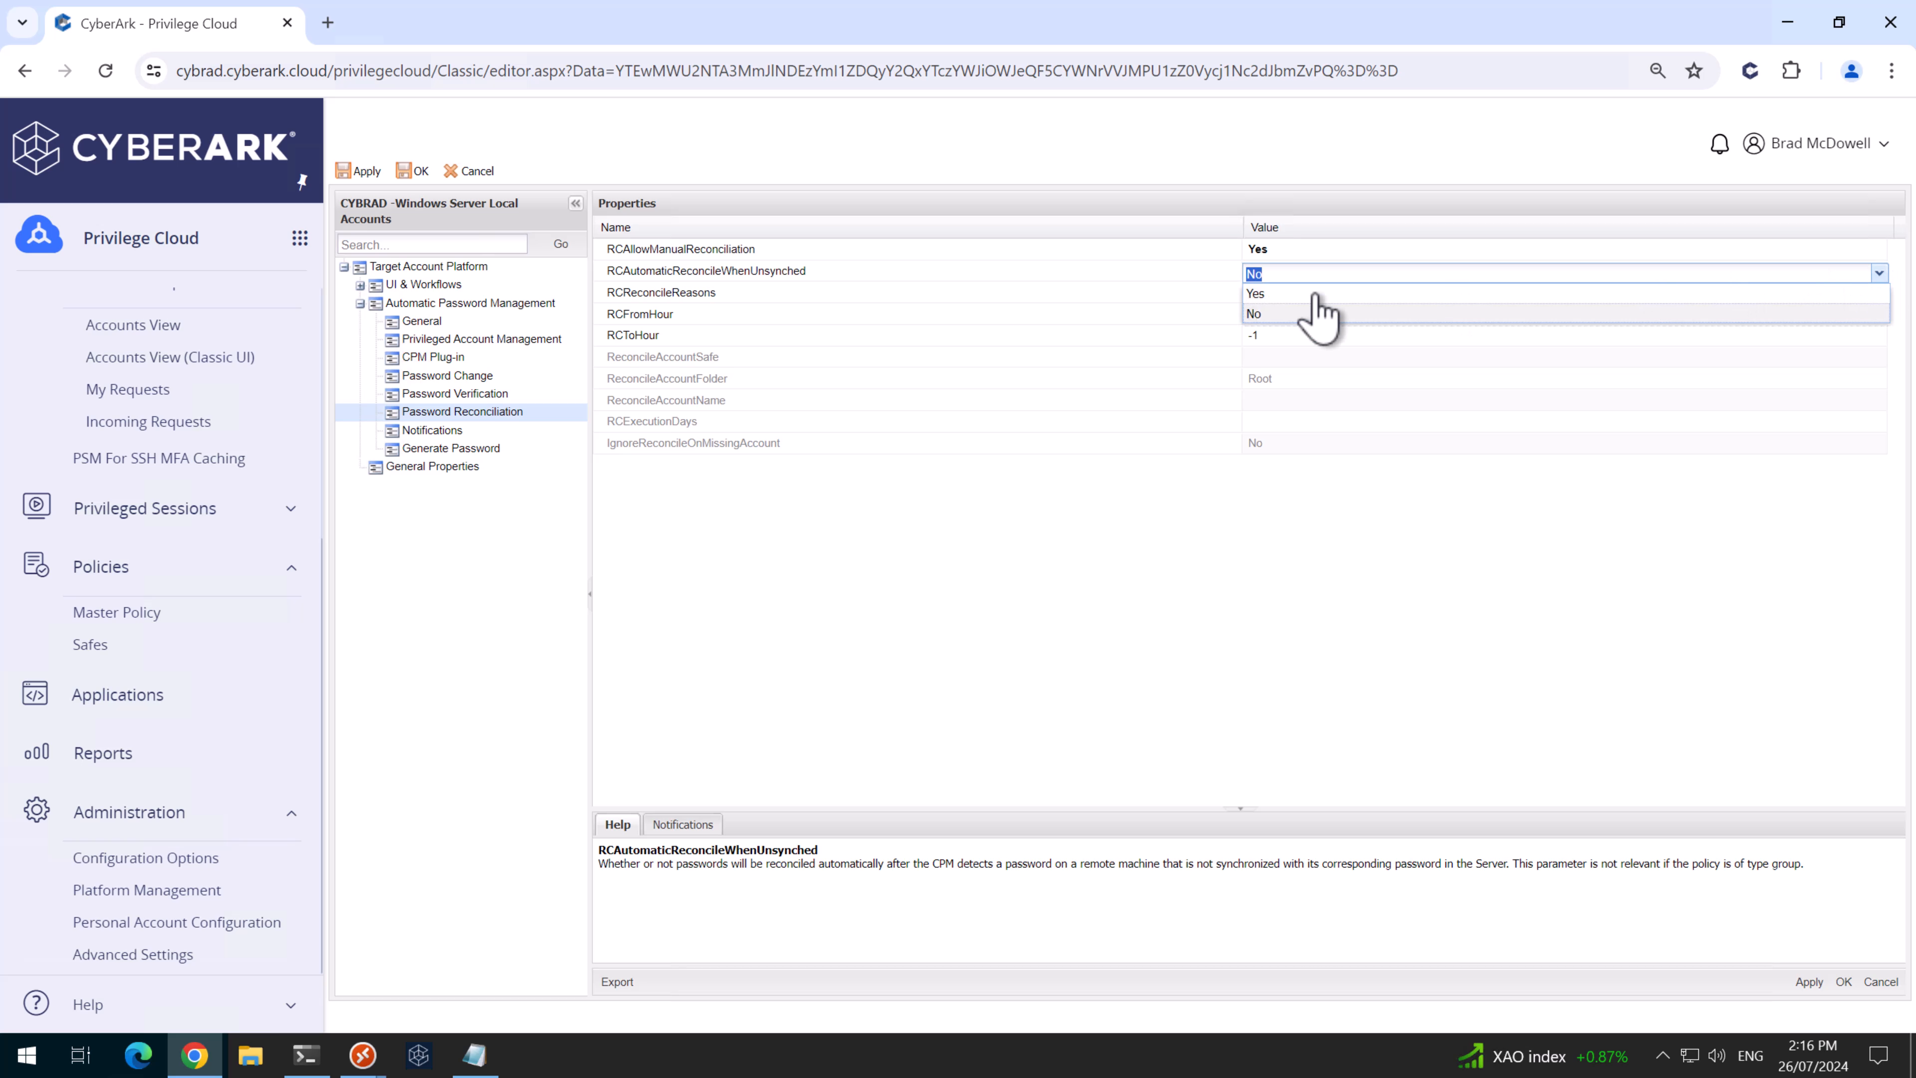
left_click(1283, 293)
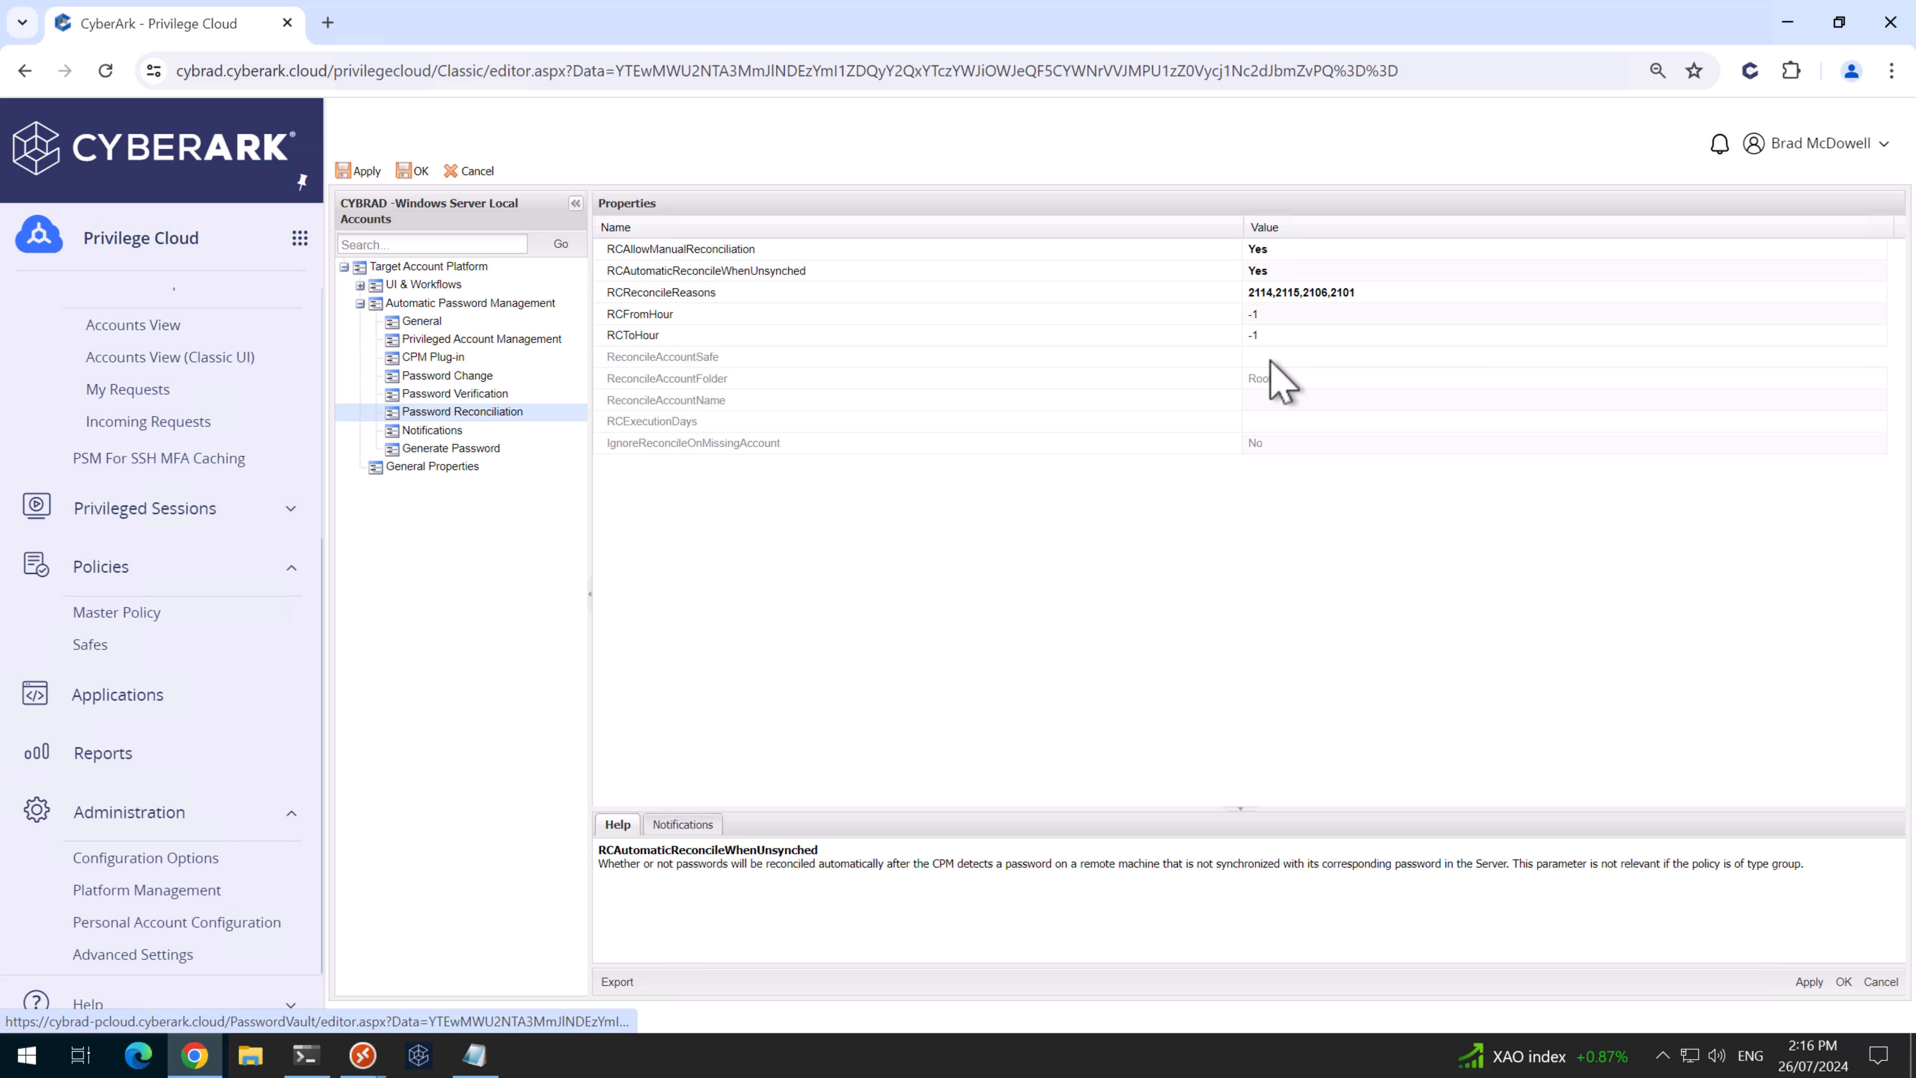
- Paste CYBRAD-WIN-SVR-RECON as ReconcileAccountSafe and CyberArk_SVR_Recon_1 as ReconcileAccountName, then apply
left_click(1270, 359)
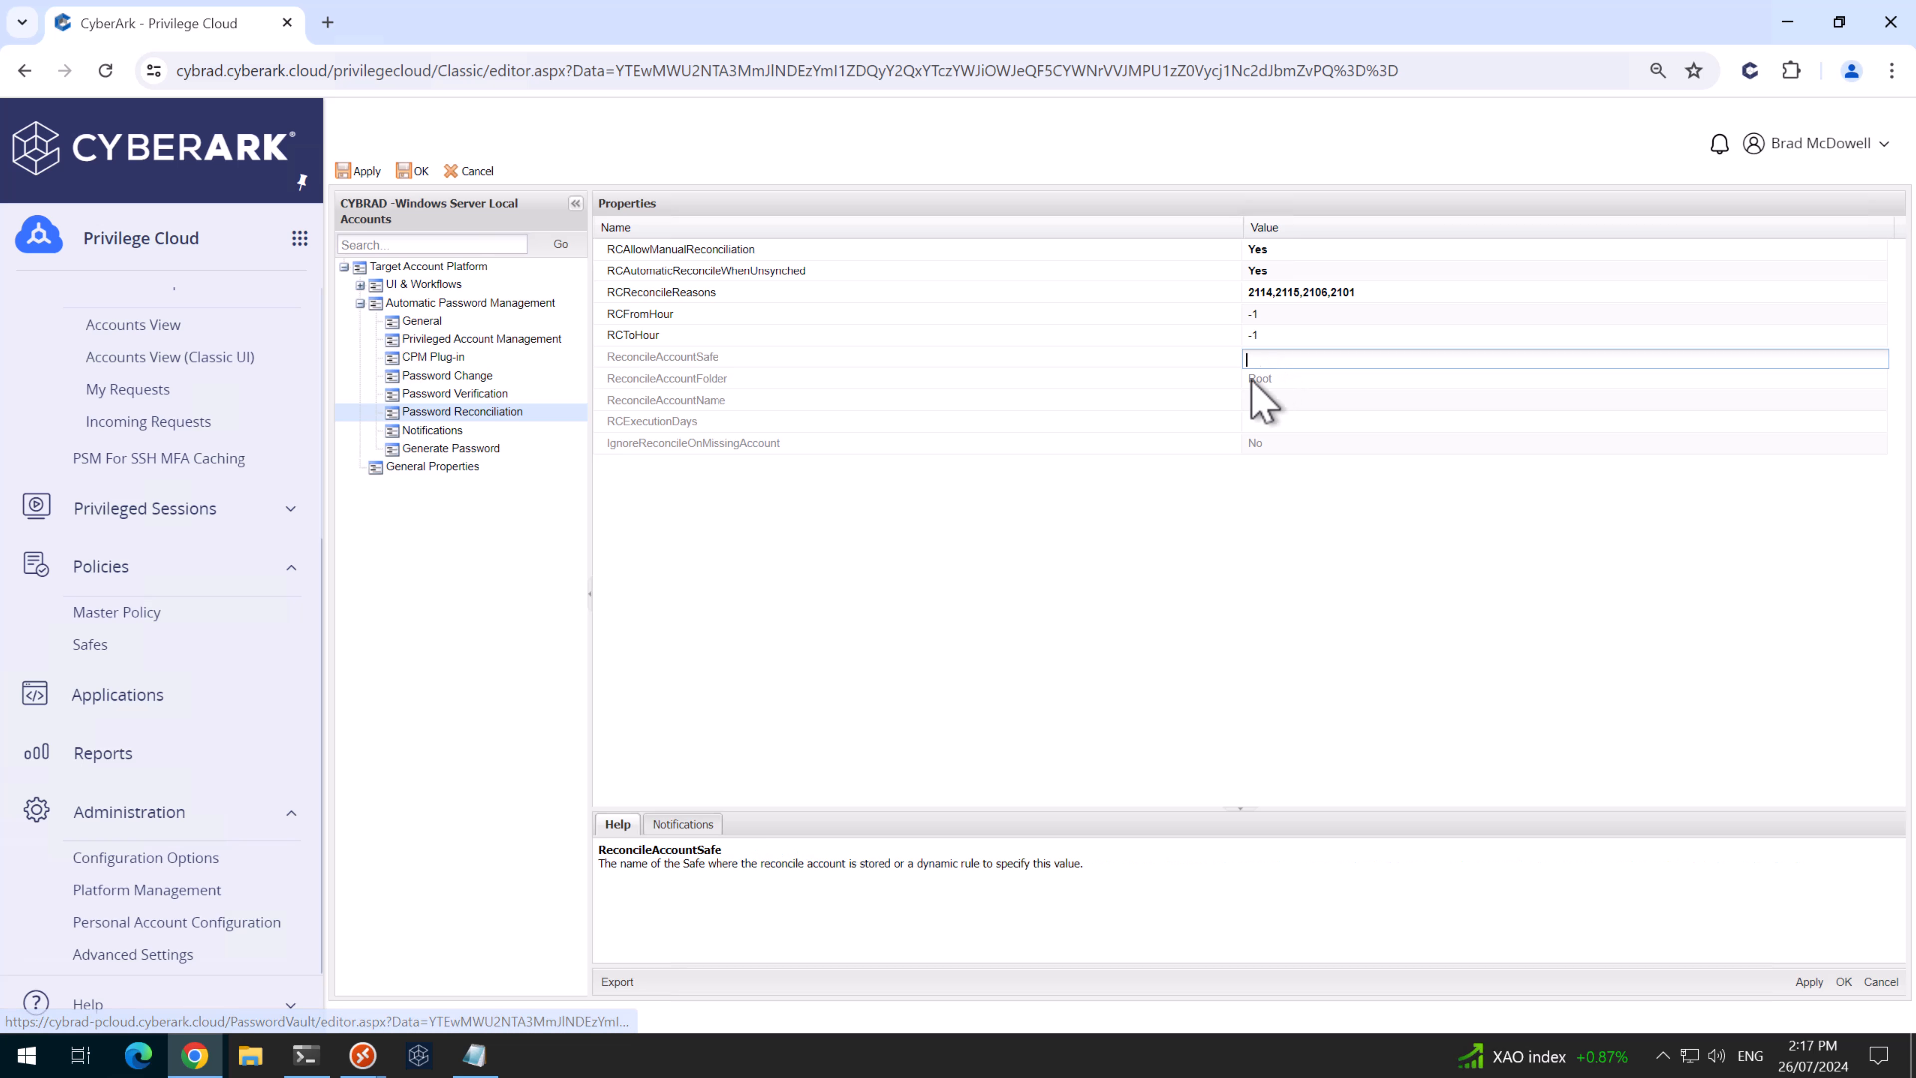
left_click(475, 1054)
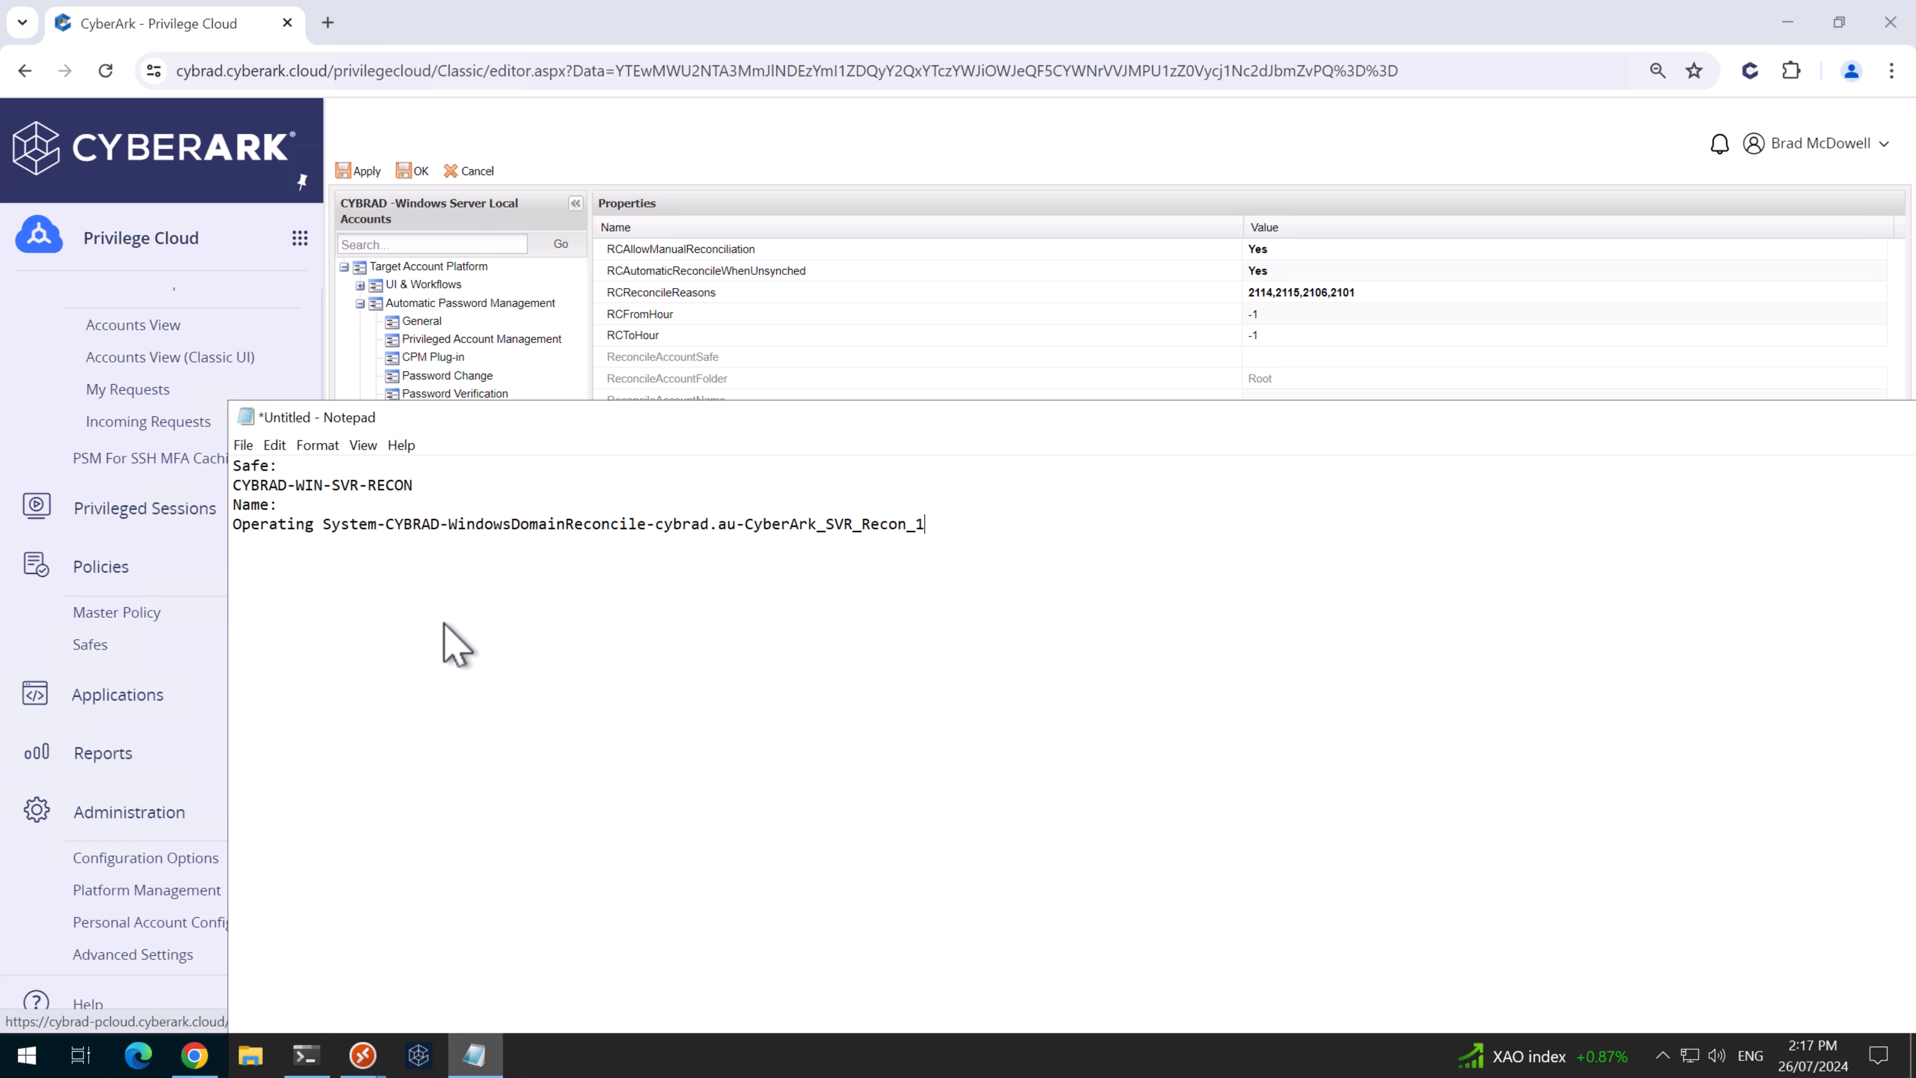
left_click_drag(414, 487, 205, 497)
key("ctrl+c")
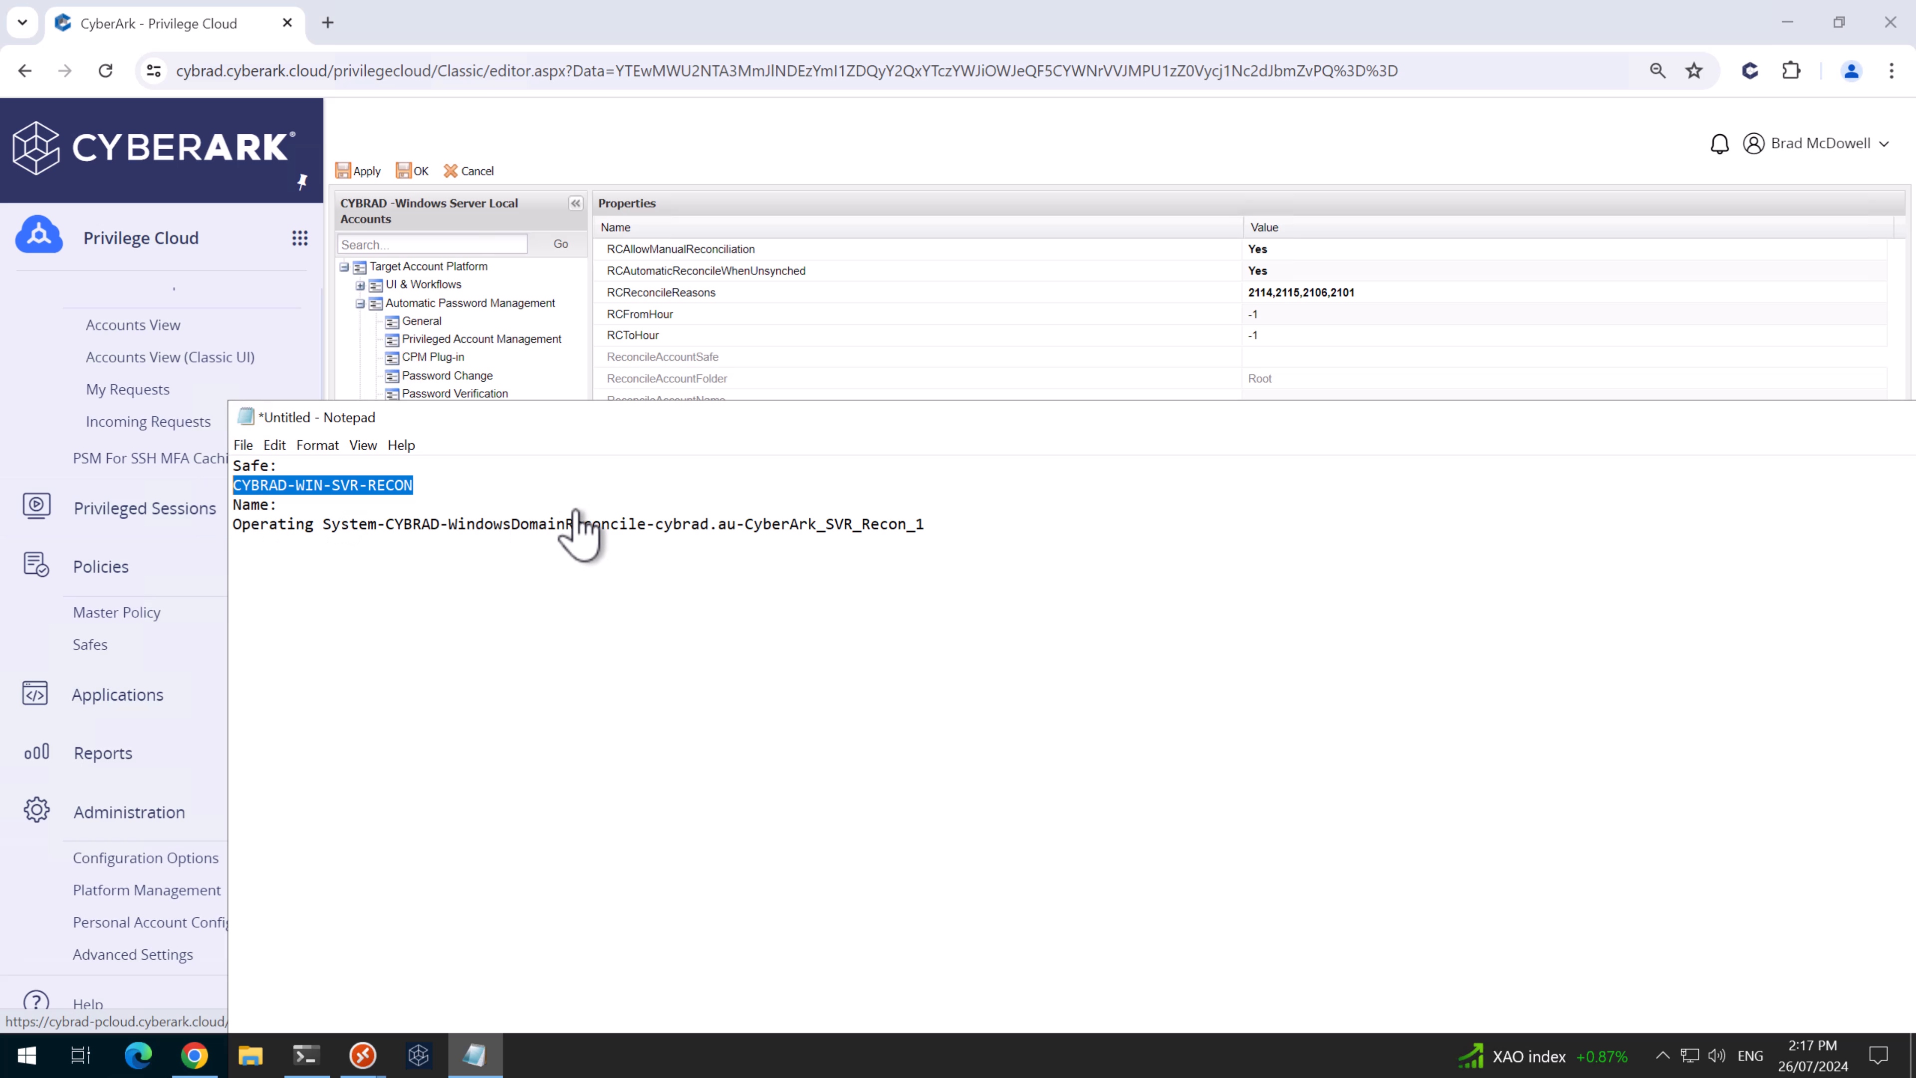
left_click(1328, 354)
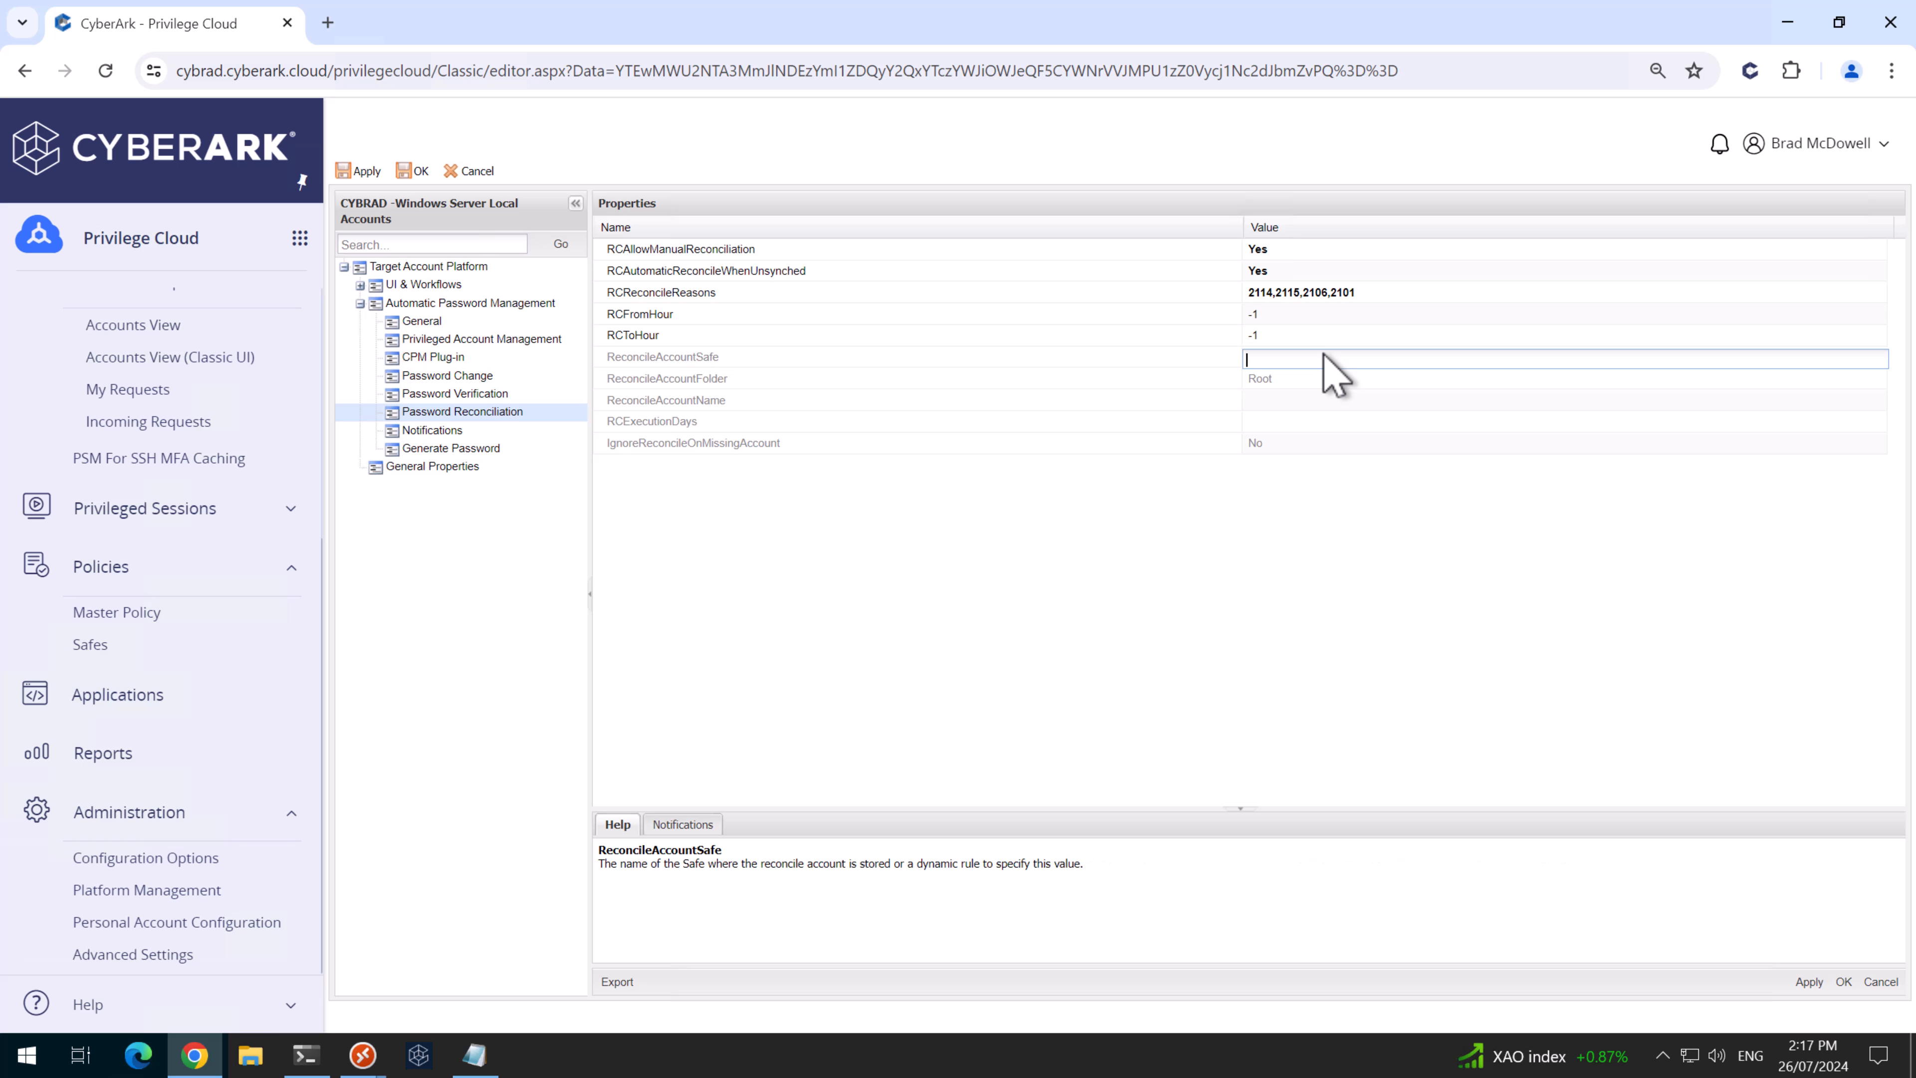
key("ctrl+v")
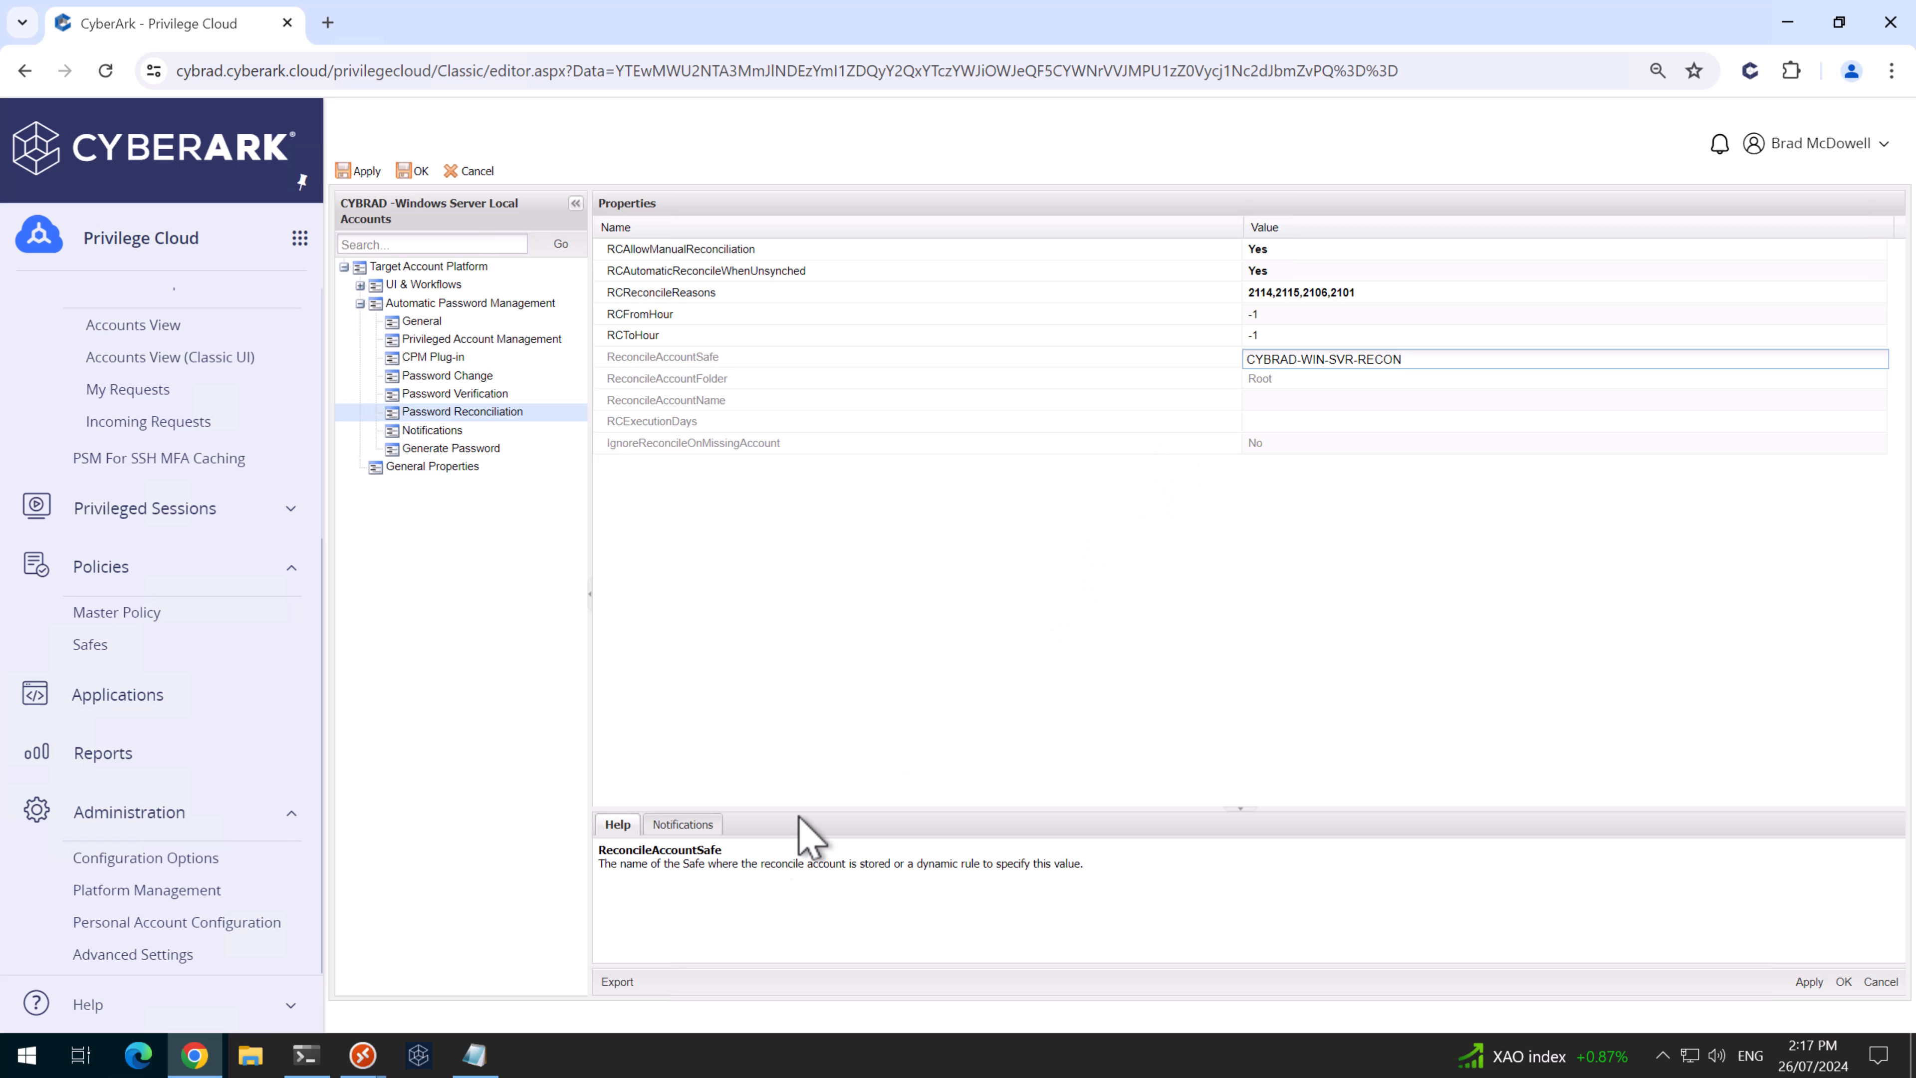
left_click(475, 1054)
left_click_drag(965, 531, 188, 528)
key("ctrl+c")
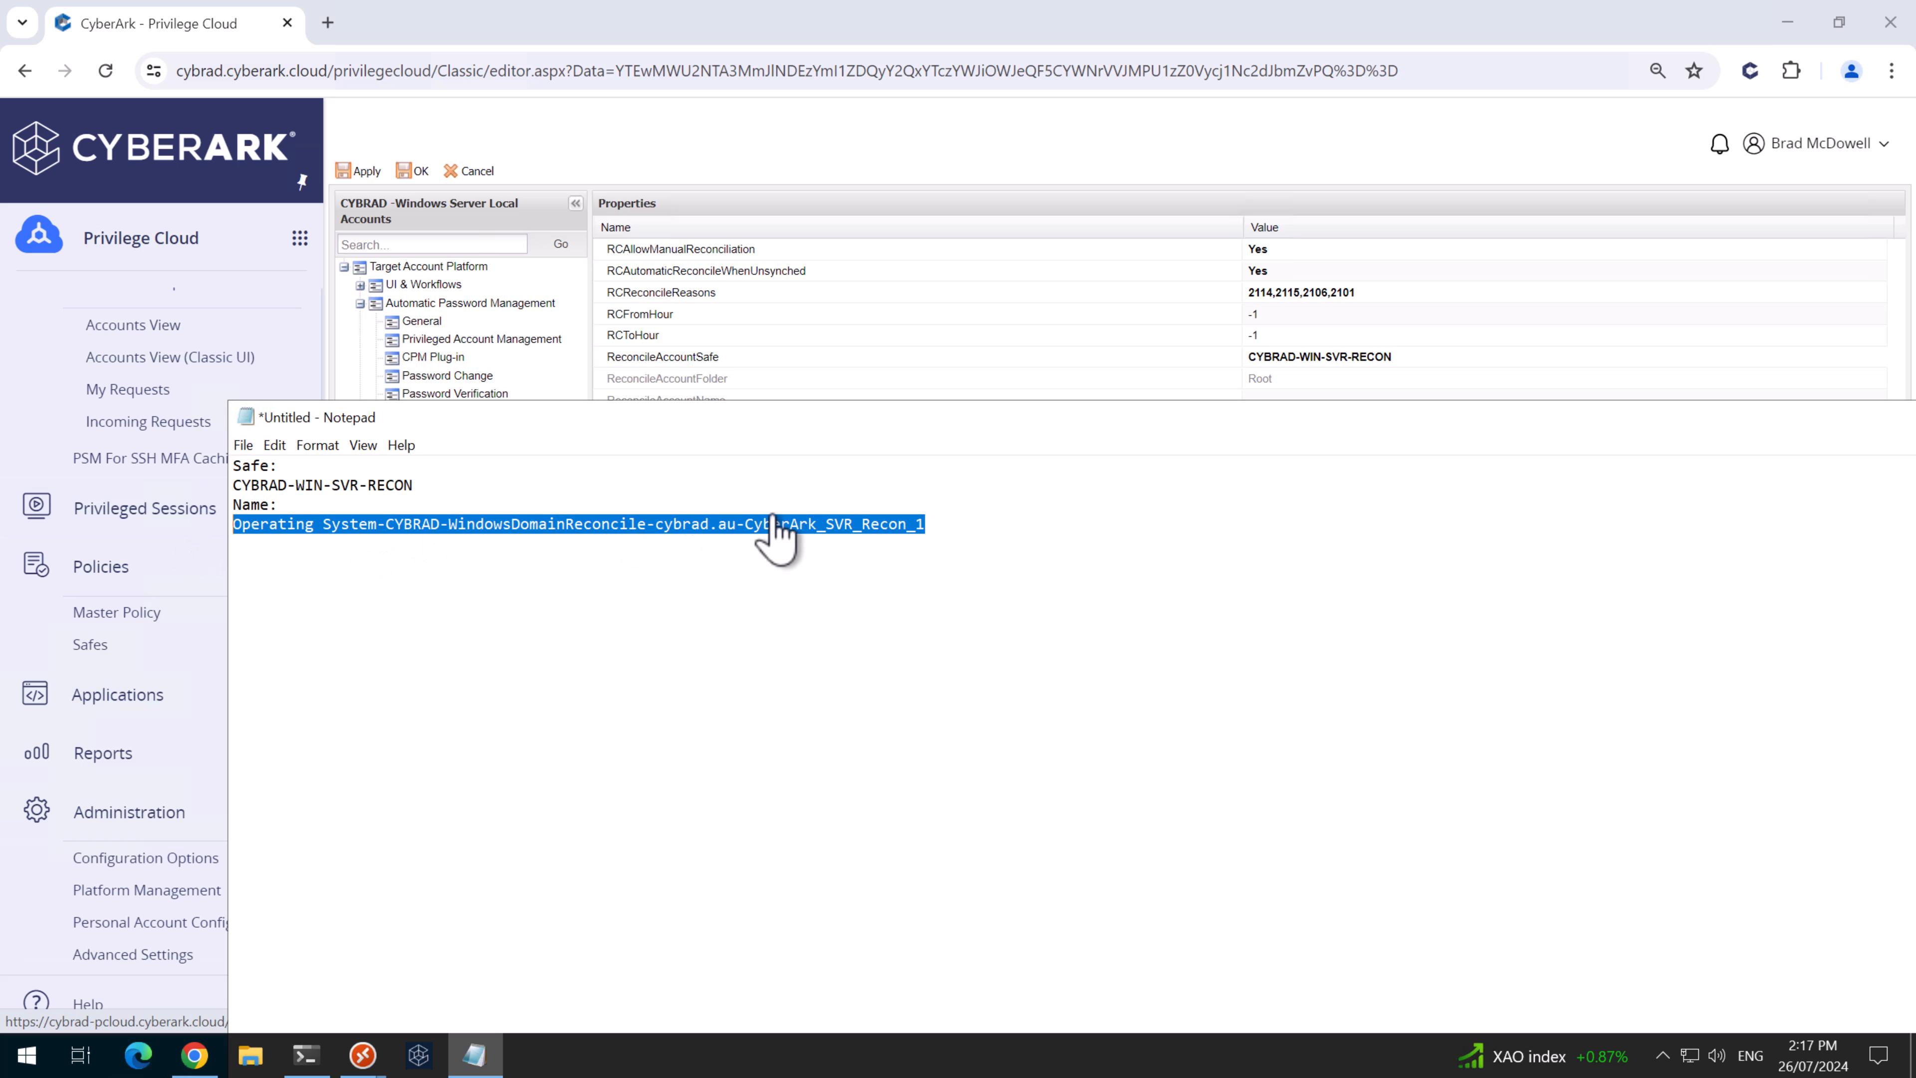
left_click(1316, 380)
left_click(1310, 400)
key("ctrl+v")
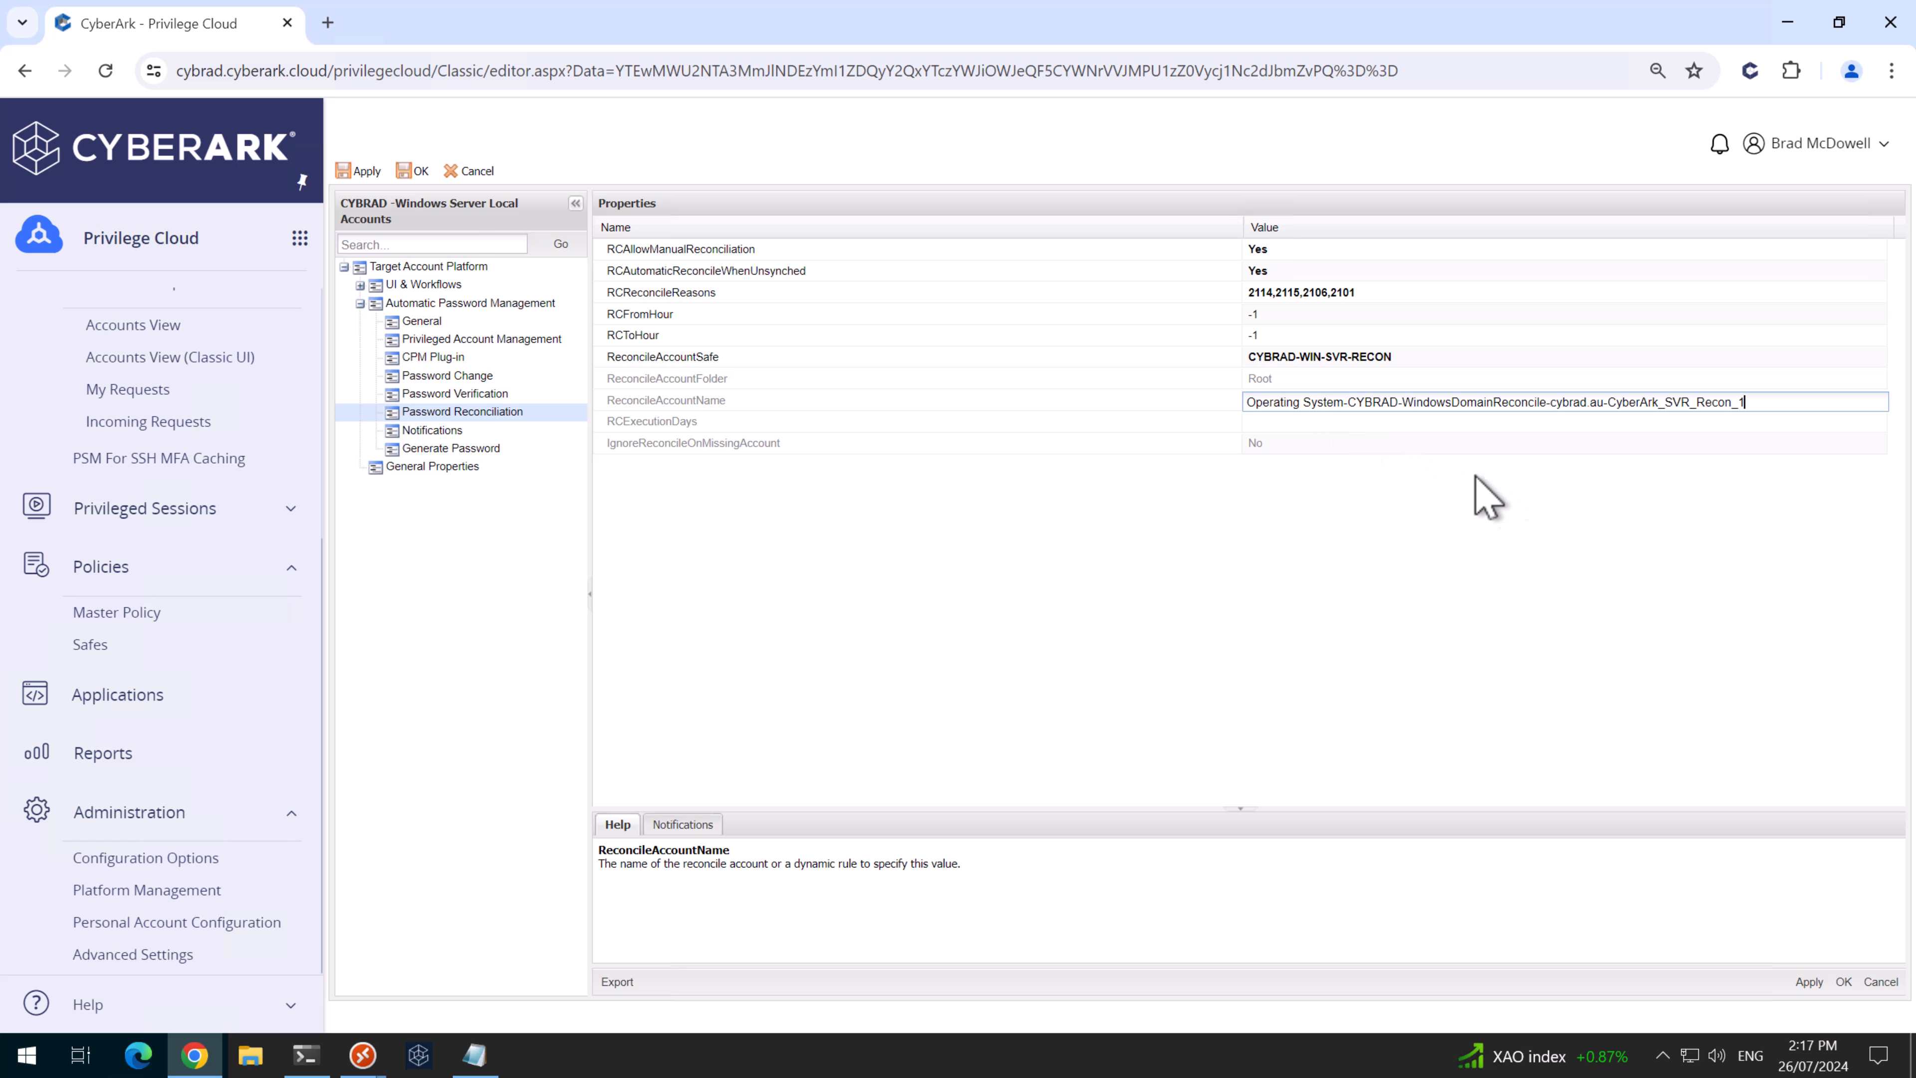
left_click(1808, 980)
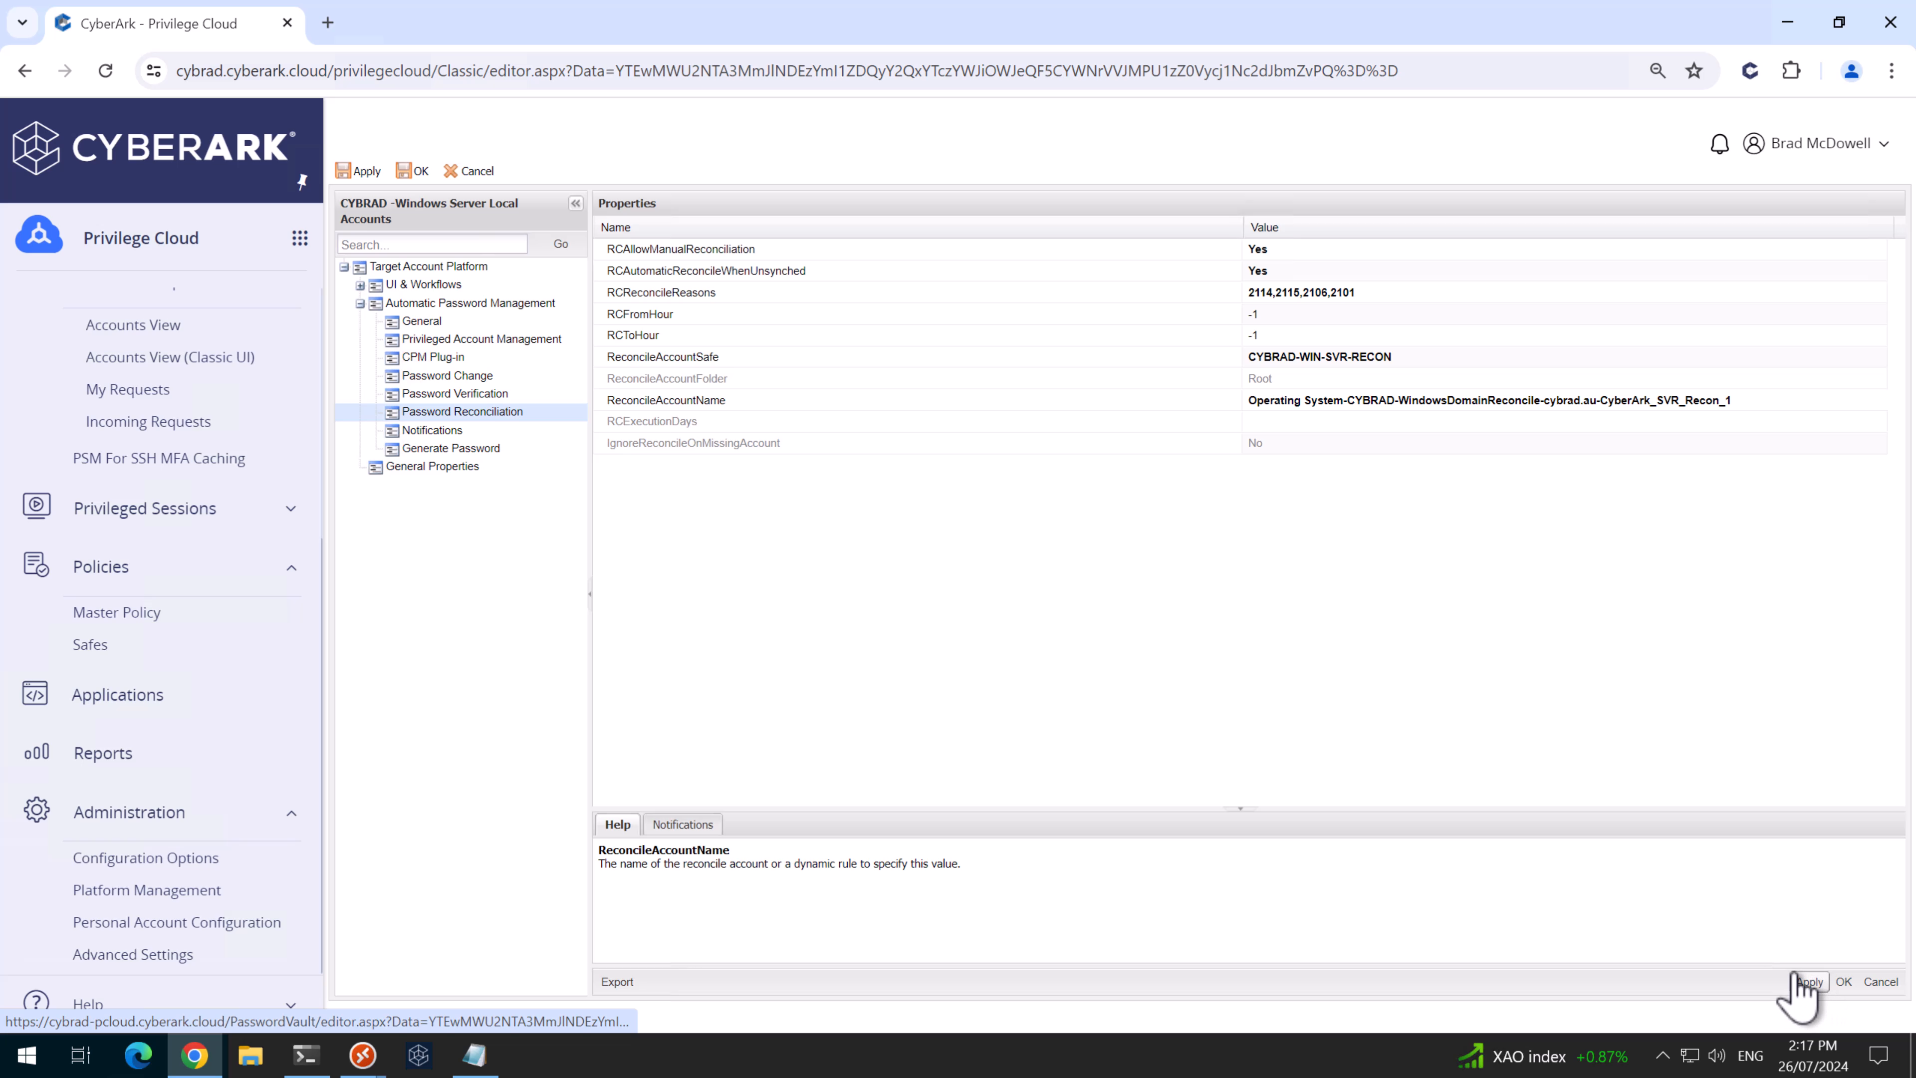
- Set Generate Password PasswordLength to 40, save the platform, and go to Accounts View
left_click(469, 448)
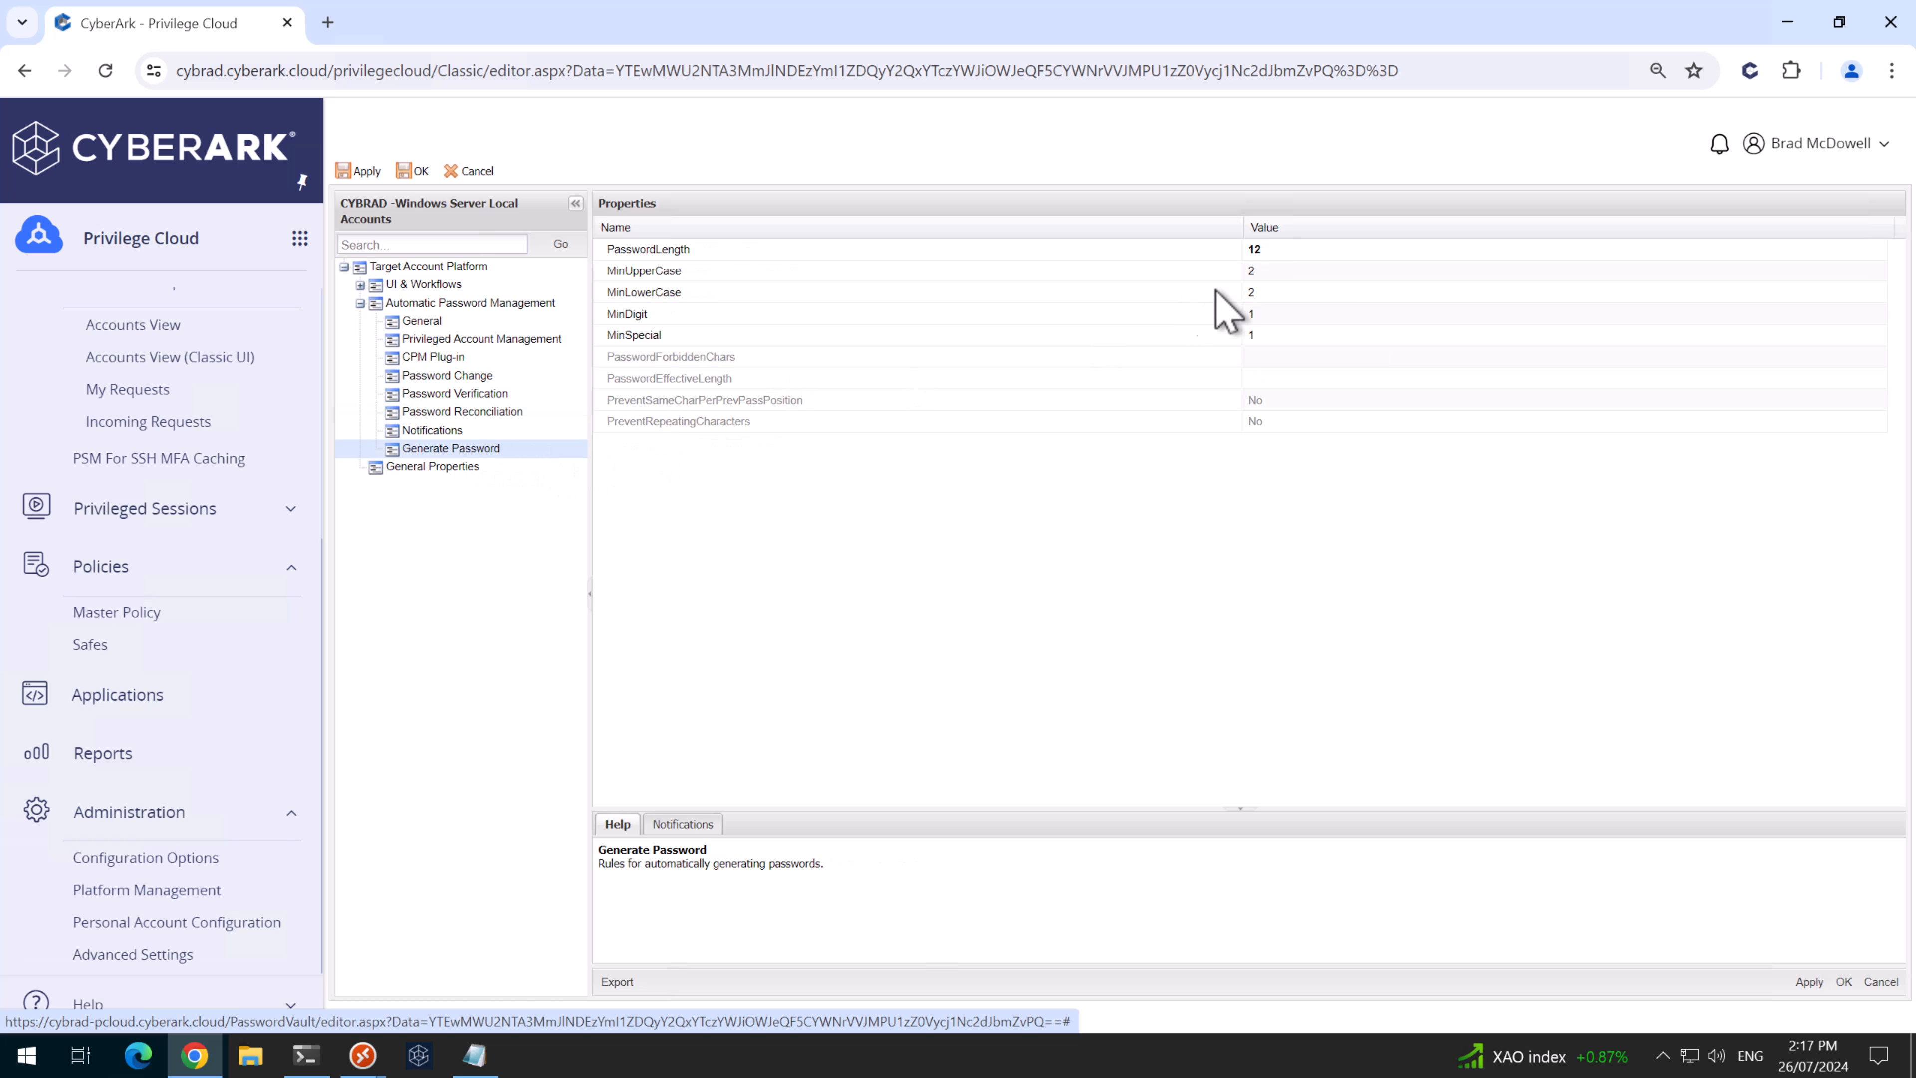
left_click(1318, 251)
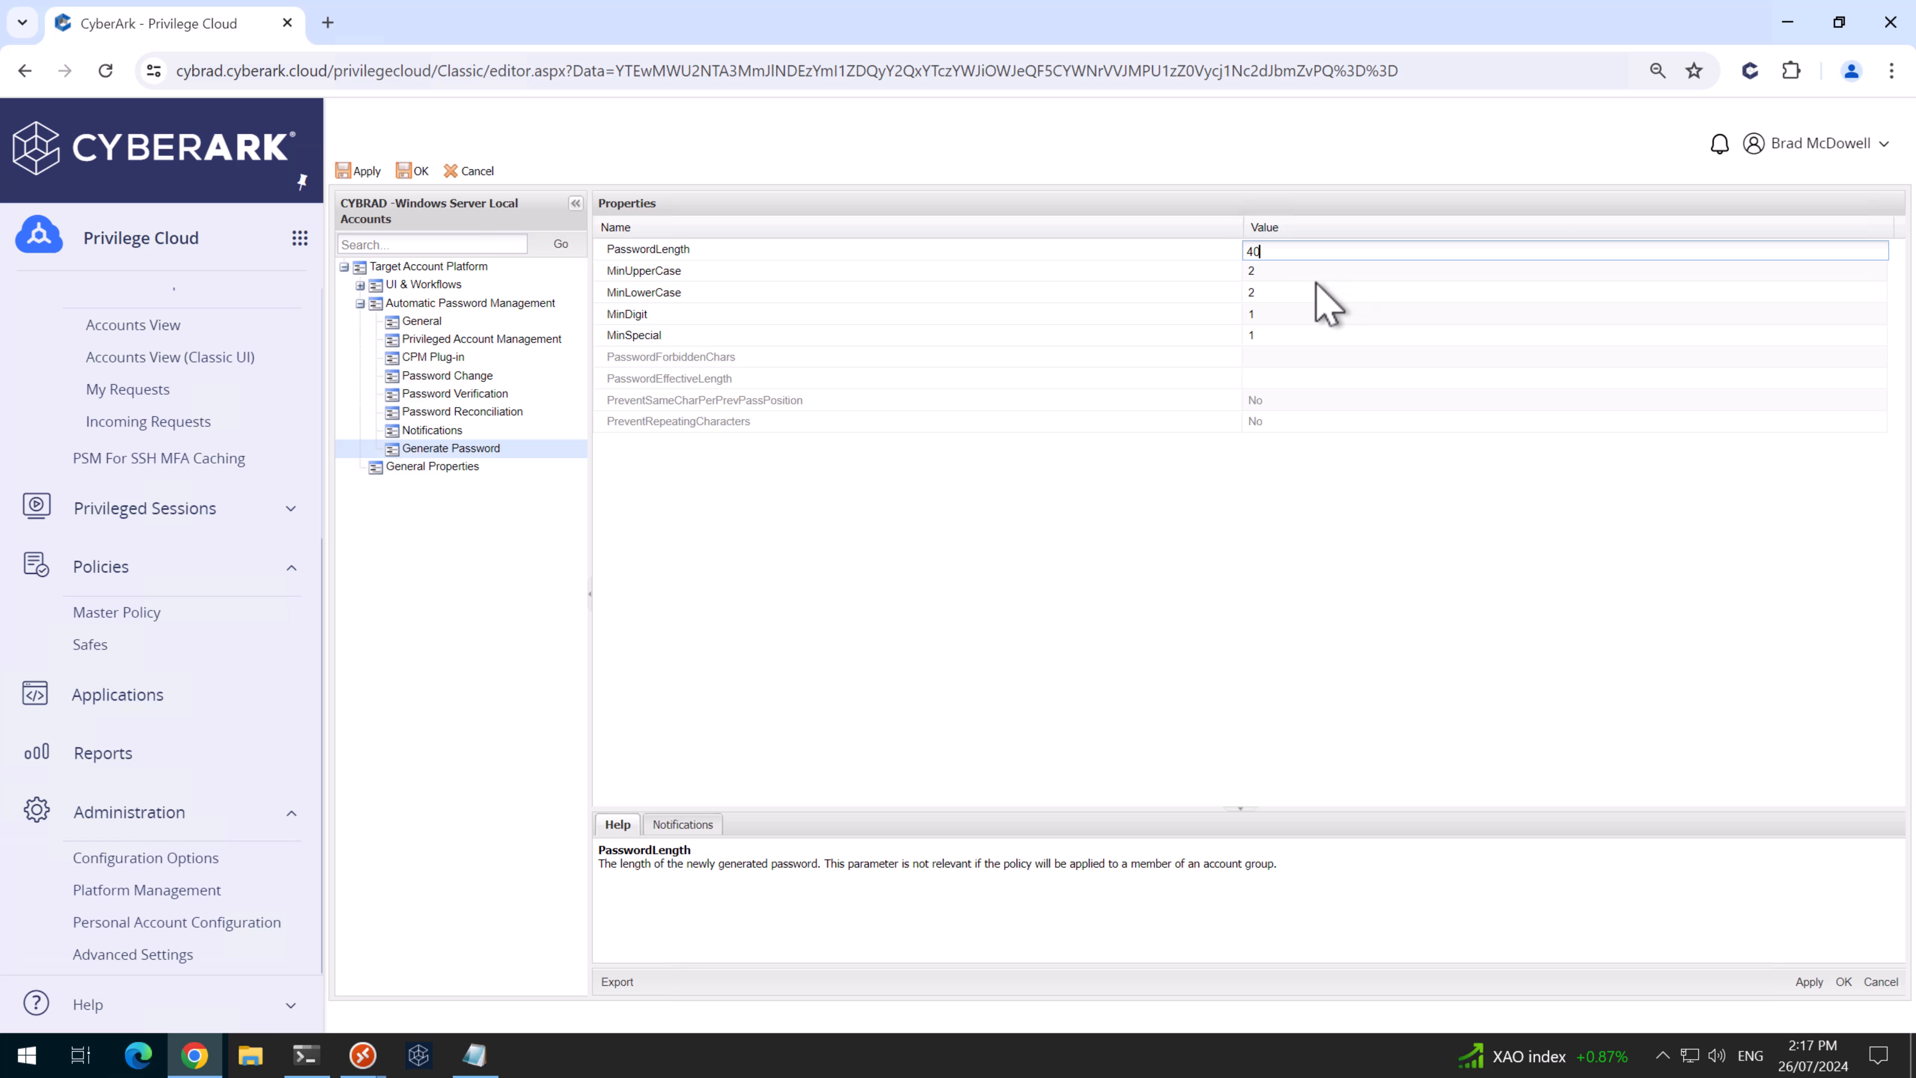
left_click(1809, 981)
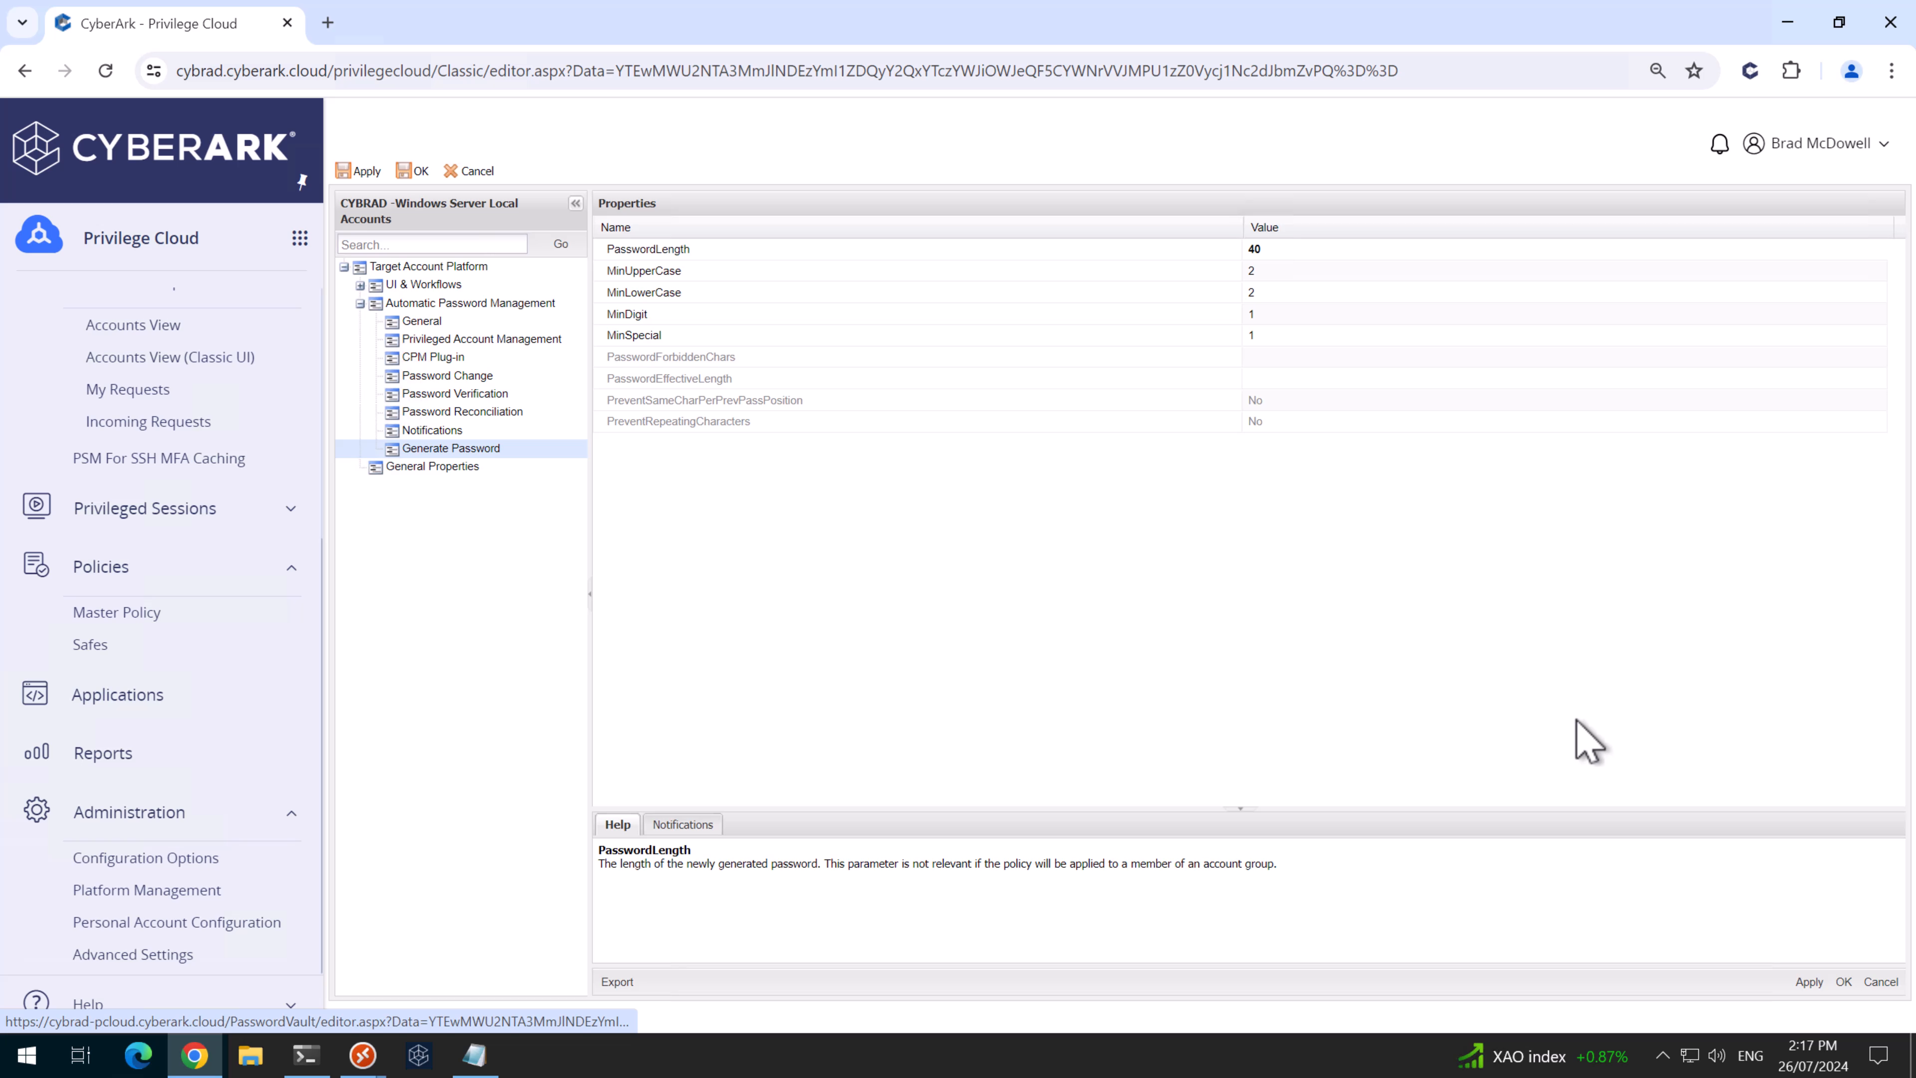
left_click(1842, 981)
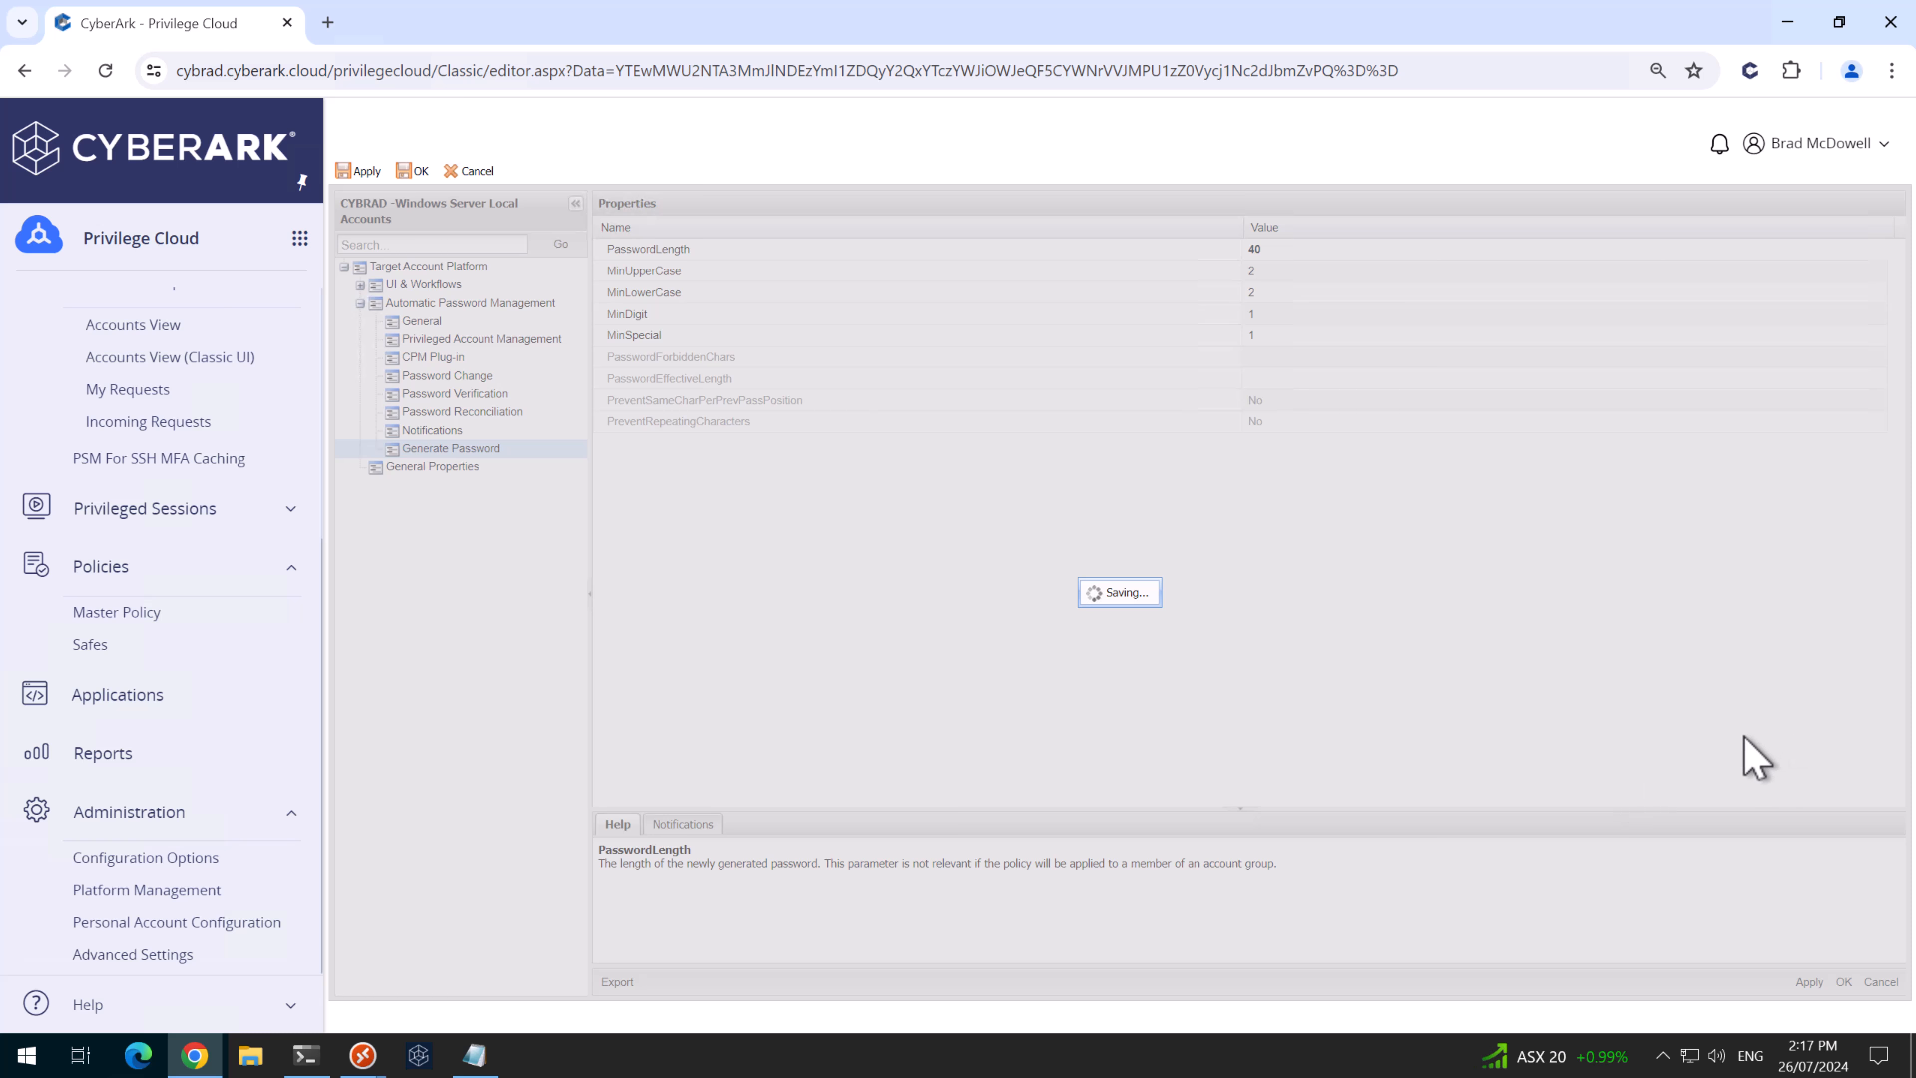
left_click(1138, 604)
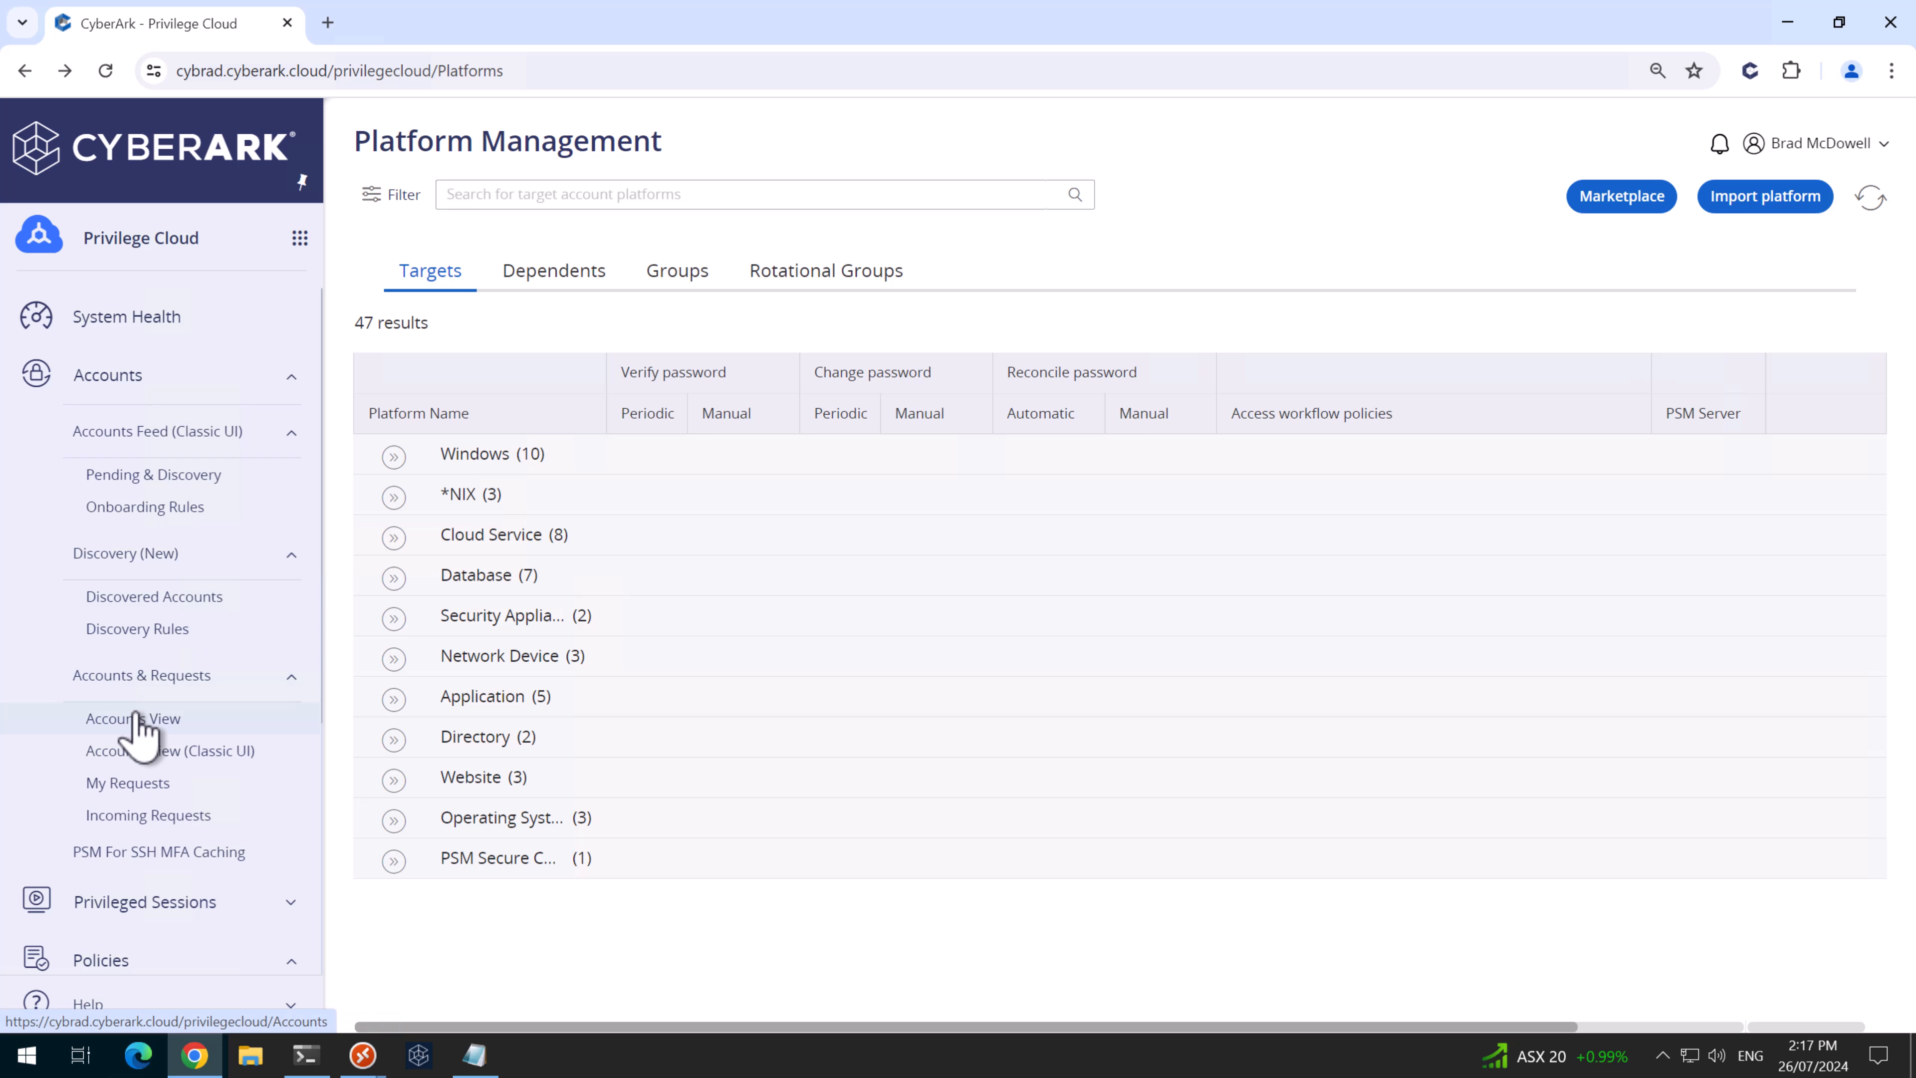
left_click(134, 719)
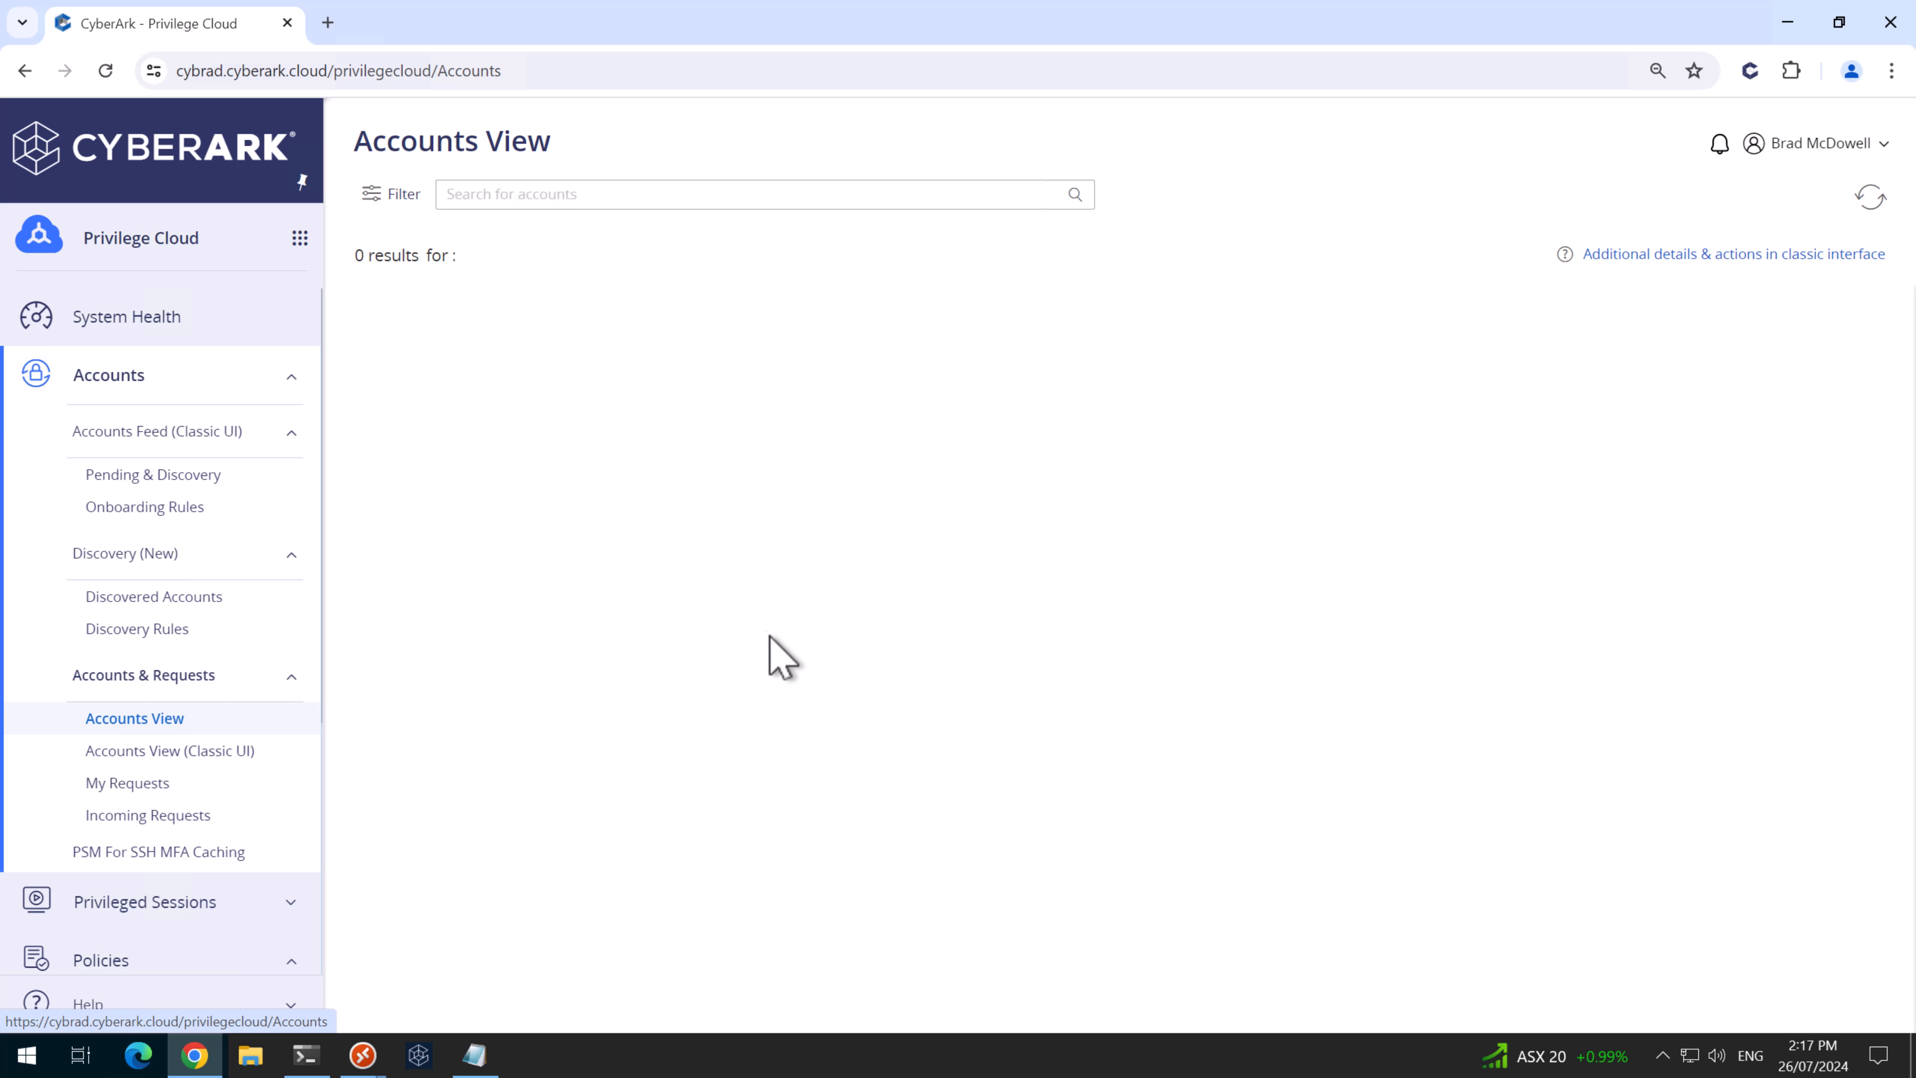
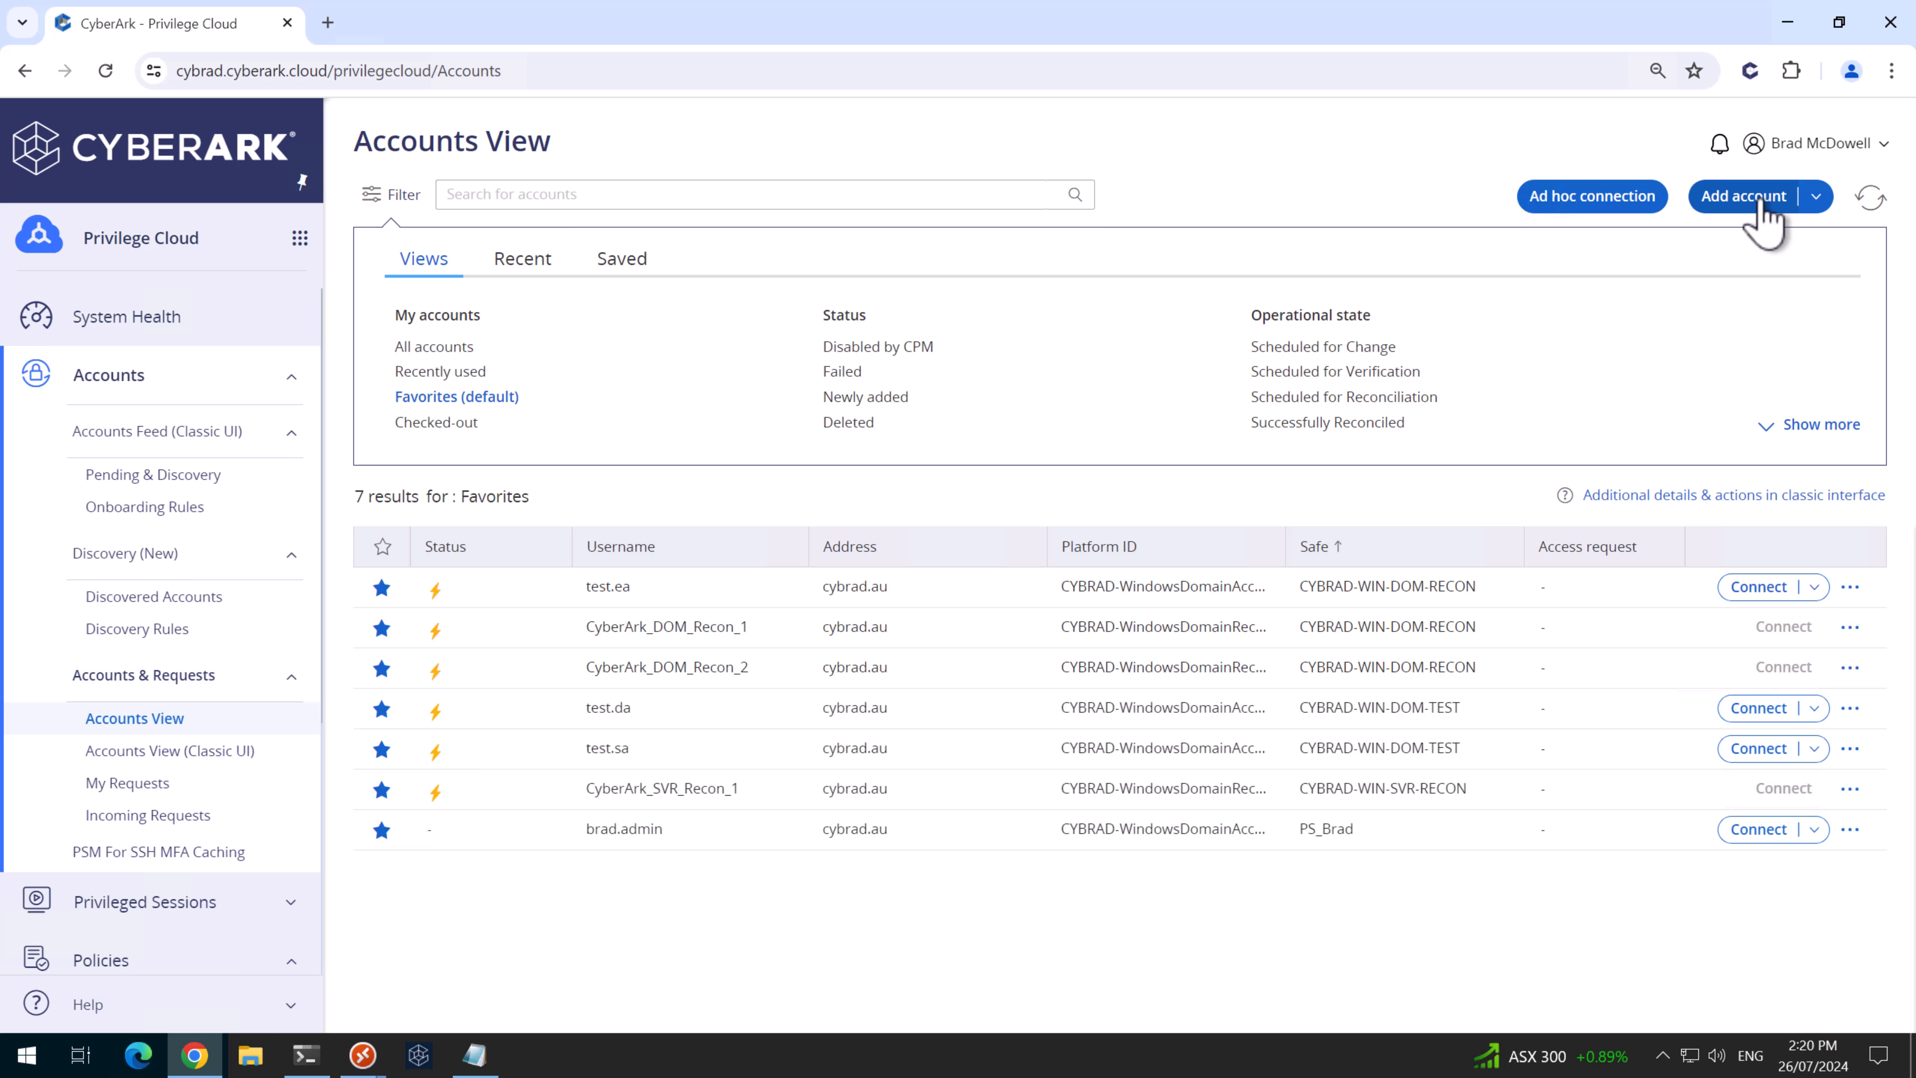
- Add Windows account localadmin on win-svr1.cybrad.au with the Windows Server Local Accounts platform and CYBRAD-WIN-SVR-Local safe
left_click(1758, 202)
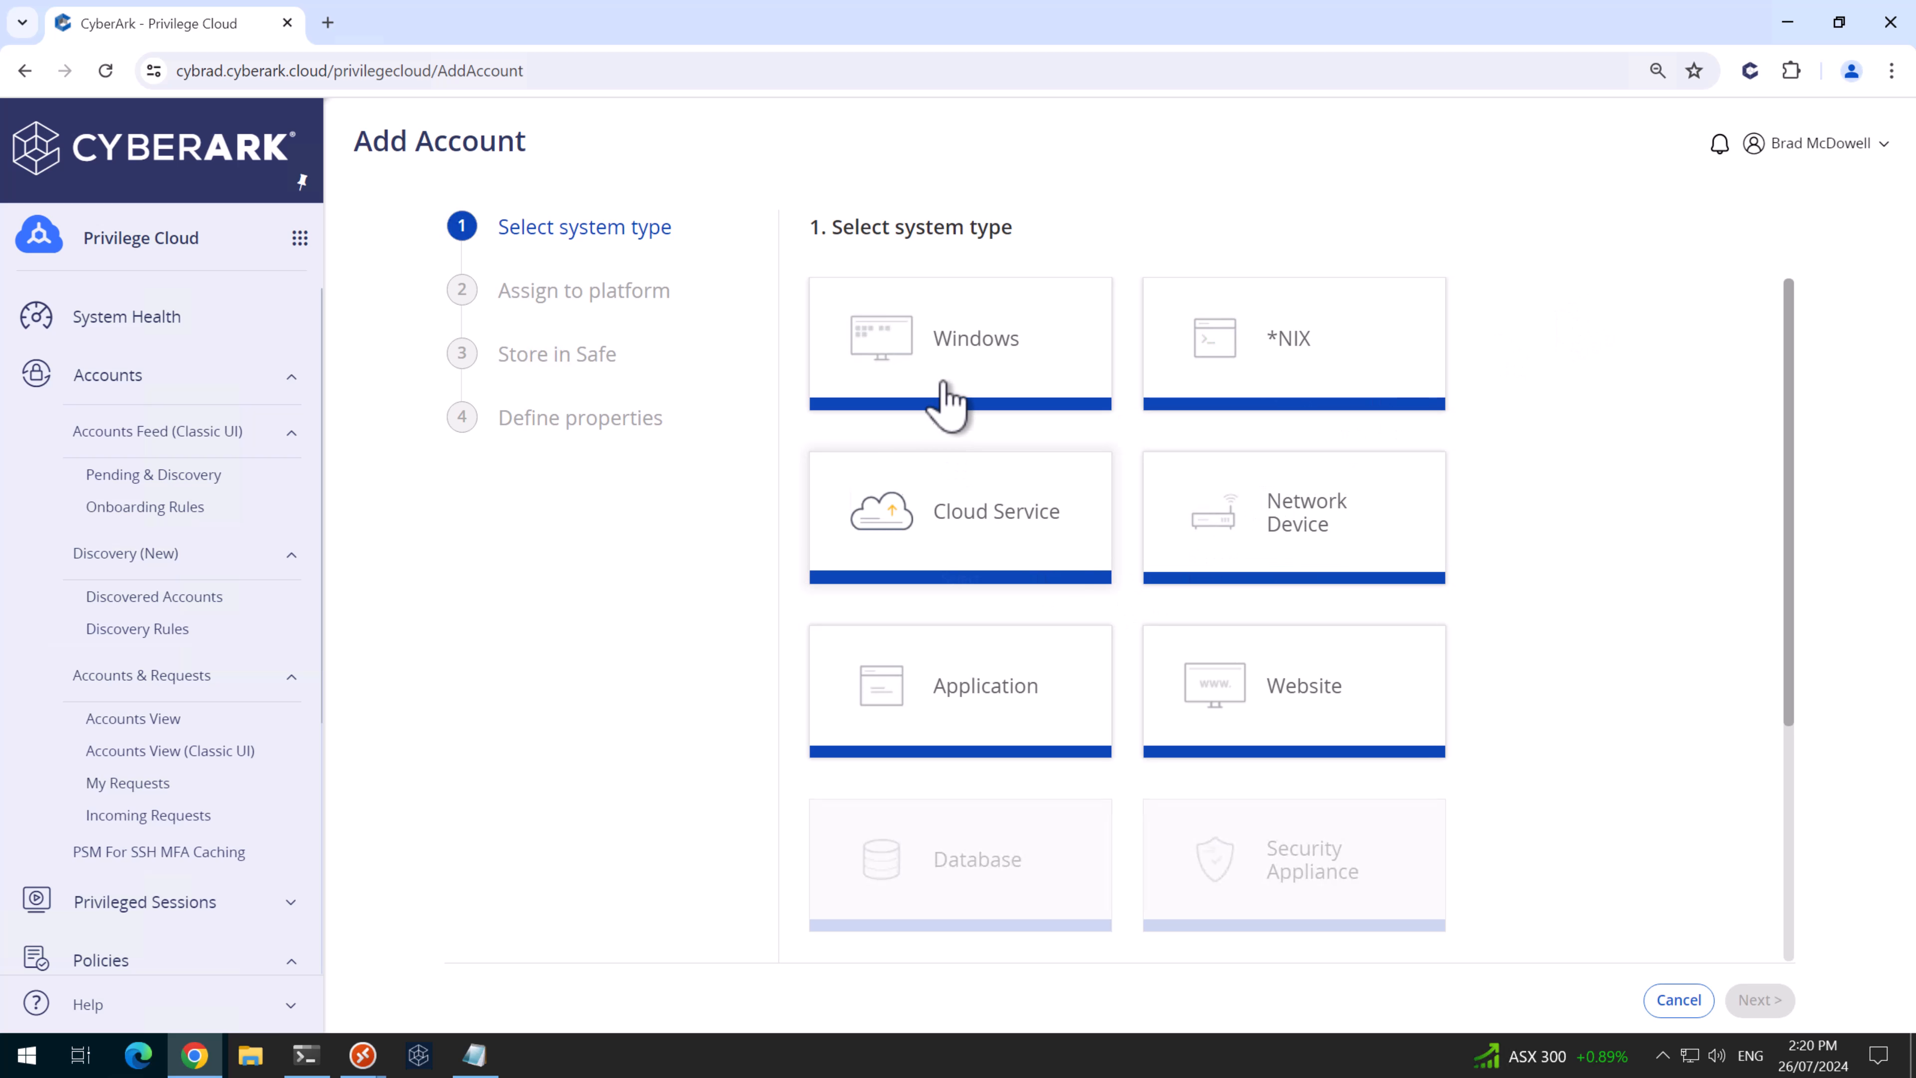
left_click(970, 408)
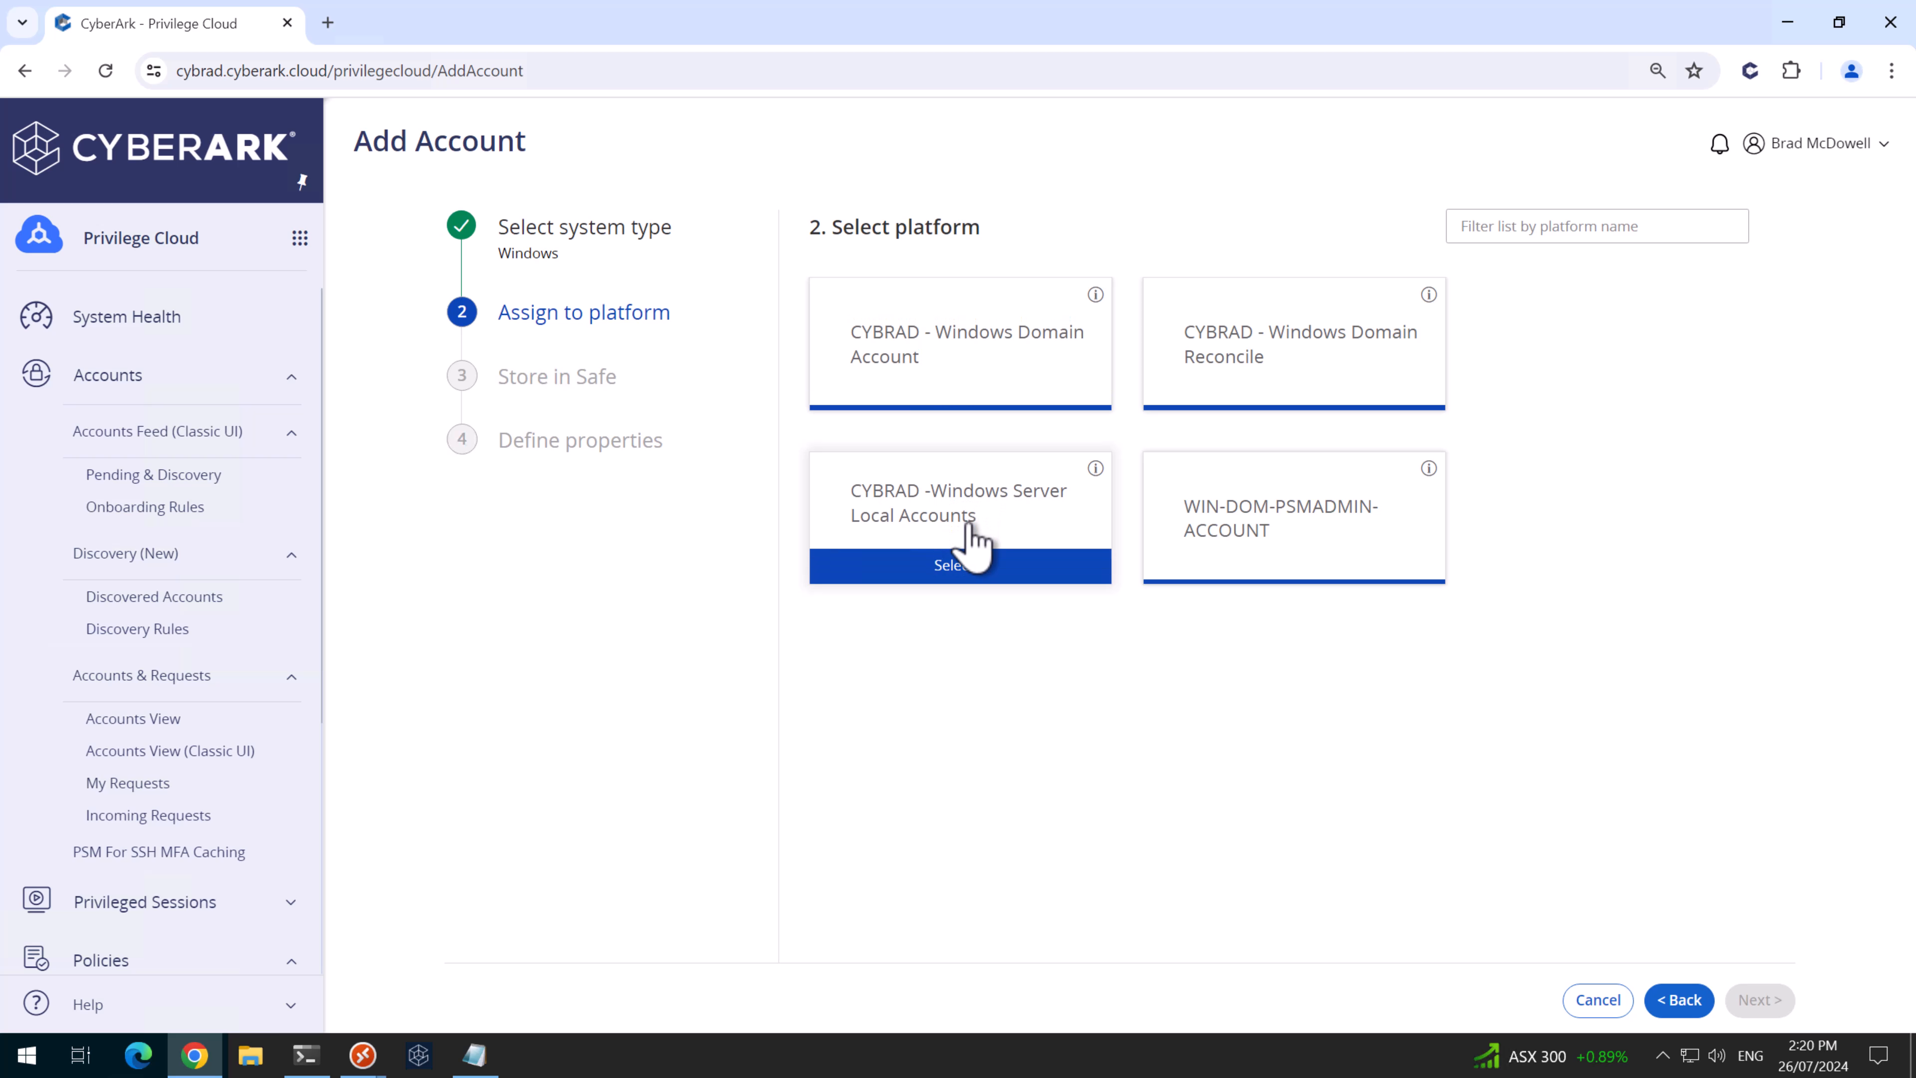
left_click(972, 573)
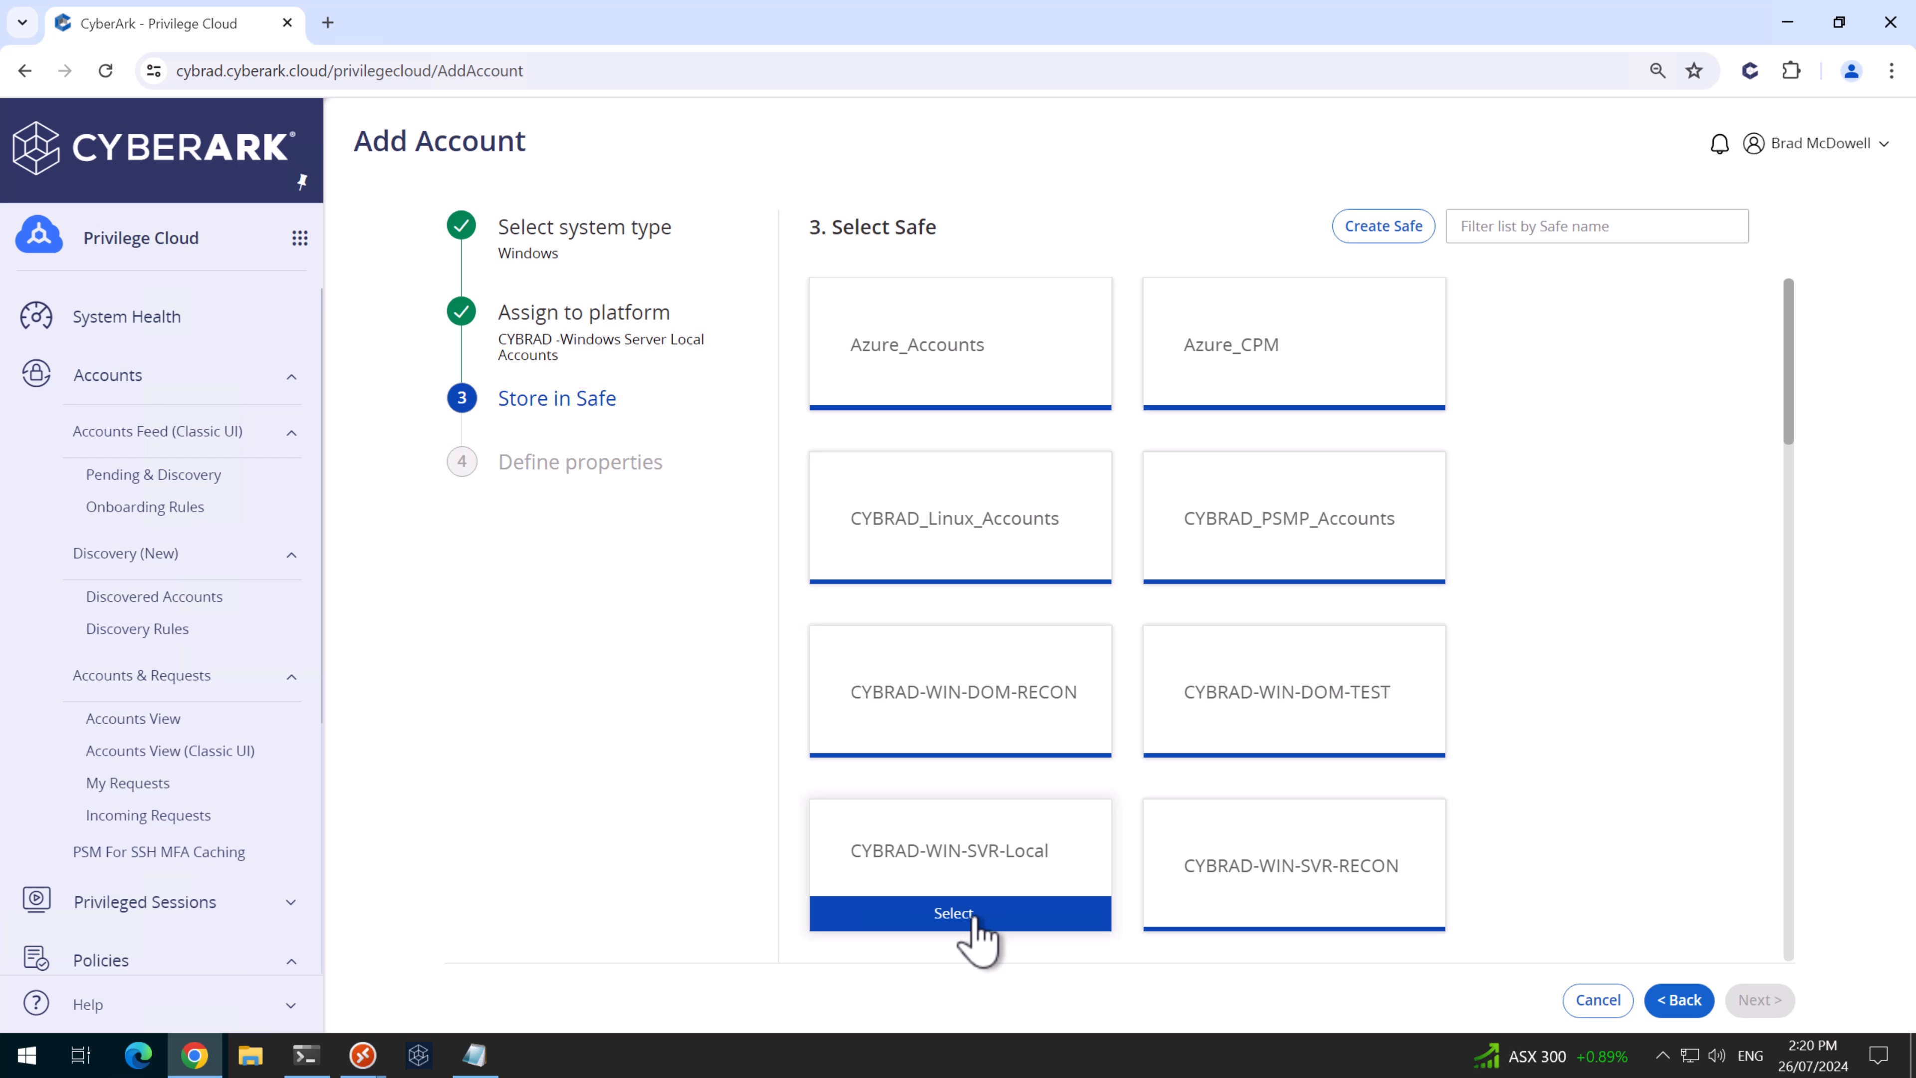
left_click(952, 913)
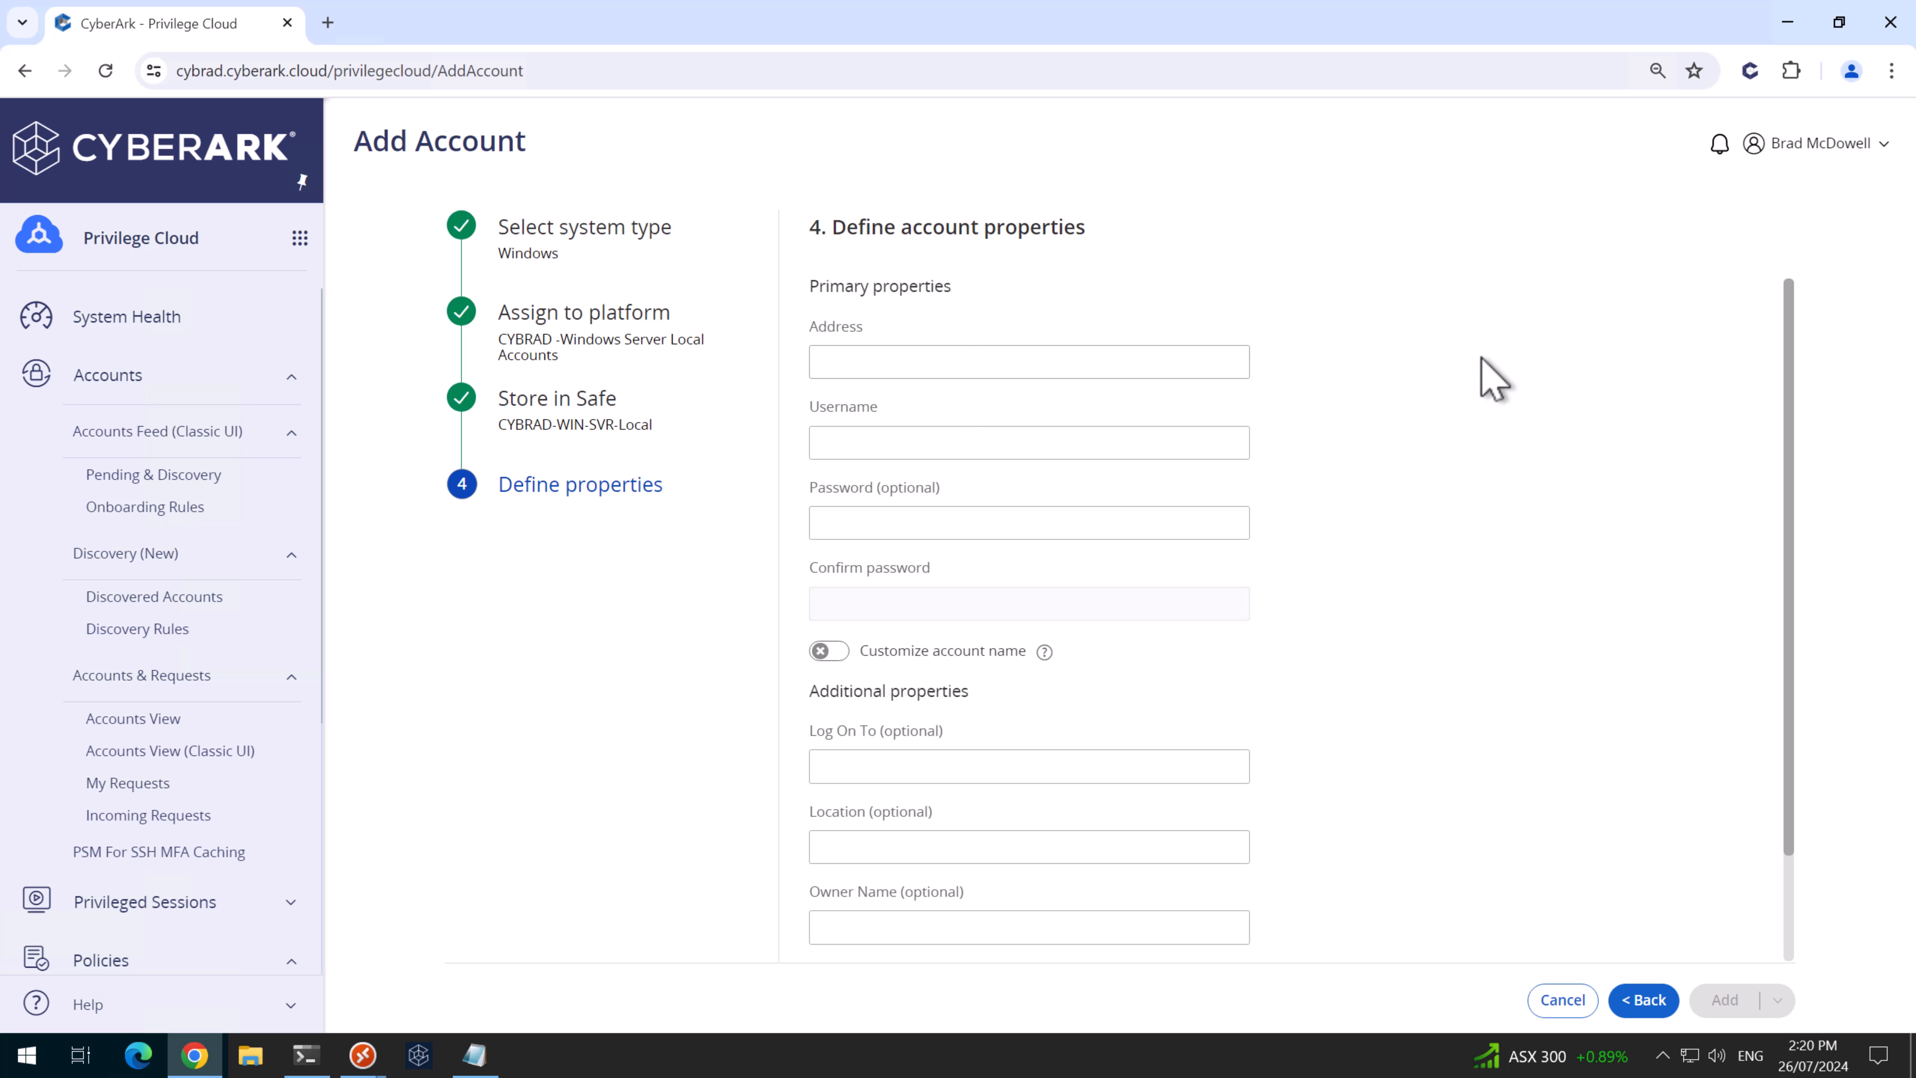
left_click(1237, 362)
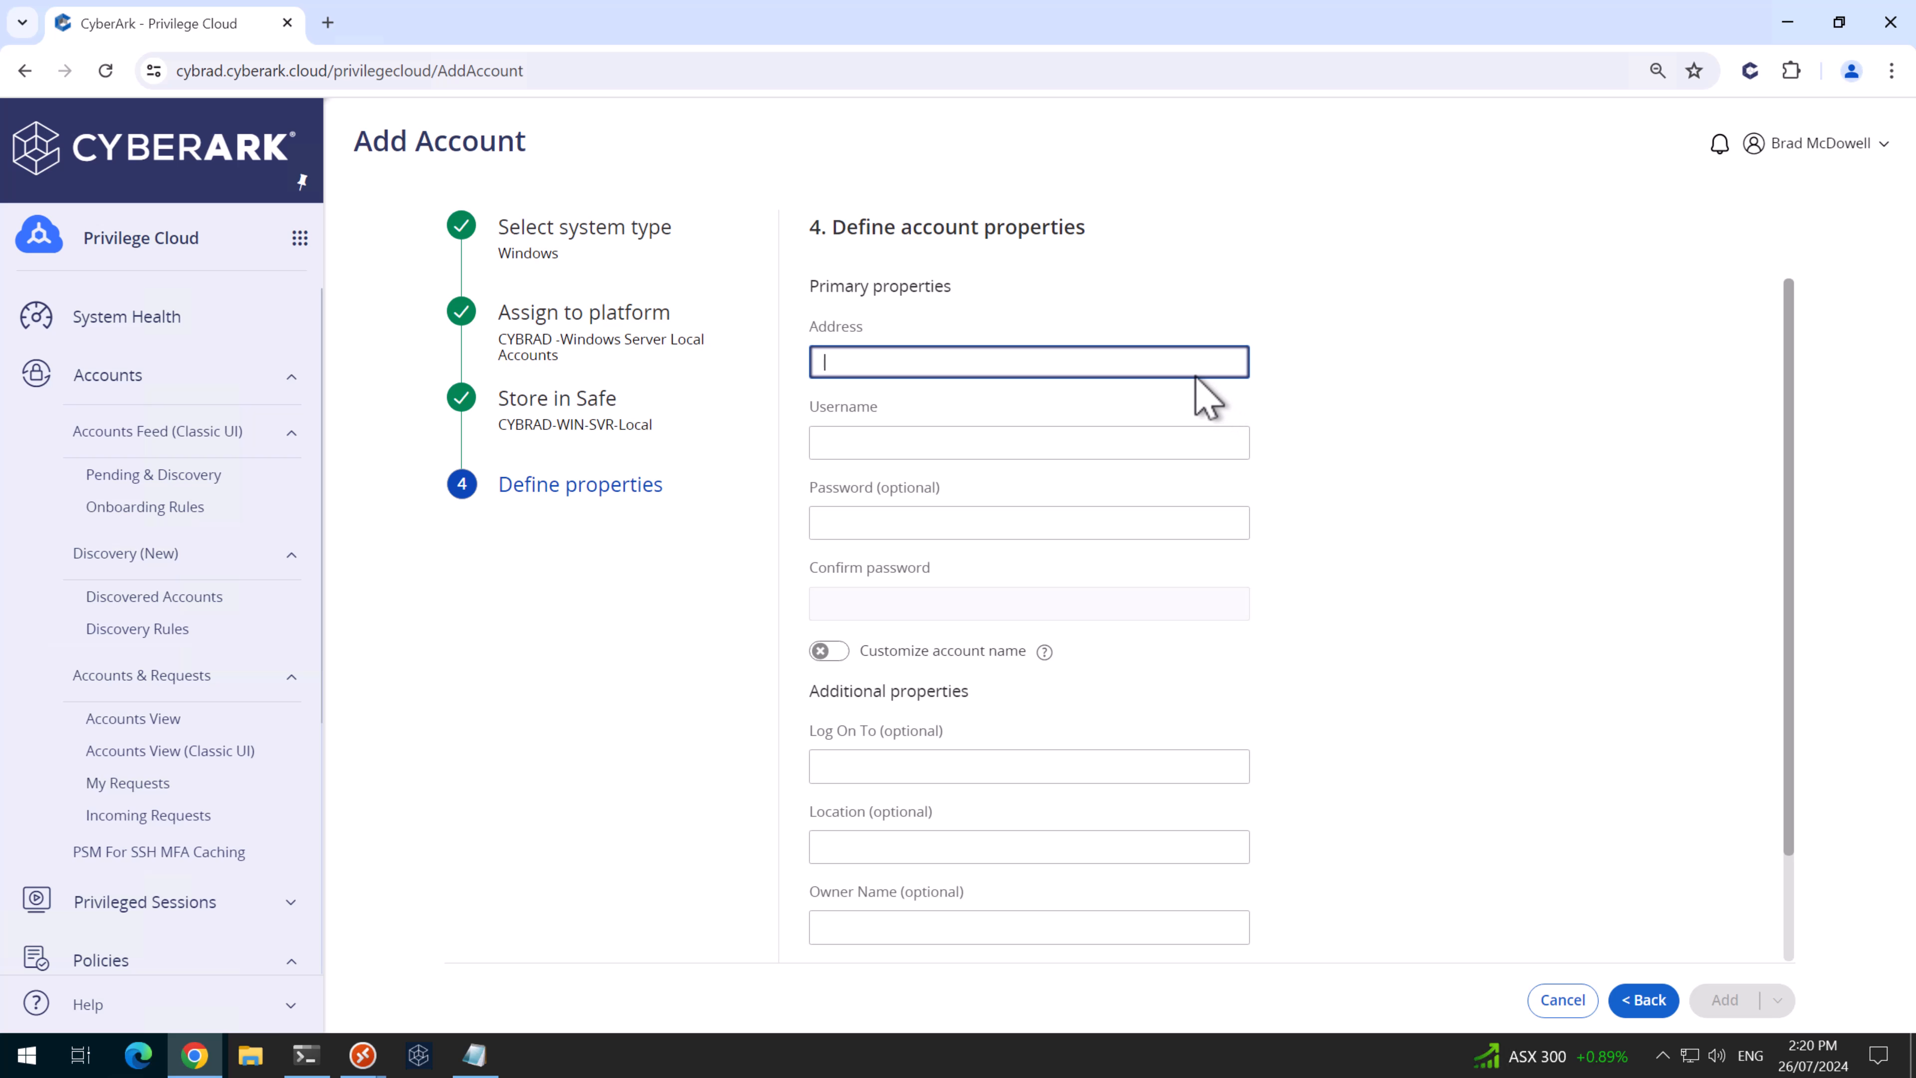
type("win-svr1.cybrad.au")
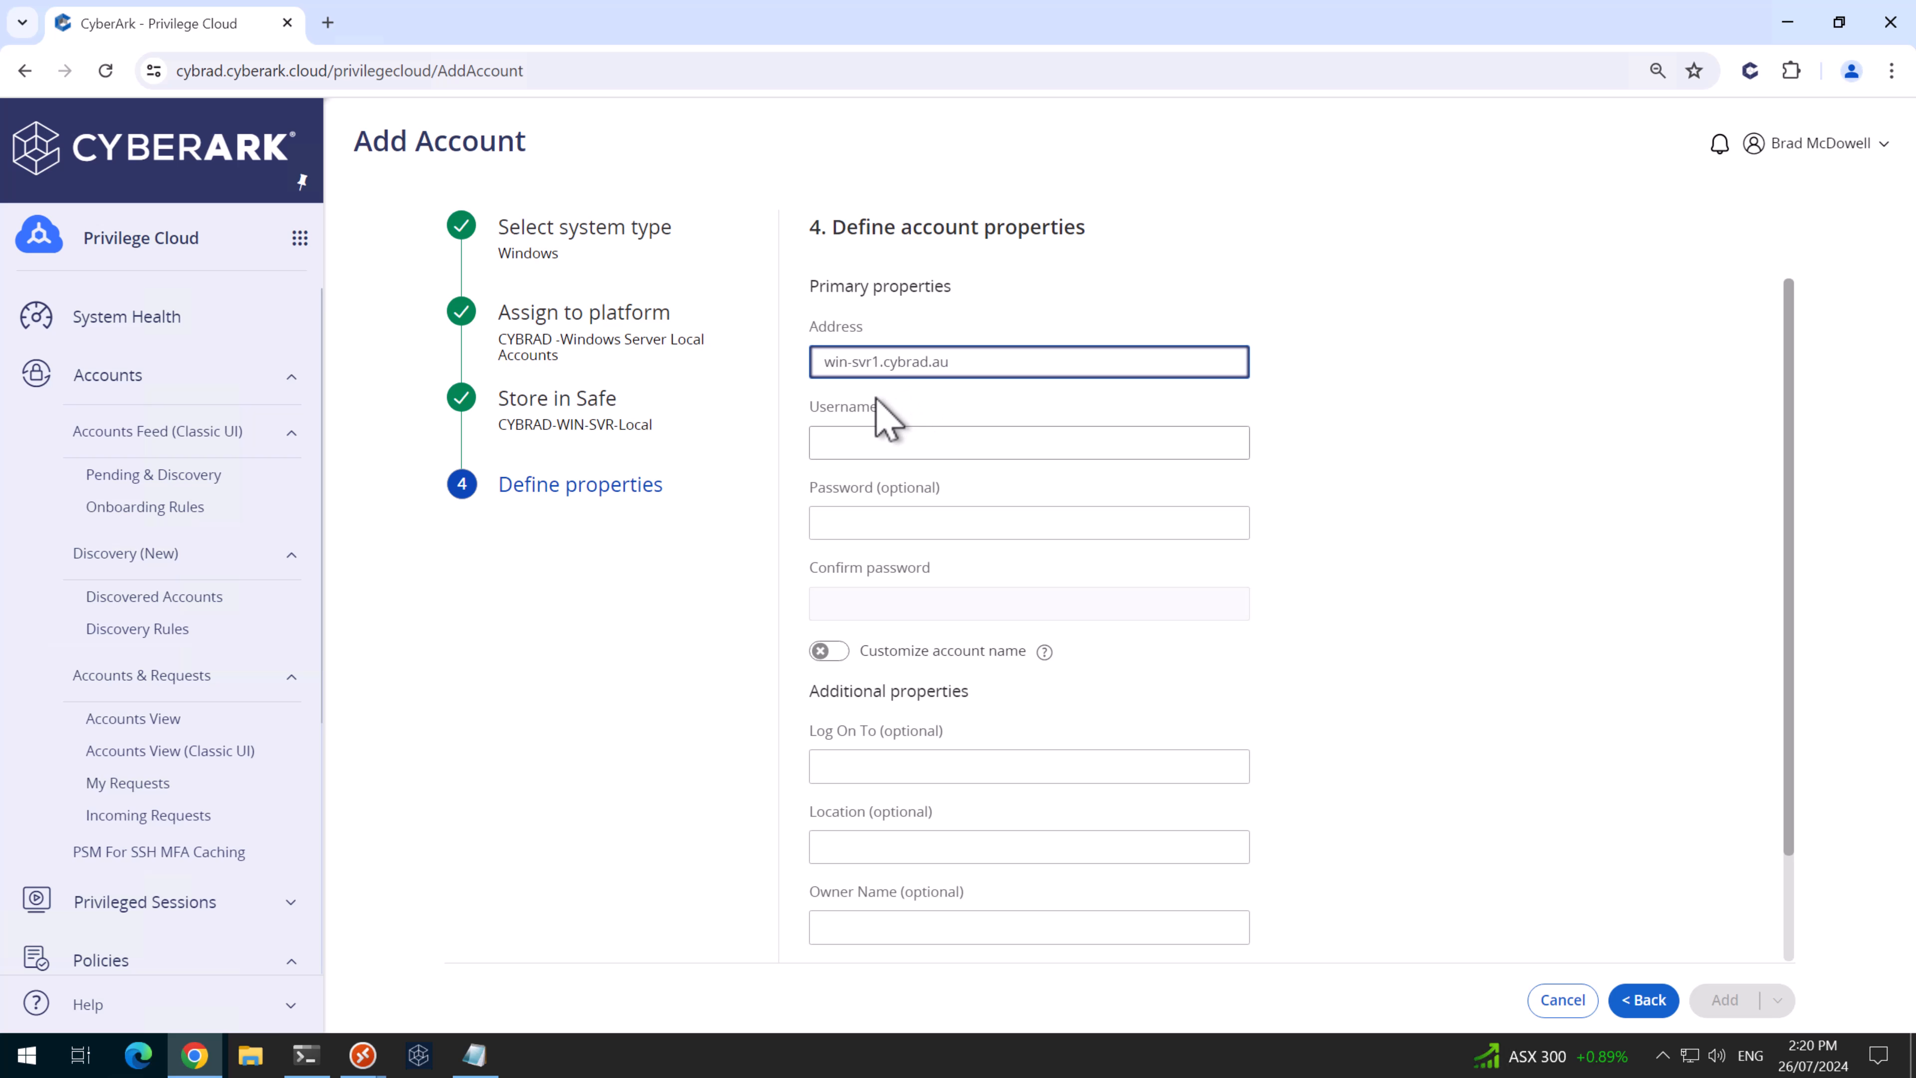
left_click(899, 436)
type("localadmin")
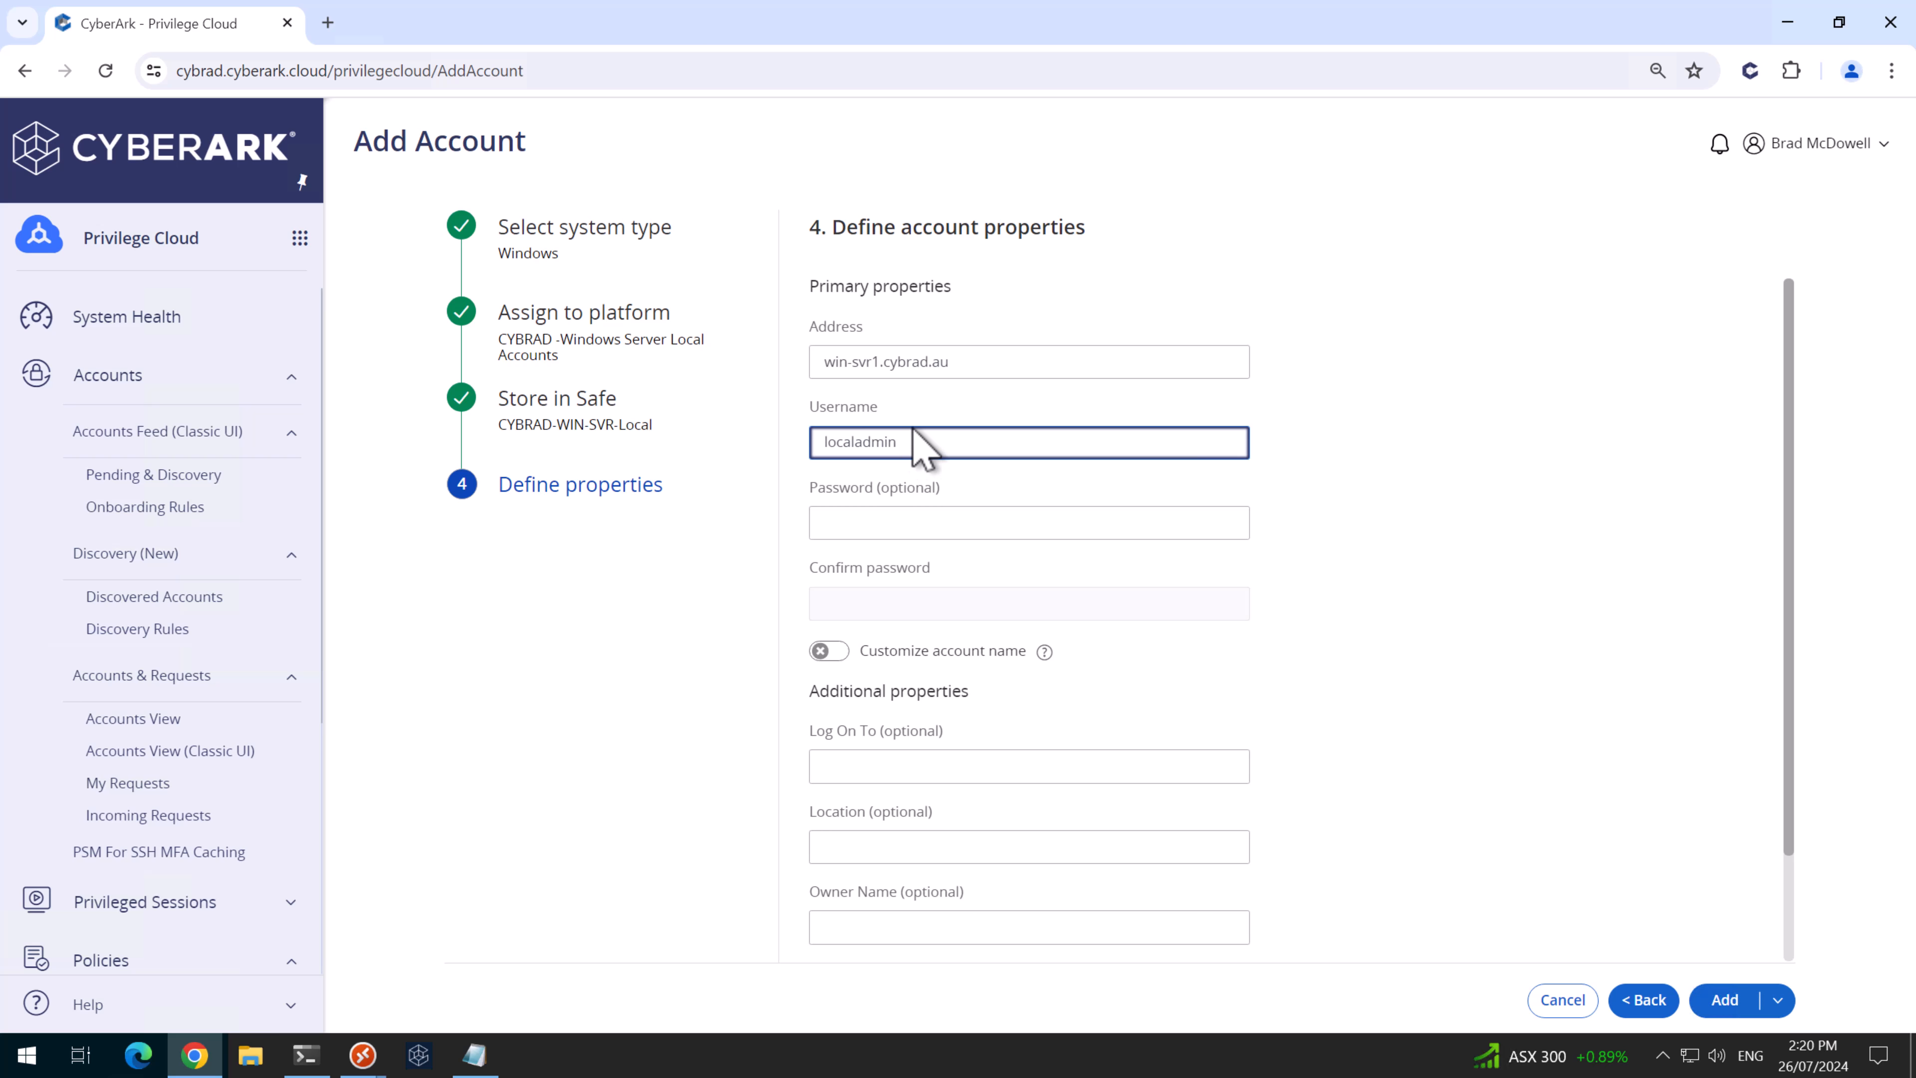
left_click(1724, 1003)
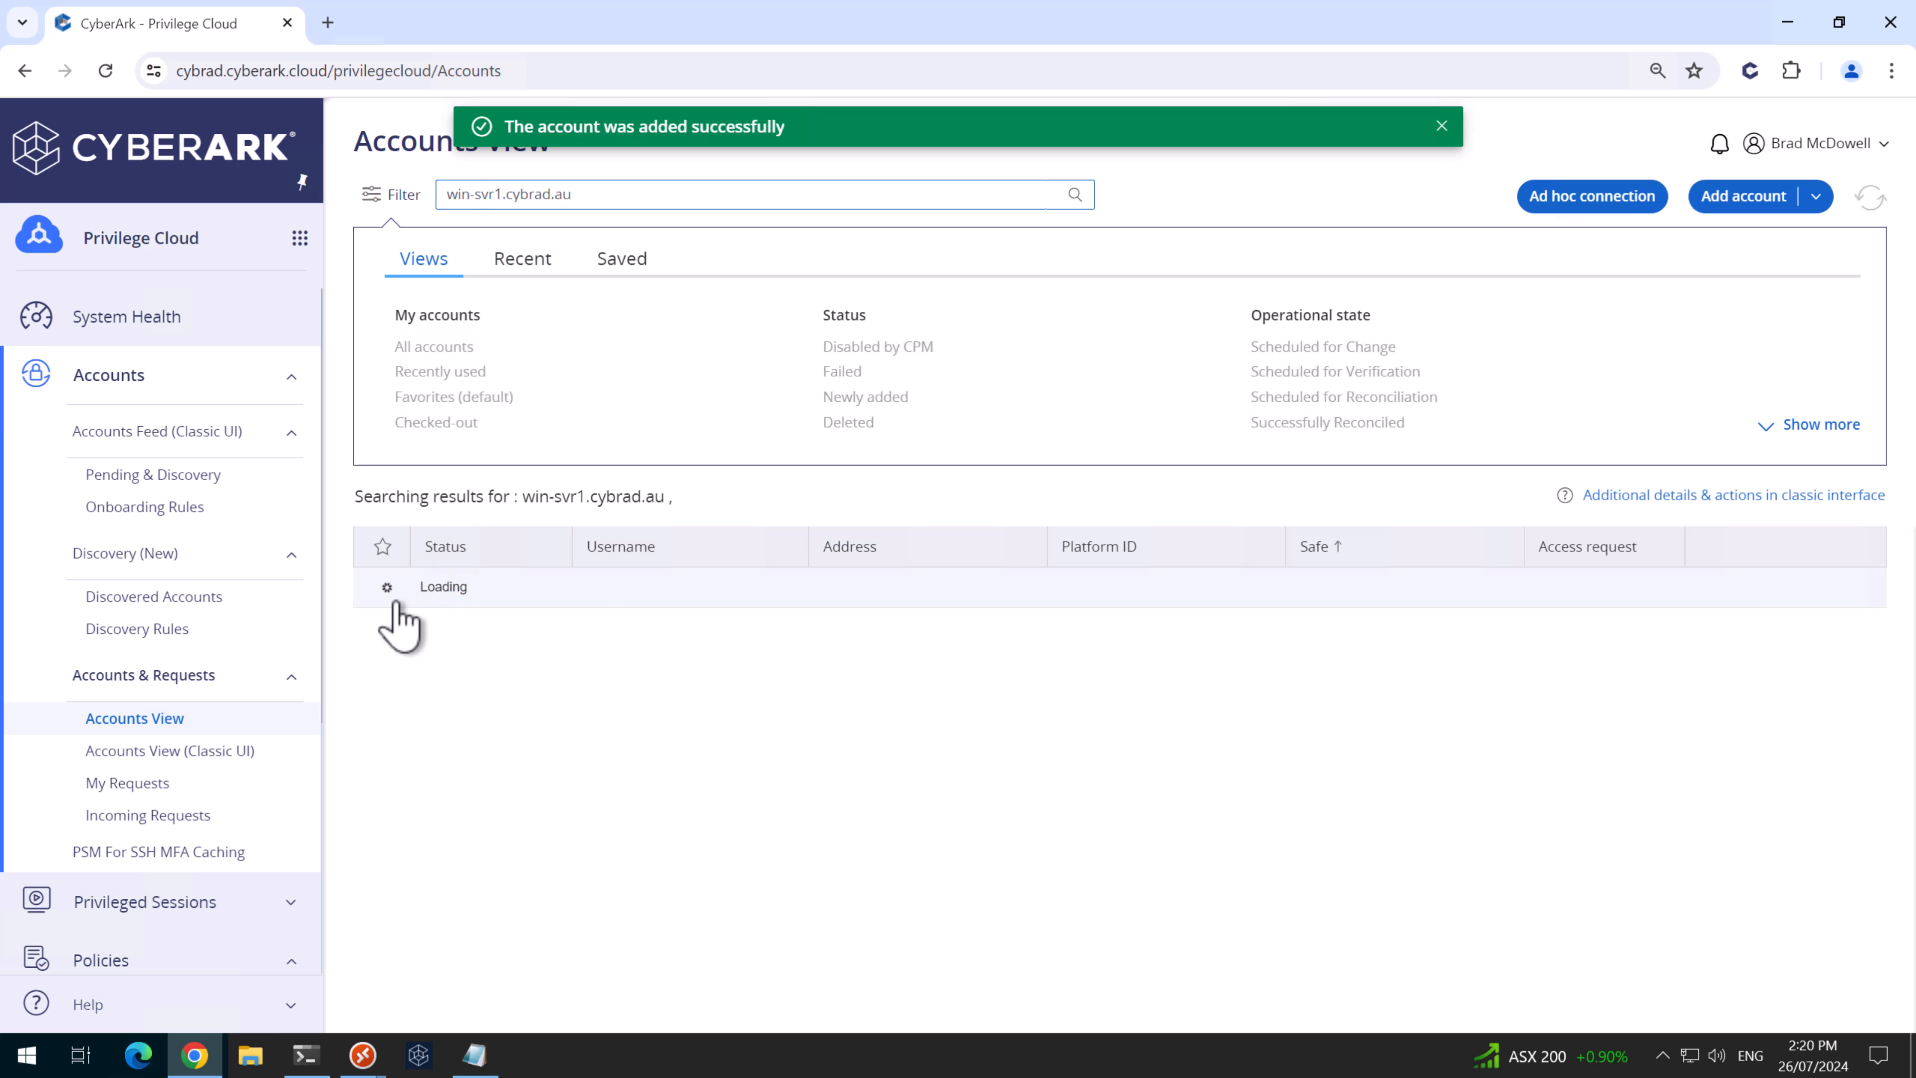
- Star localadmin as a favourite and open it from the Favorites list
left_click(382, 588)
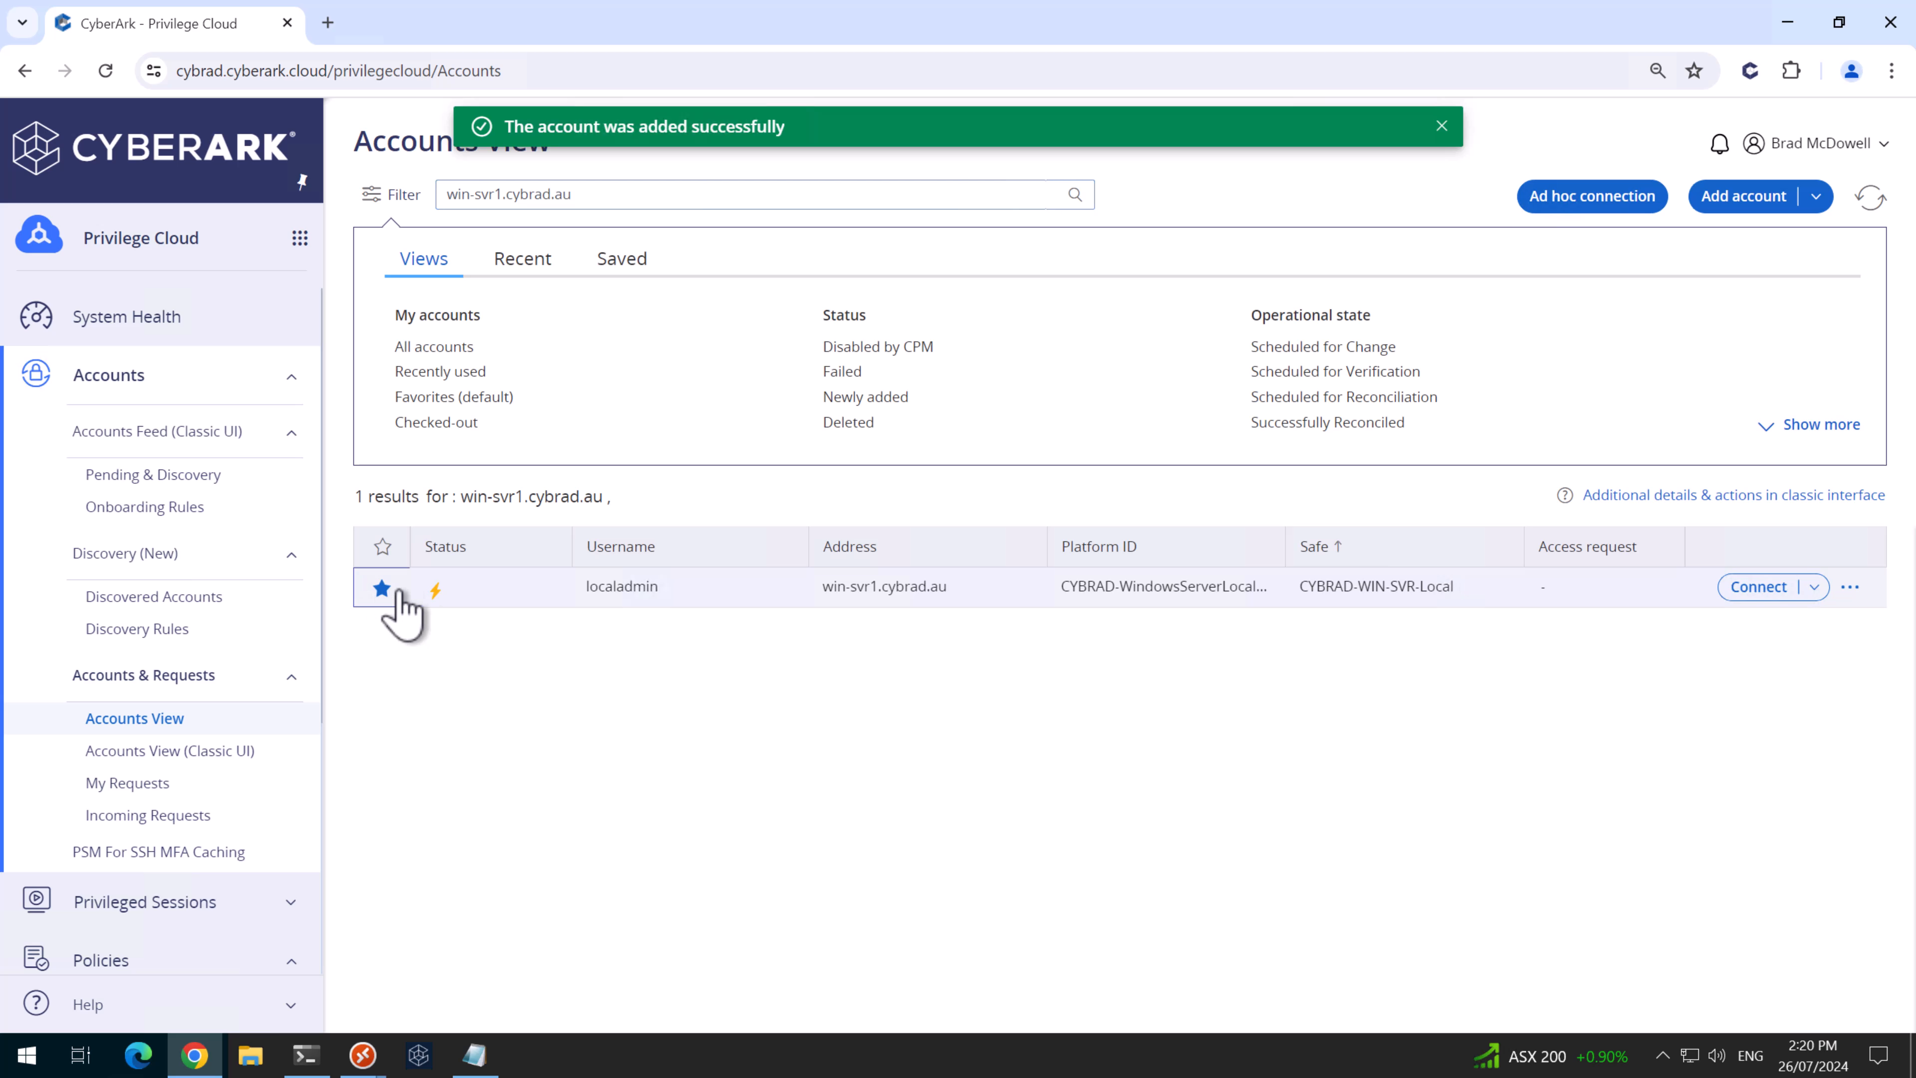
left_click(424, 398)
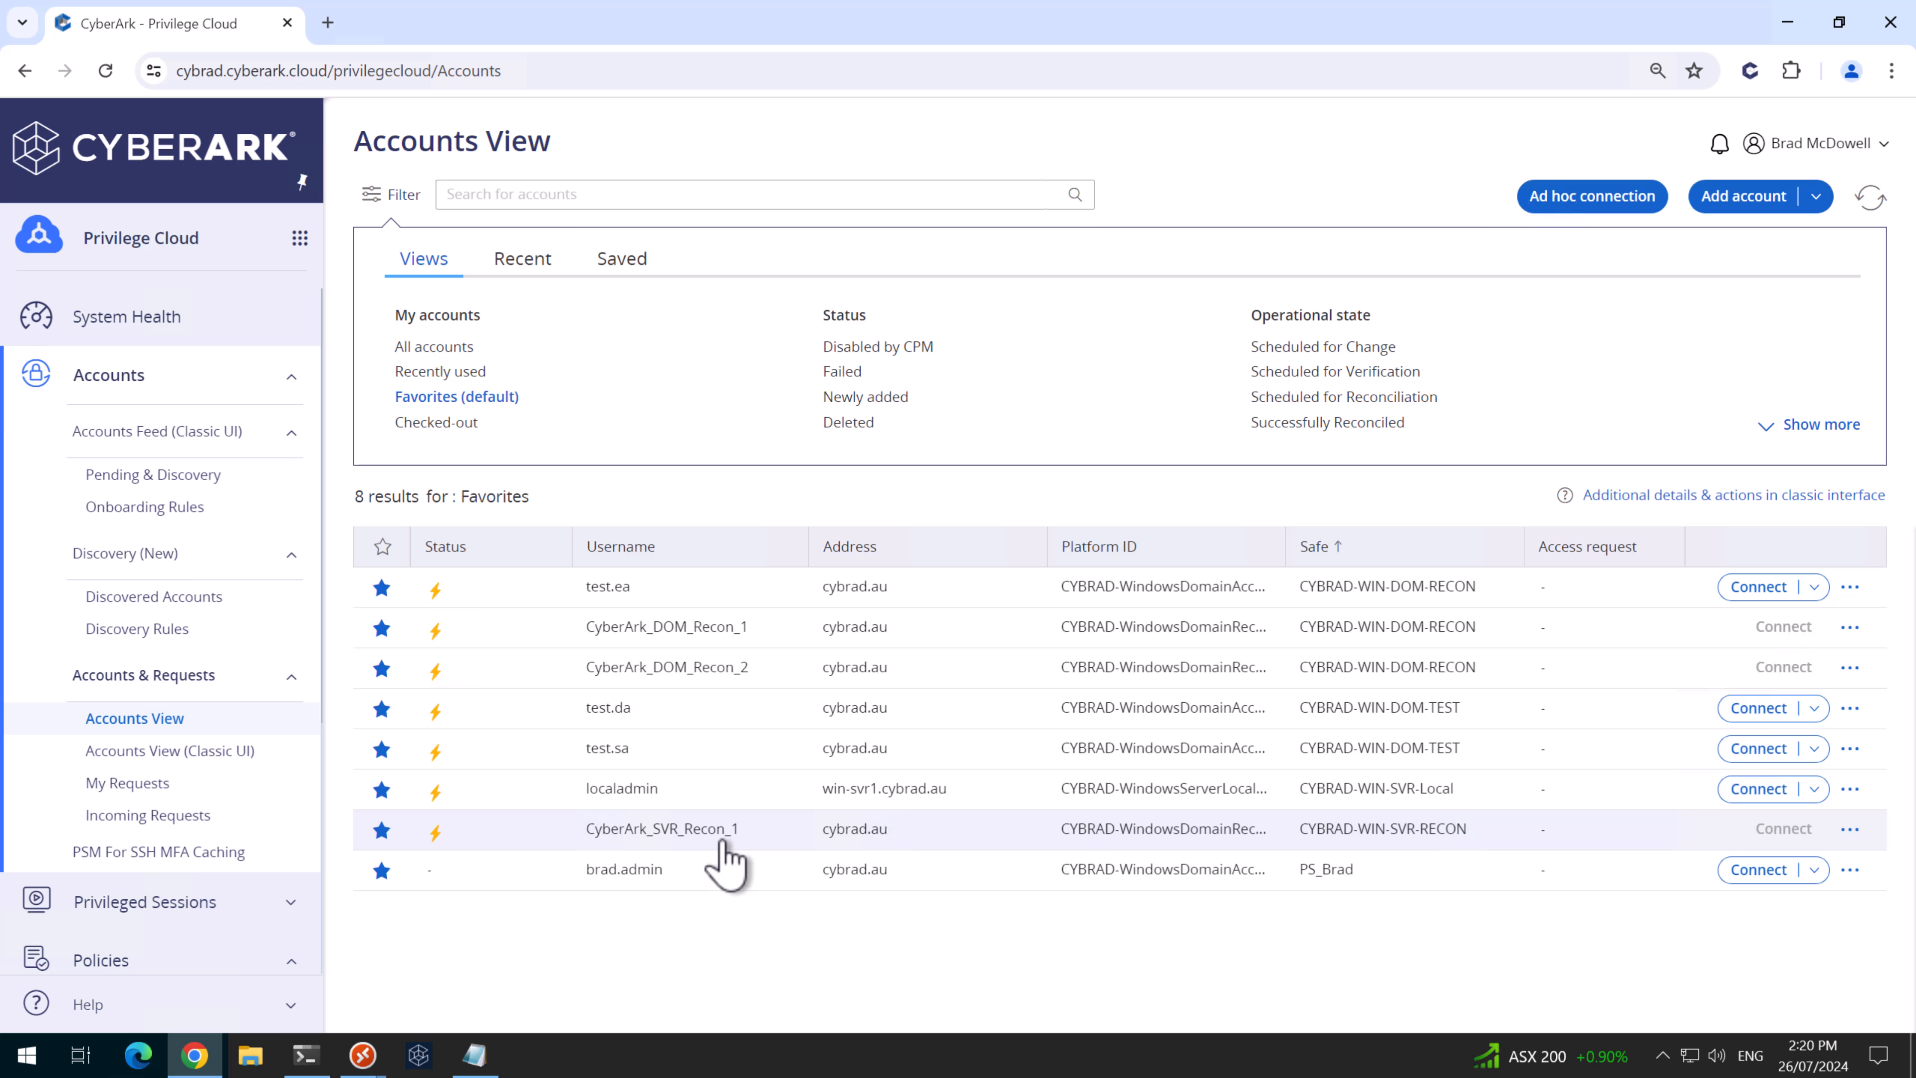
left_click(1098, 788)
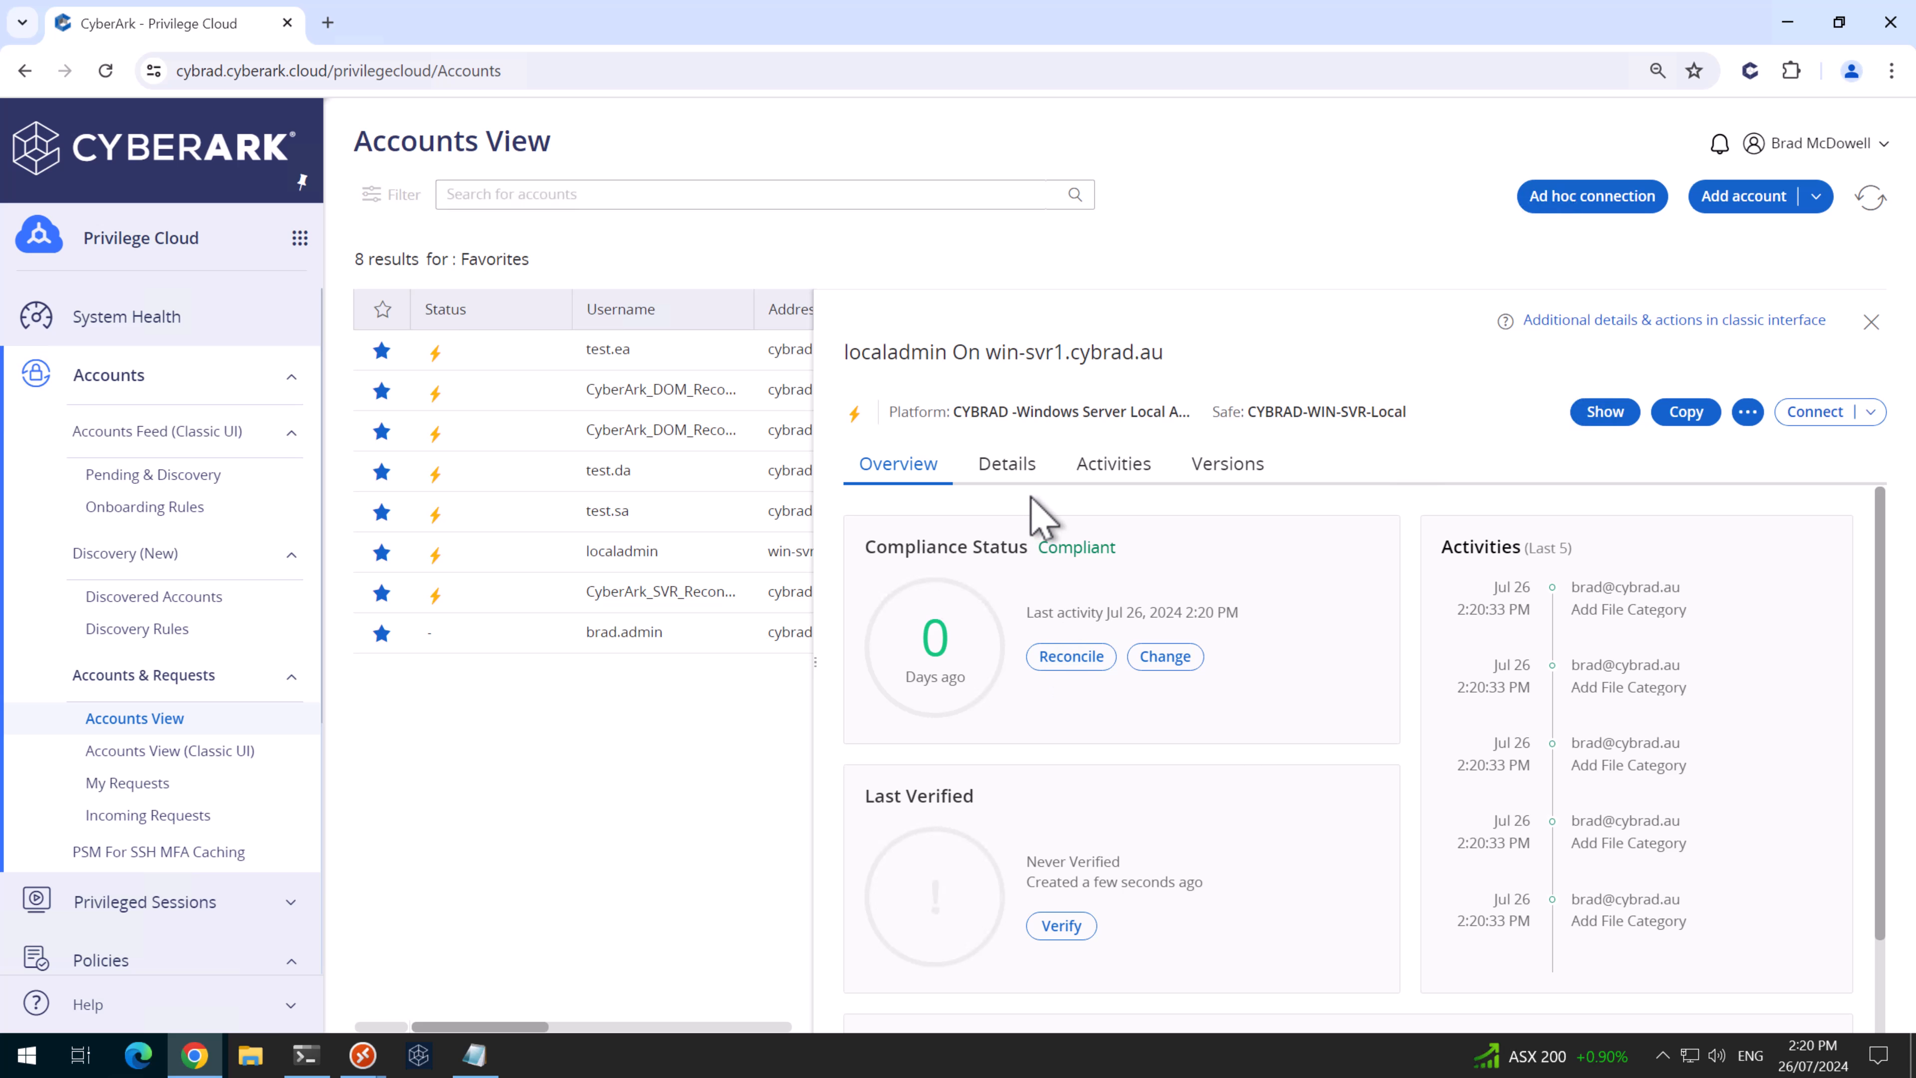
- Check the linked reconcile account on Details, then reconcile localadmin's password from Overview
left_click(1010, 466)
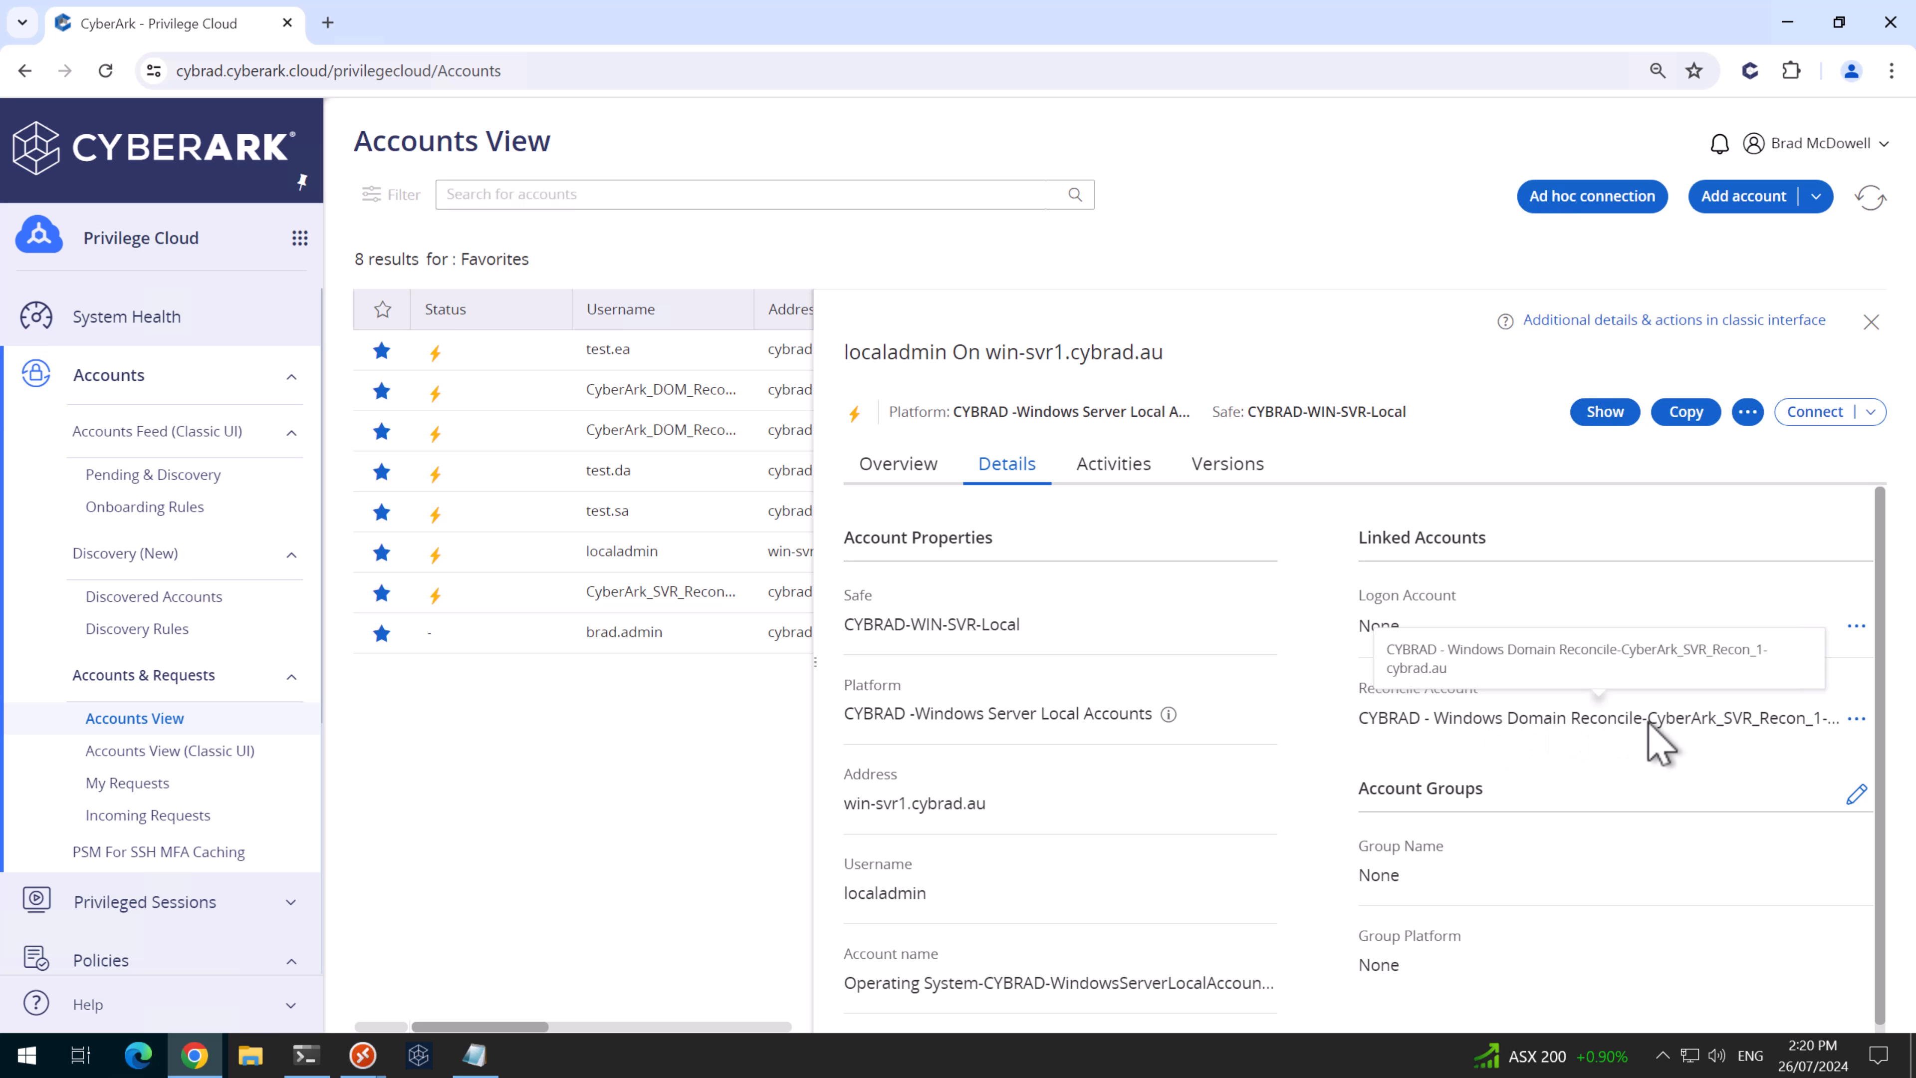
left_click_drag(1715, 717, 1751, 718)
left_click(898, 468)
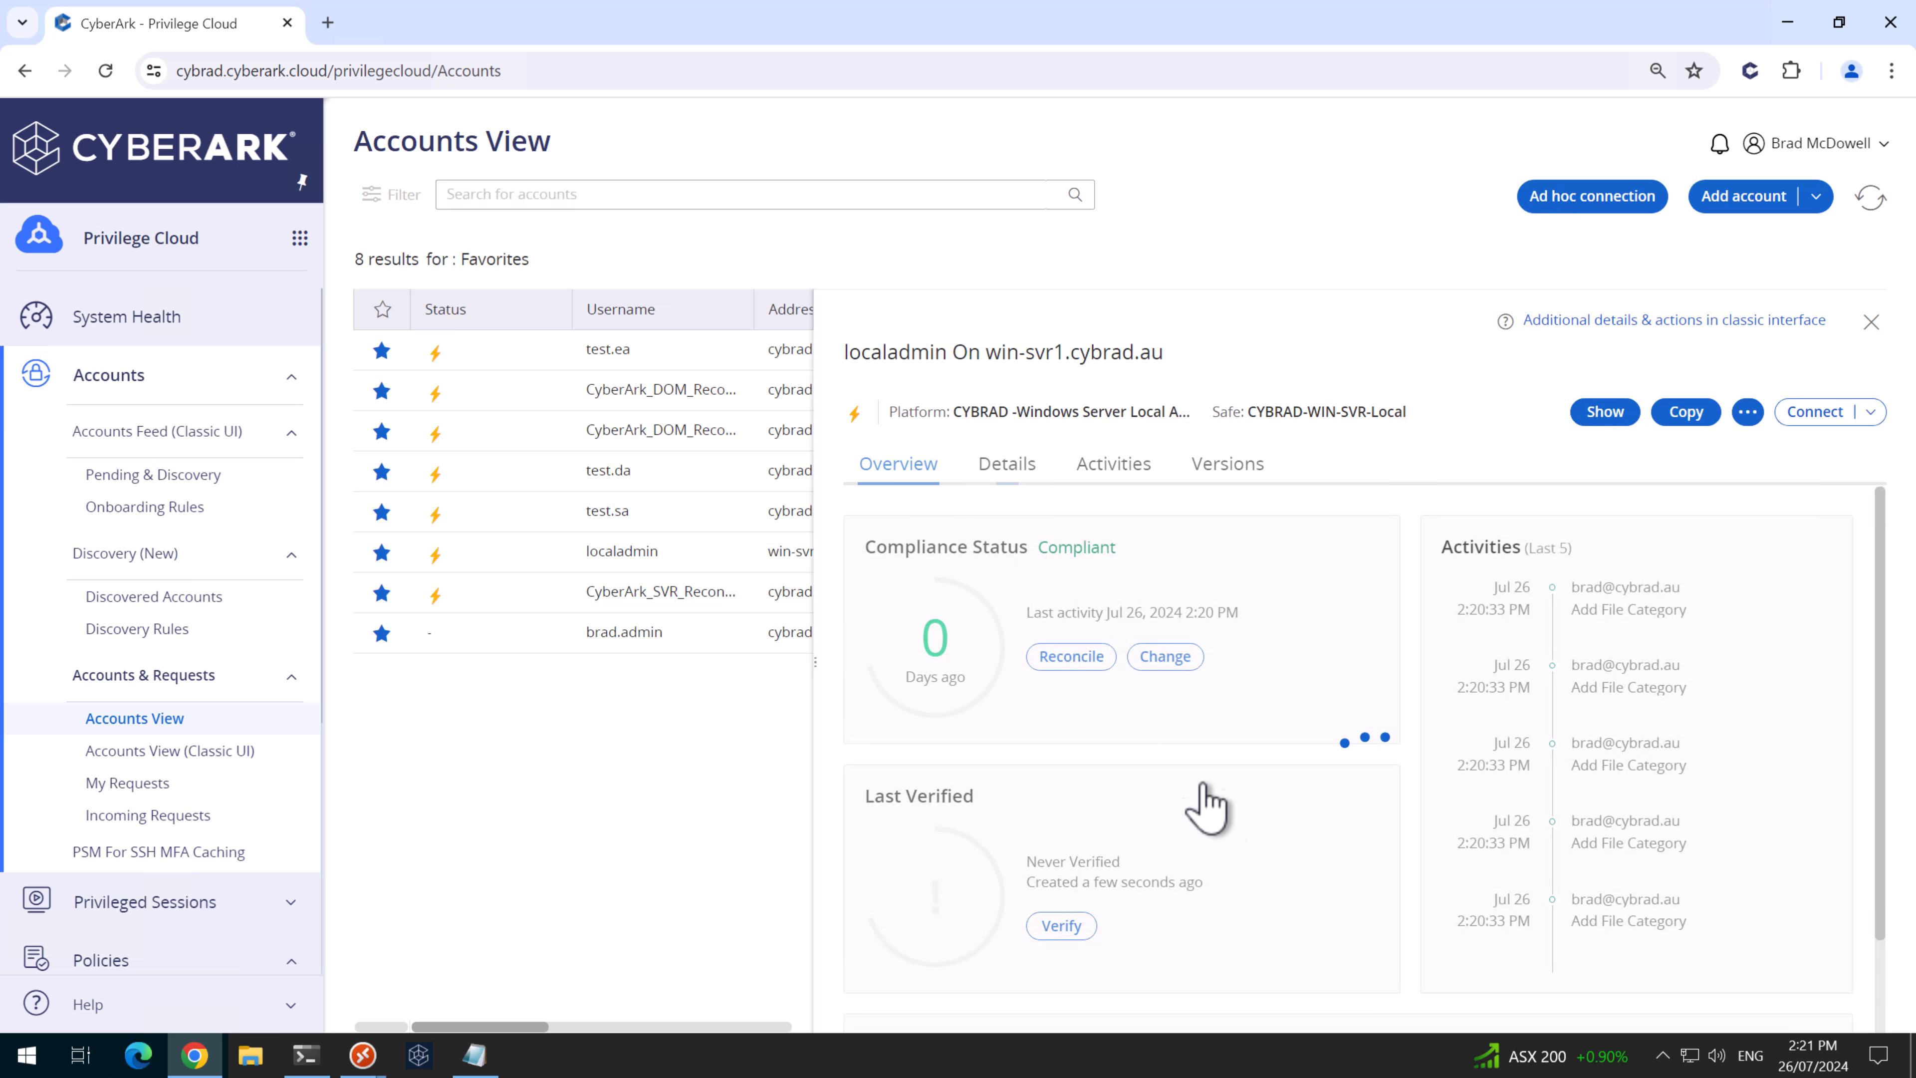
left_click(1071, 655)
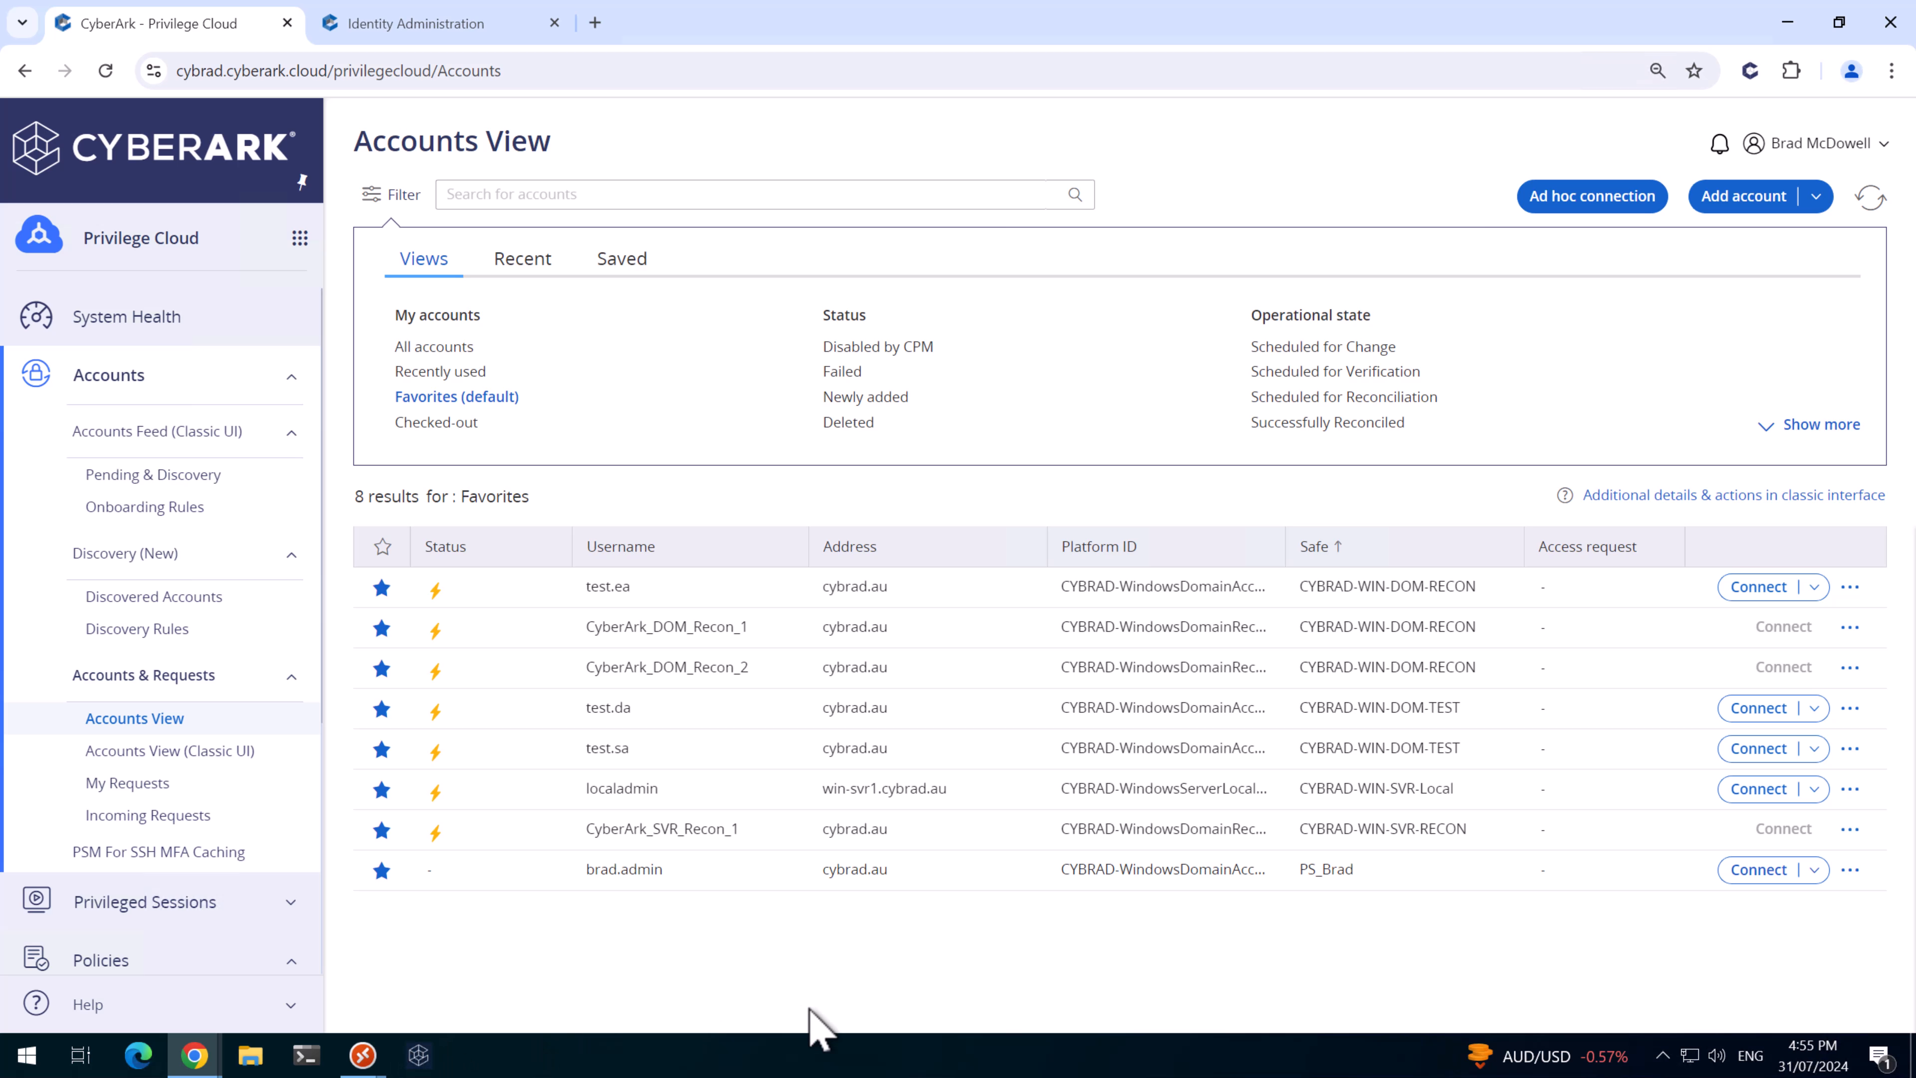
- On DC1, open the second admin user's Properties and review its Member Of and Security tabs
mouse_move(368, 1055)
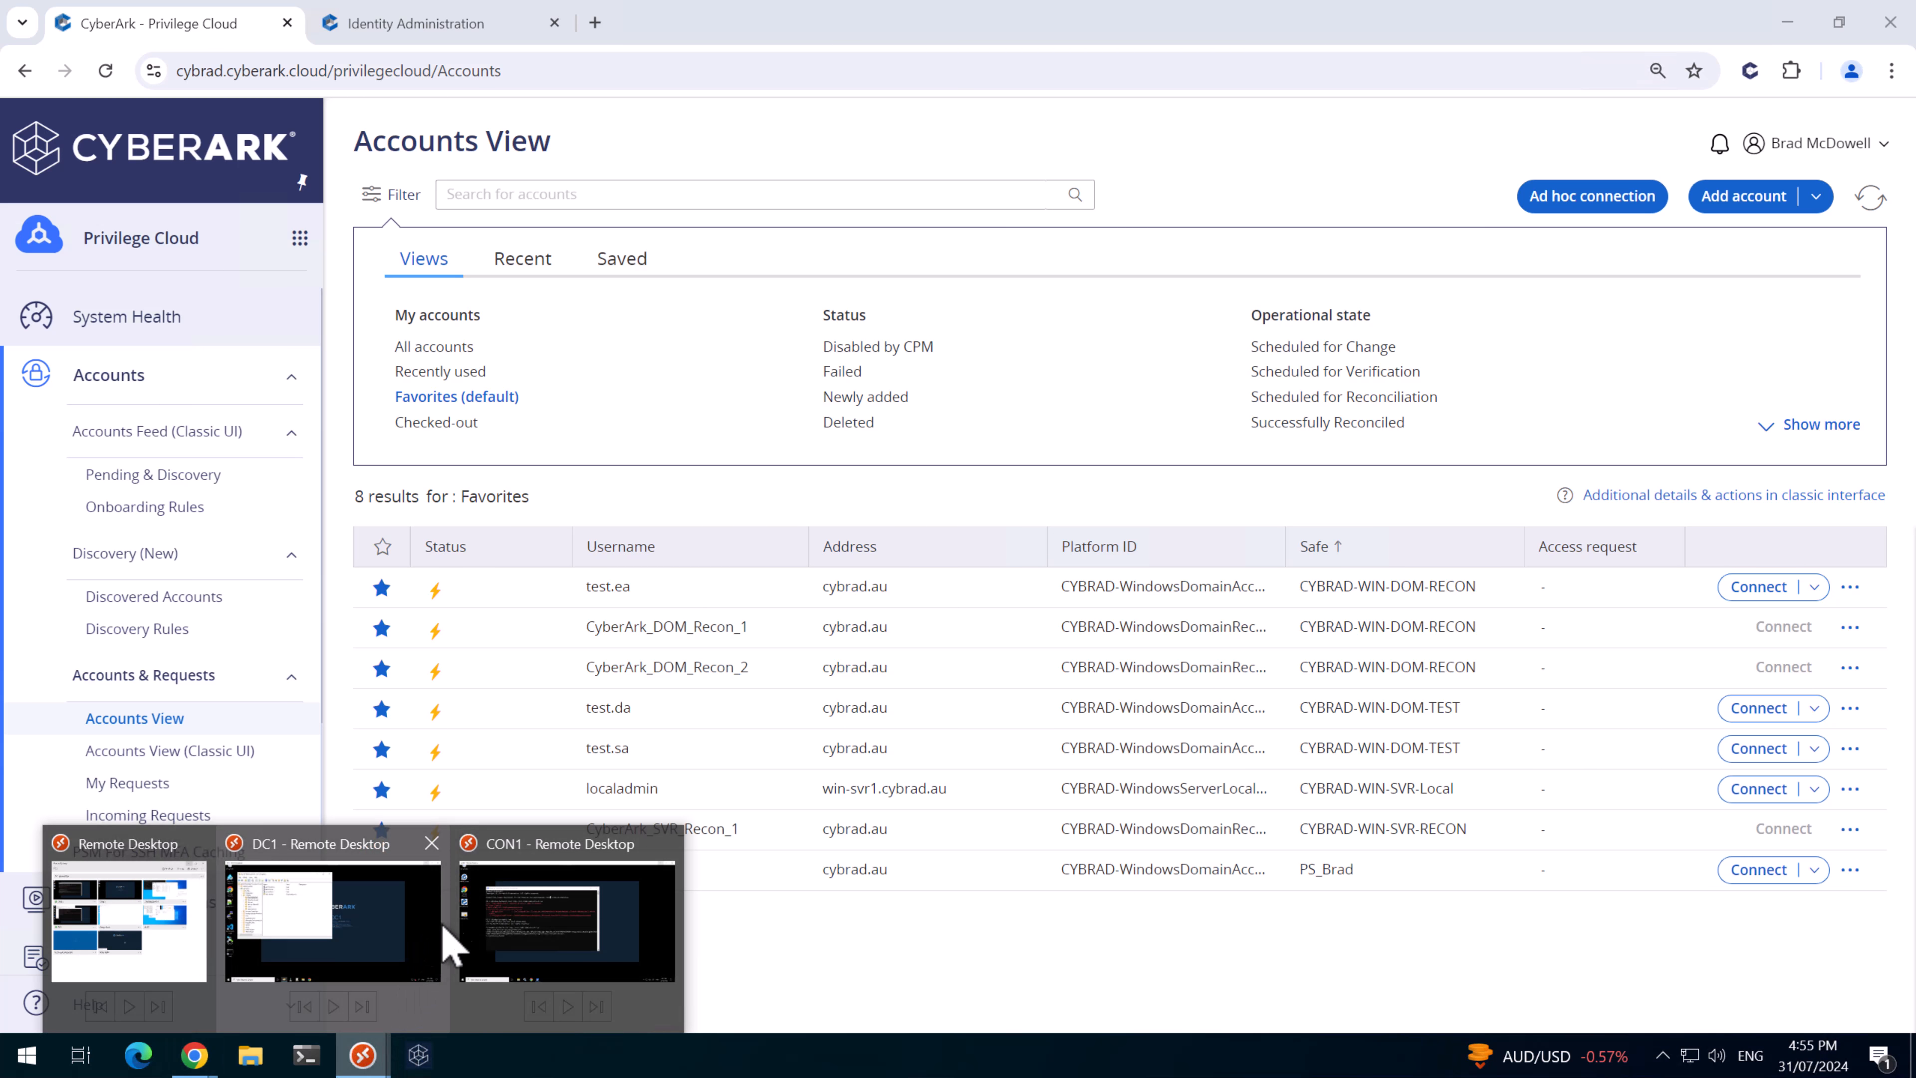
left_click(270, 883)
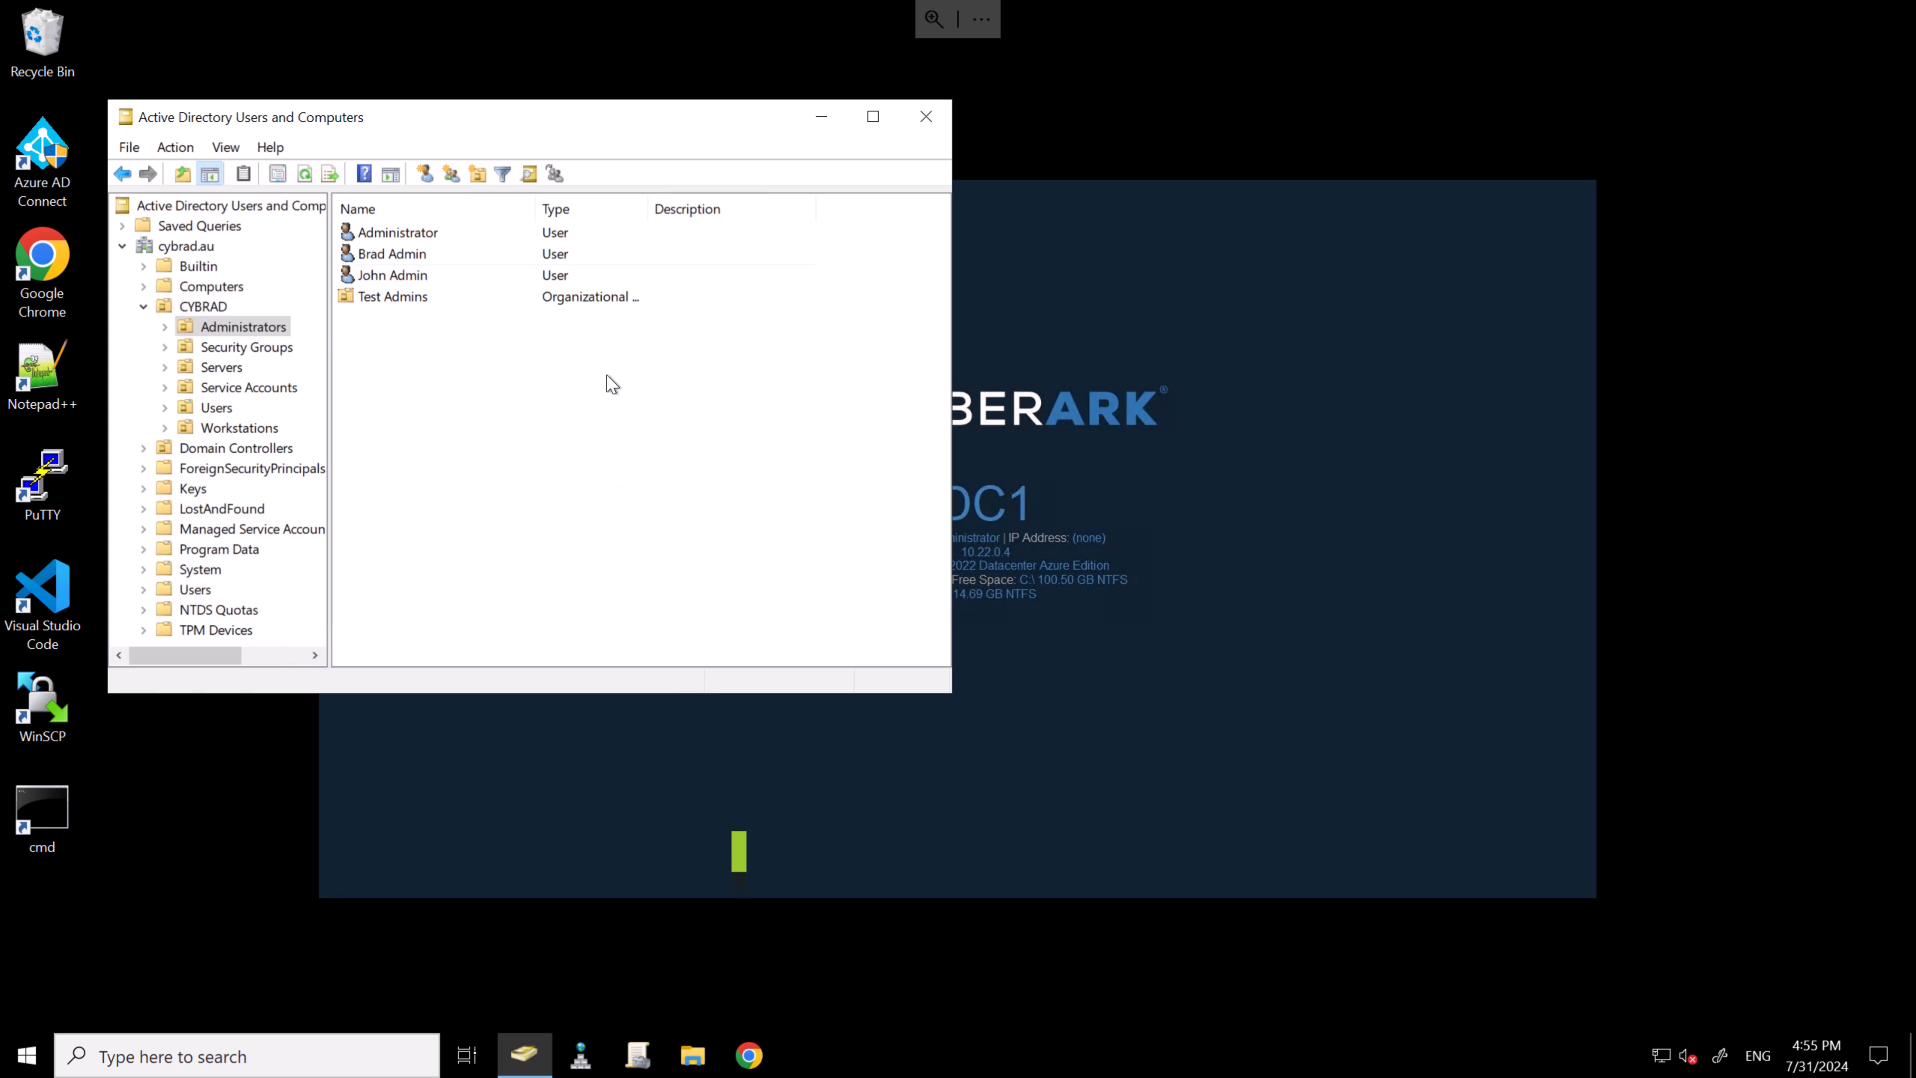
right_click(390, 260)
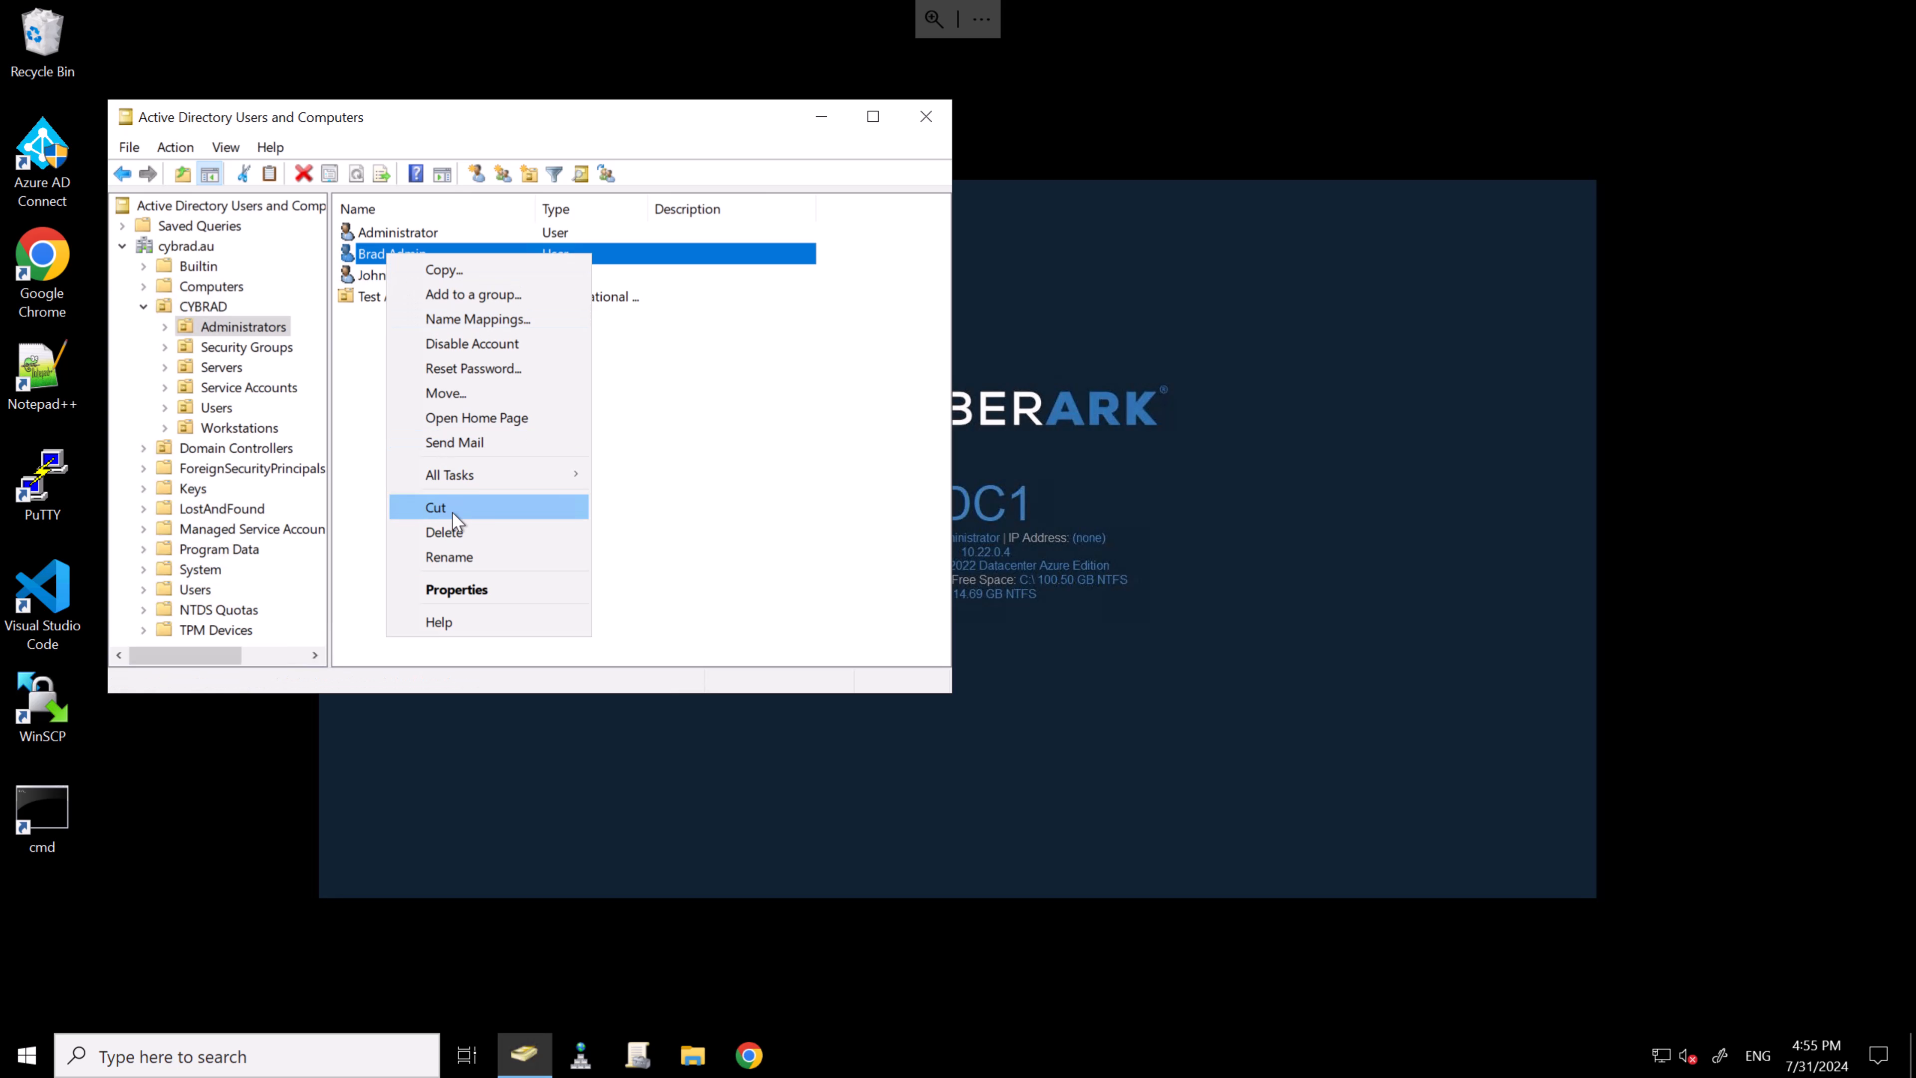
left_click(479, 589)
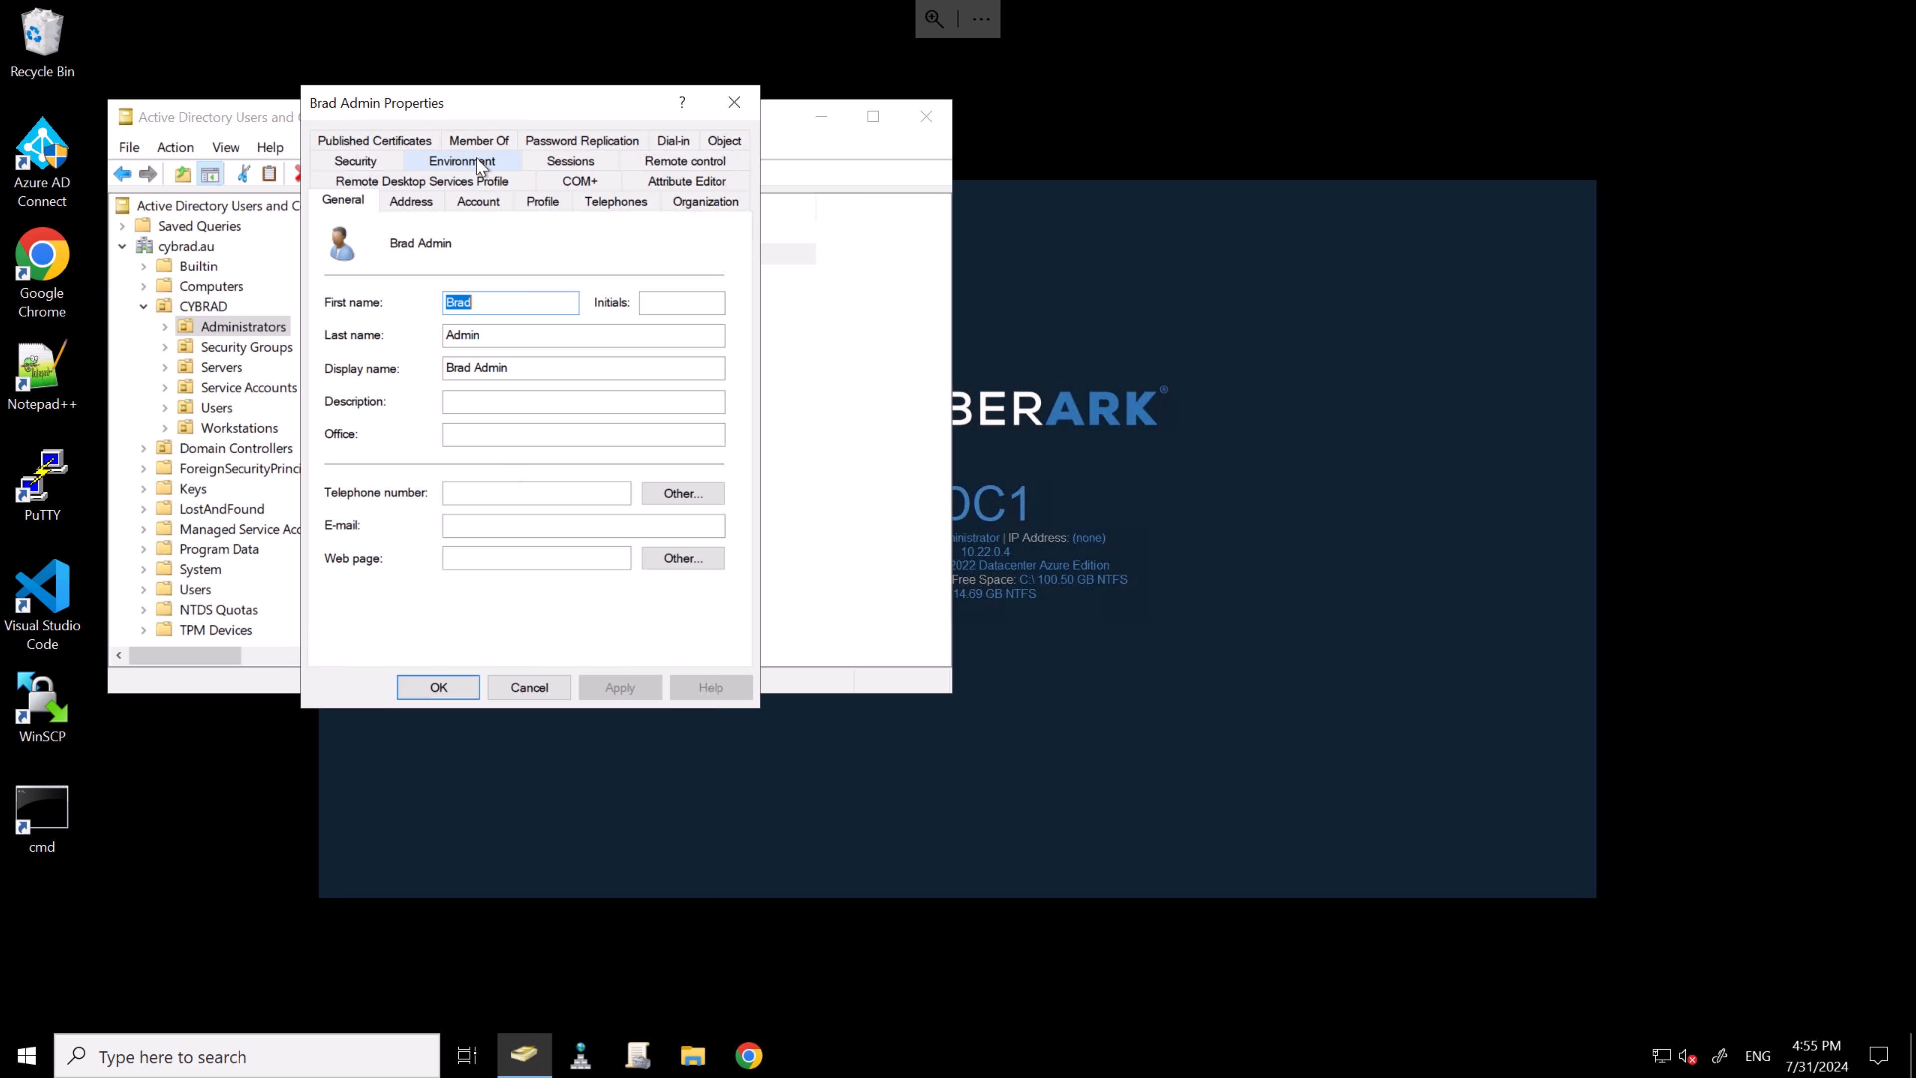
left_click(478, 141)
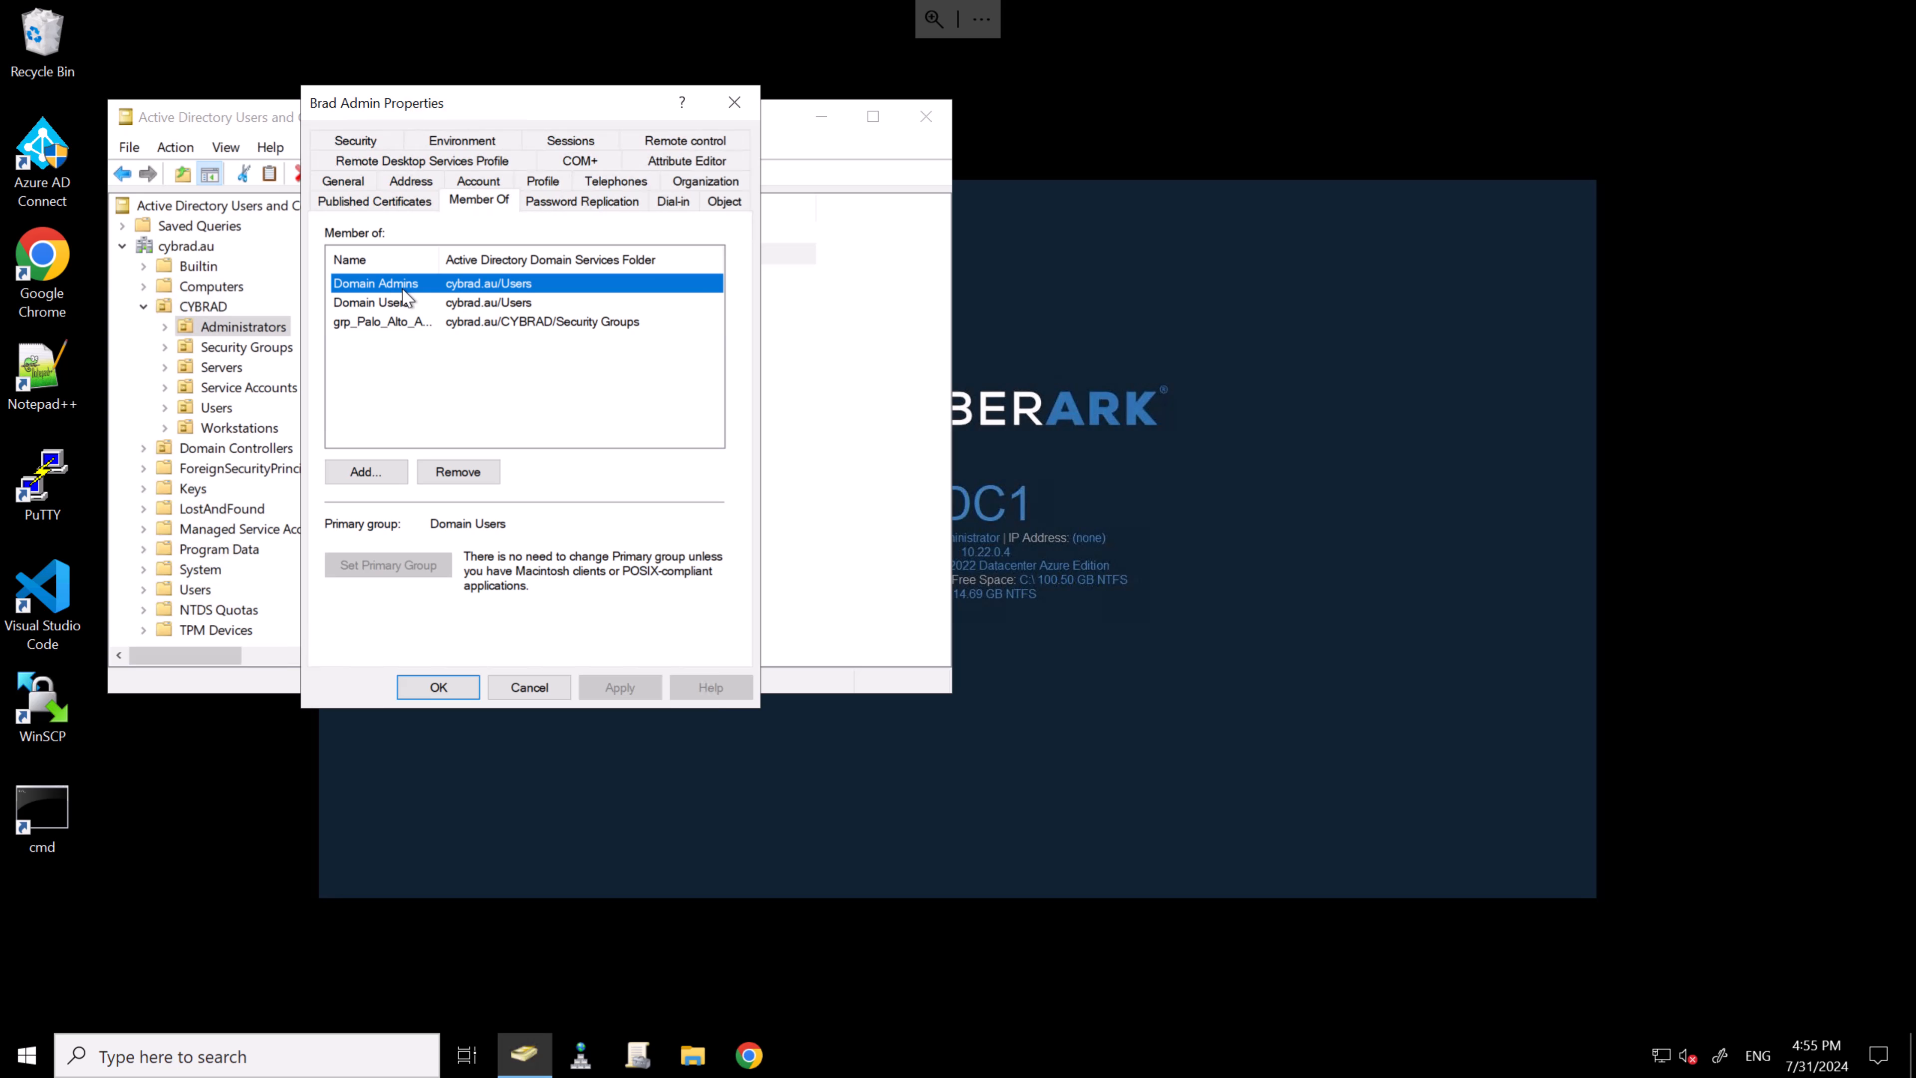
left_click(369, 140)
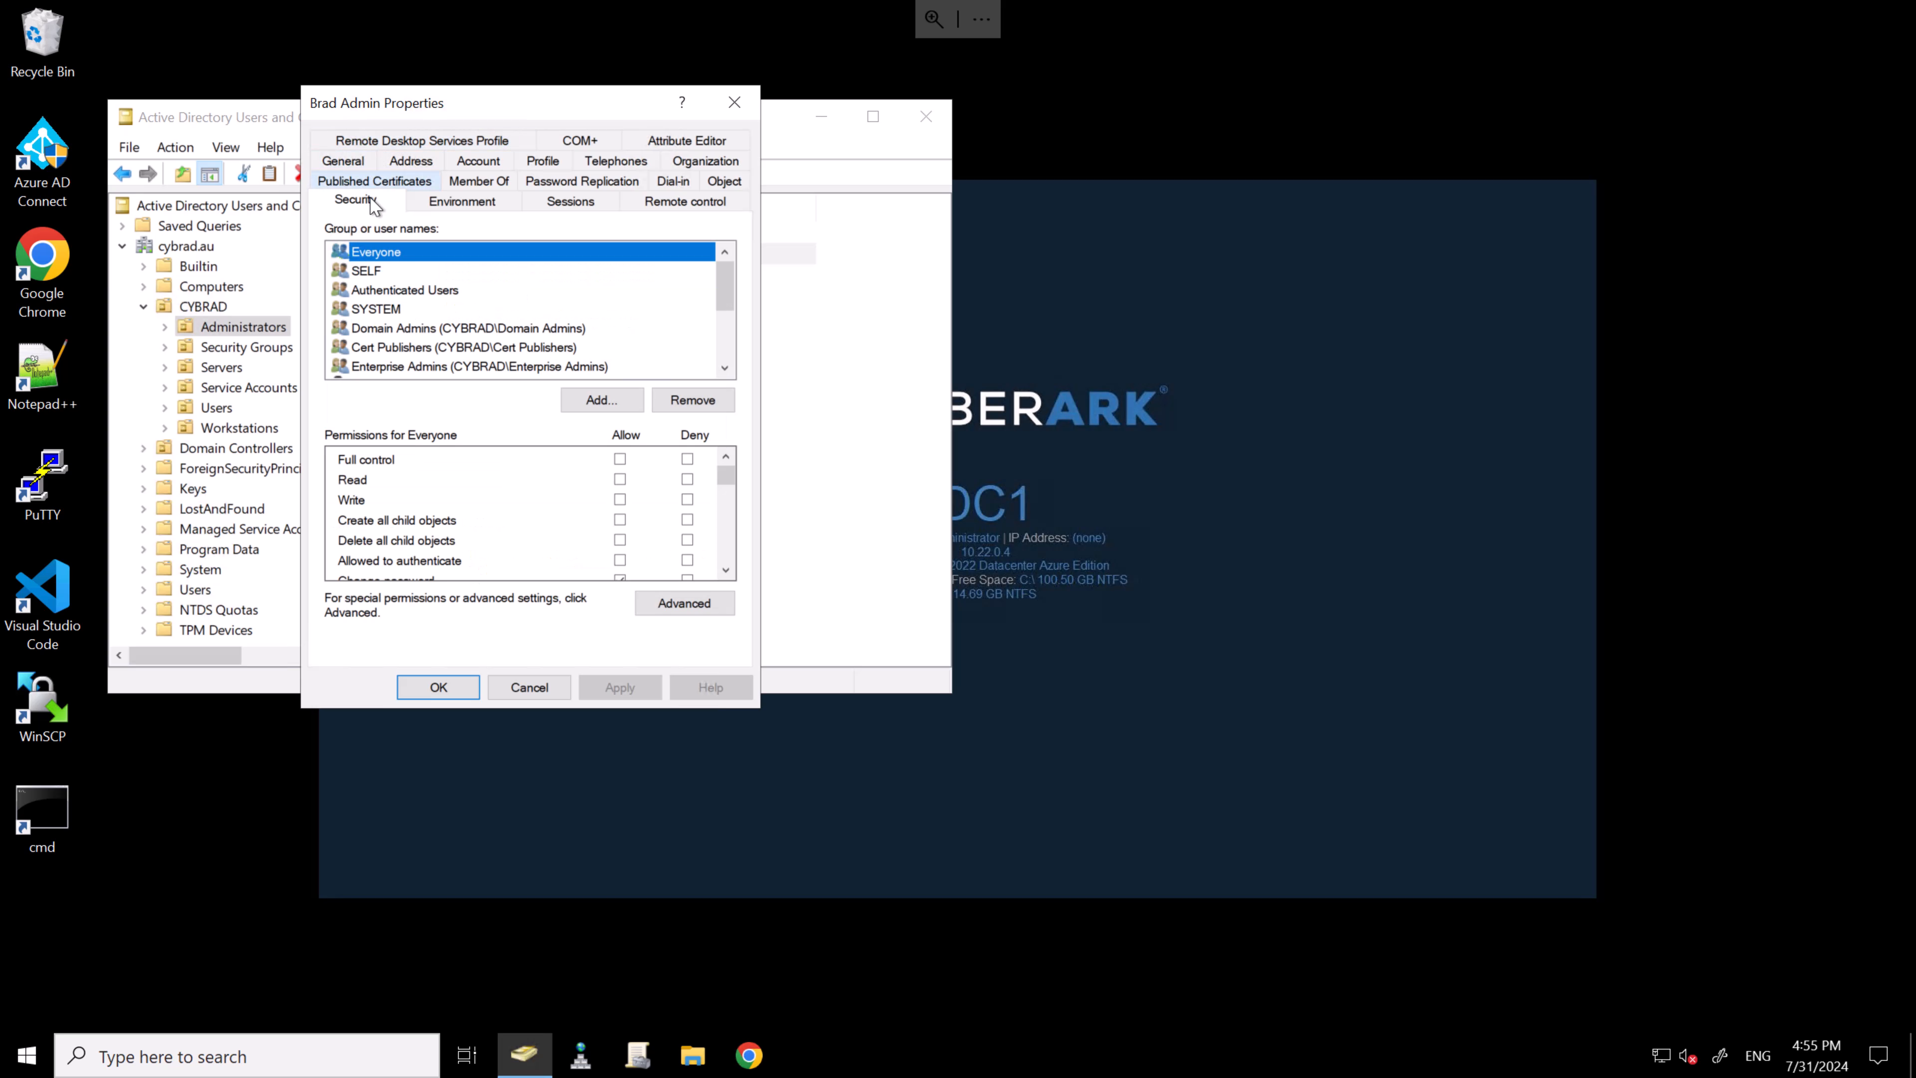
left_click(671, 603)
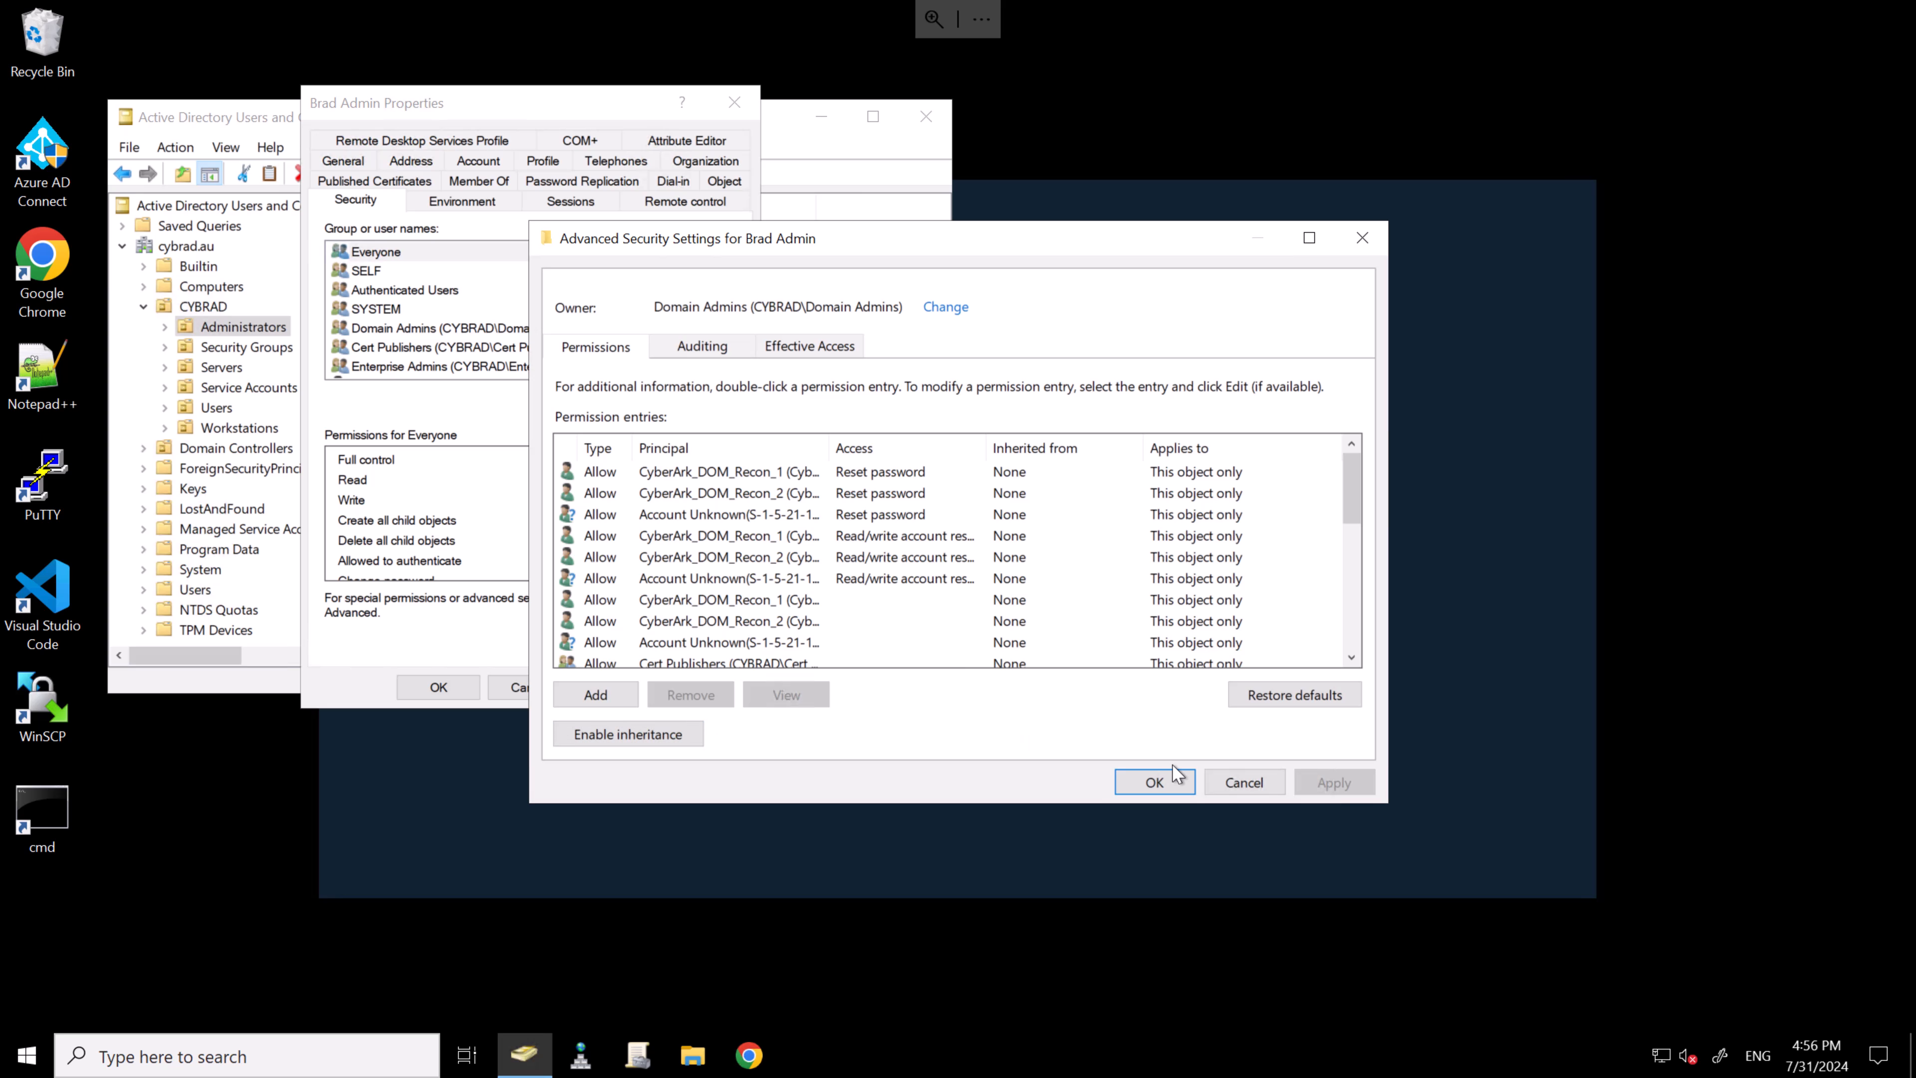
left_click(1243, 783)
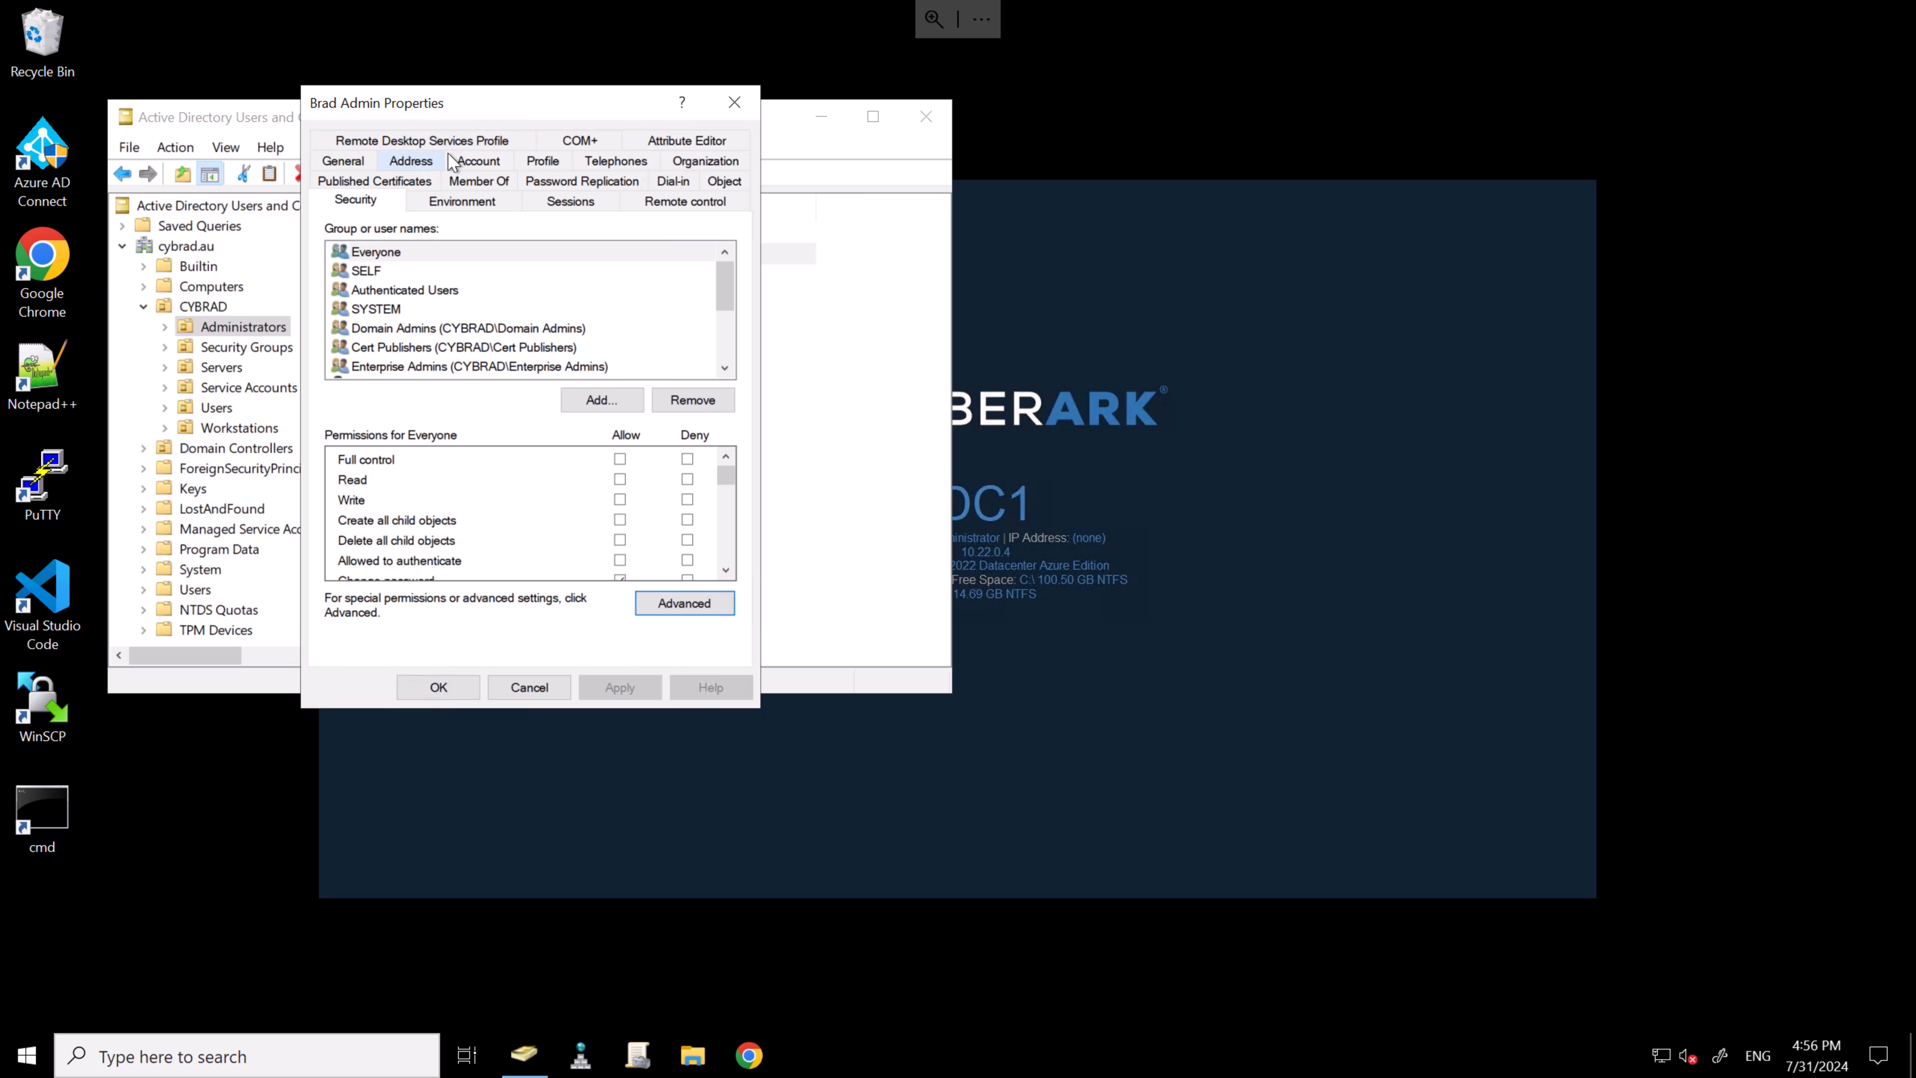
- Remove the user from Domain Admins, apply, then reopen its Properties on the Security tab
left_click(473, 182)
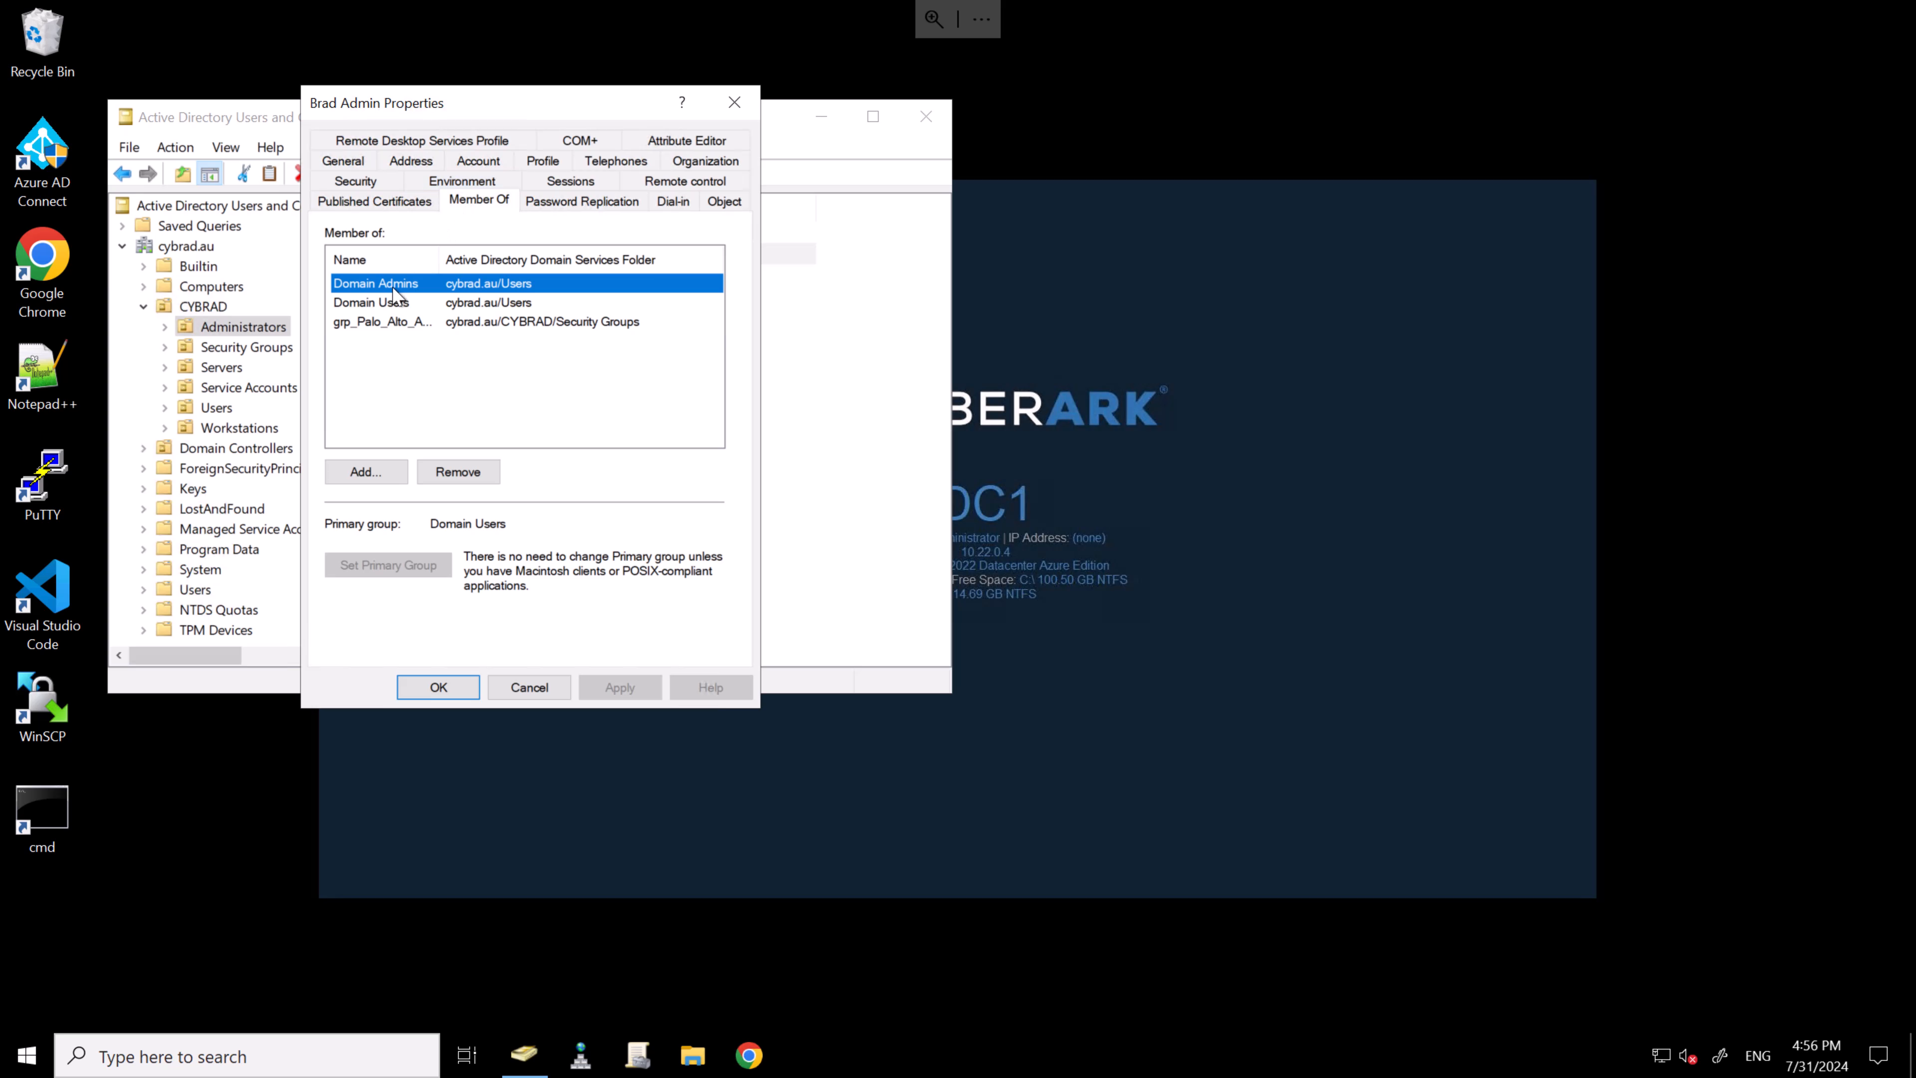
left_click(483, 474)
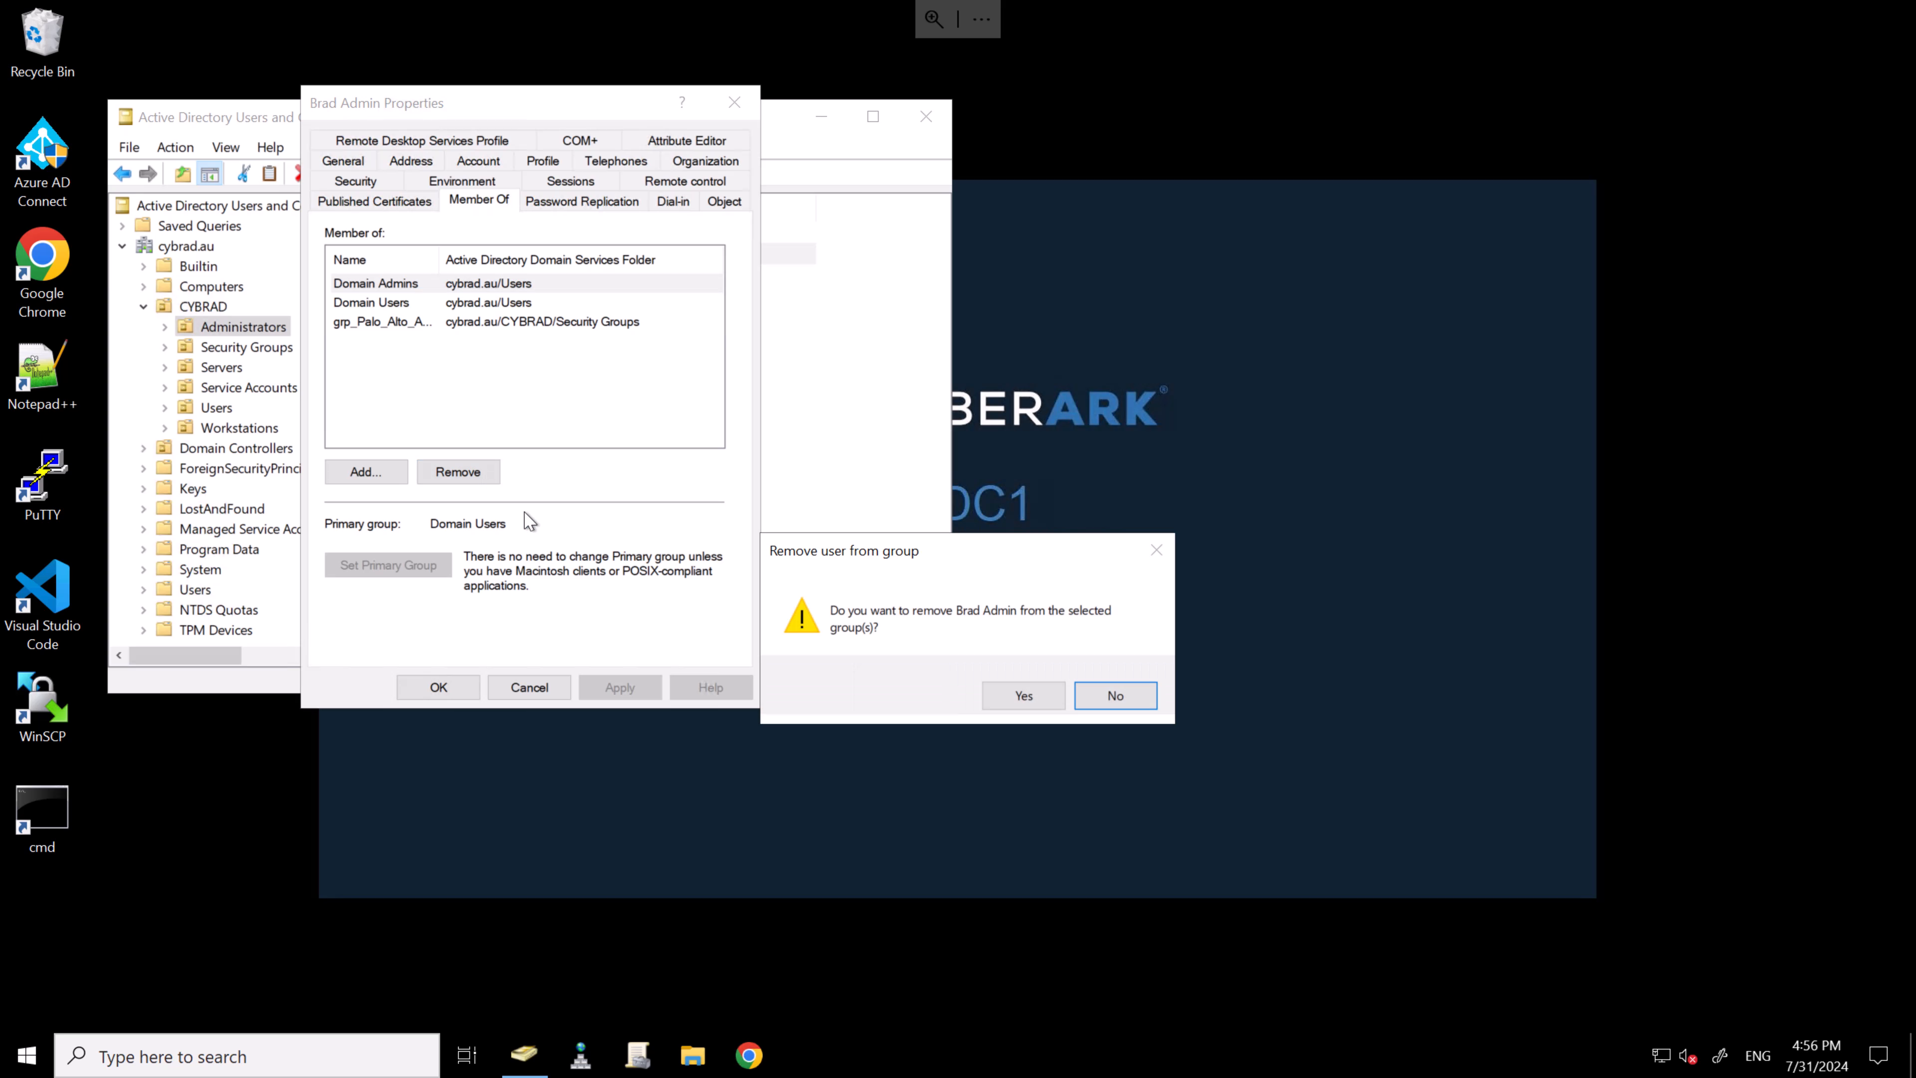
left_click(1003, 697)
left_click(619, 687)
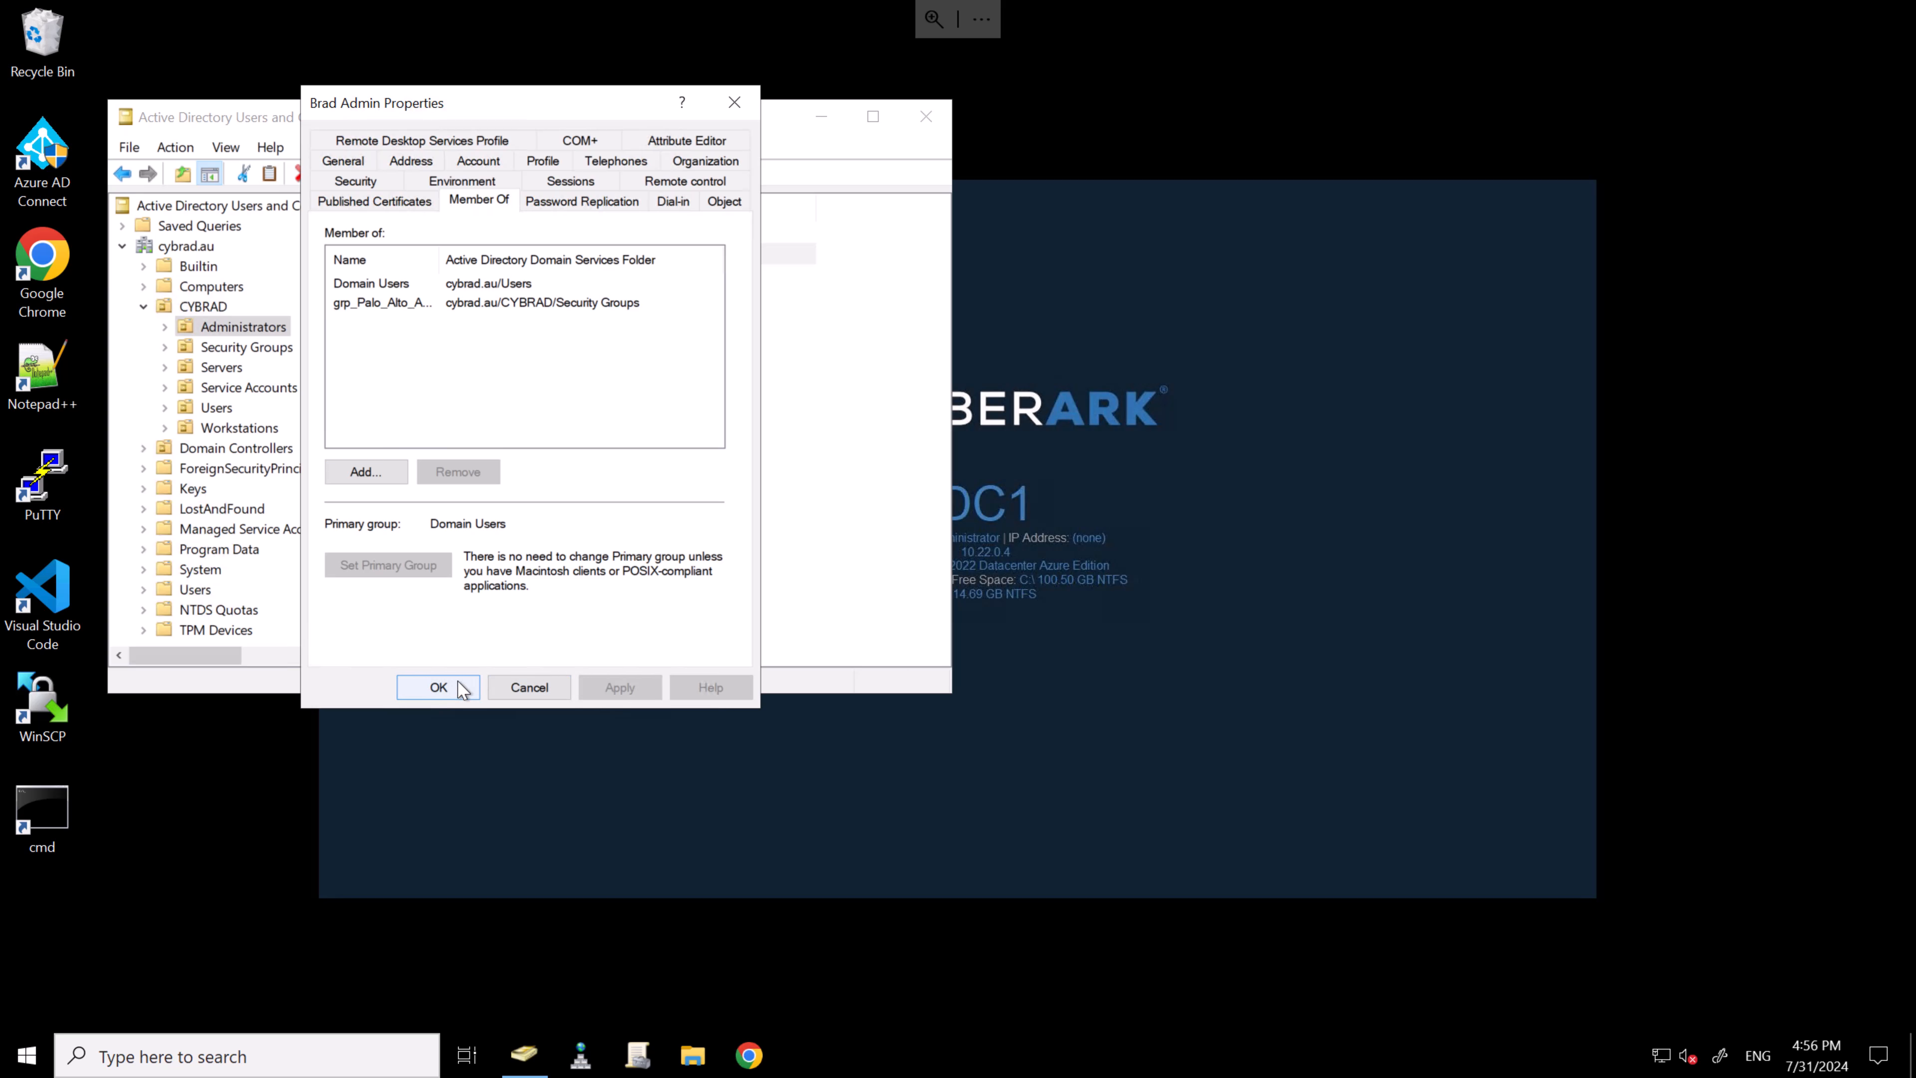
left_click(438, 686)
double_click(510, 256)
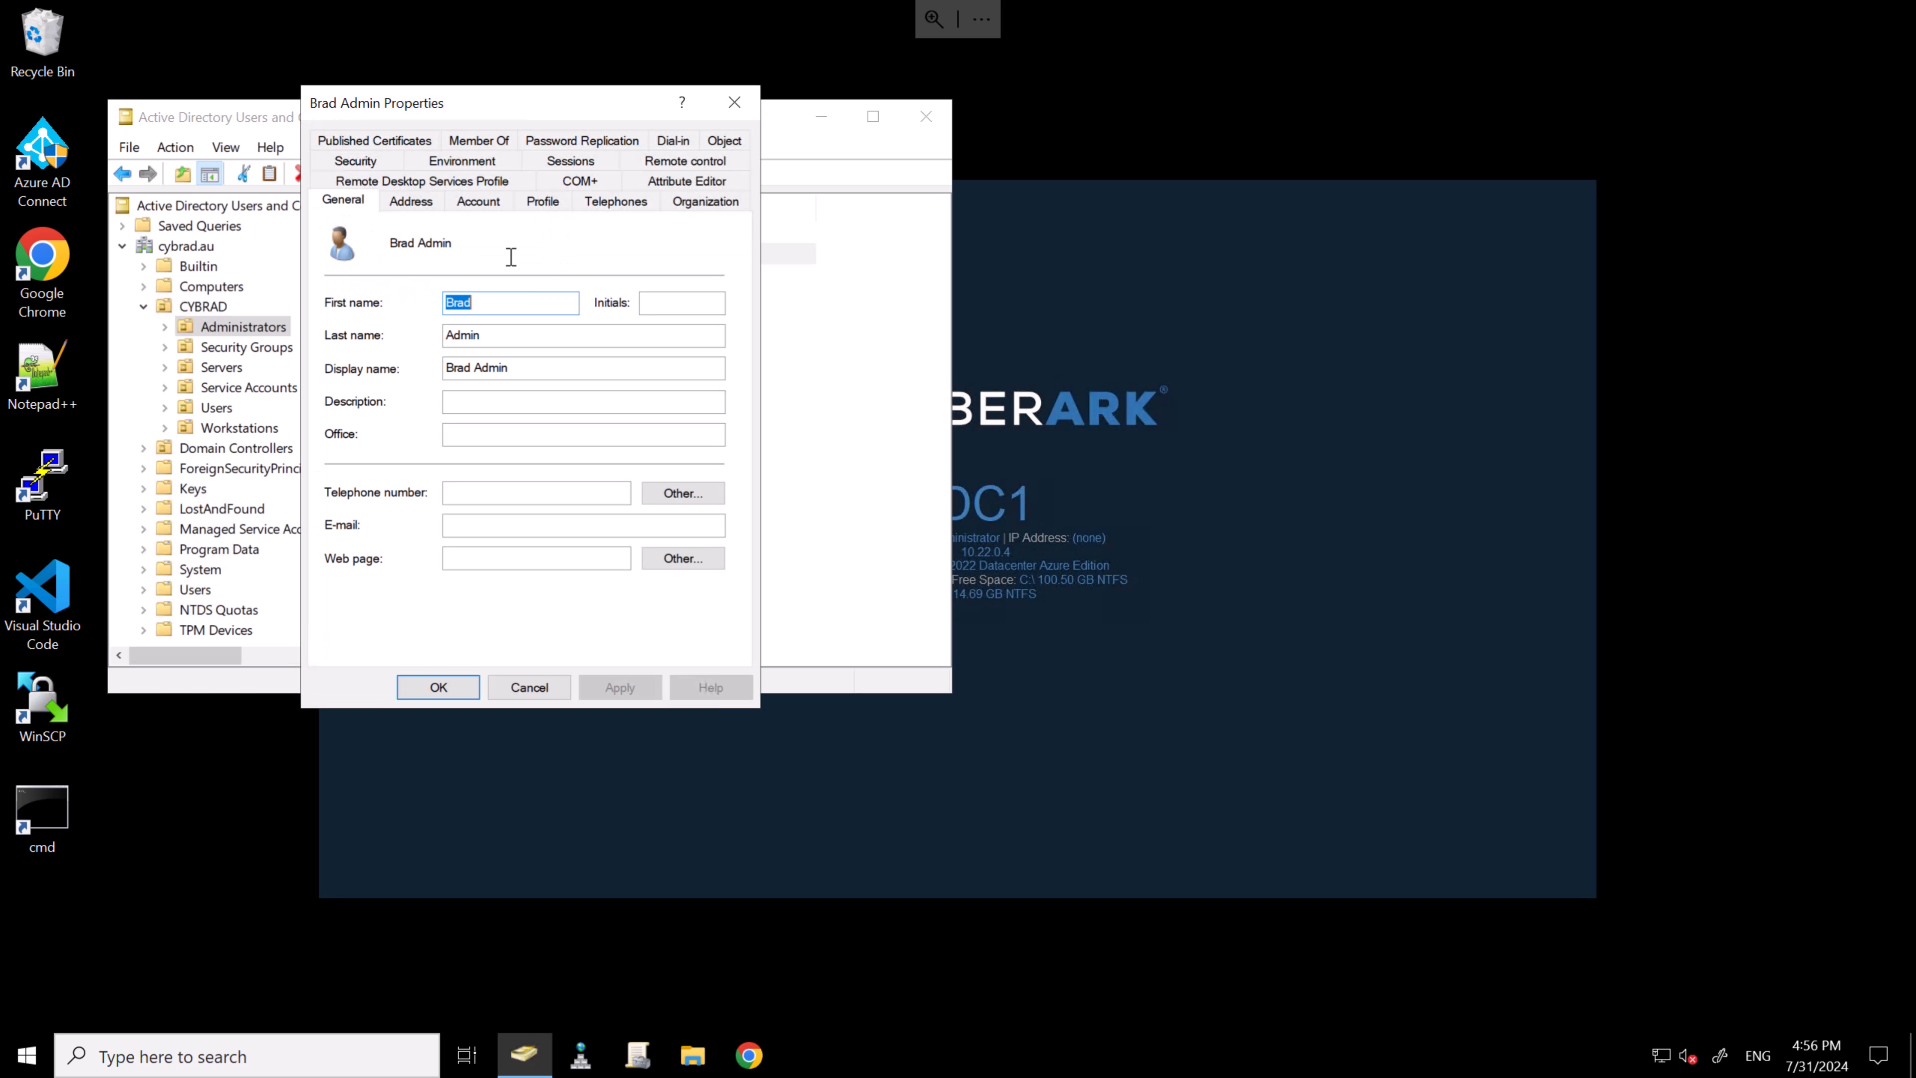
left_click(388, 156)
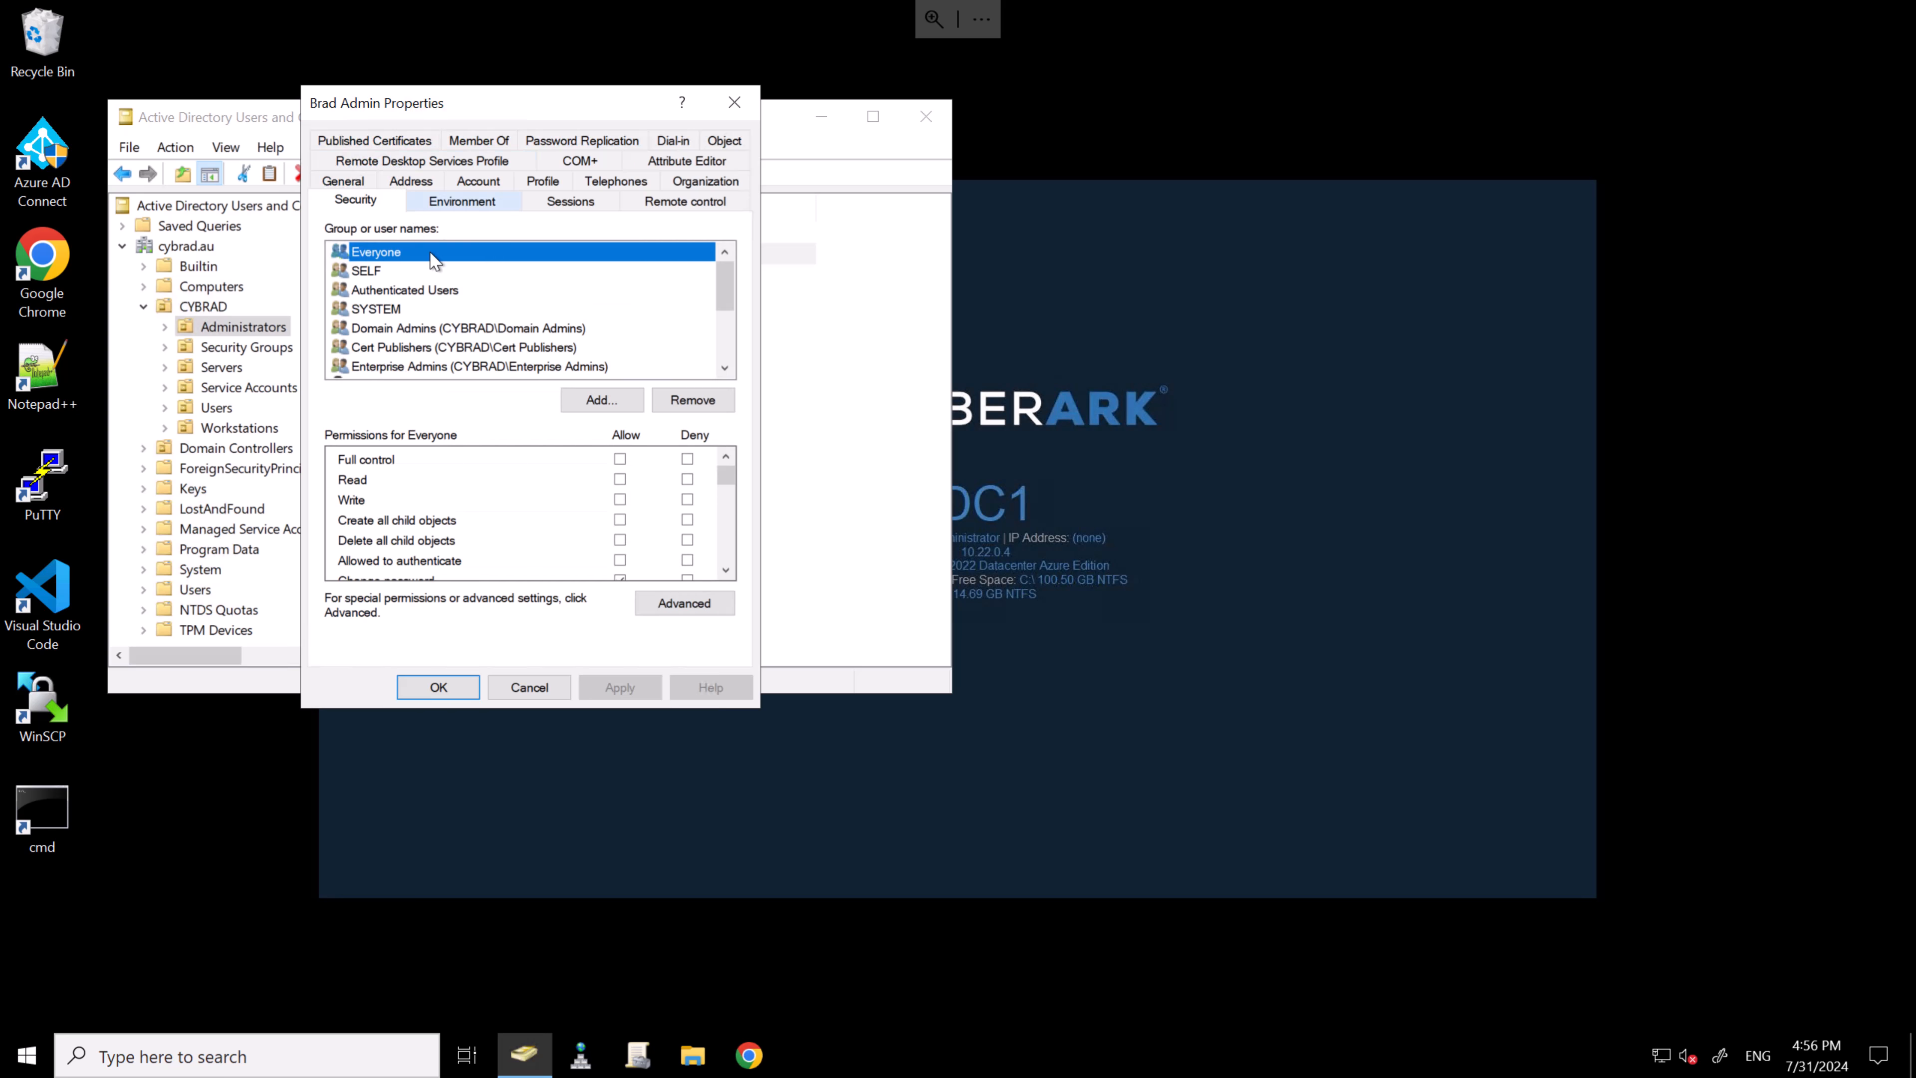
- Look at the user's advanced security settings, then cancel out of both dialogs unchanged
left_click(649, 603)
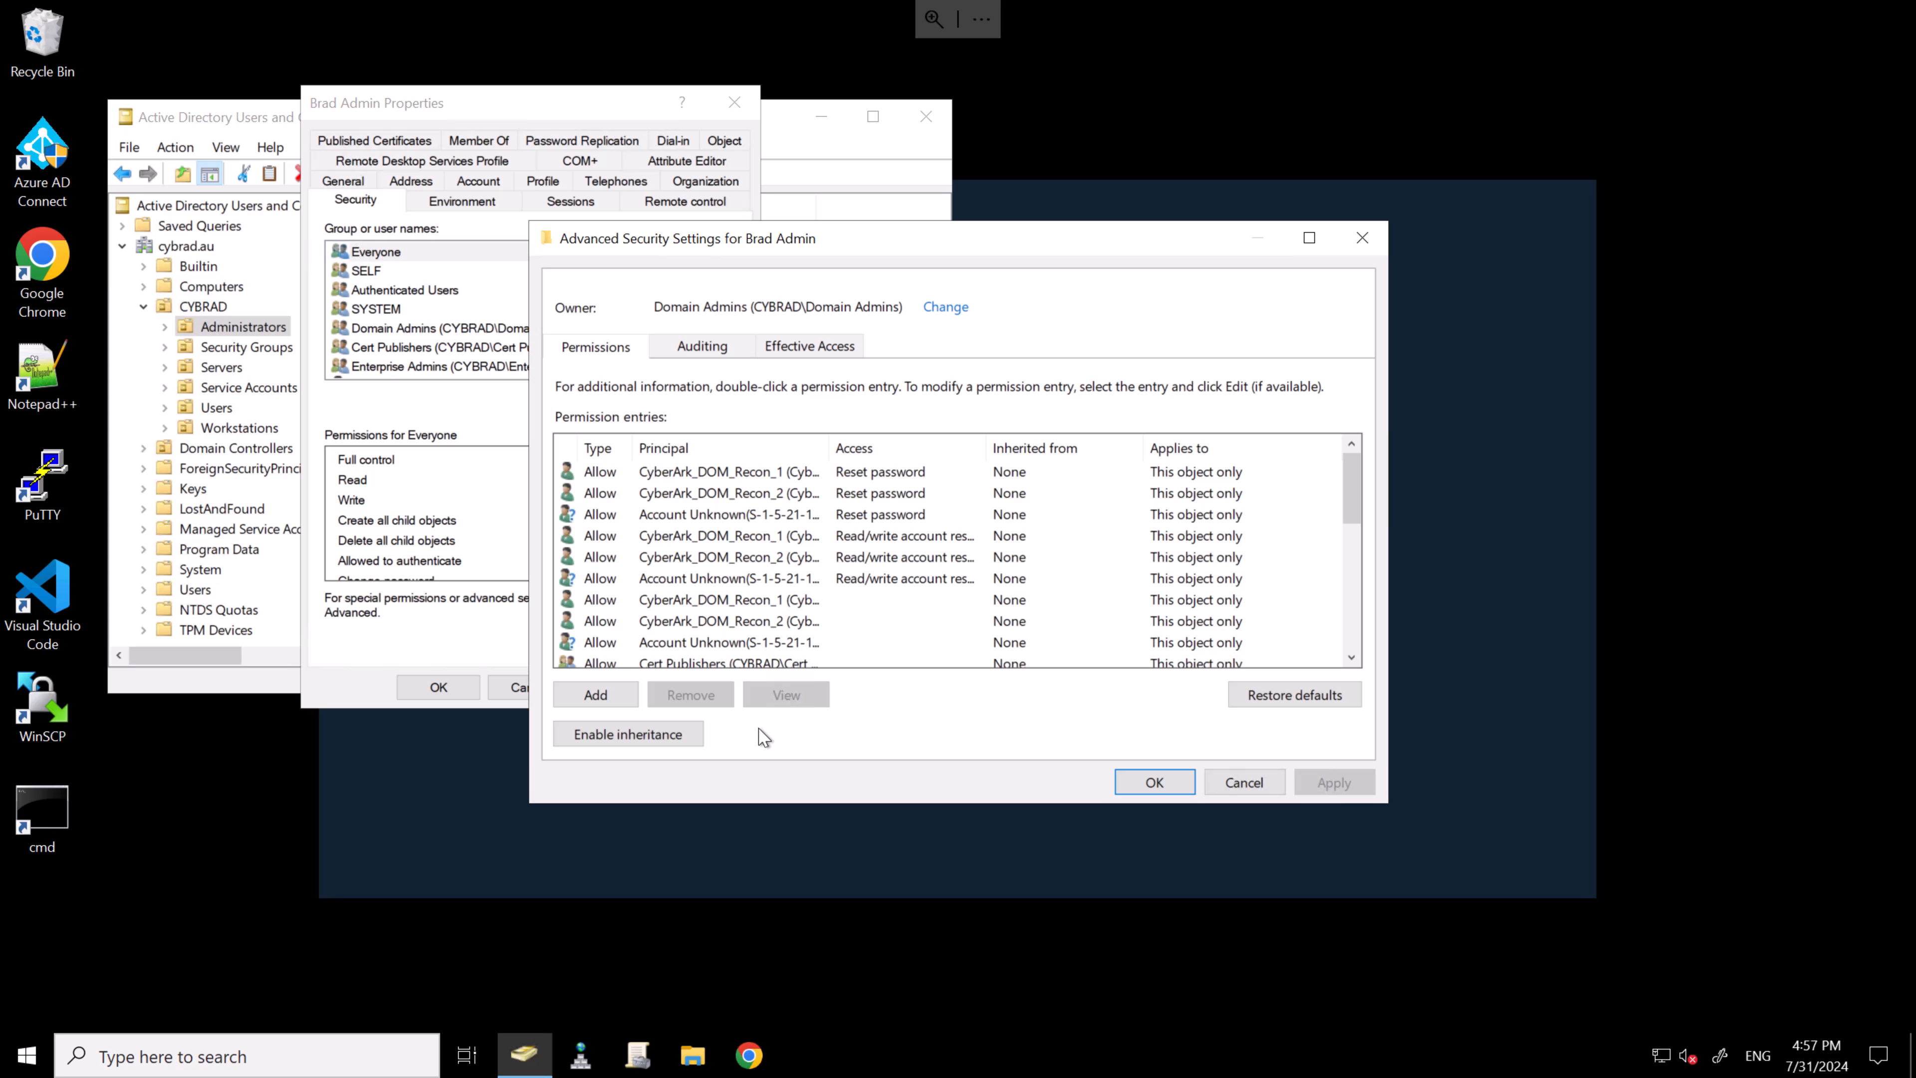
left_click(1266, 785)
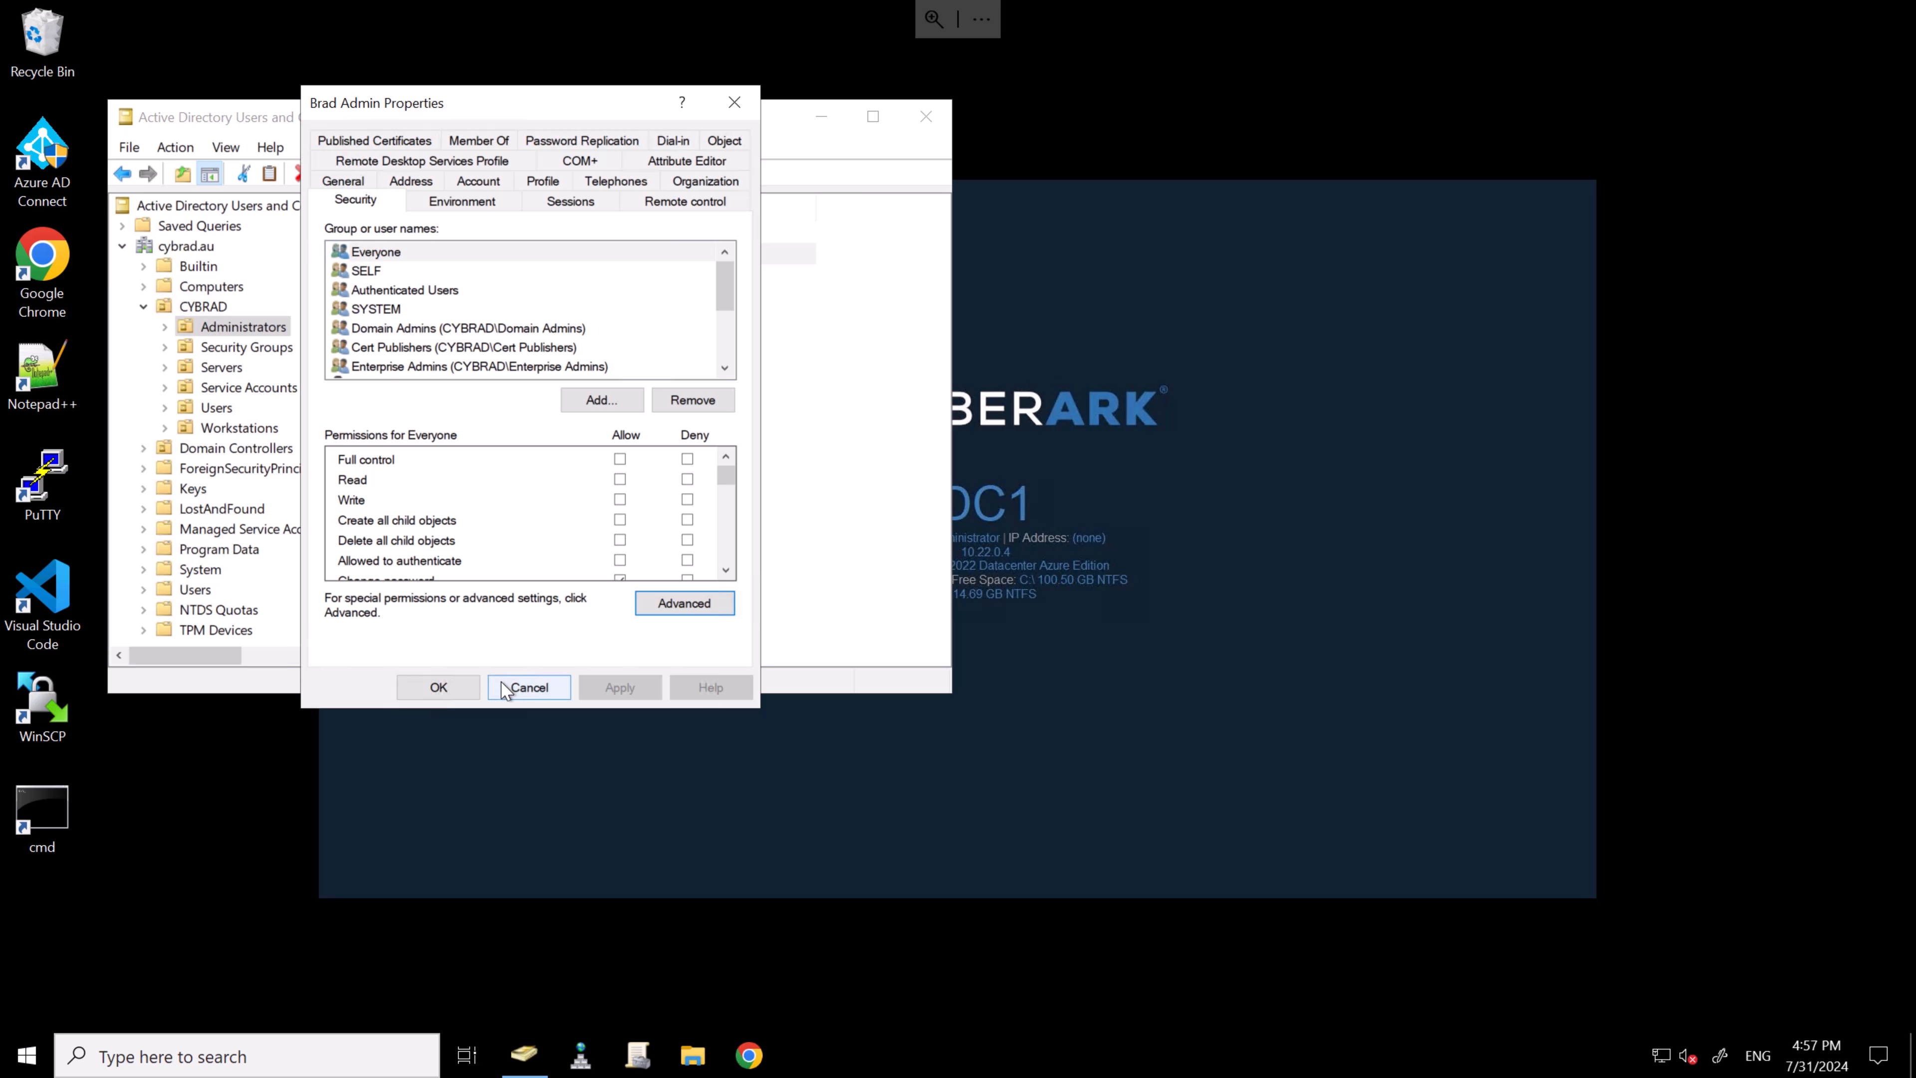
left_click(521, 686)
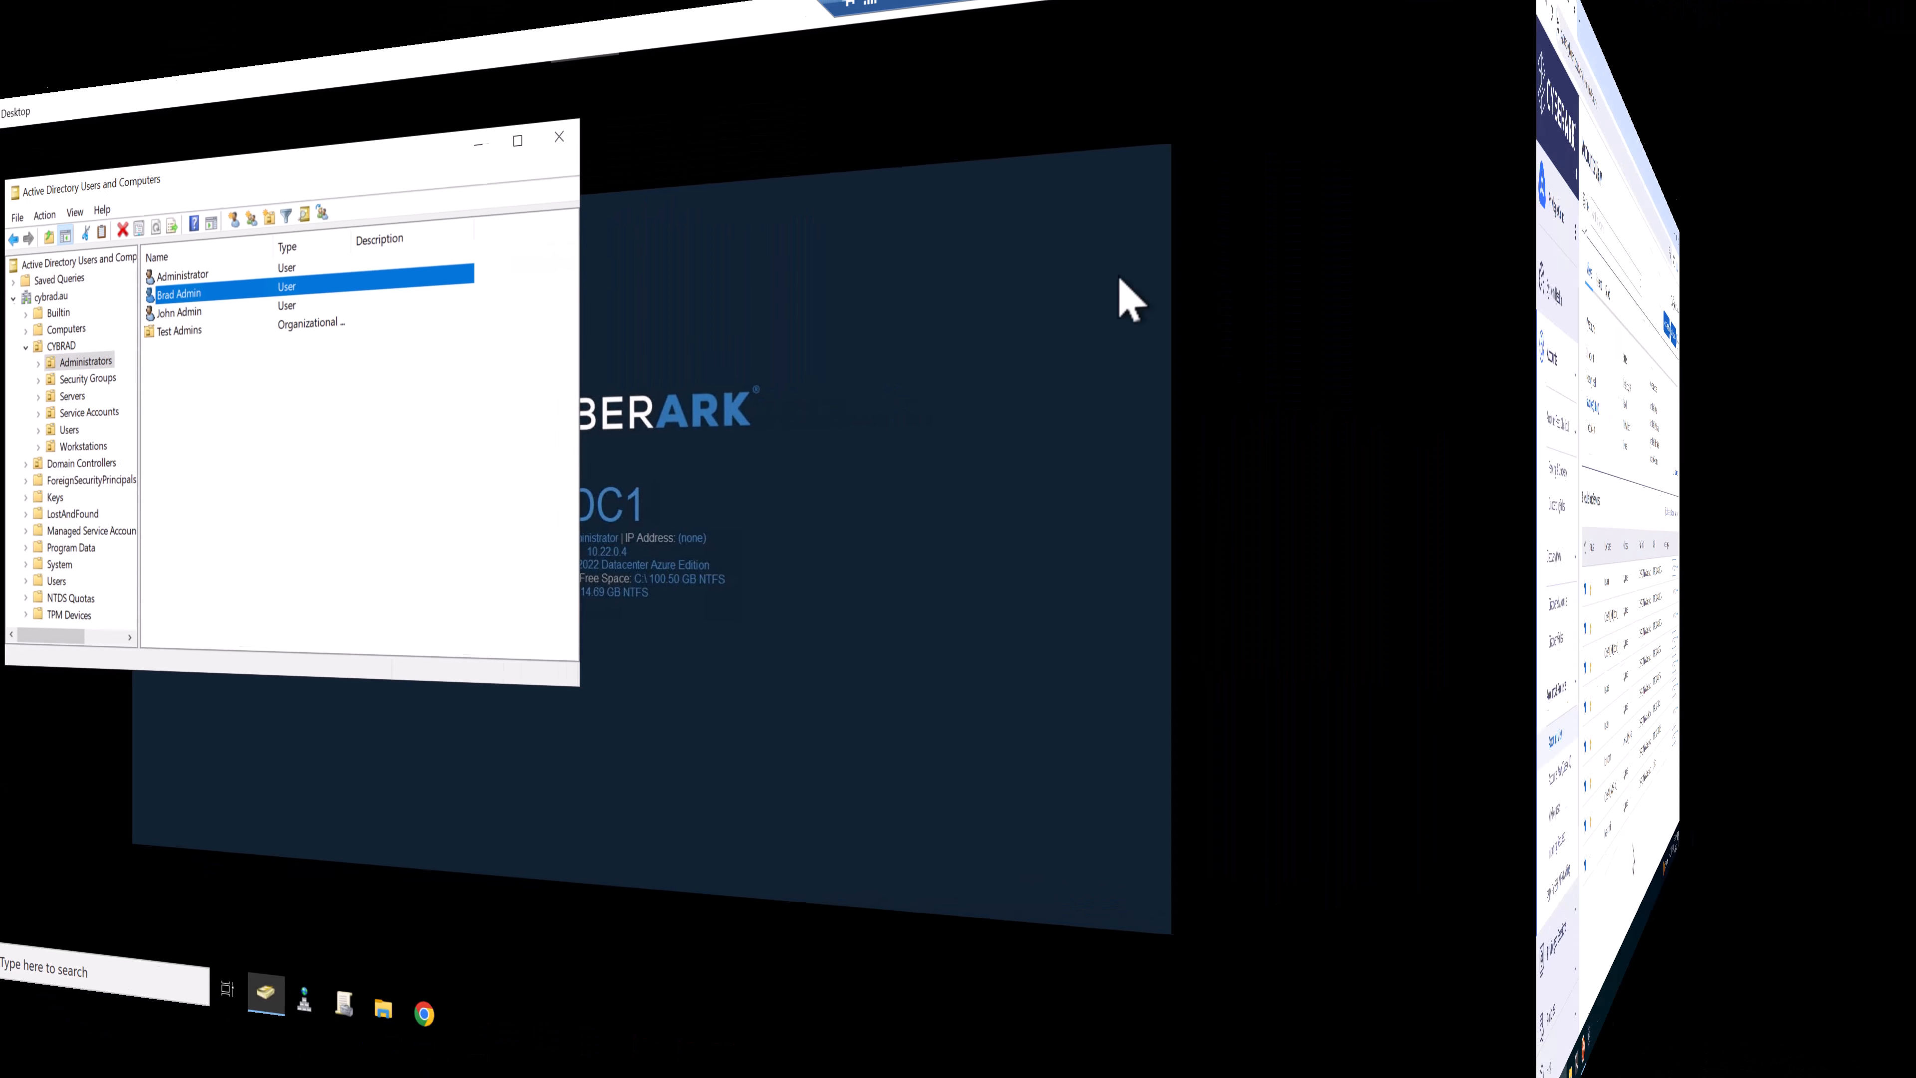